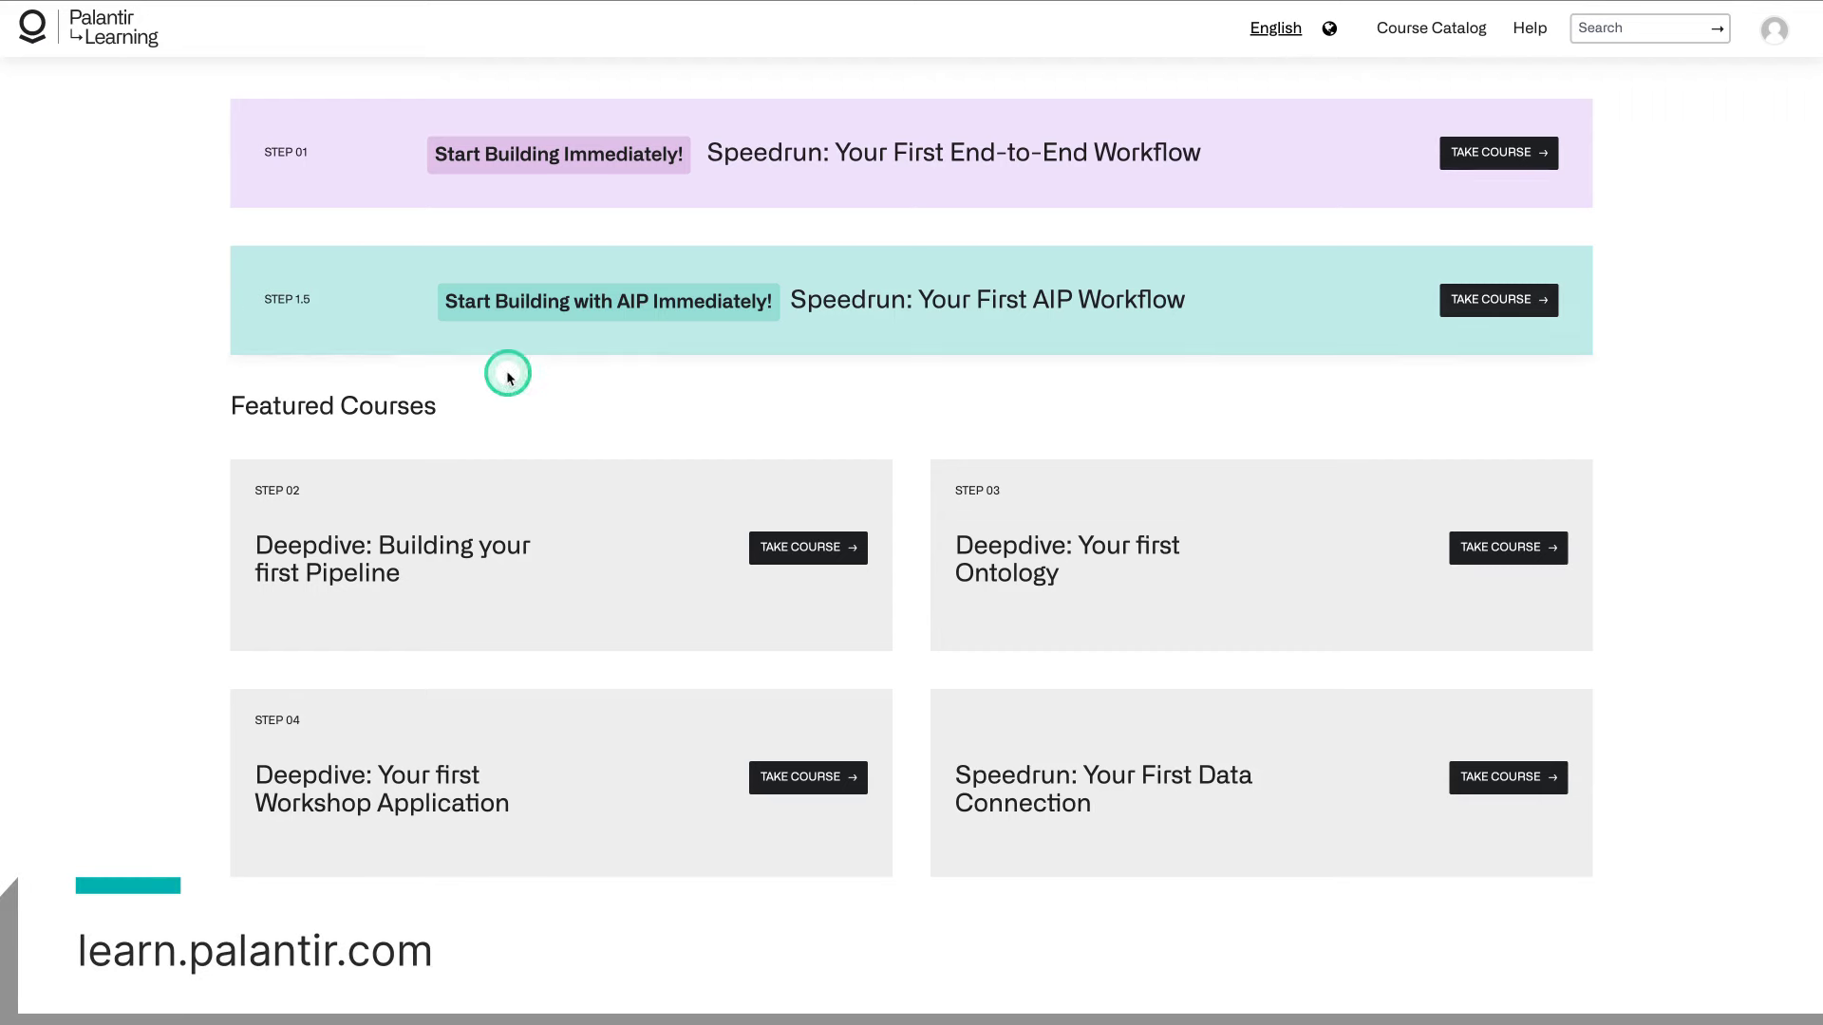
- Scroll the Palantir Learning home page down to the Deep Dive: Data Analysis in Contour course
scroll(610, 379, down, 5)
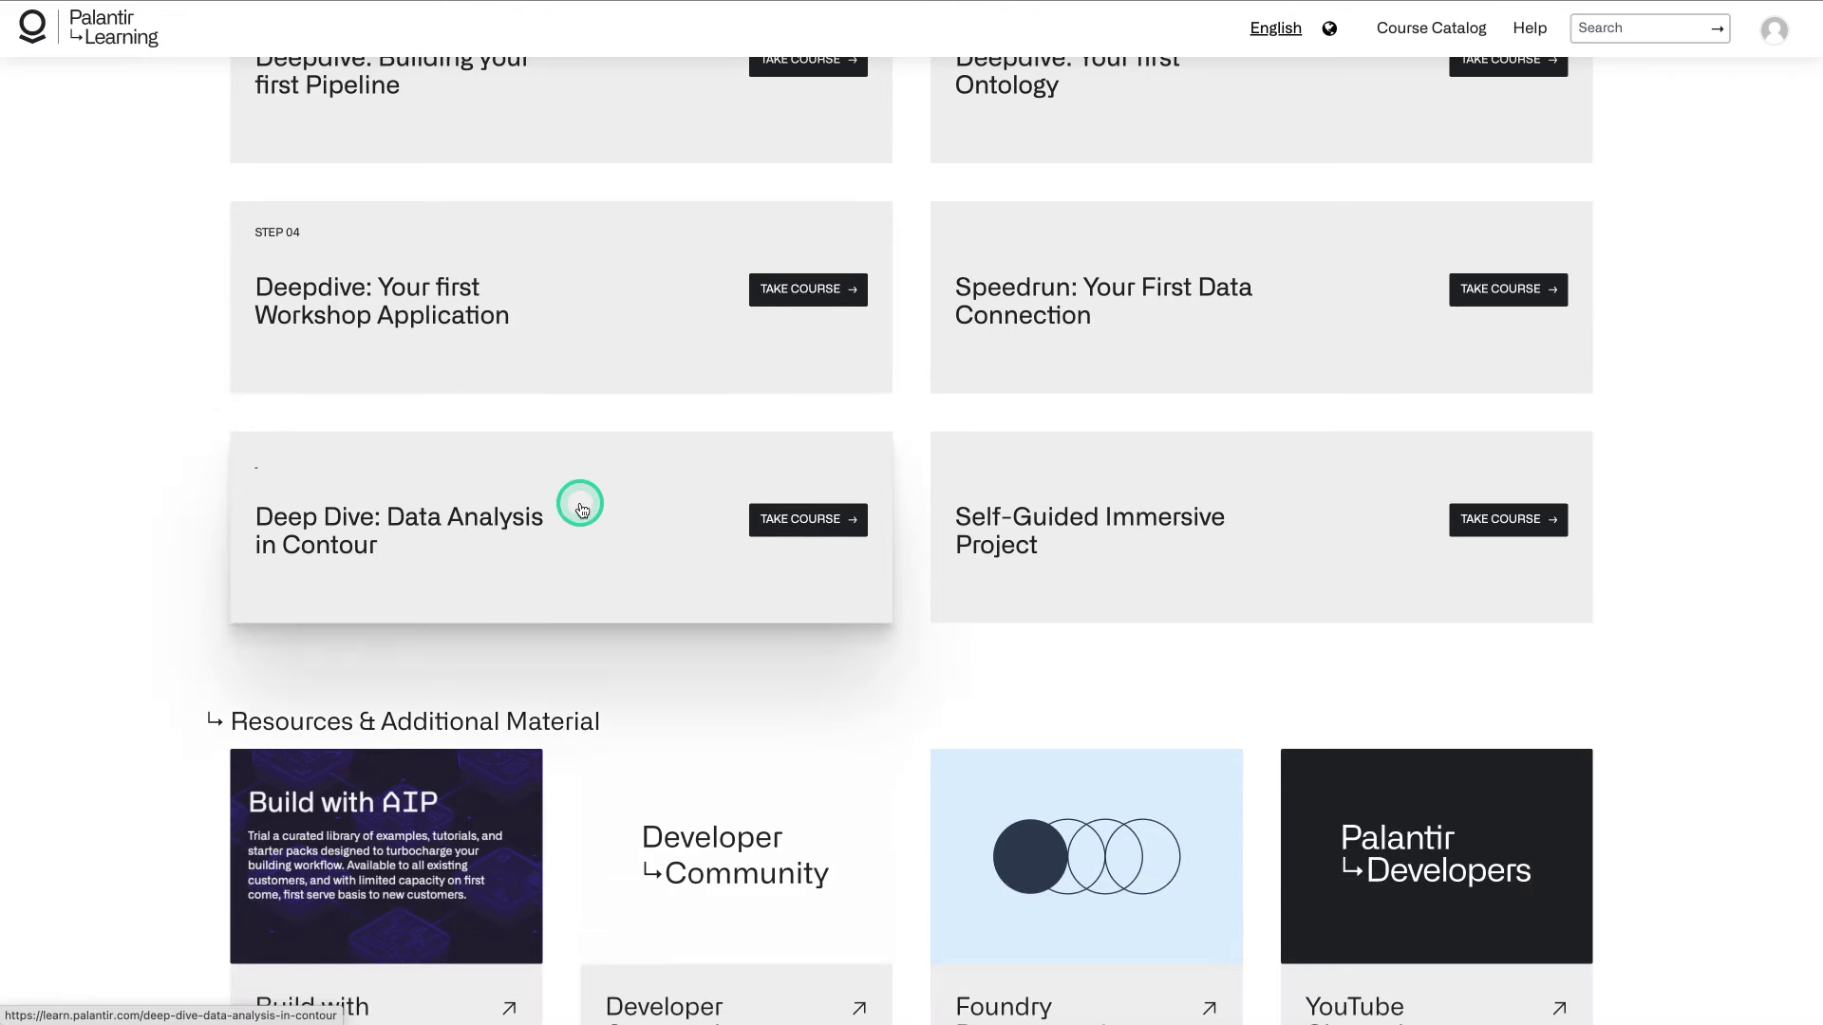
- Start the Contour deep dive and read Course Introduction, Getting Help, Permissions and Access, and The Use Case
click(819, 537)
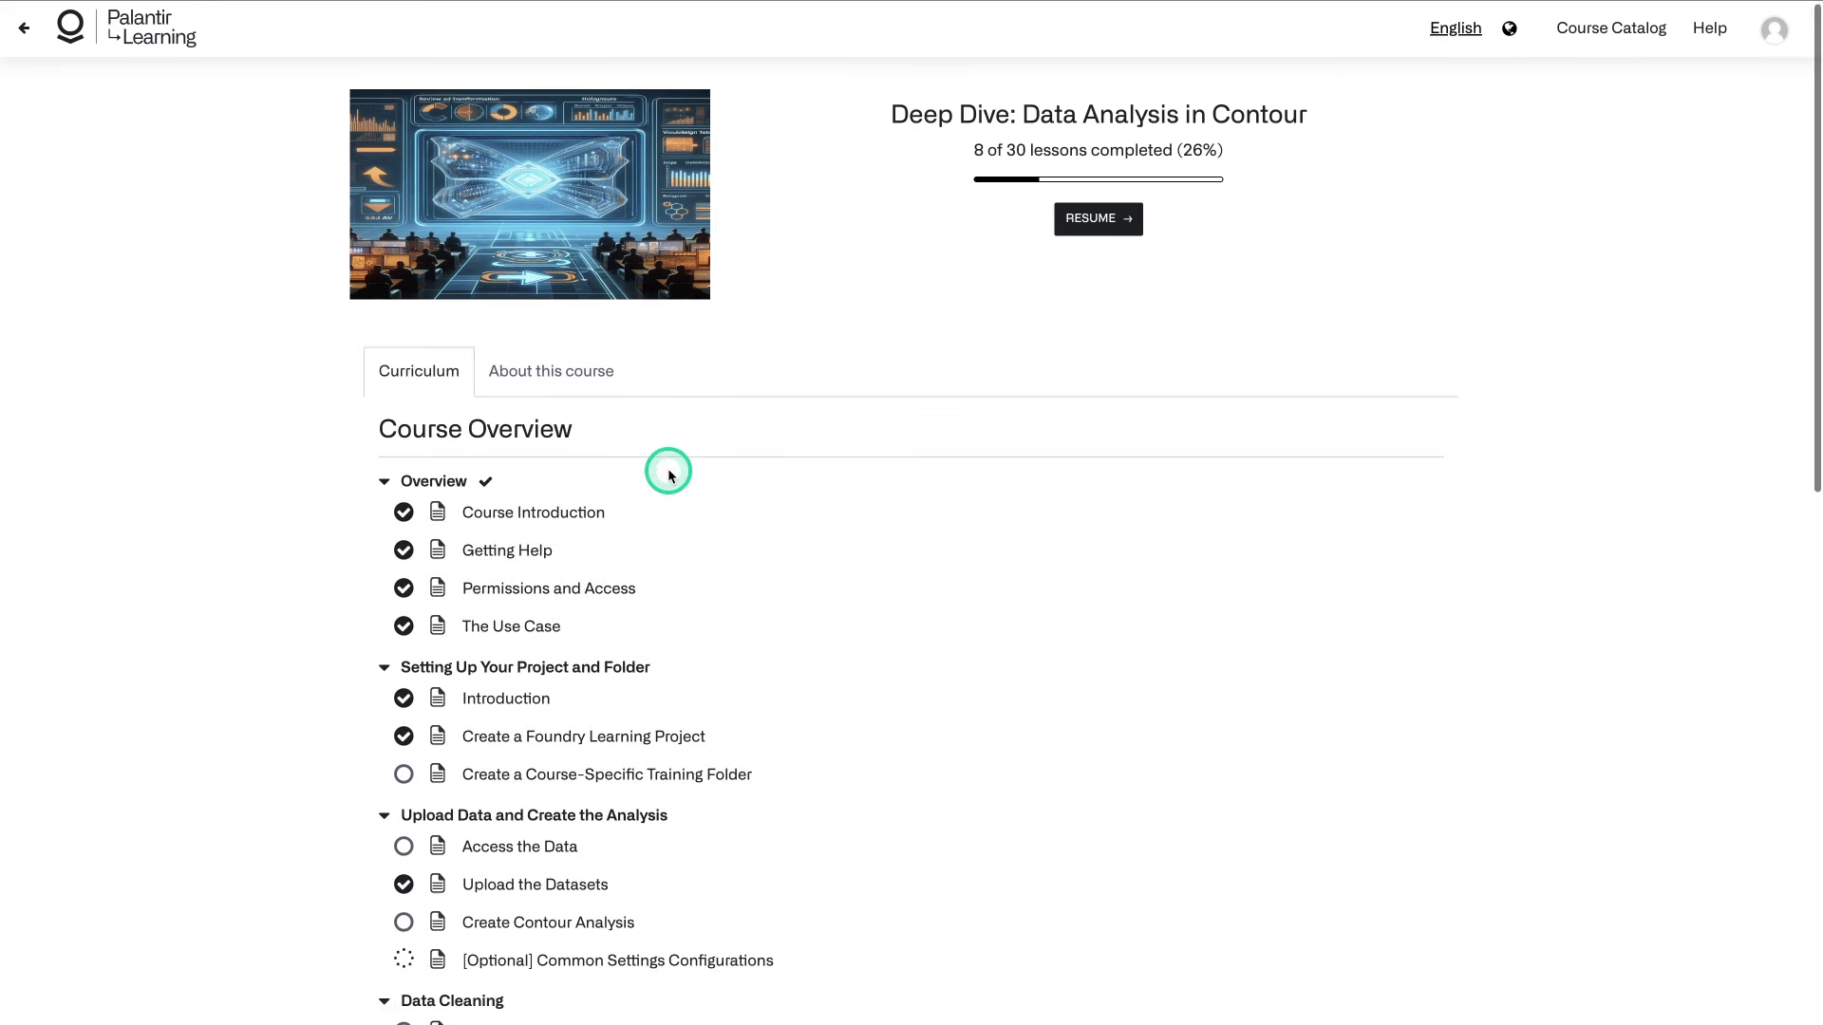
scroll(665, 465, down, 1)
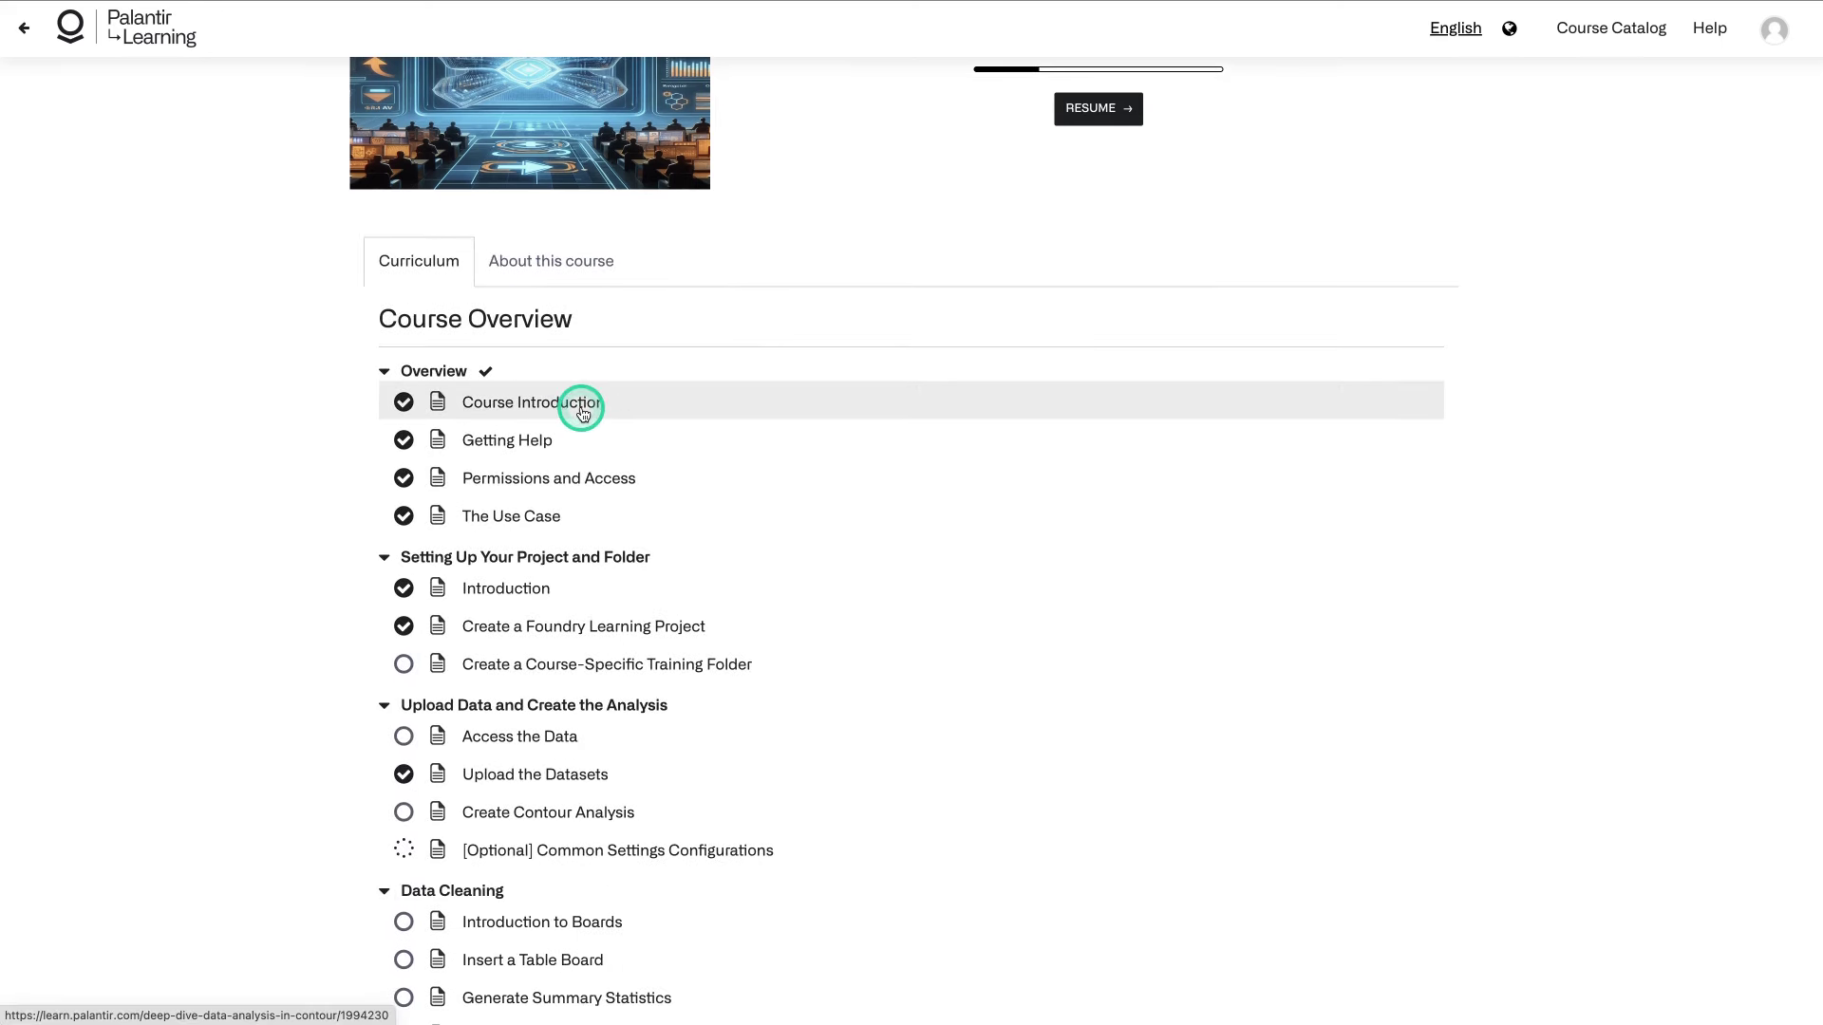
click(582, 411)
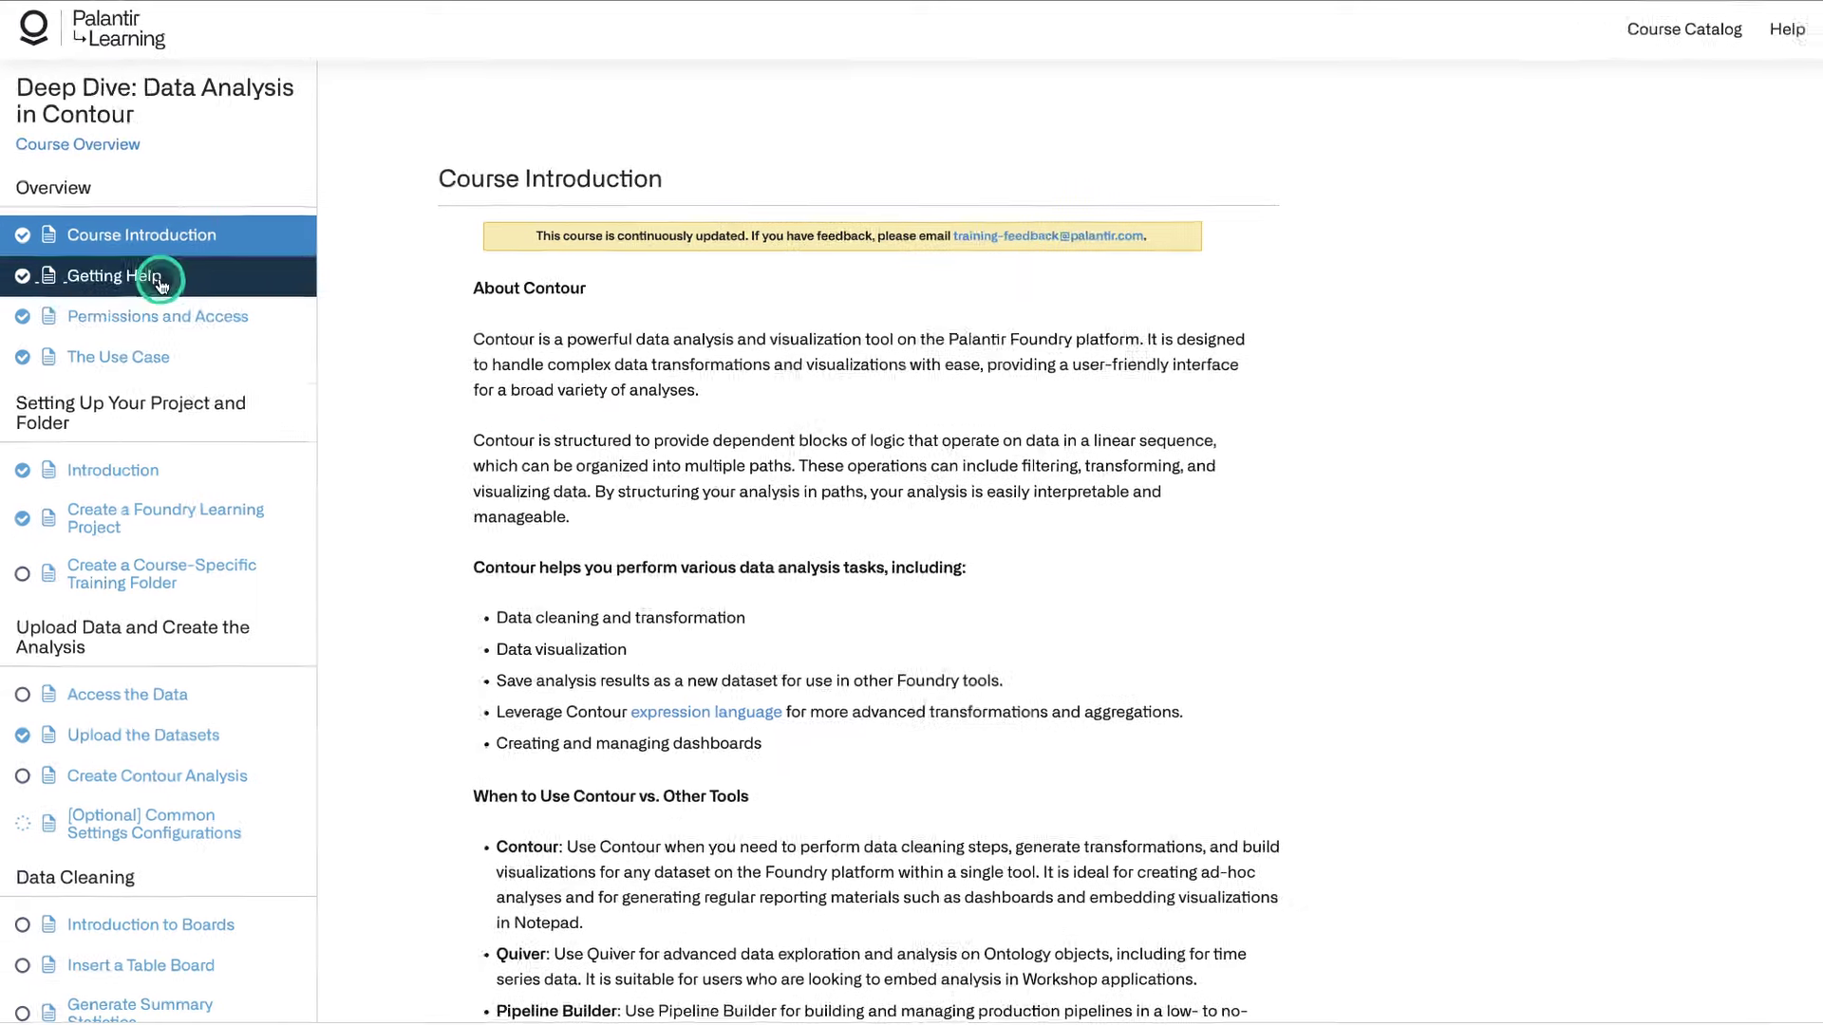
click(150, 269)
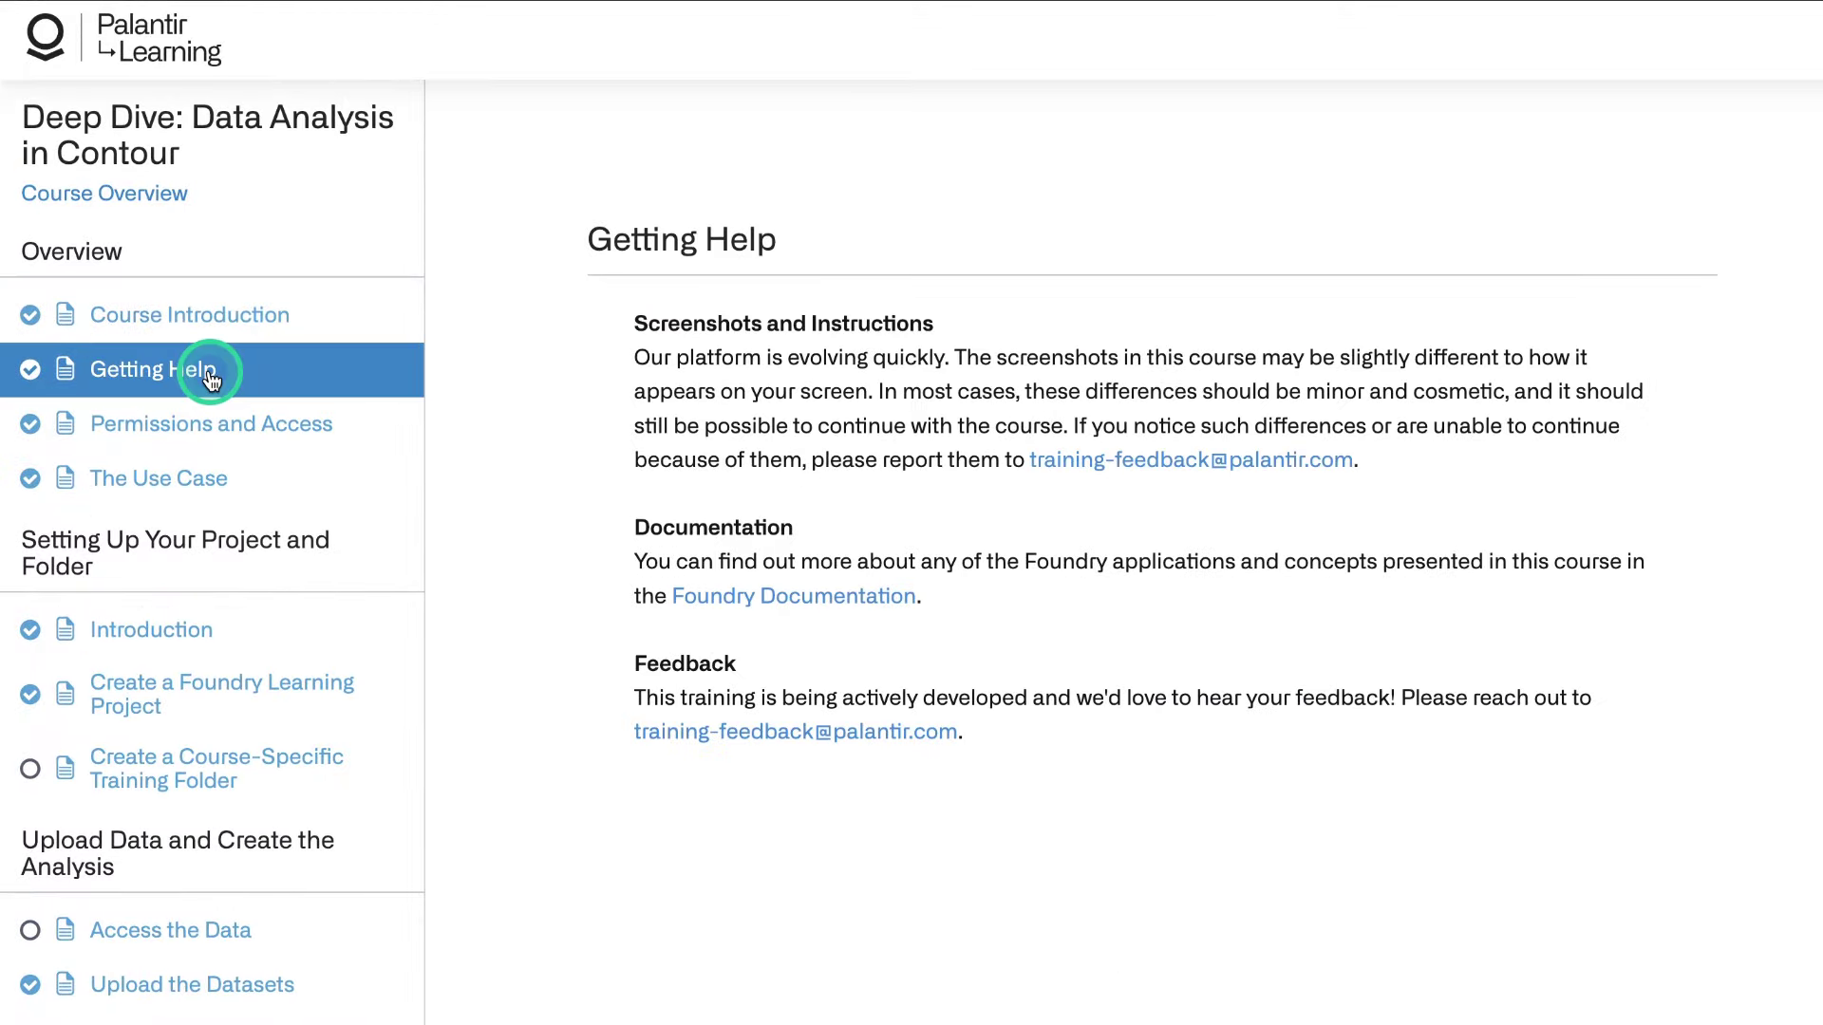
click(231, 424)
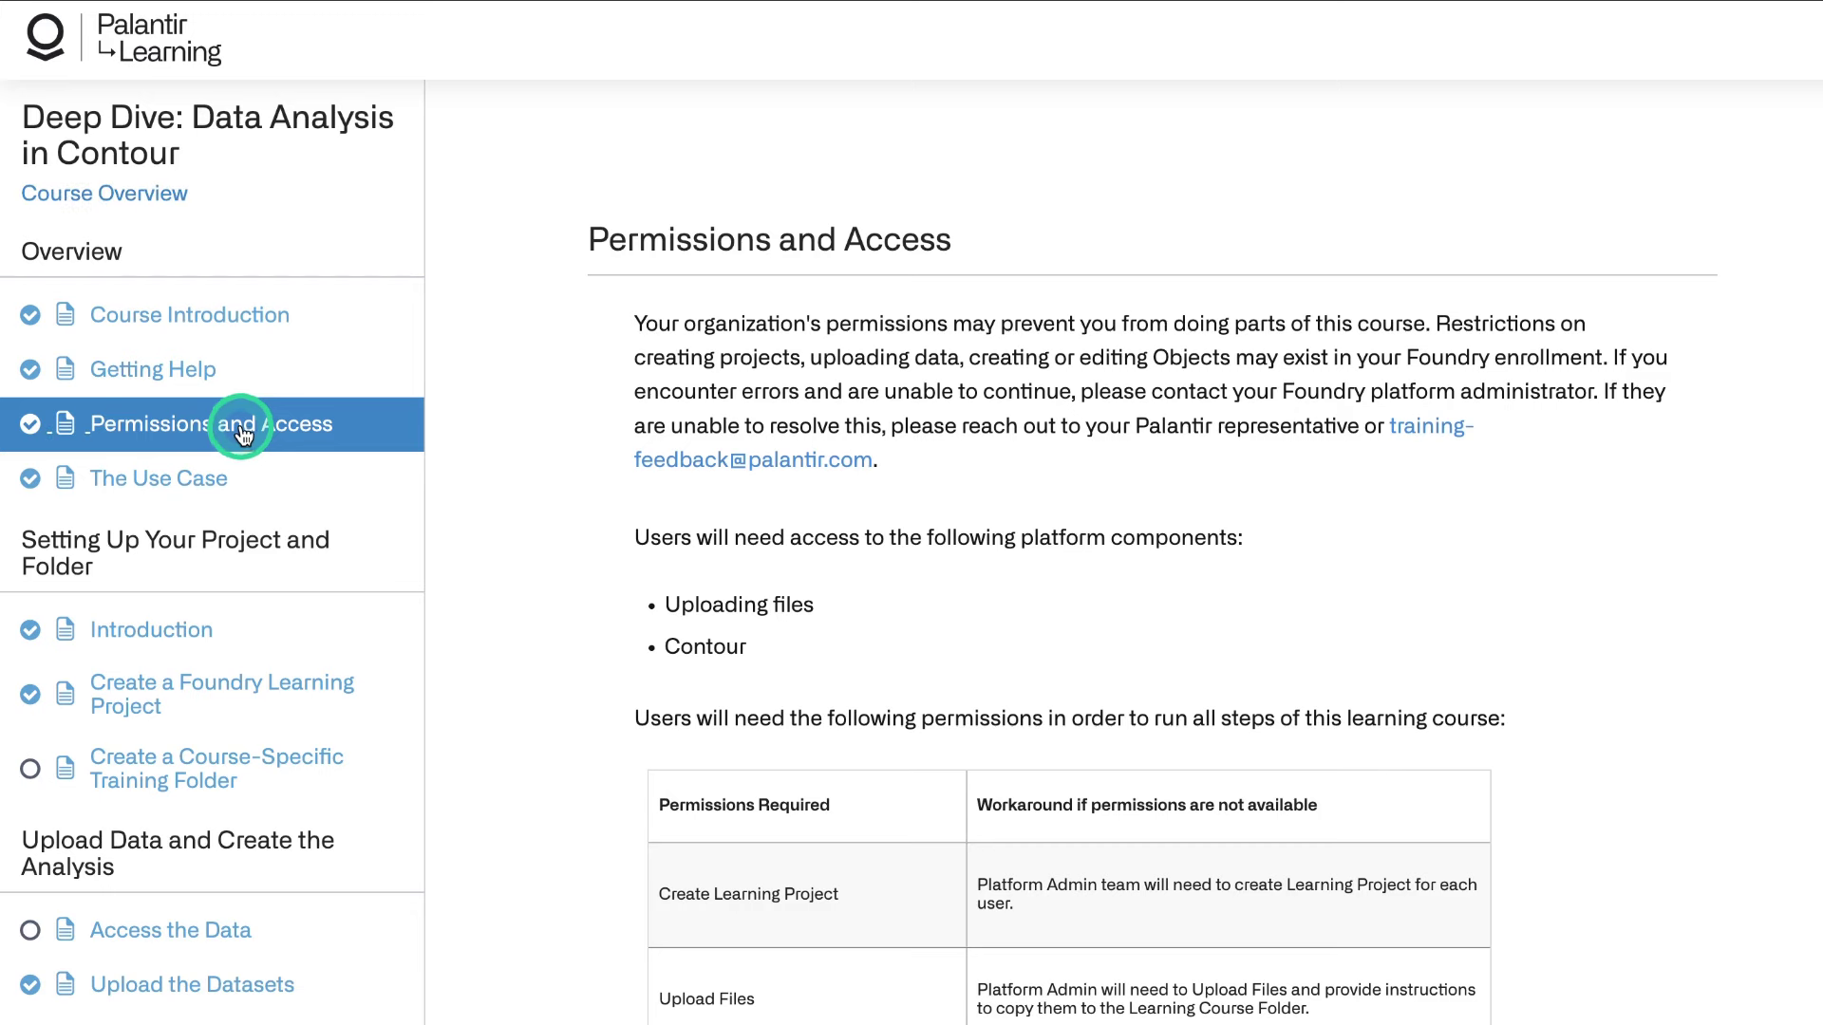
click(275, 475)
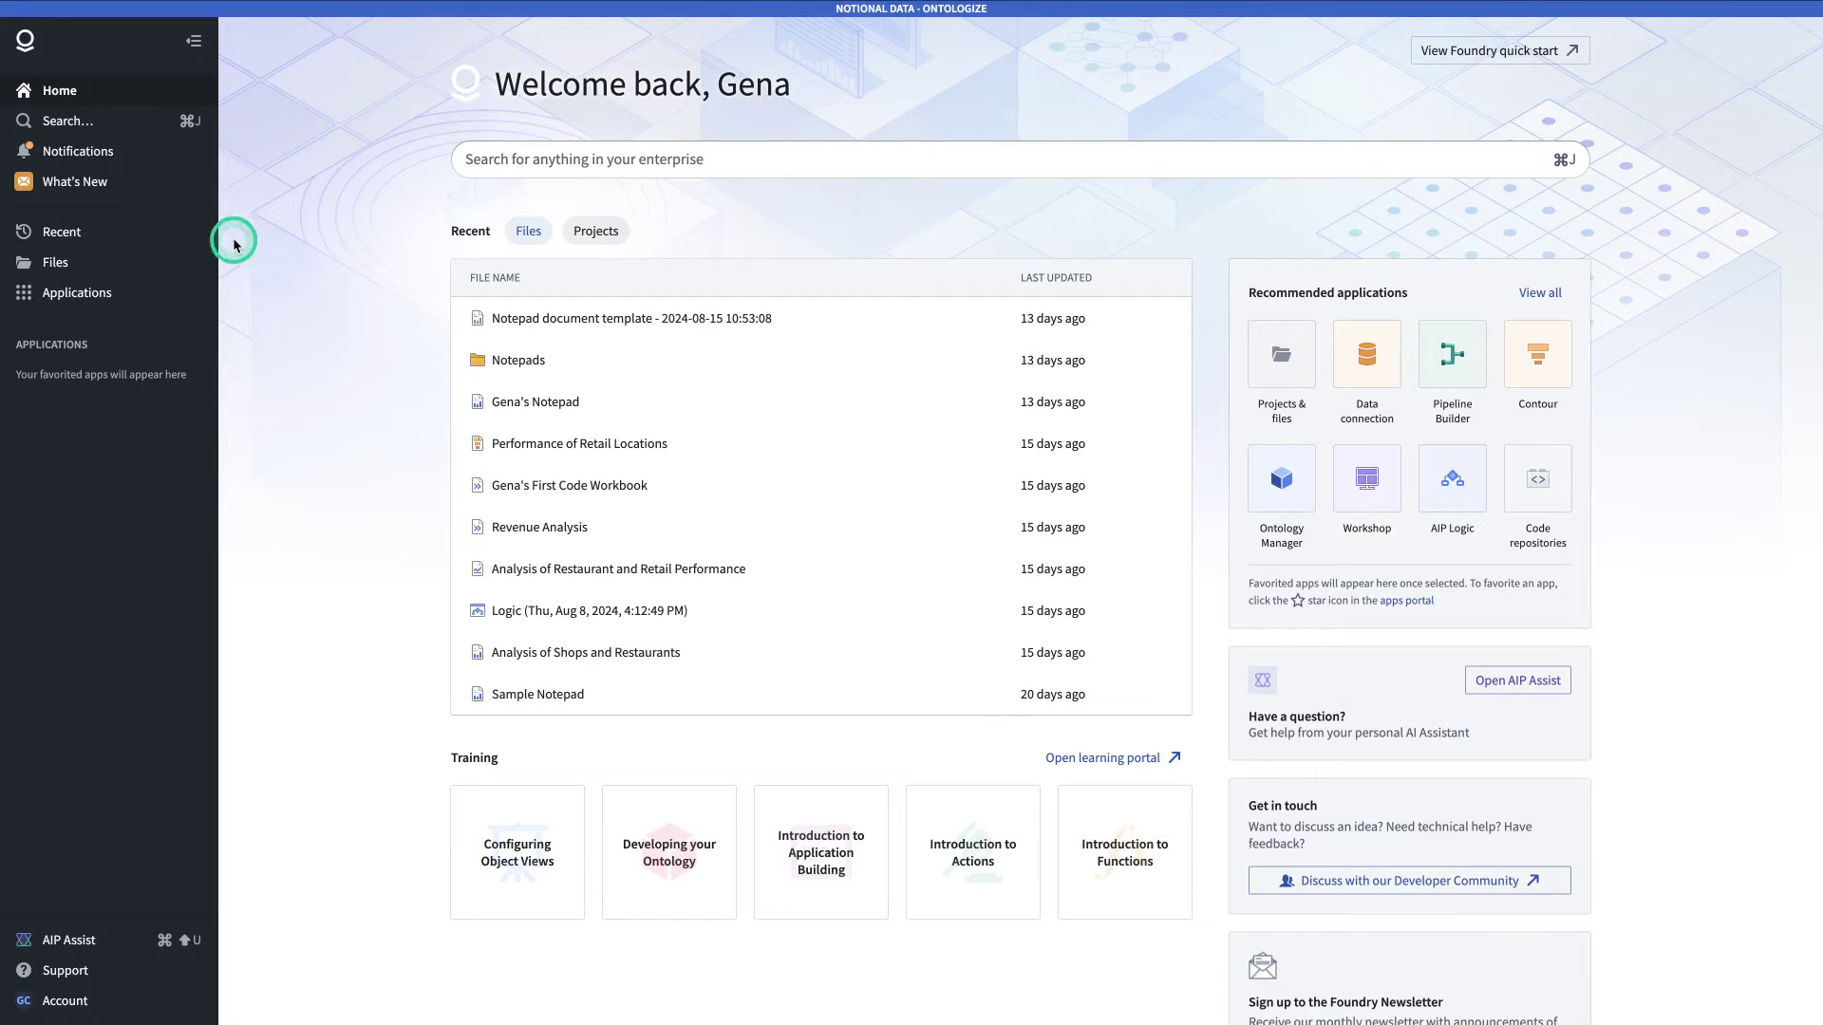
- Create a new Foundry project named Learning
click(101, 269)
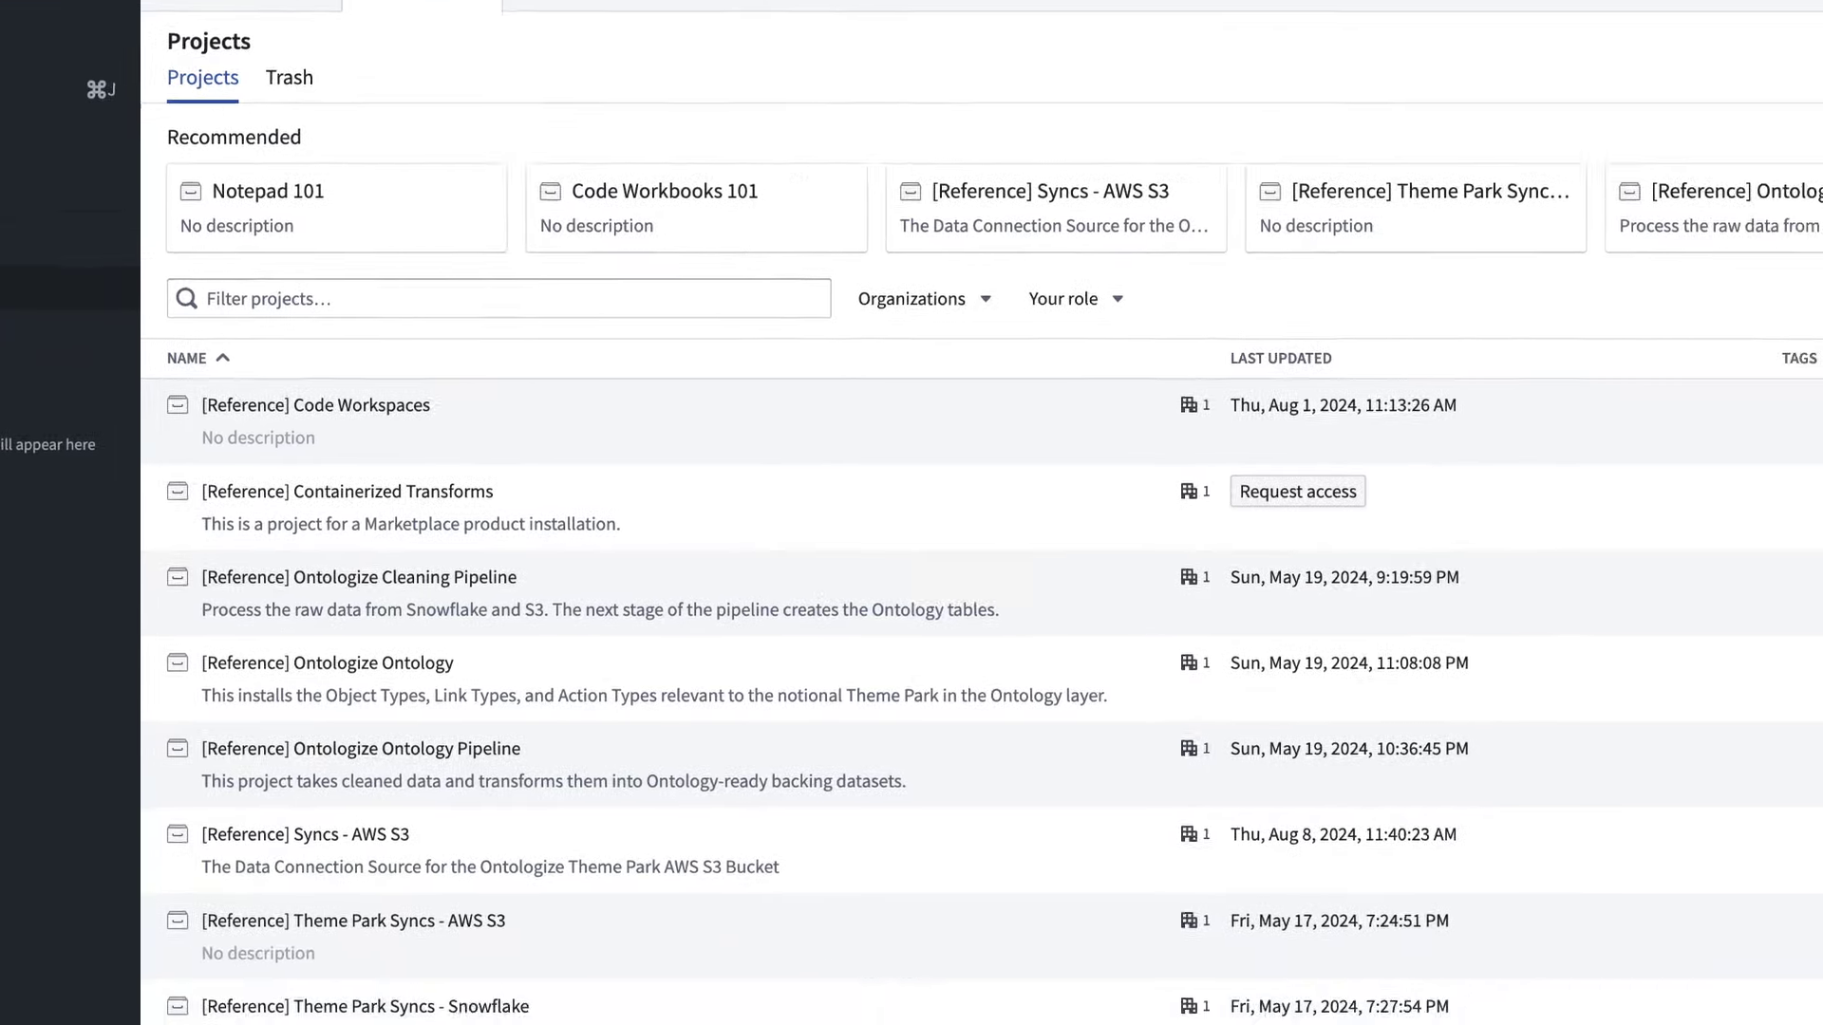
text(Learning)
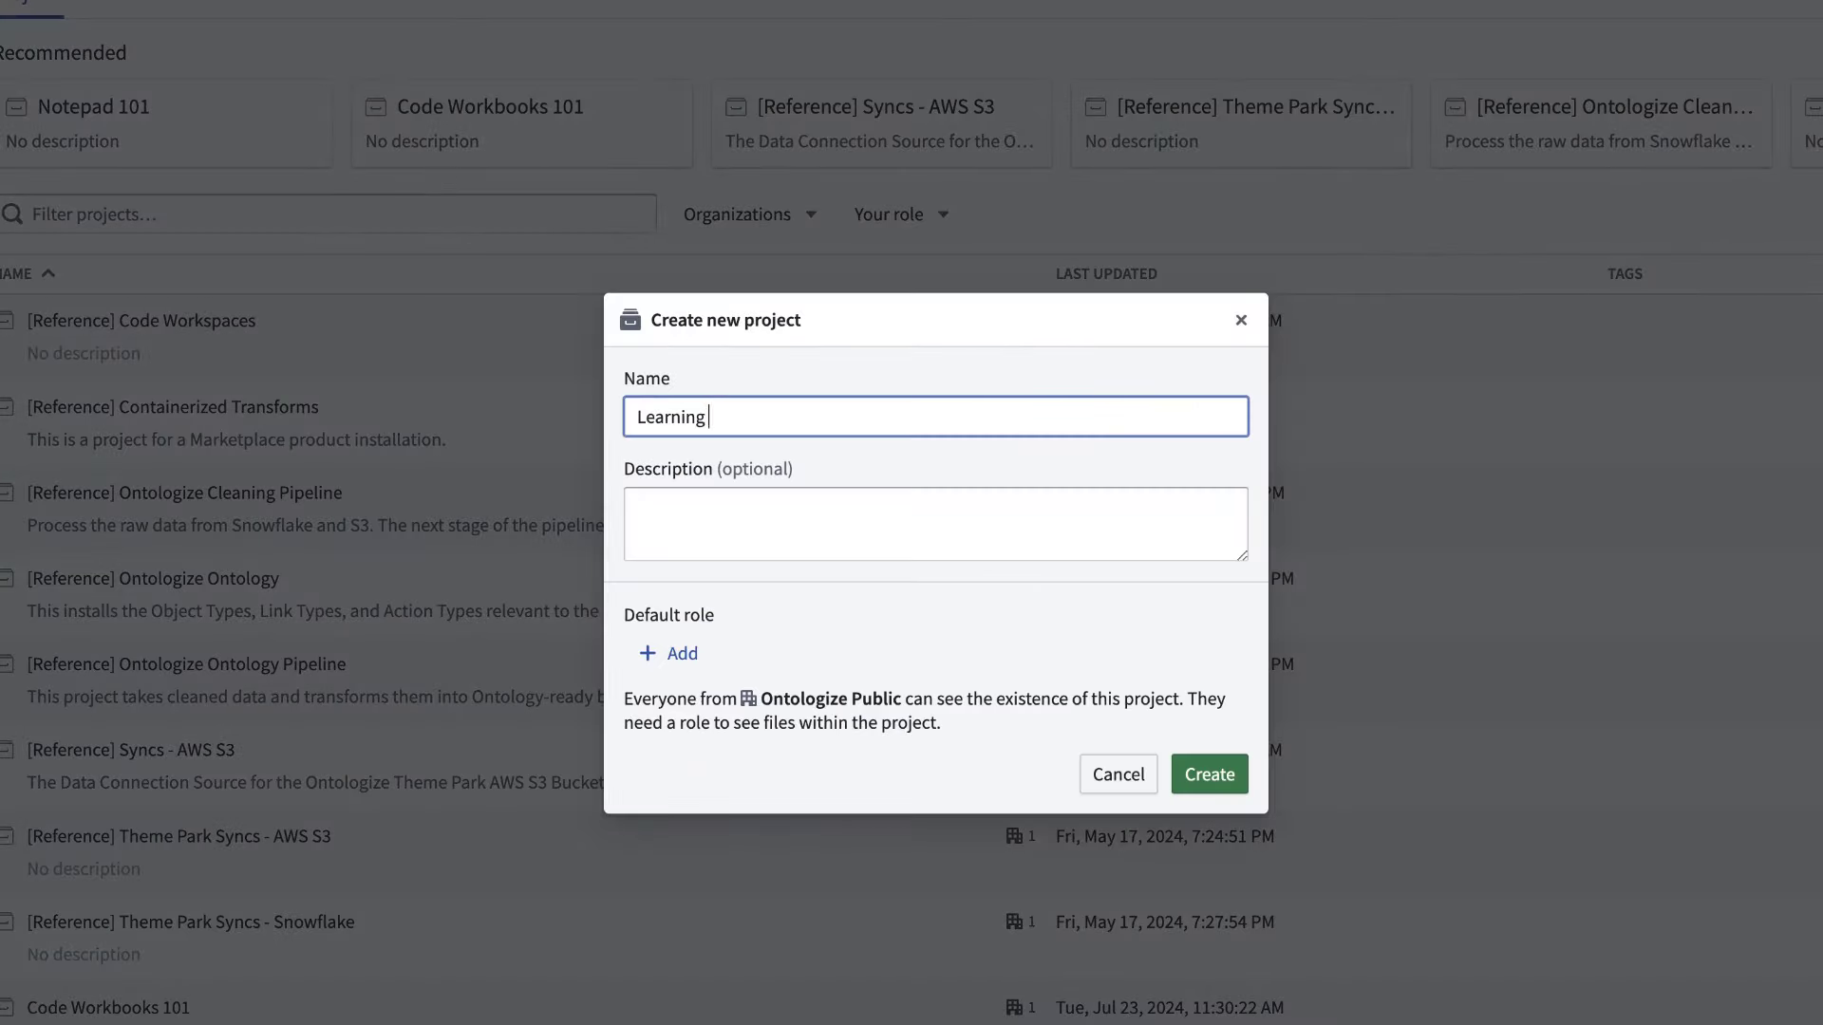
click(1212, 777)
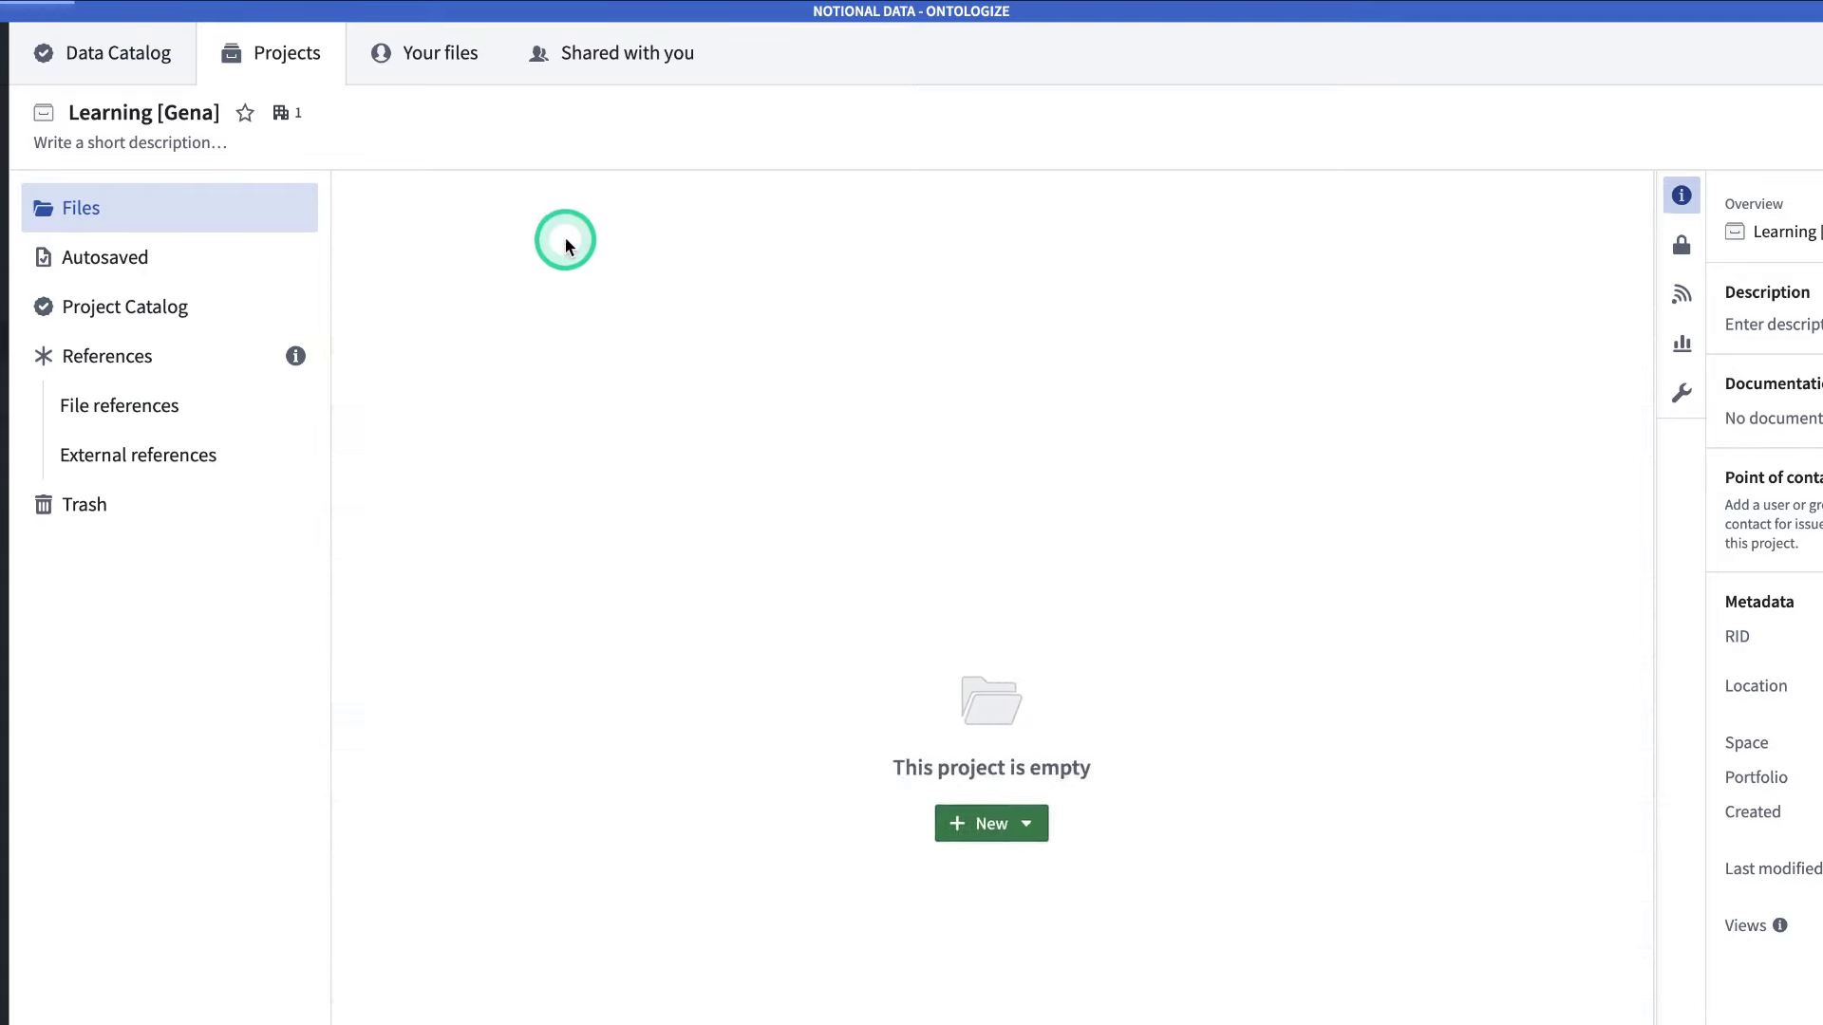
- Upload the equipment and parts CSV files from Downloads into the folder as structured datasets
click(1004, 828)
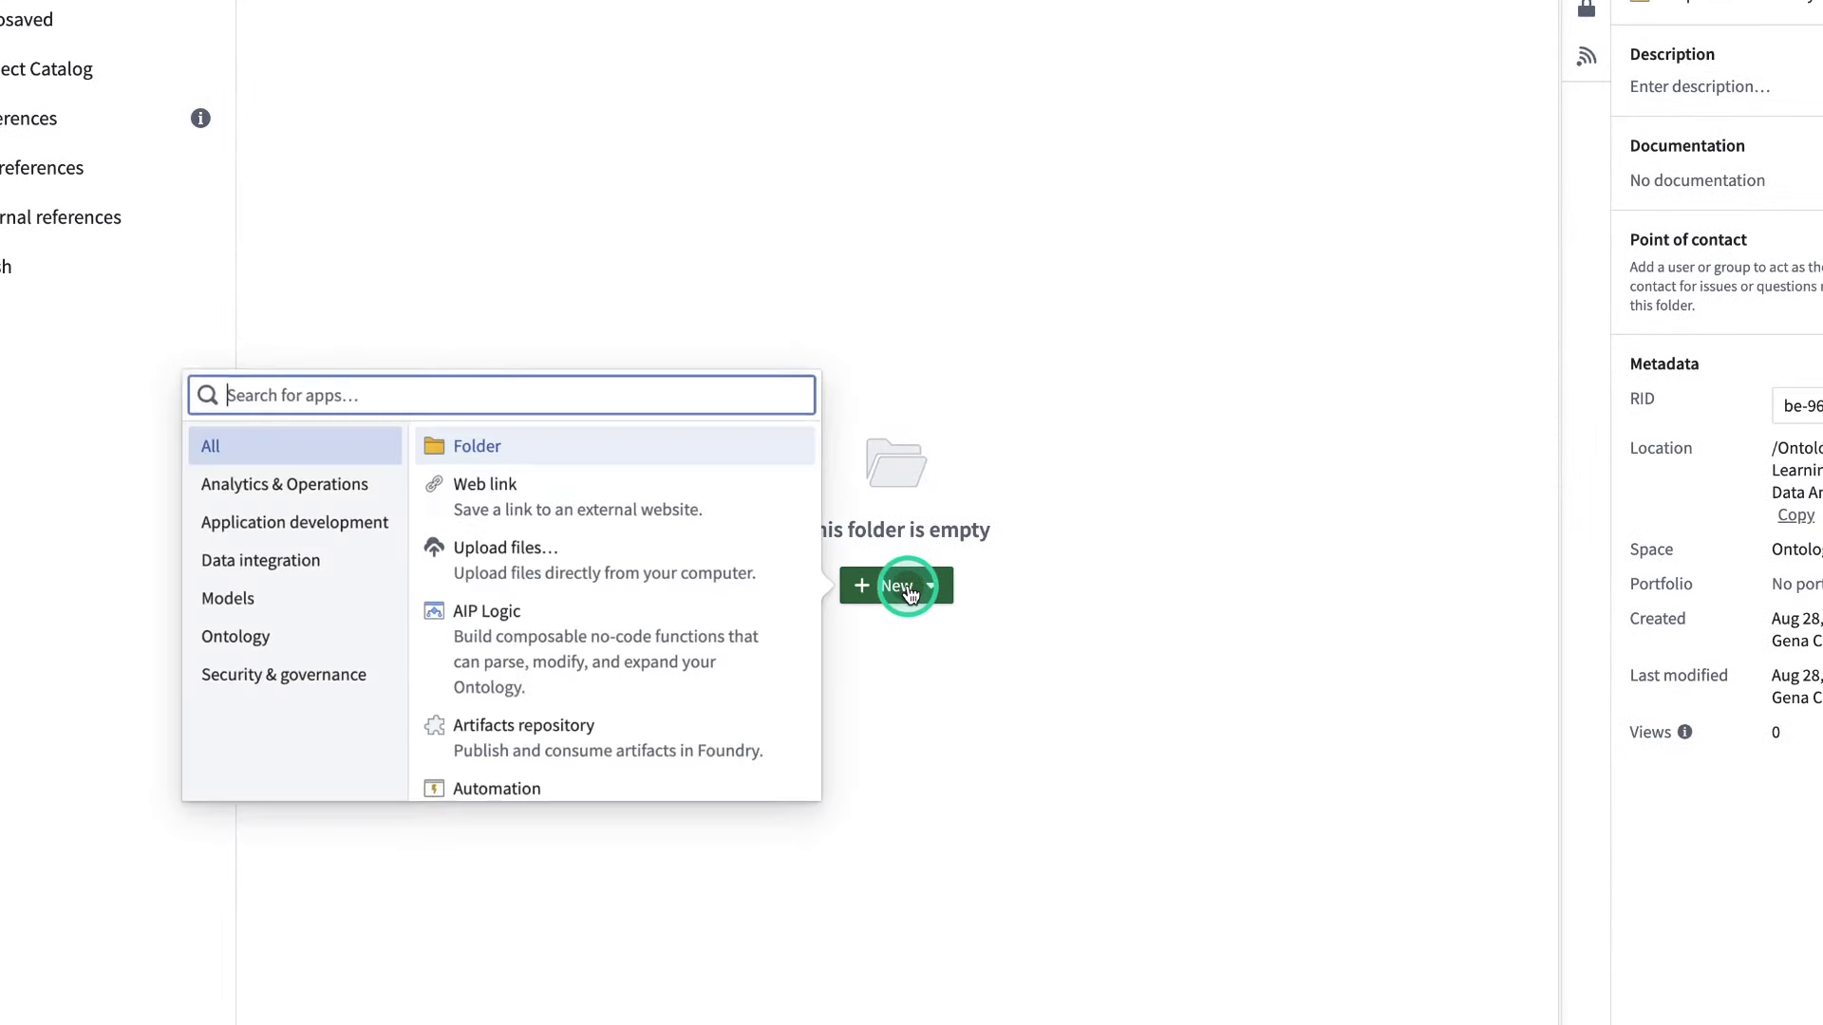
click(698, 560)
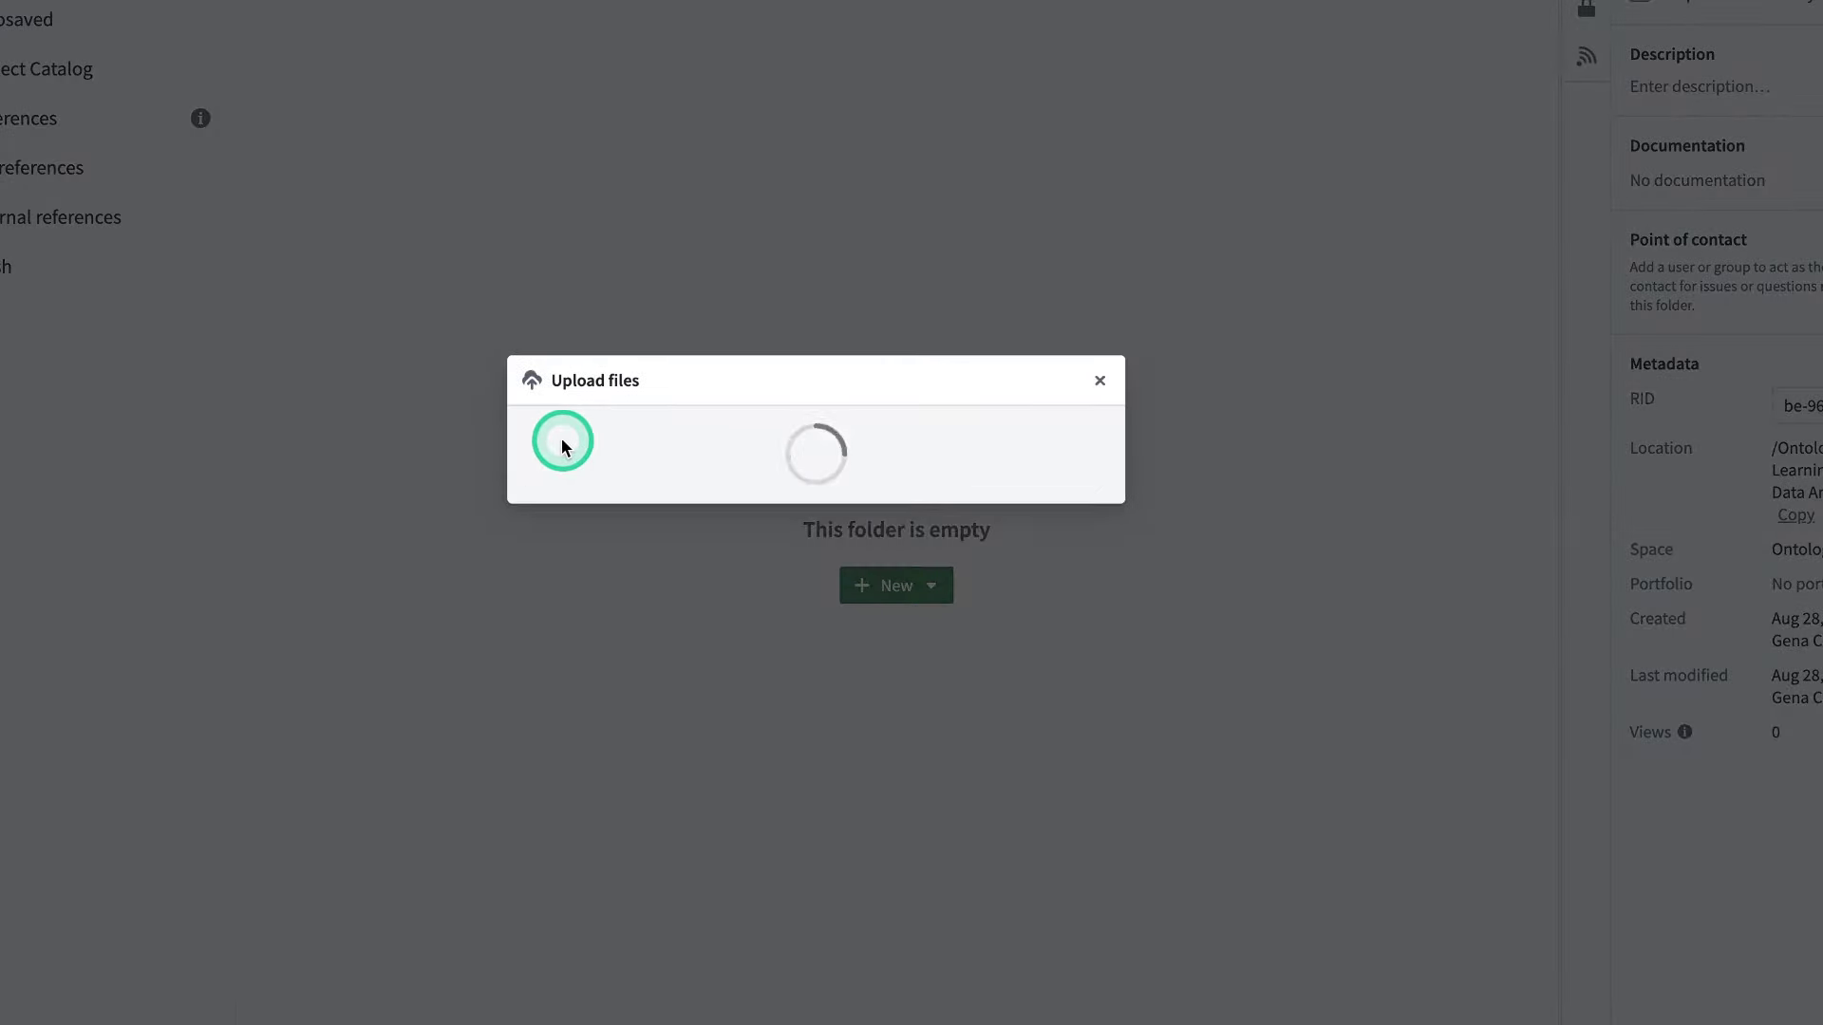
click(908, 502)
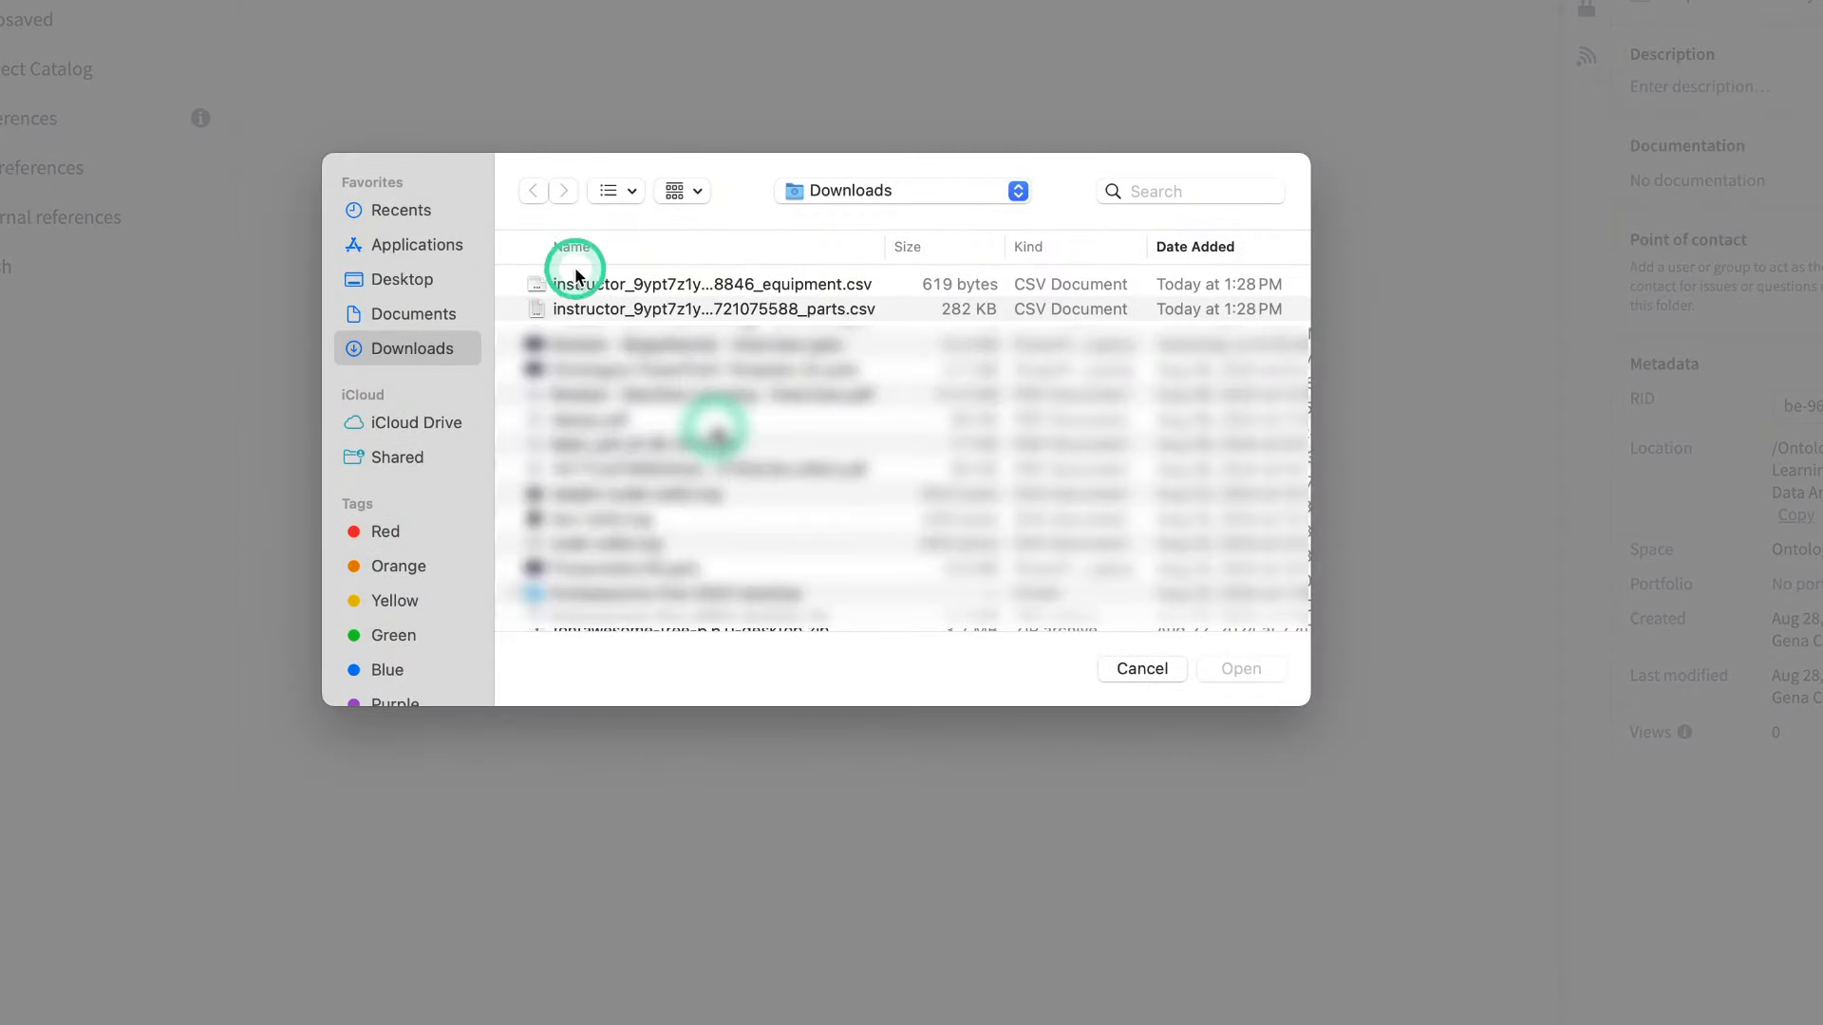
click(603, 285)
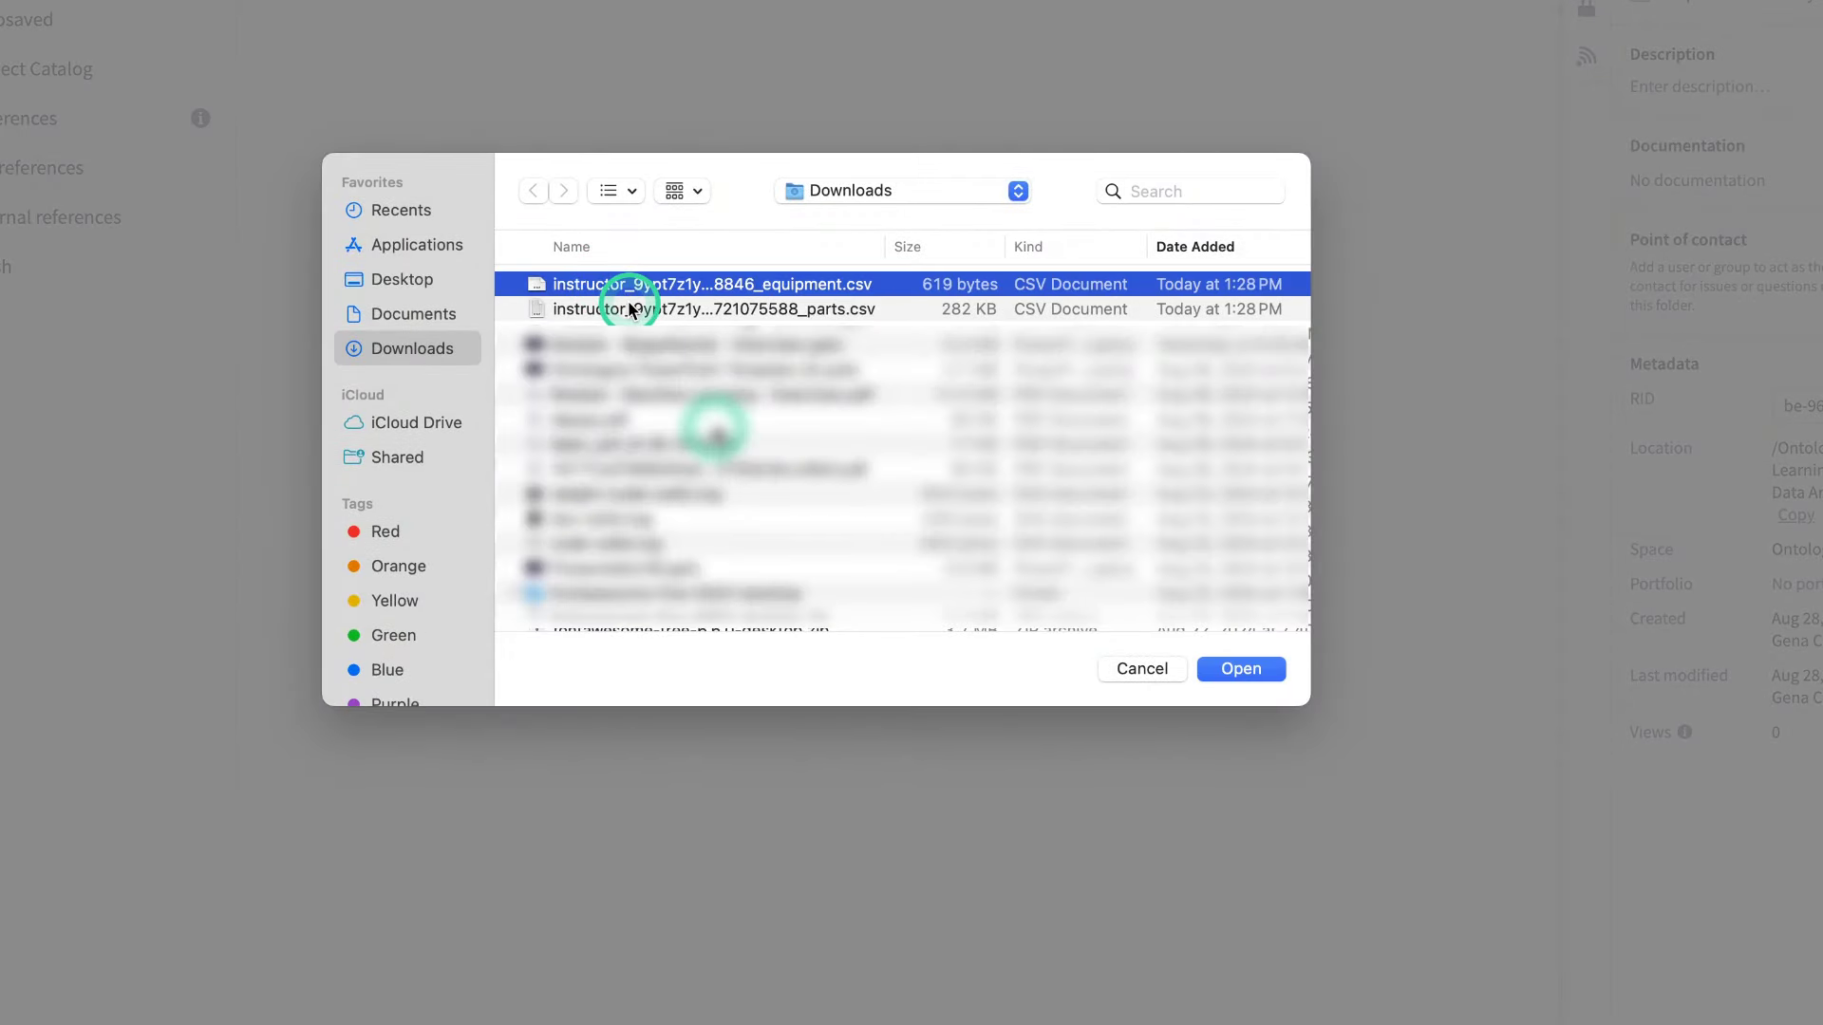
shift+click(629, 309)
click(1255, 664)
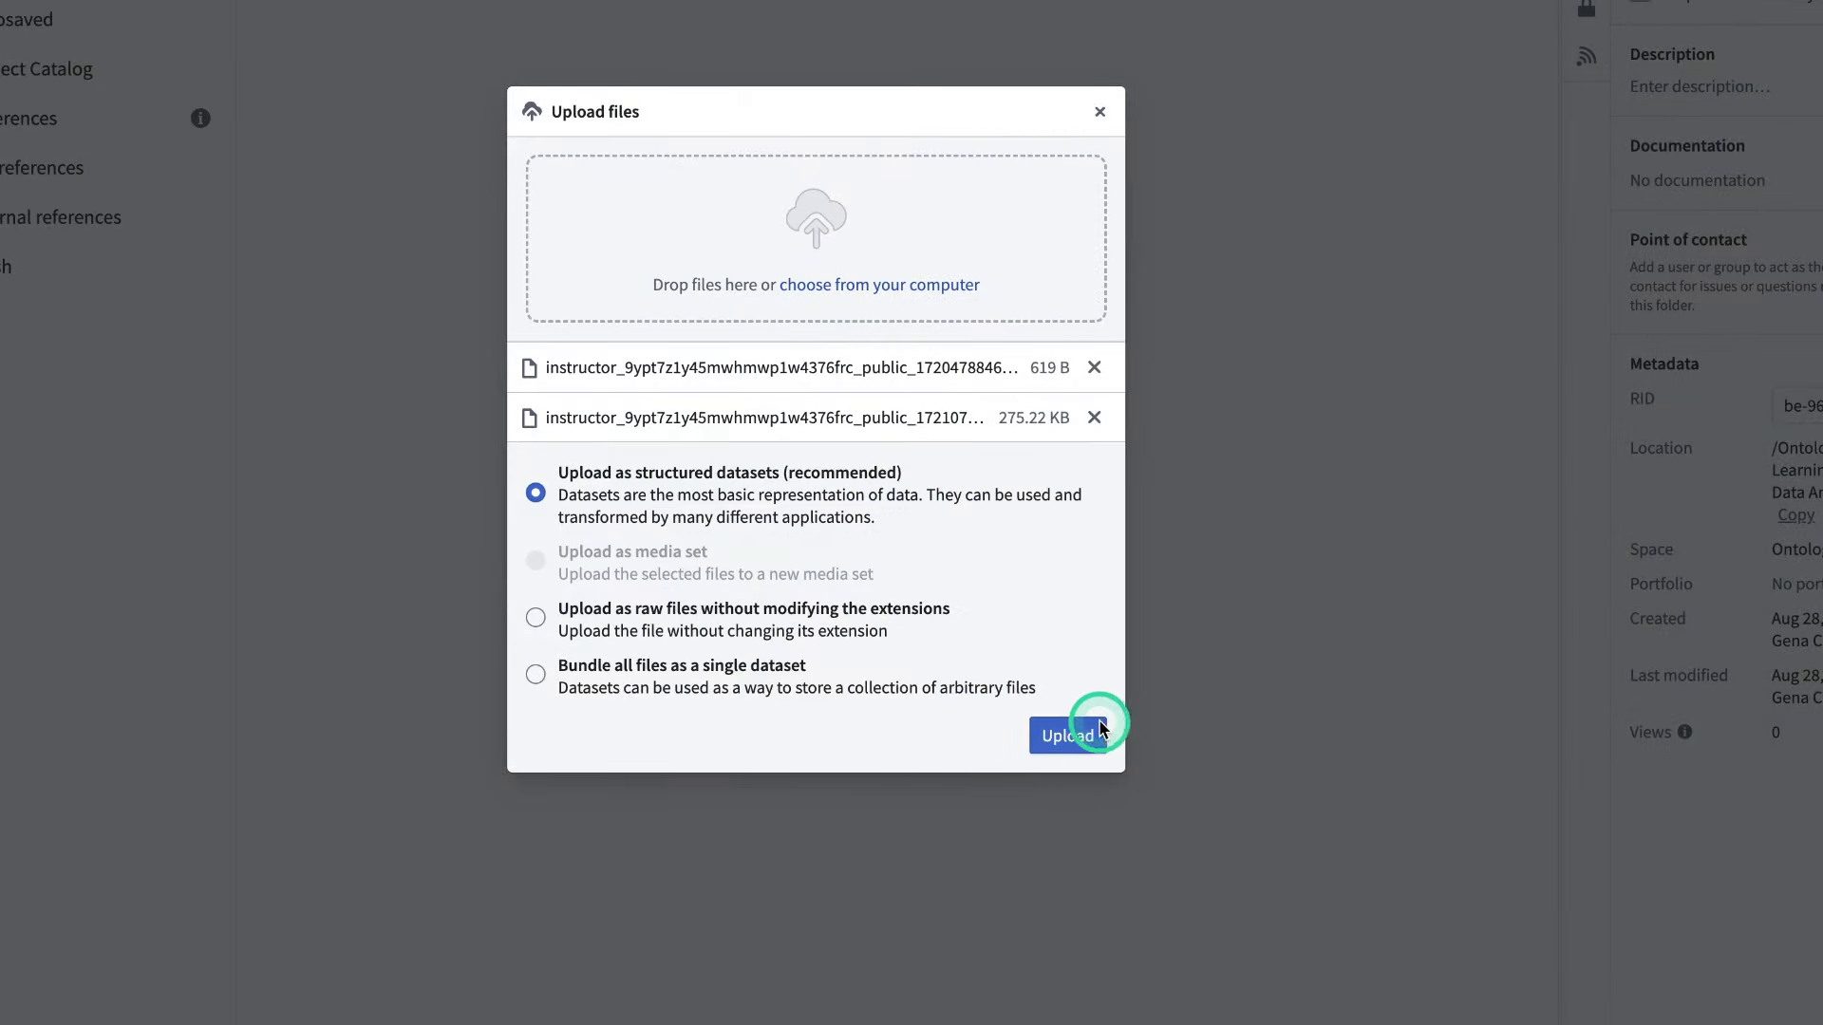
click(1075, 736)
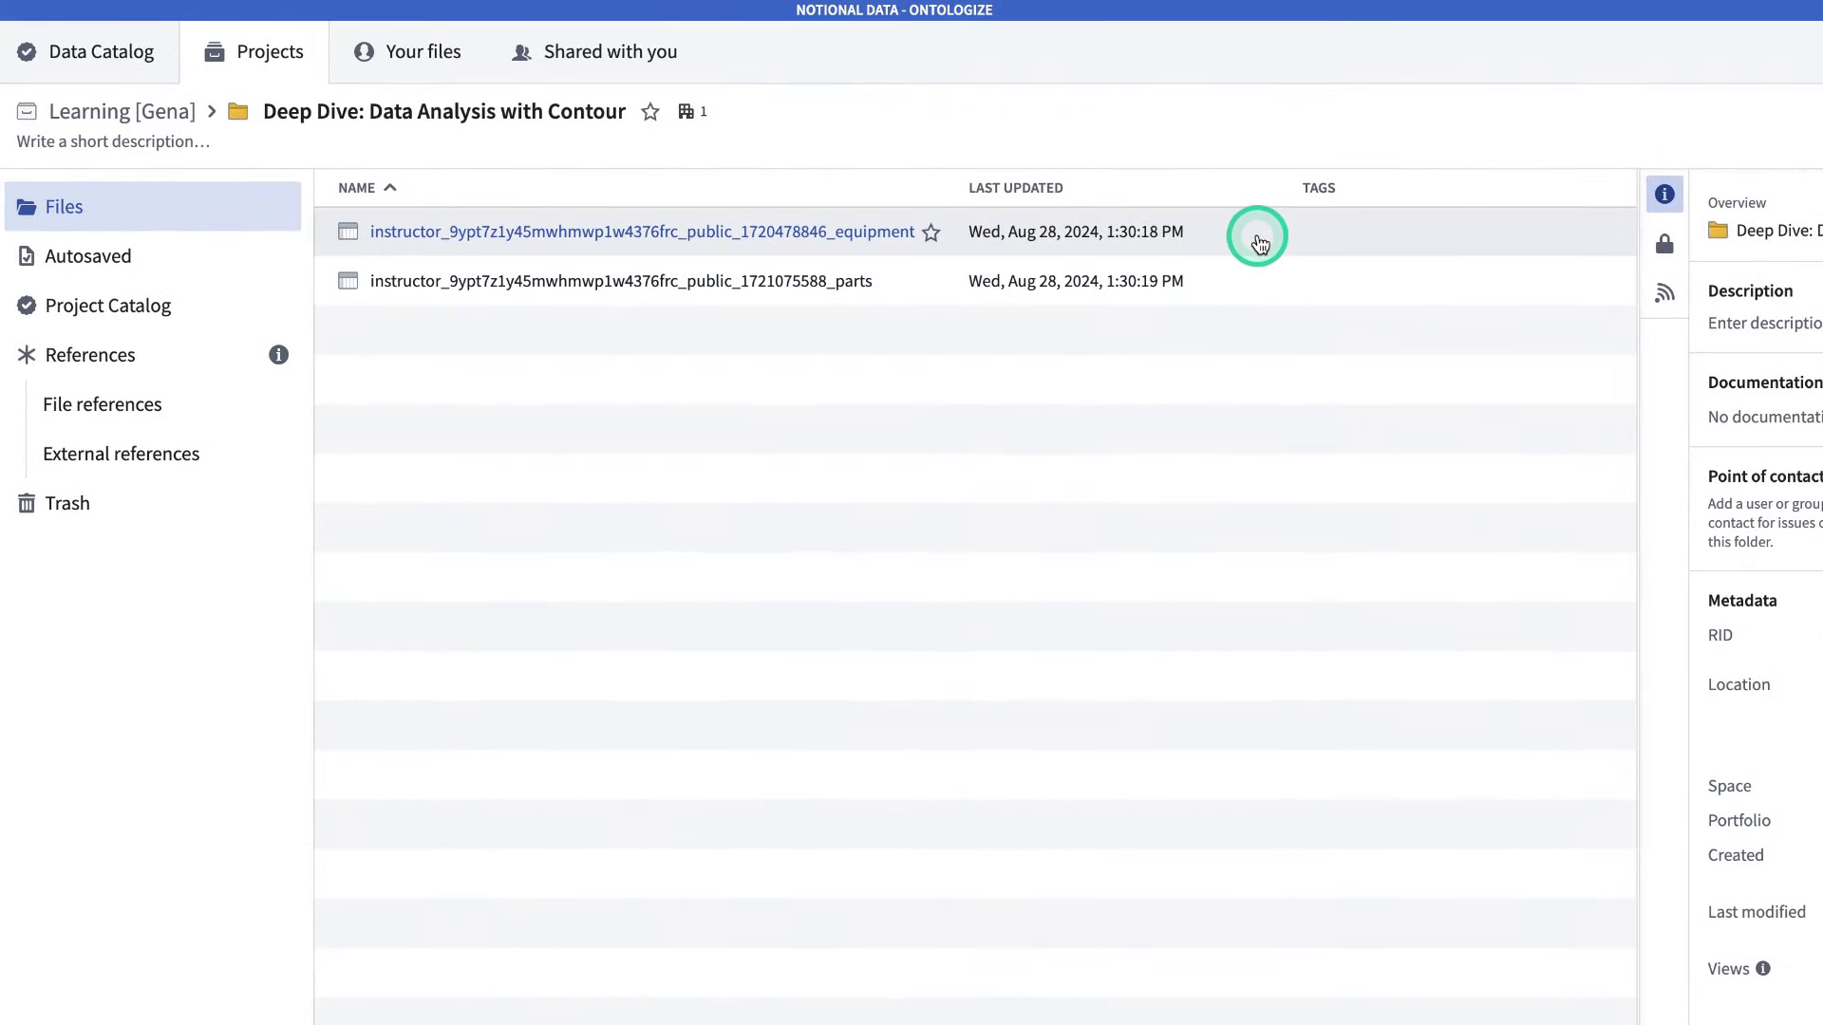
- Rename the two uploaded datasets to equipment and parts
right_click(1260, 244)
click(1341, 353)
text(equip)
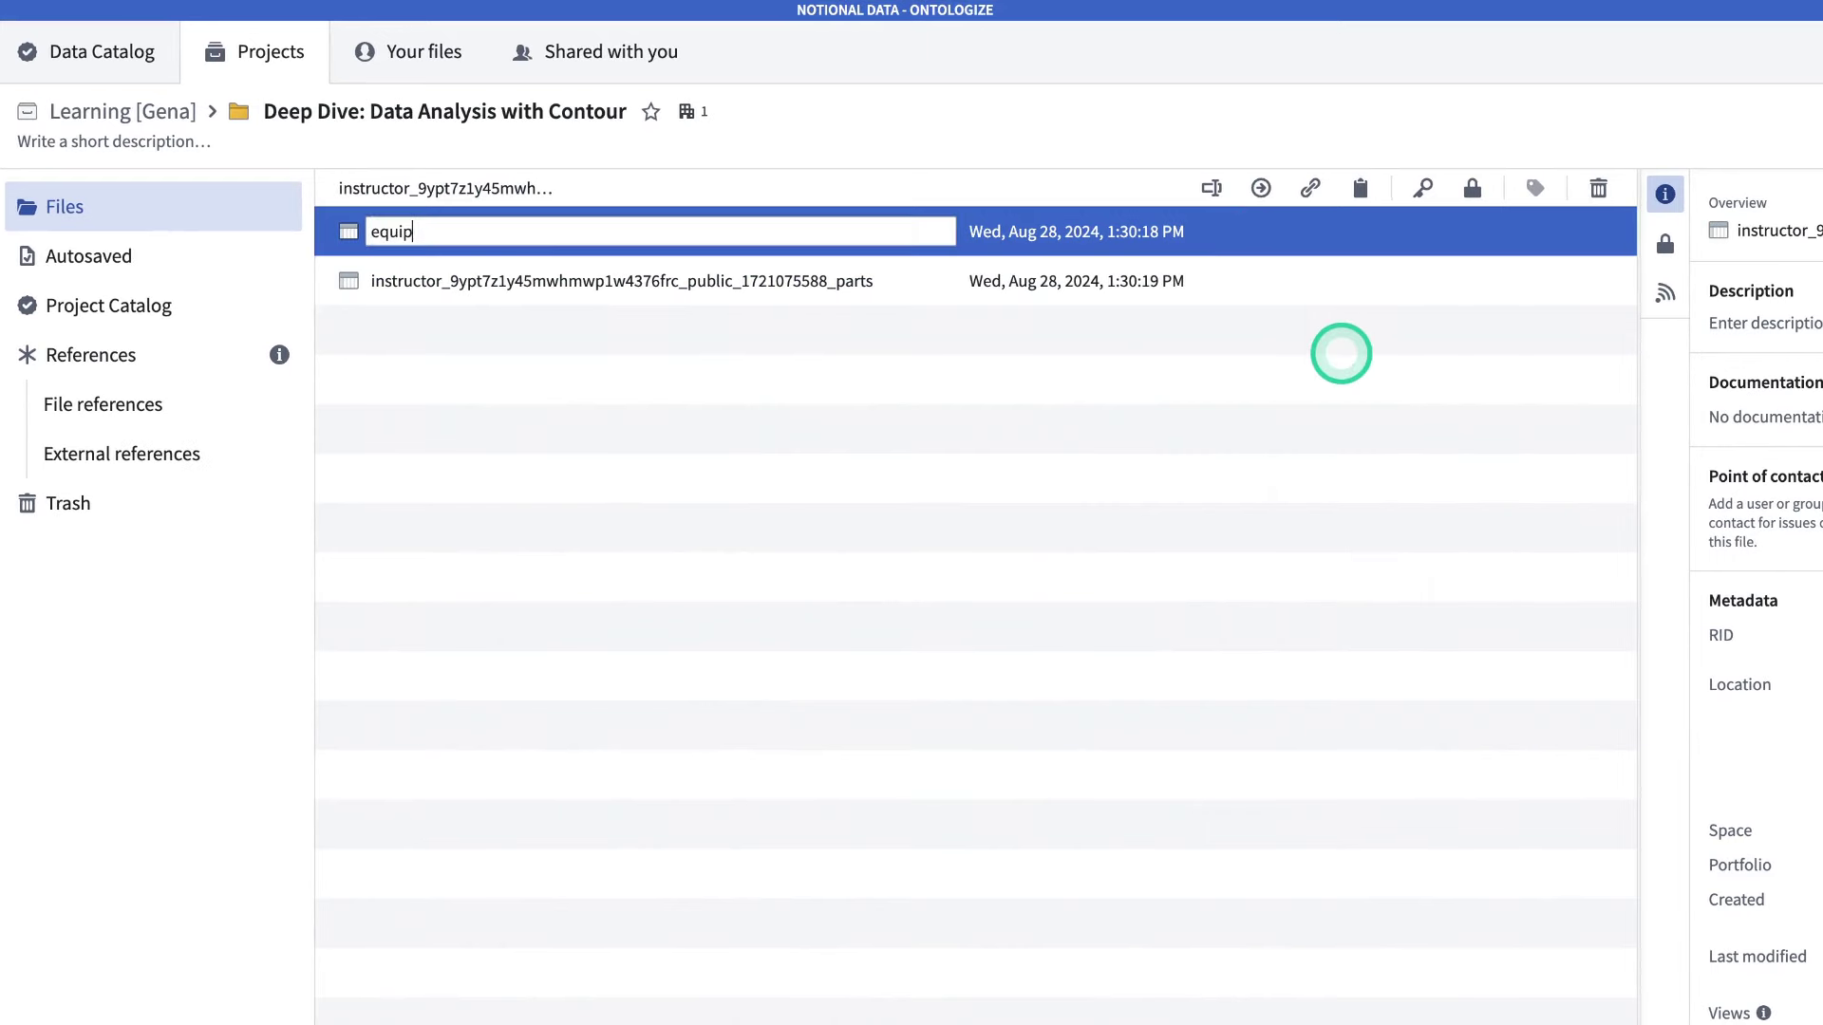
text(ment)
key(Return)
right_click(1315, 278)
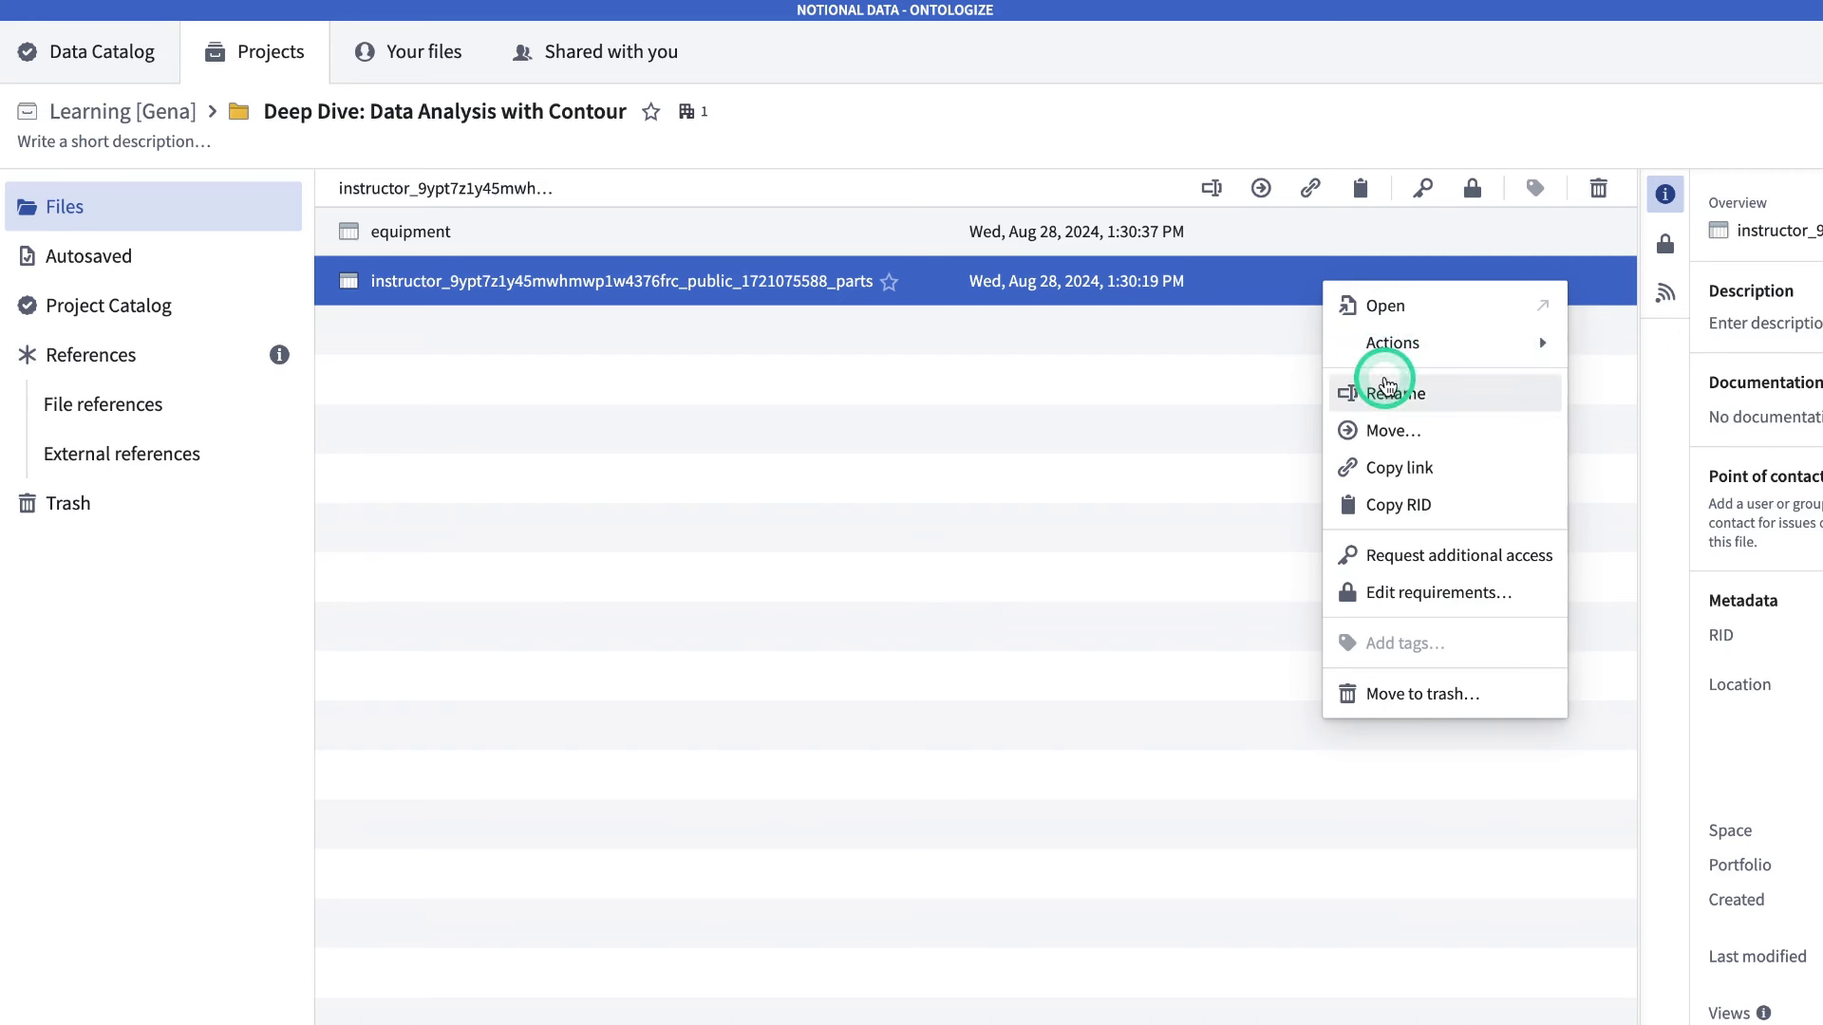
click(1386, 383)
text(parts)
key(Return)
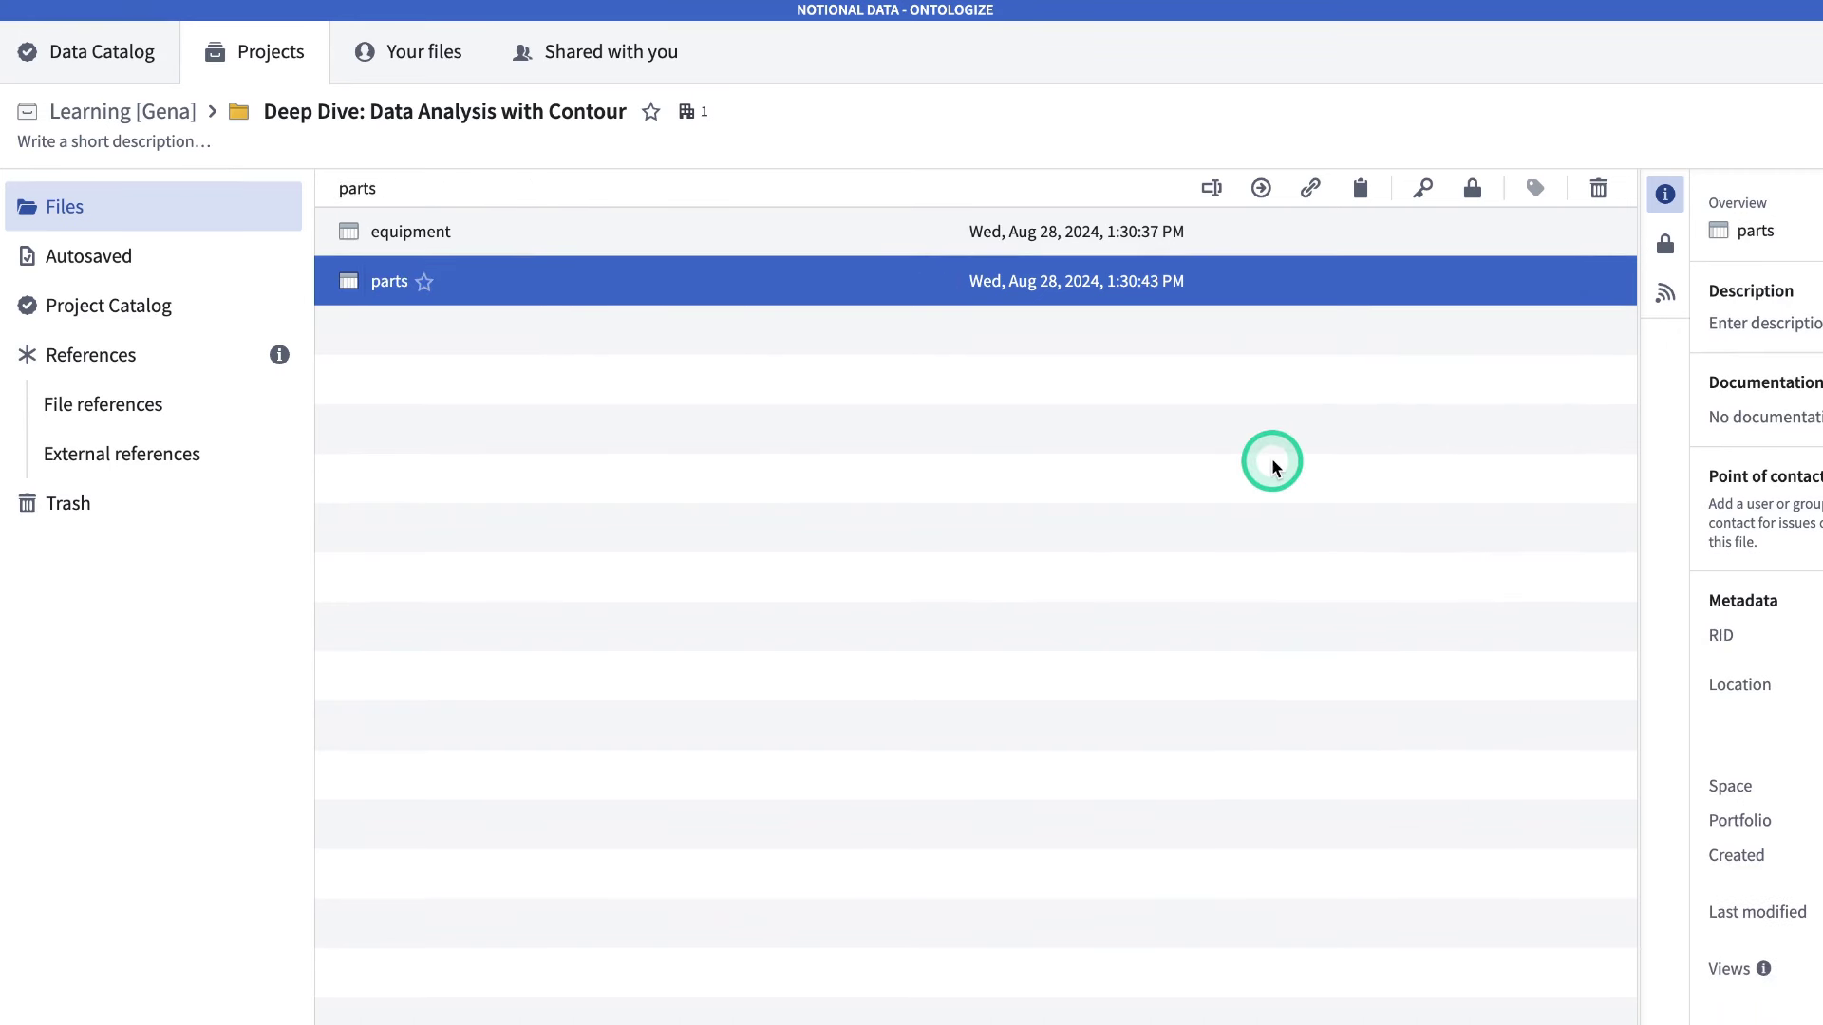
click(1118, 477)
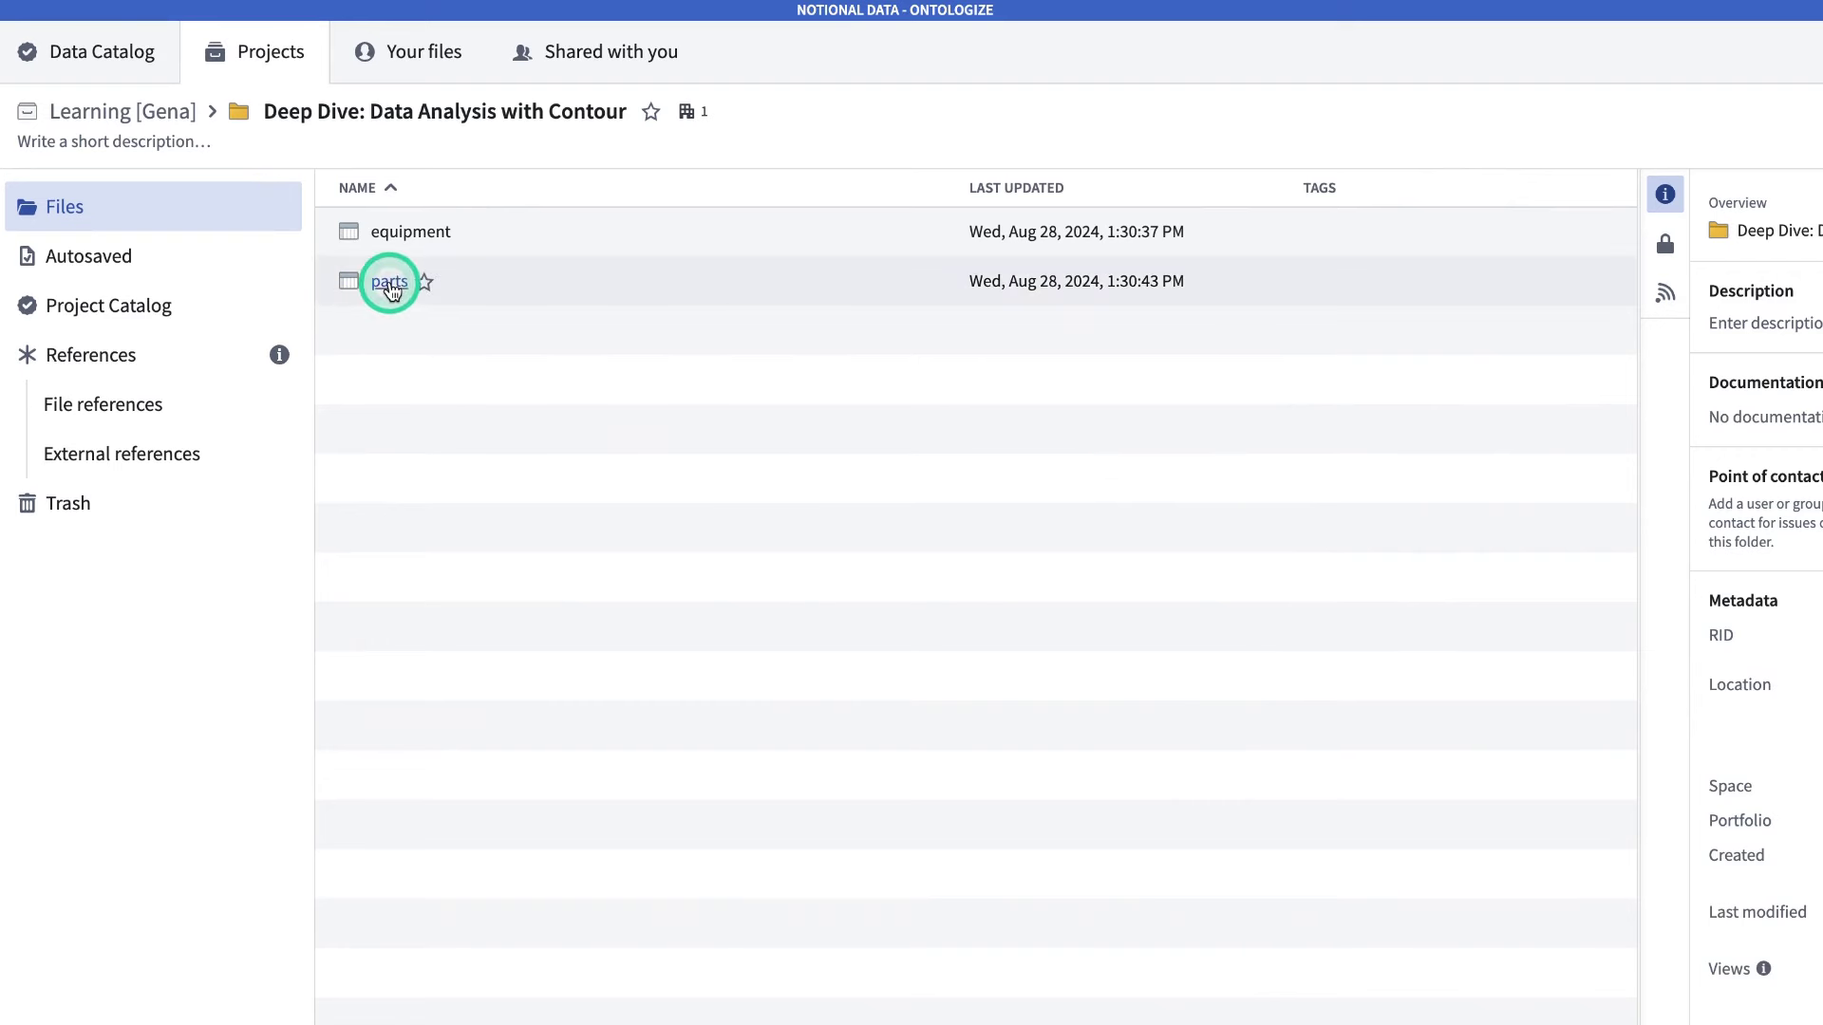
- Open the parts dataset in a new Contour analysis
right_click(391, 290)
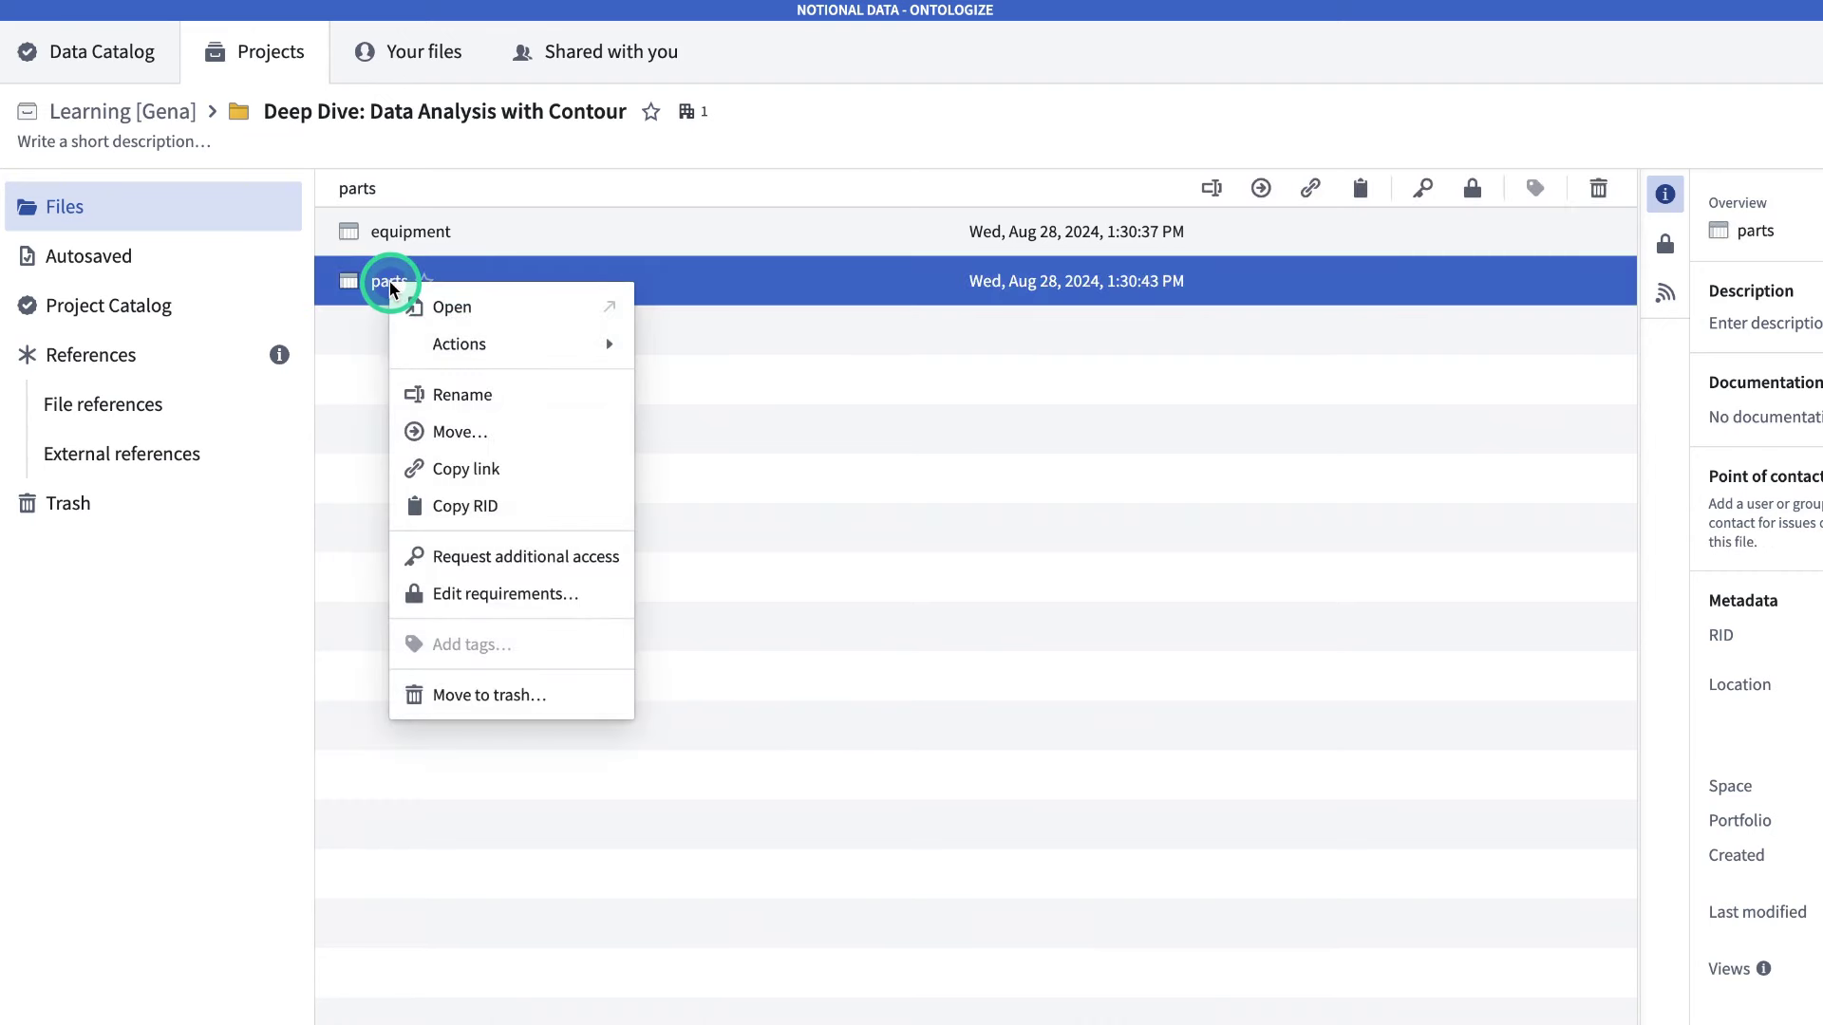
mouse_move(475, 359)
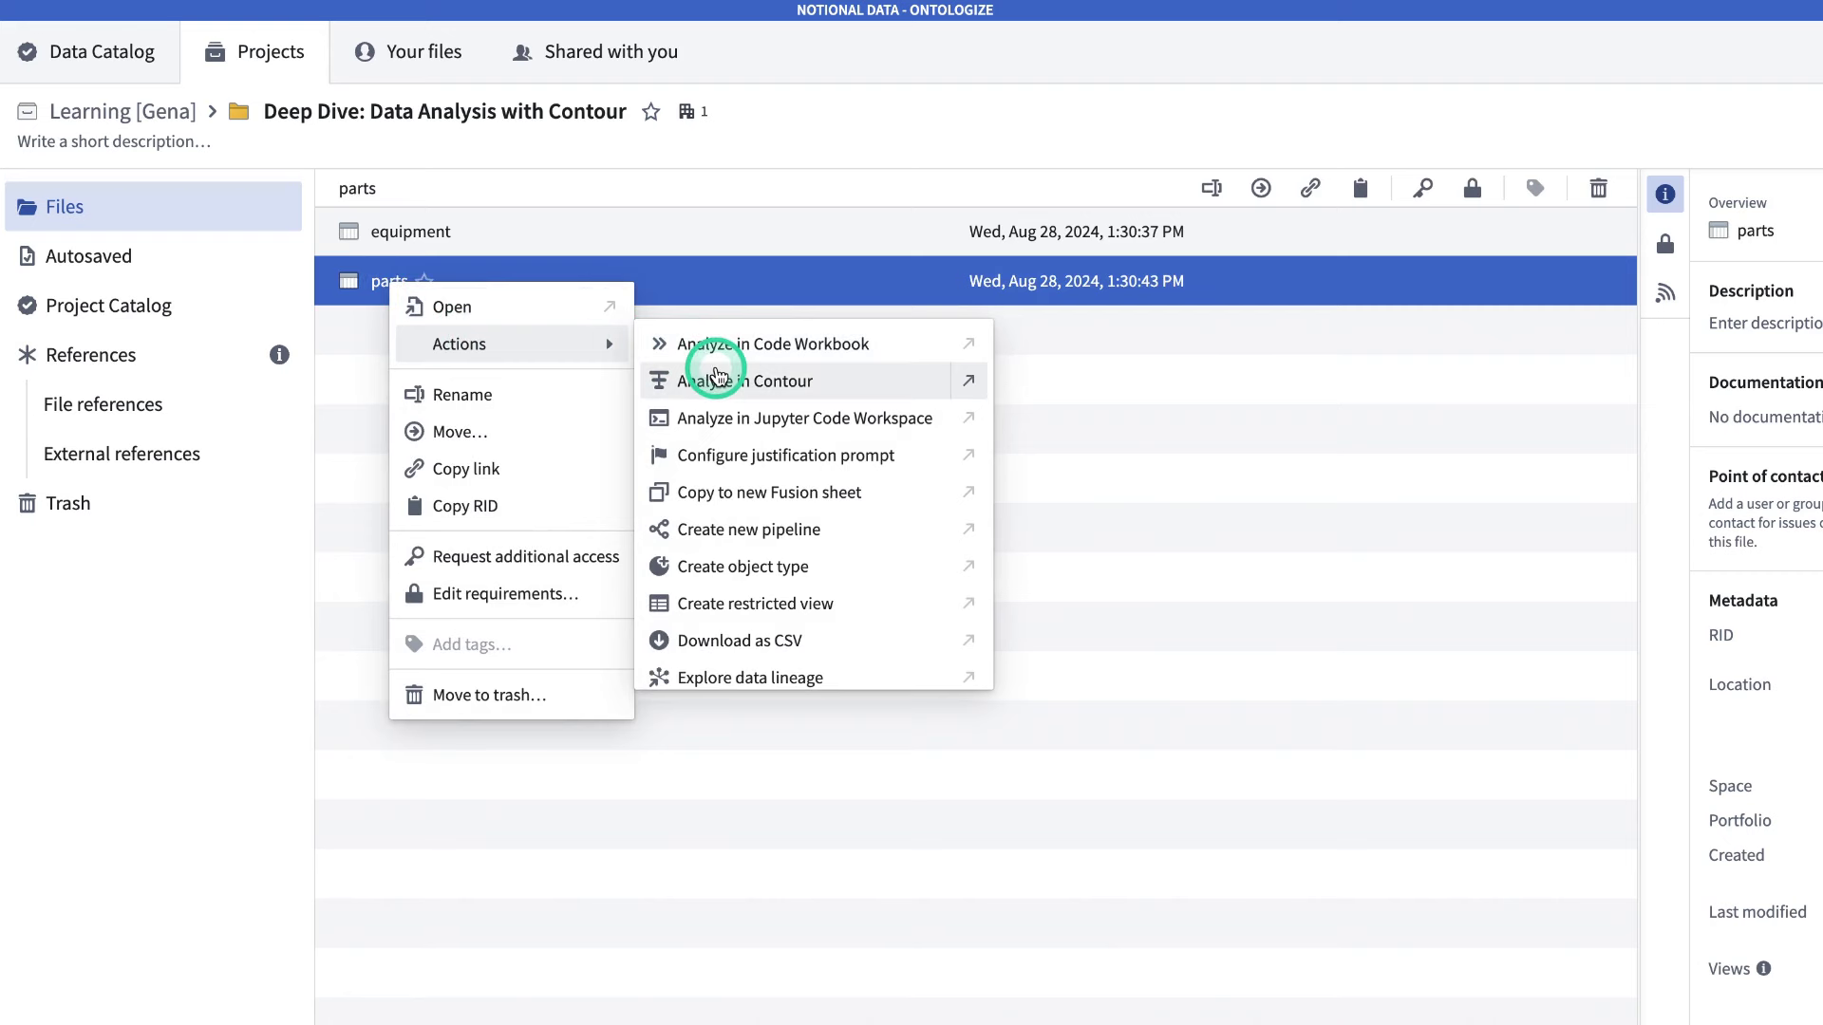
click(974, 386)
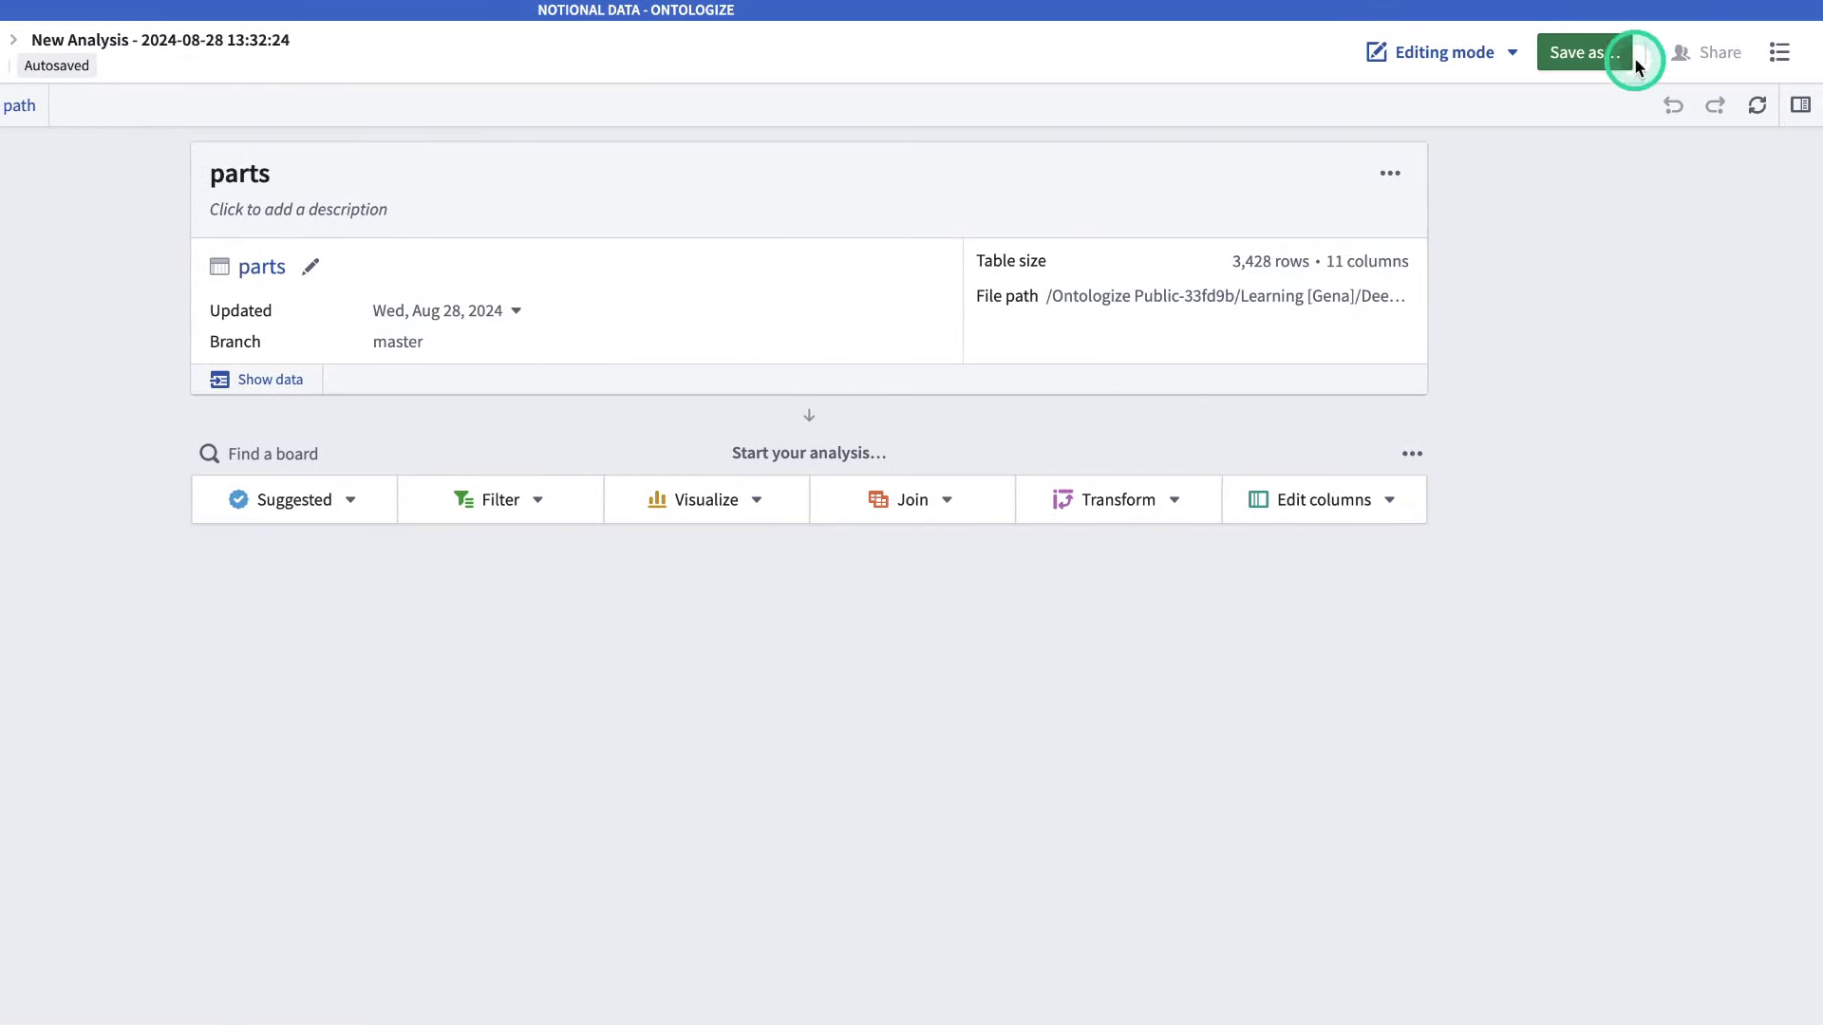
- Save the new analysis as Equipment Analysis in the course folder
click(1634, 60)
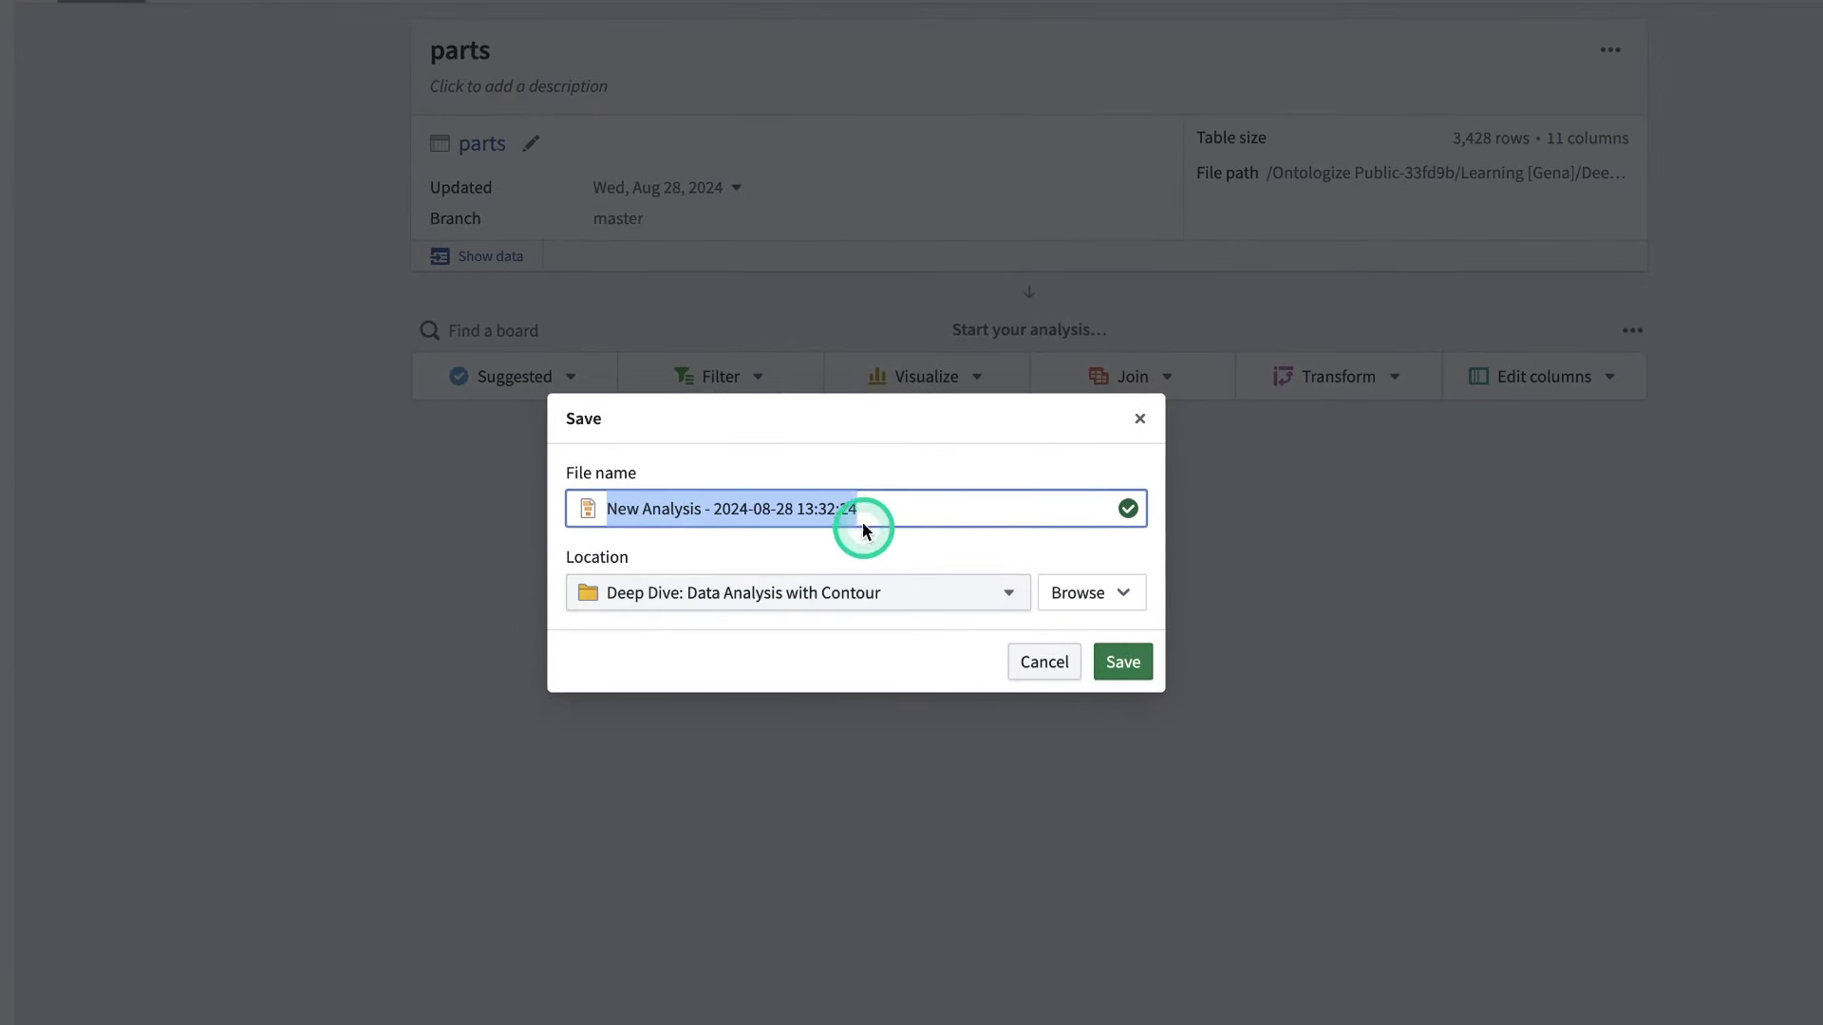
text(Equi)
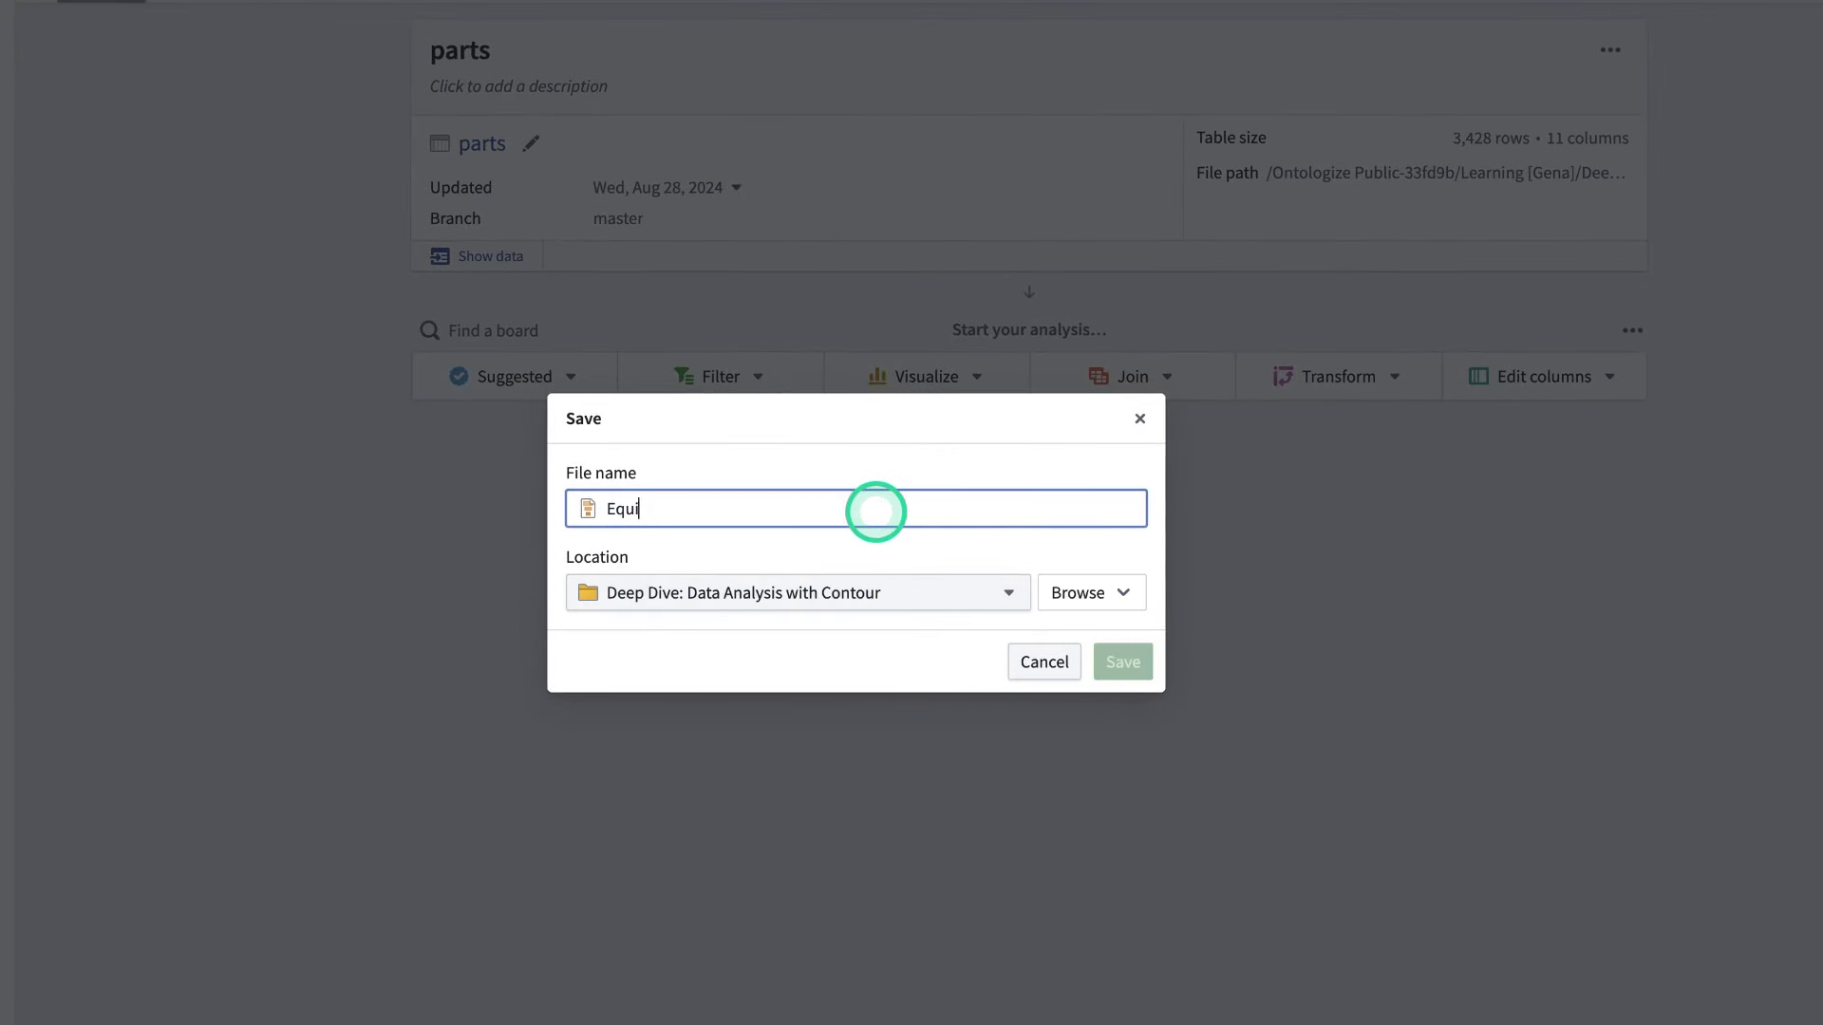
text(pment Analysis)
click(1116, 661)
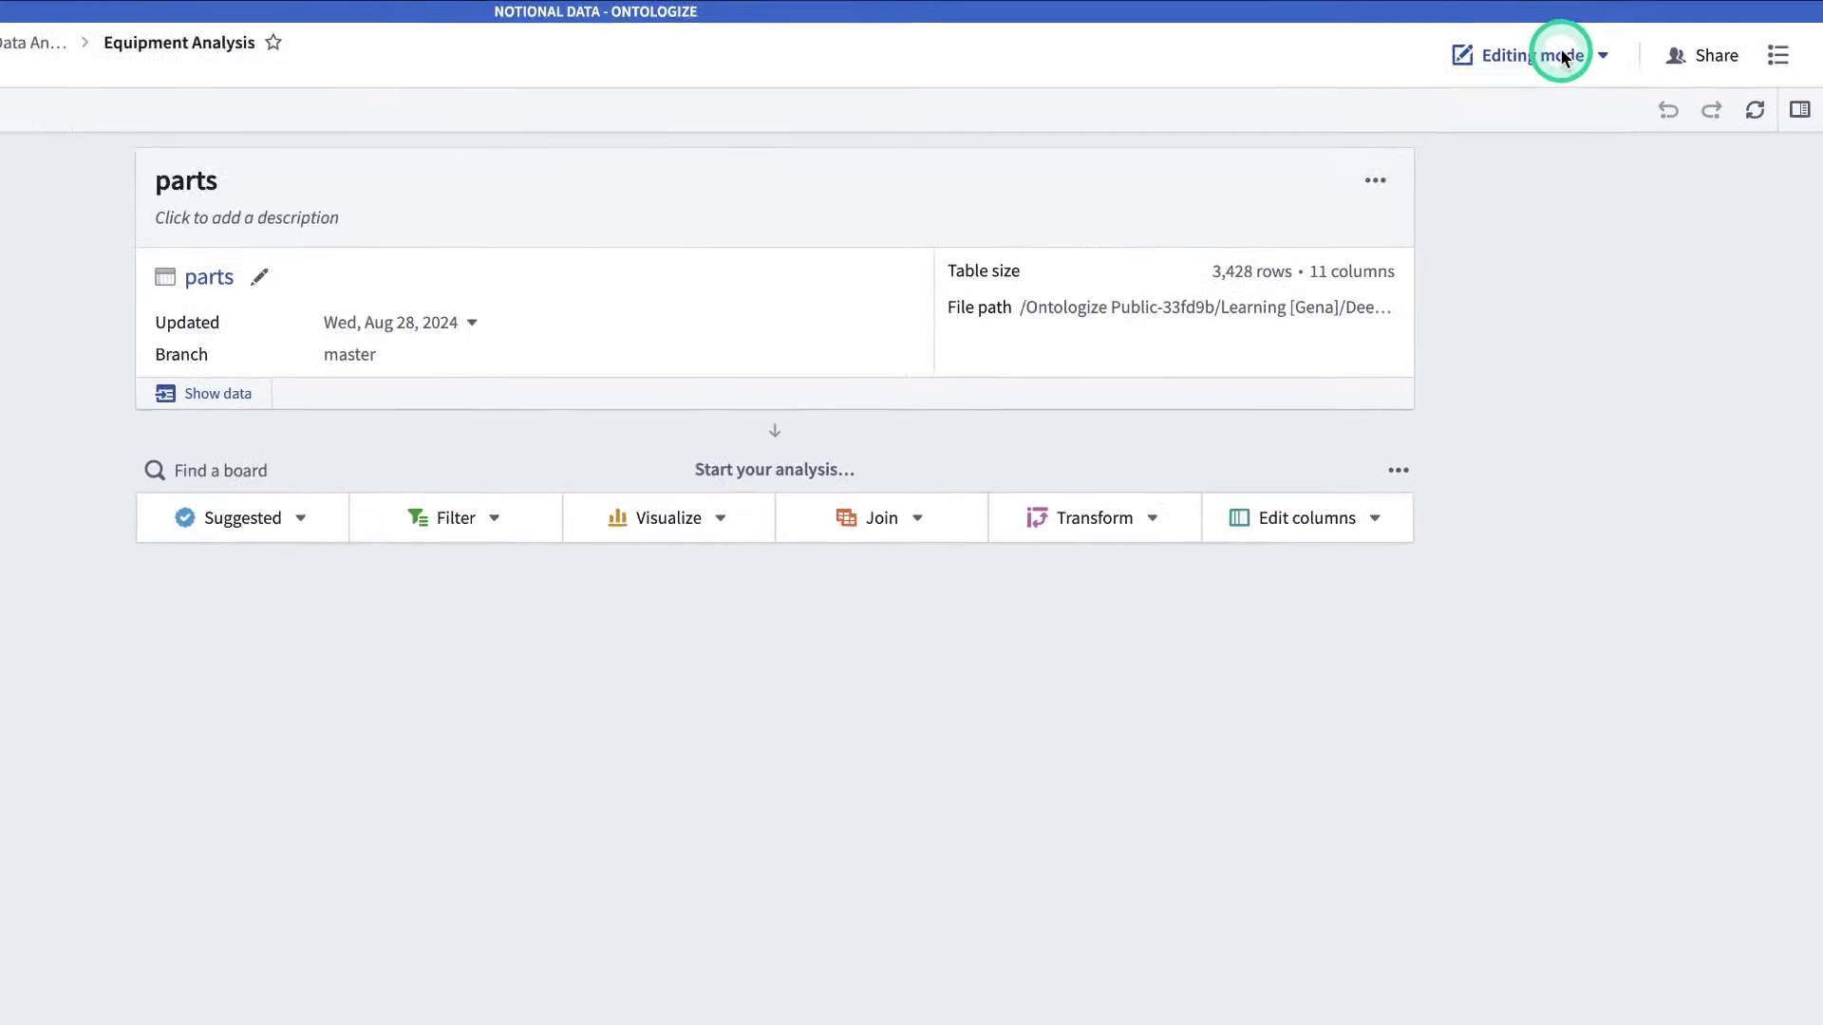
- Check the Editing mode dropdown choices and dismiss them
click(1631, 44)
click(1631, 44)
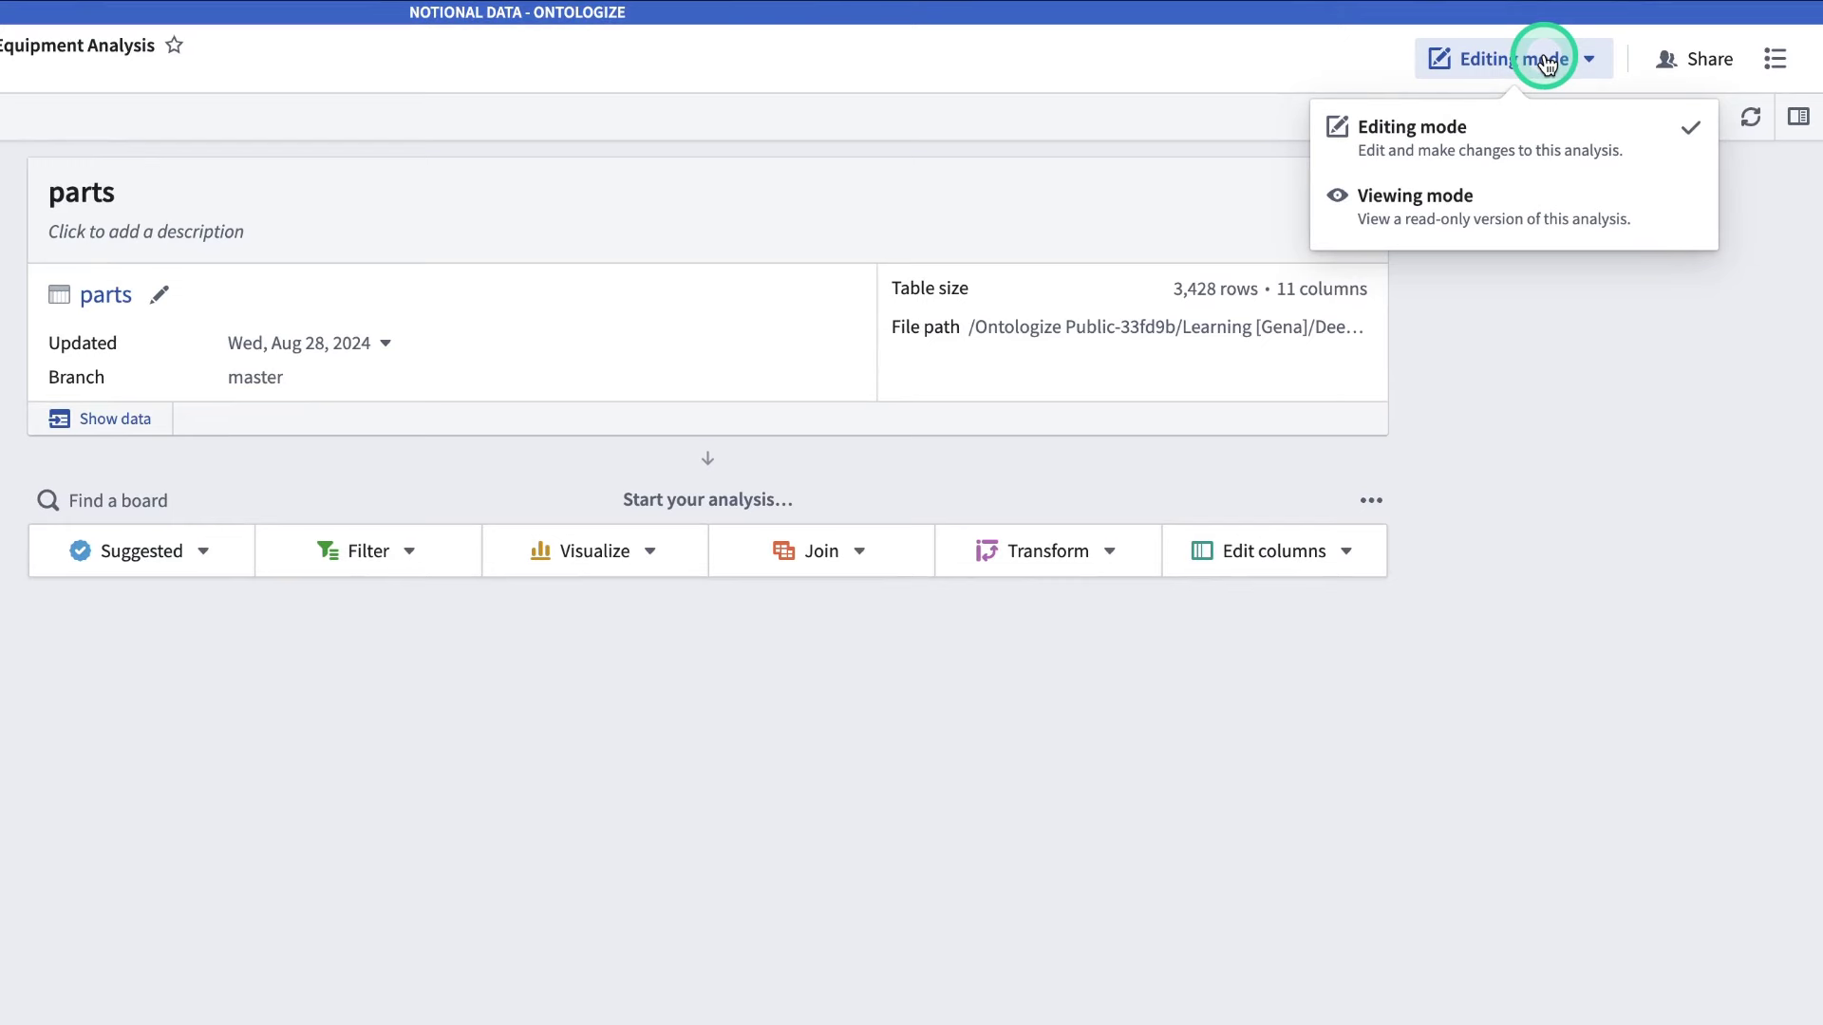
click(1059, 665)
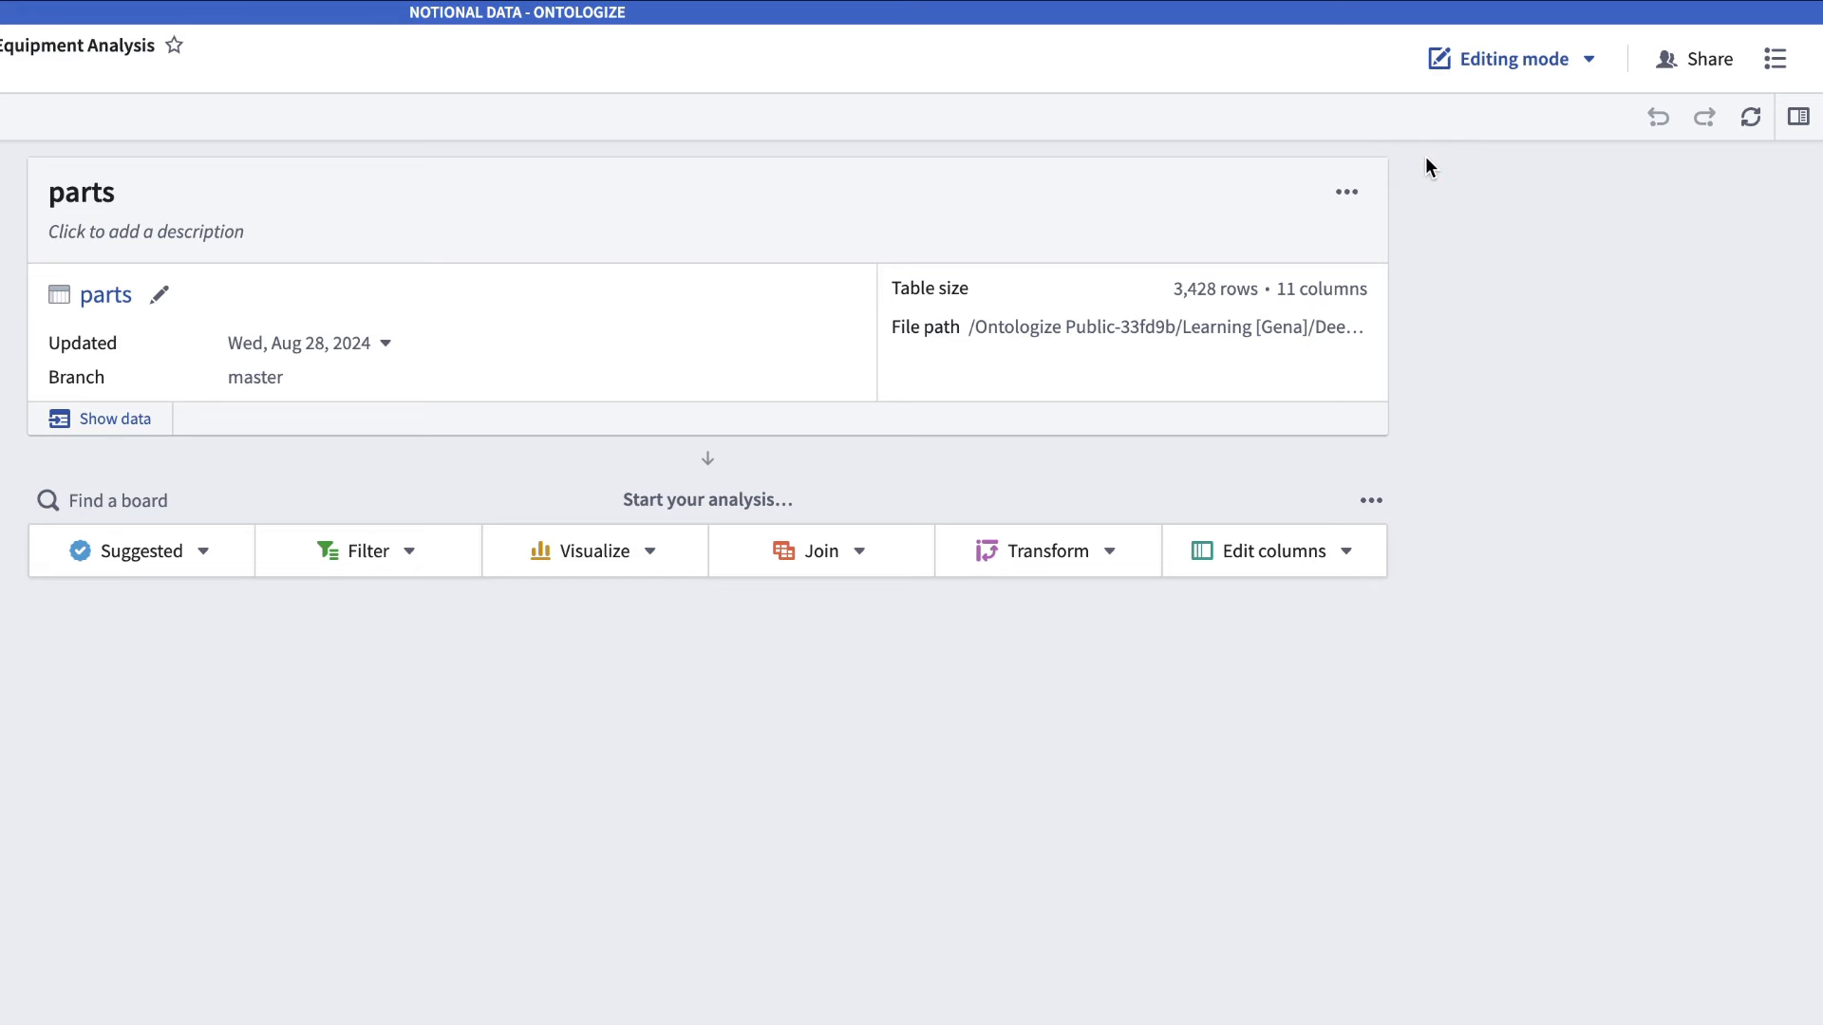
click(36, 500)
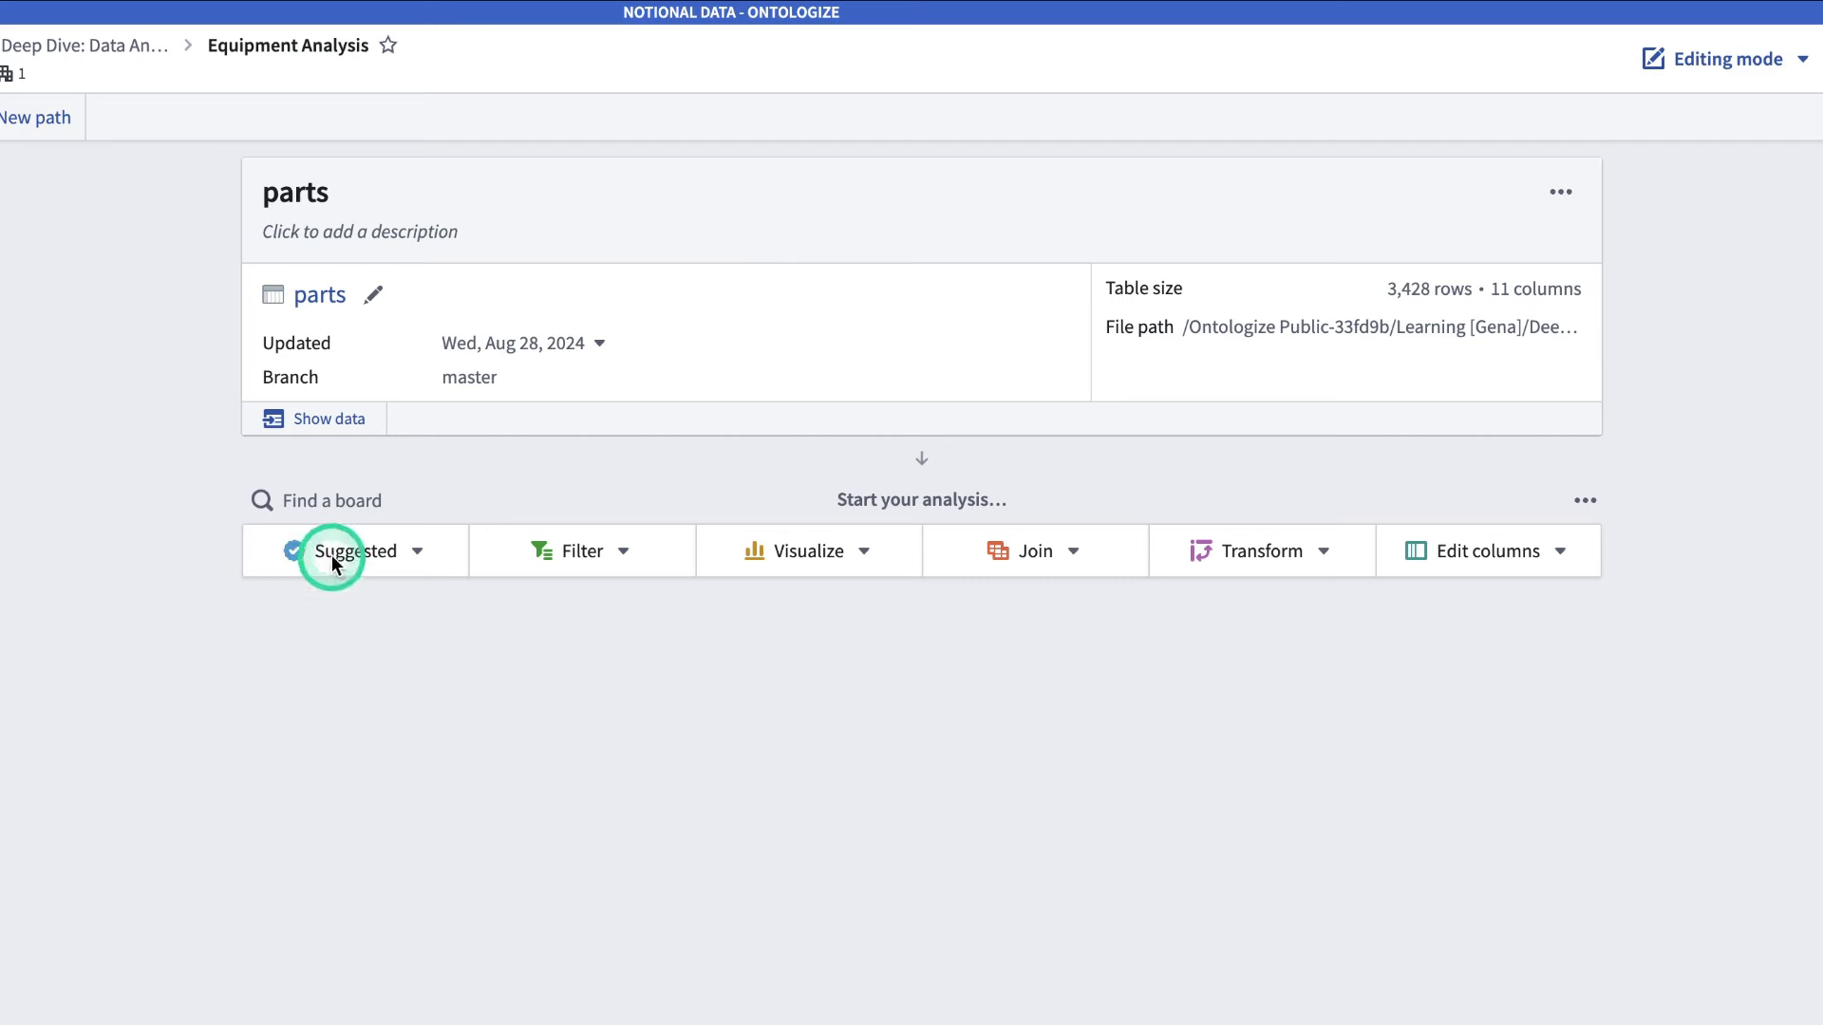
click(265, 504)
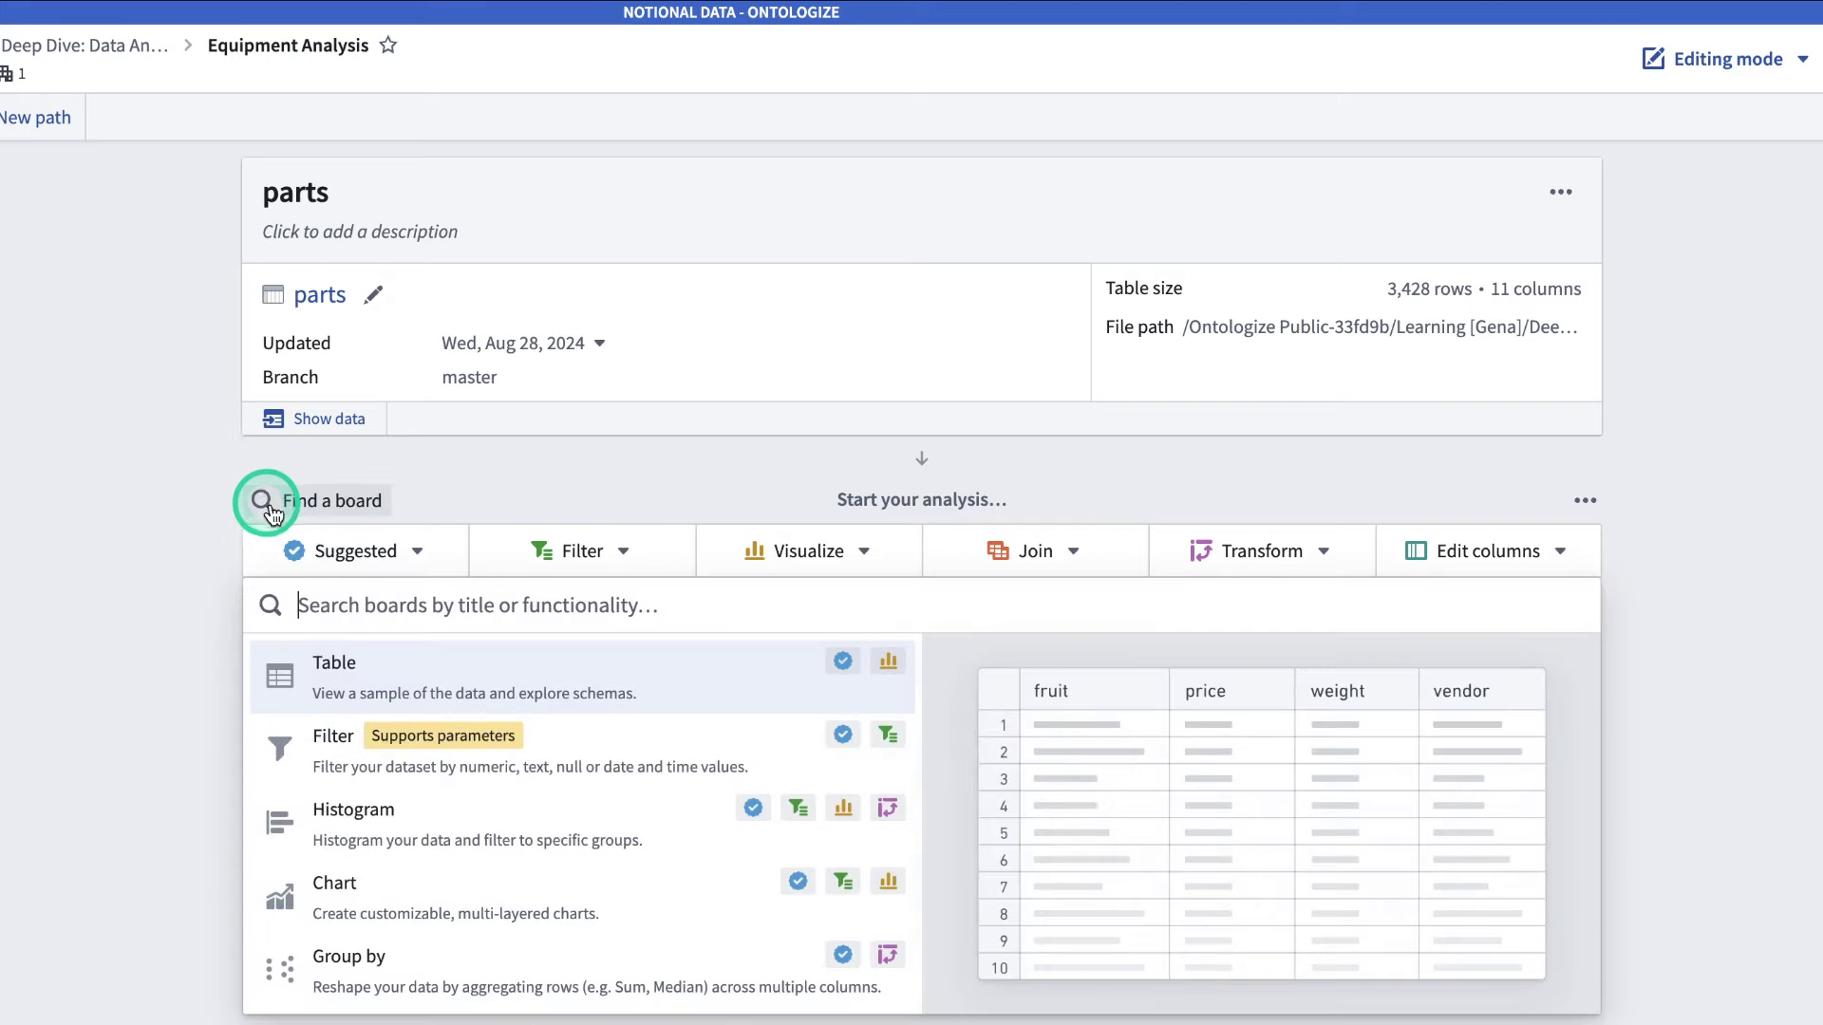
click(149, 603)
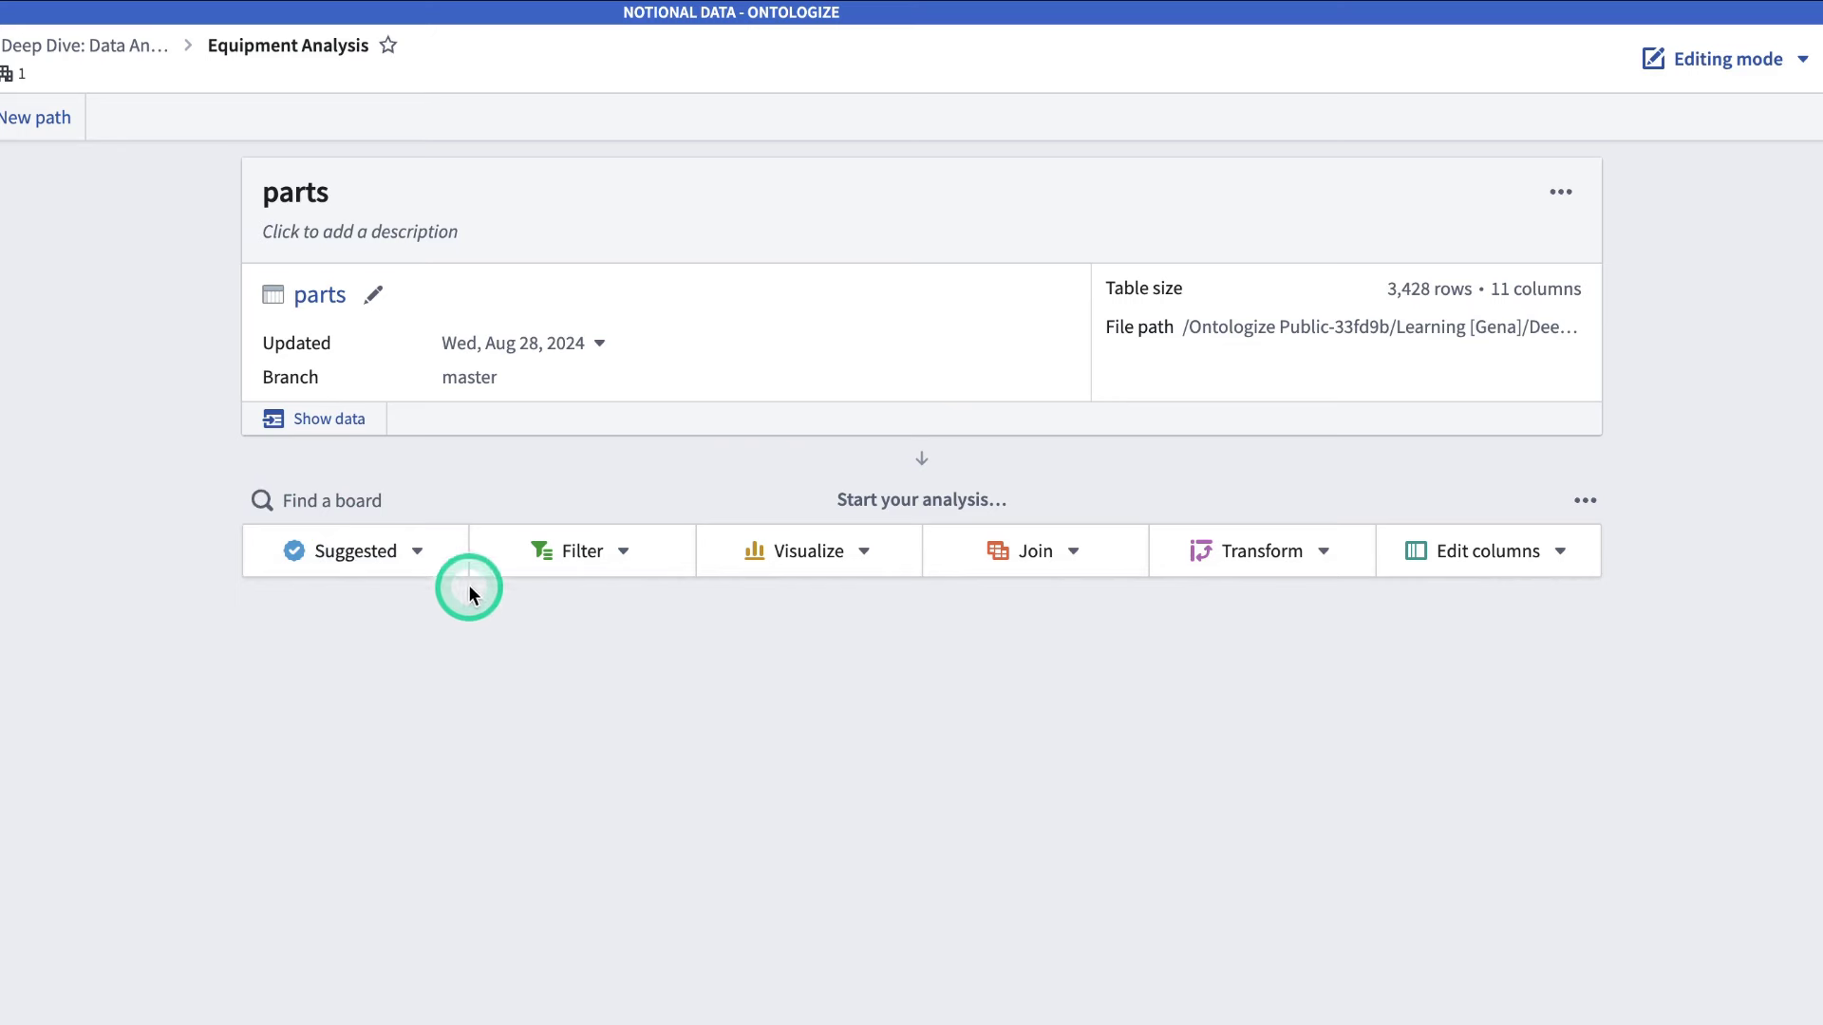
click(402, 552)
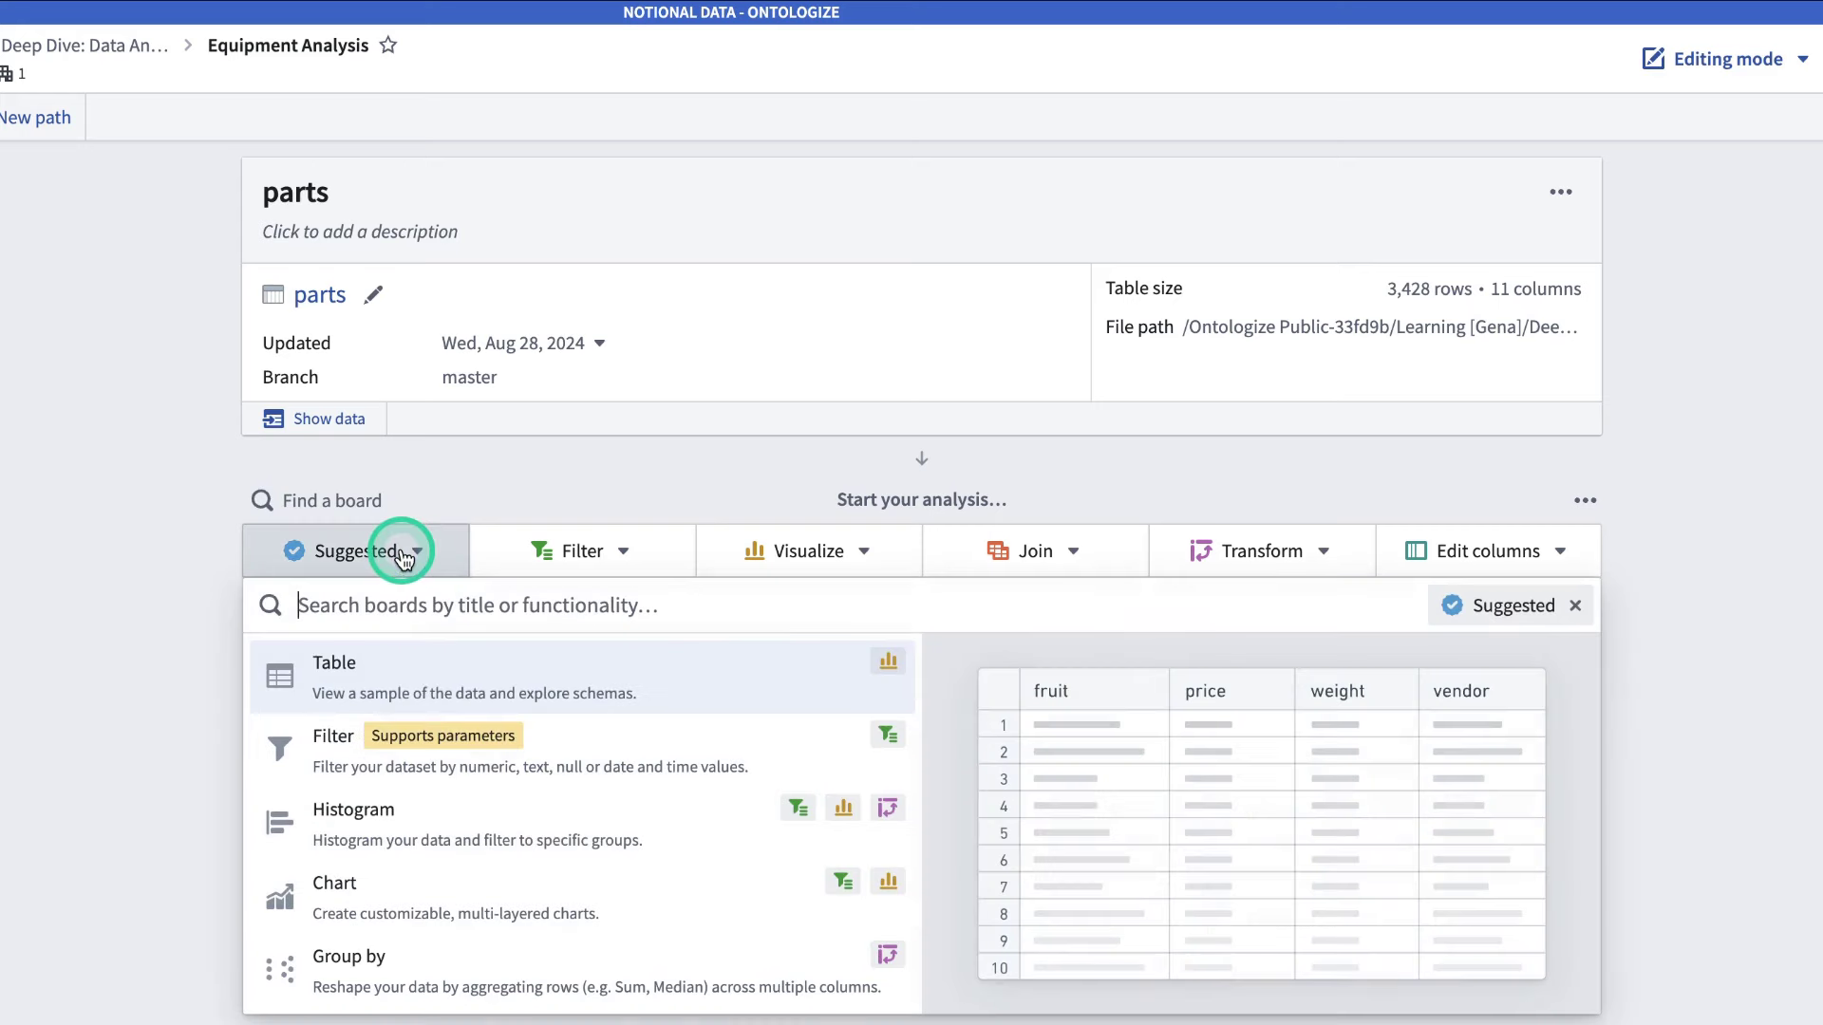
click(430, 680)
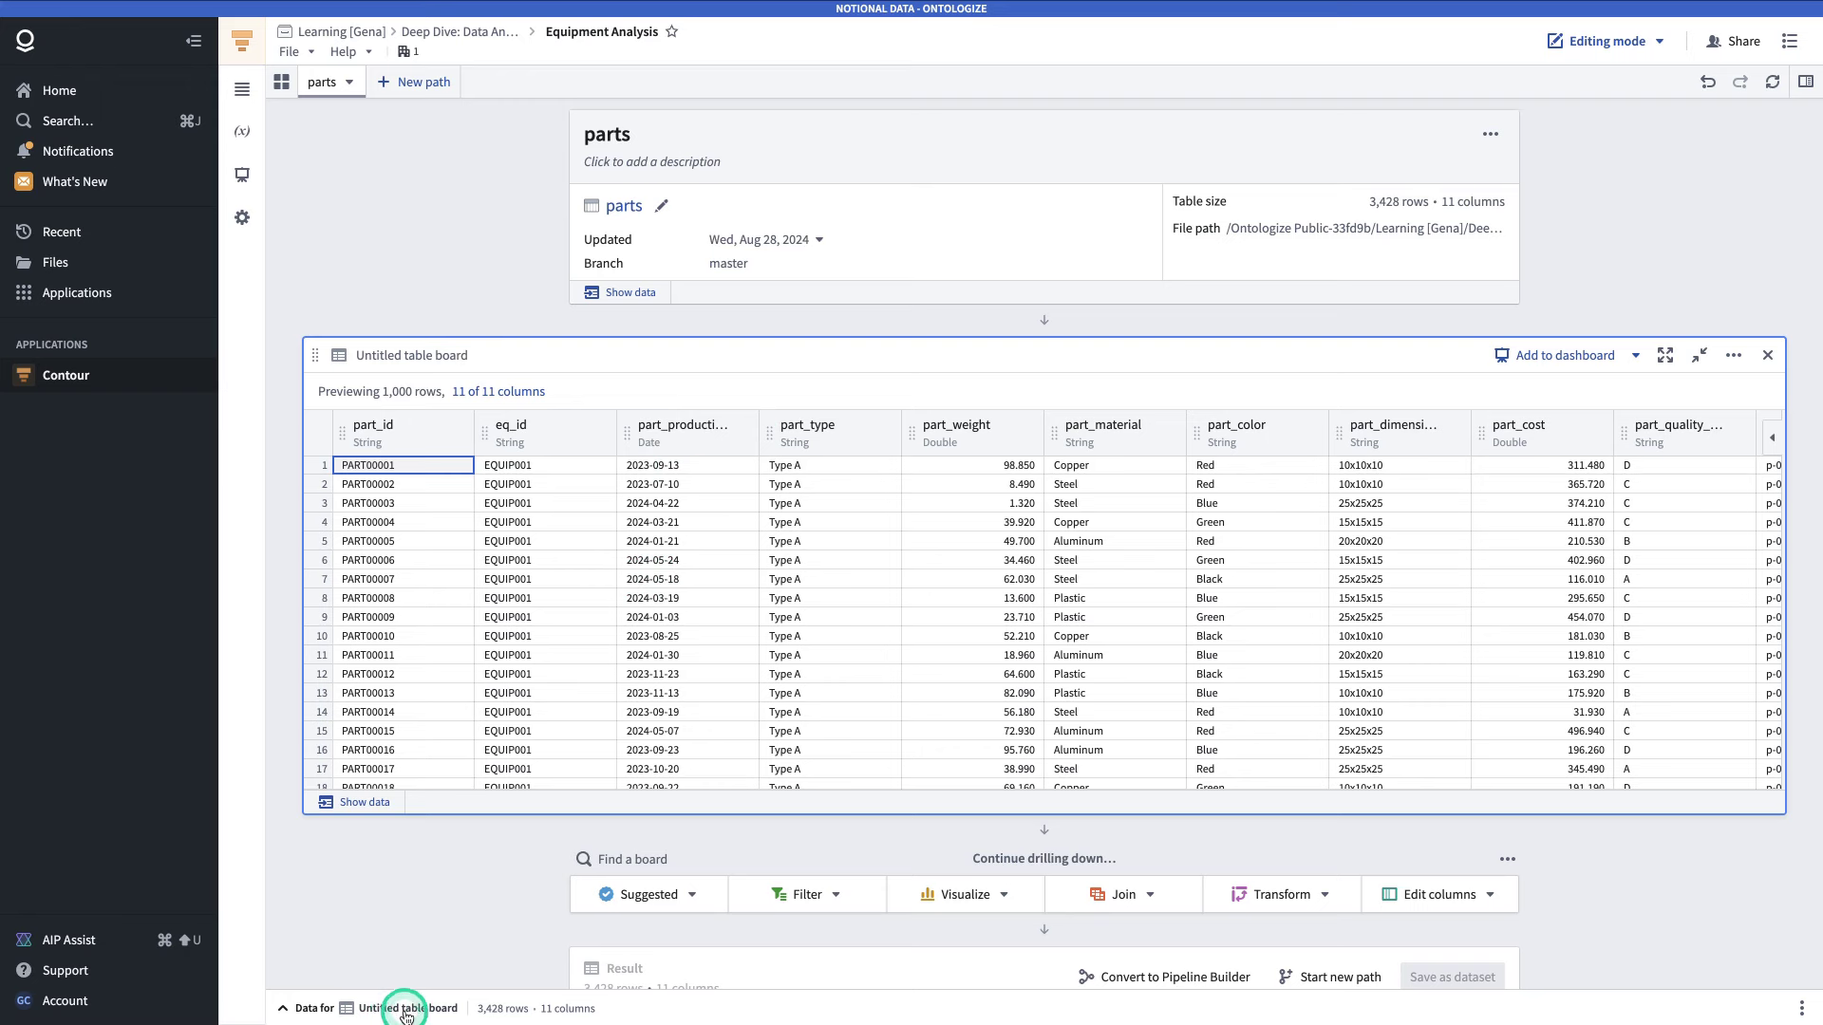
click(406, 1011)
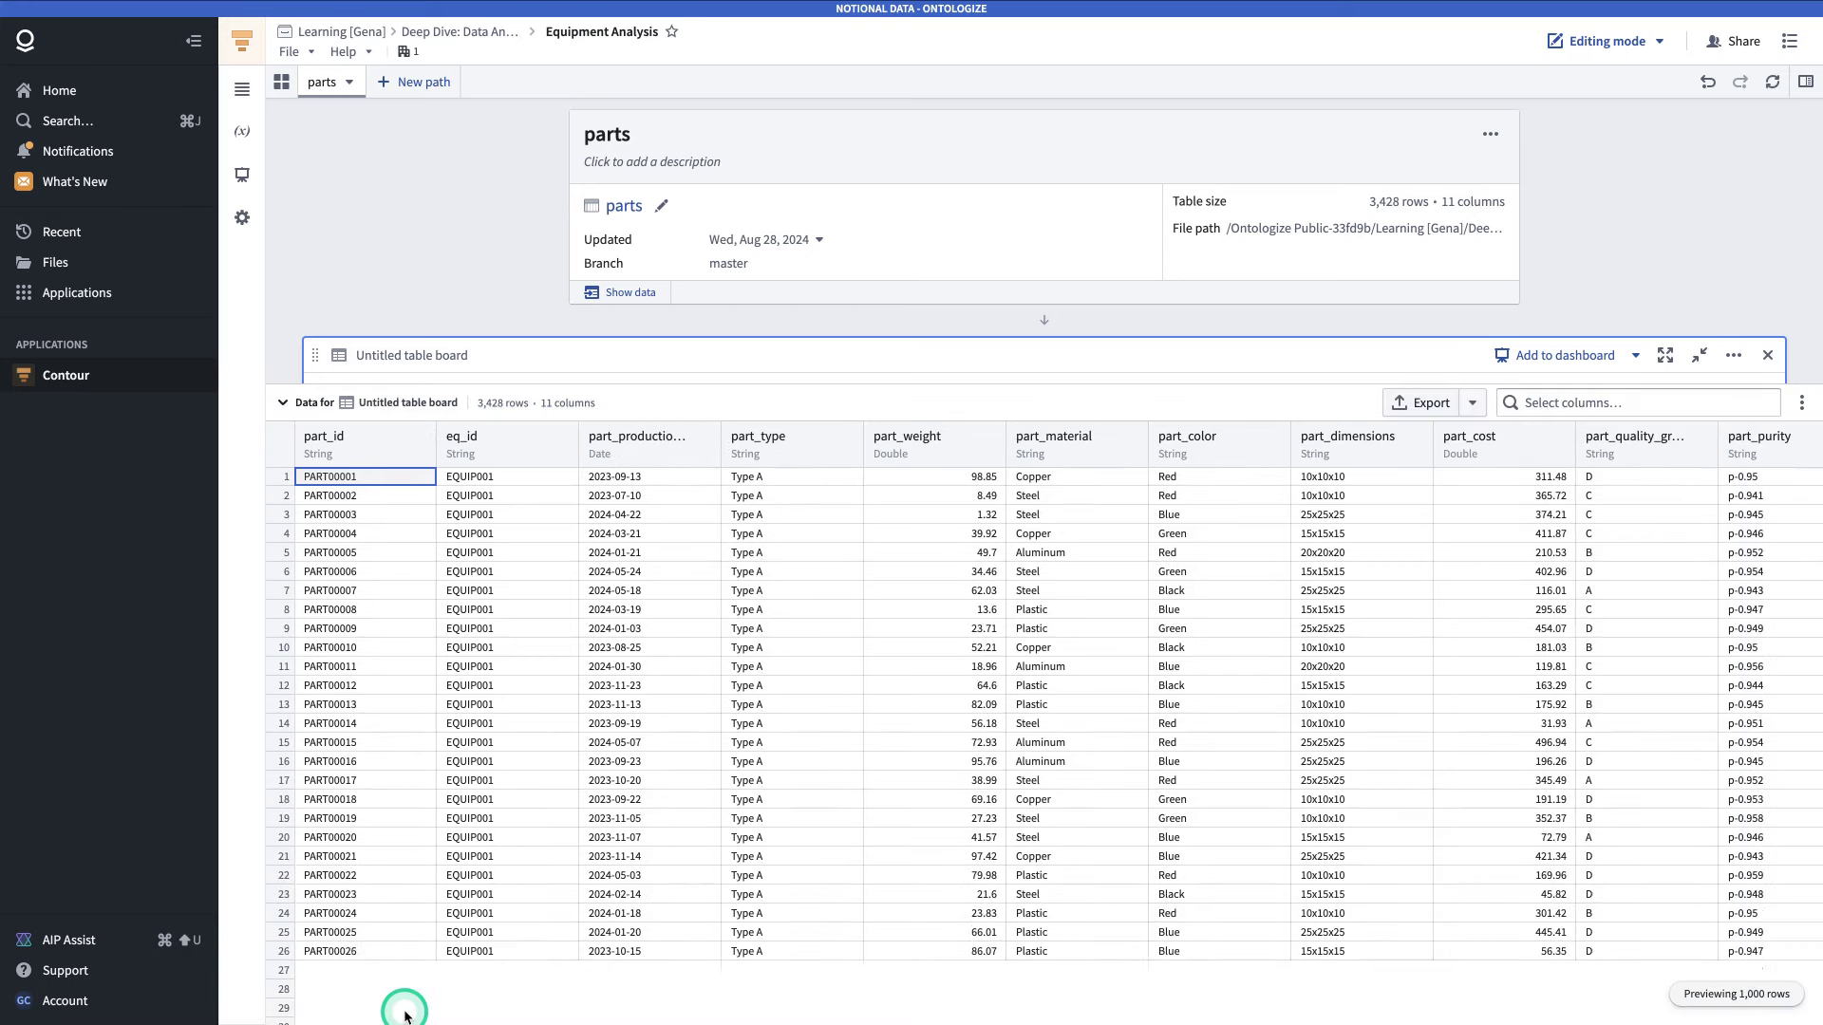
scroll(461, 253, down, 3)
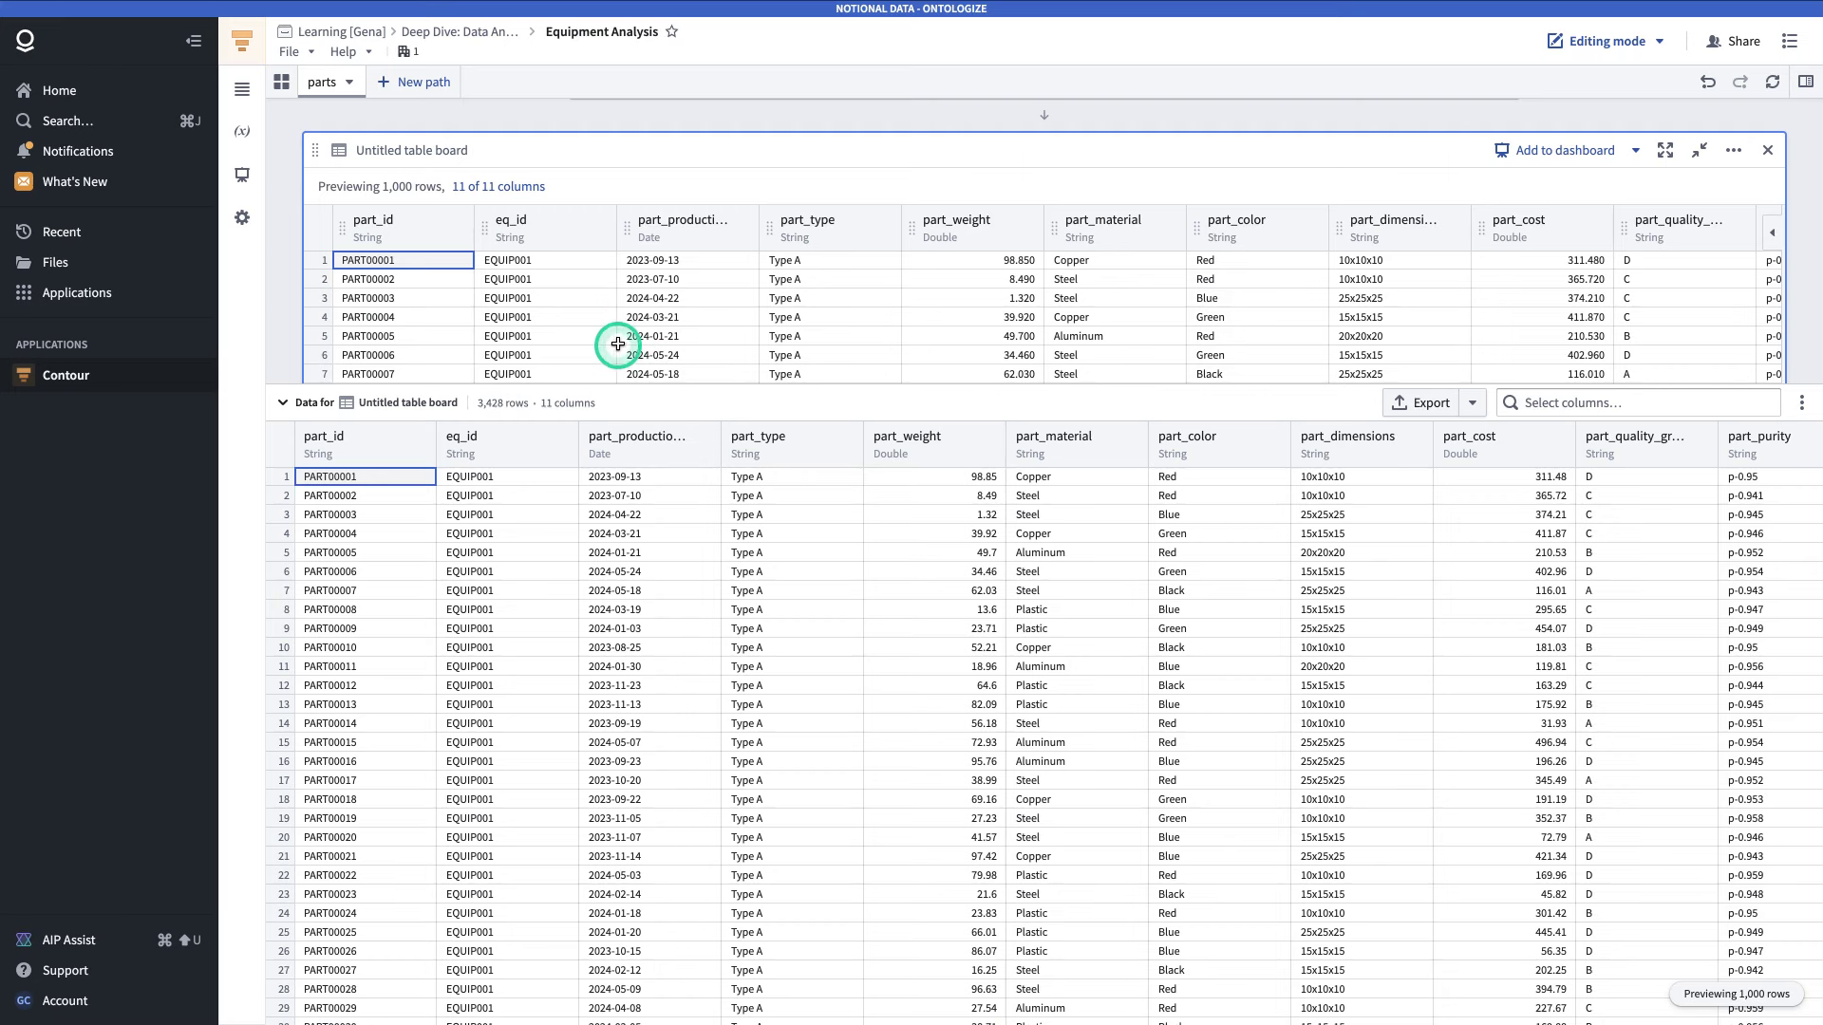
click(313, 403)
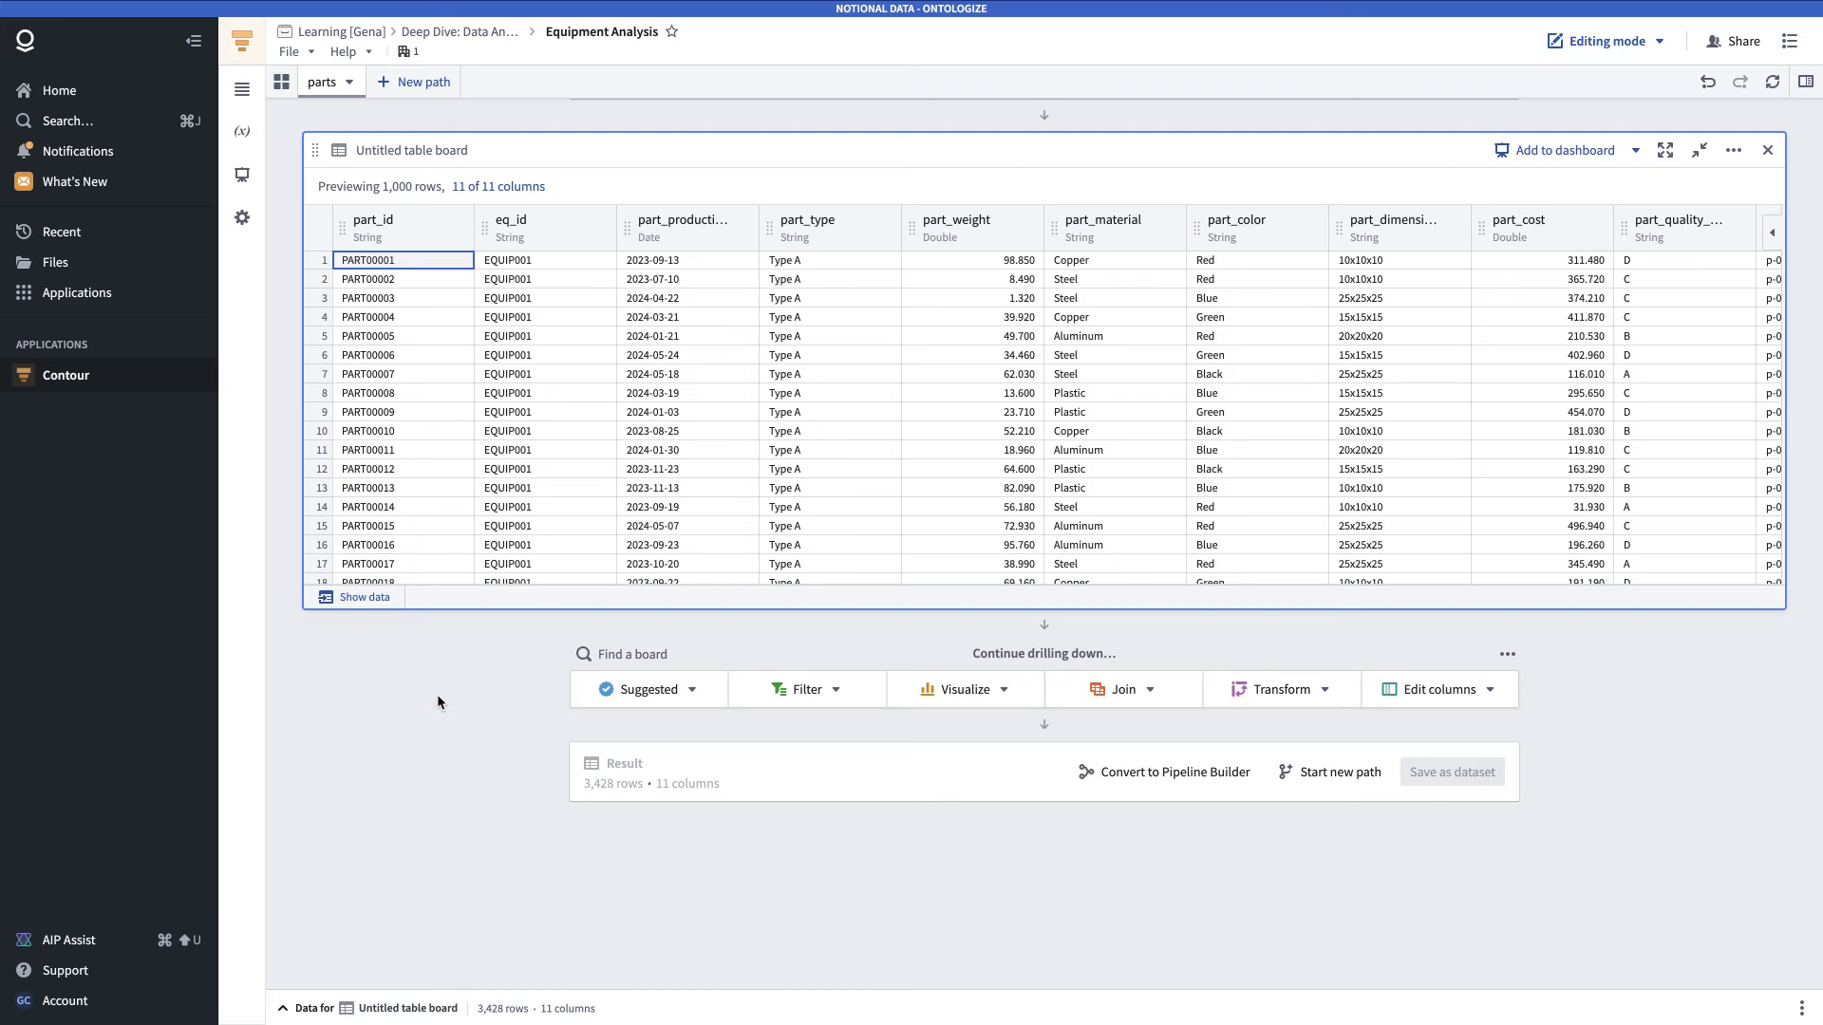
- Add a Calculation board computing the unique count of part_id
click(517, 672)
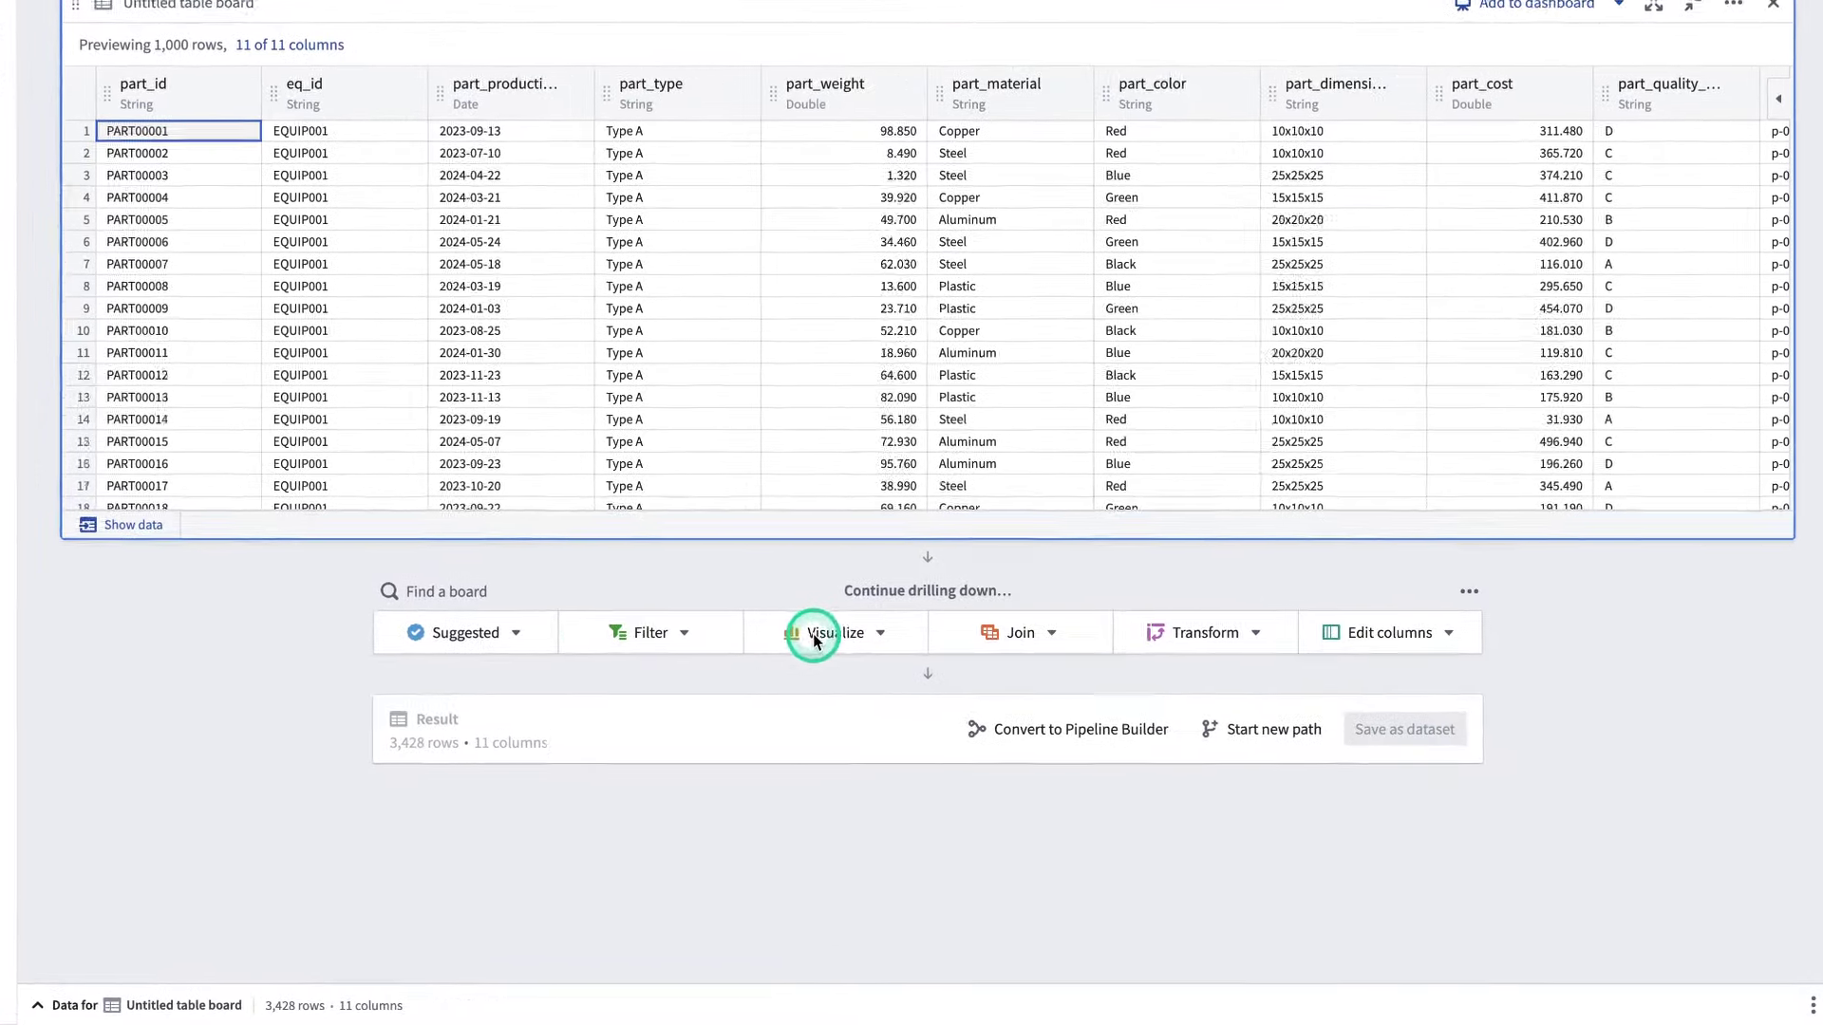
click(814, 641)
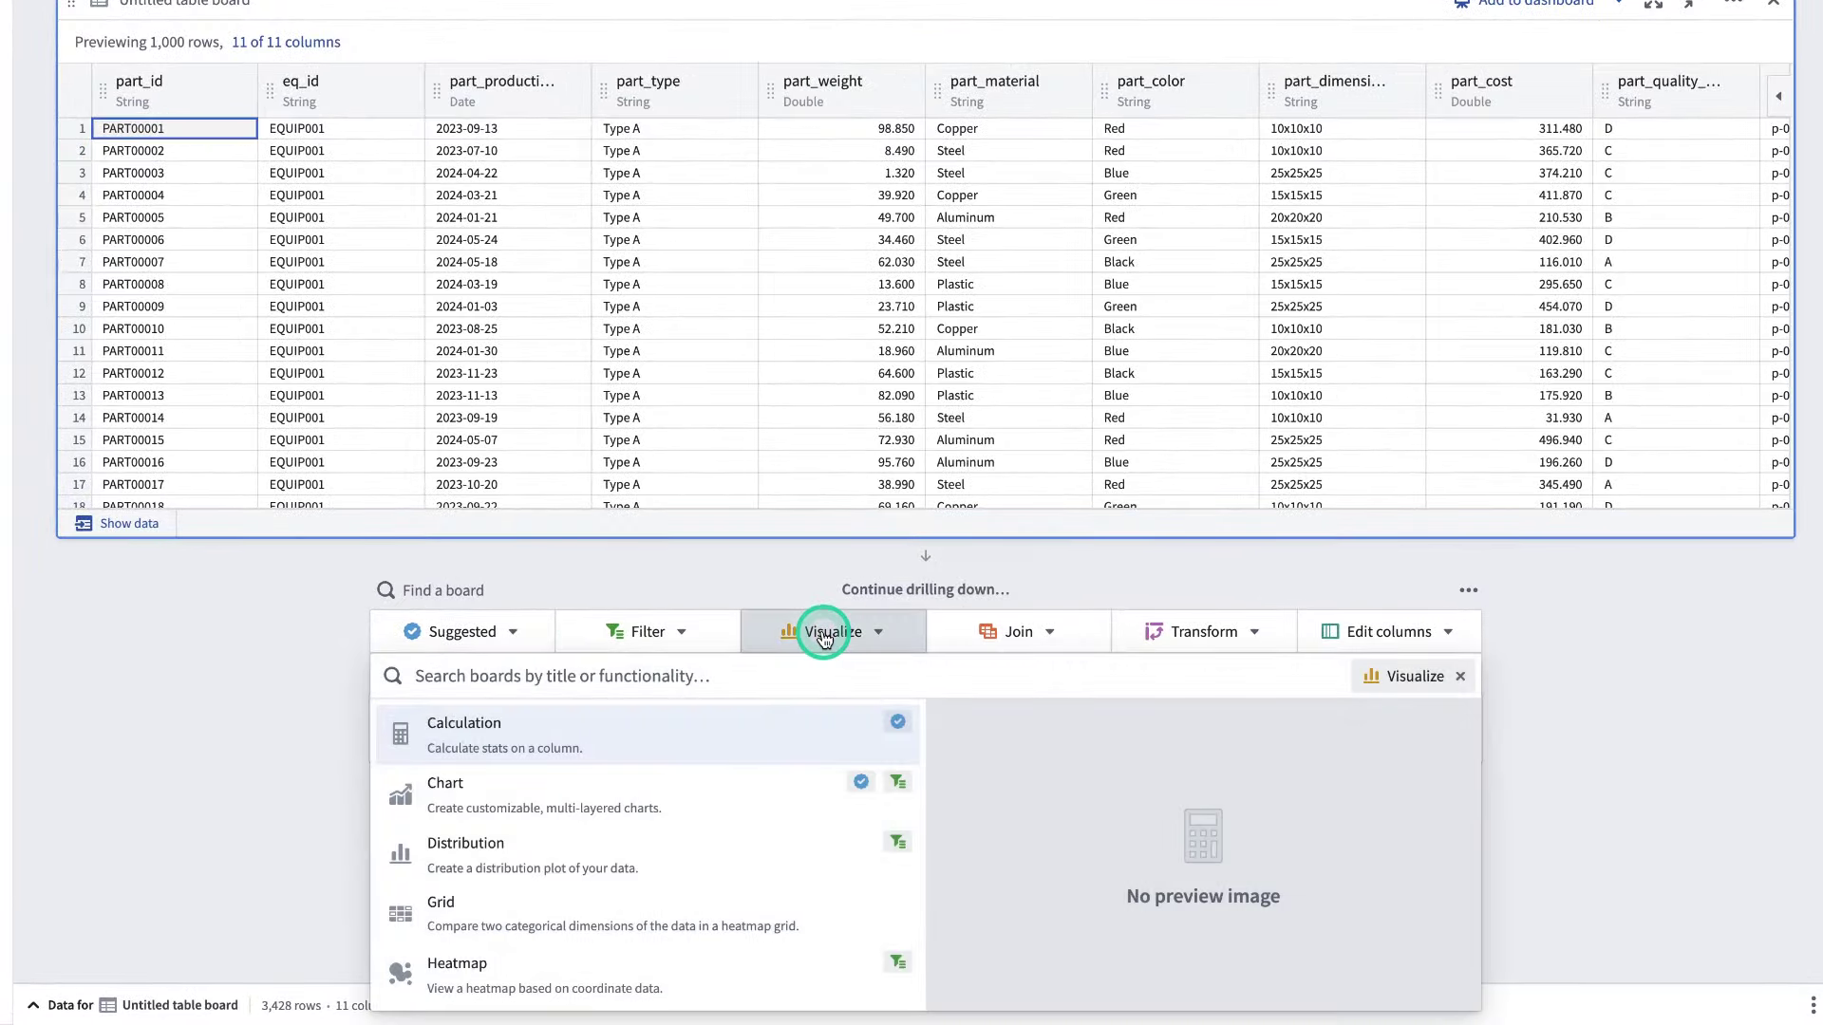
text(calc)
click(630, 724)
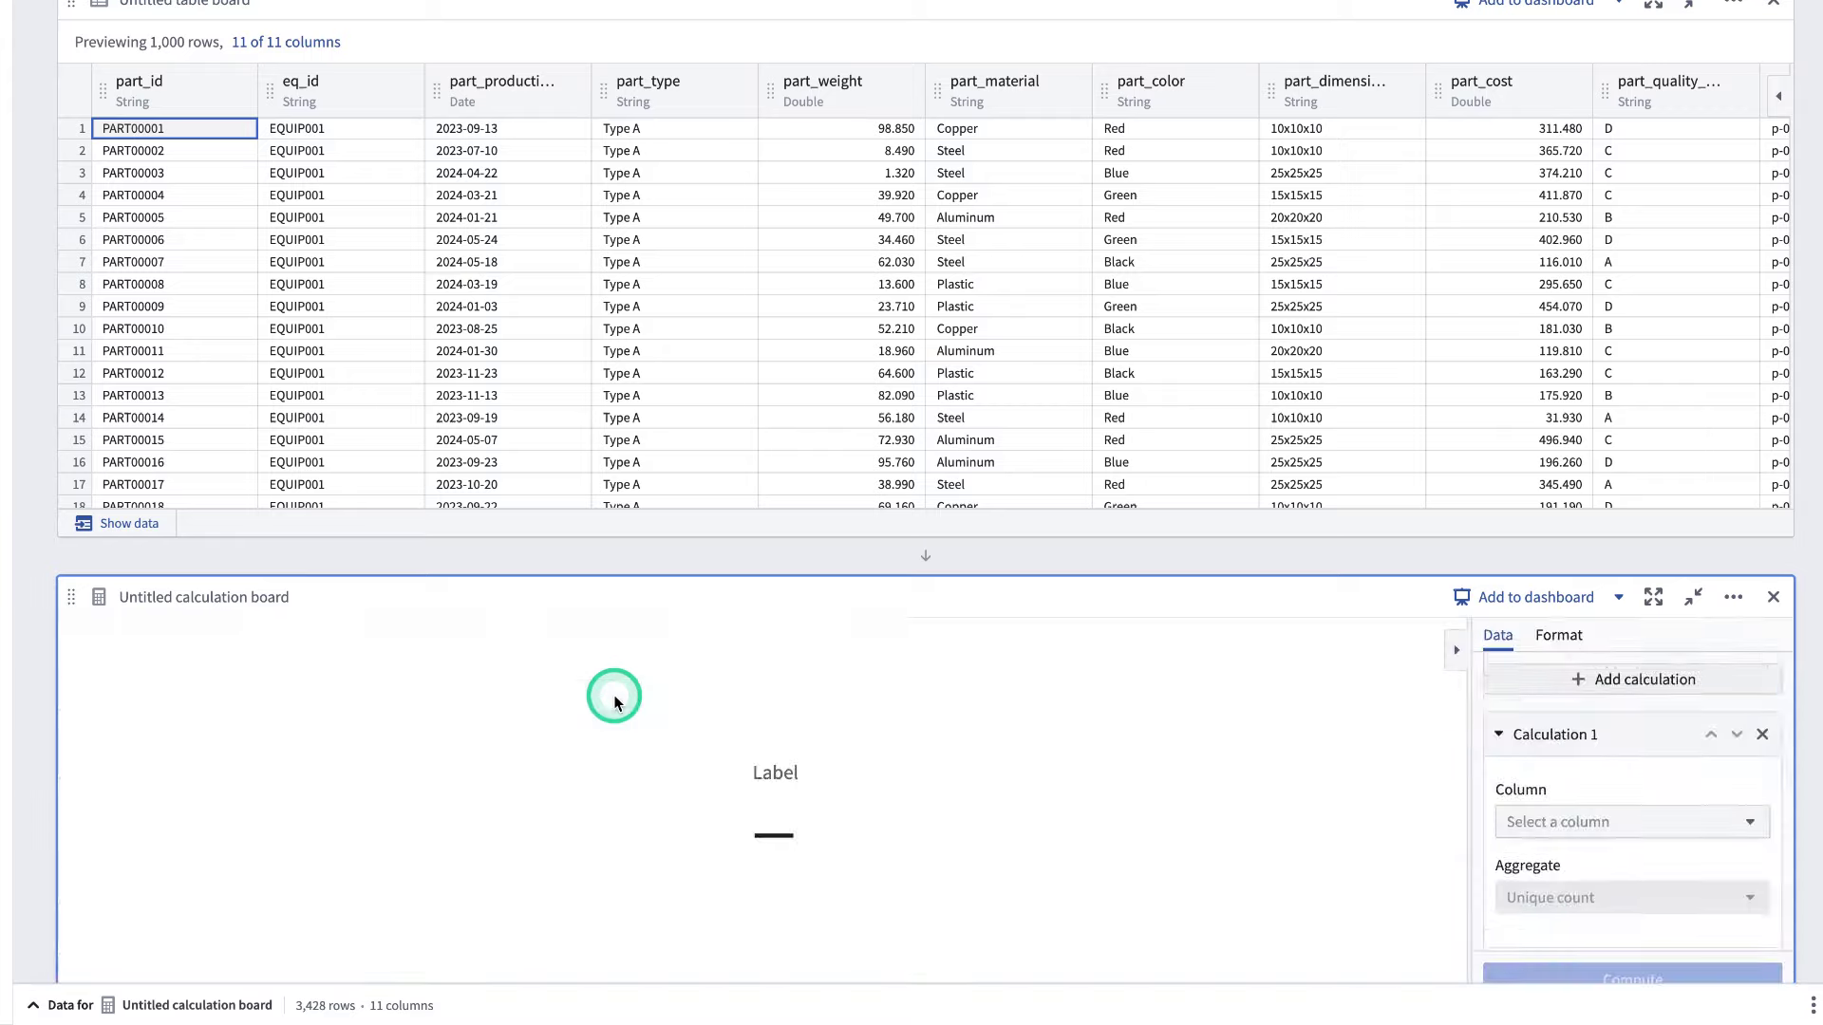
scroll(1392, 427, down, 3)
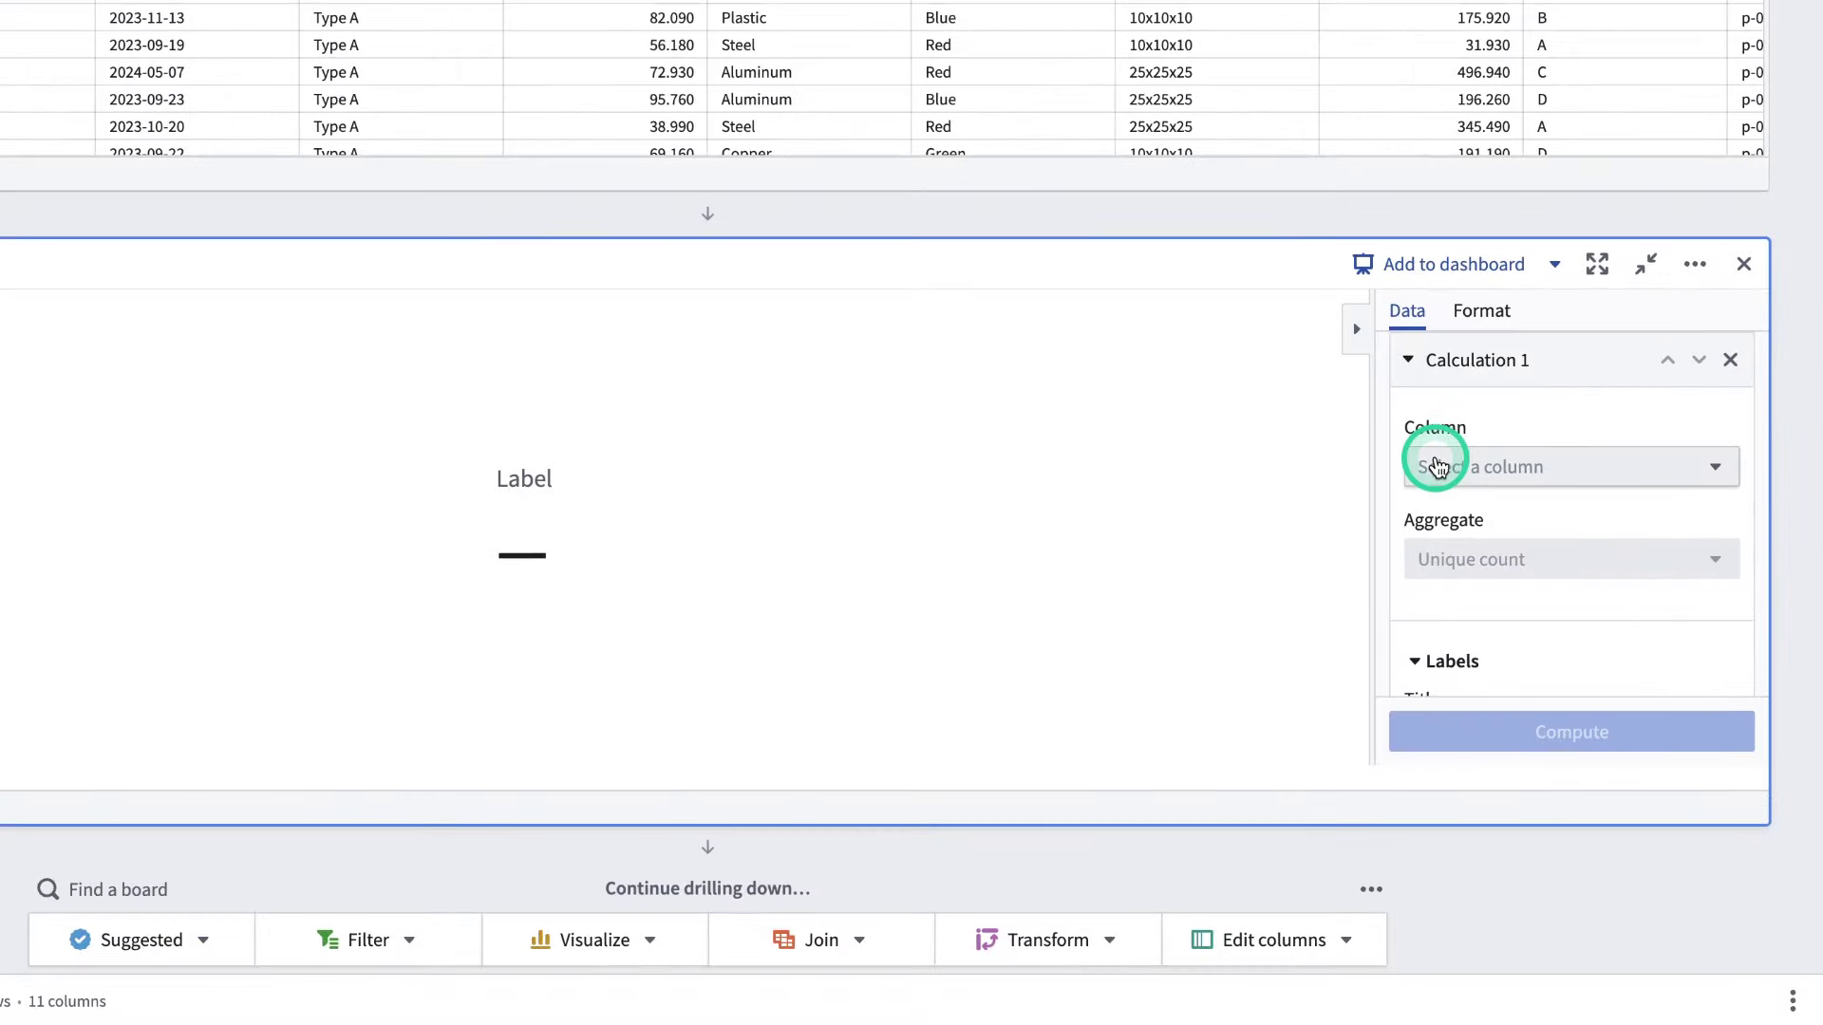
click(1438, 468)
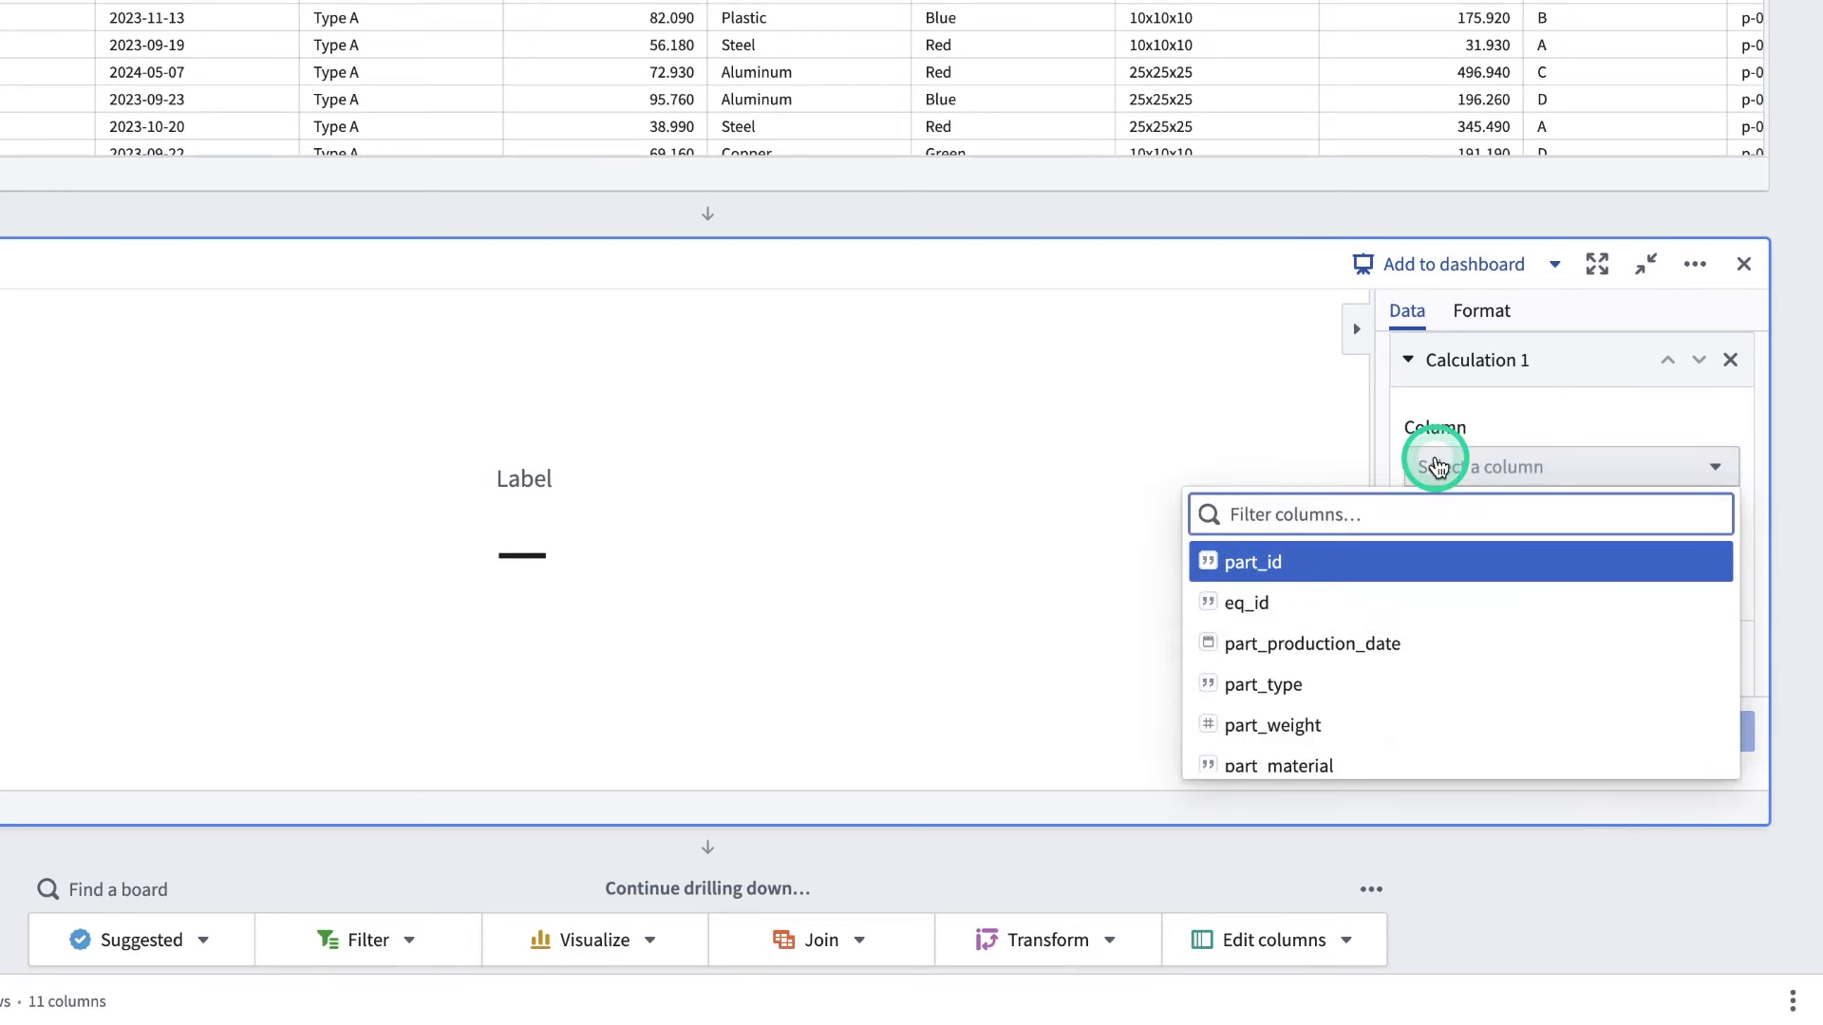
text(part)
click(1484, 569)
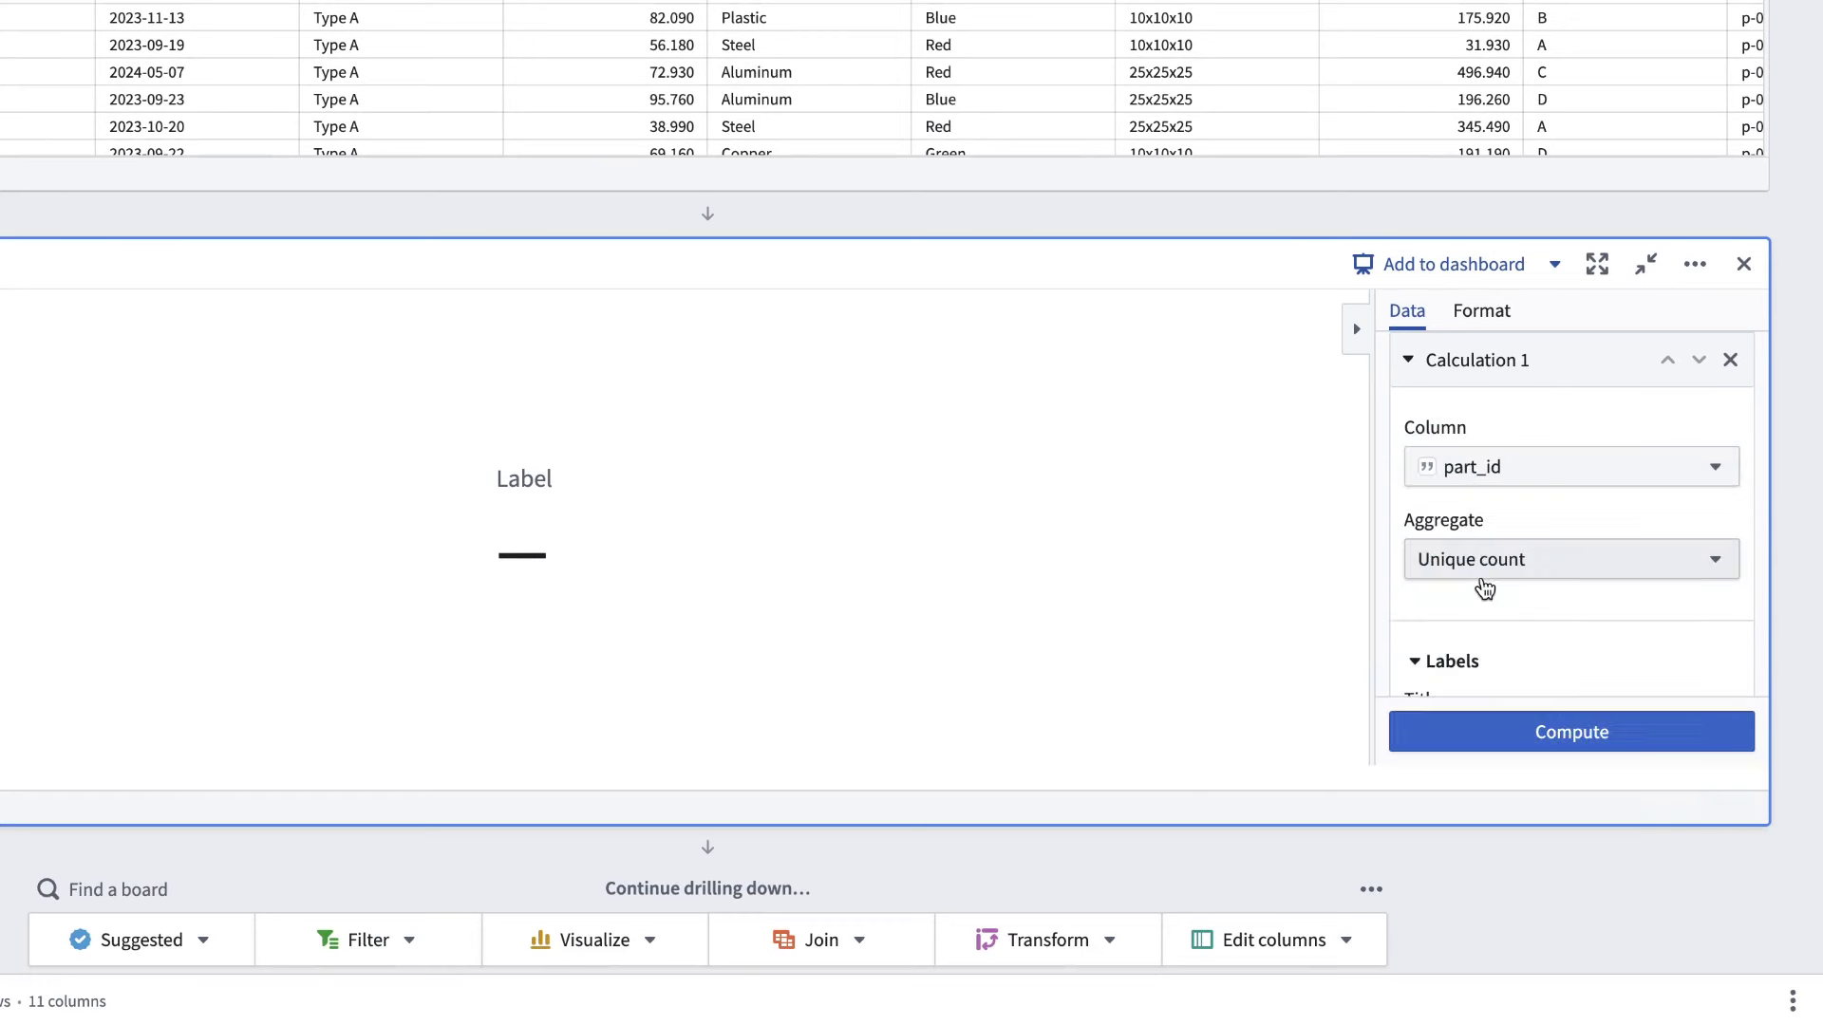
click(1488, 565)
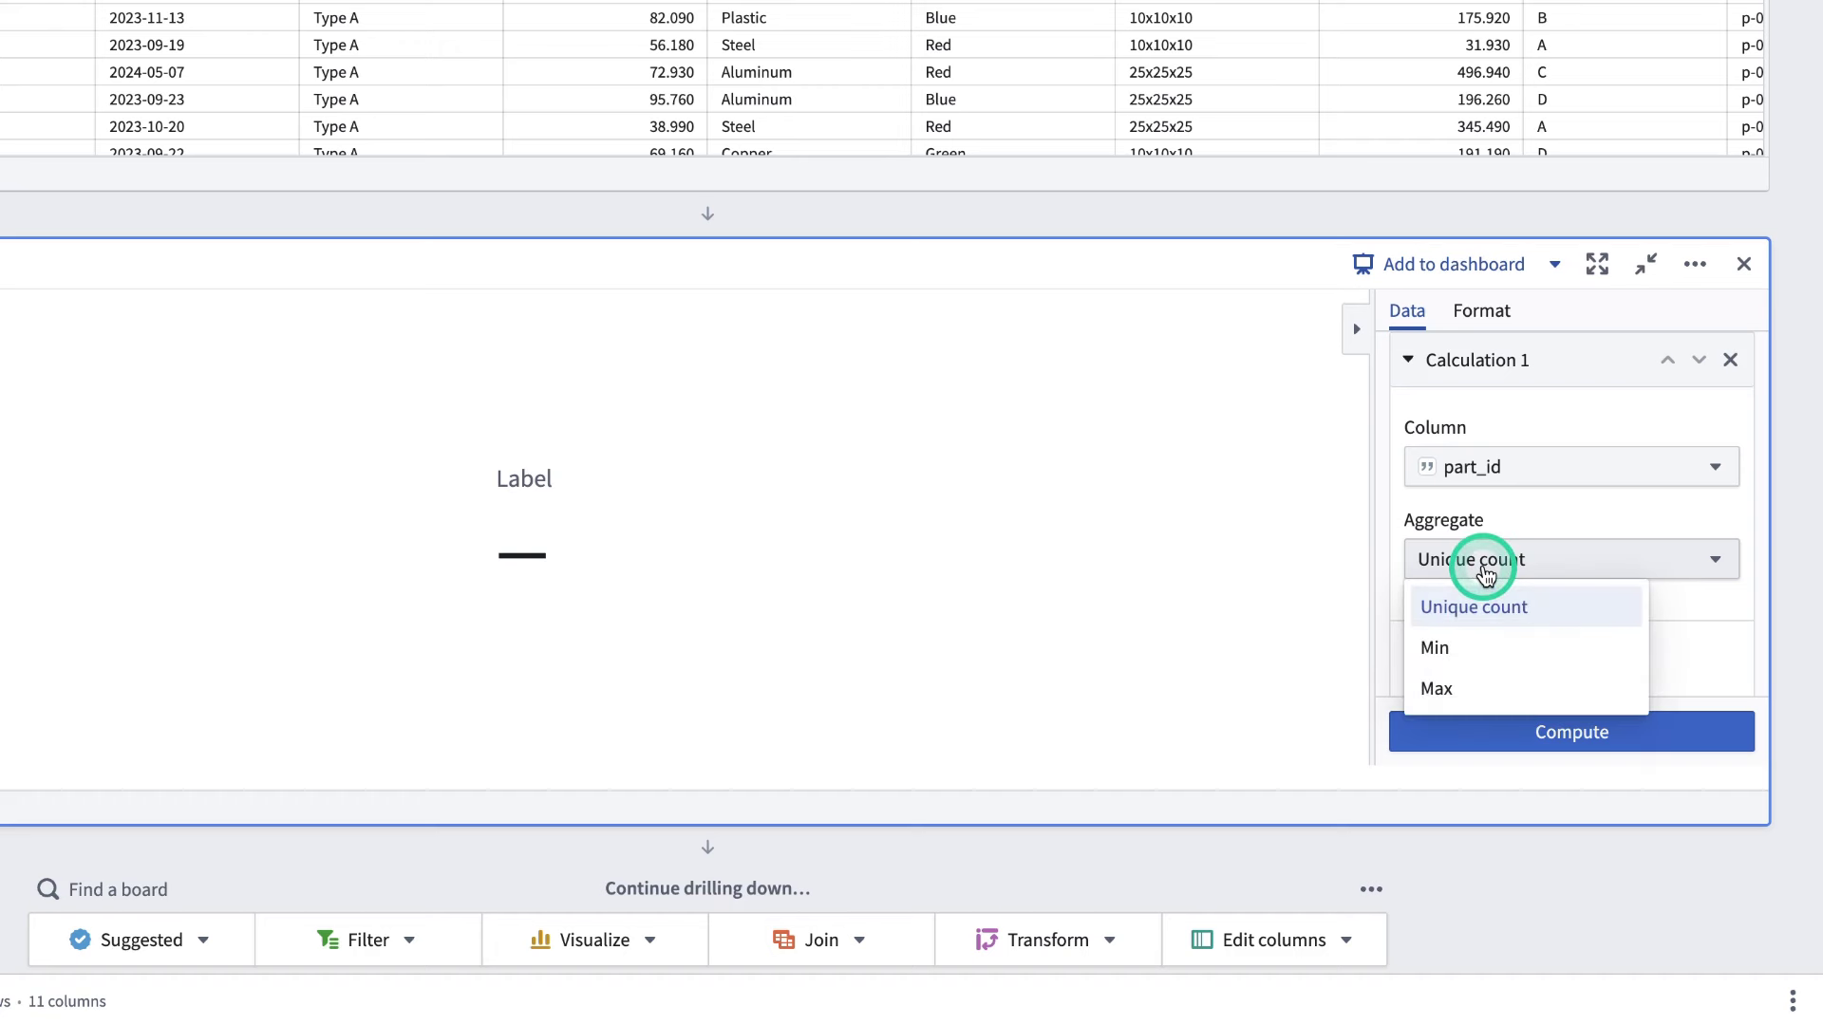
click(1594, 510)
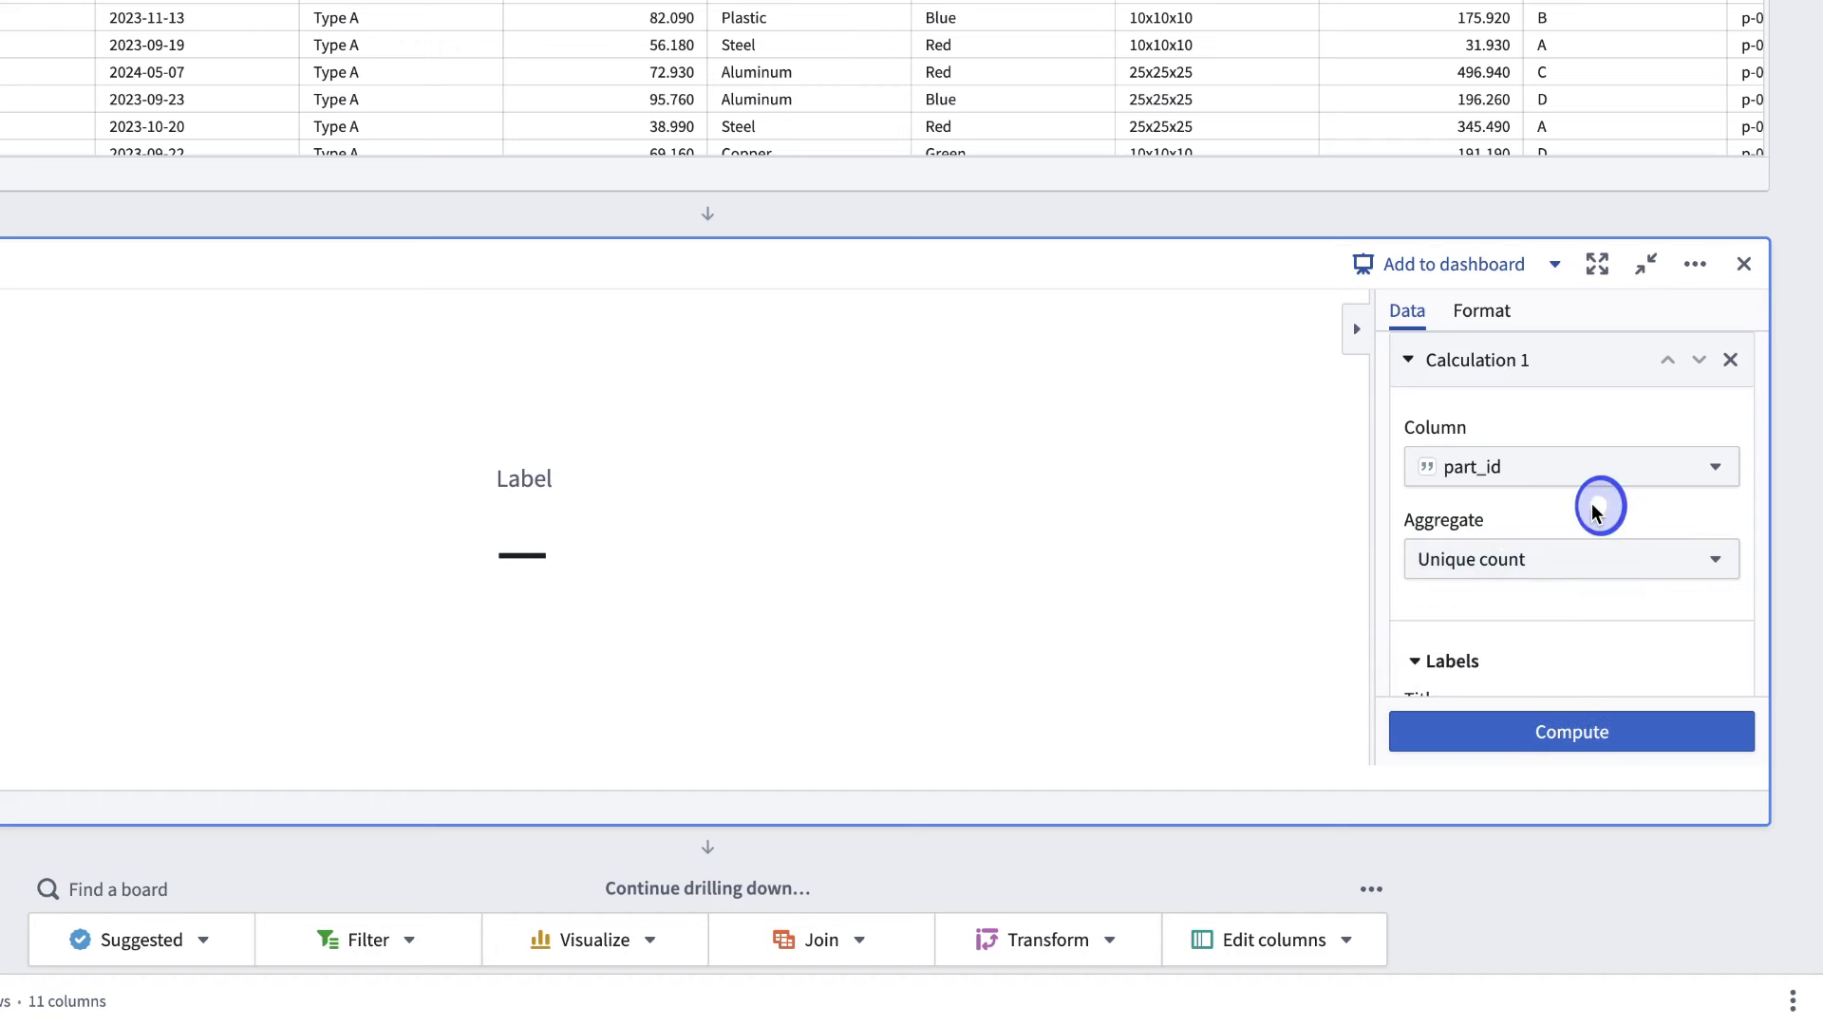
- Add a unique count of eq_id and compute: 3,428 part_id and 5 eq_id values
scroll(1592, 499, up, 1)
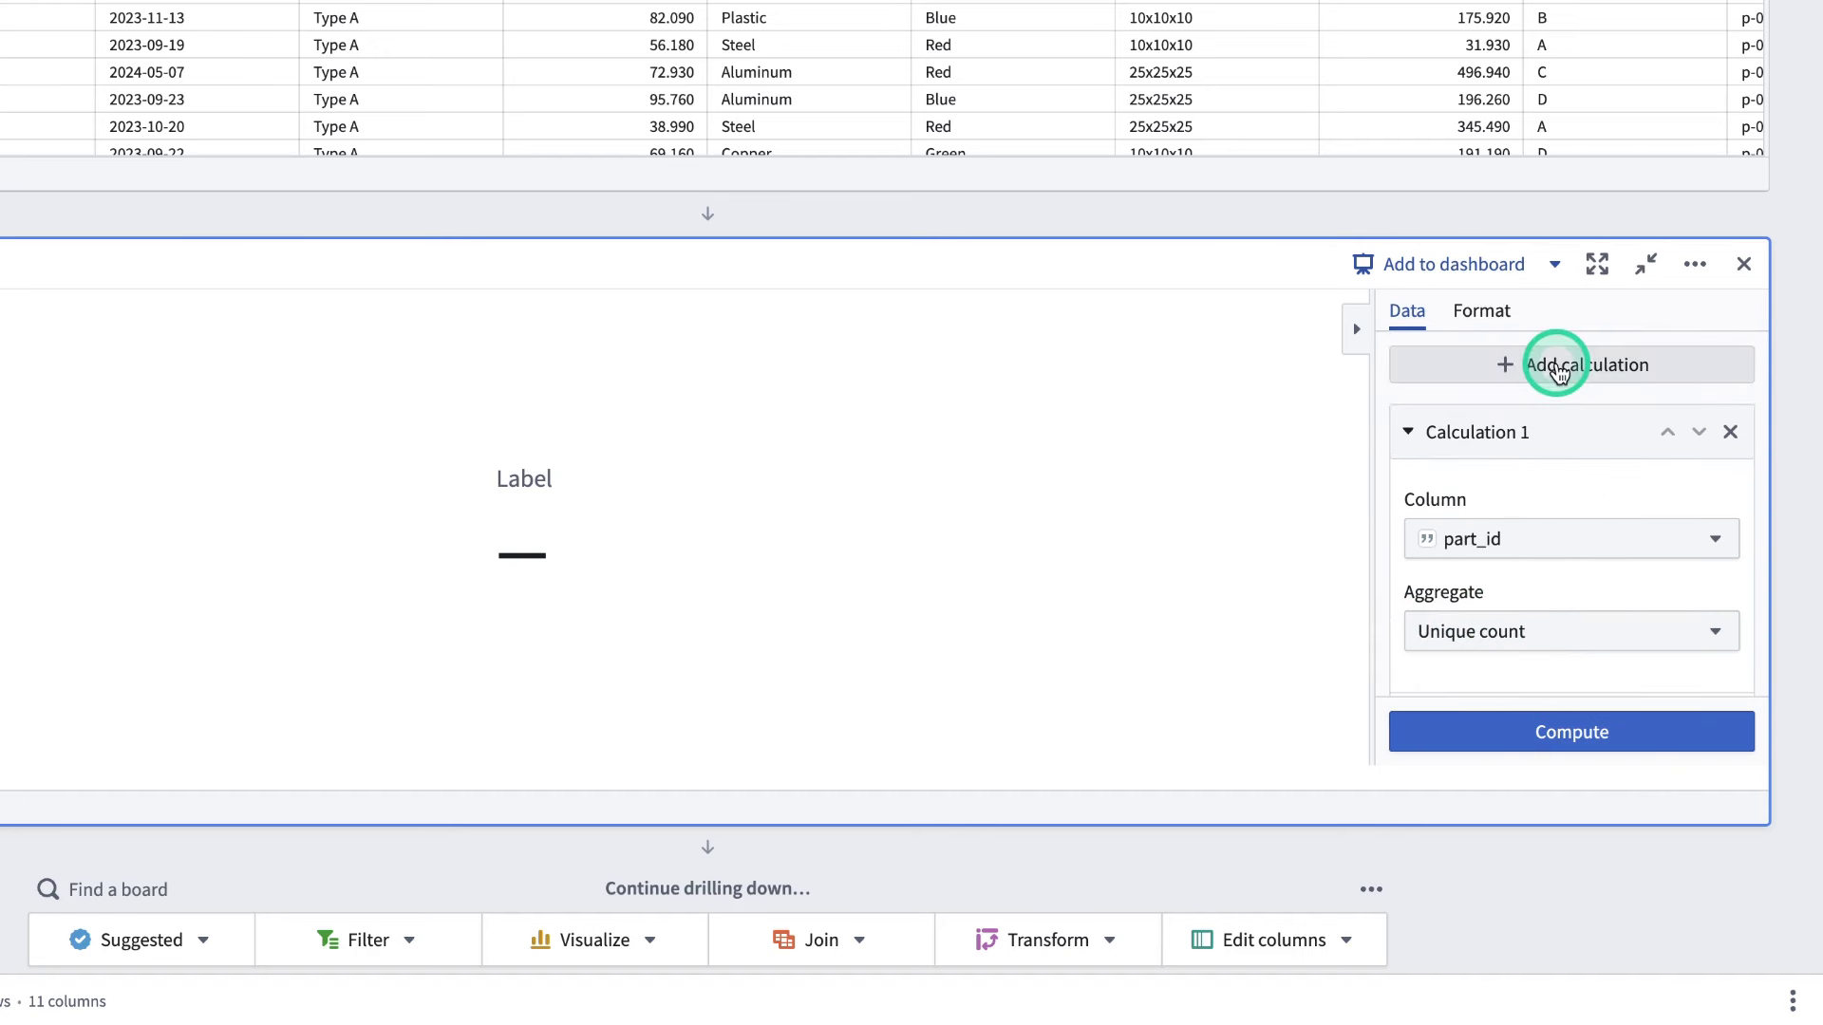
click(1557, 375)
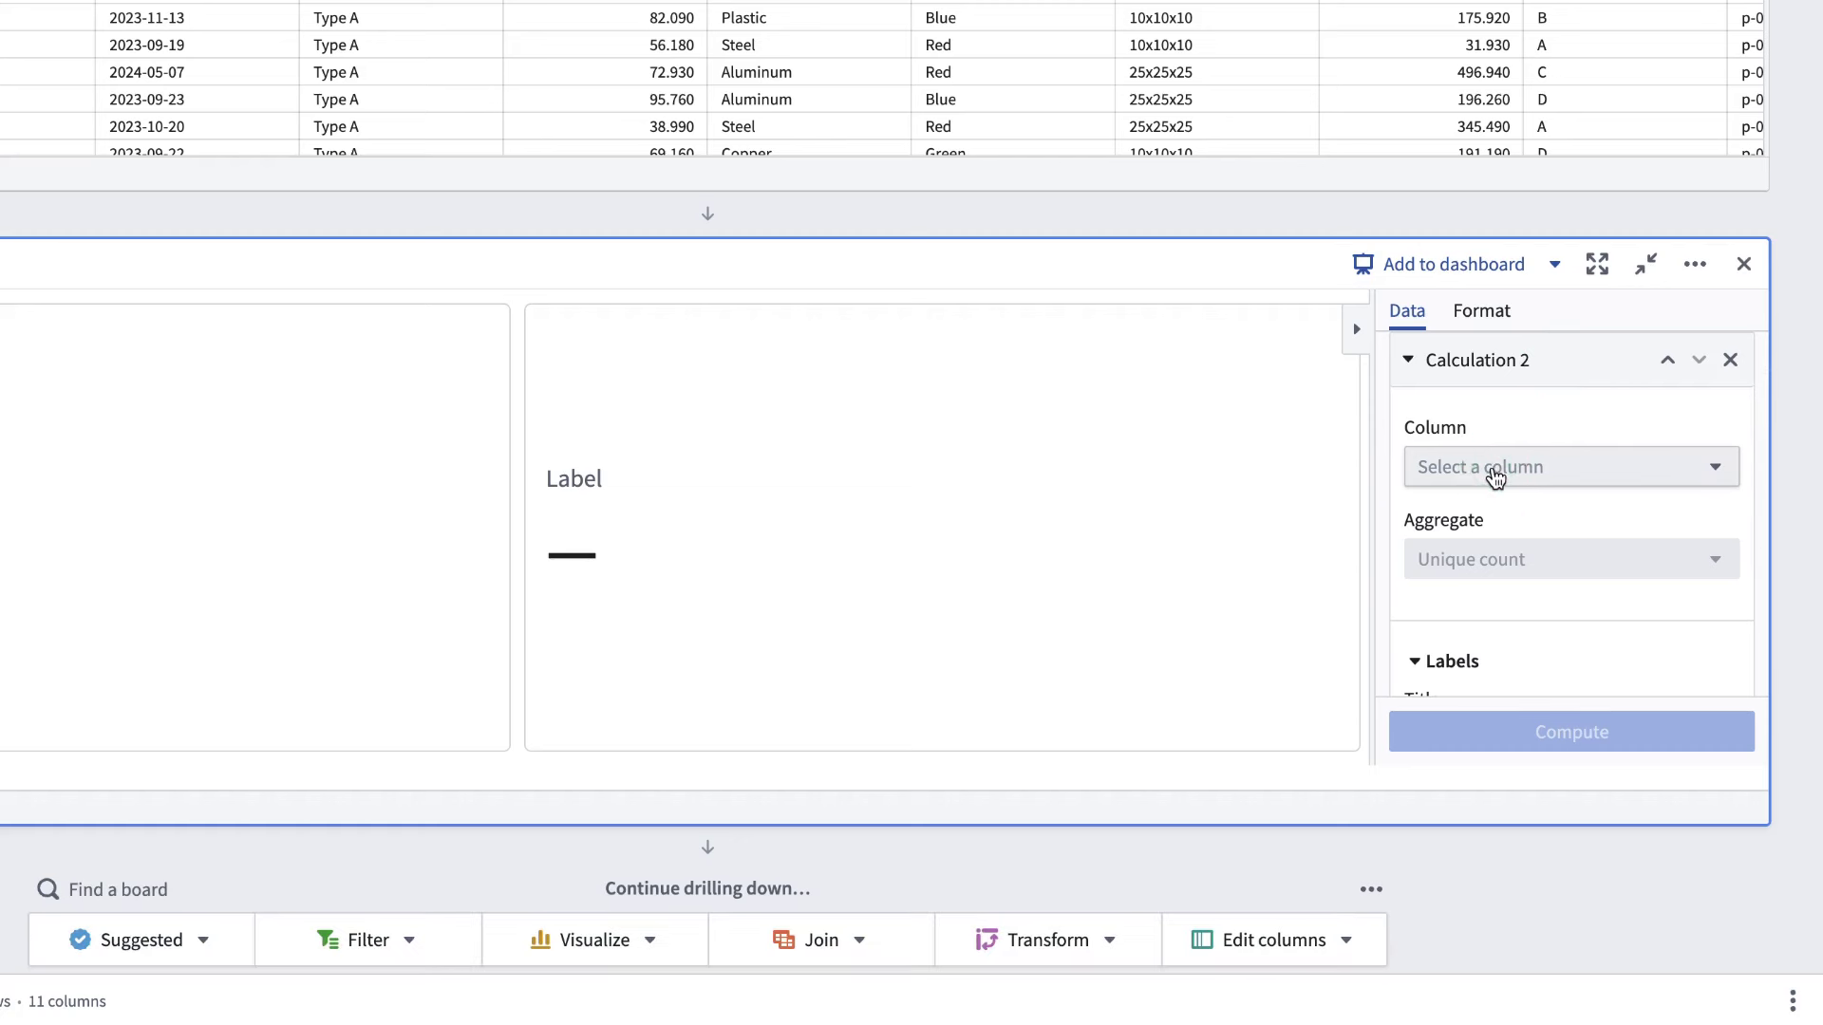
click(1495, 477)
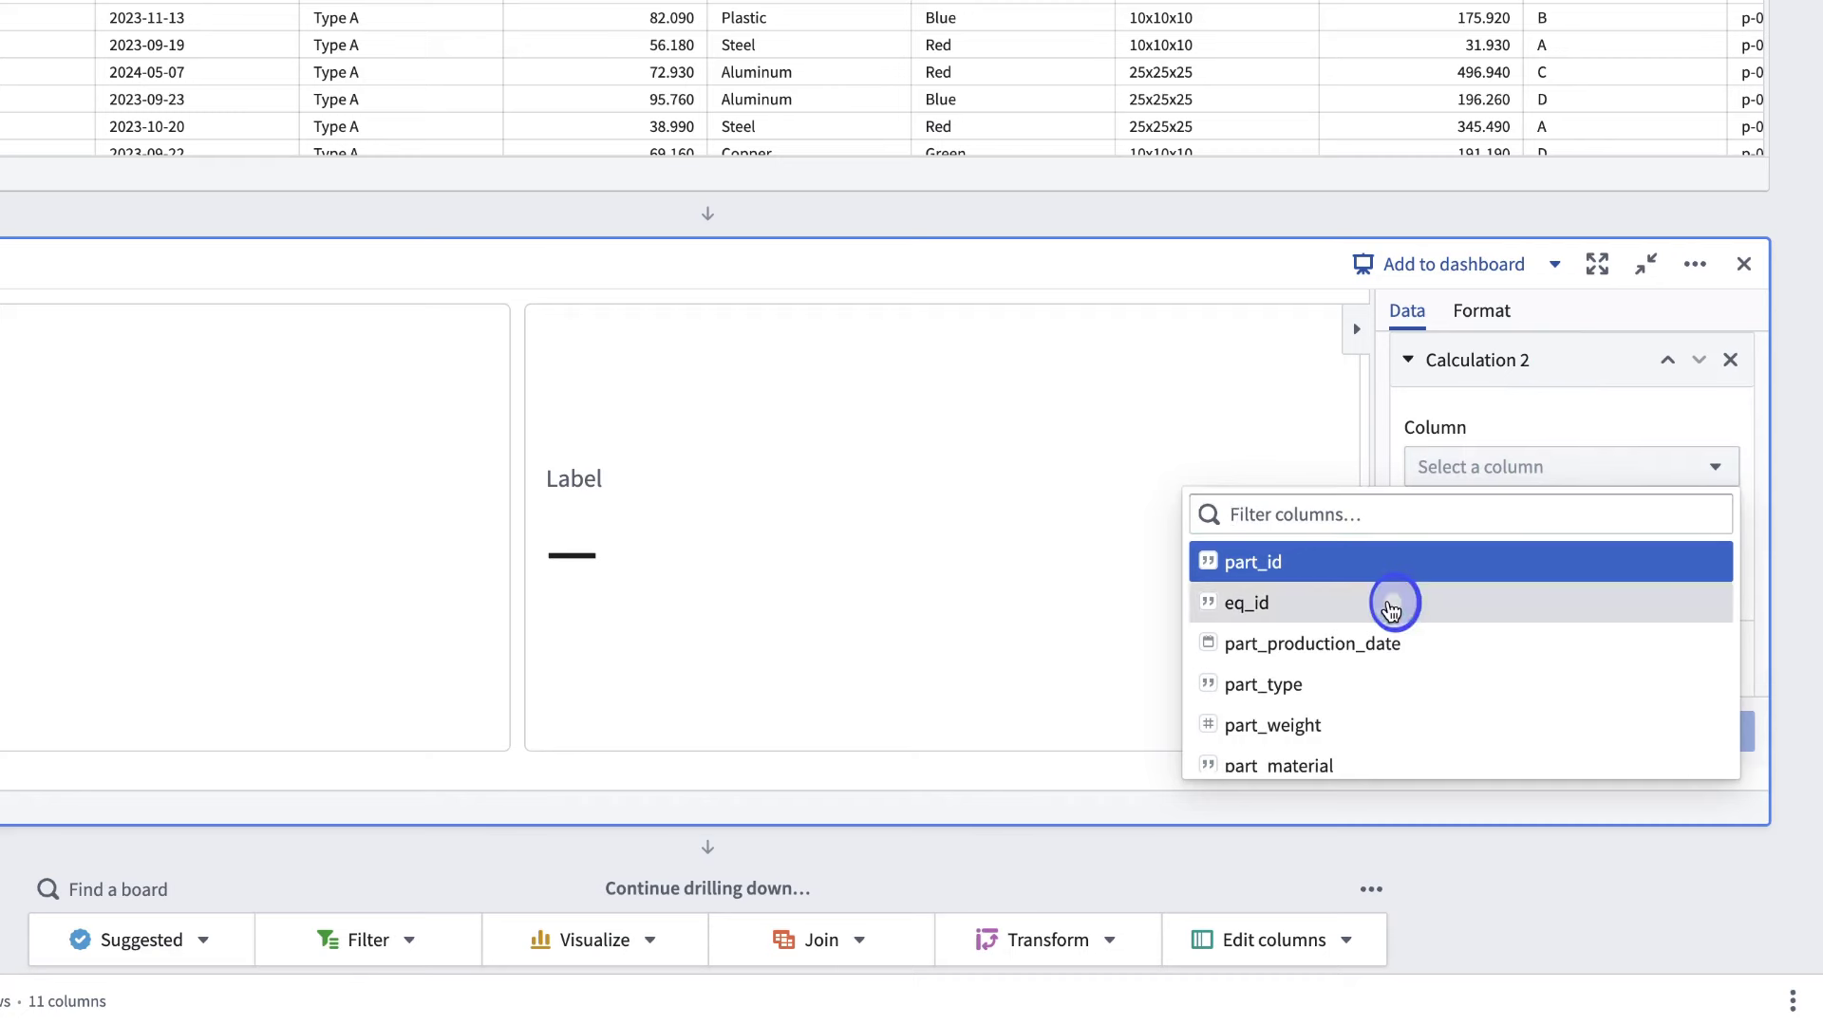
click(1394, 602)
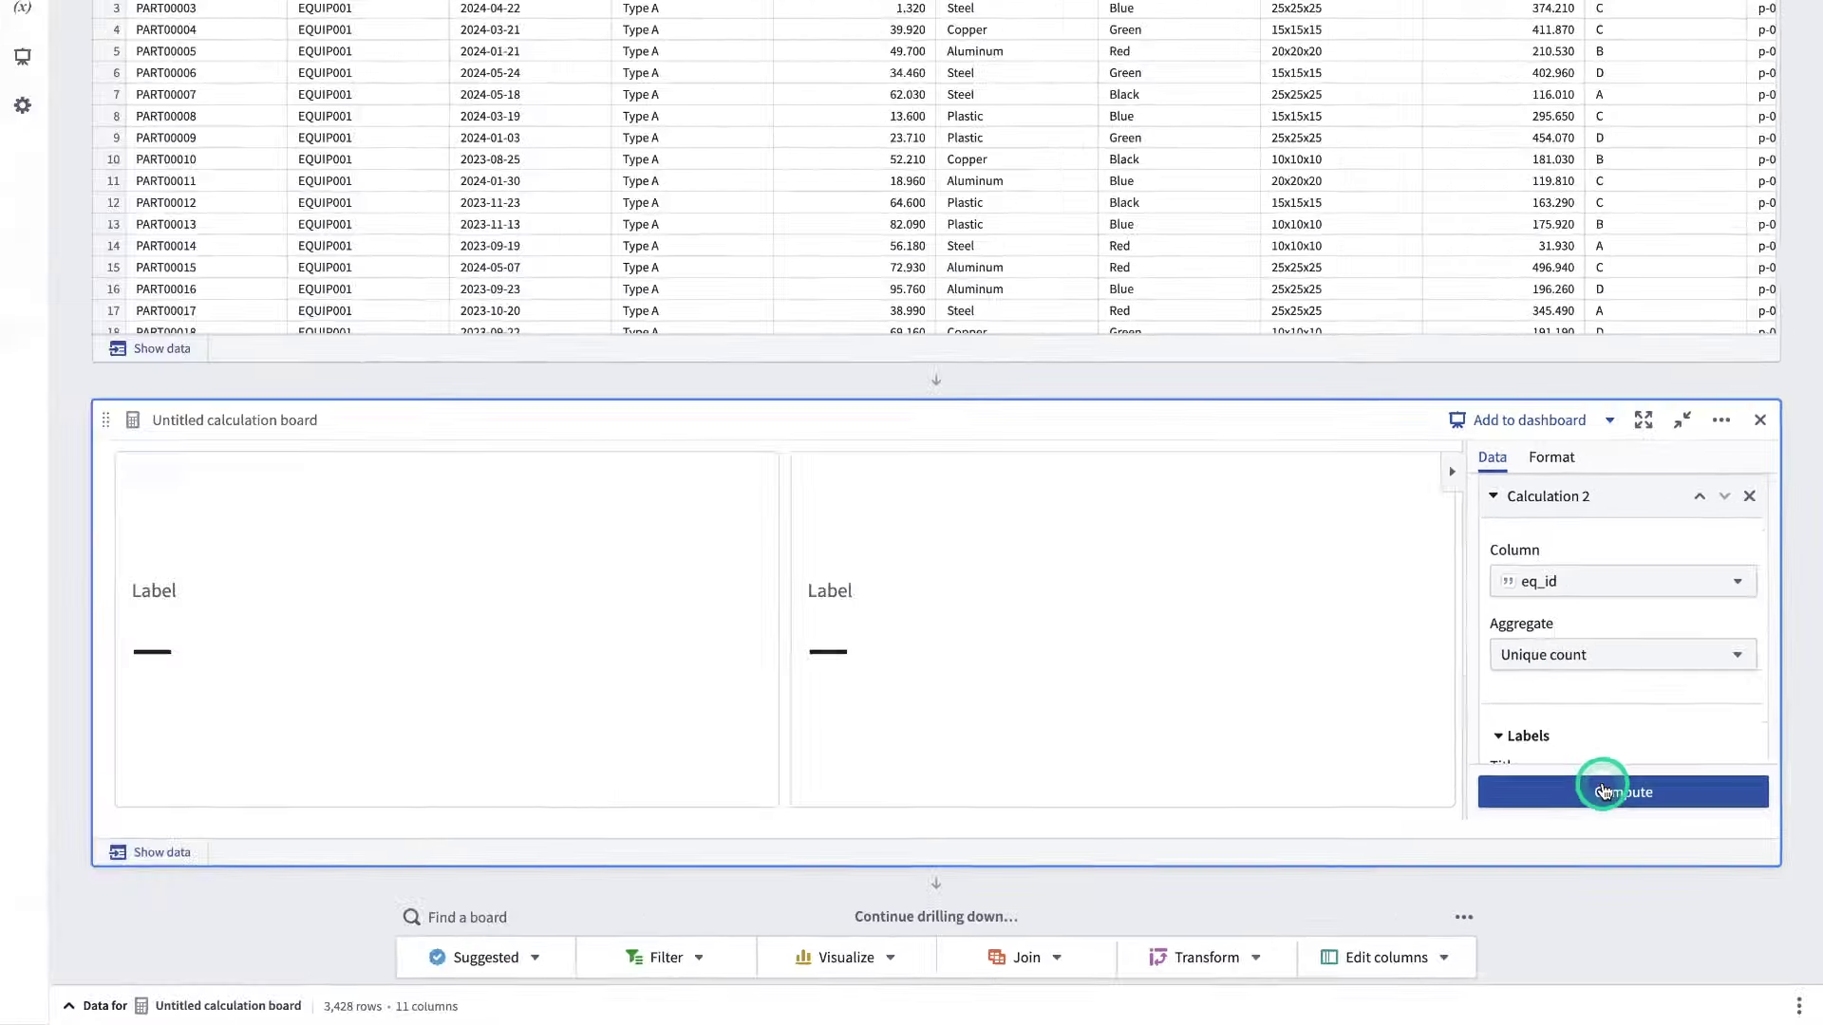
click(1603, 792)
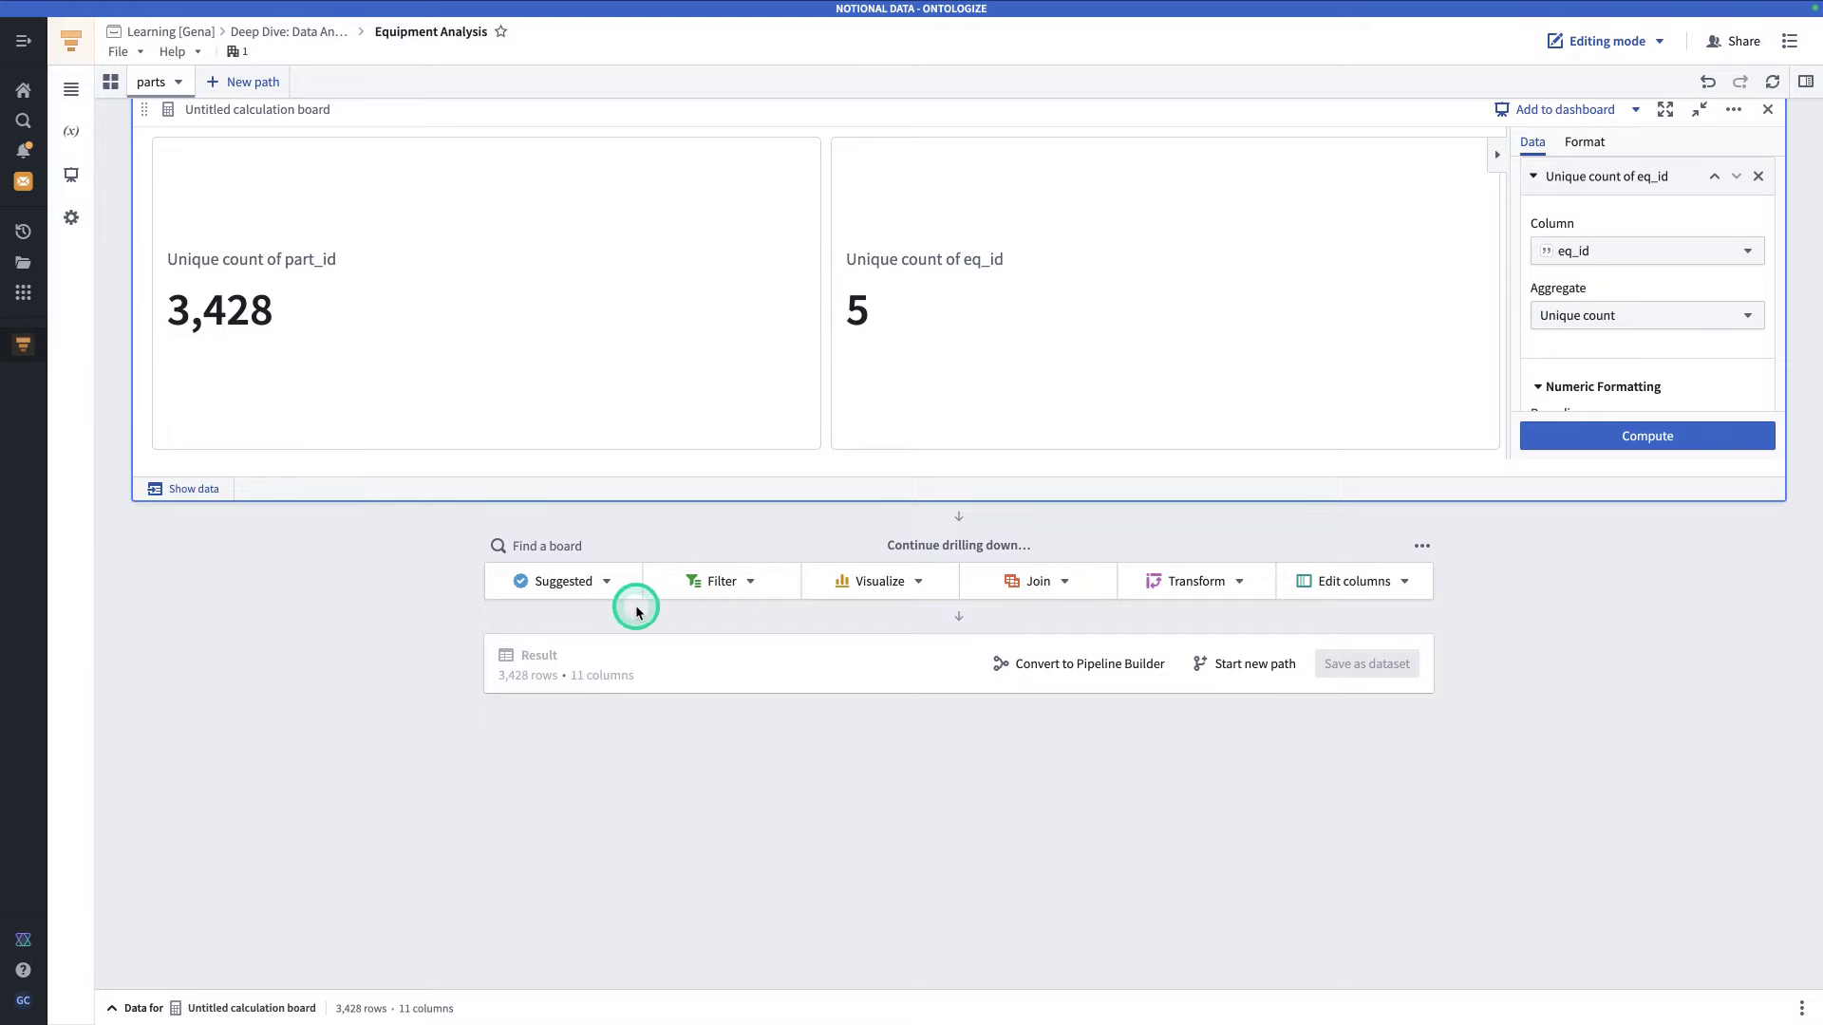
scroll(617, 601, up, 1)
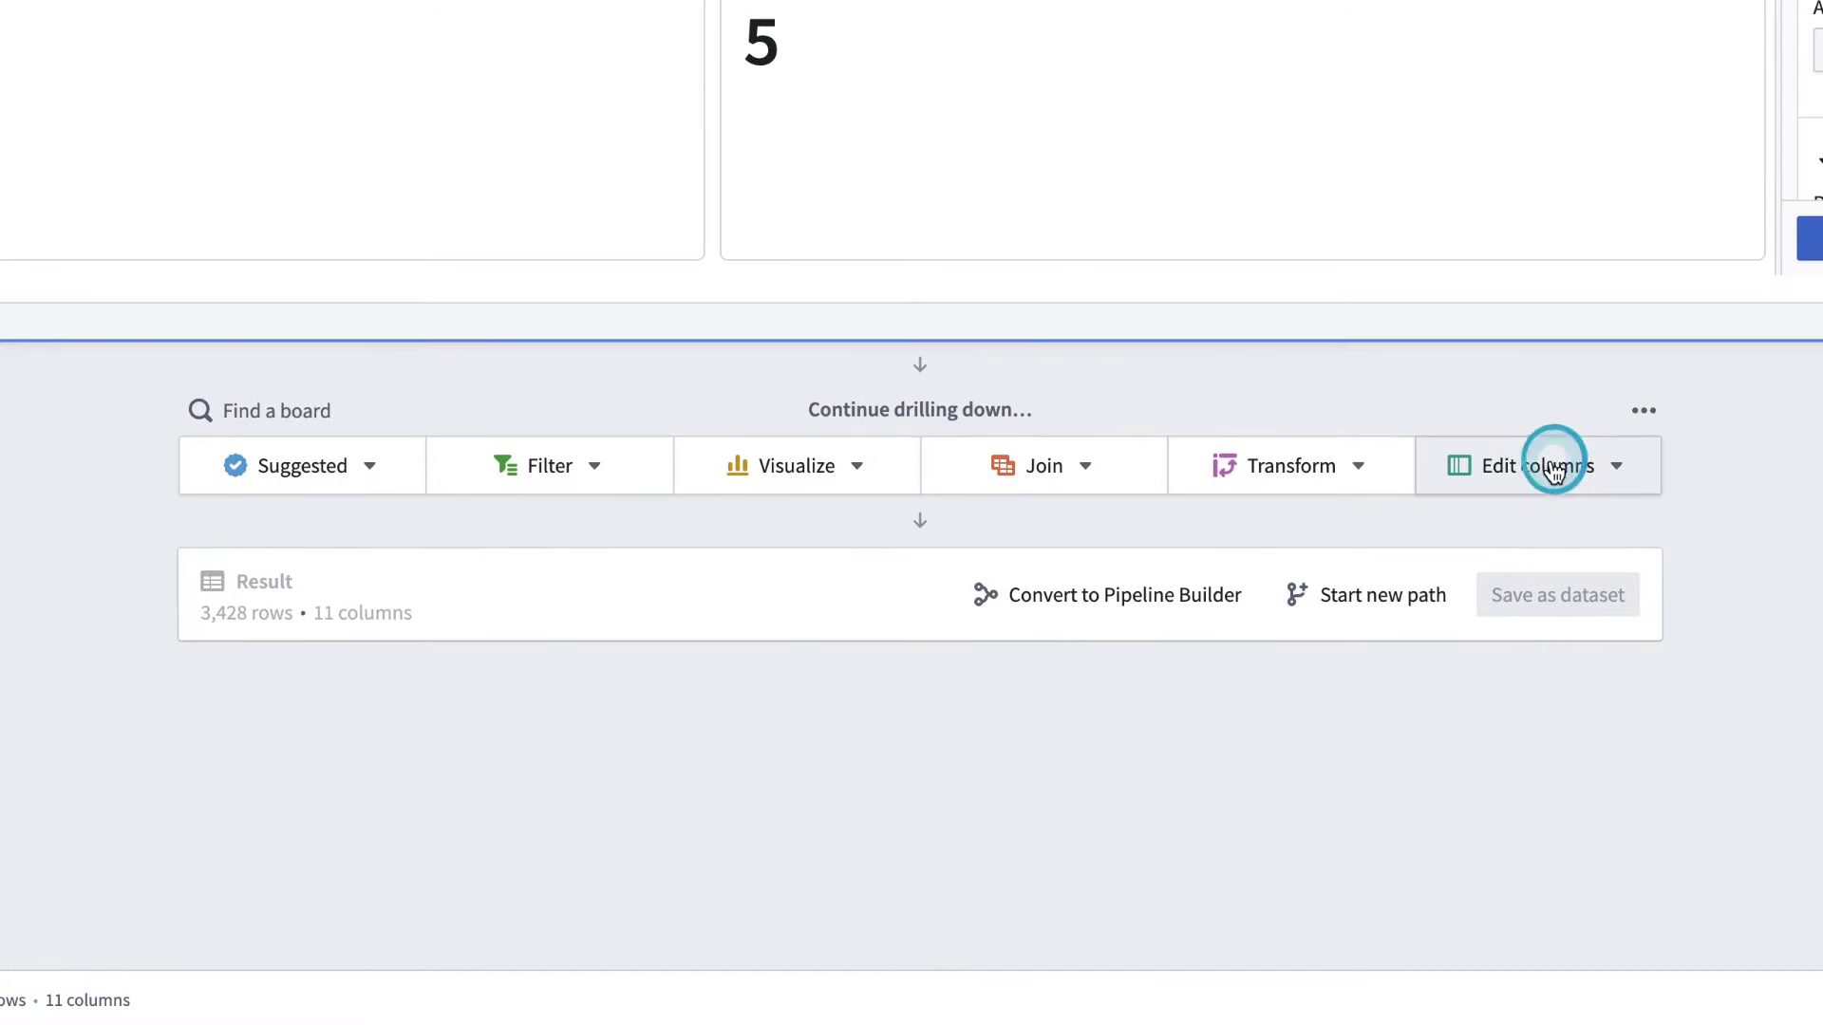
click(1554, 469)
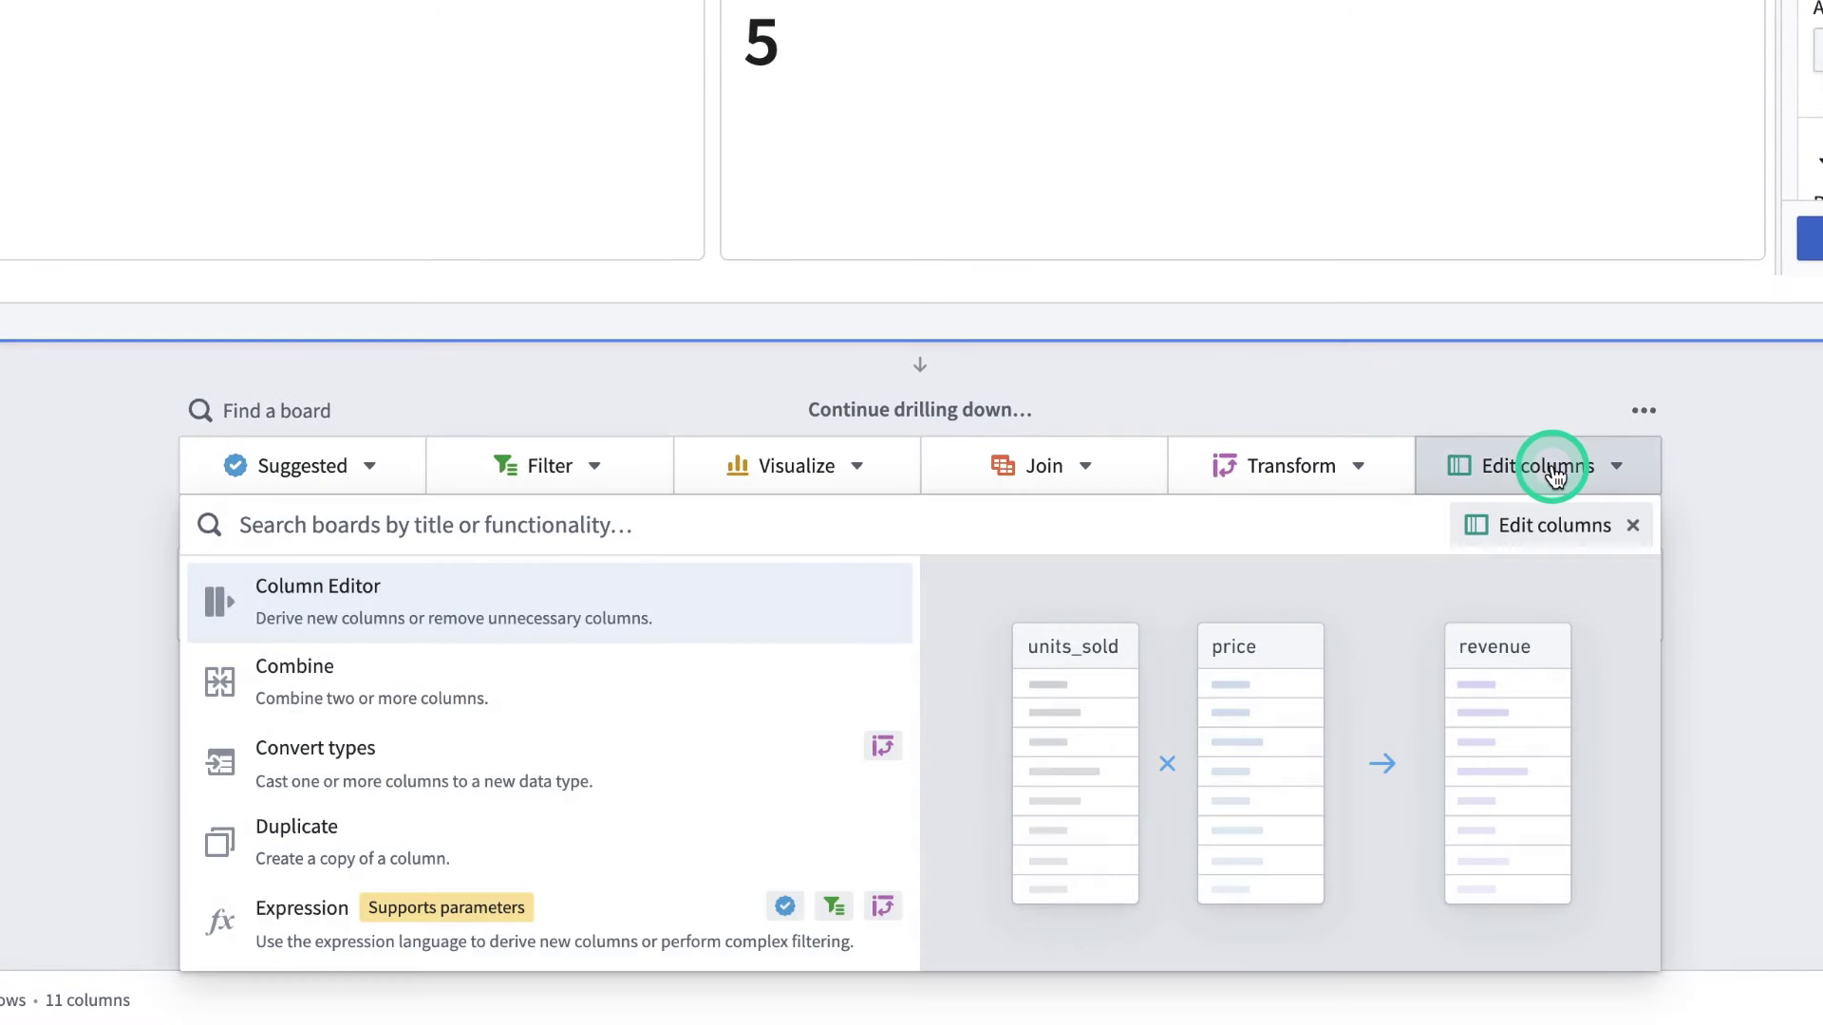
- Add a Multi-Column Editor board and rename eq_id to equipment_id
text(mul)
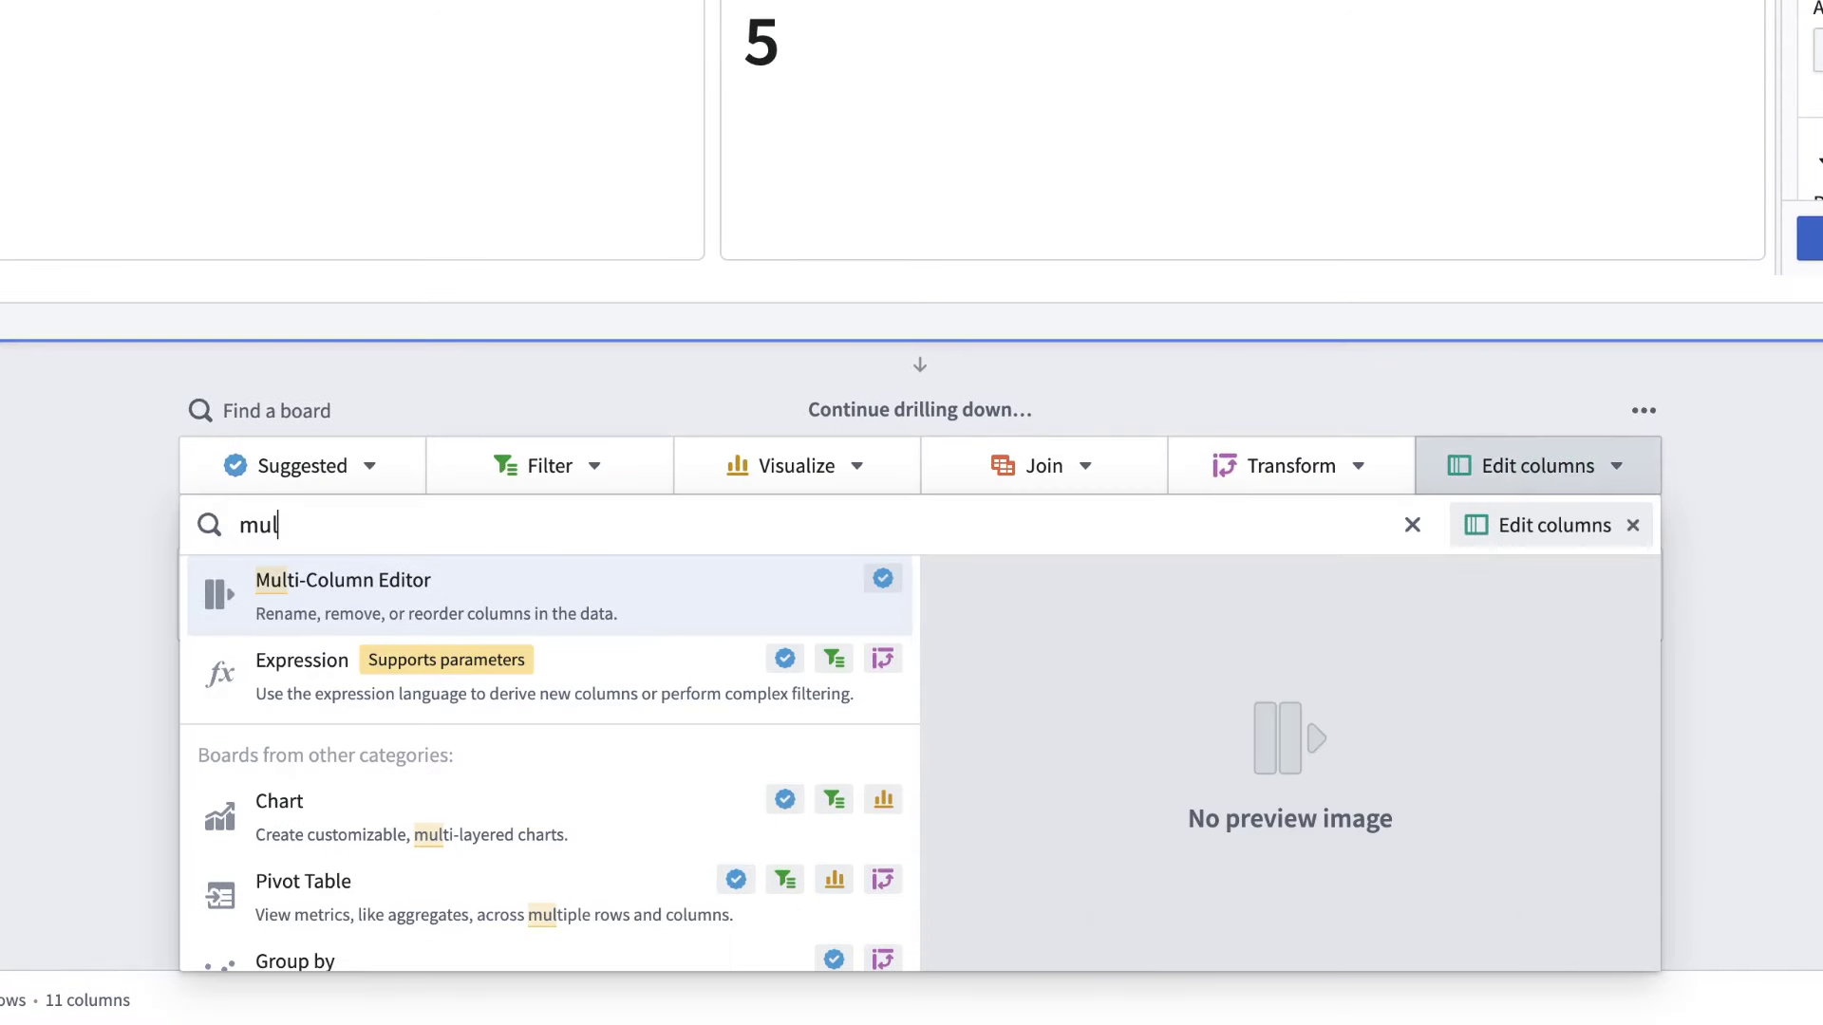
click(679, 608)
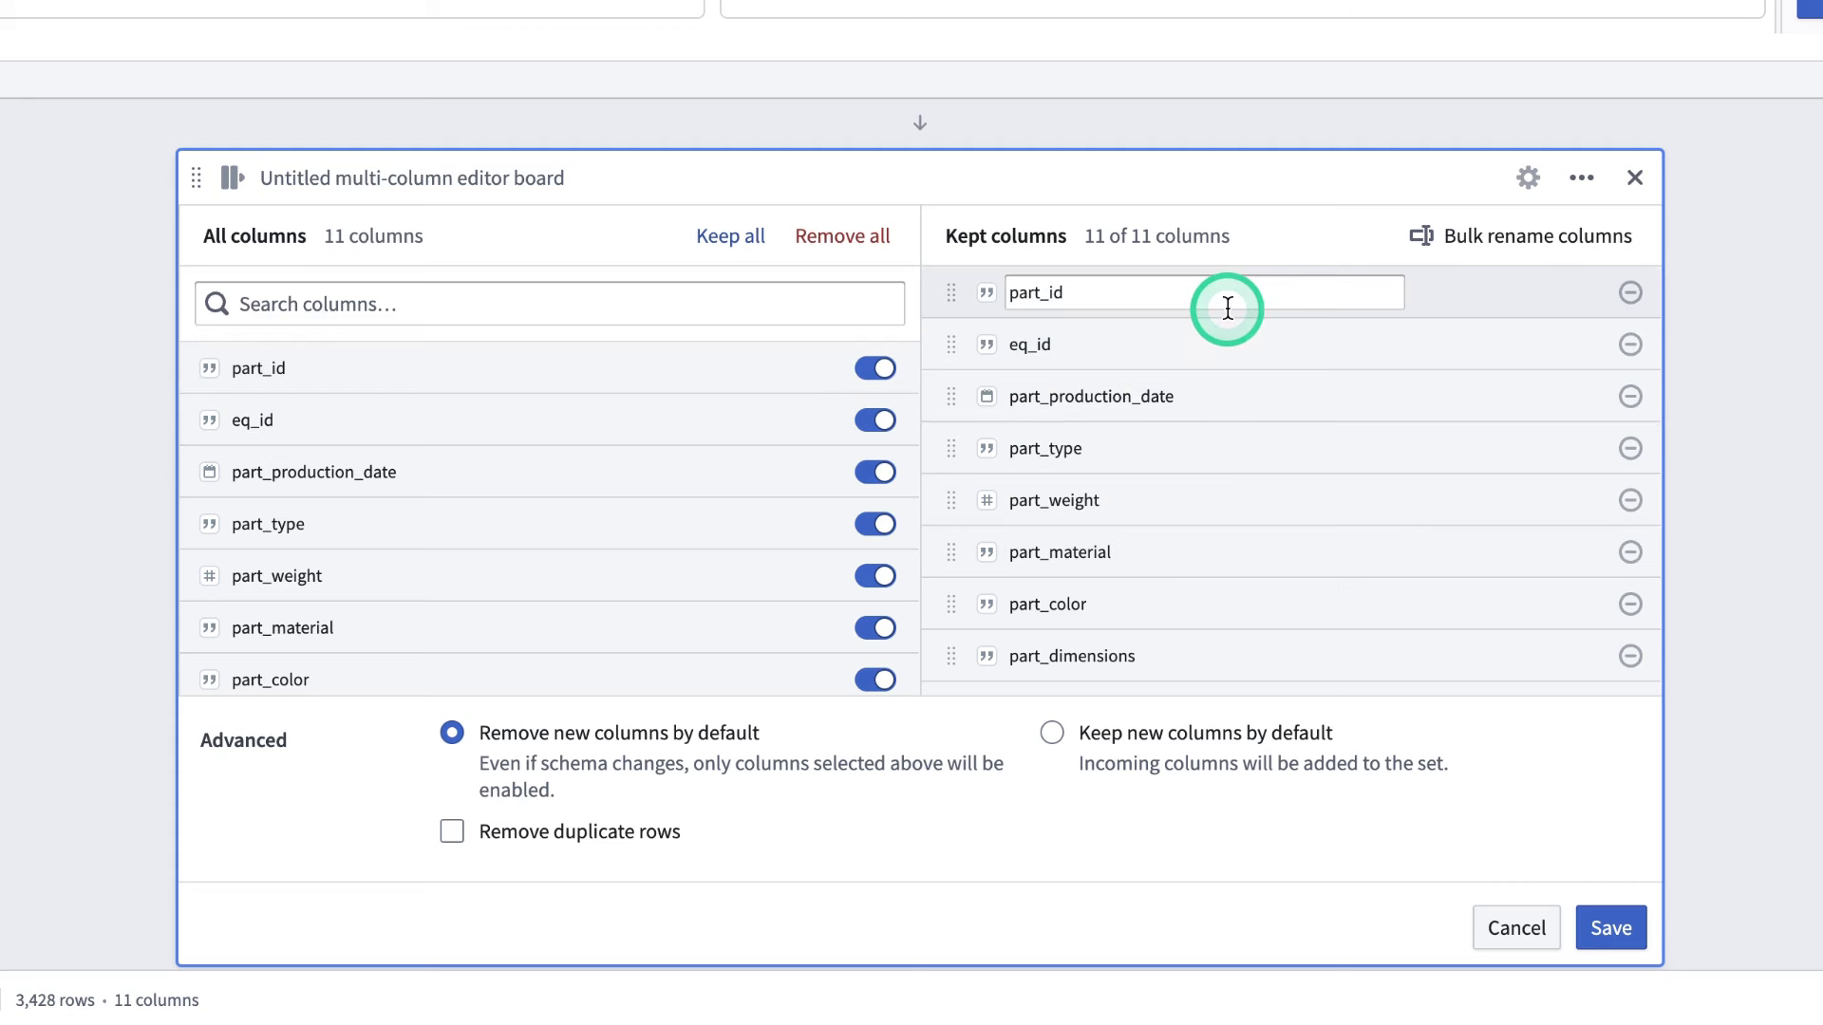
click(1102, 344)
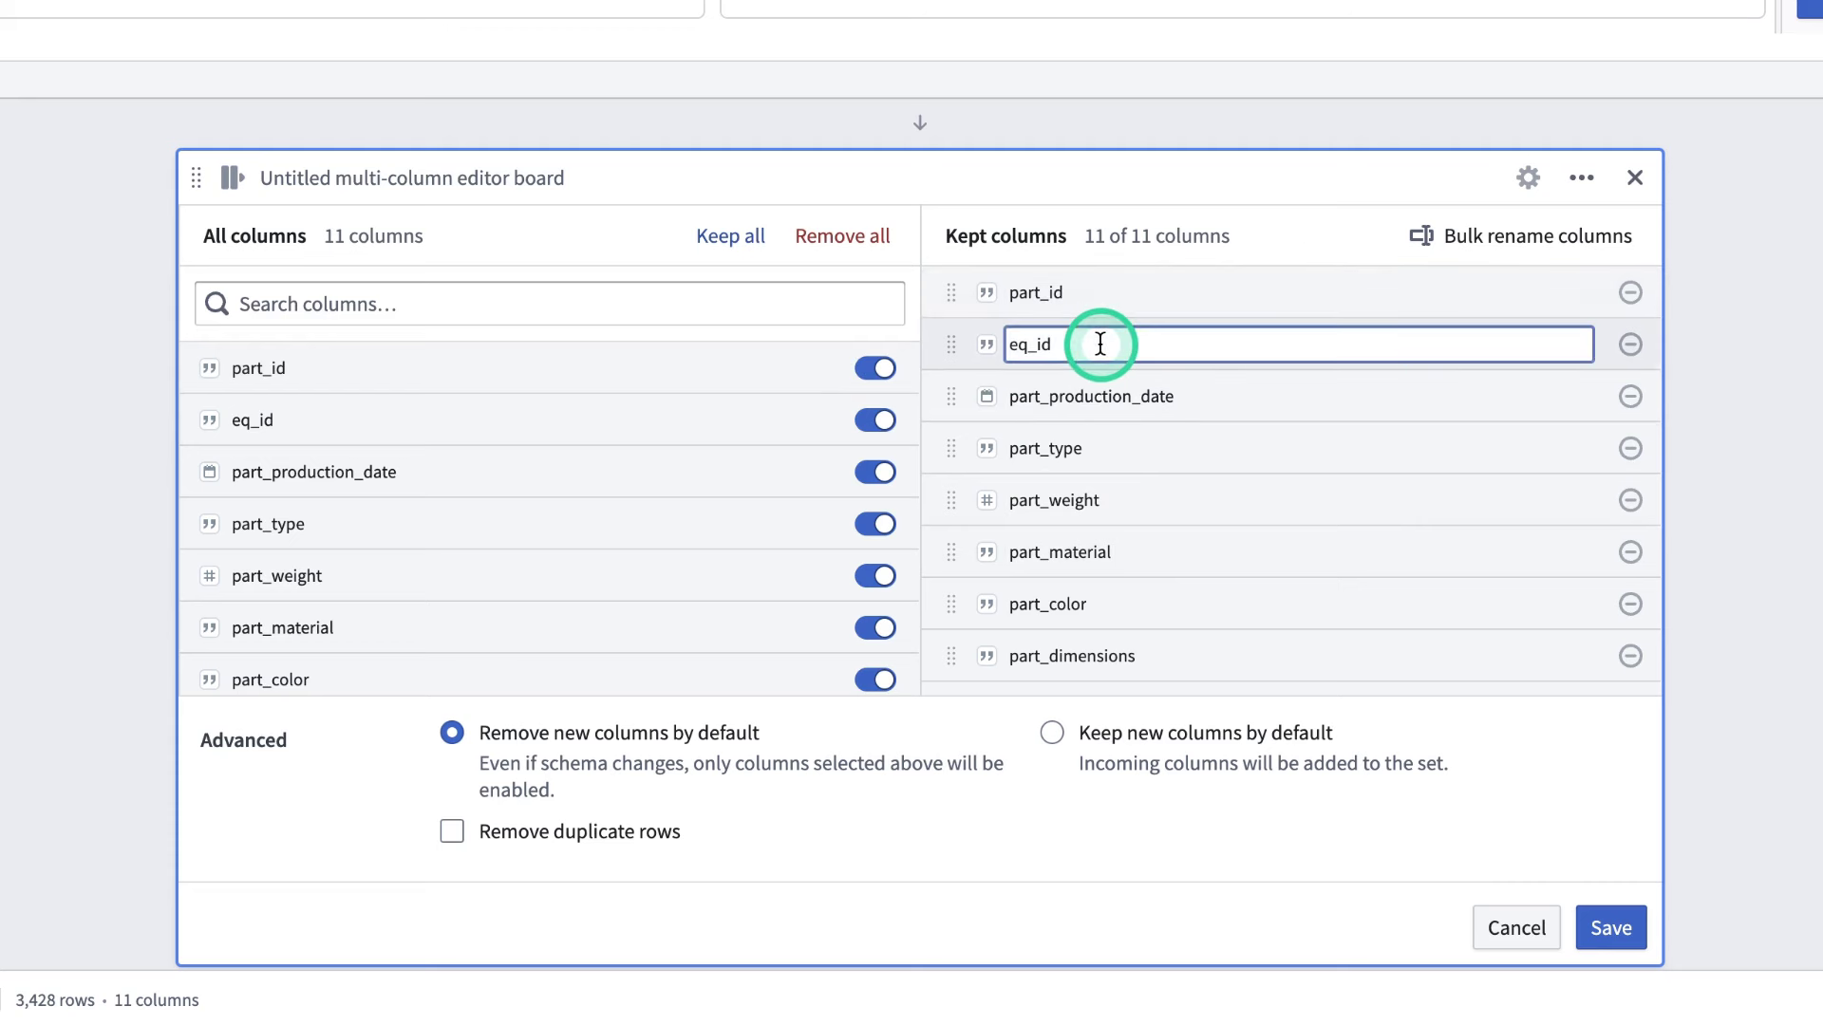
key(BackSpace)
key(BackSpace)
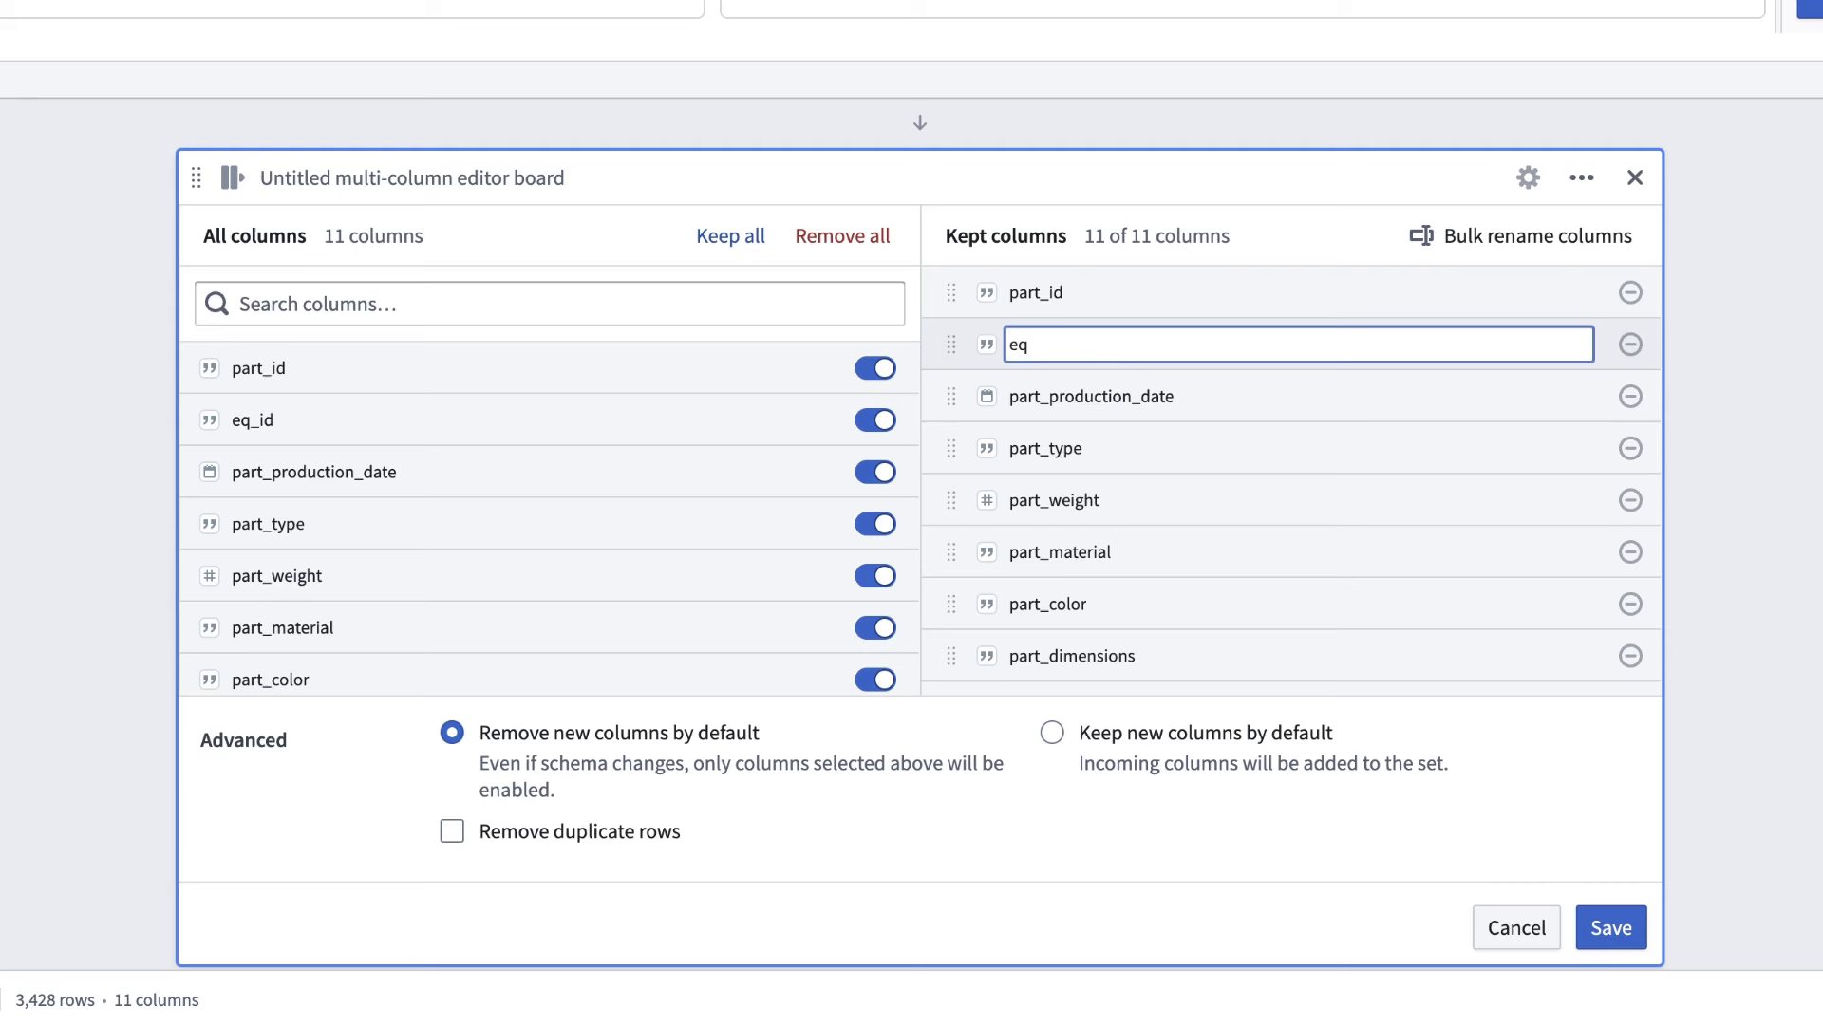
key(Return)
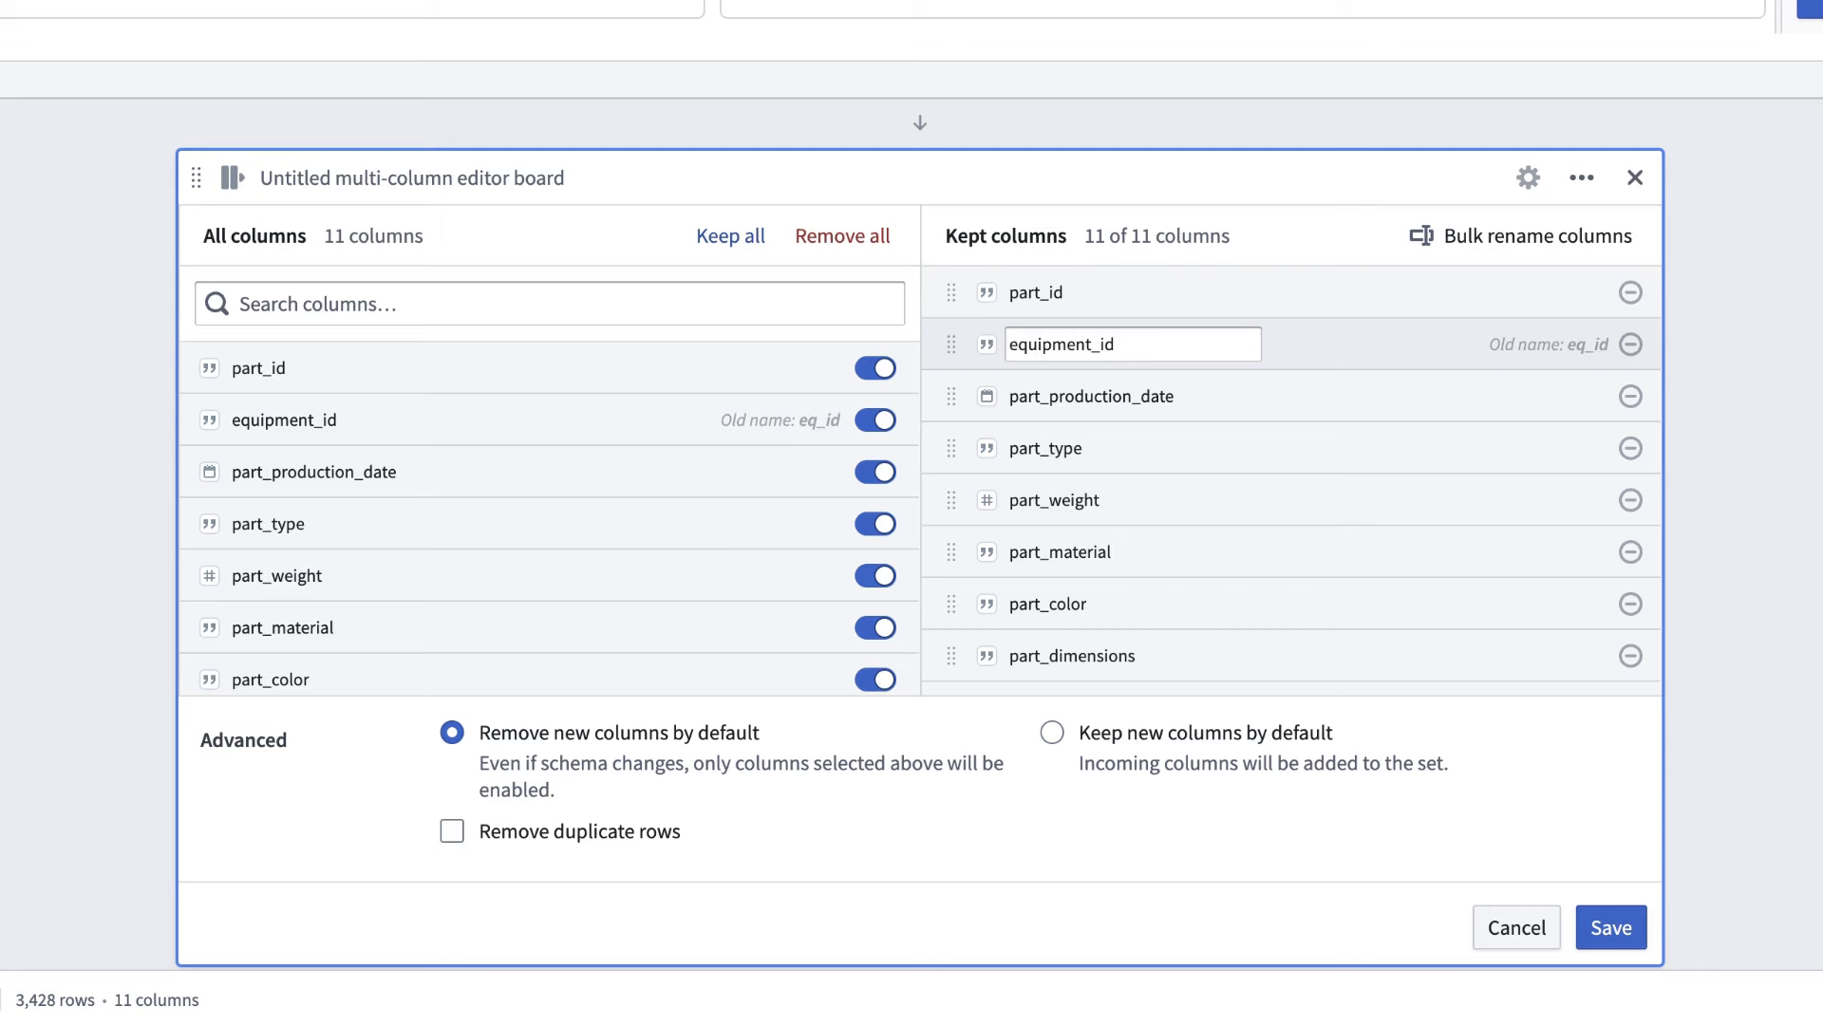
click(683, 359)
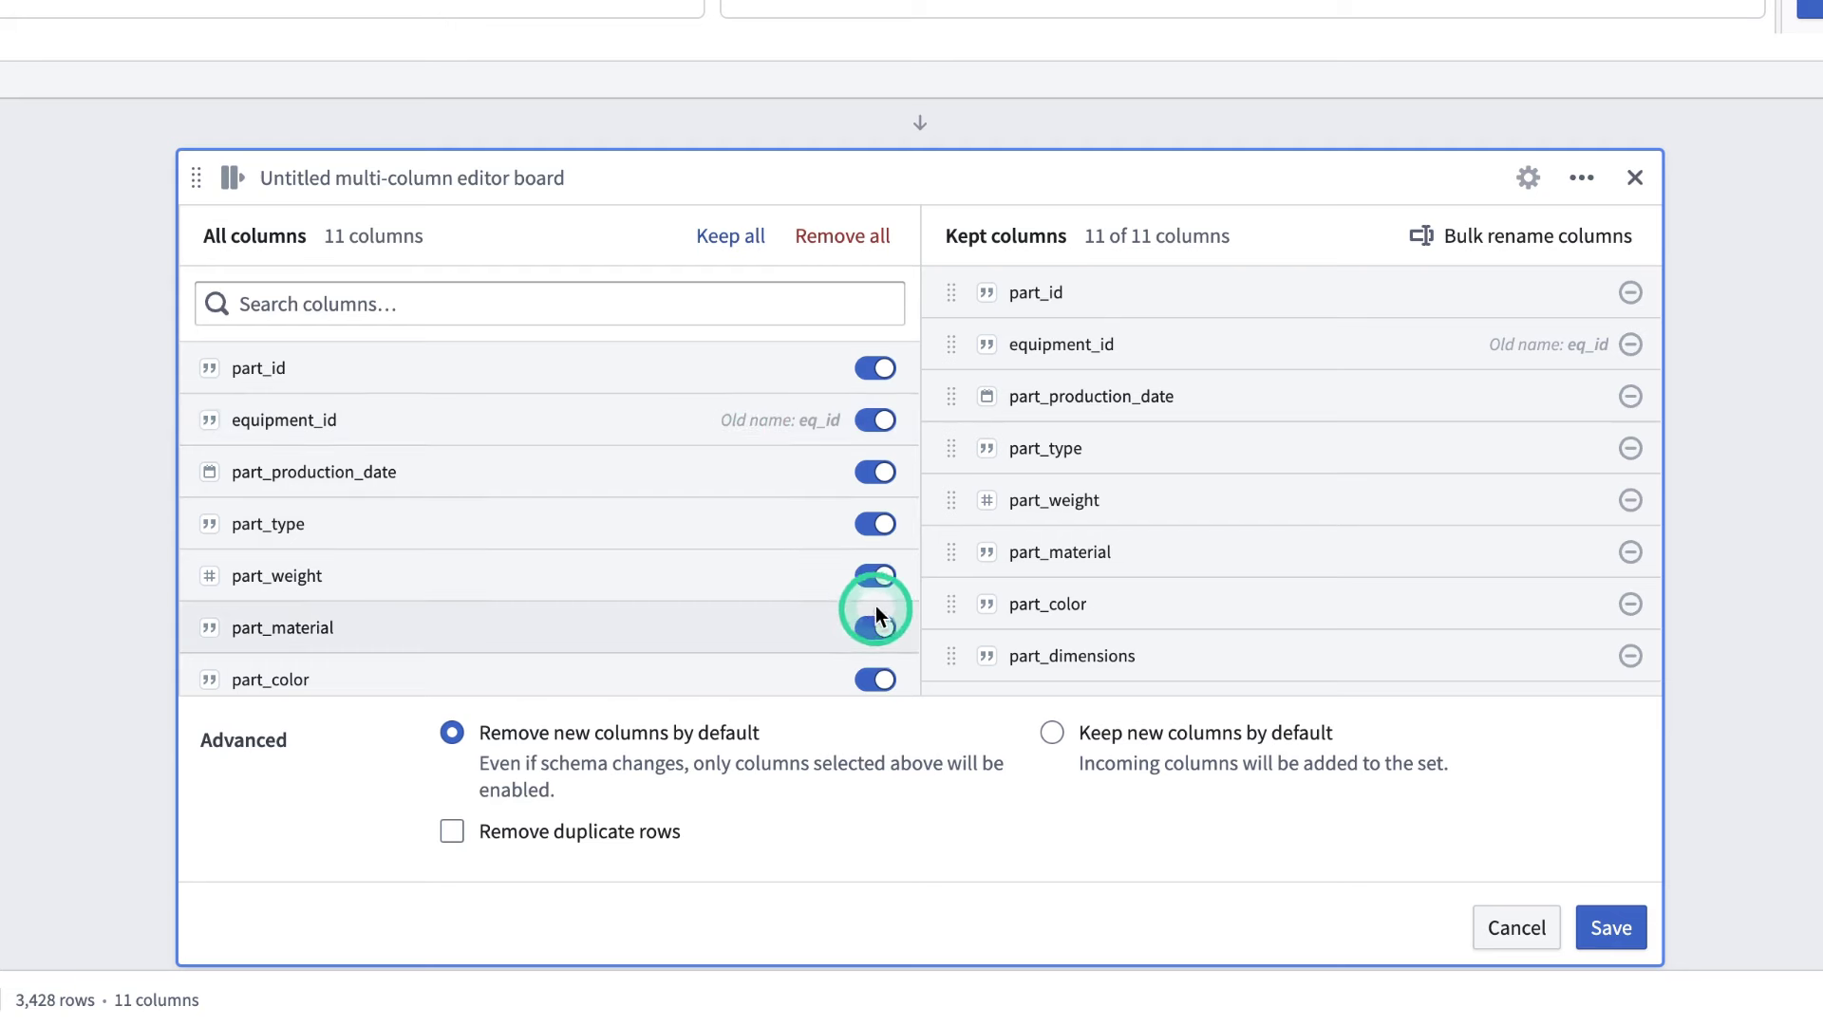
- Drop part_weight, part_material, part_color, part_dimensions, part_cost and part_quality_grade from the kept columns
click(868, 576)
scroll(866, 581, down, 1)
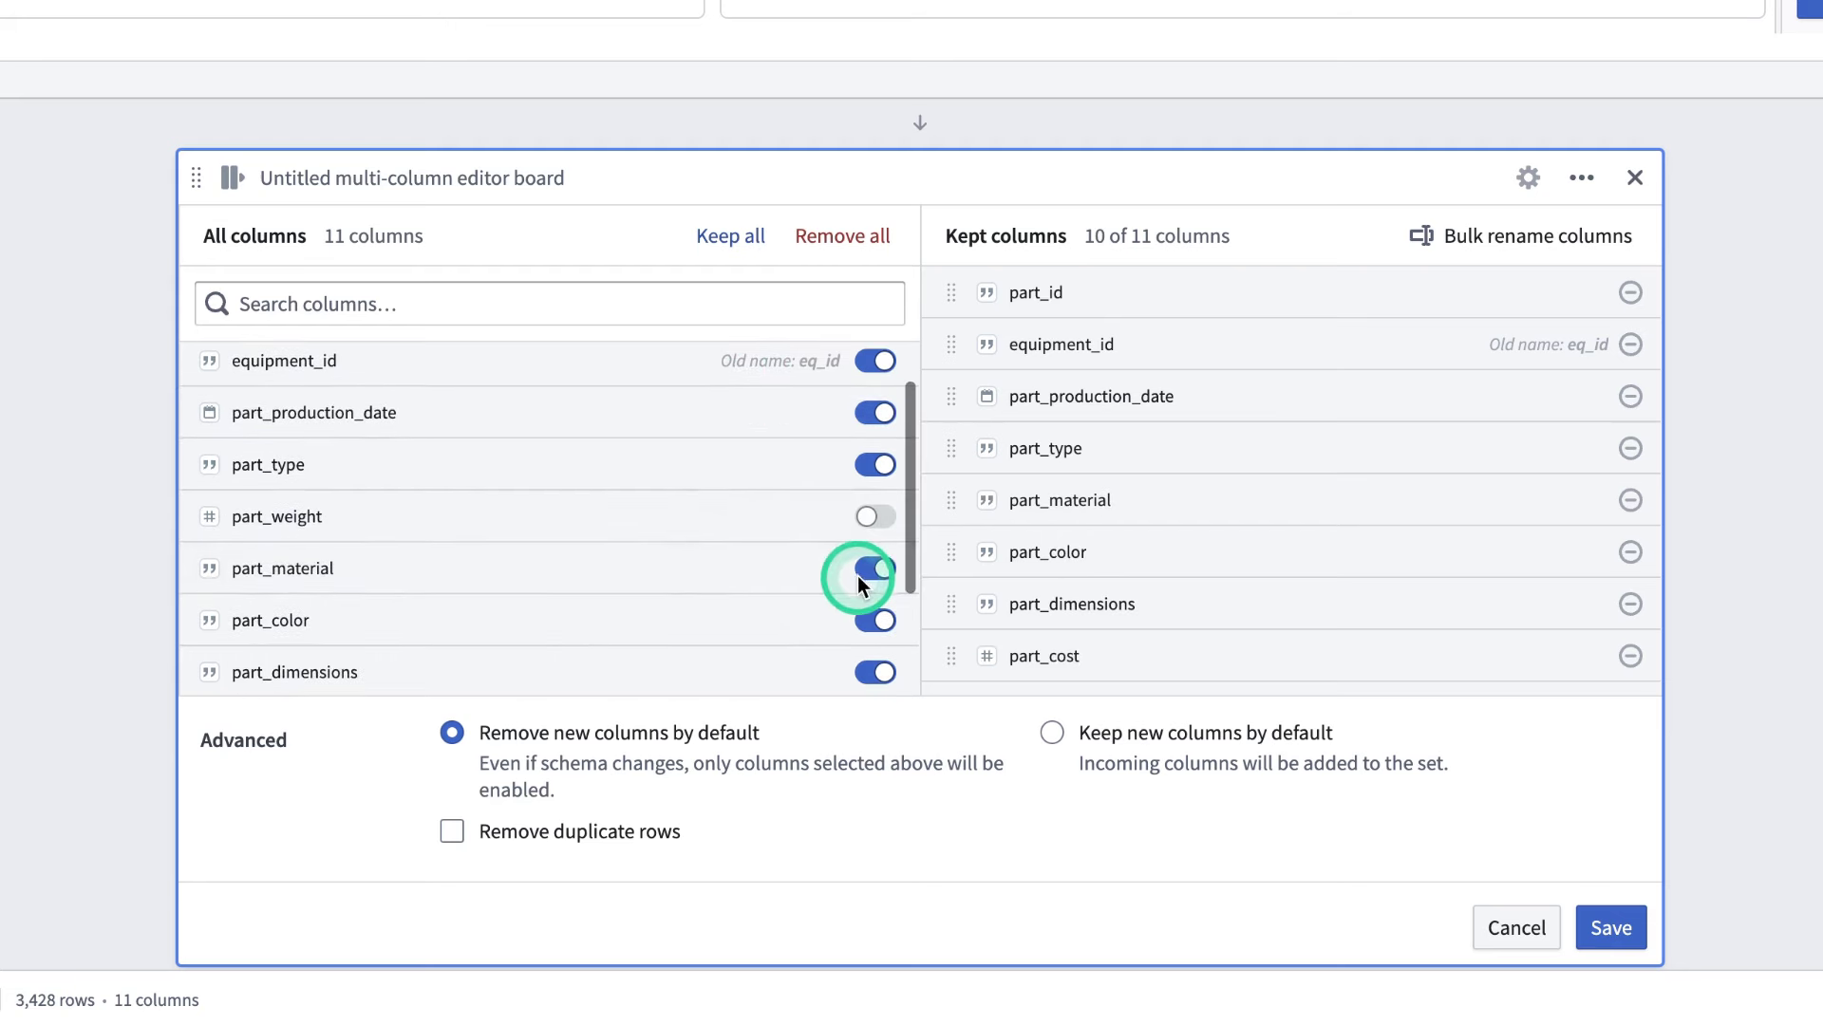
click(866, 573)
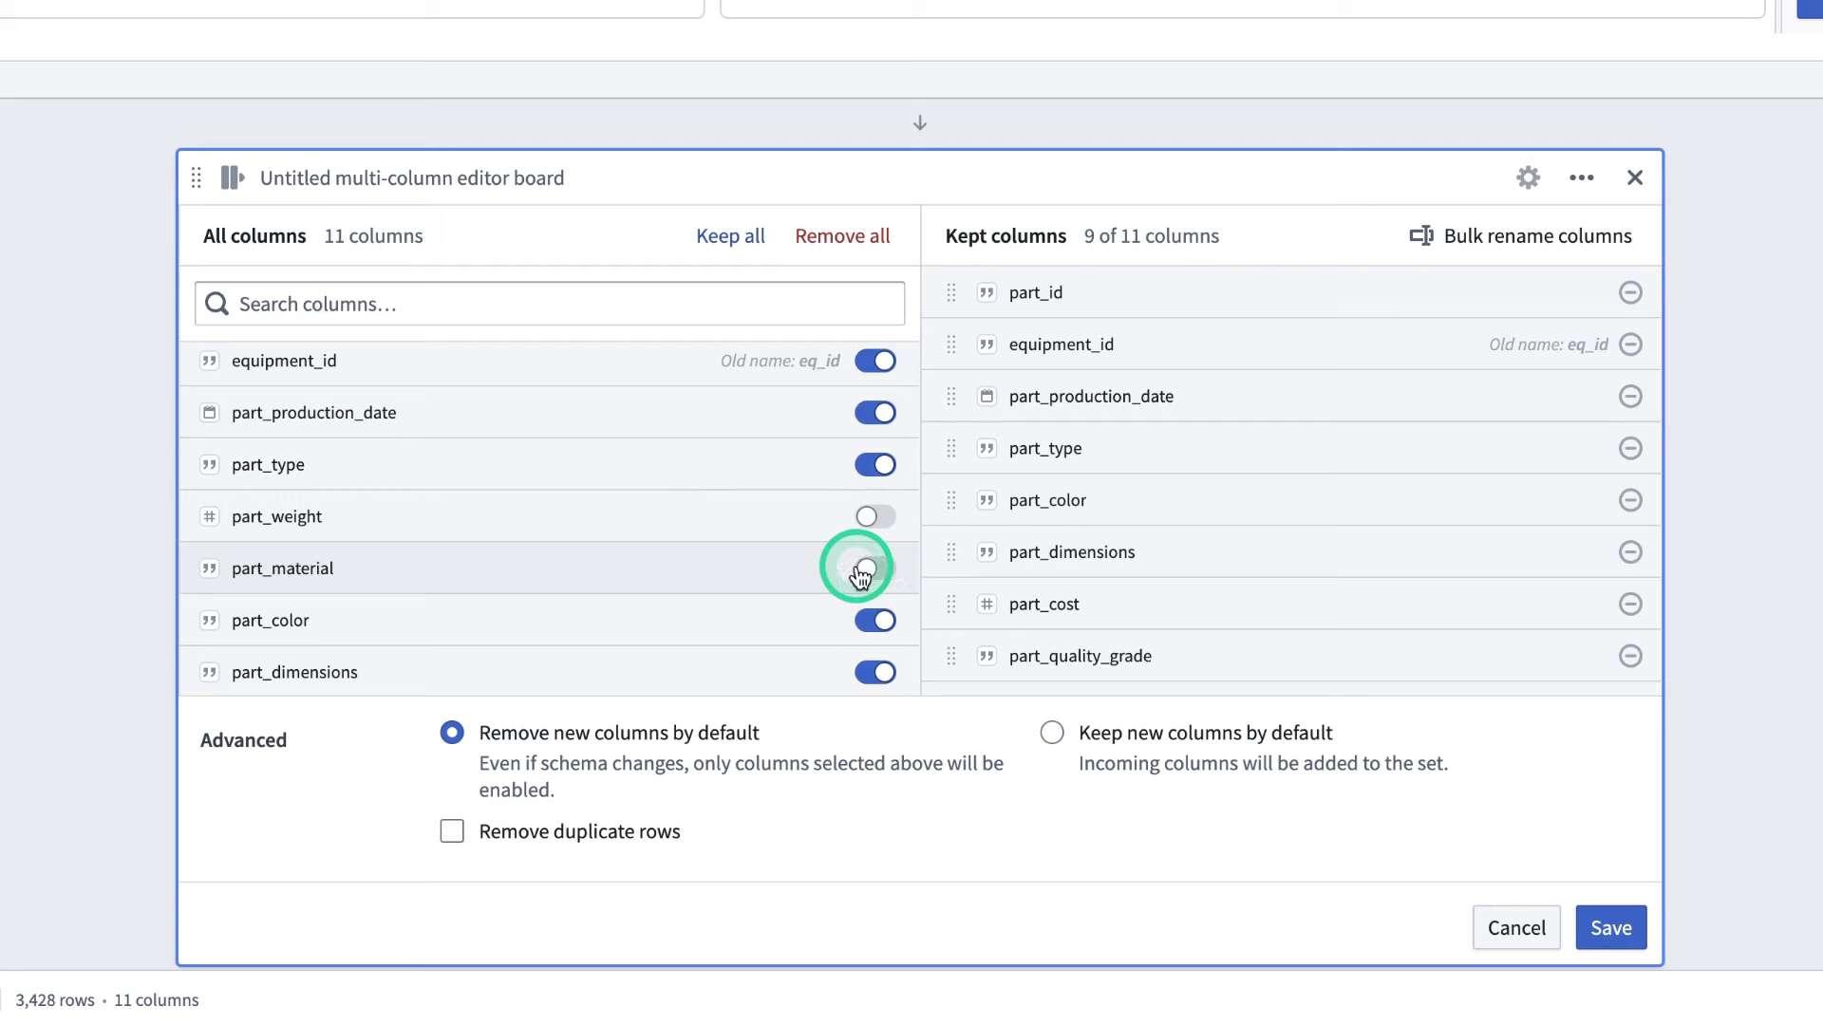
click(872, 617)
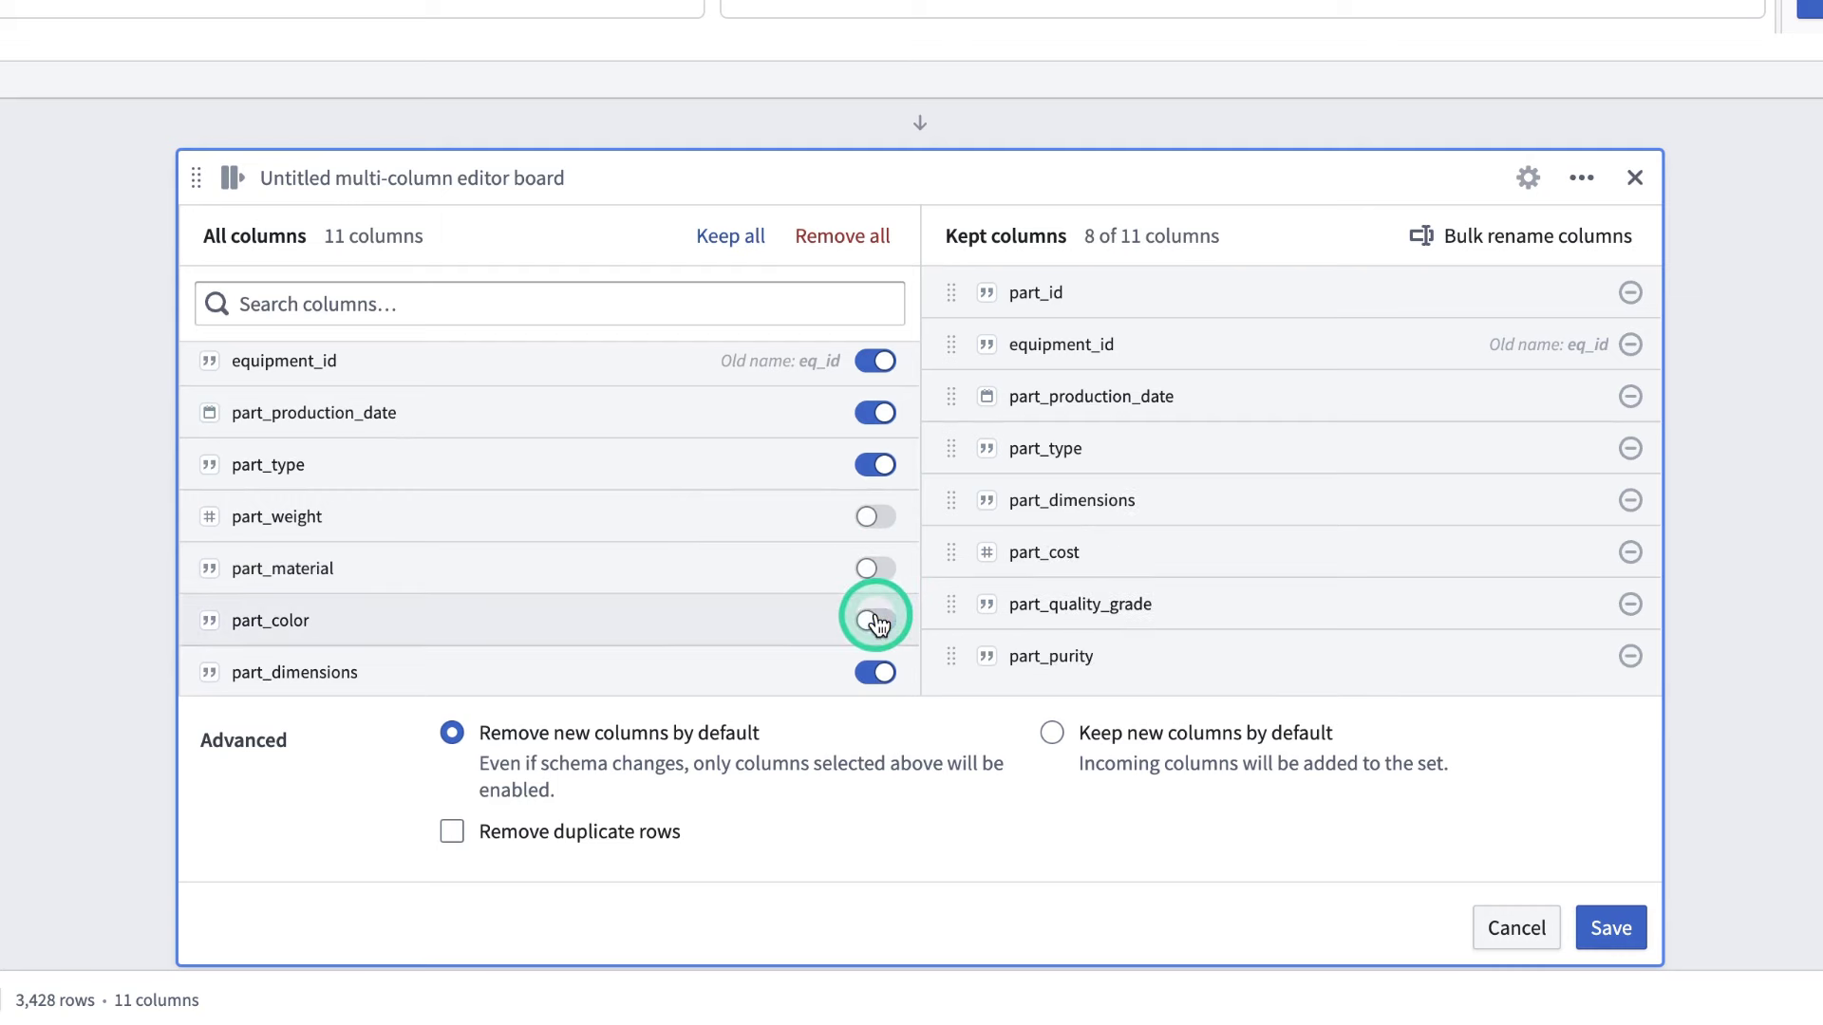
scroll(868, 613, down, 3)
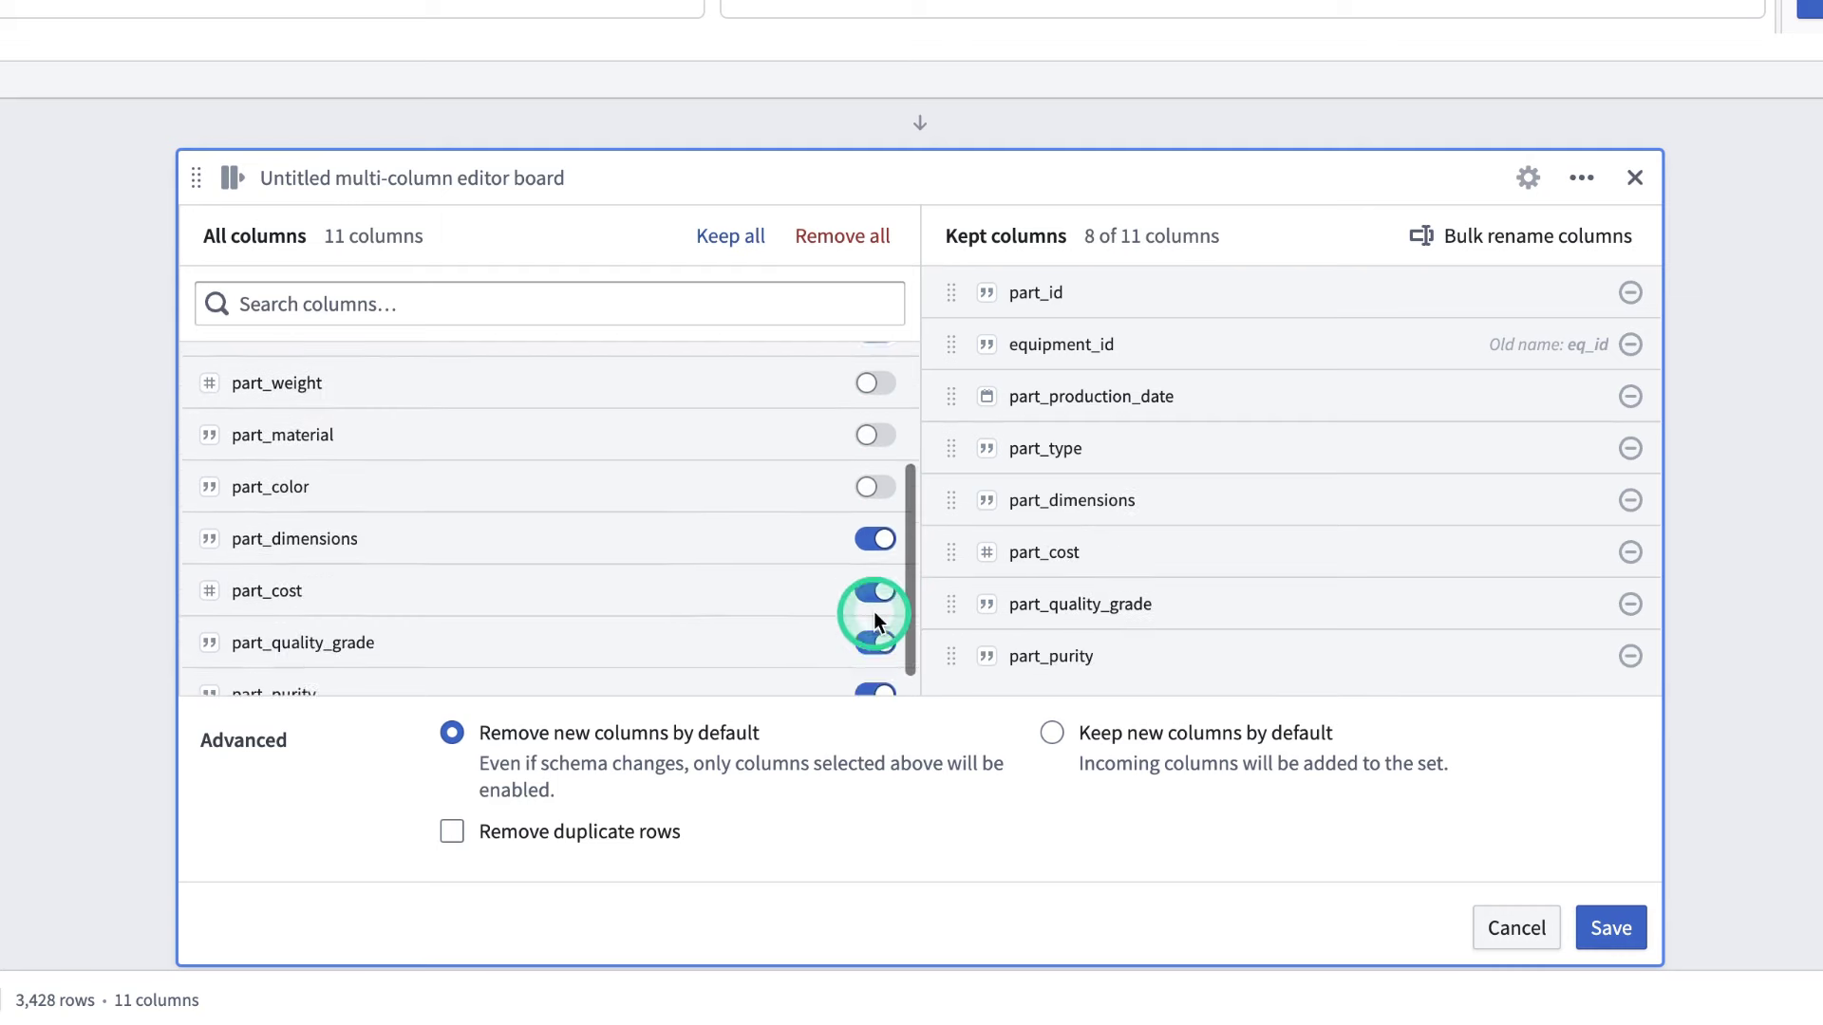
click(869, 533)
scroll(872, 535, down, 1)
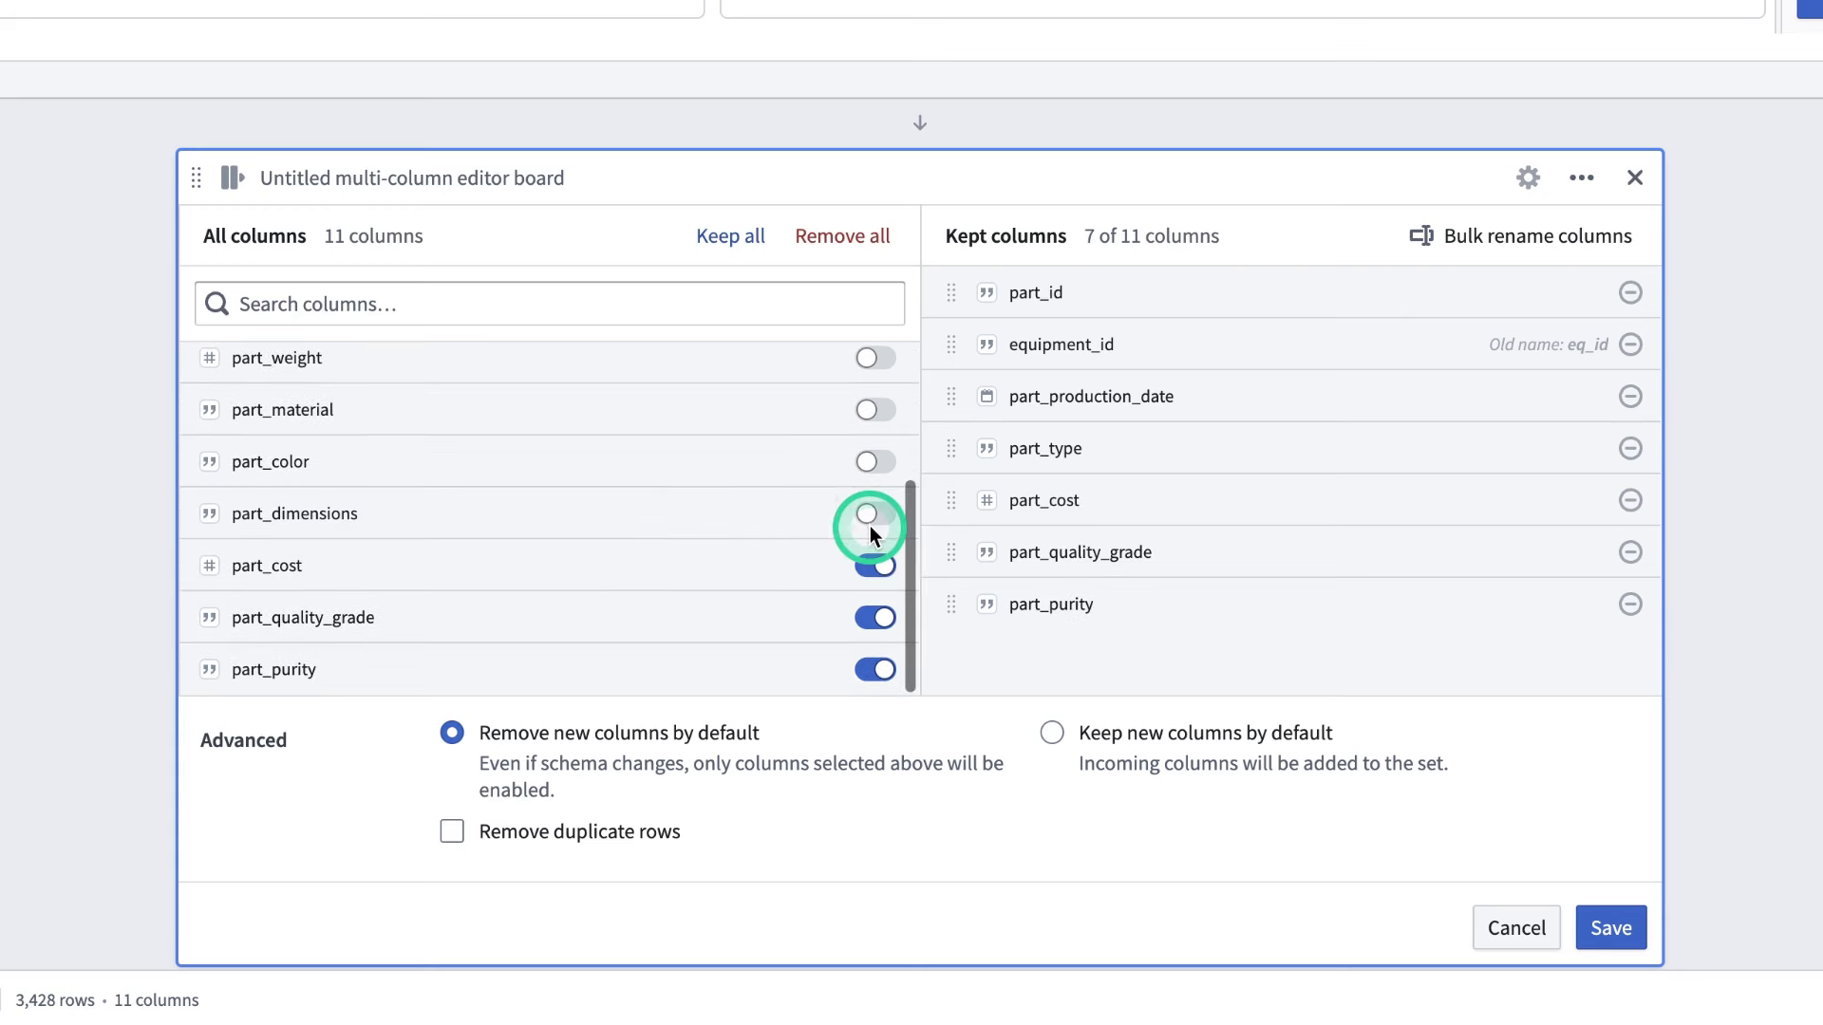
click(872, 566)
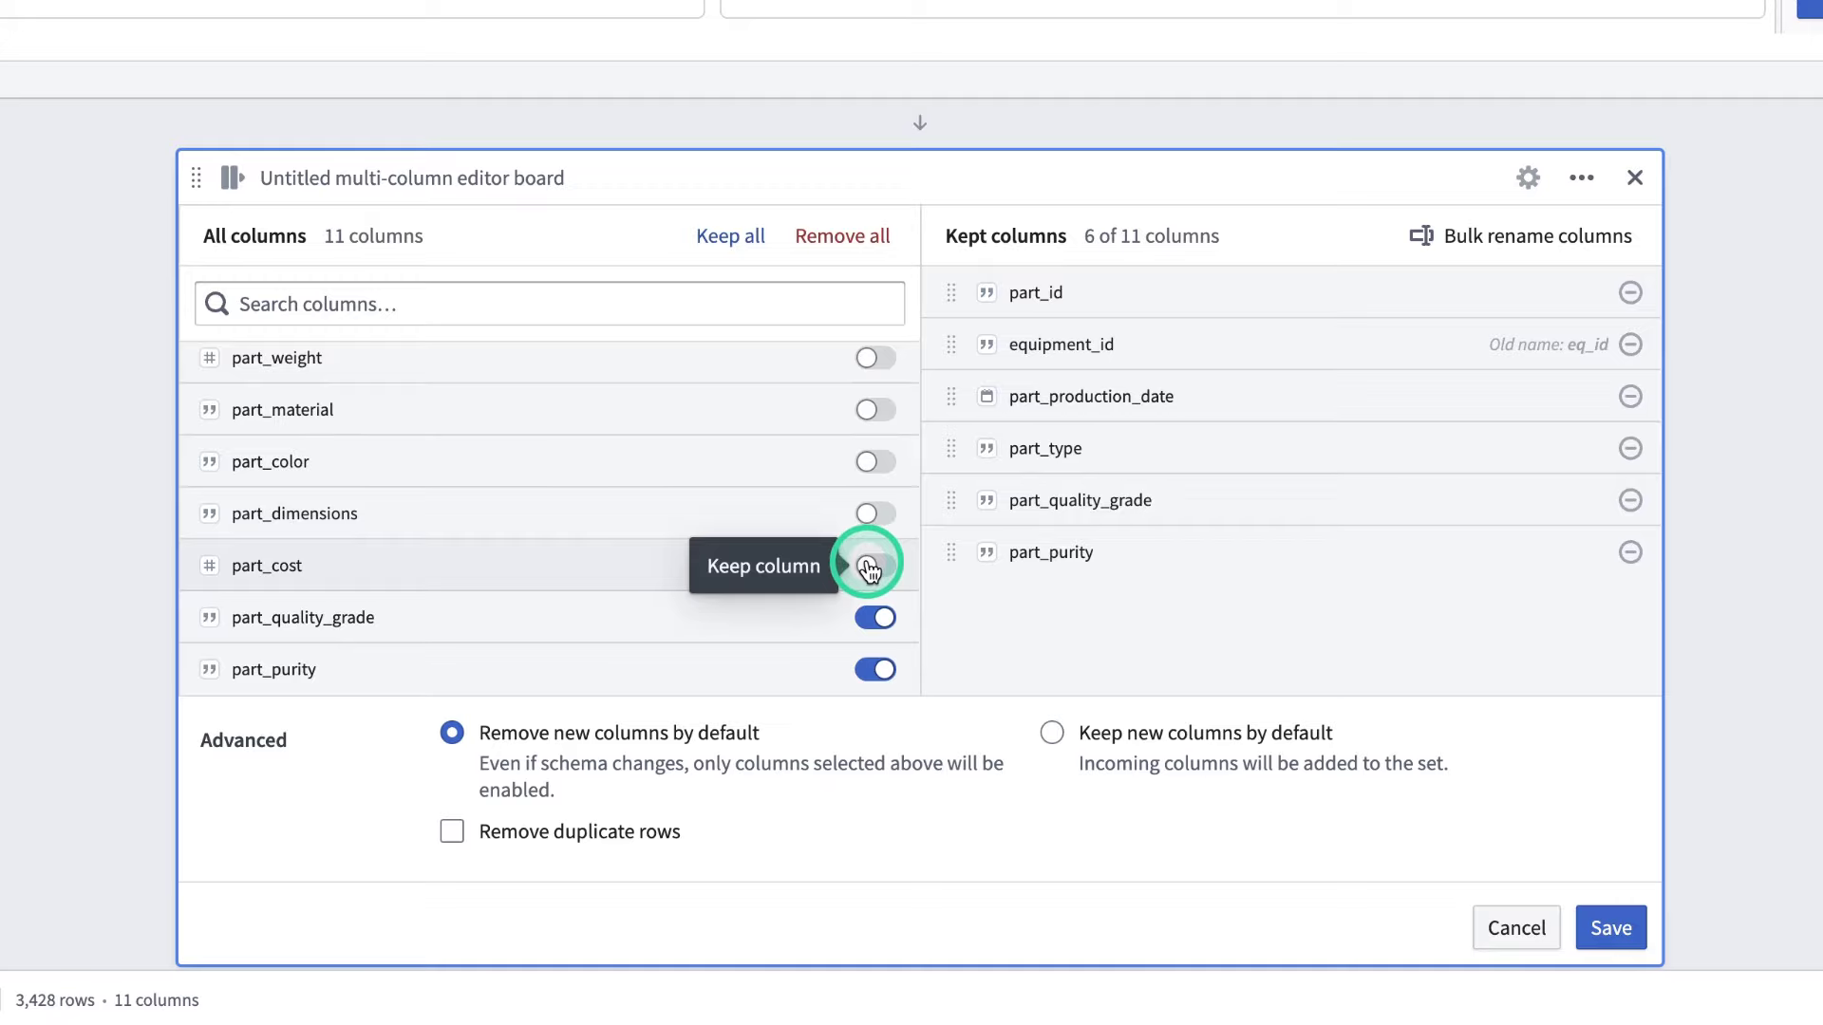
scroll(872, 568, down, 1)
click(869, 584)
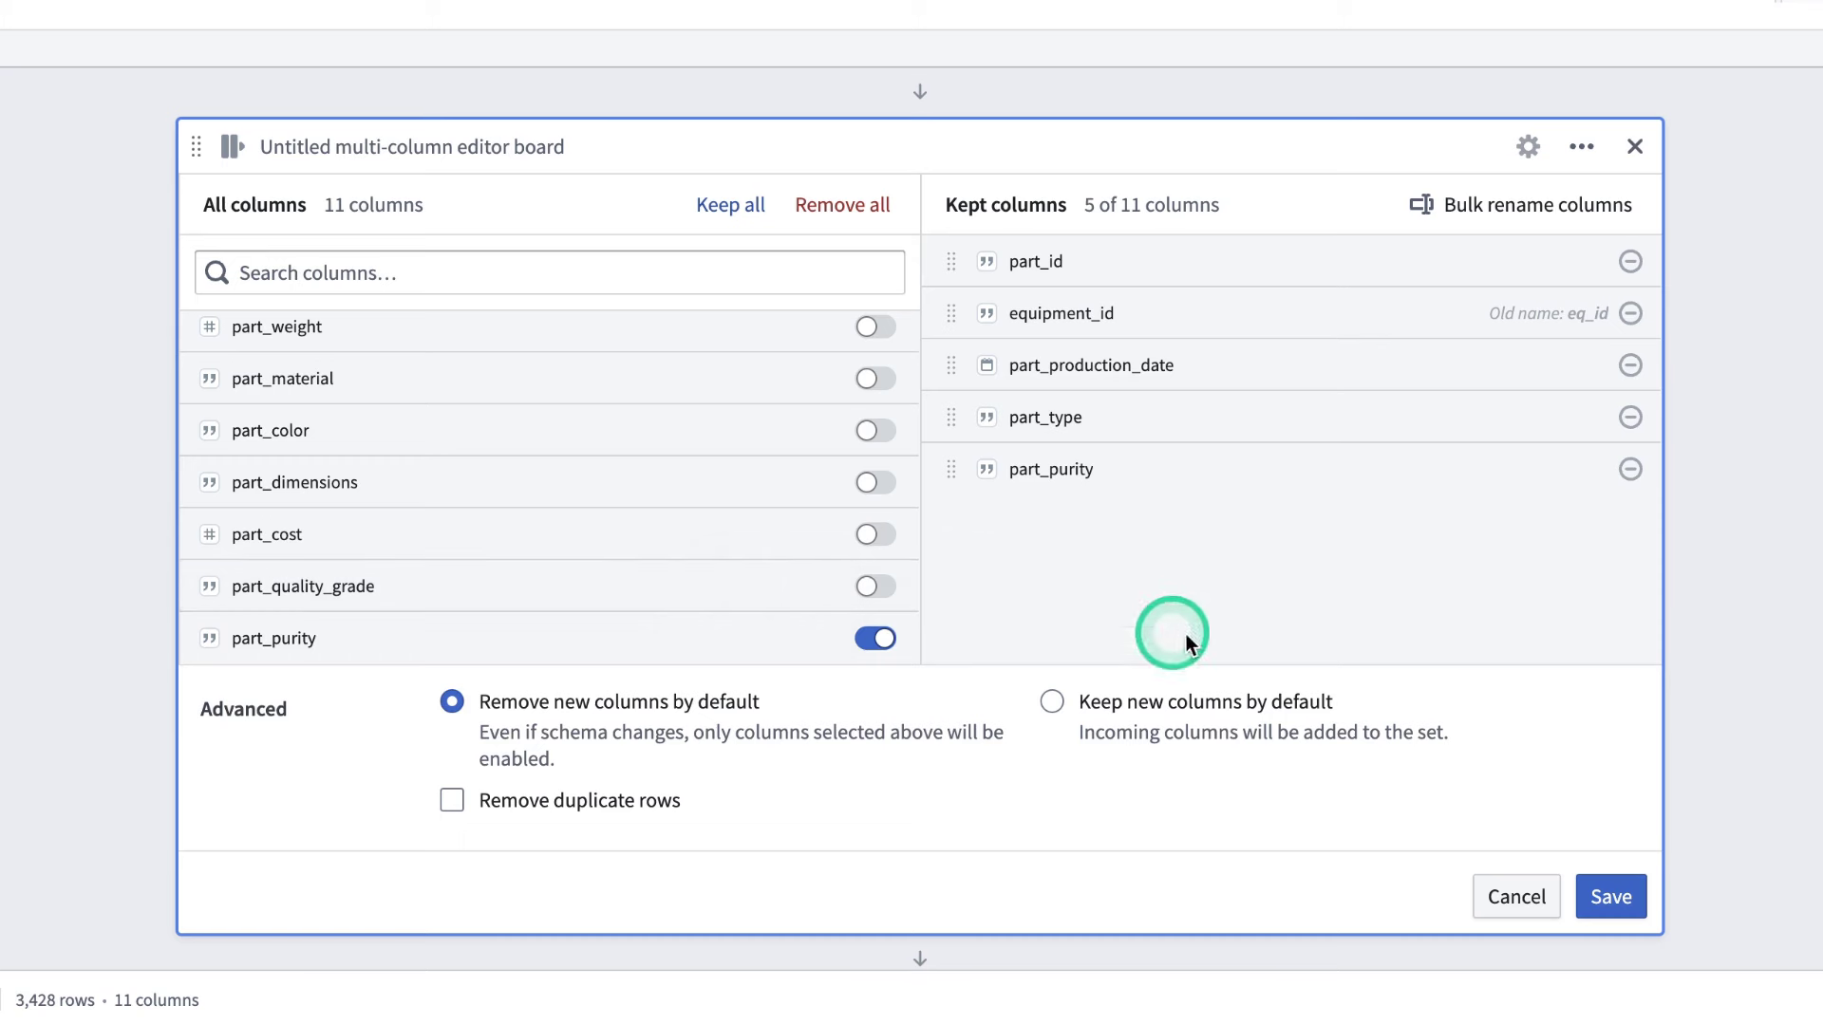
- Save the column editor board and preview its five-column output
click(1609, 897)
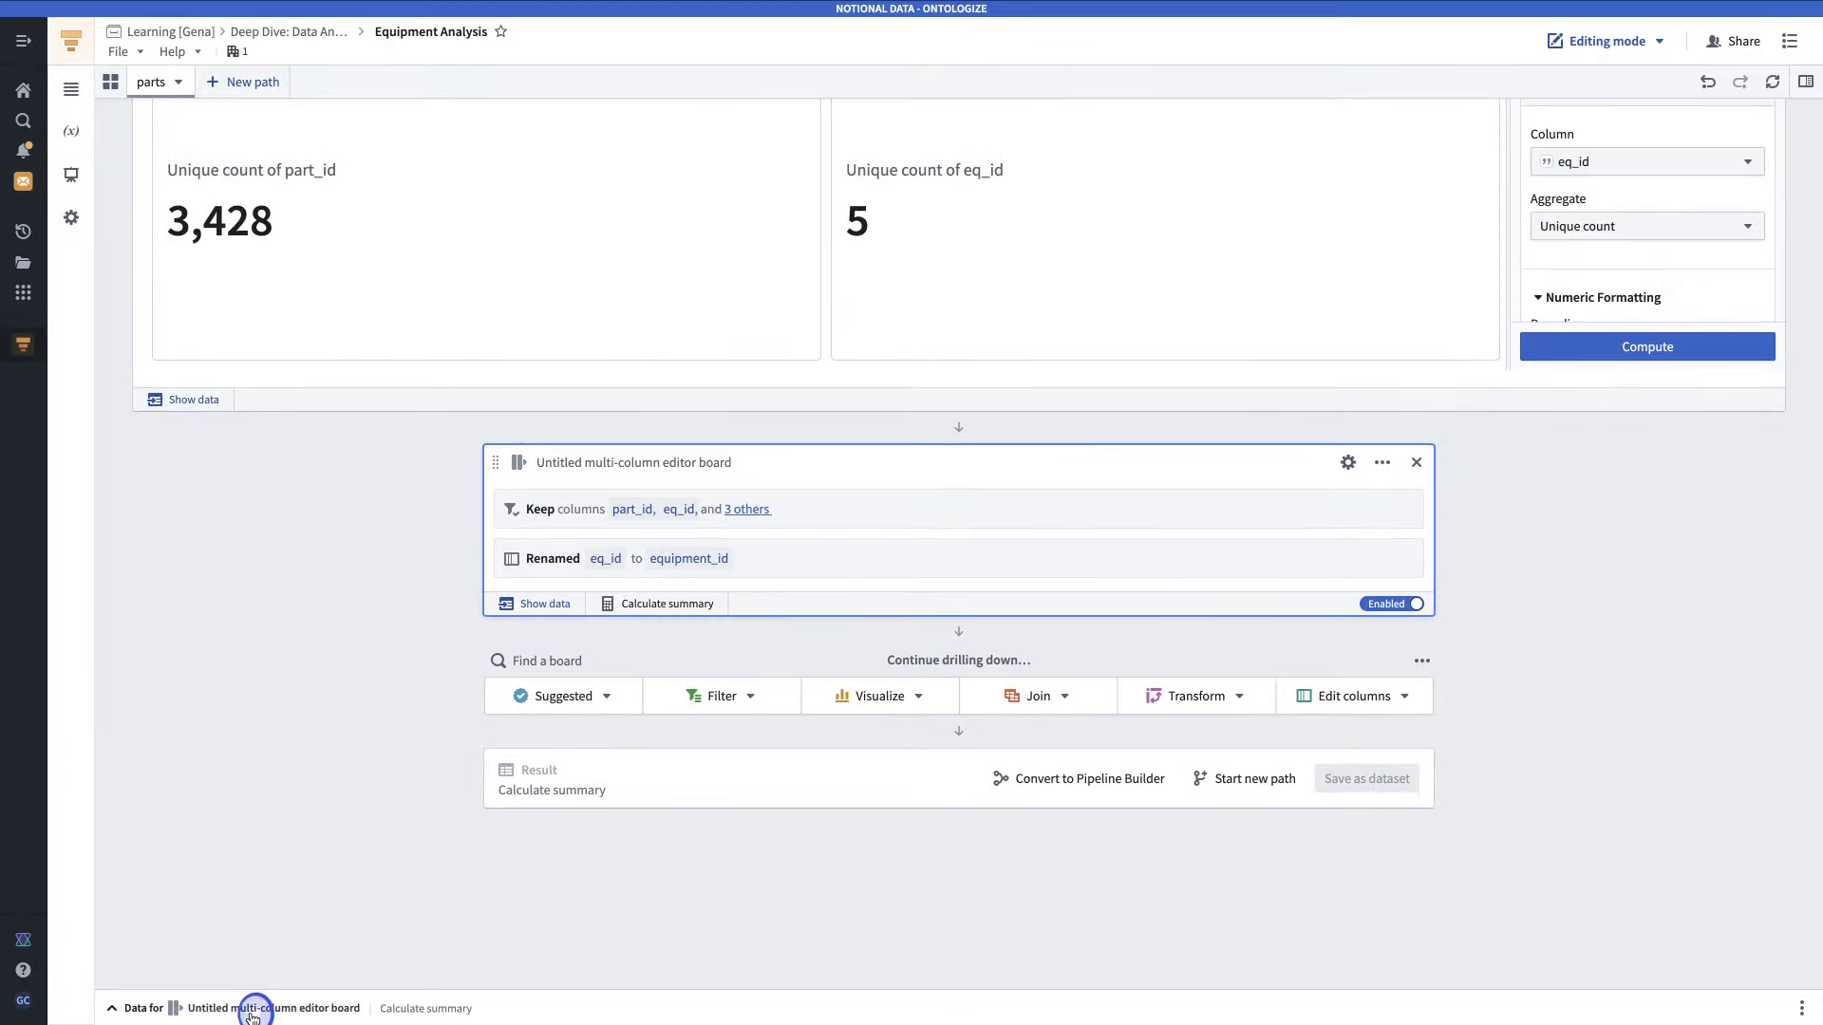
click(252, 1012)
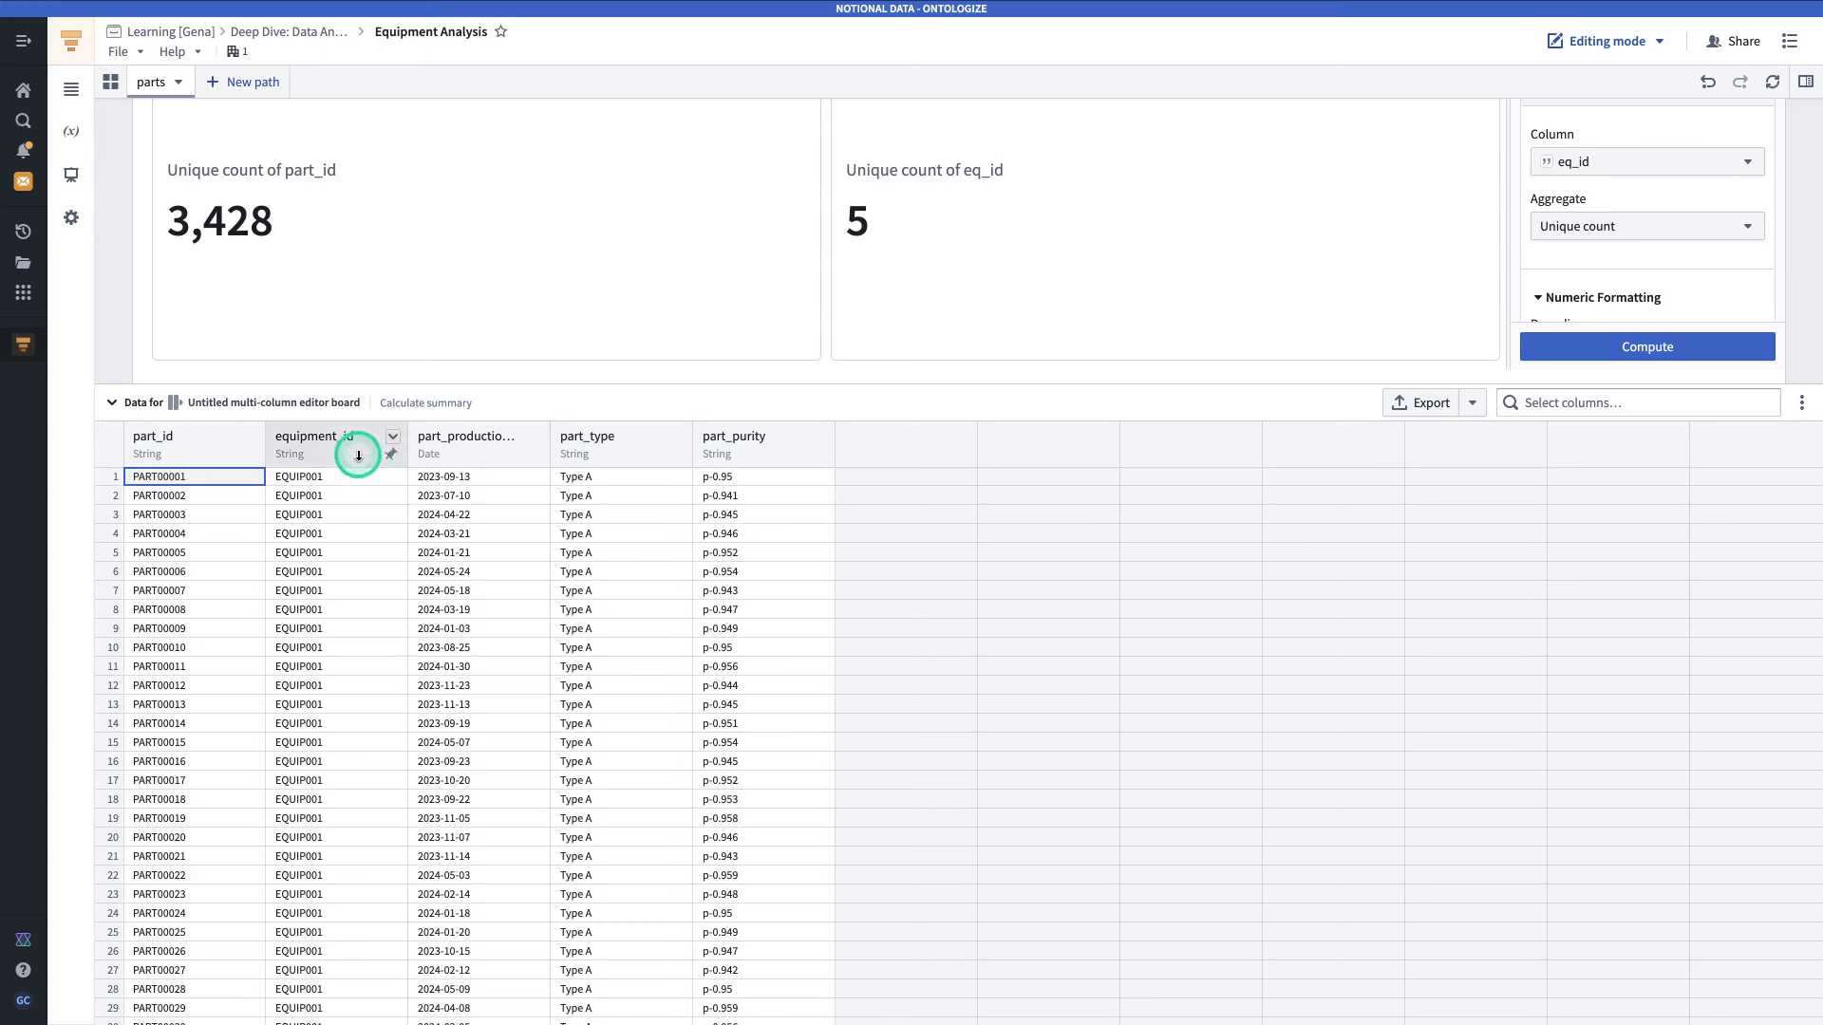
click(112, 402)
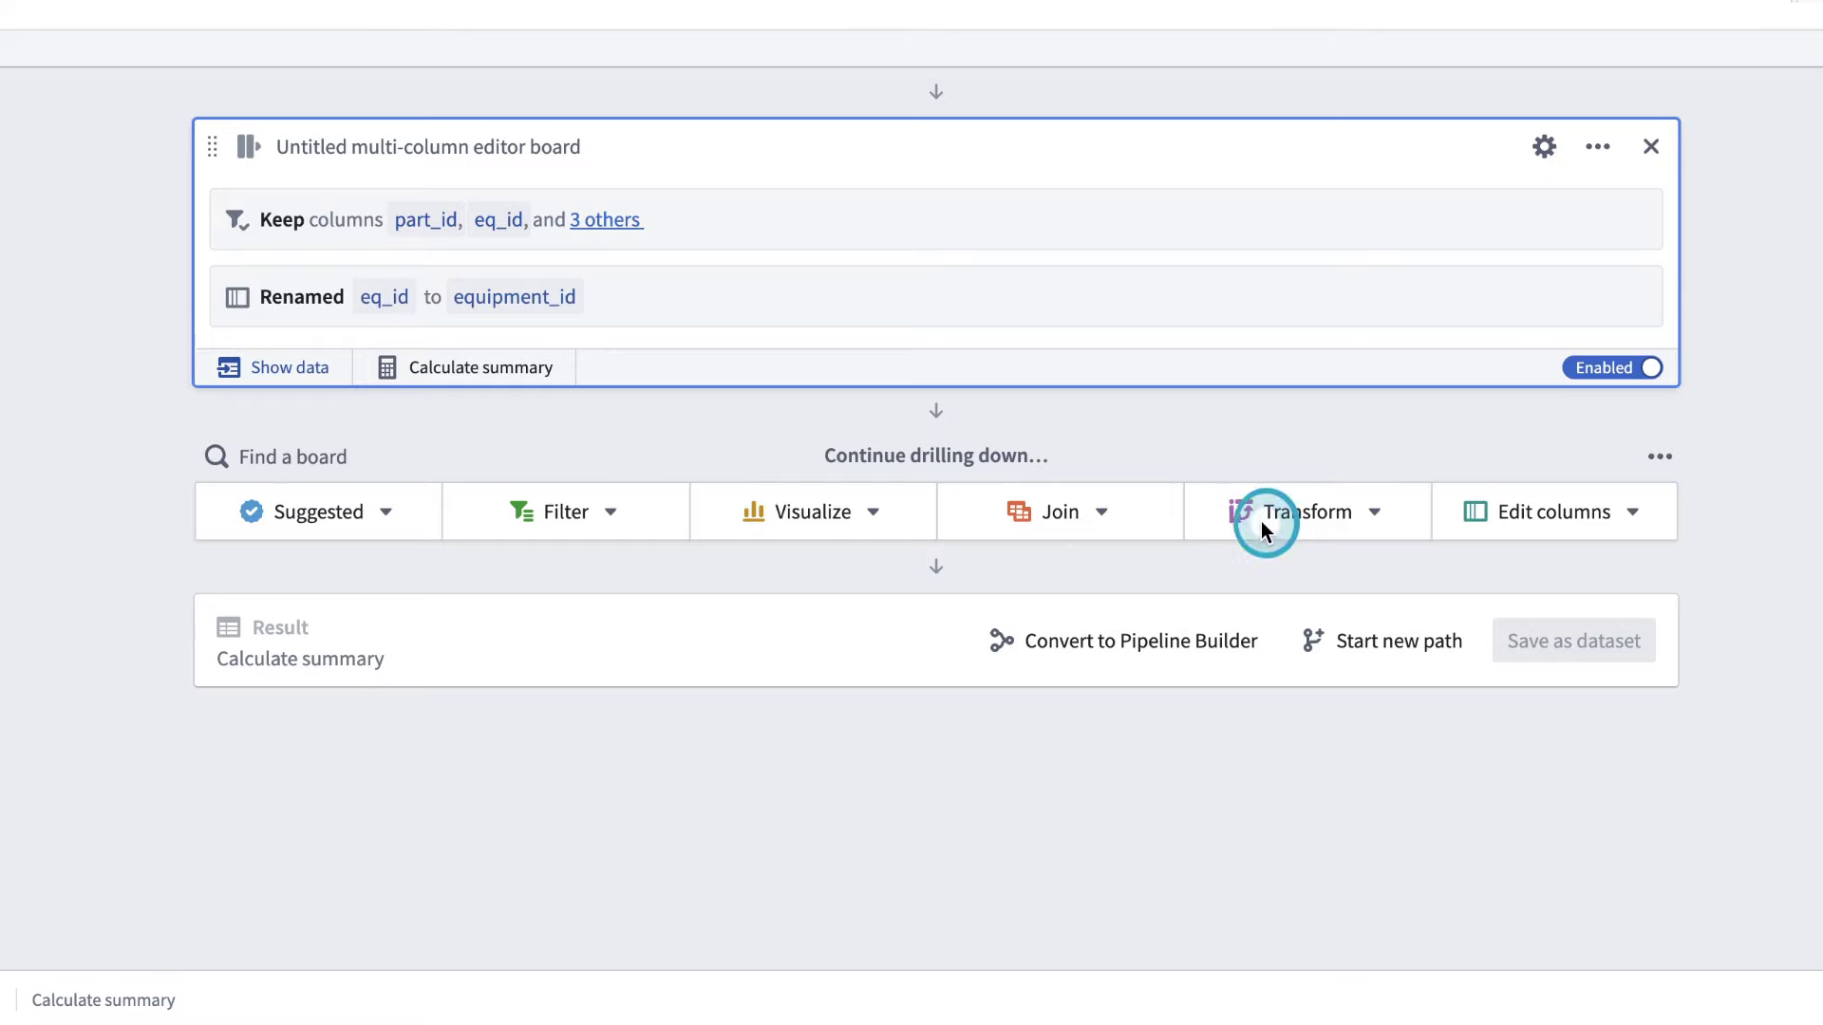
- Add a Find and Replace step on part_purity that strips the 'p-' prefix
click(1282, 524)
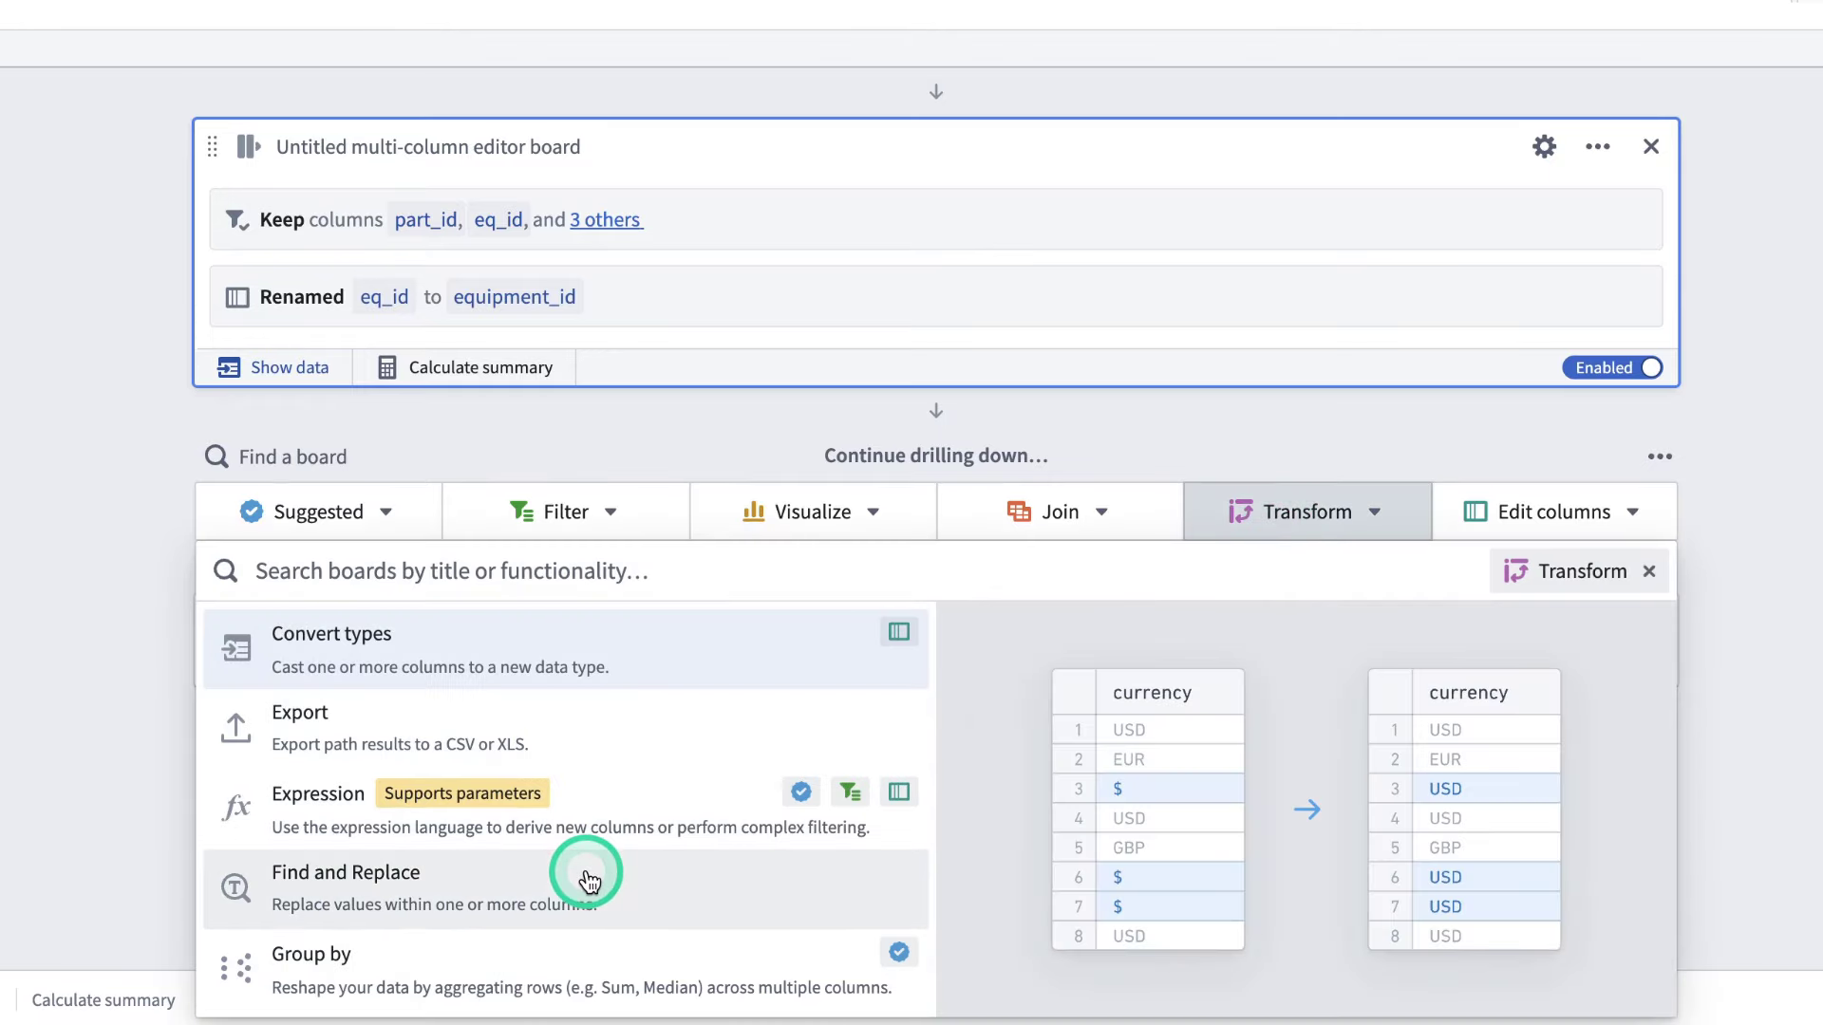
click(587, 881)
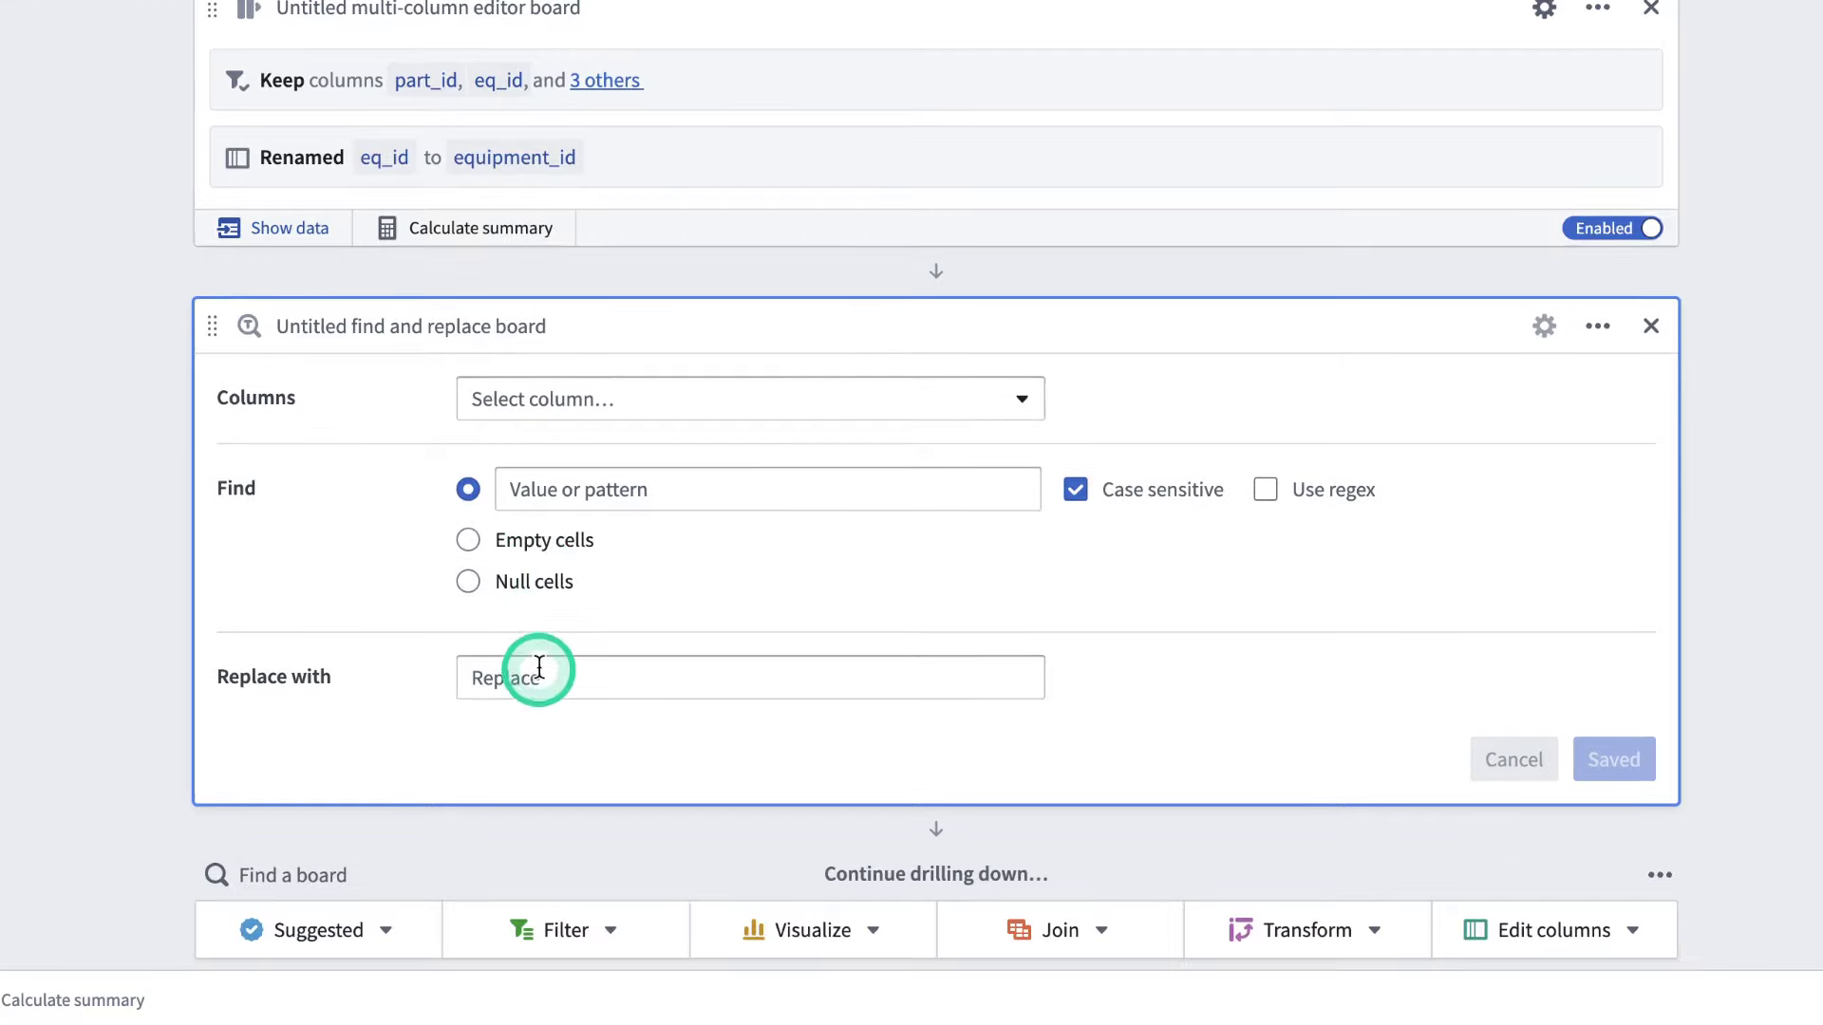
click(587, 399)
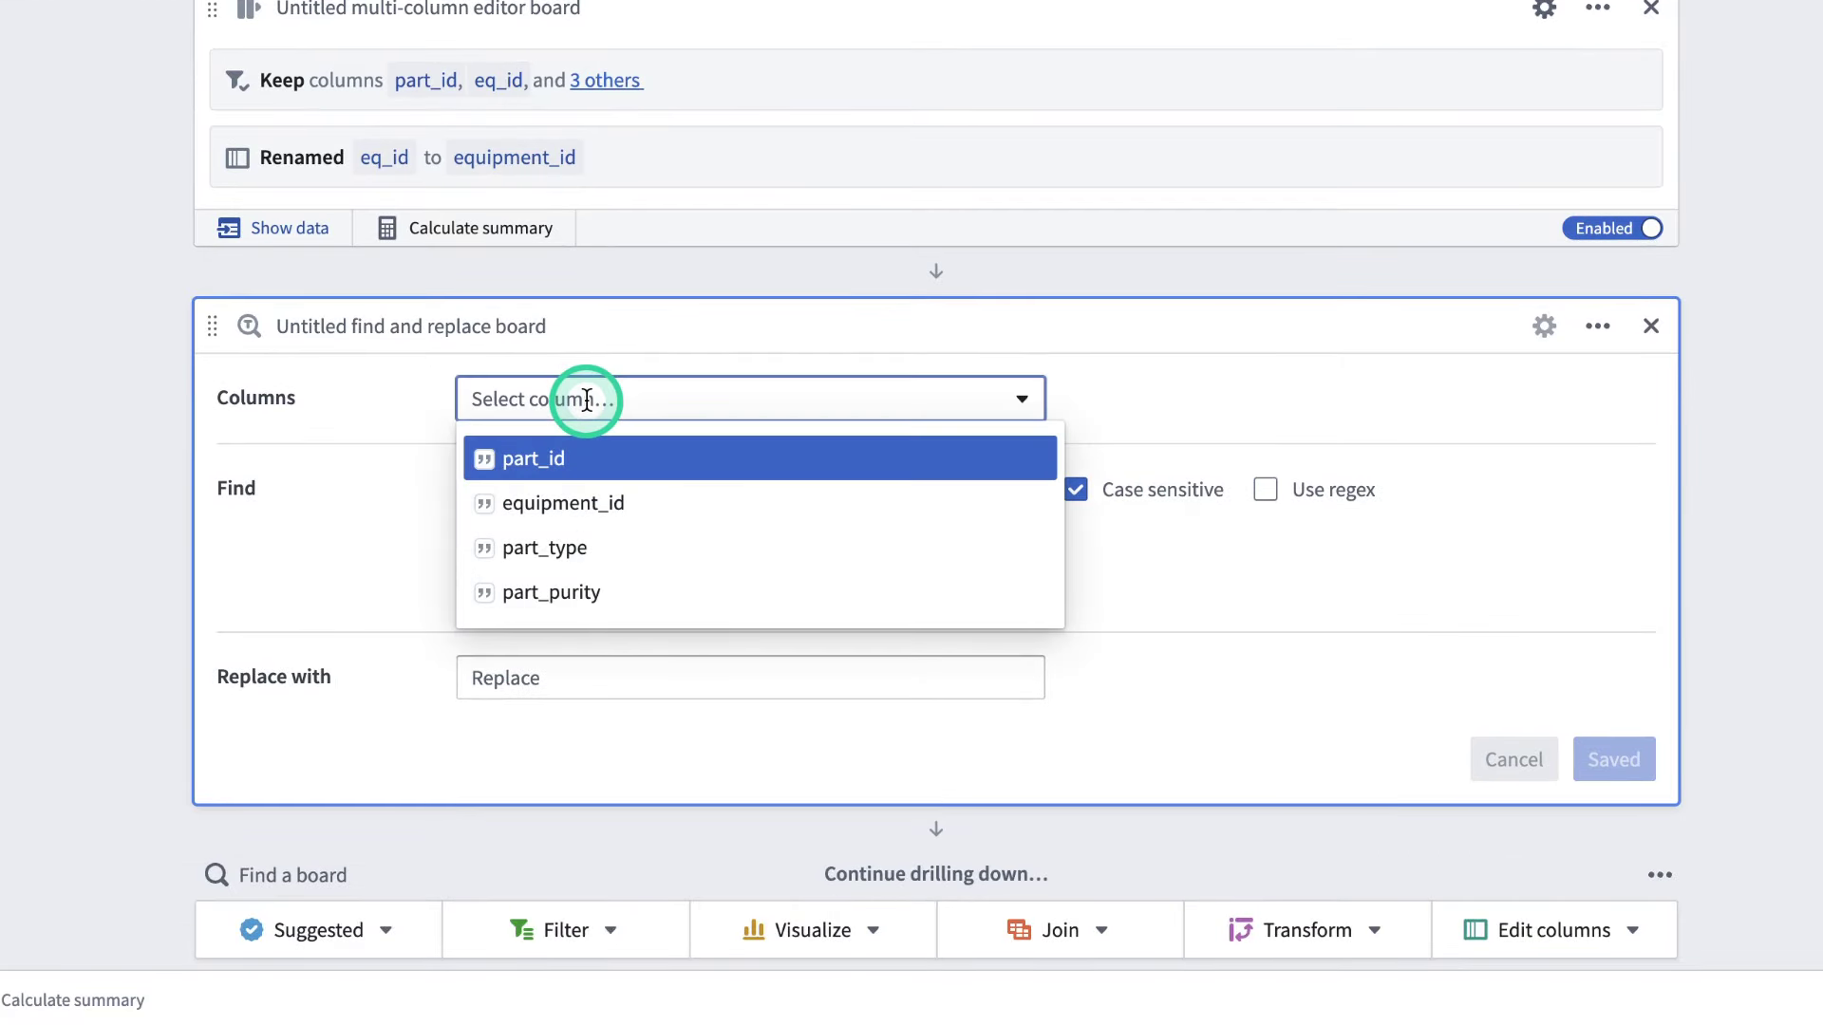
click(583, 596)
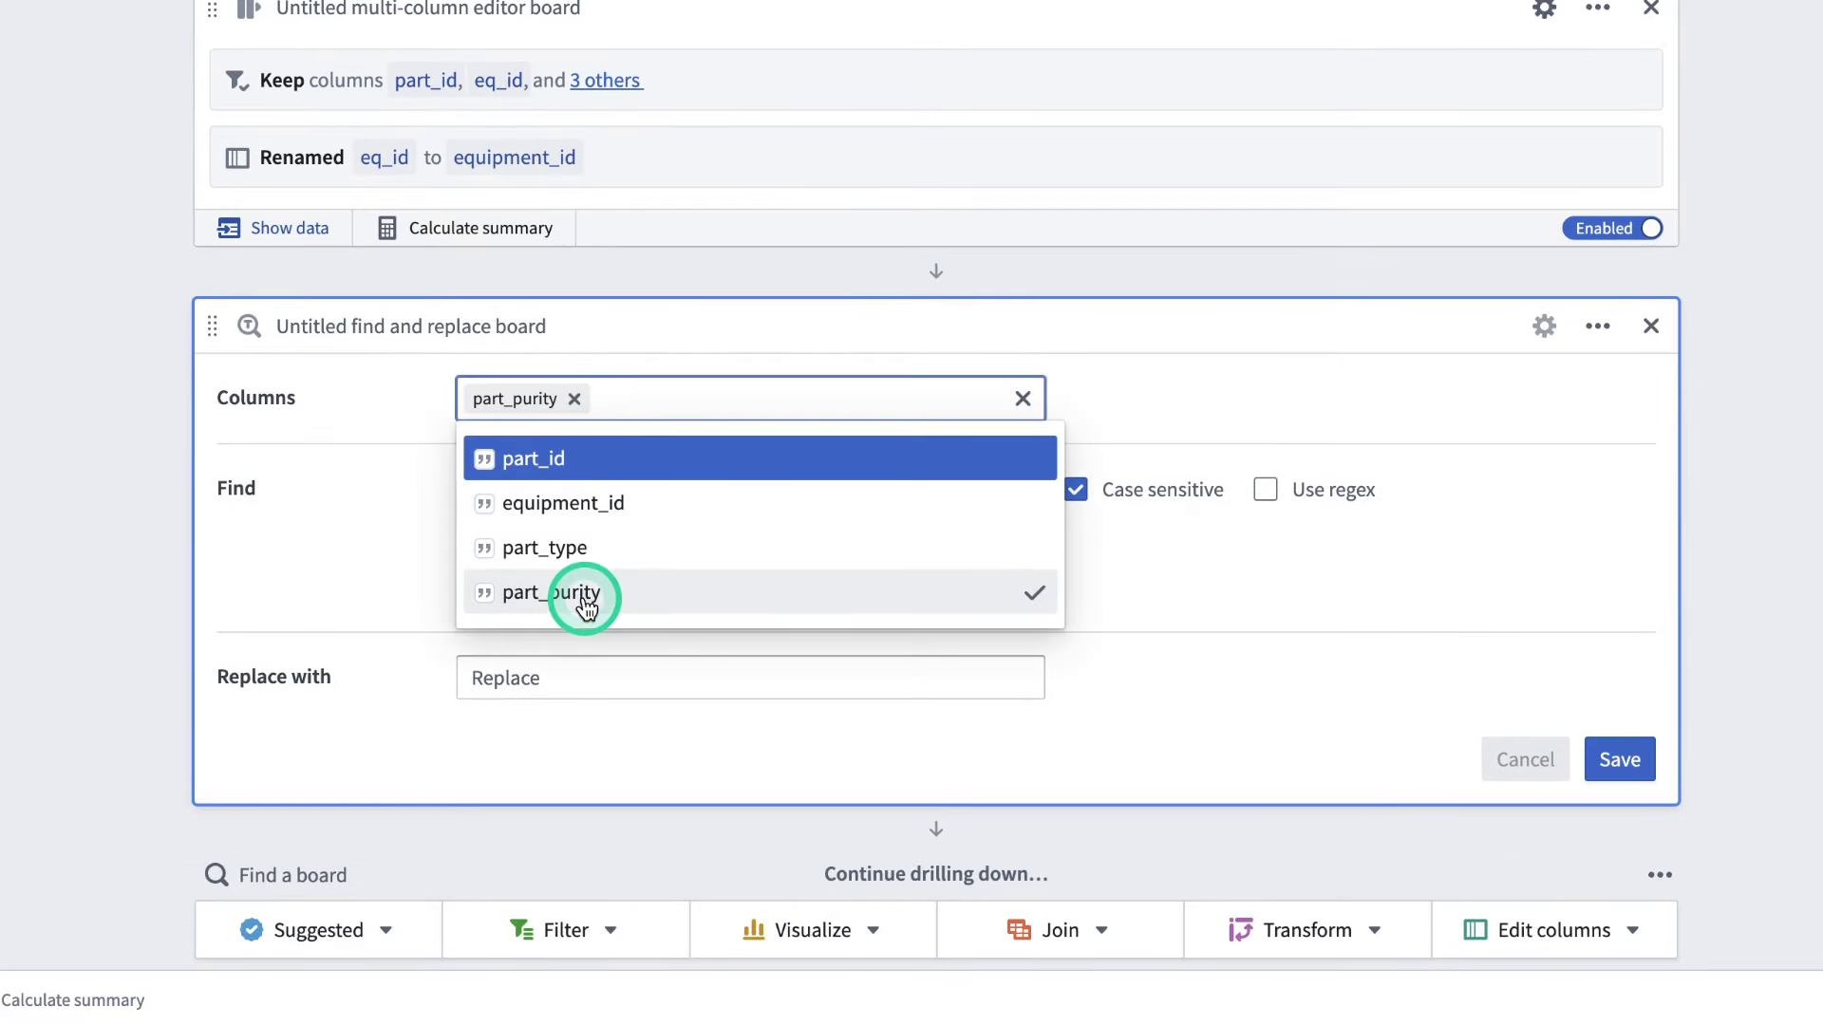
click(1239, 349)
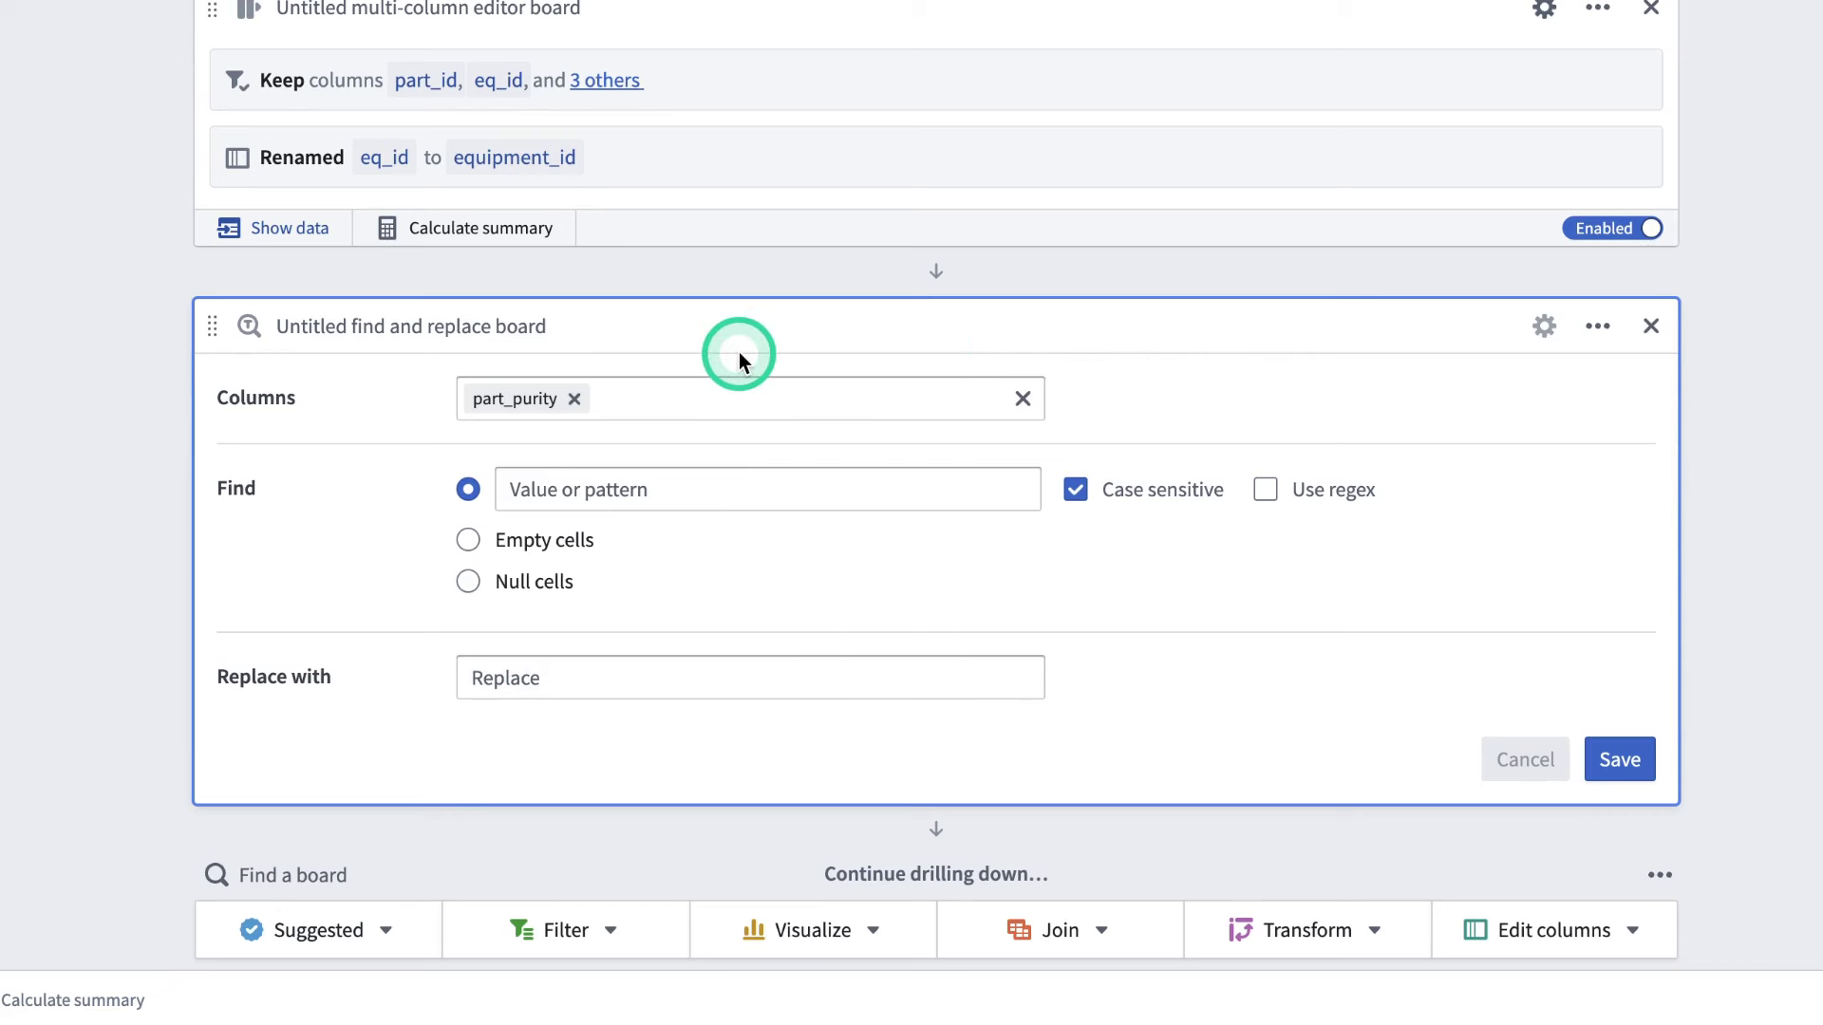
click(643, 487)
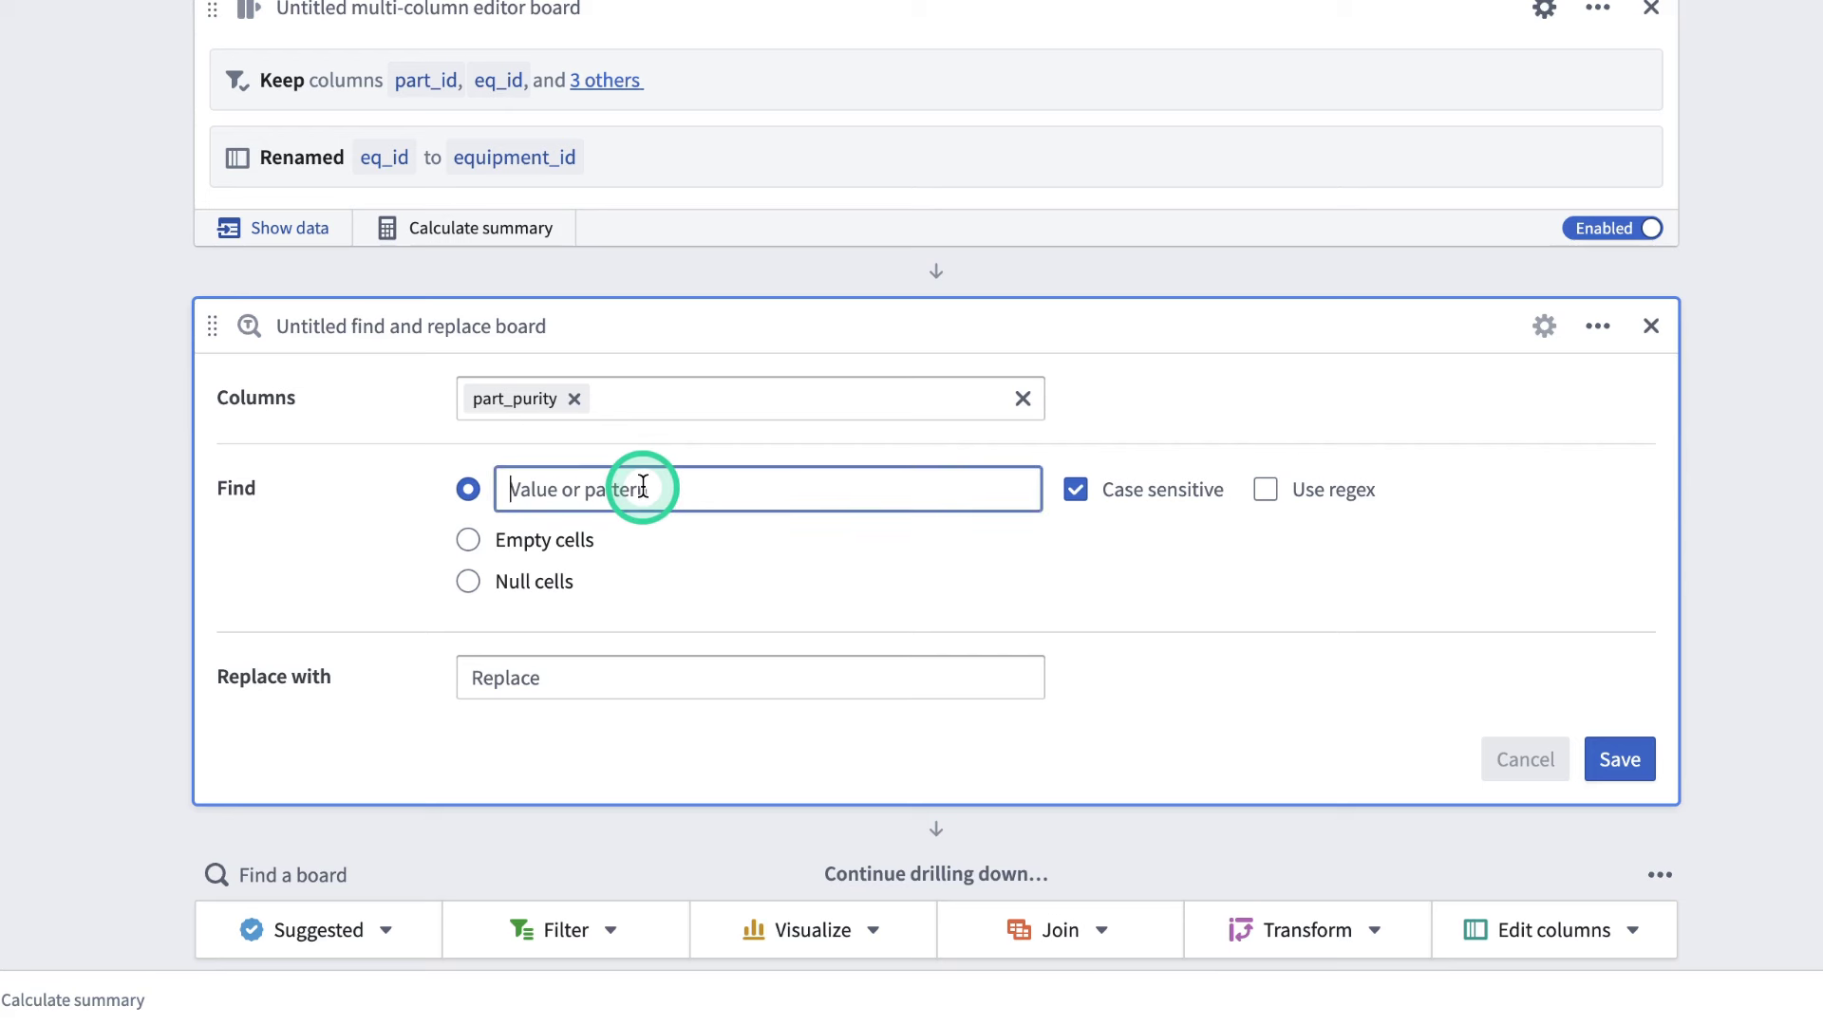
text(p-)
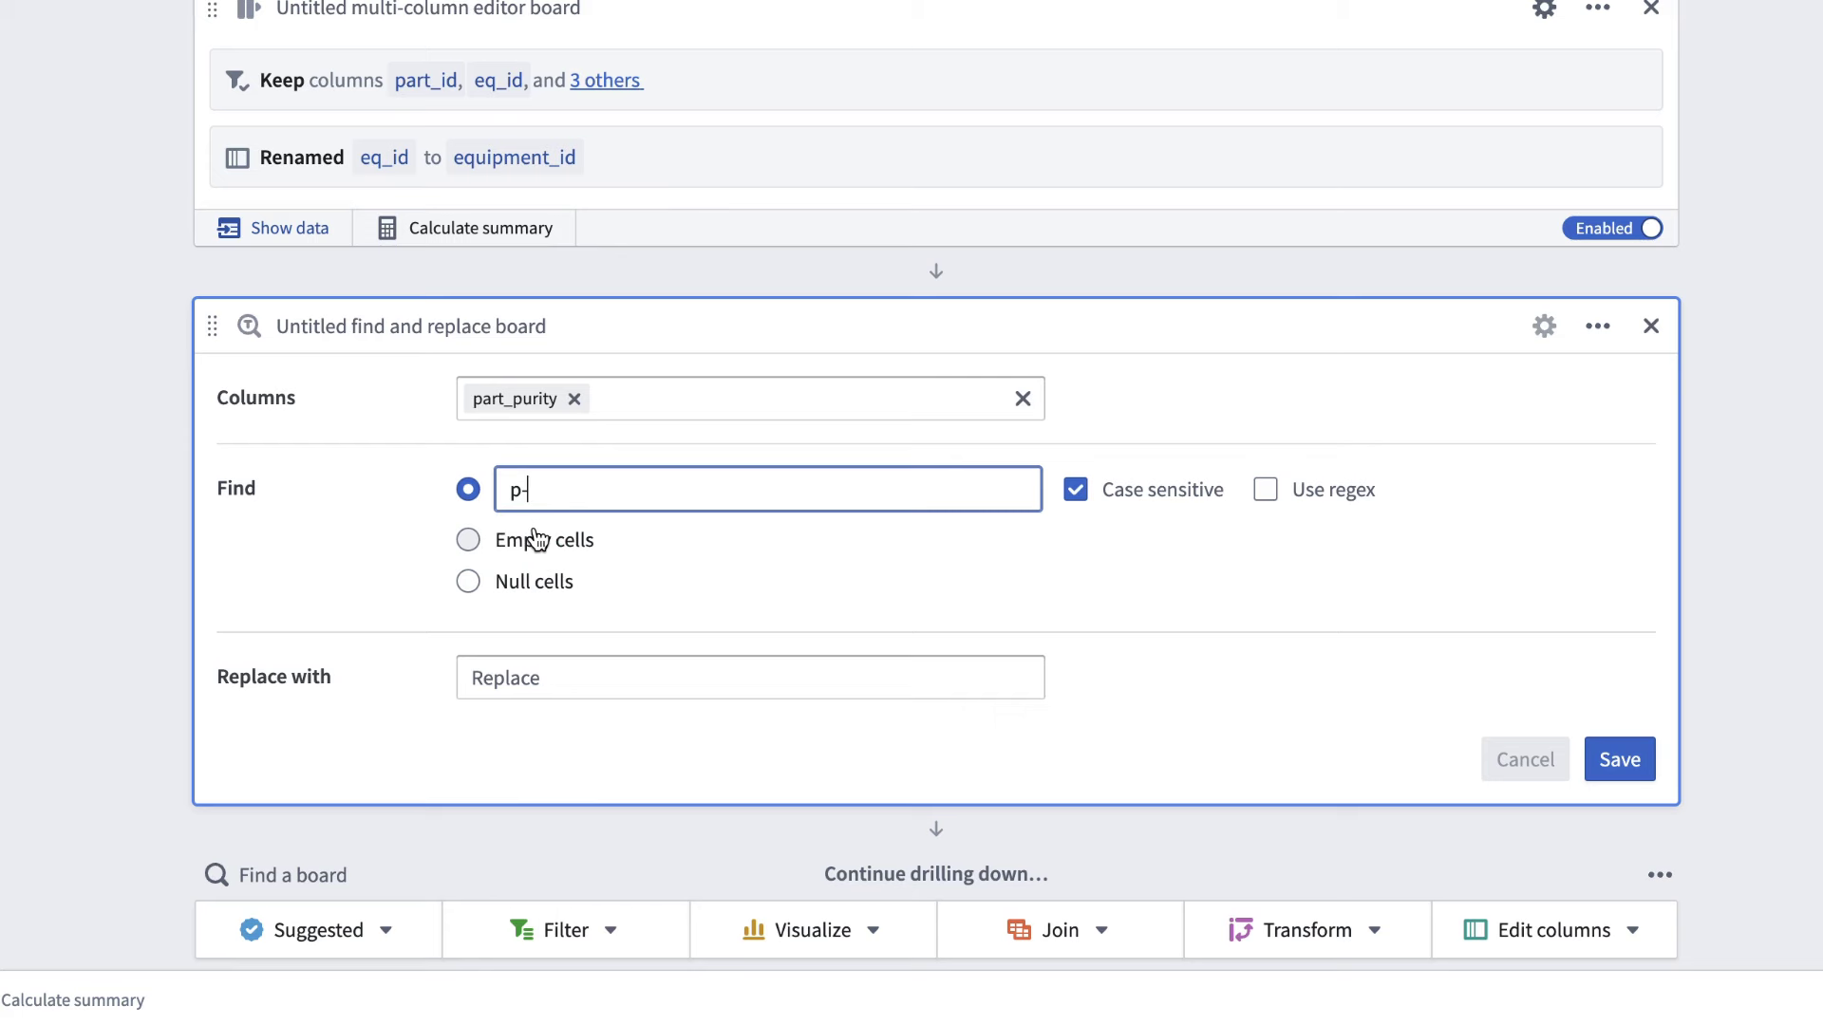
click(1620, 759)
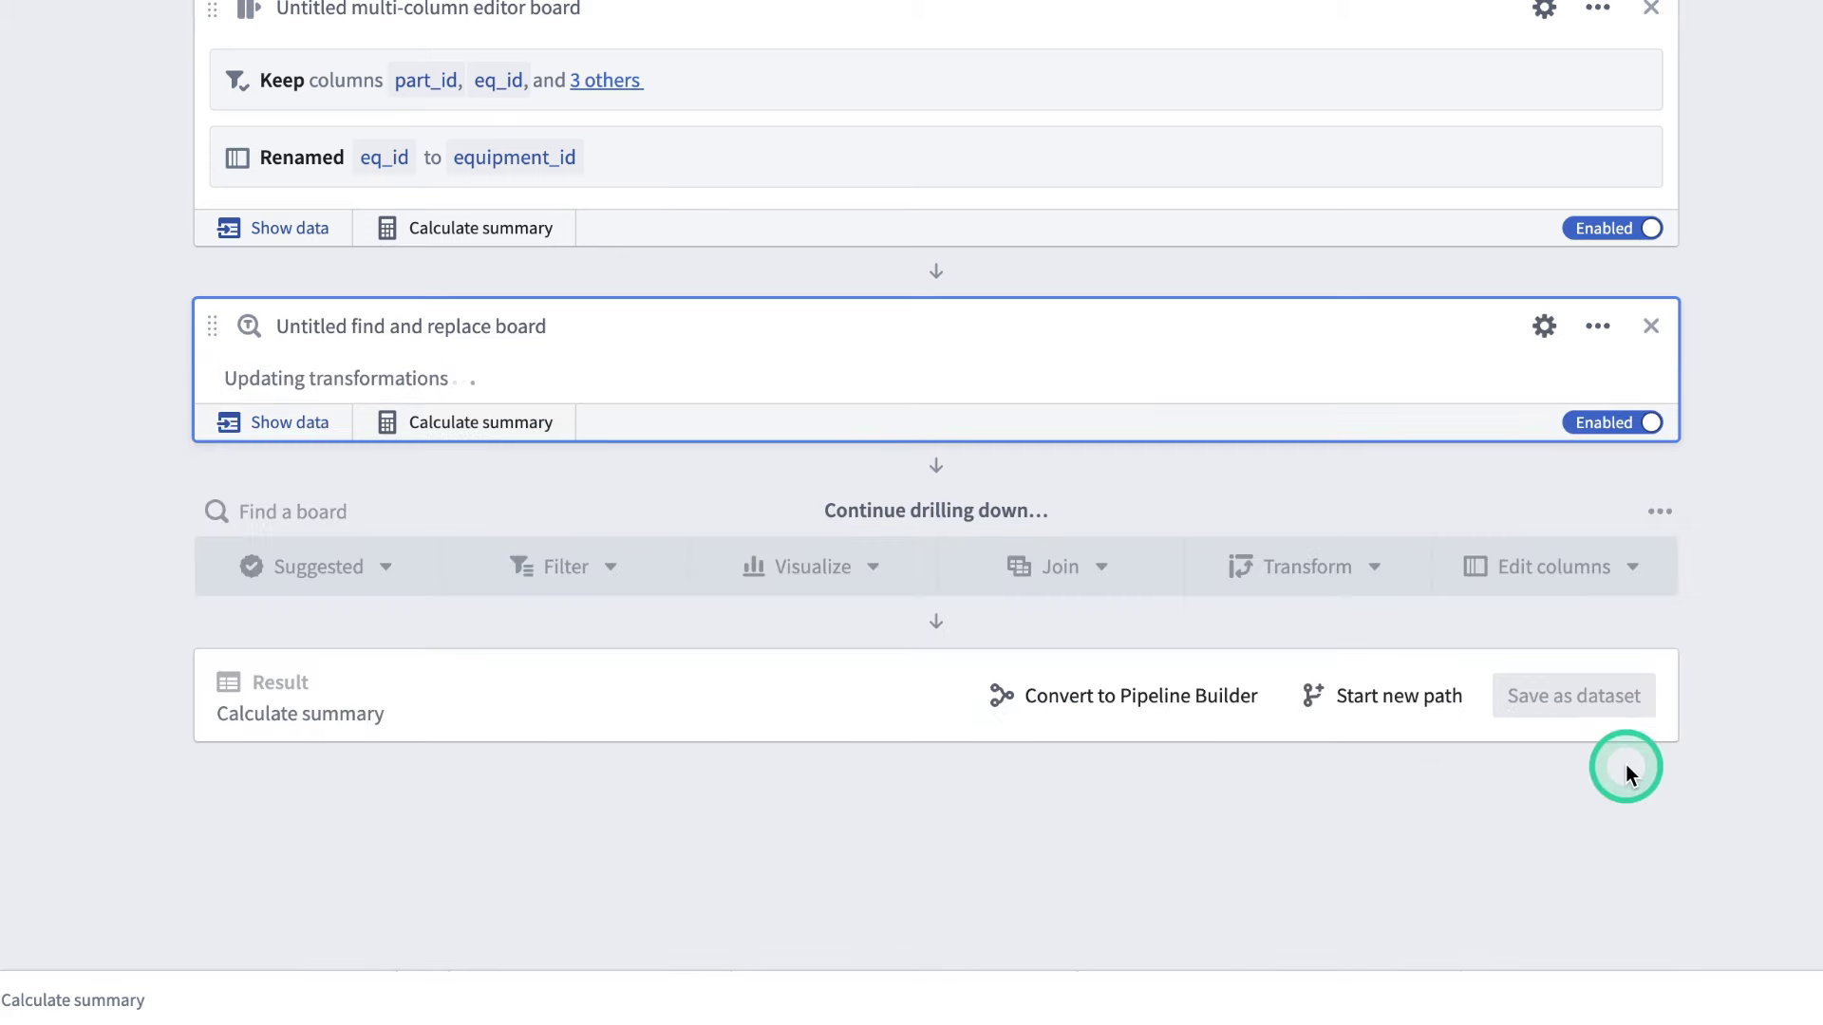
- Preview the data to confirm part_purity values now read like 0.95
scroll(415, 415, down, 3)
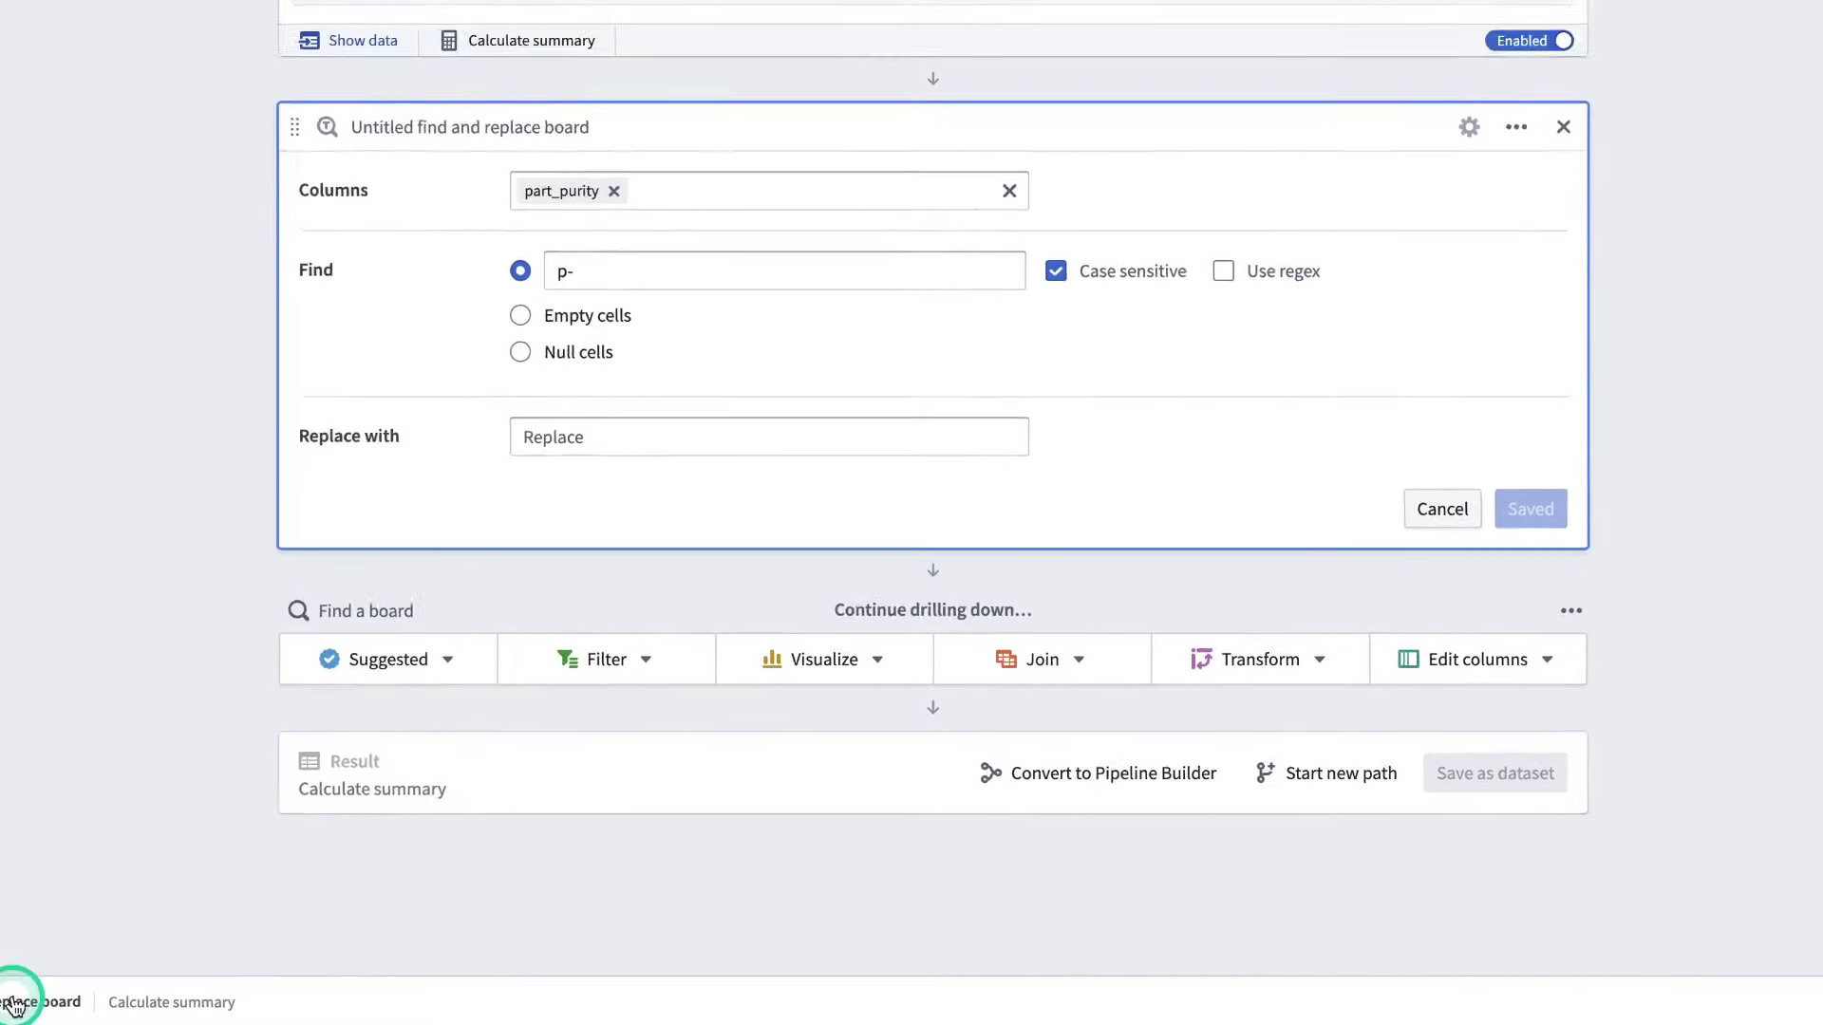
click(0, 999)
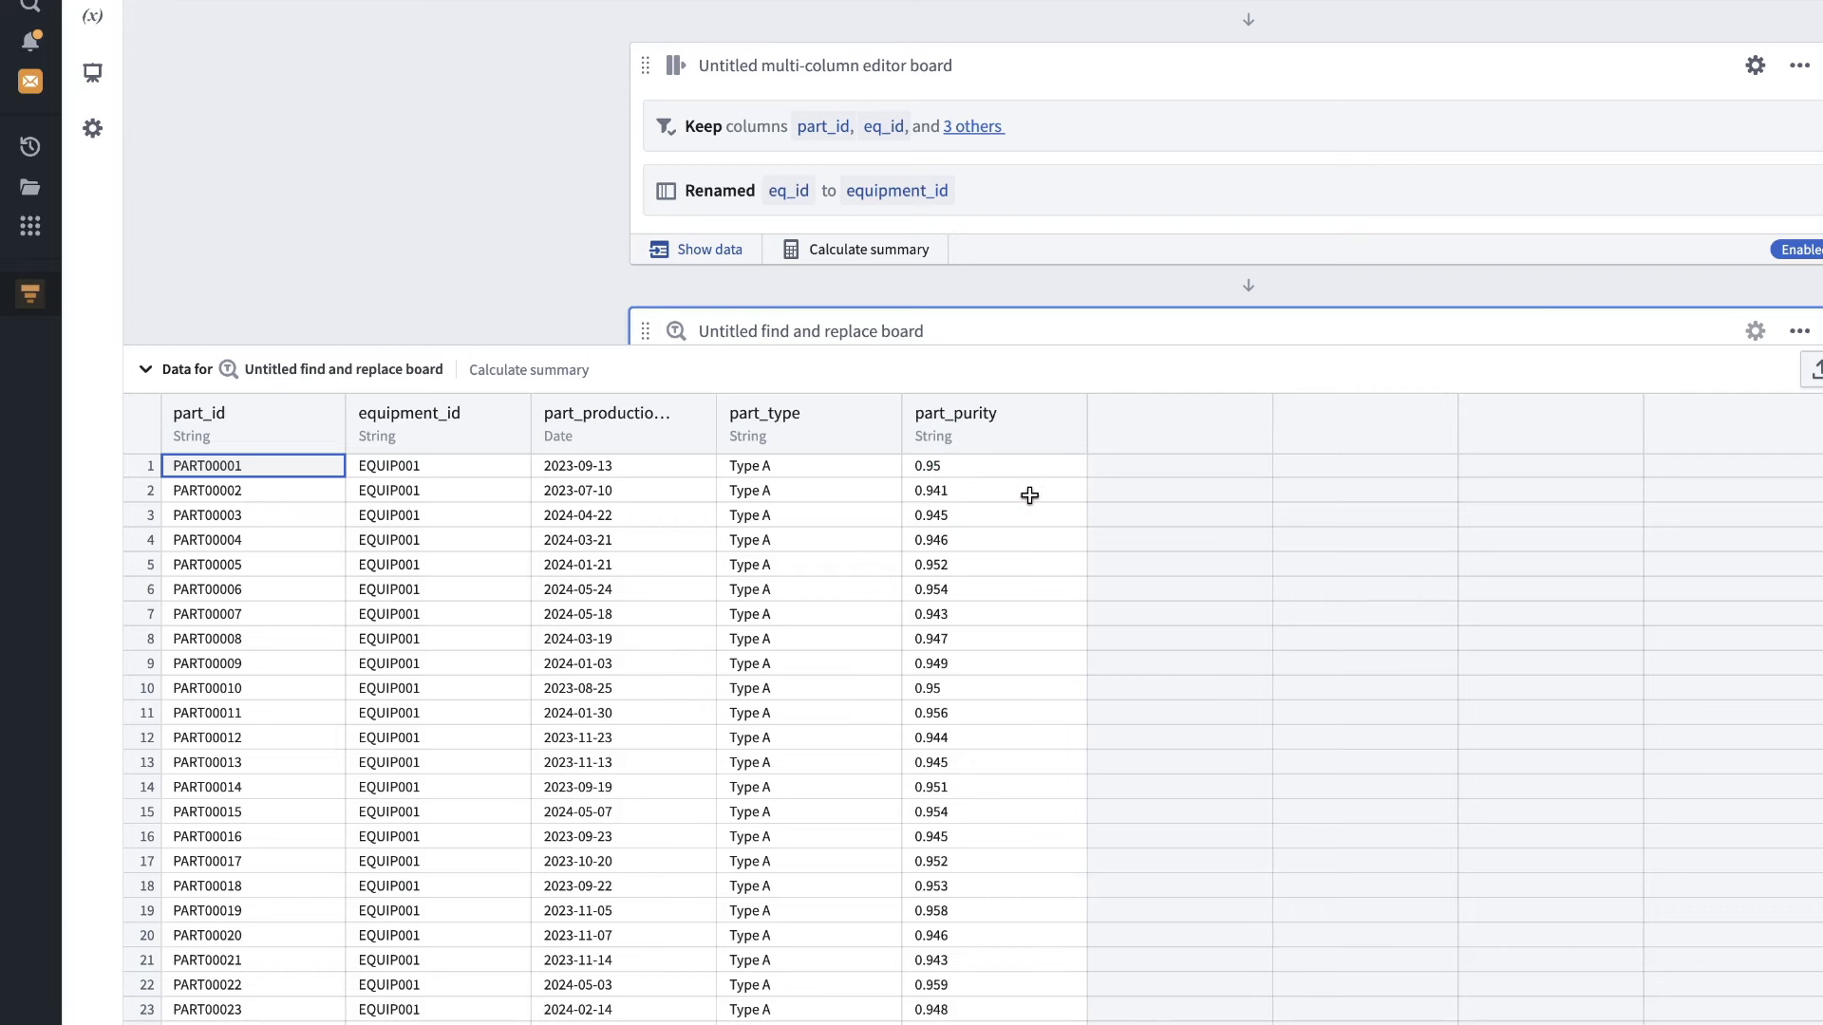
click(148, 370)
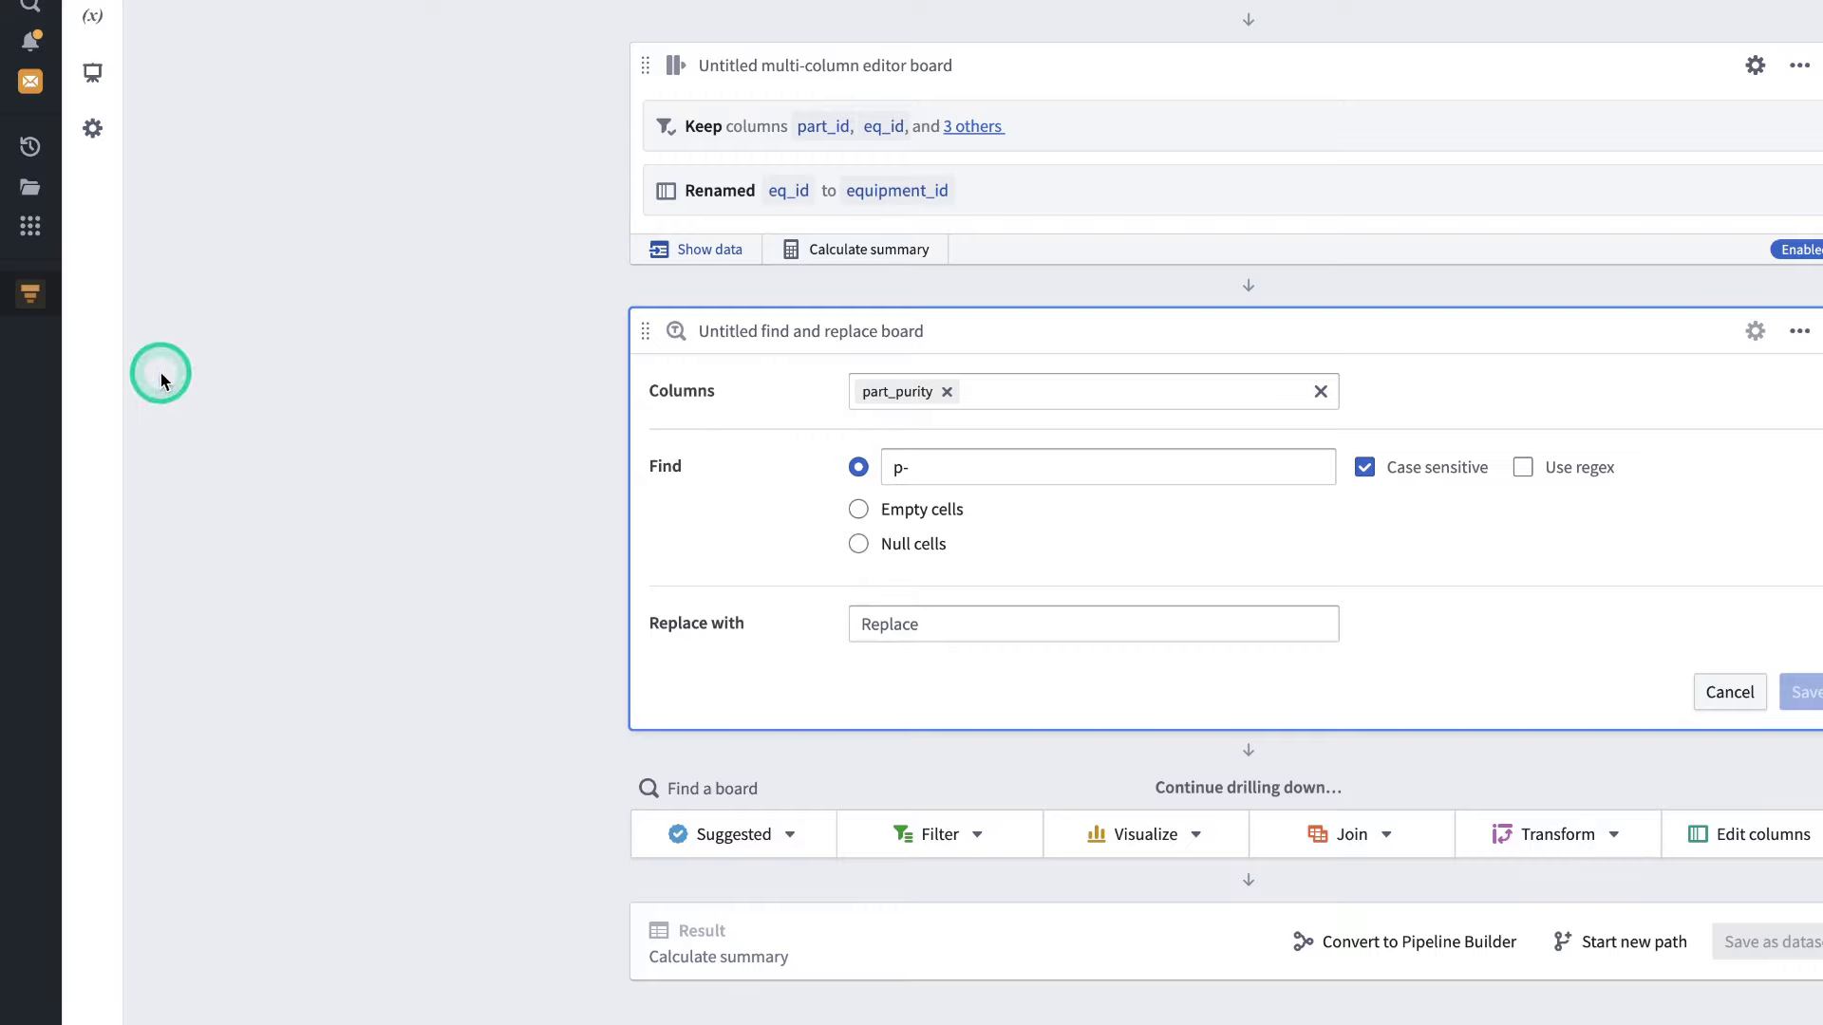
- Add a convert types step changing part_purity from String to Double
click(687, 832)
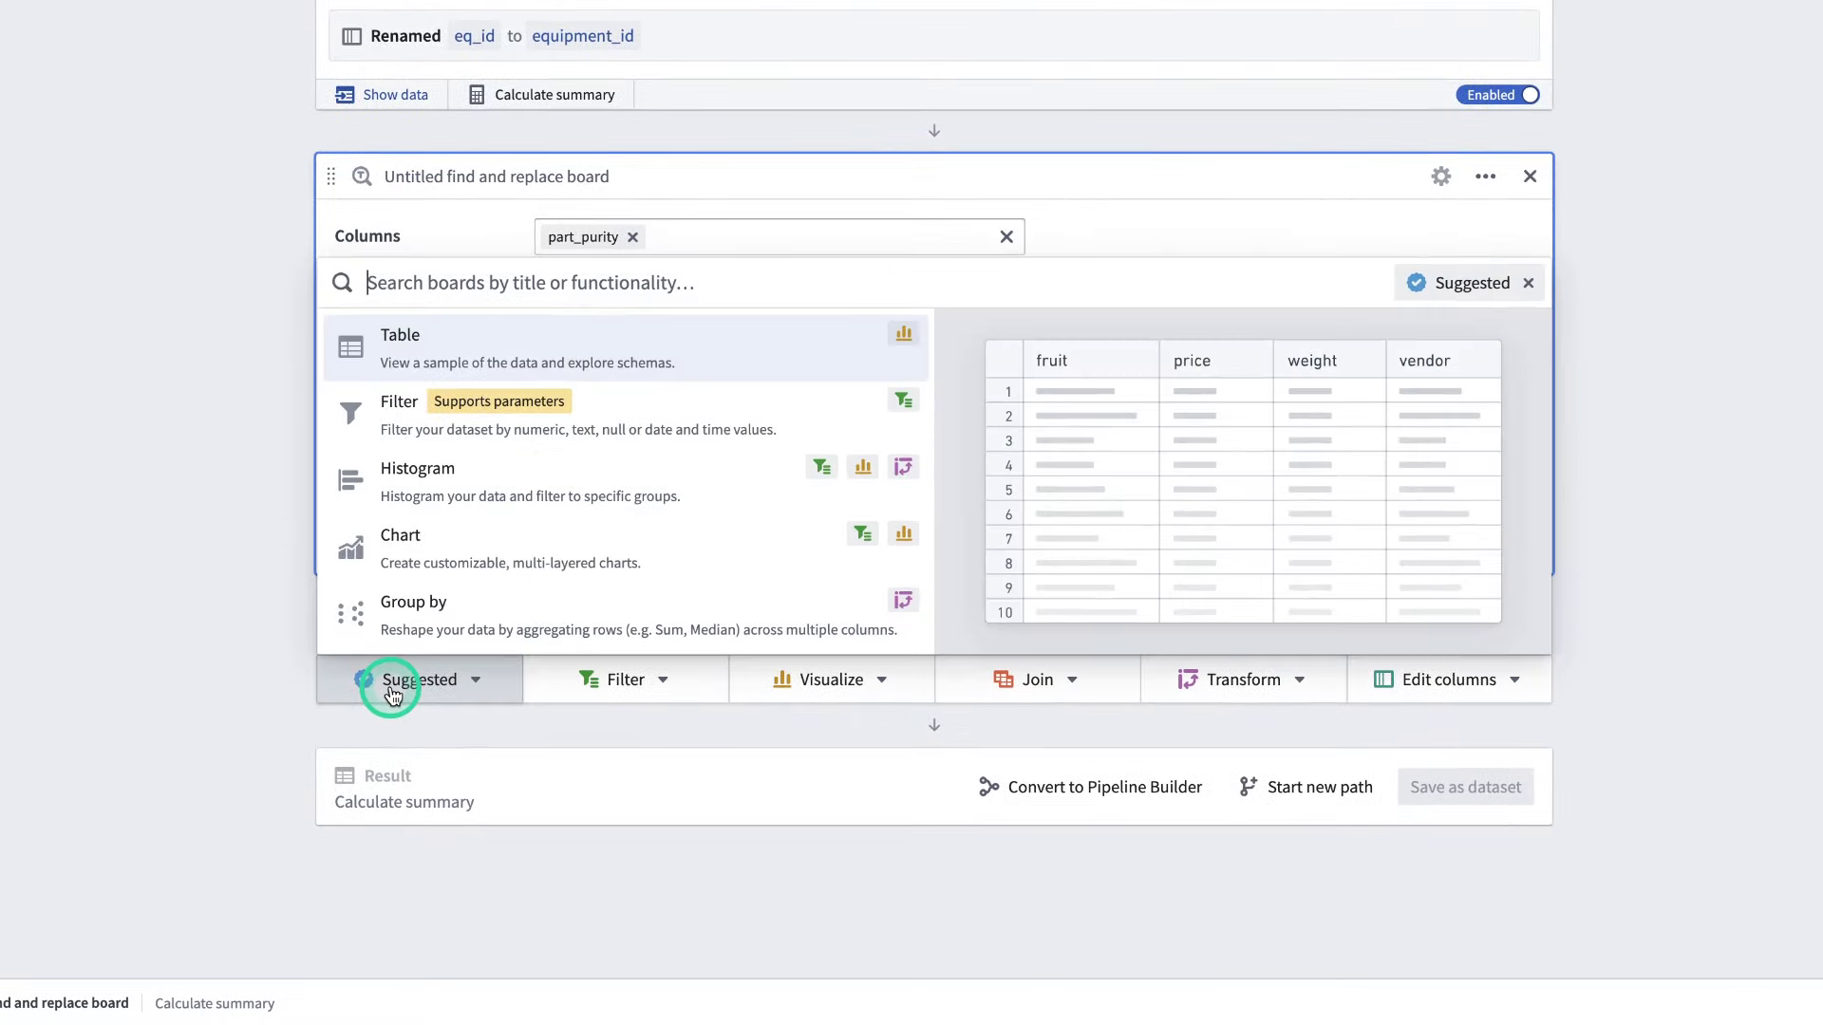
text(conv)
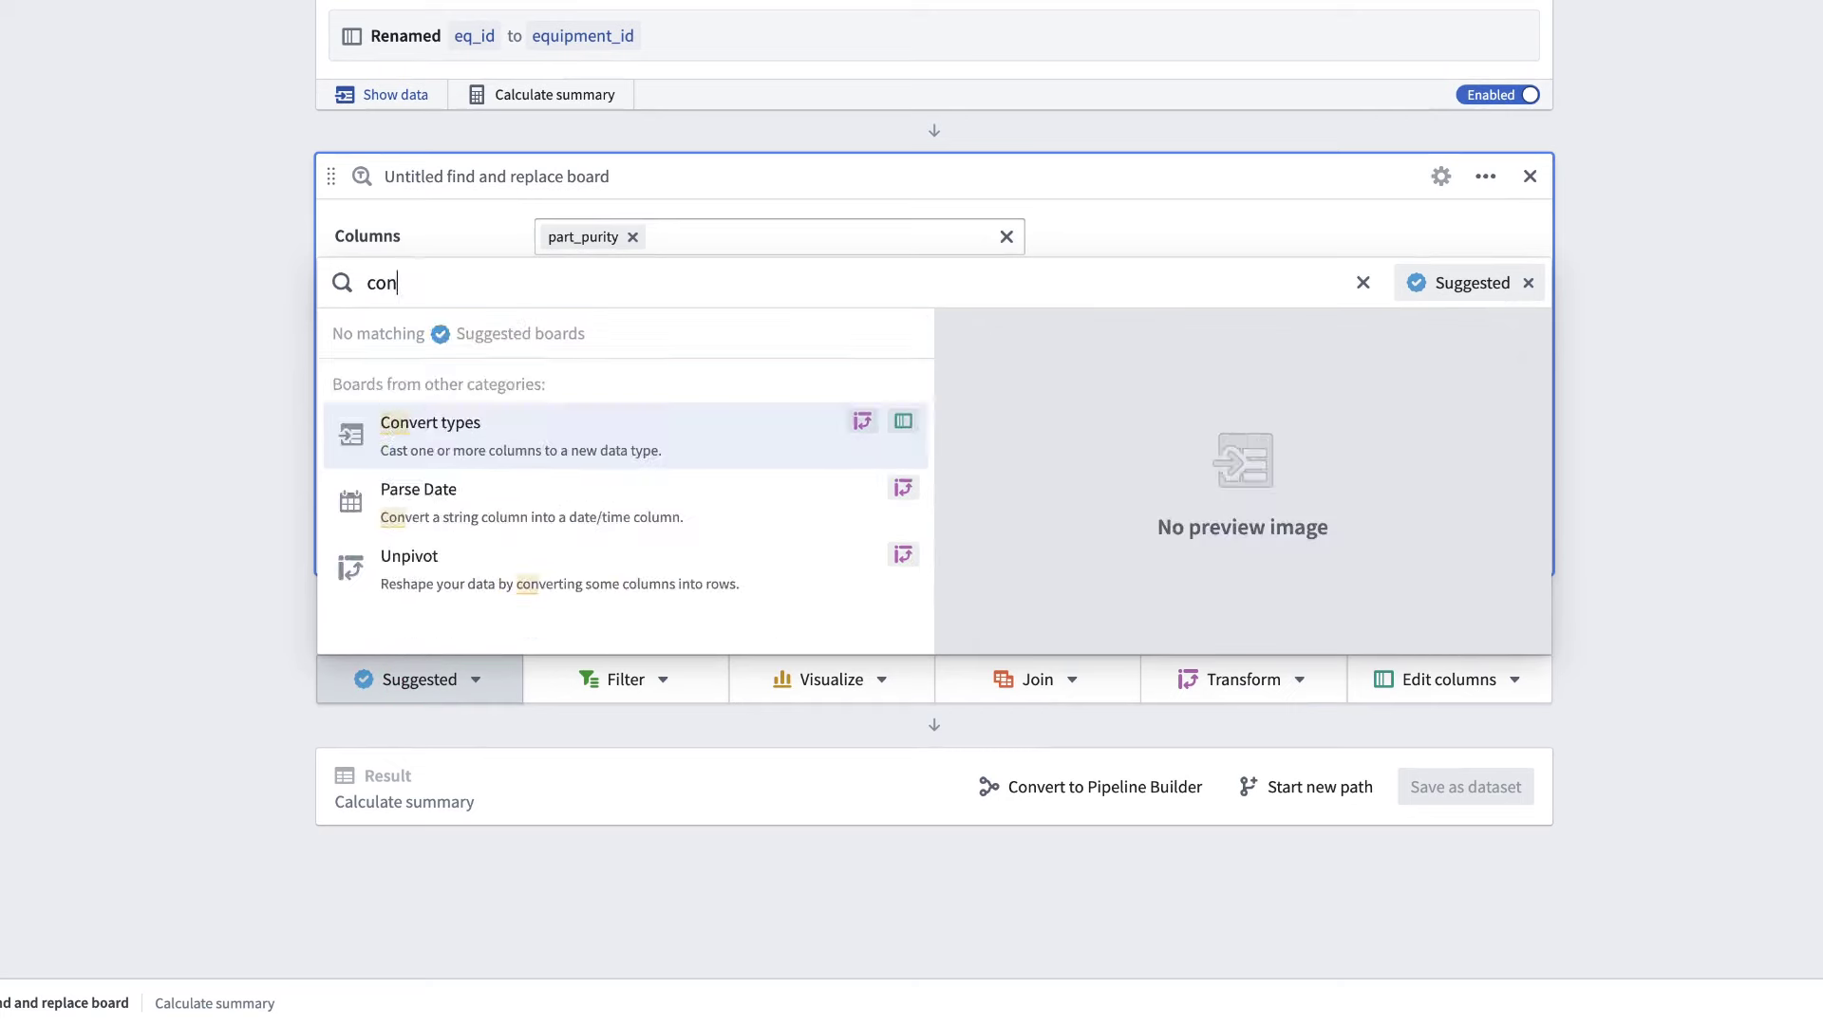
click(395, 439)
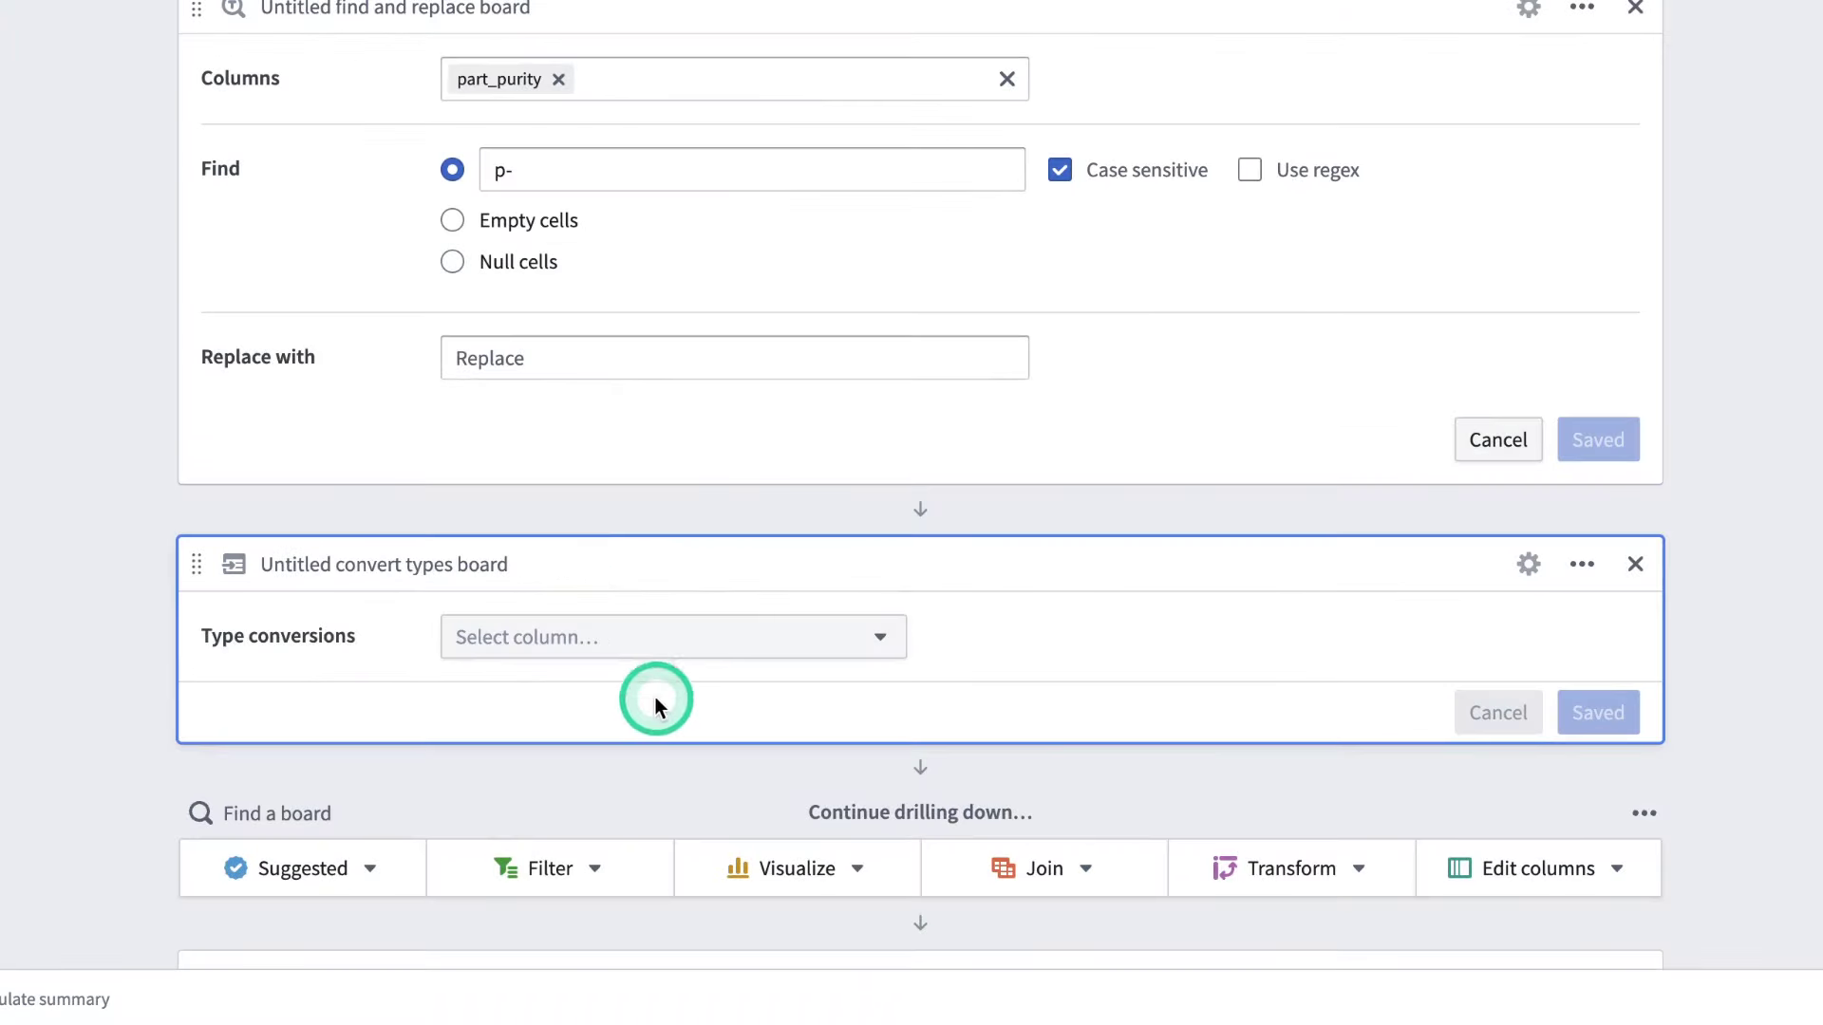
click(652, 646)
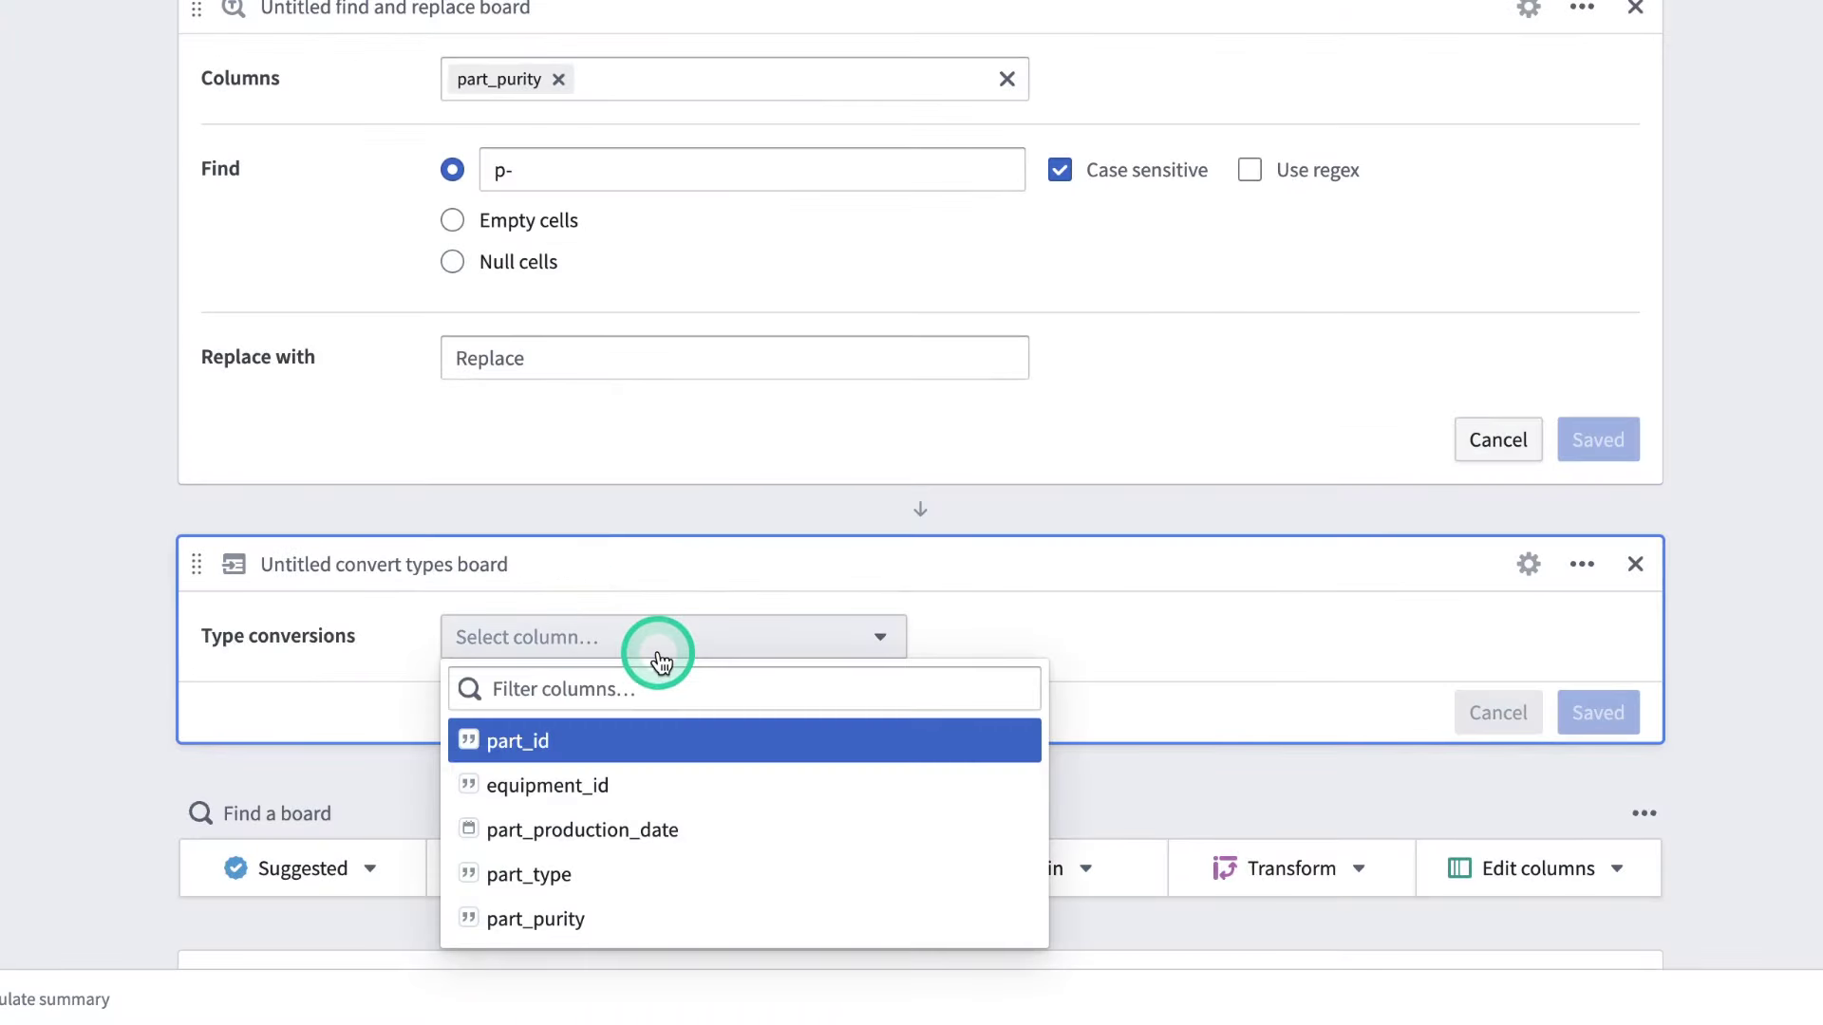
click(700, 921)
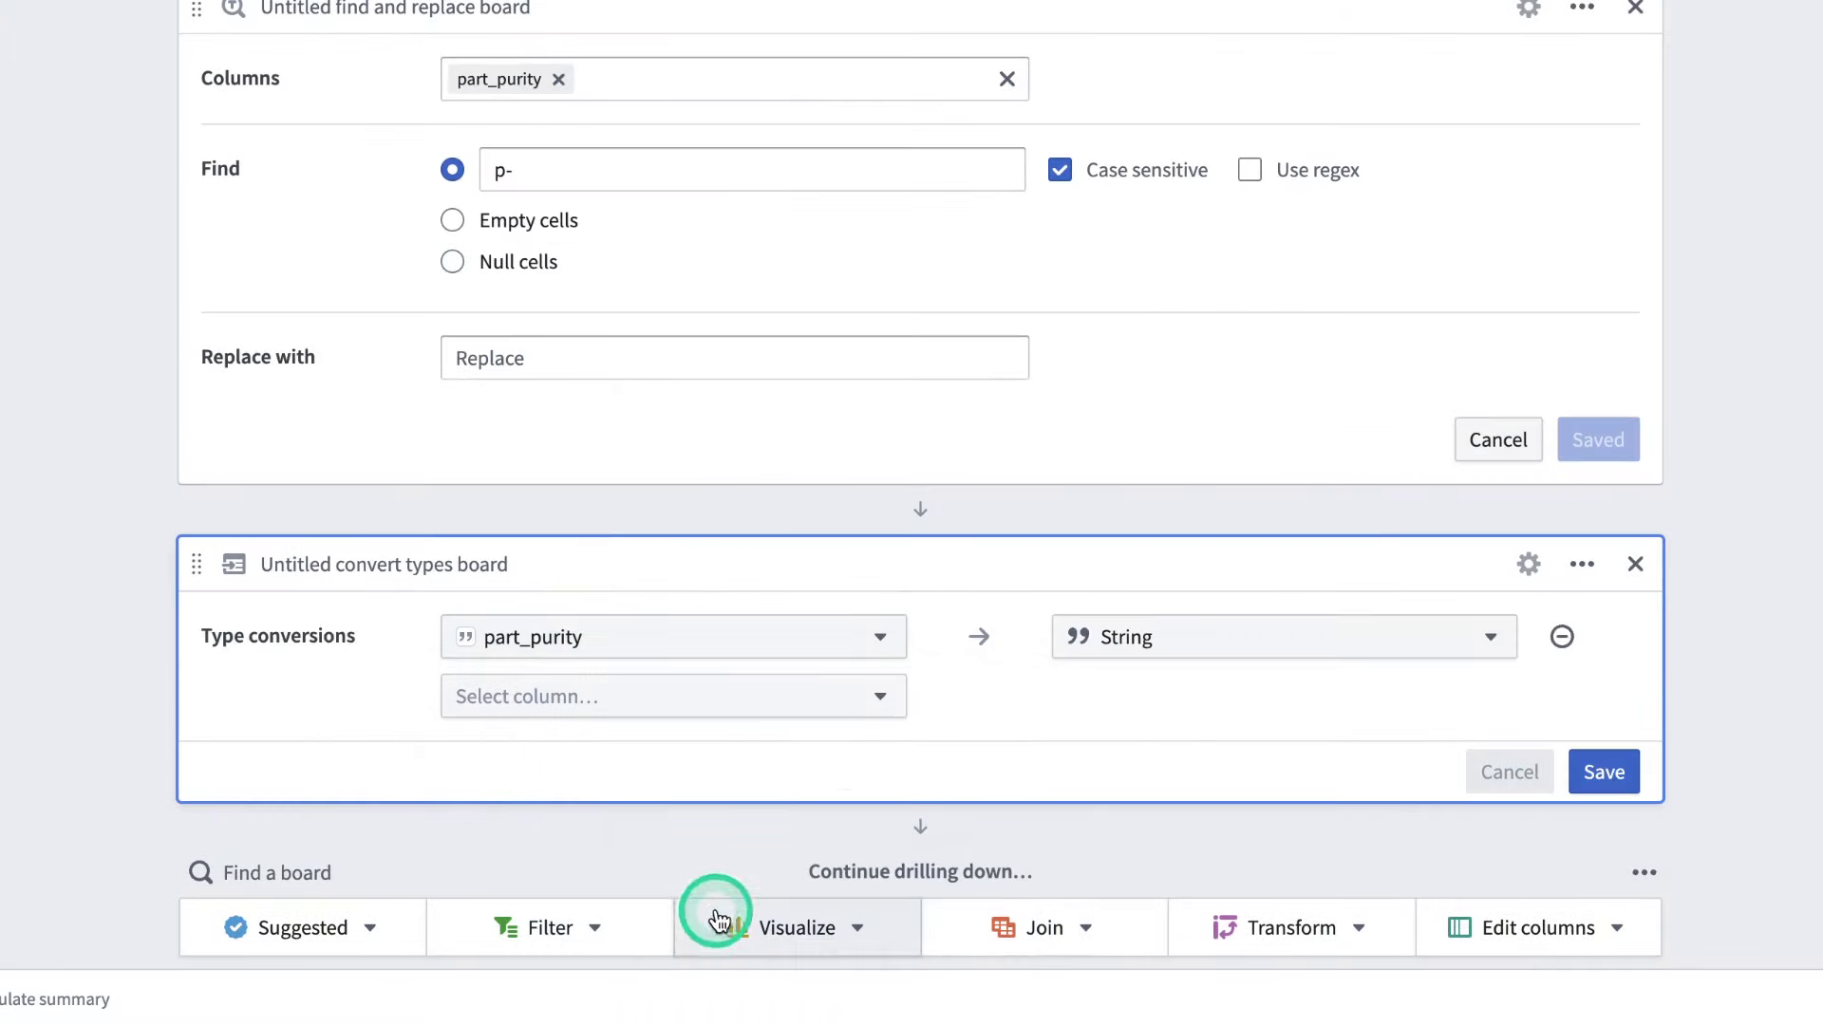
click(1121, 655)
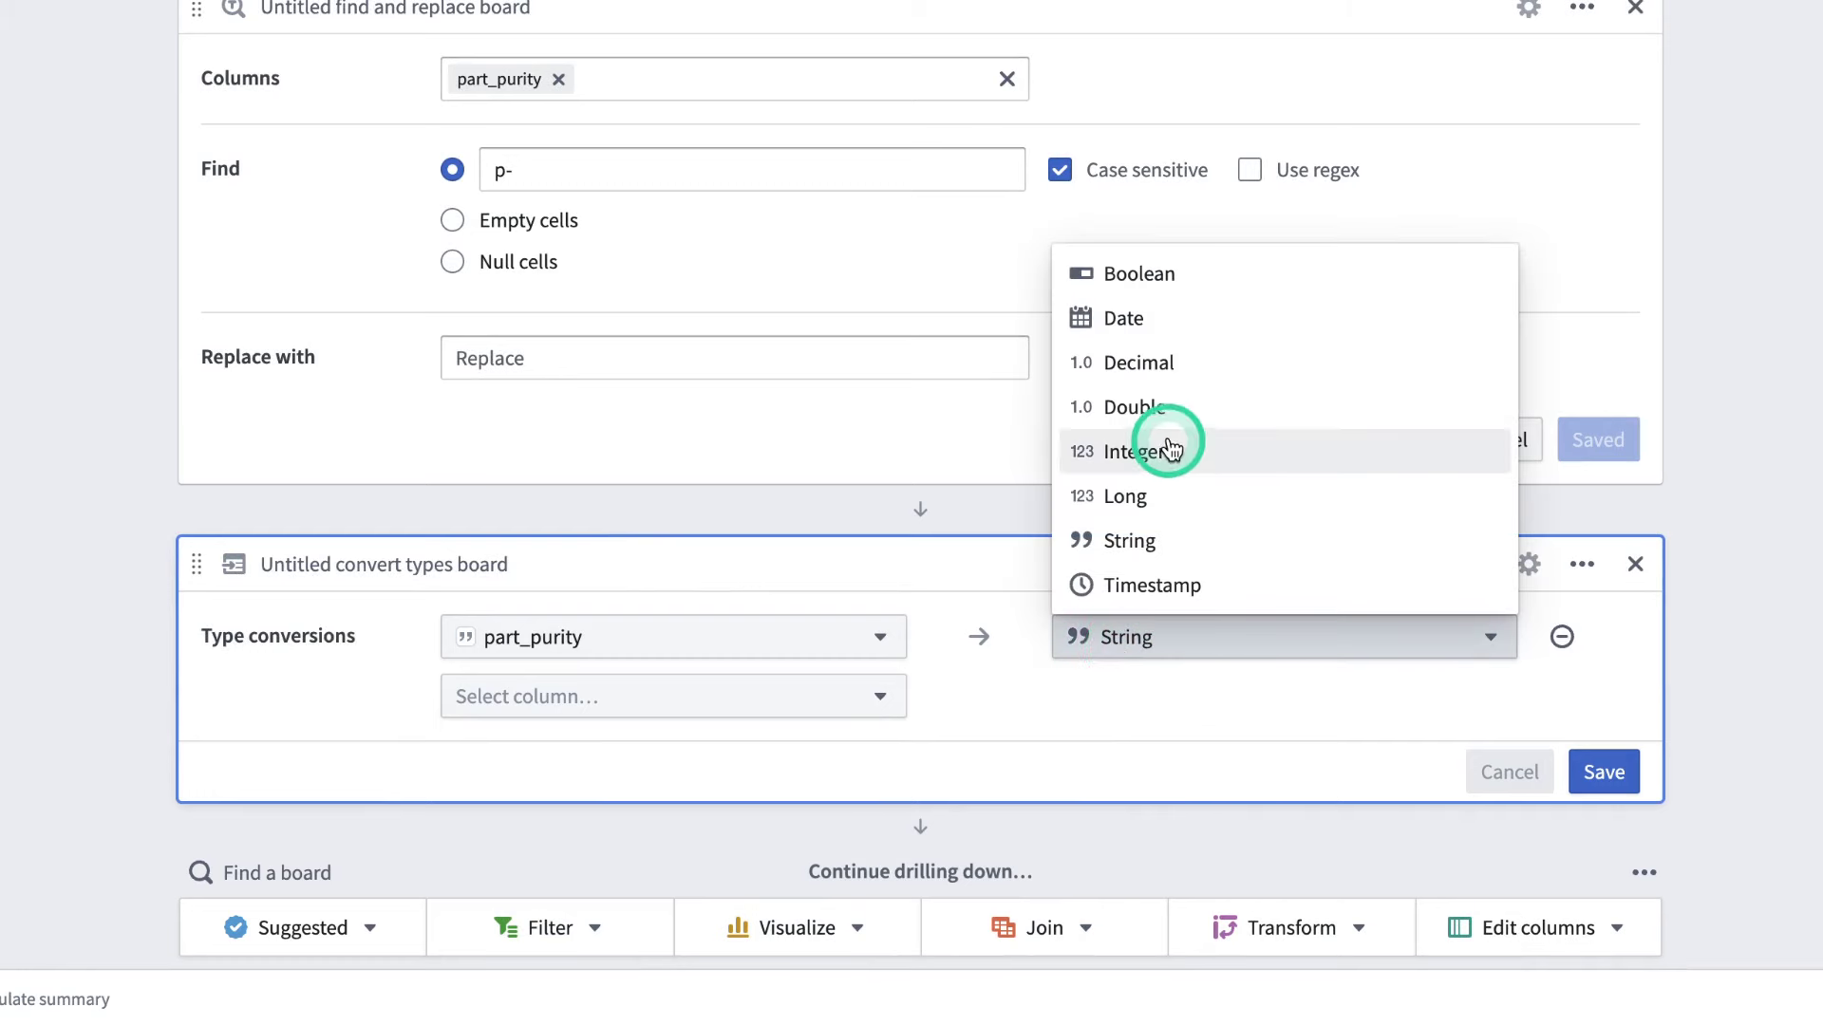
click(1155, 407)
click(1607, 773)
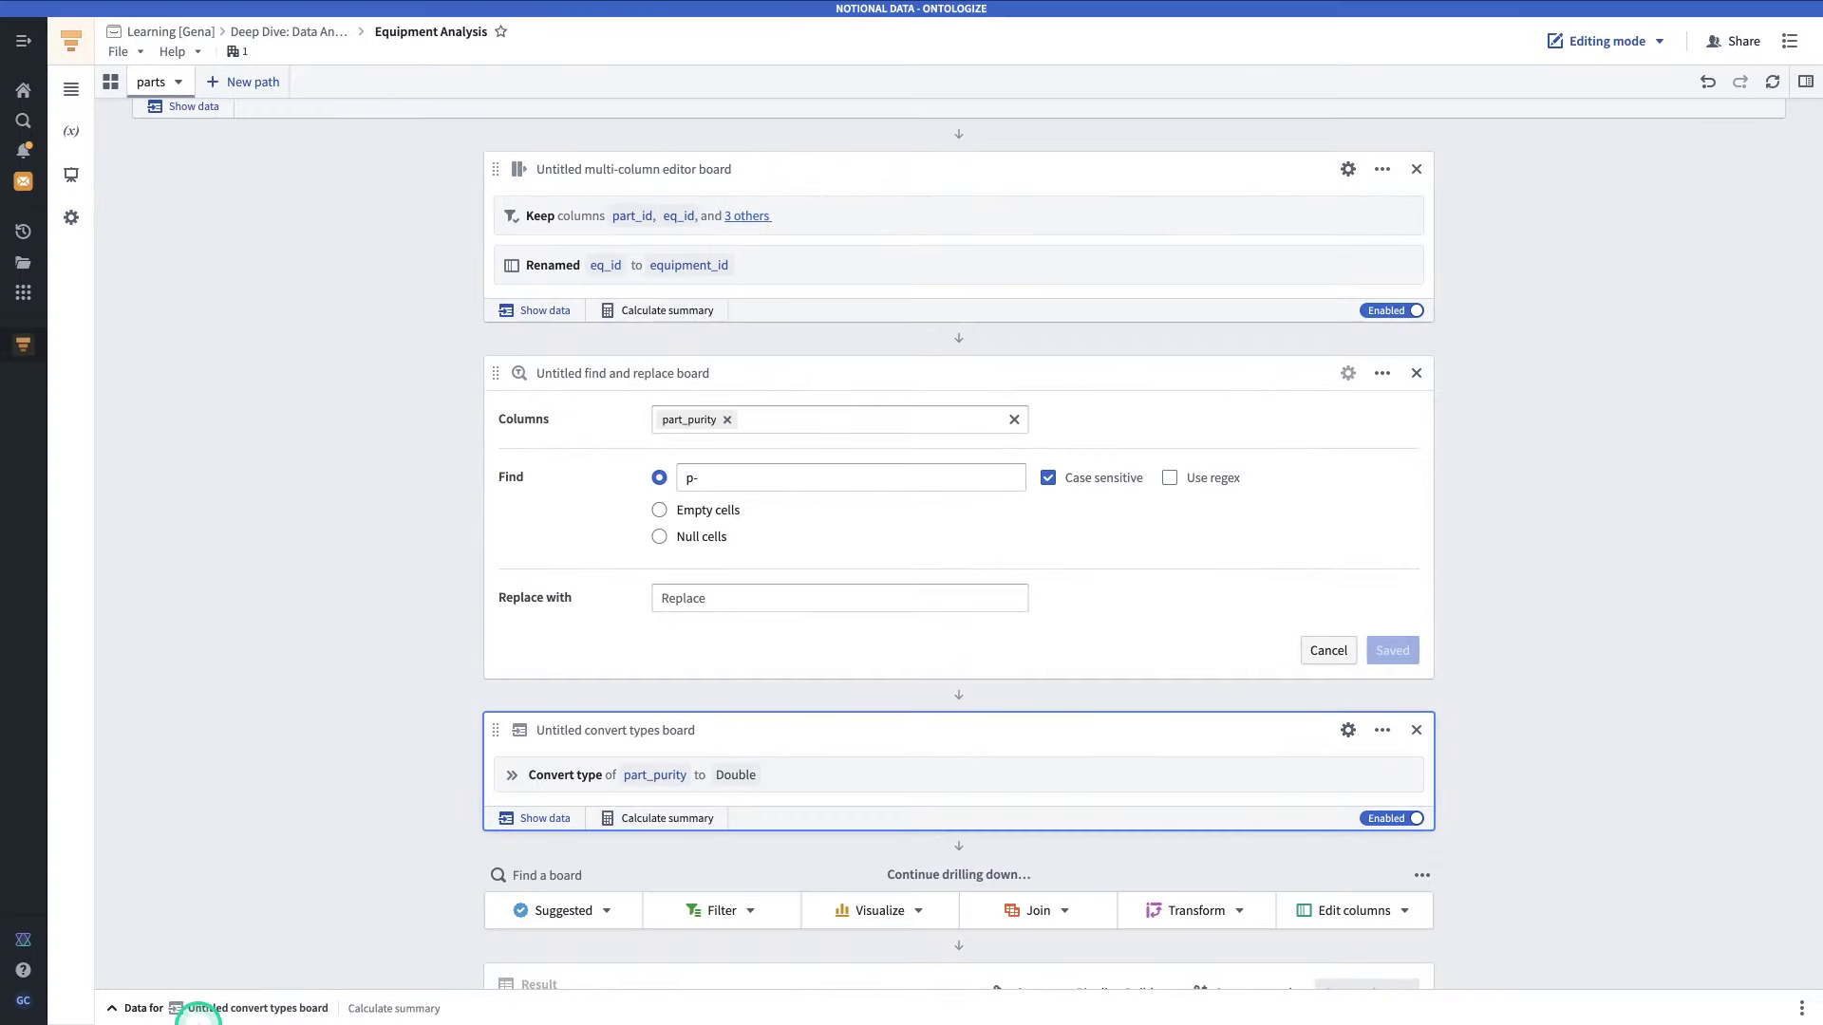
- Preview the data after the type conversion, then hide the preview
click(199, 1009)
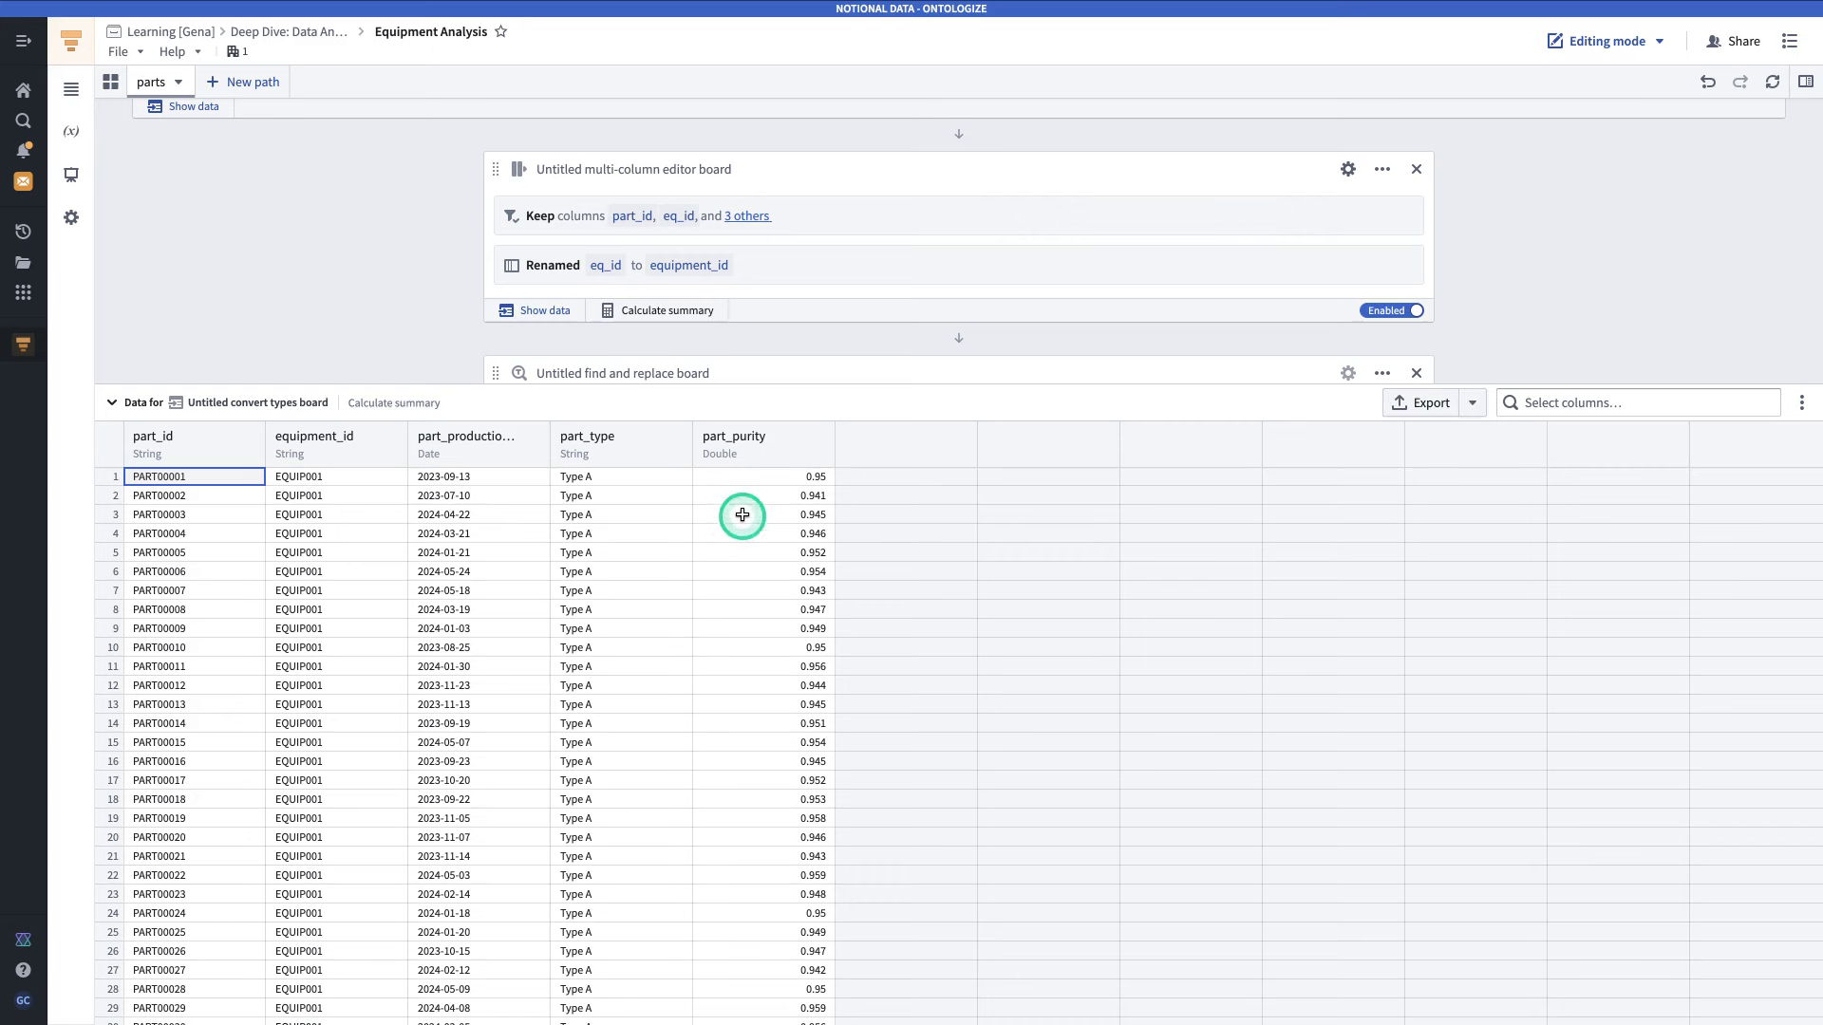
click(112, 402)
scroll(382, 514, down, 2)
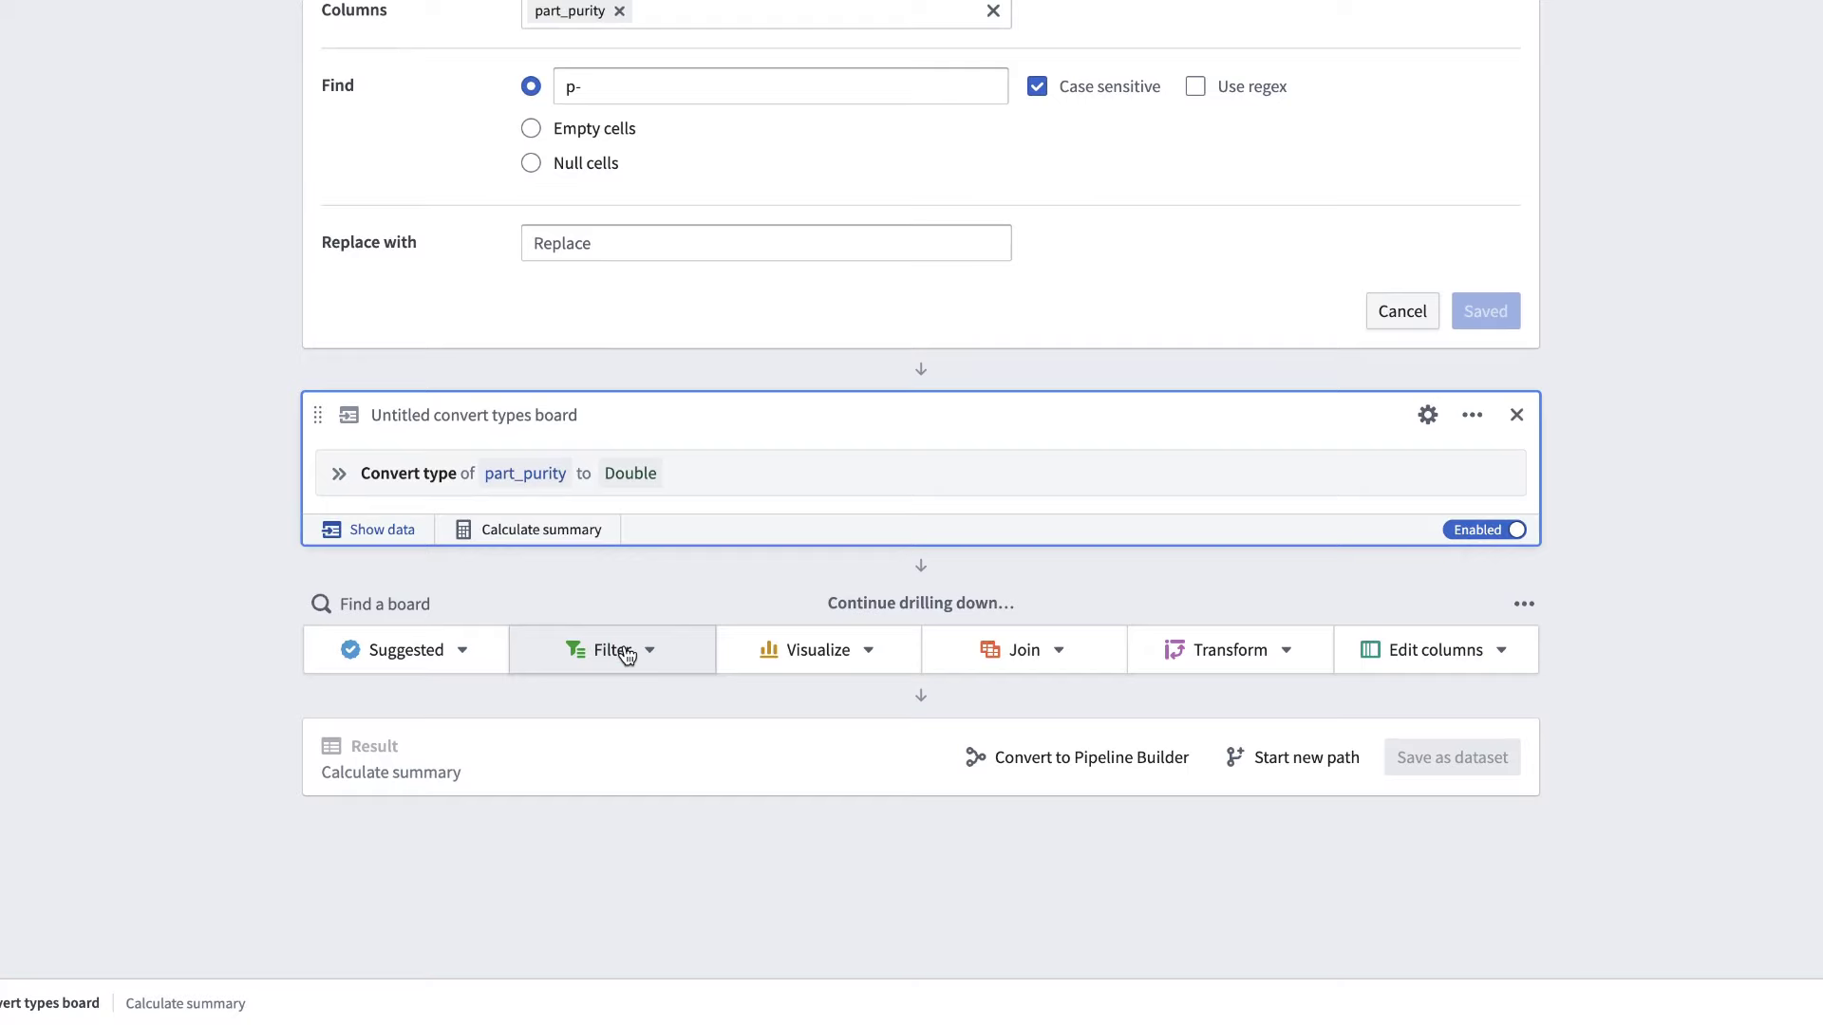
- Add a filter board keeping rows with part_production_date on or after Jan 1, 2024
click(626, 656)
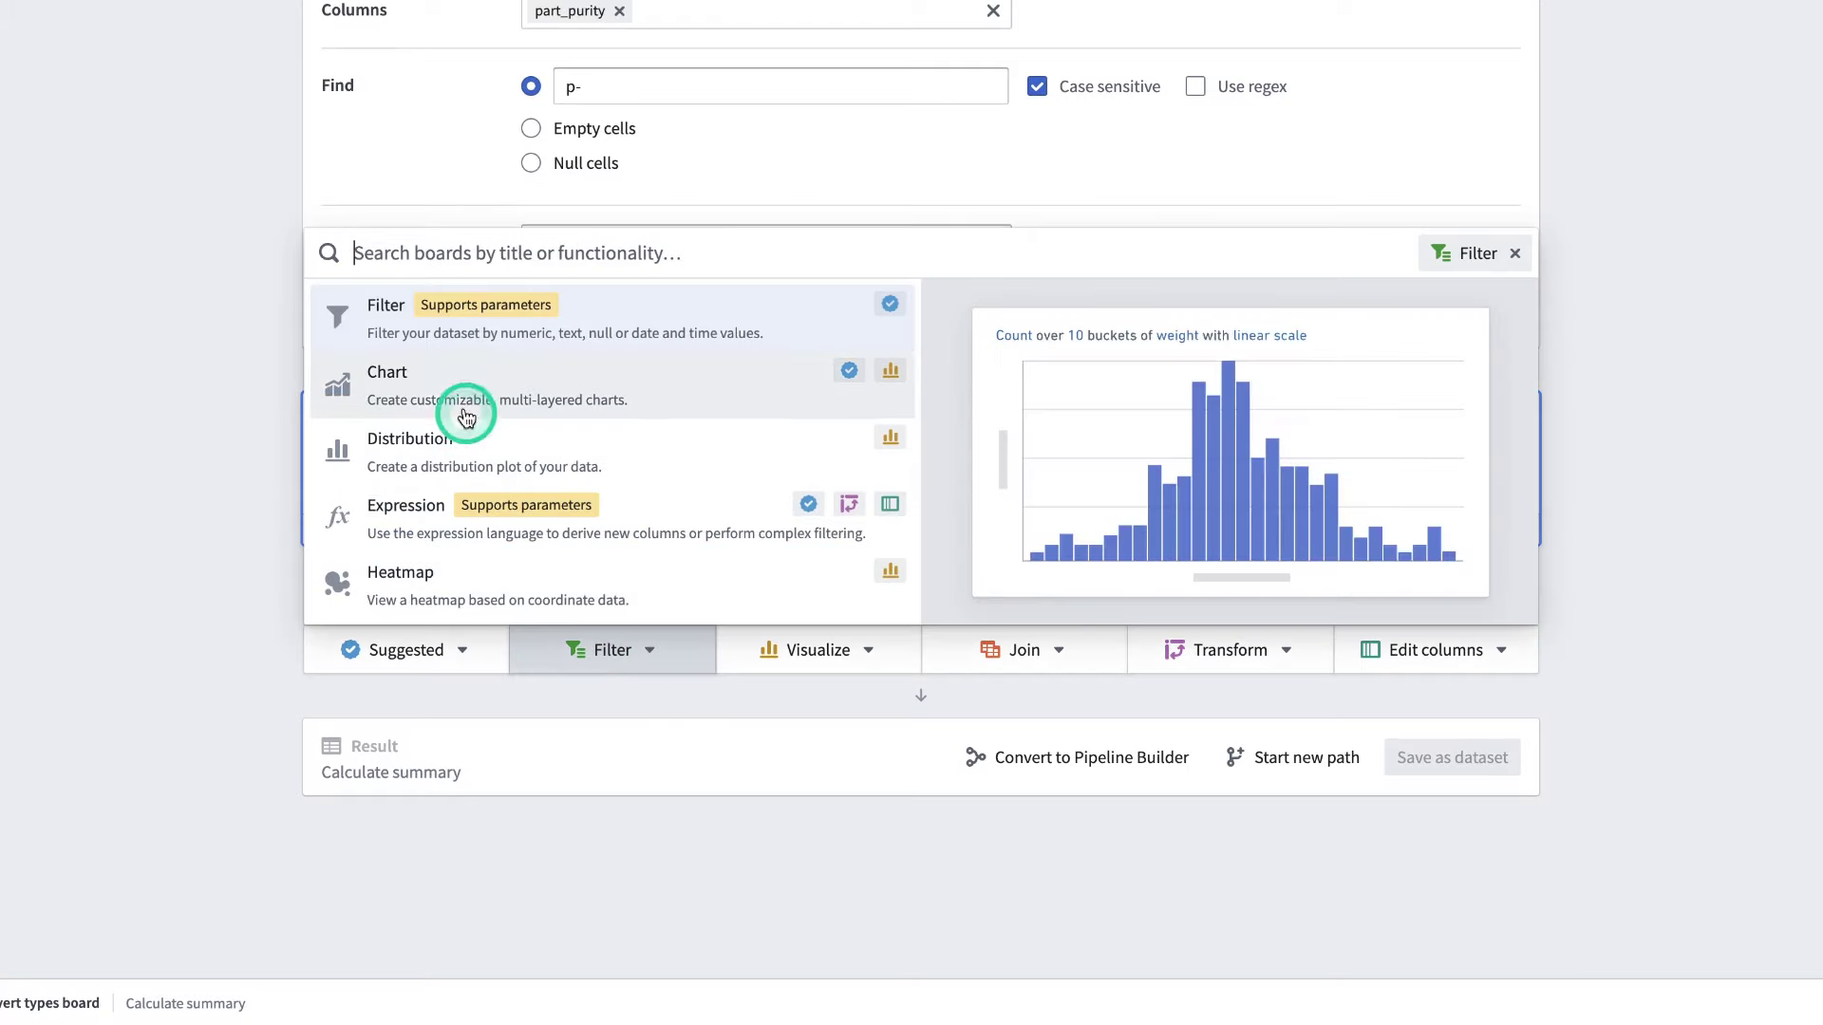
click(454, 332)
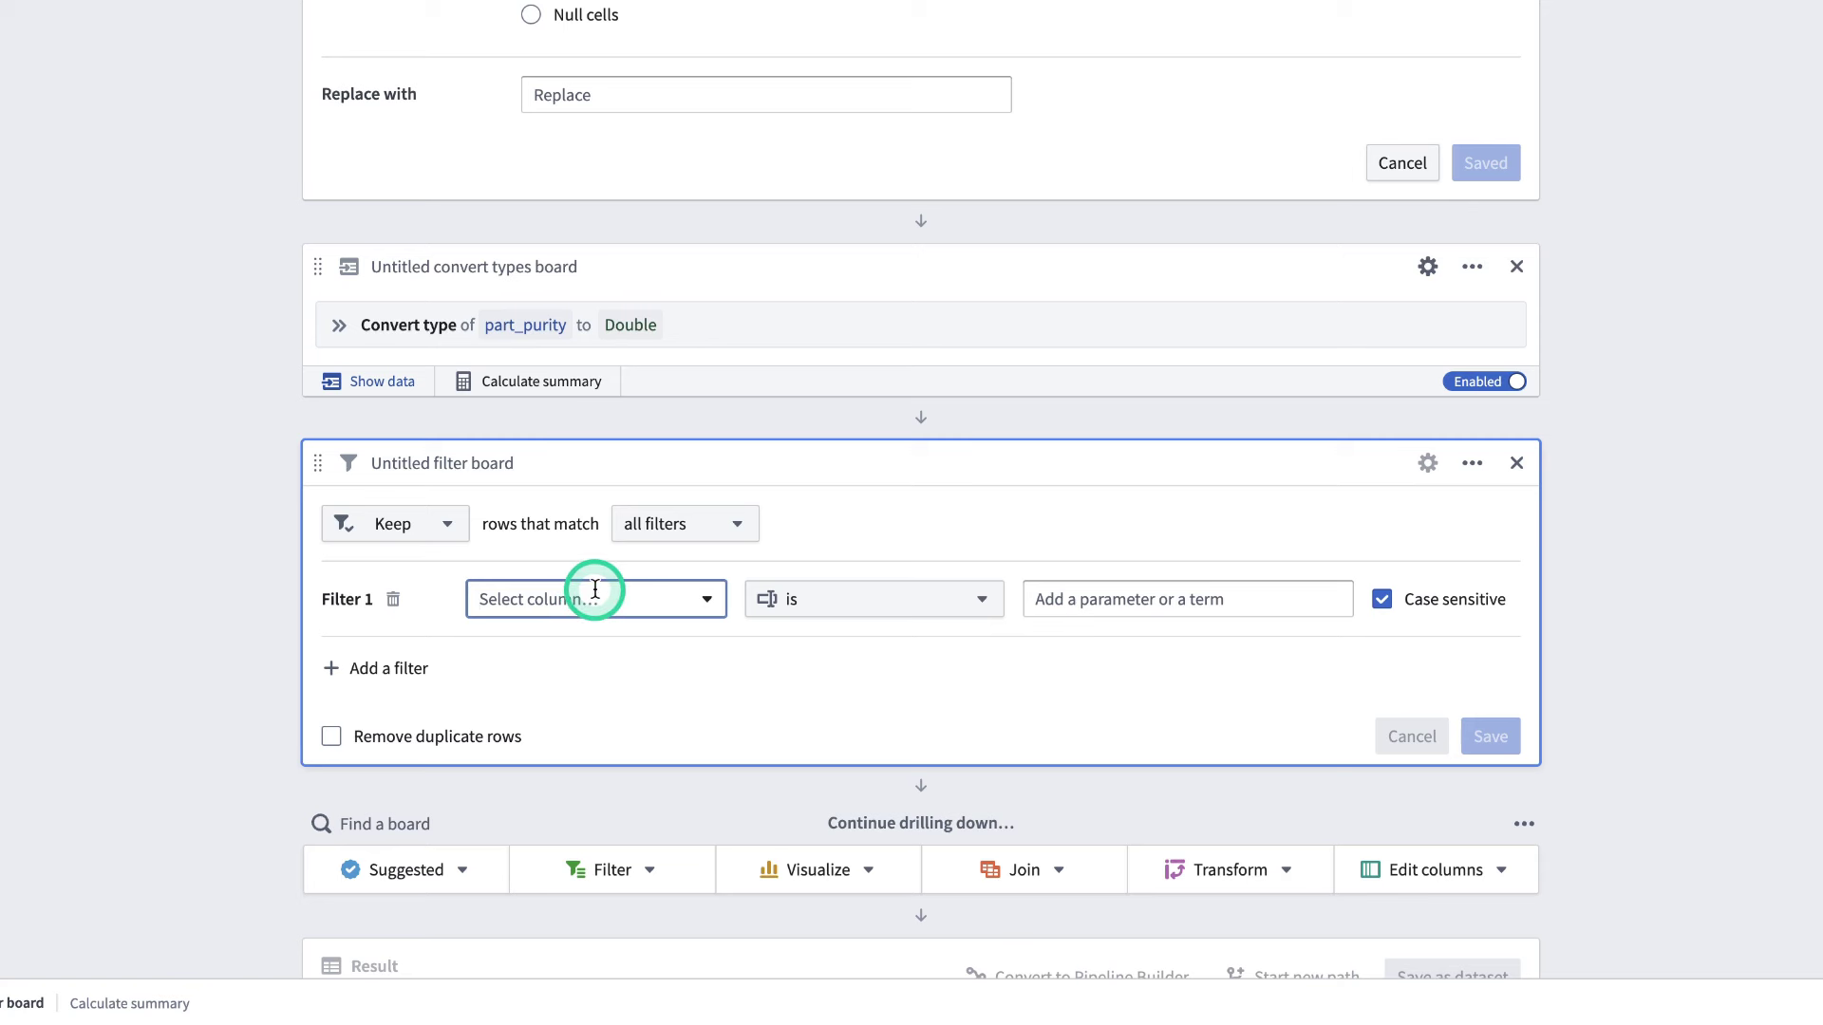
text(part)
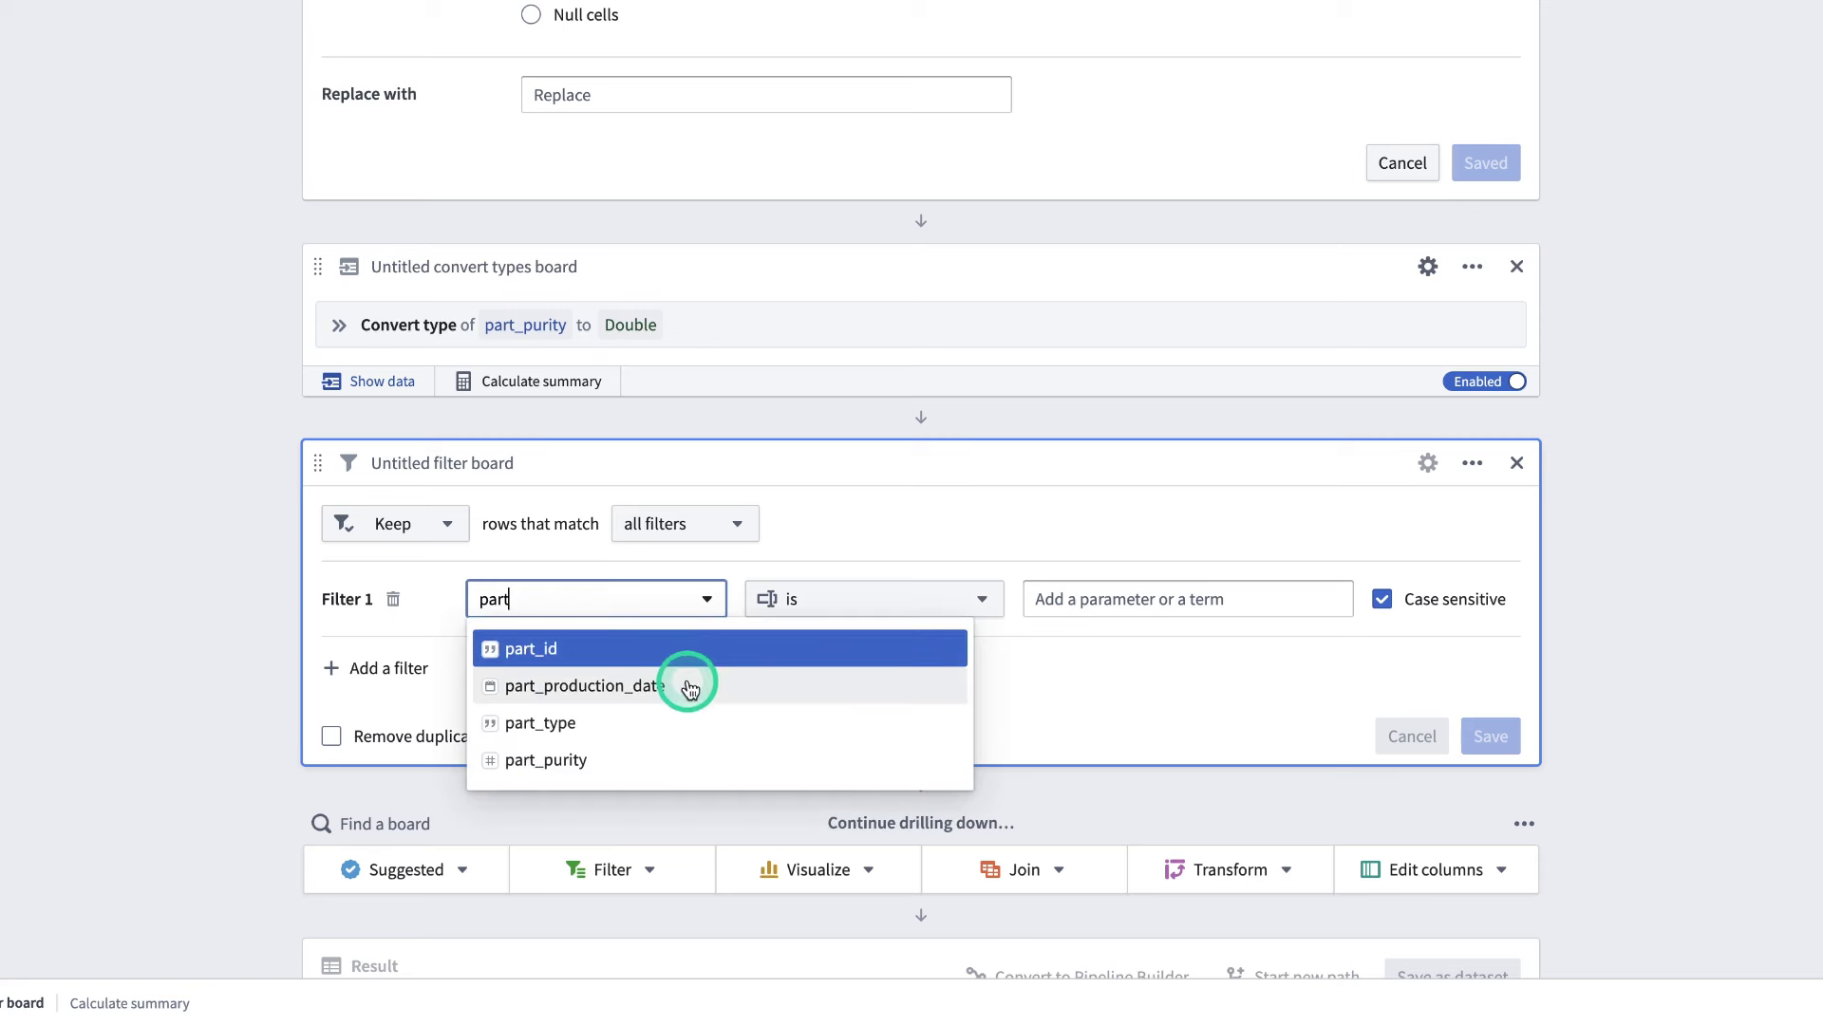
click(689, 686)
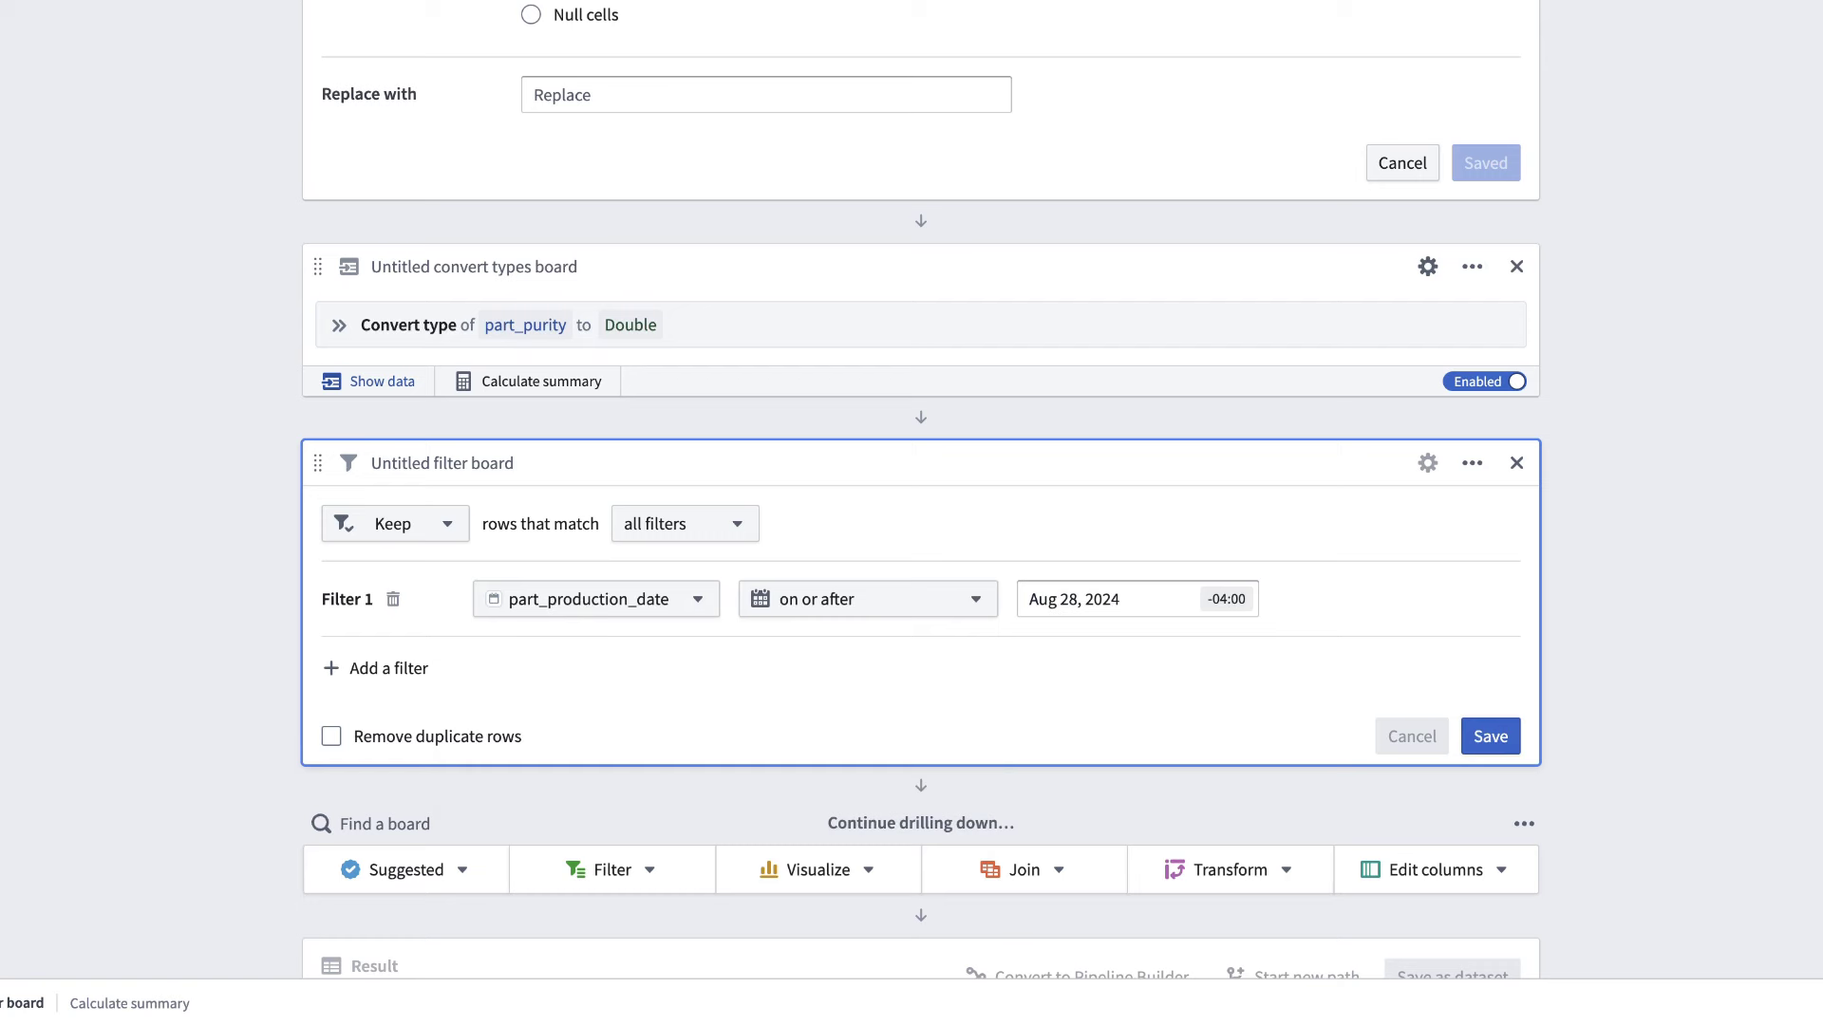
click(1050, 602)
click(1066, 658)
click(1091, 459)
click(1066, 740)
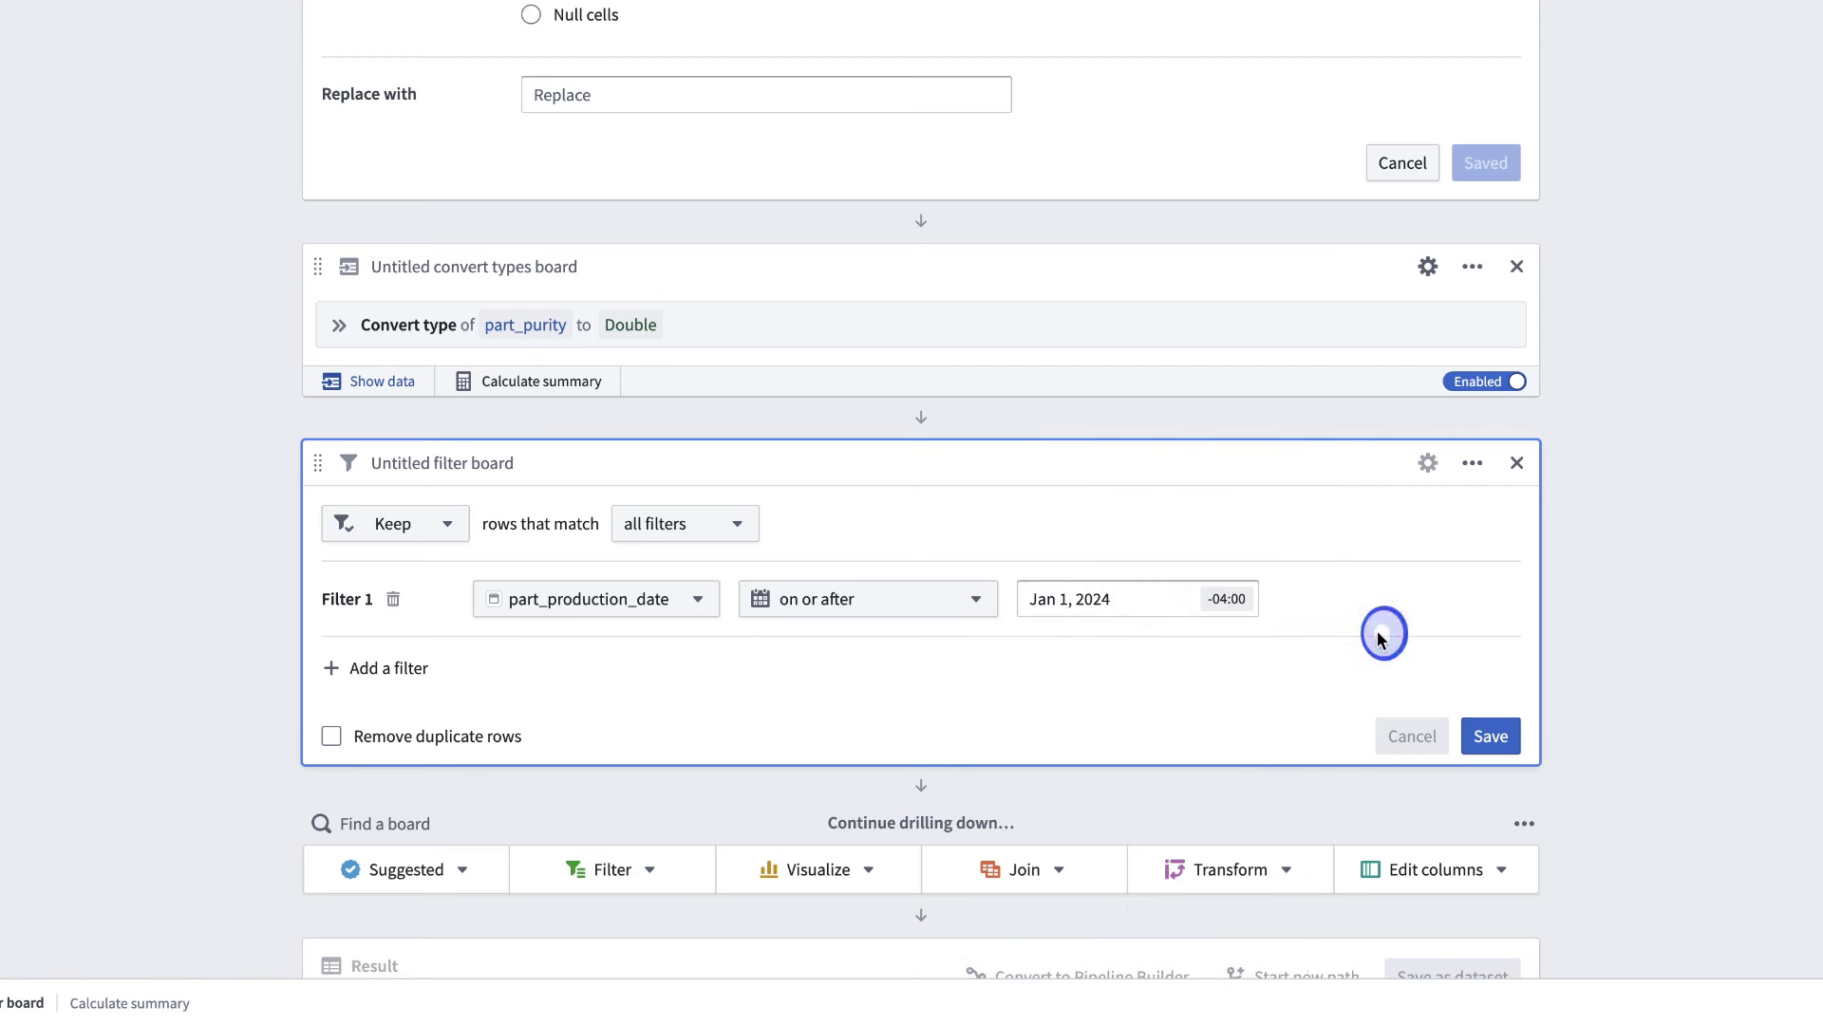
click(1494, 740)
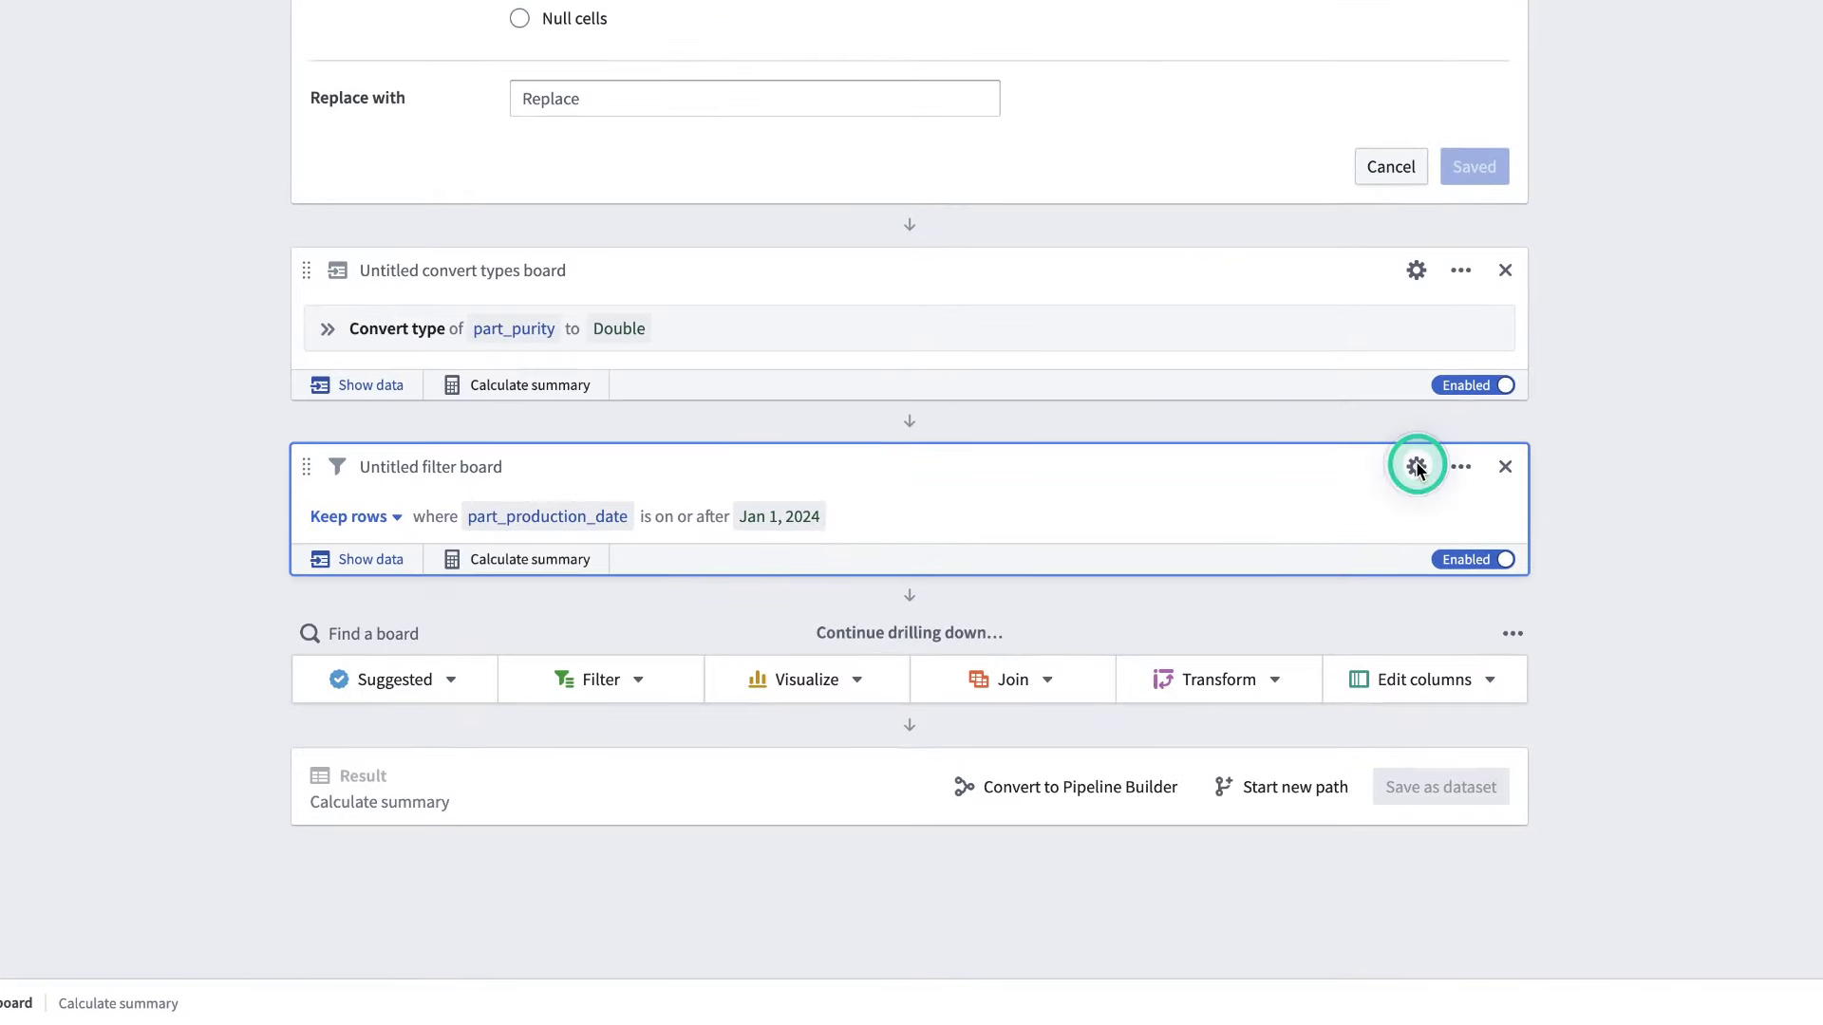
- Reopen the date filter, keep rows matching all filters, and review the Dates and Null operator options
click(1416, 467)
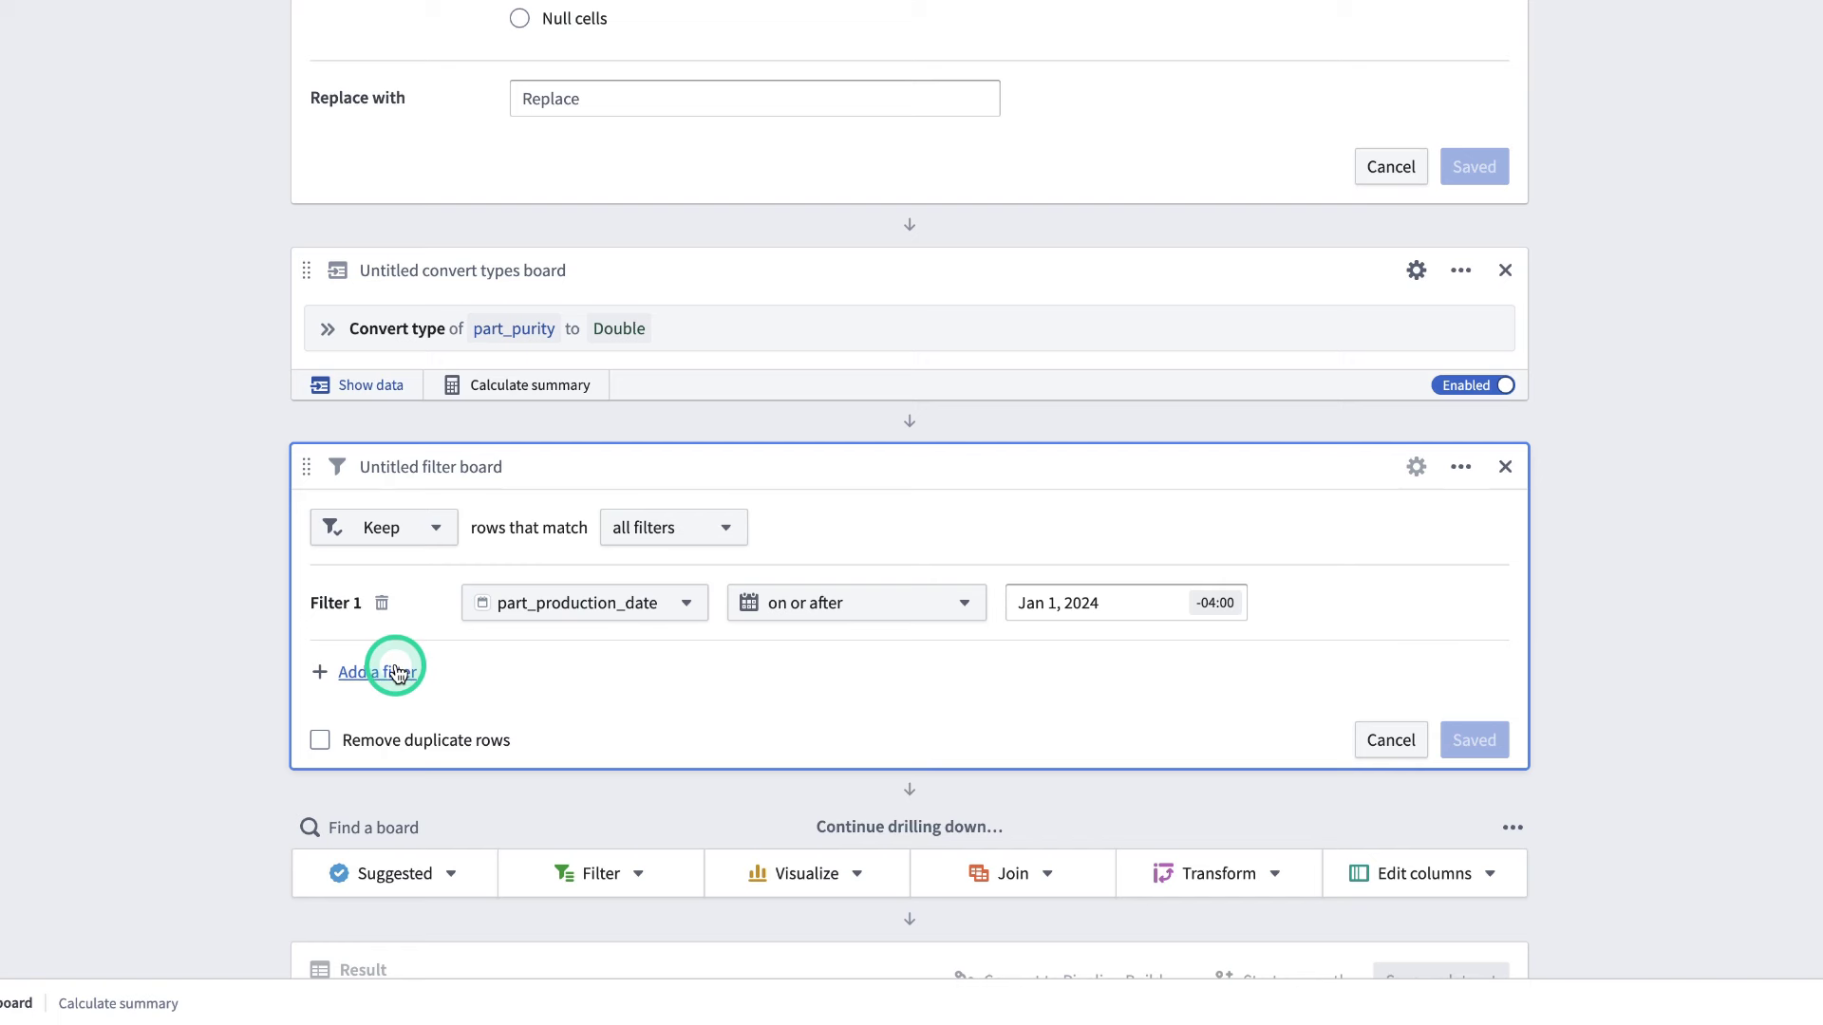
click(423, 539)
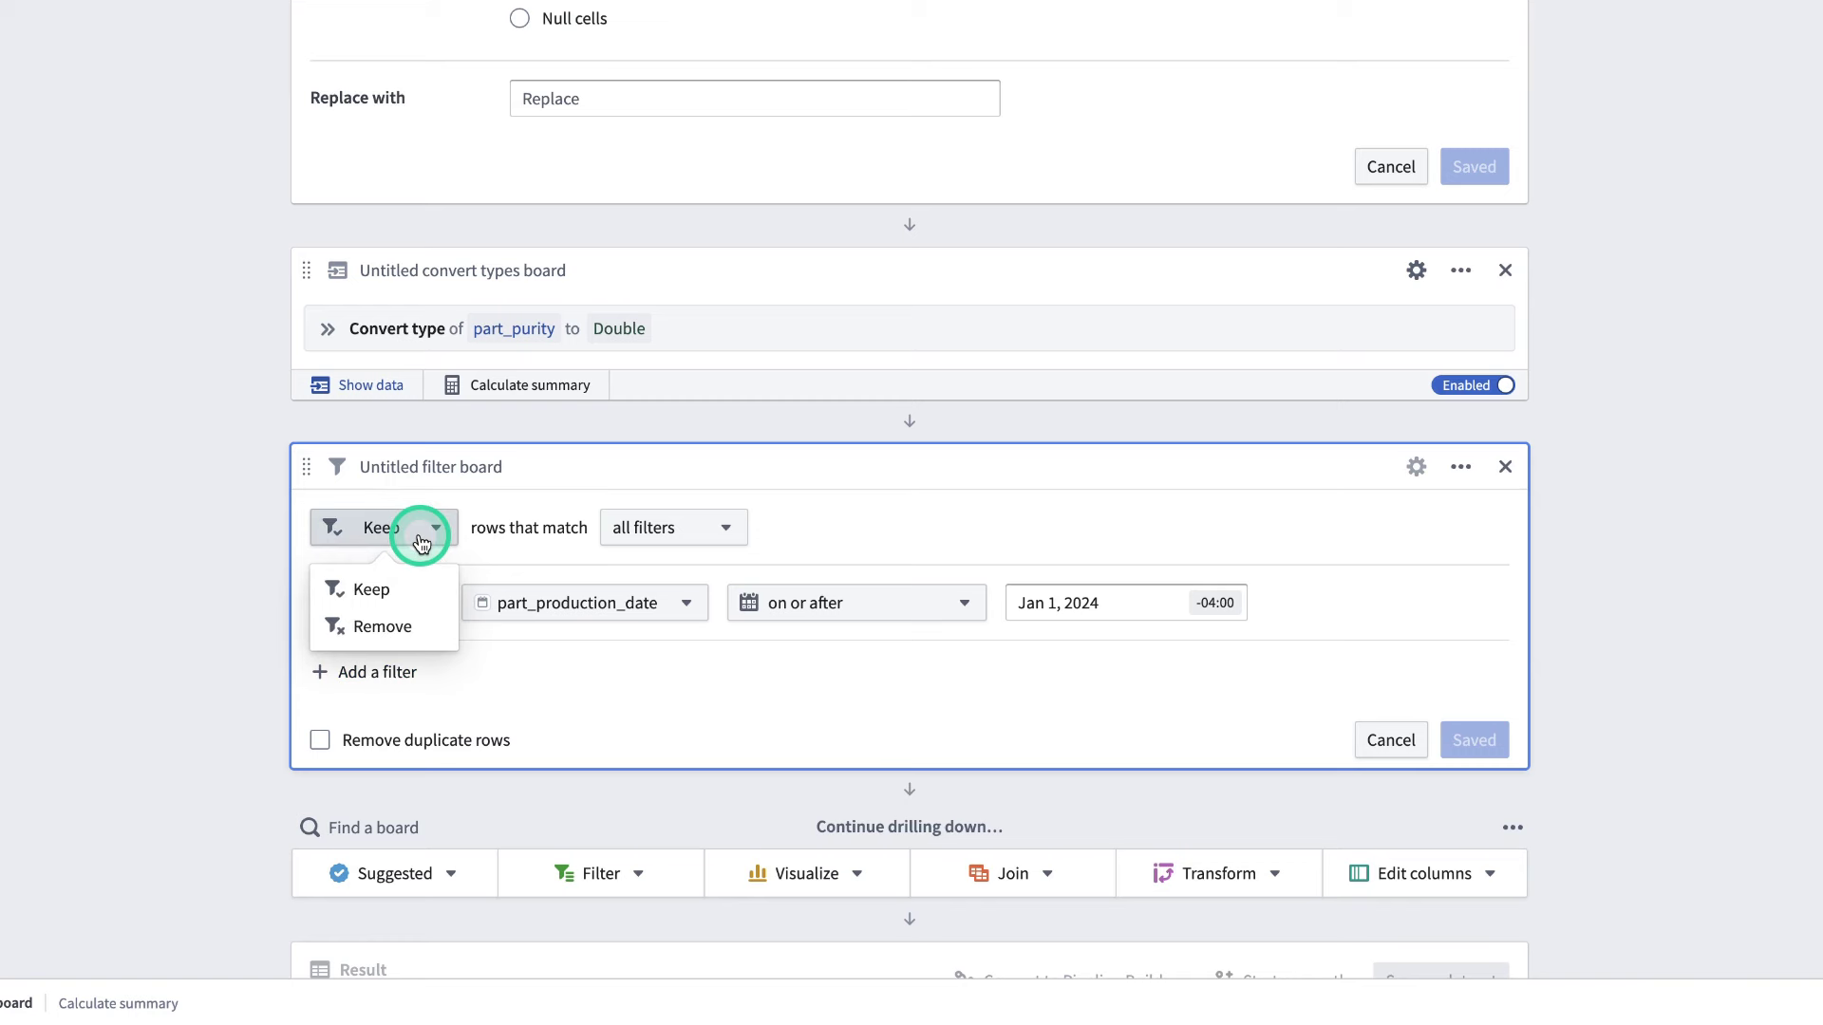
click(645, 533)
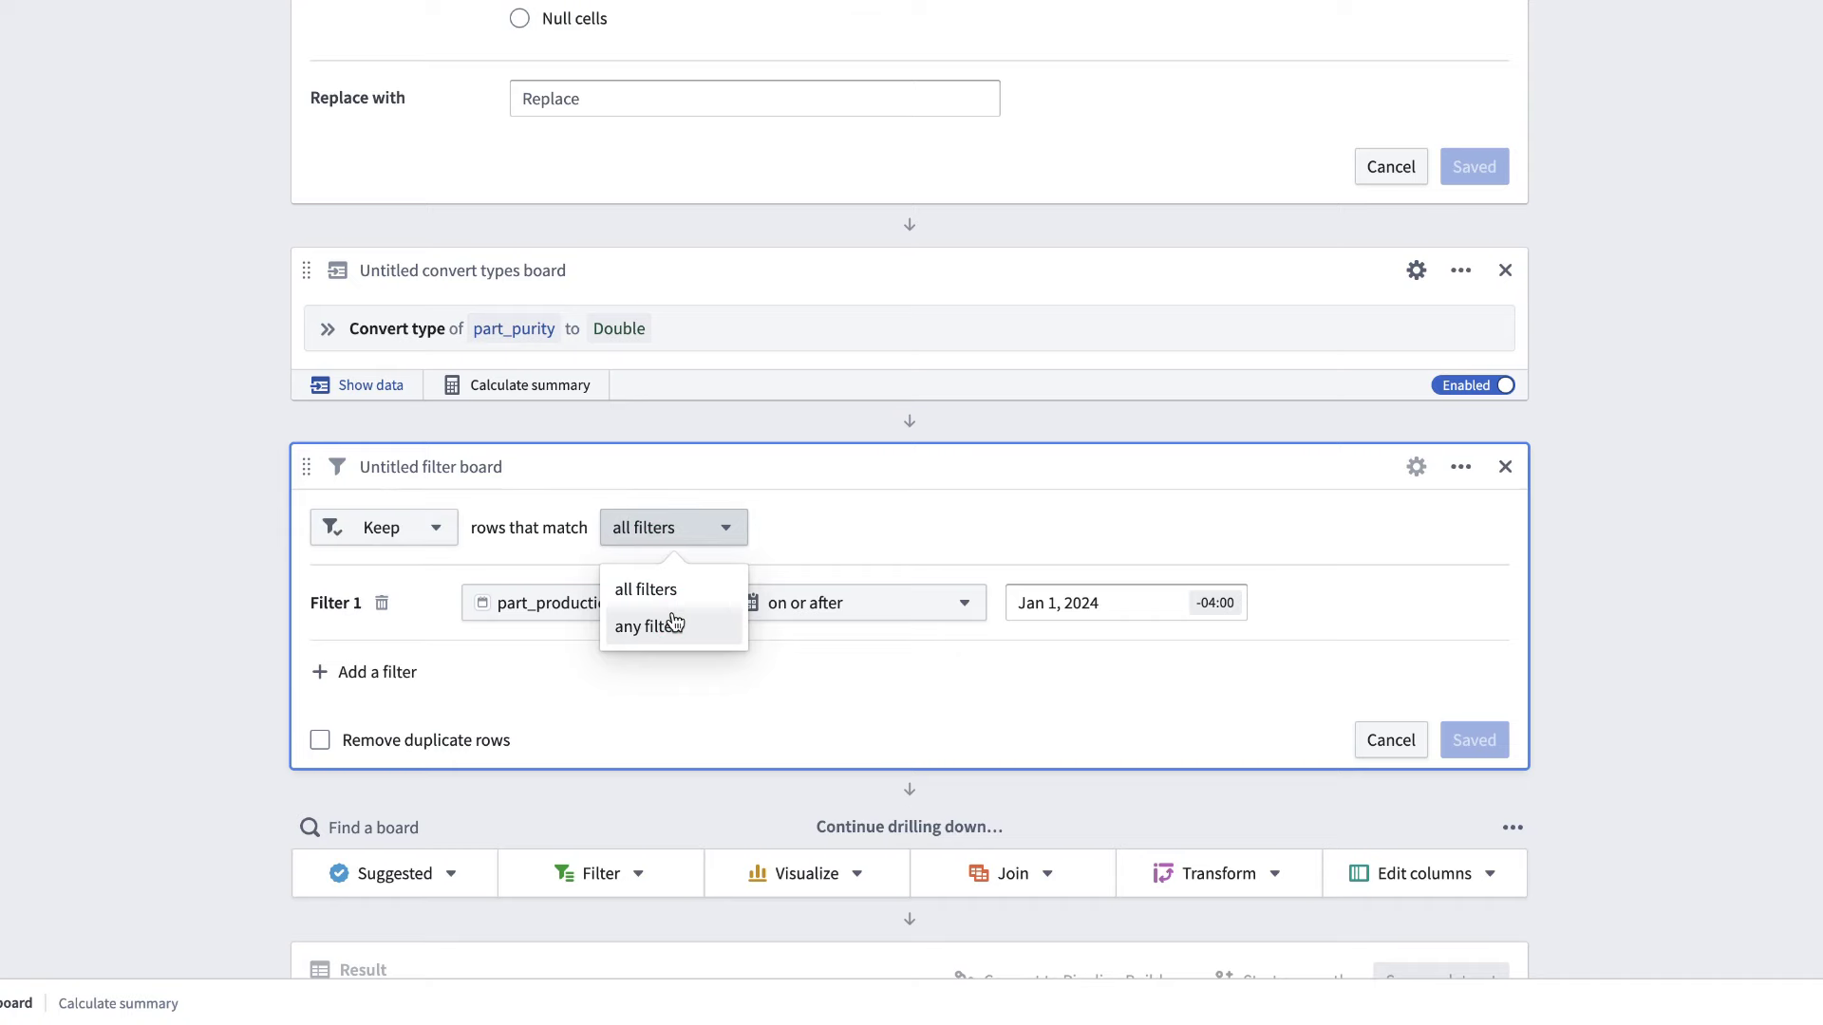
click(826, 602)
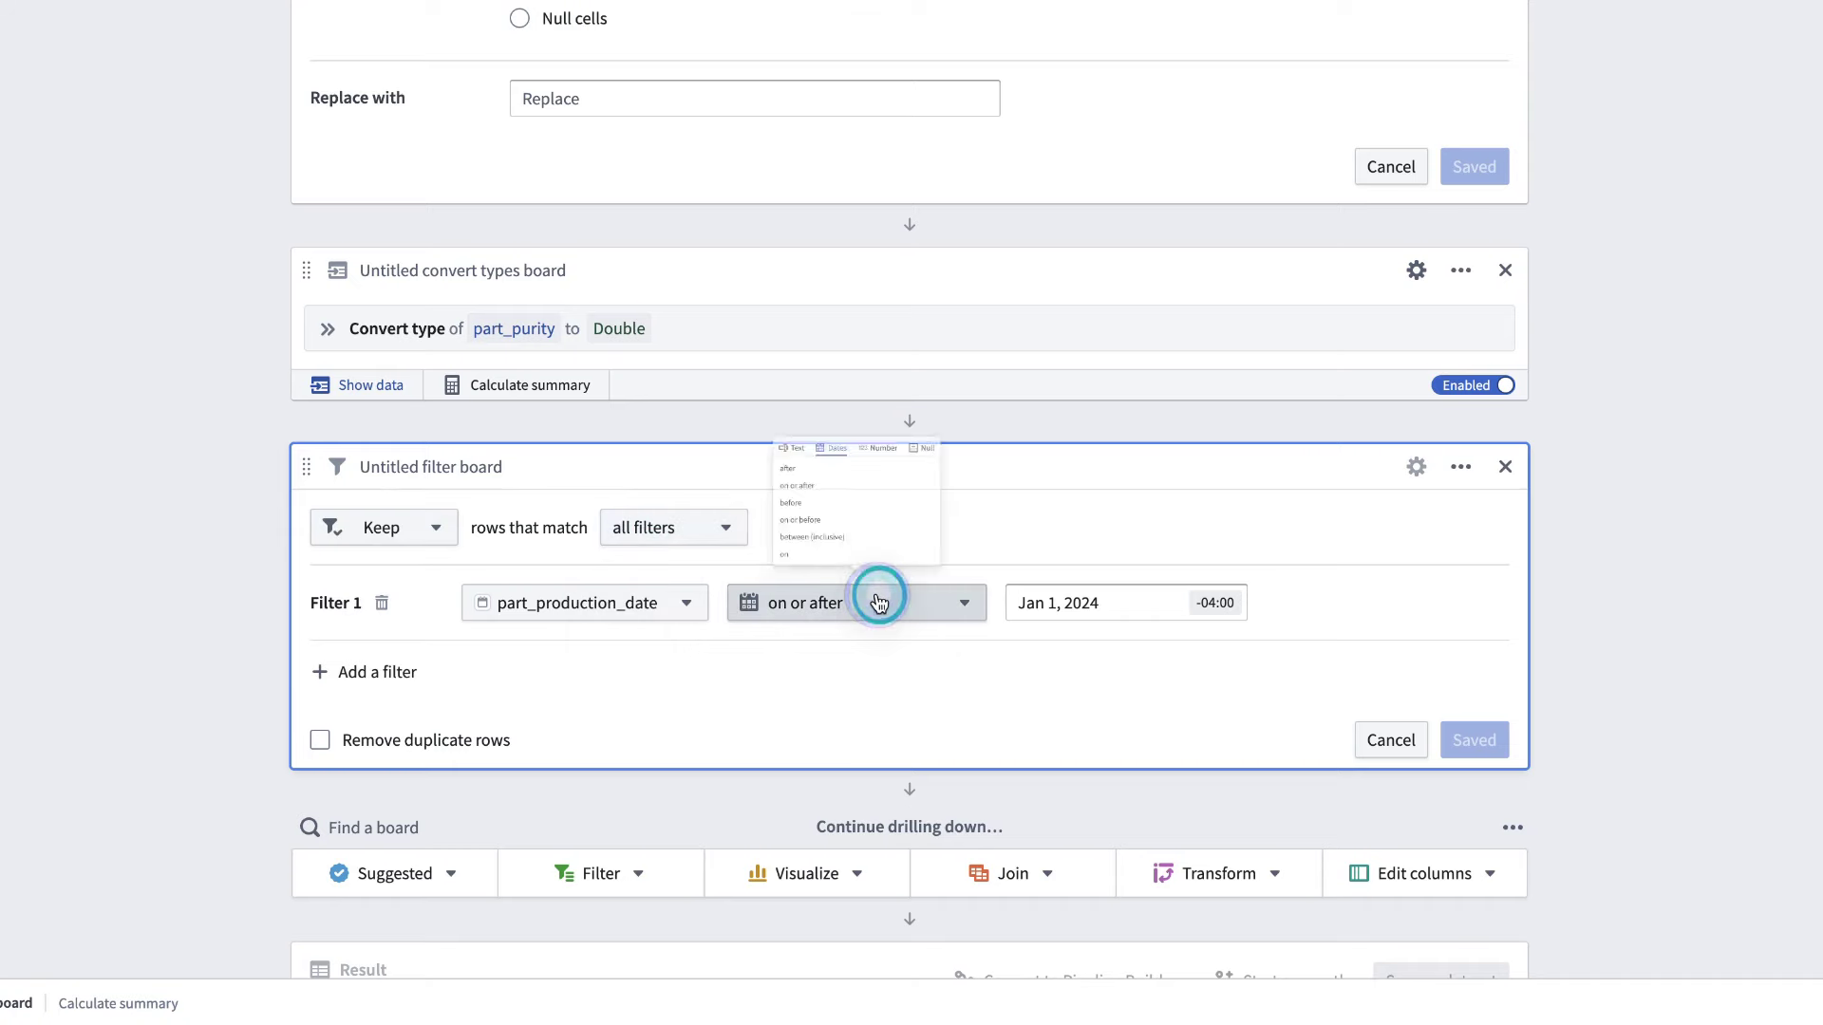
click(999, 311)
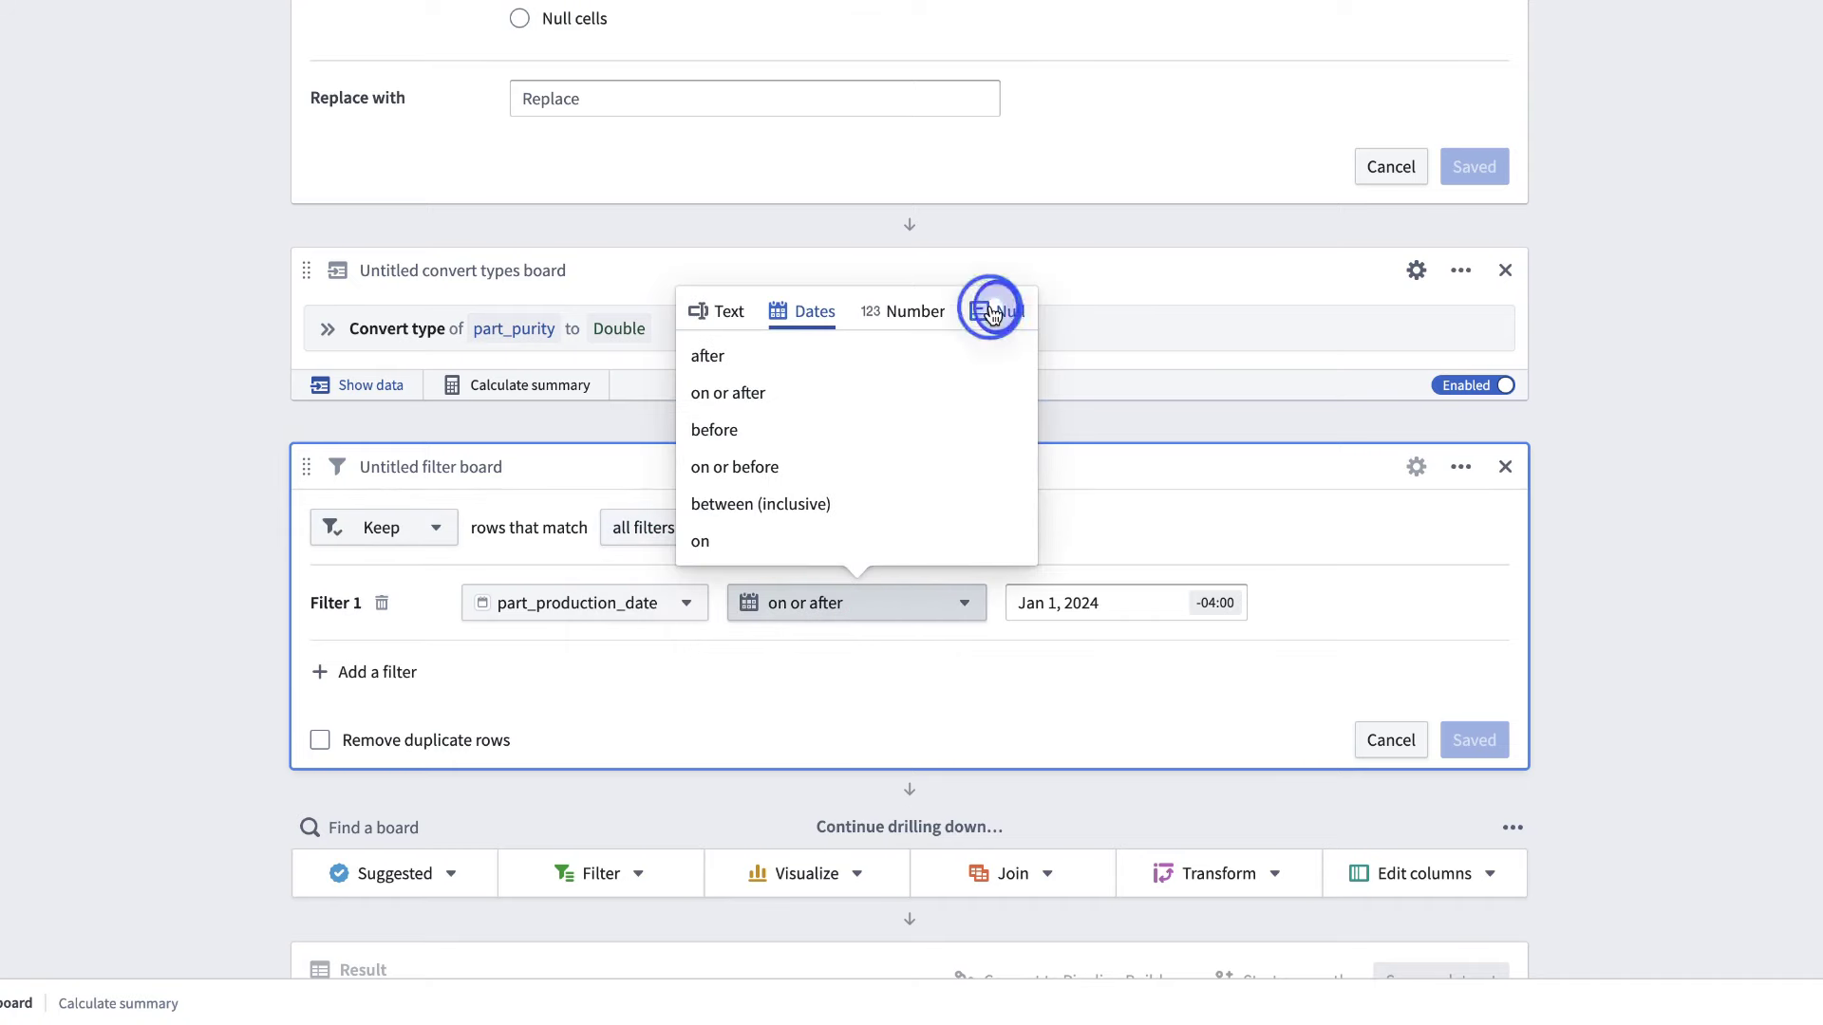
scroll(1630, 750, up, 15)
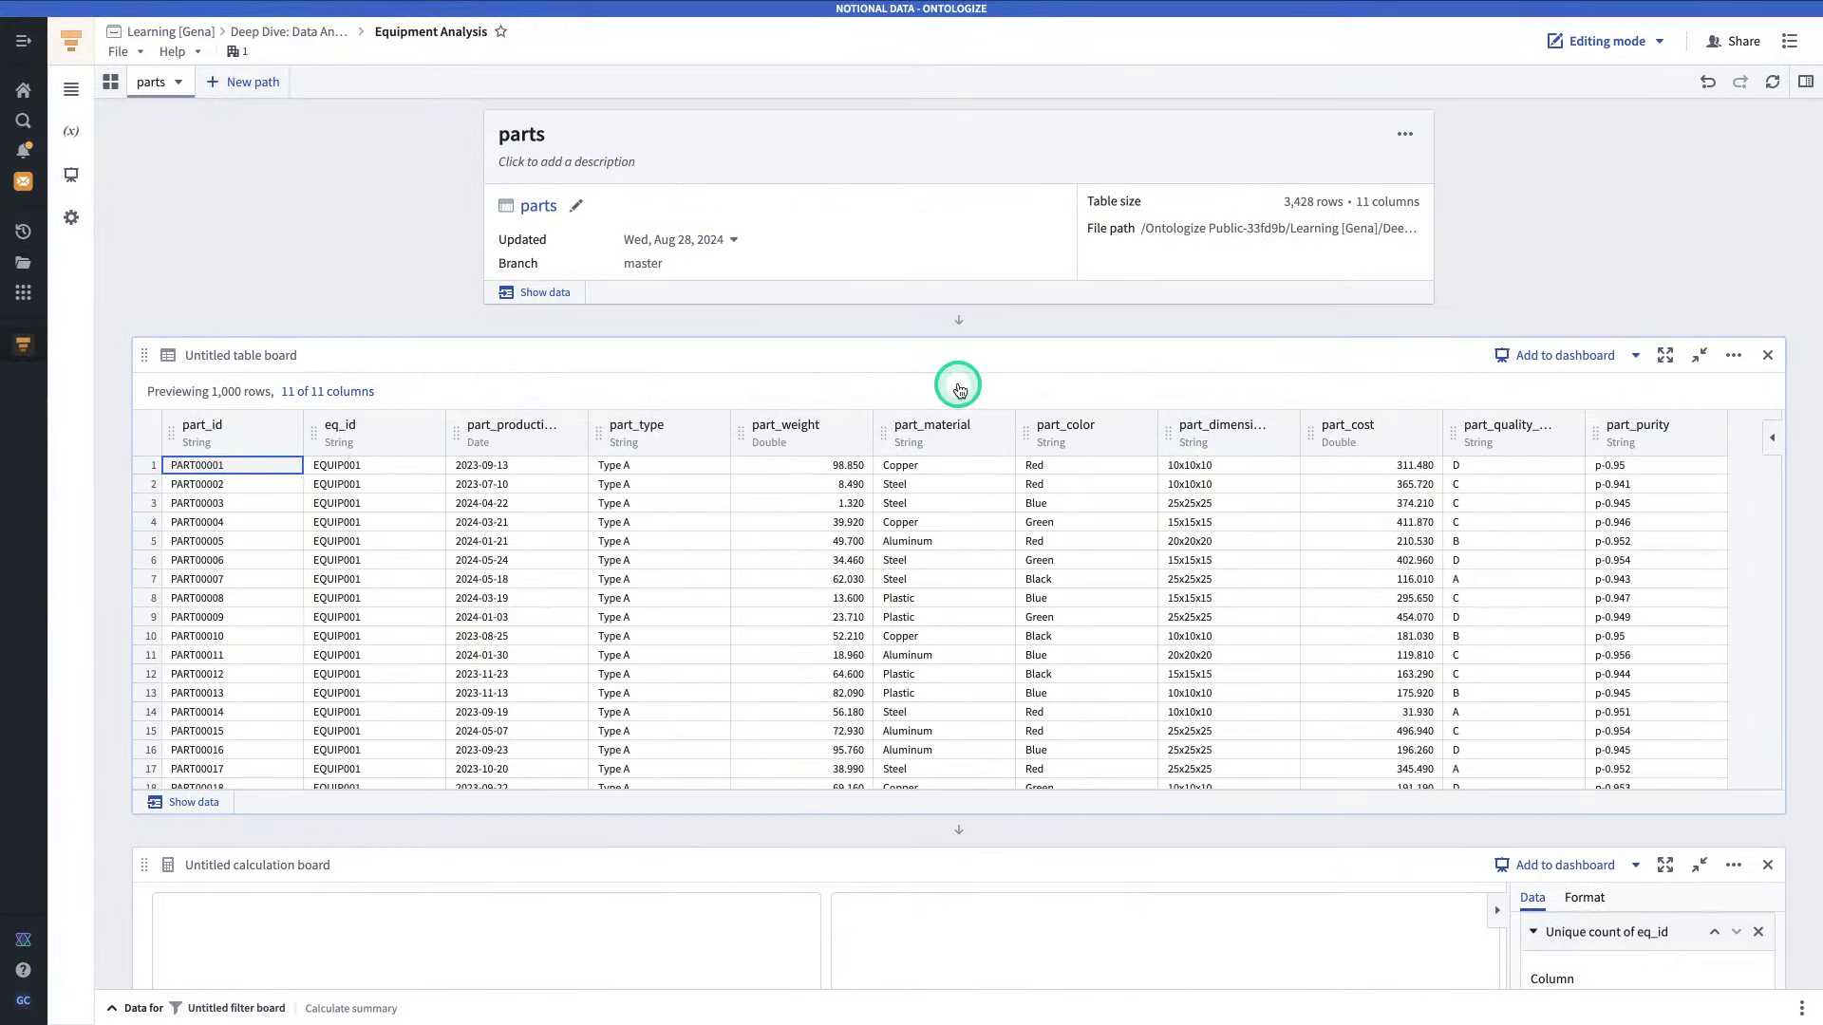
- Scroll through the path's table, calculation, editor, find-and-replace and filter boards
scroll(802, 460, down, 10)
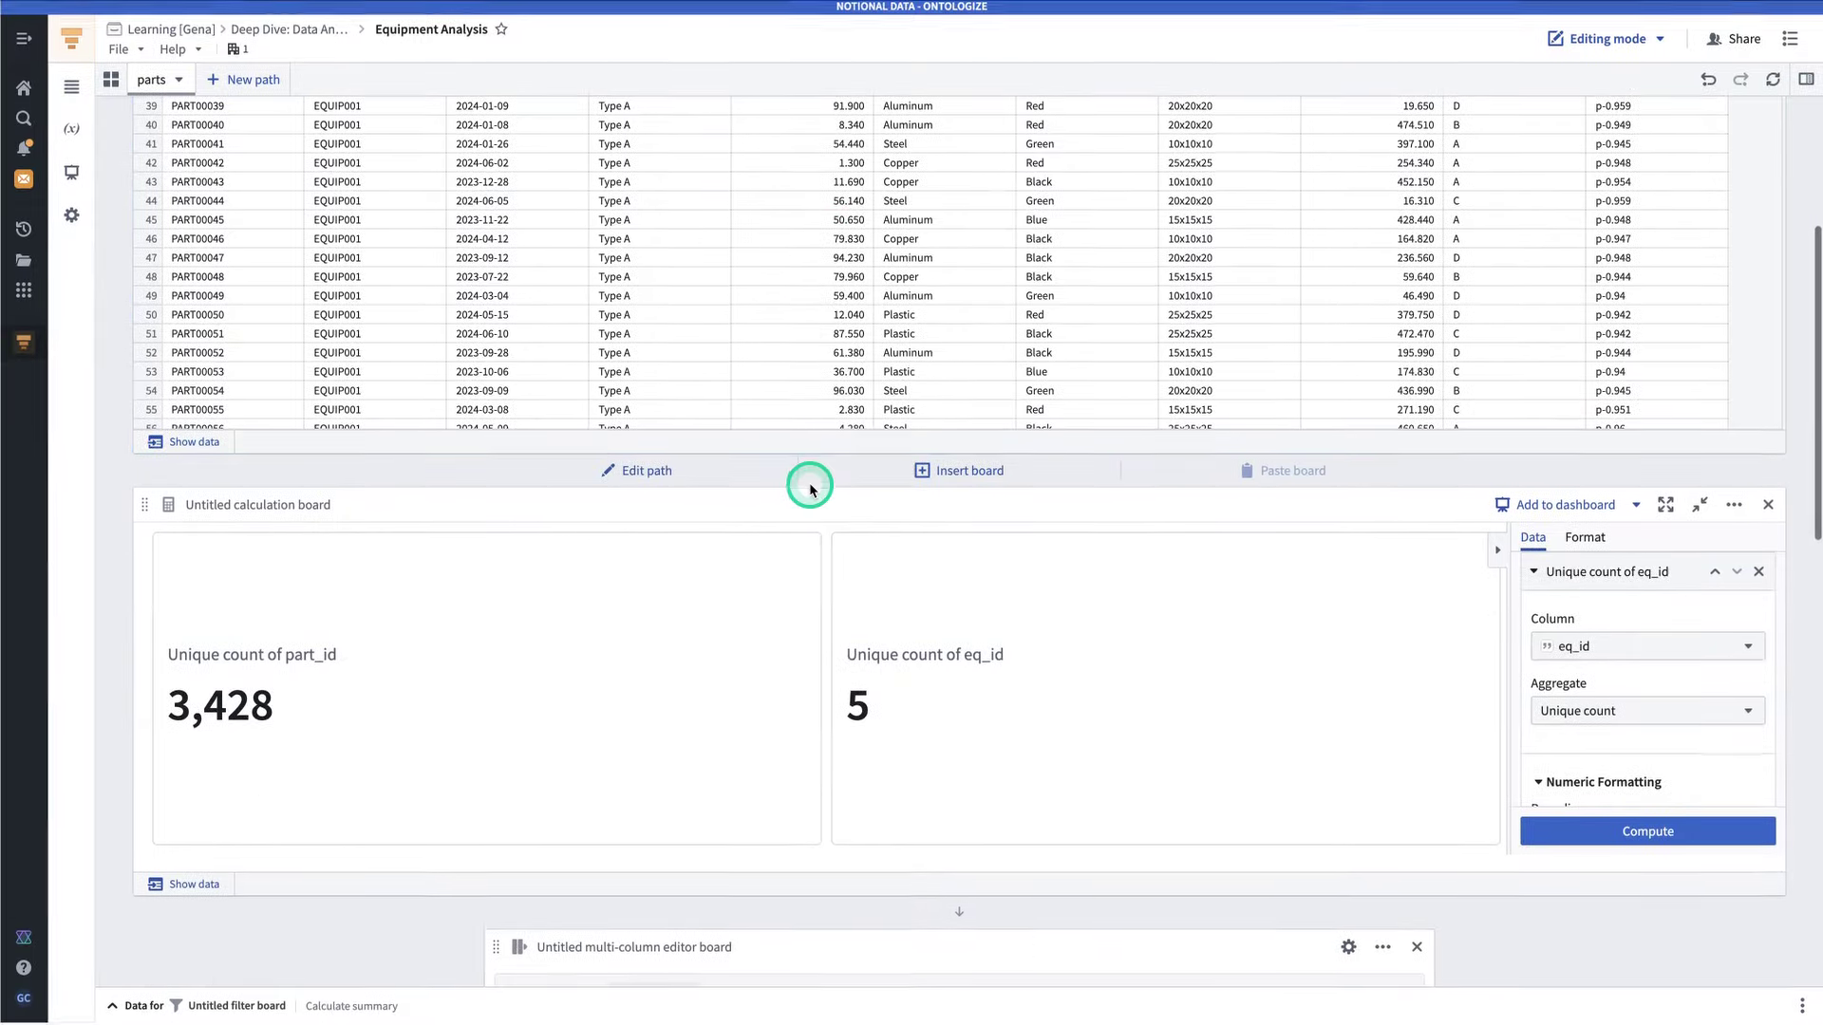
scroll(703, 475, down, 2)
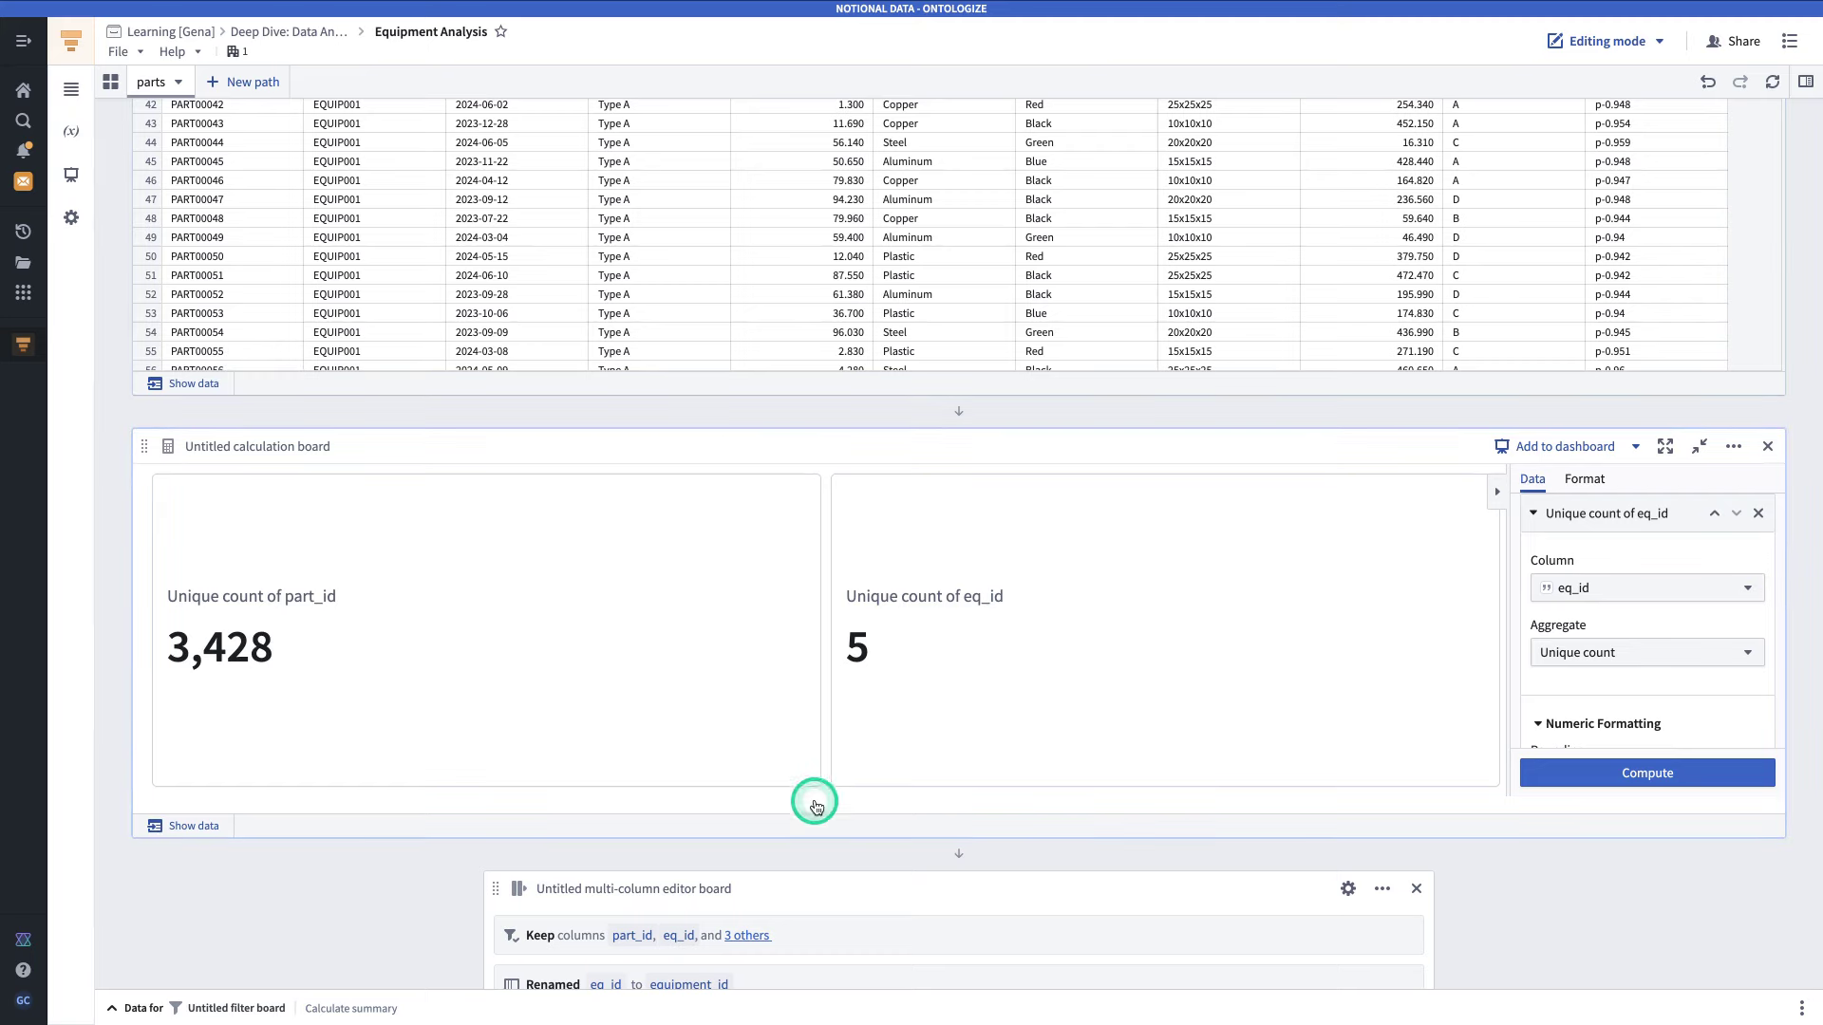
mouse_move(411, 395)
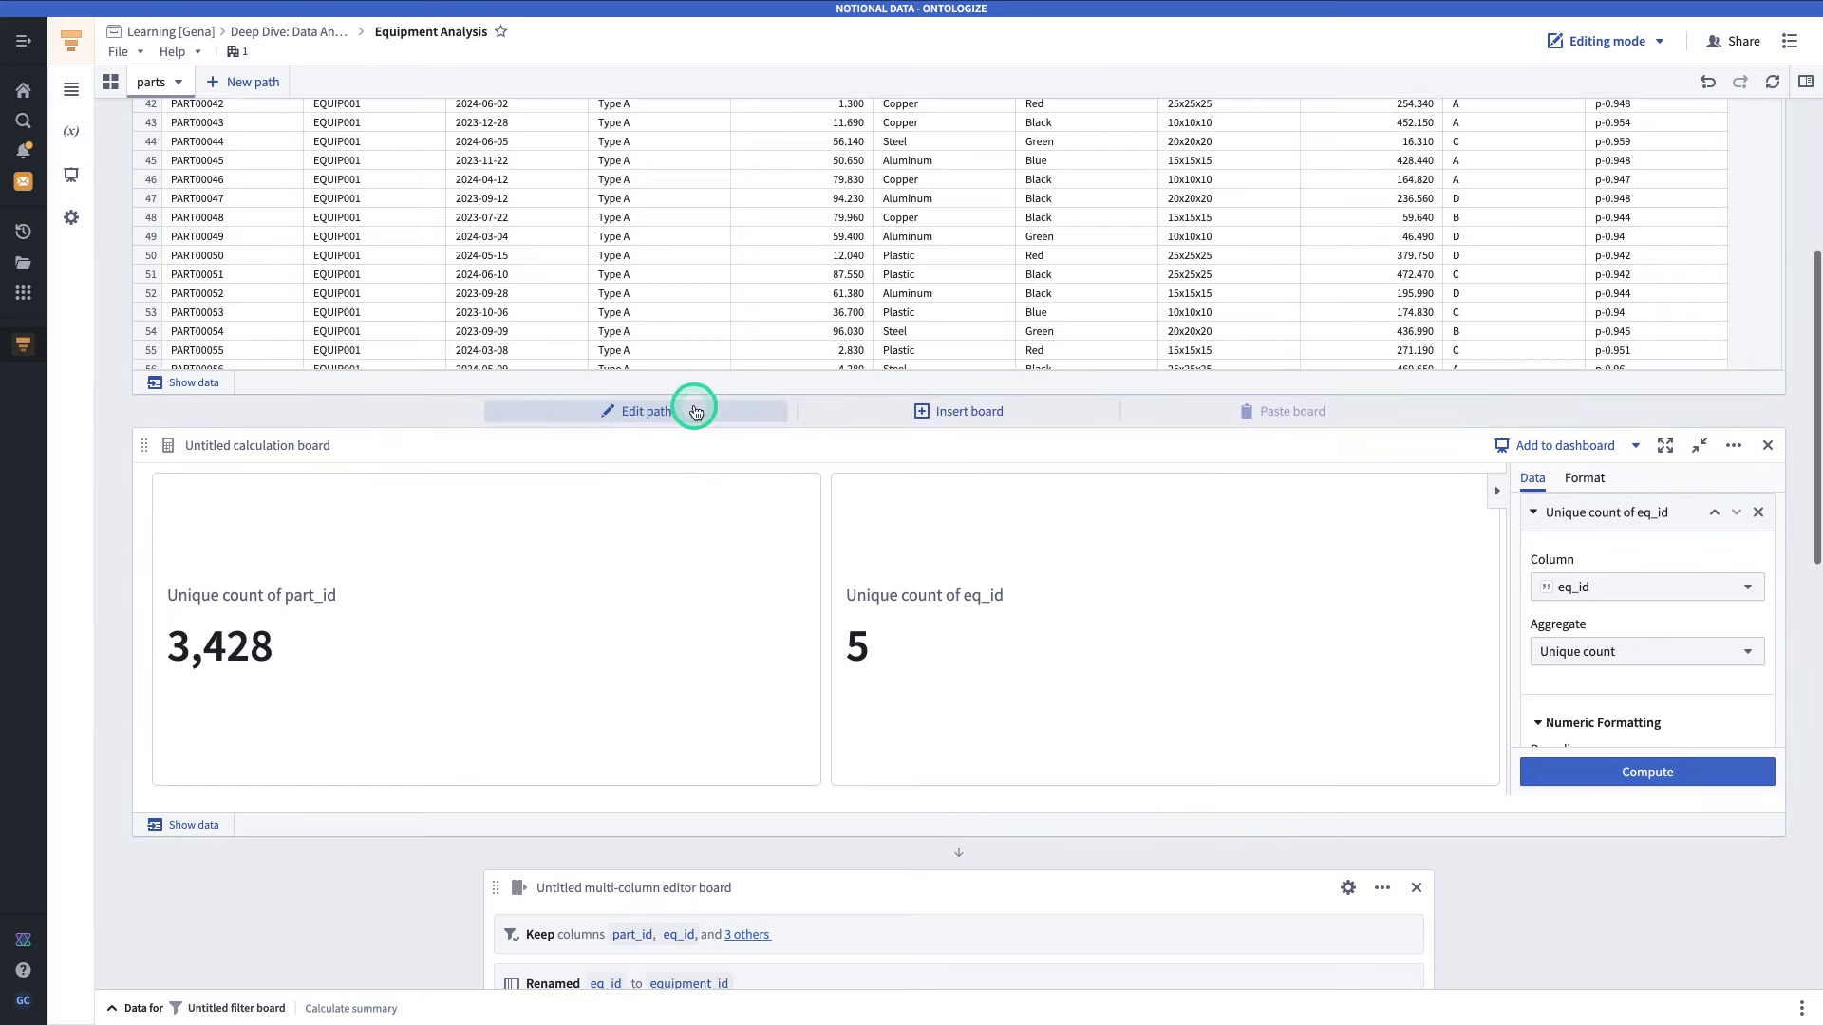
scroll(696, 413, down, 6)
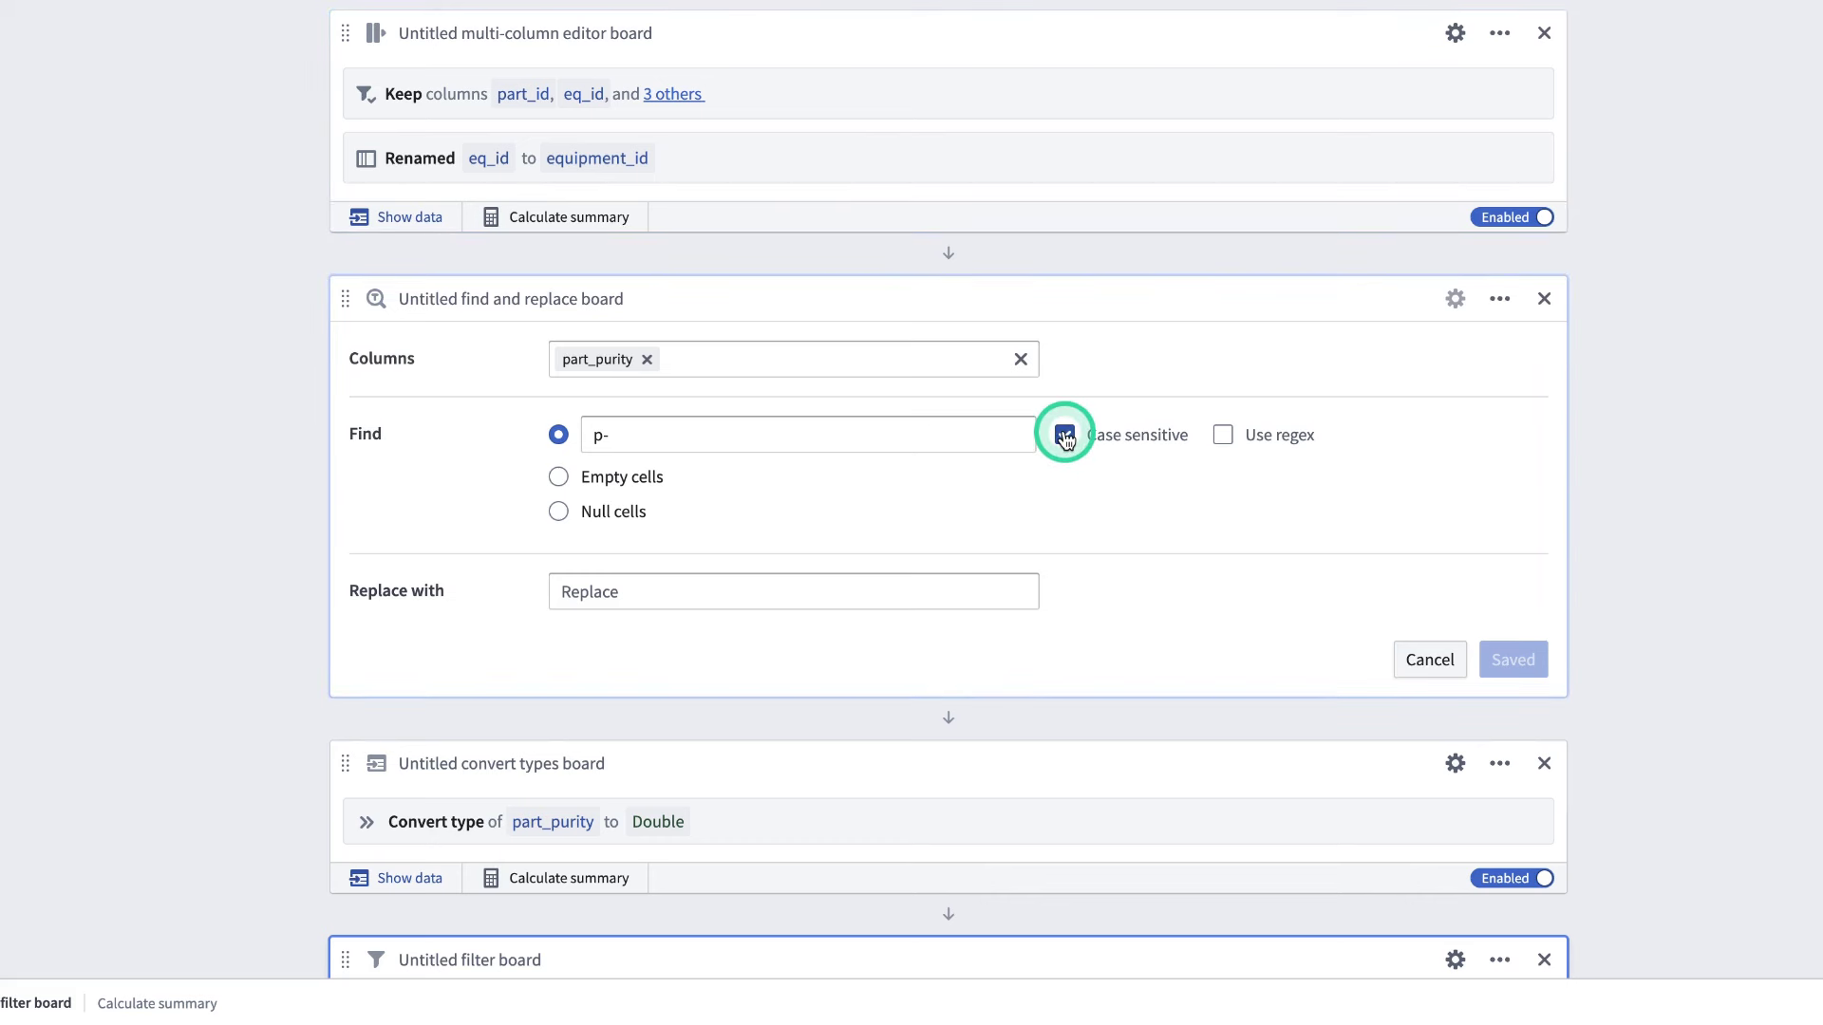
scroll(1065, 435, down, 3)
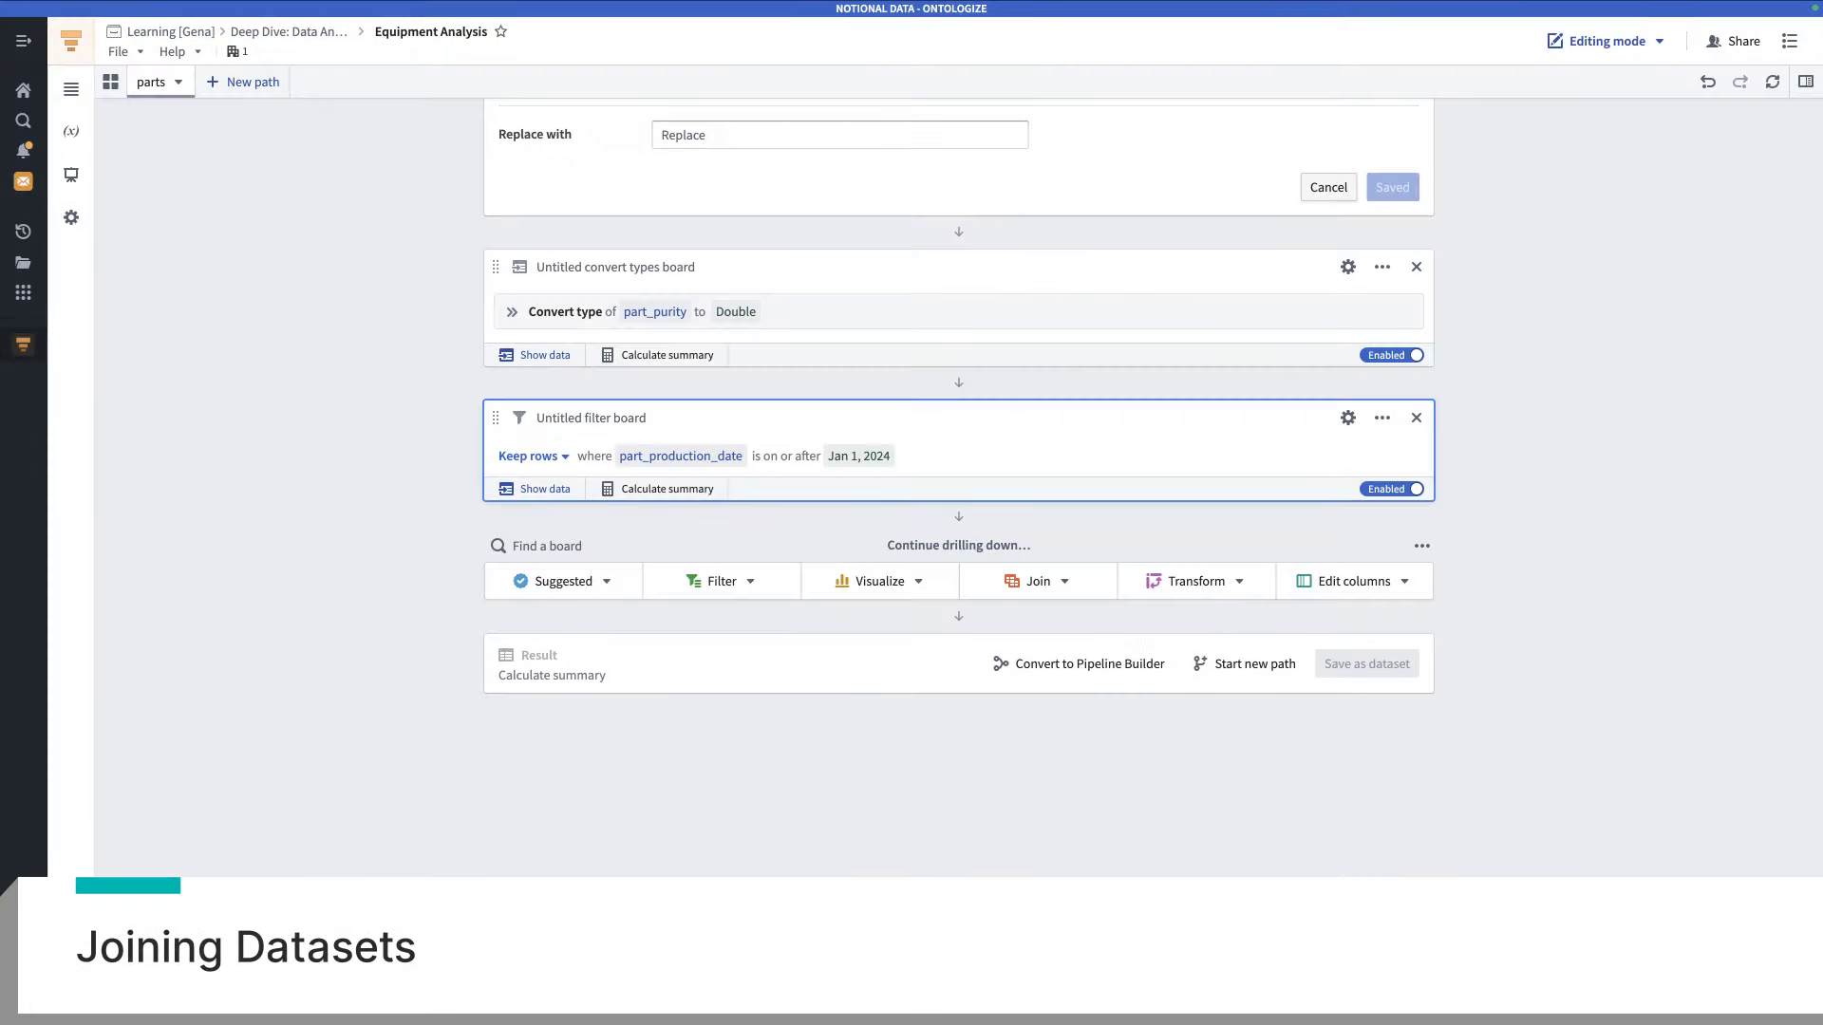
- Start a new path from the parts path's resulting set under Paths in this analysis
scroll(229, 275, up, 15)
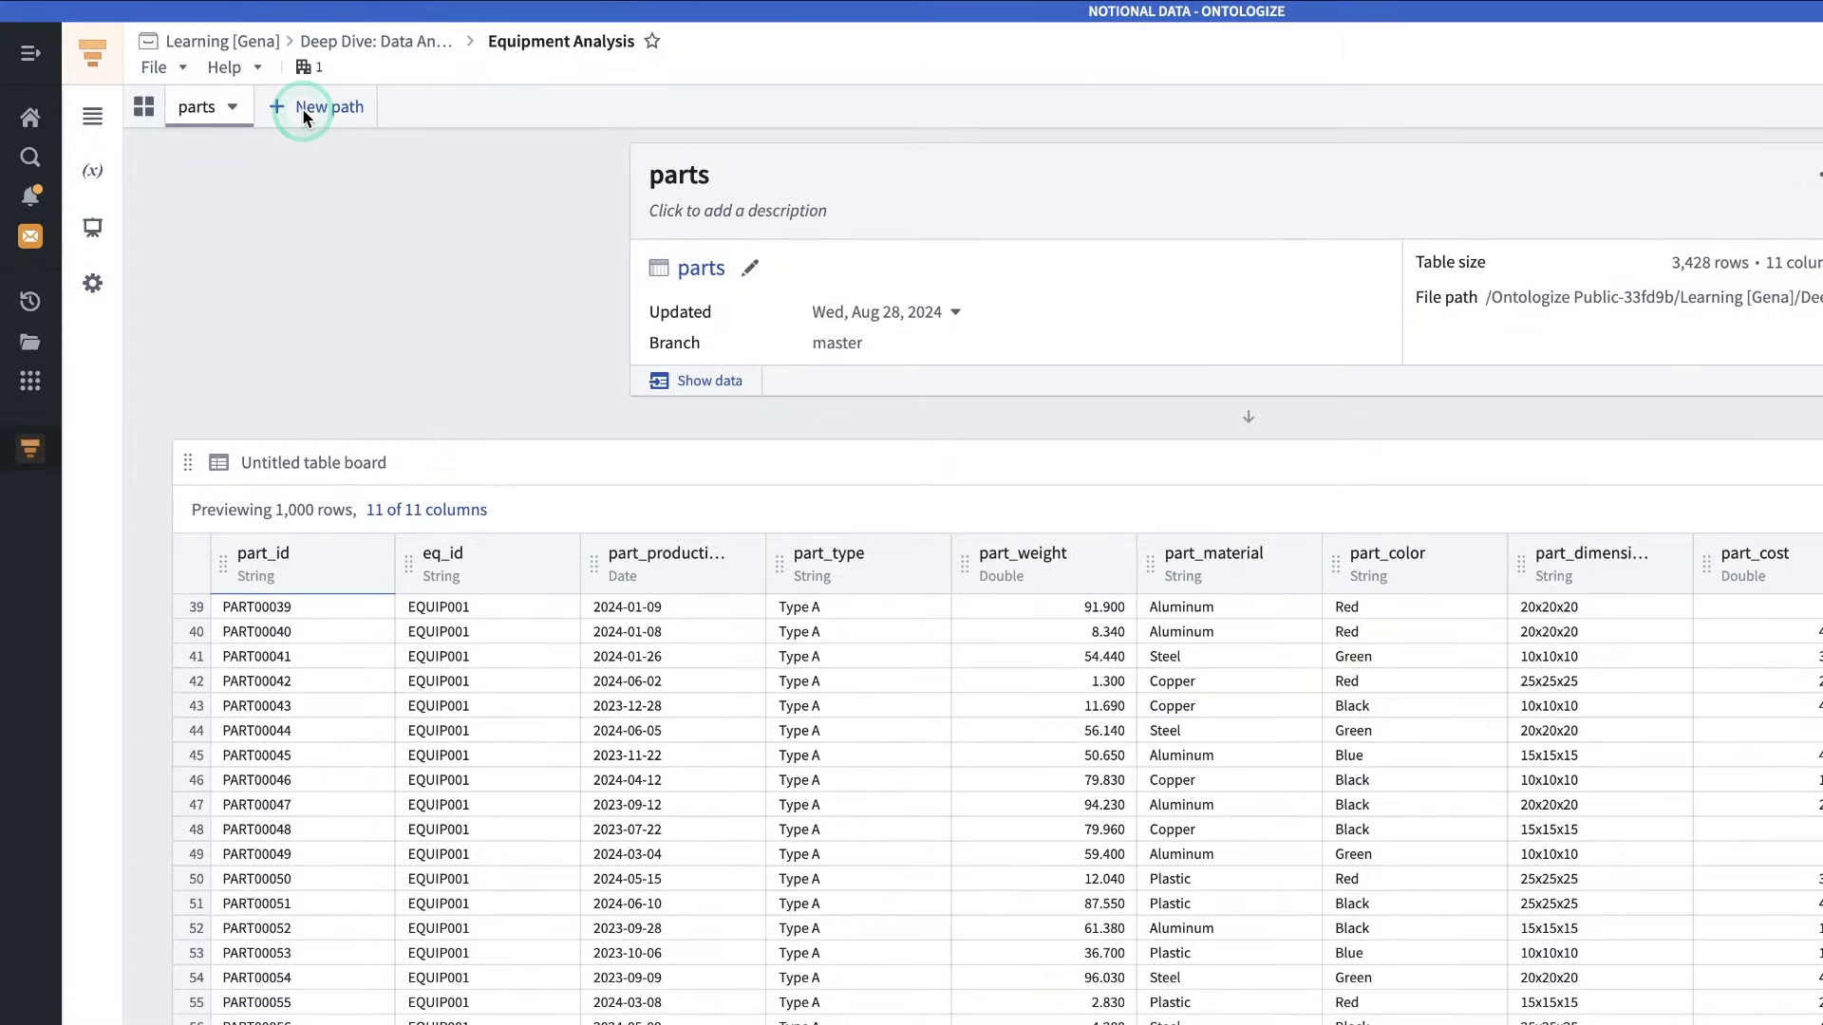
click(302, 107)
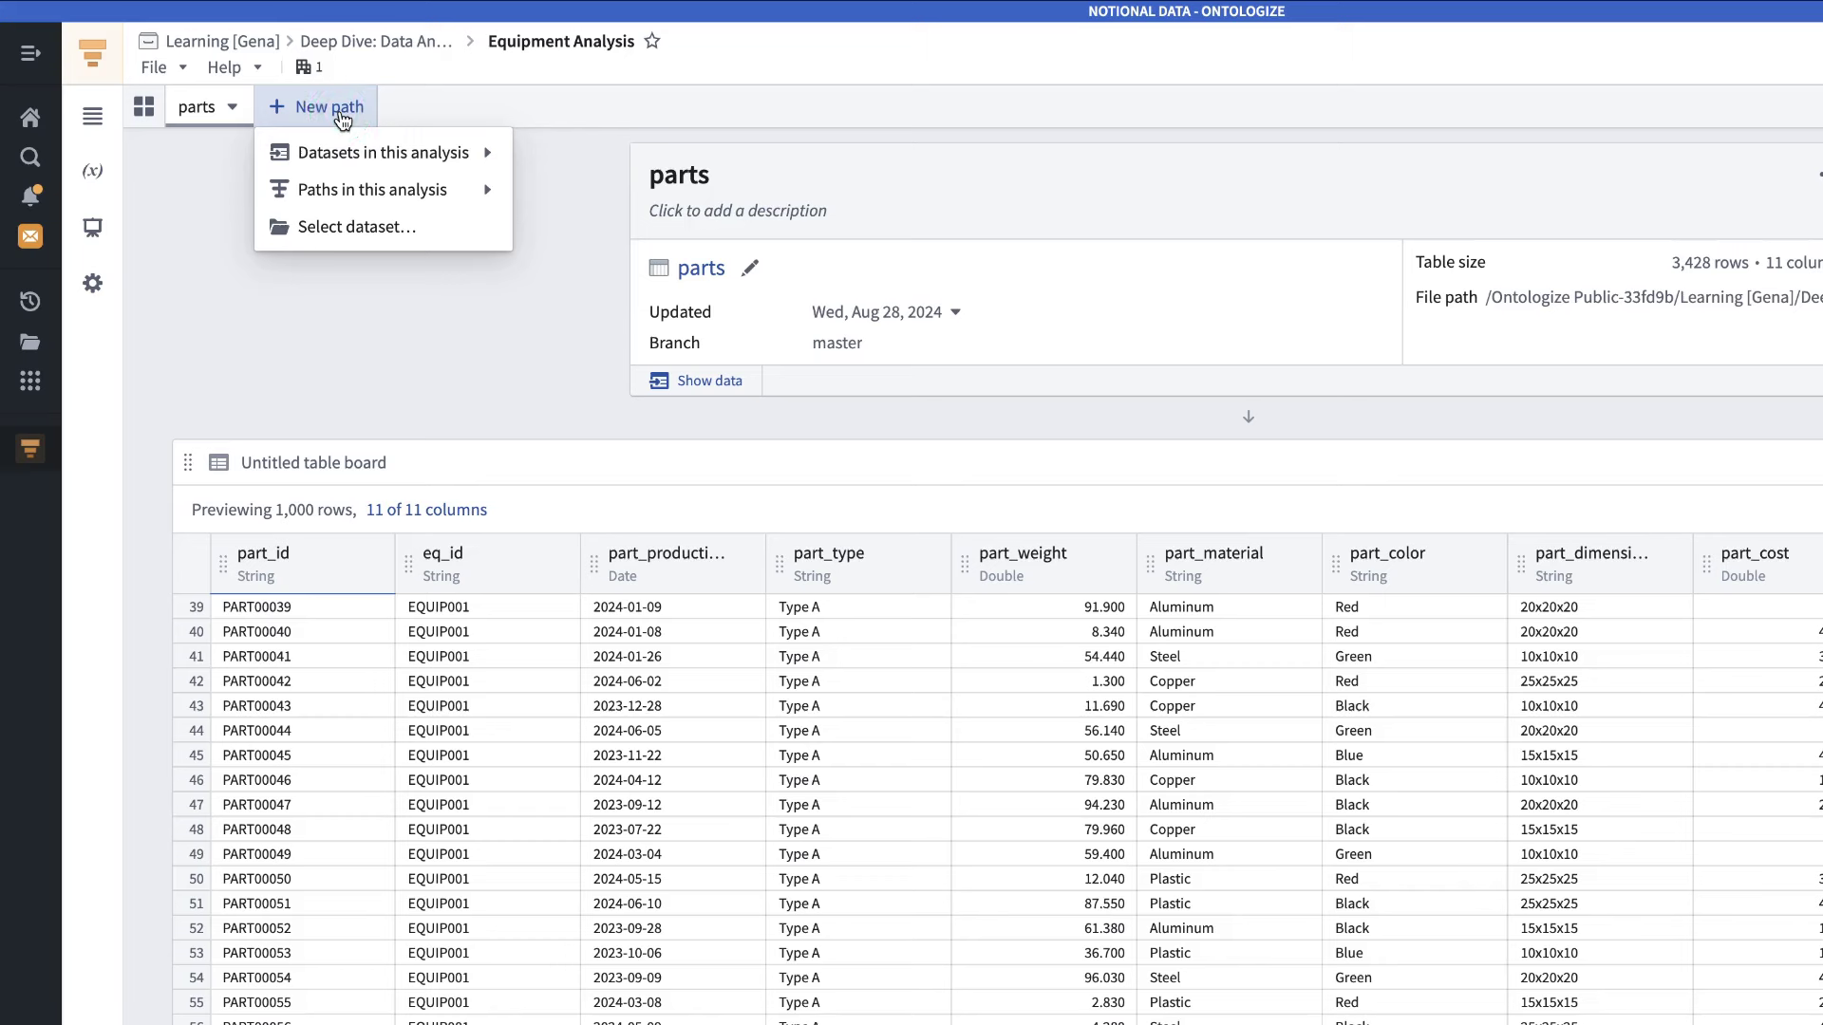
click(366, 226)
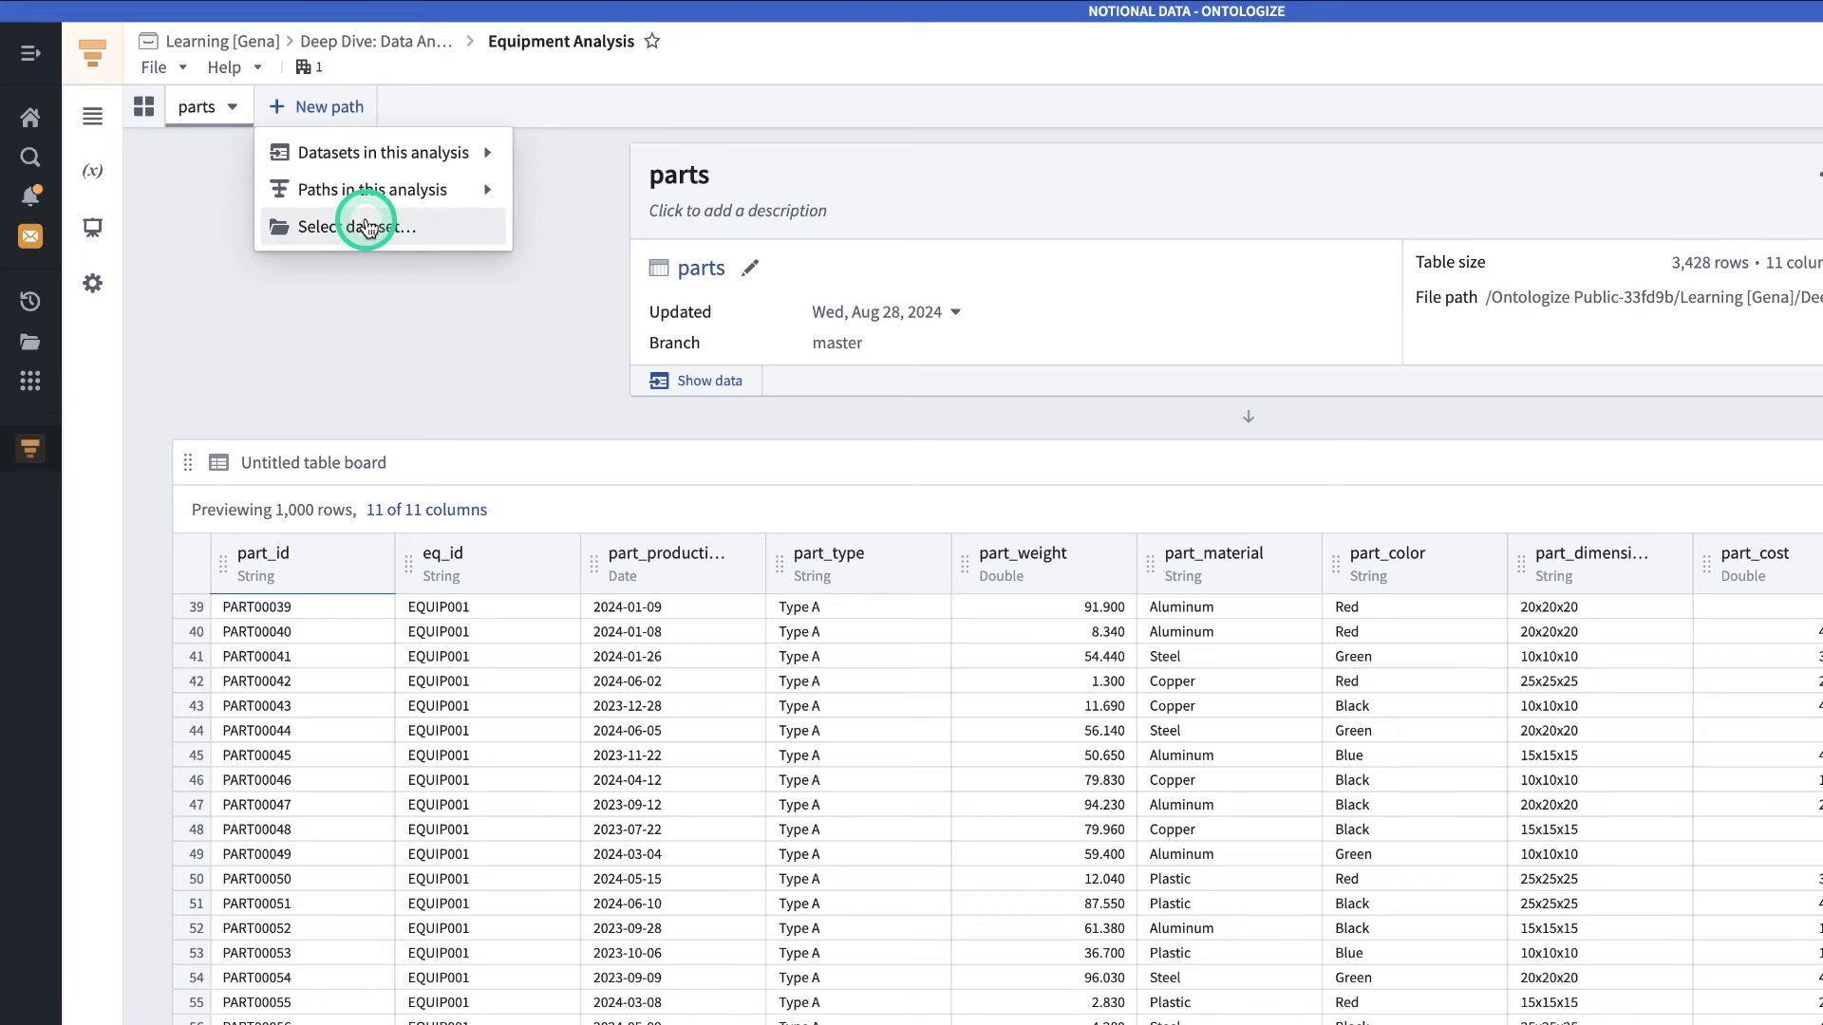
mouse_move(334, 150)
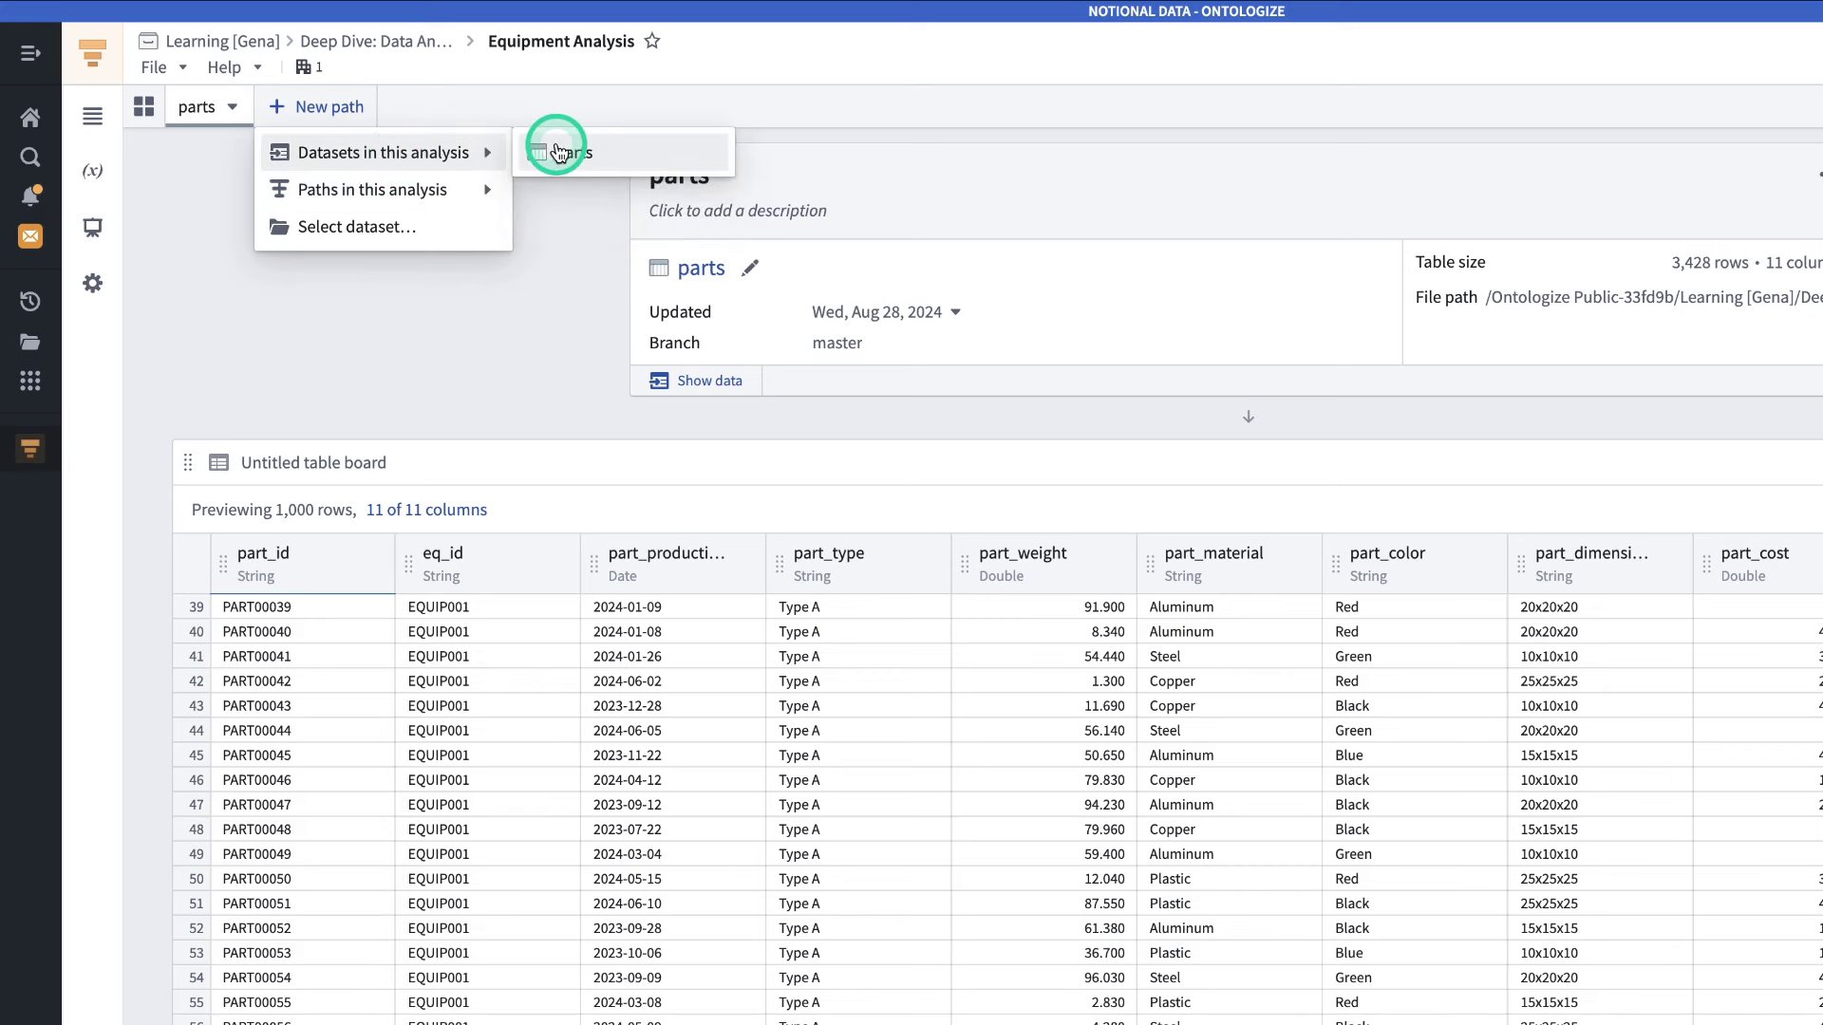
mouse_move(459, 196)
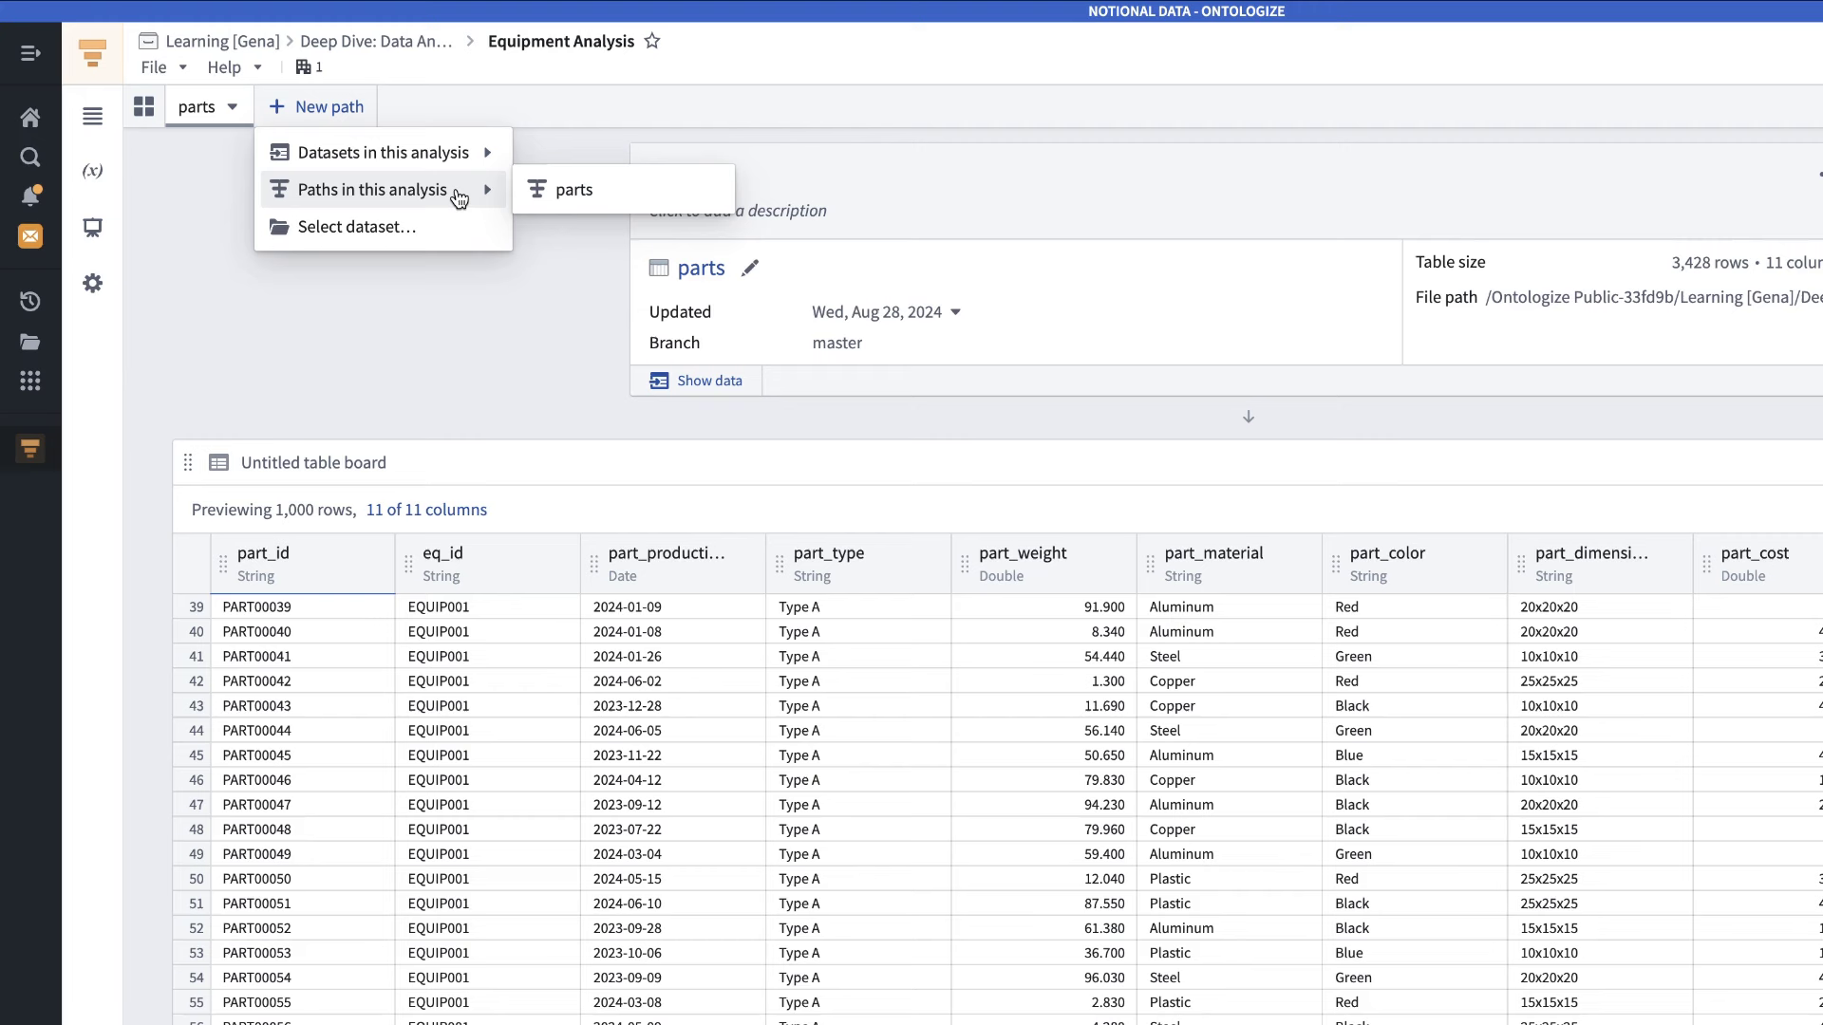
click(571, 191)
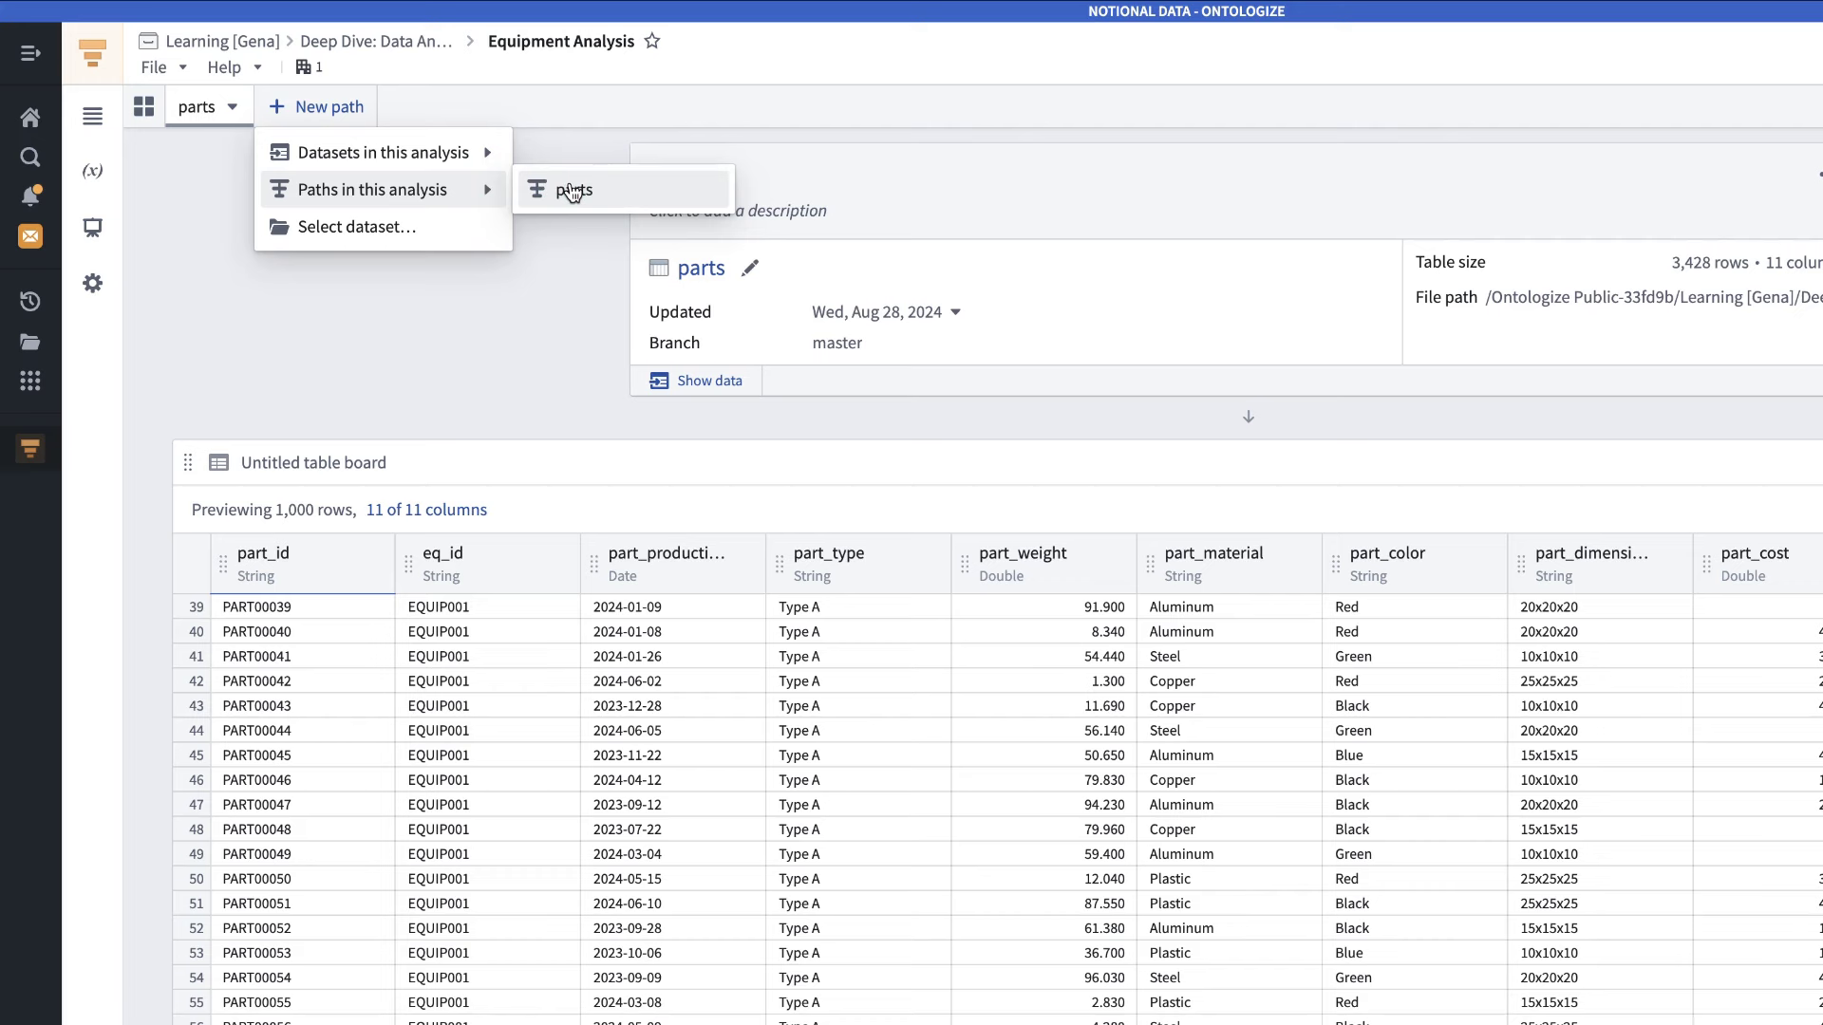
click(591, 191)
click(600, 191)
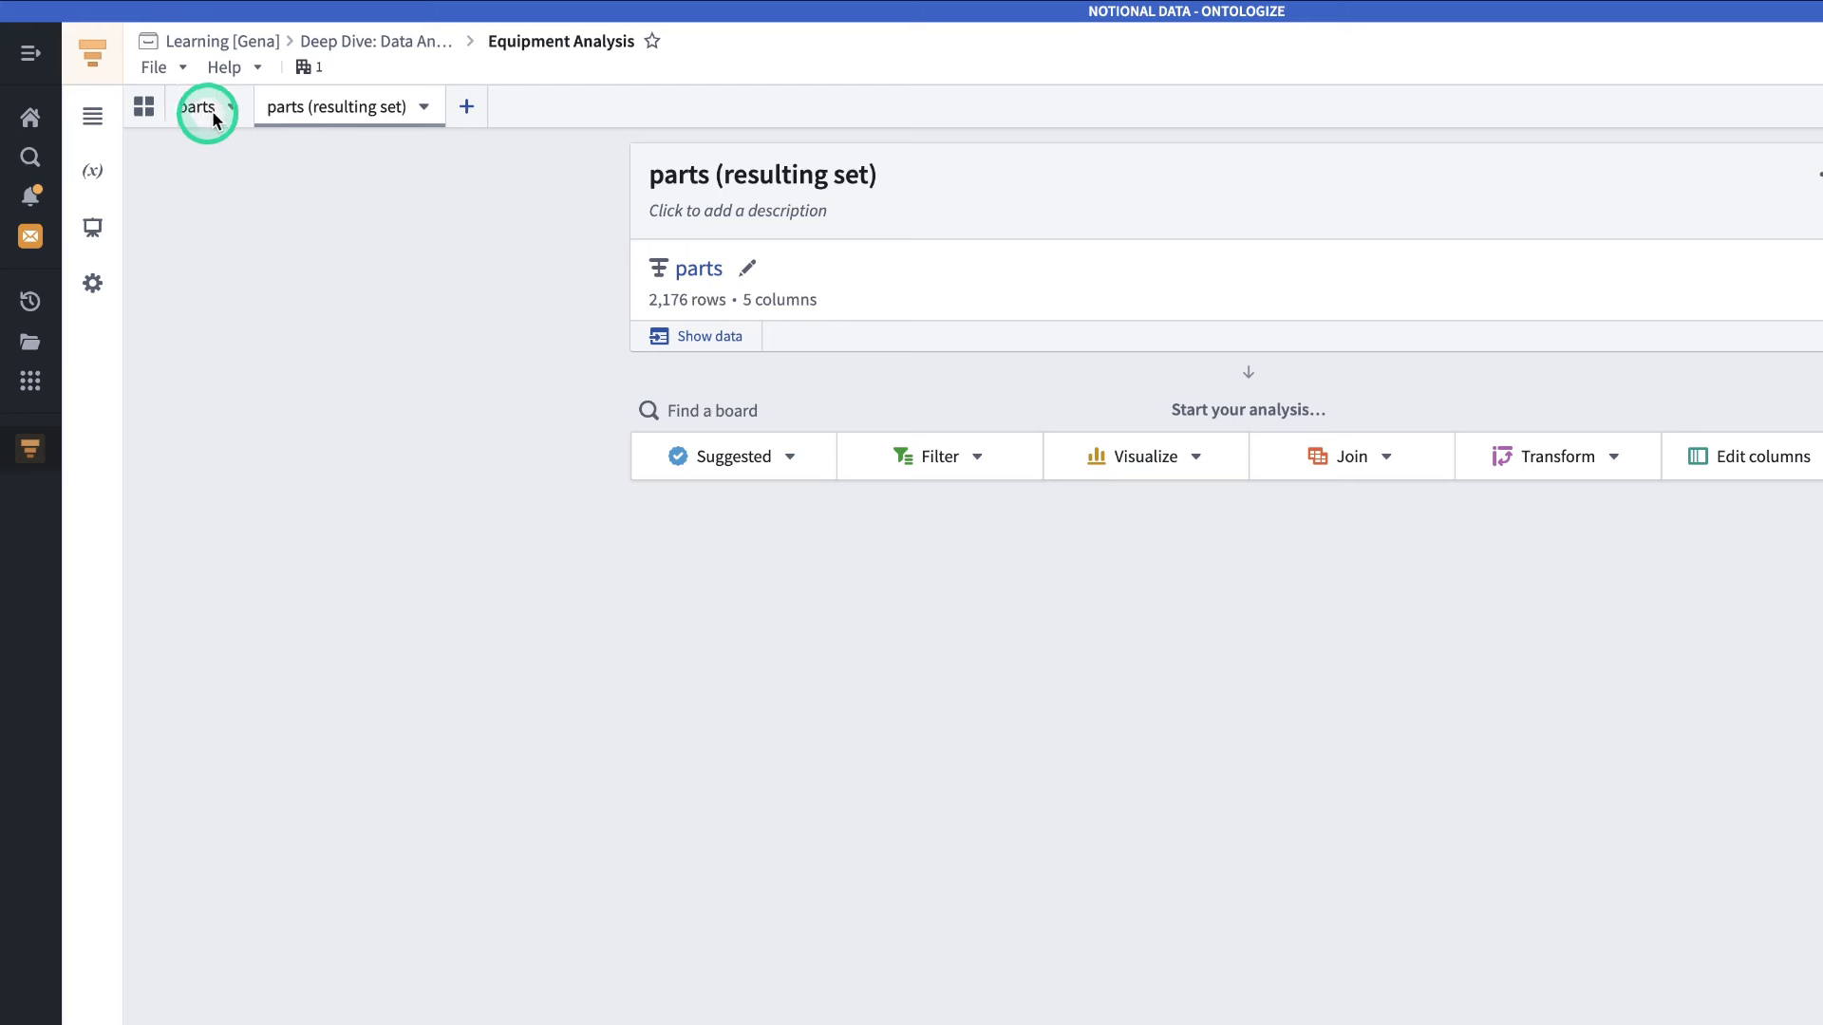
- Rename the new path tab to 'Parts and Equipment Join'
right_click(322, 113)
click(385, 133)
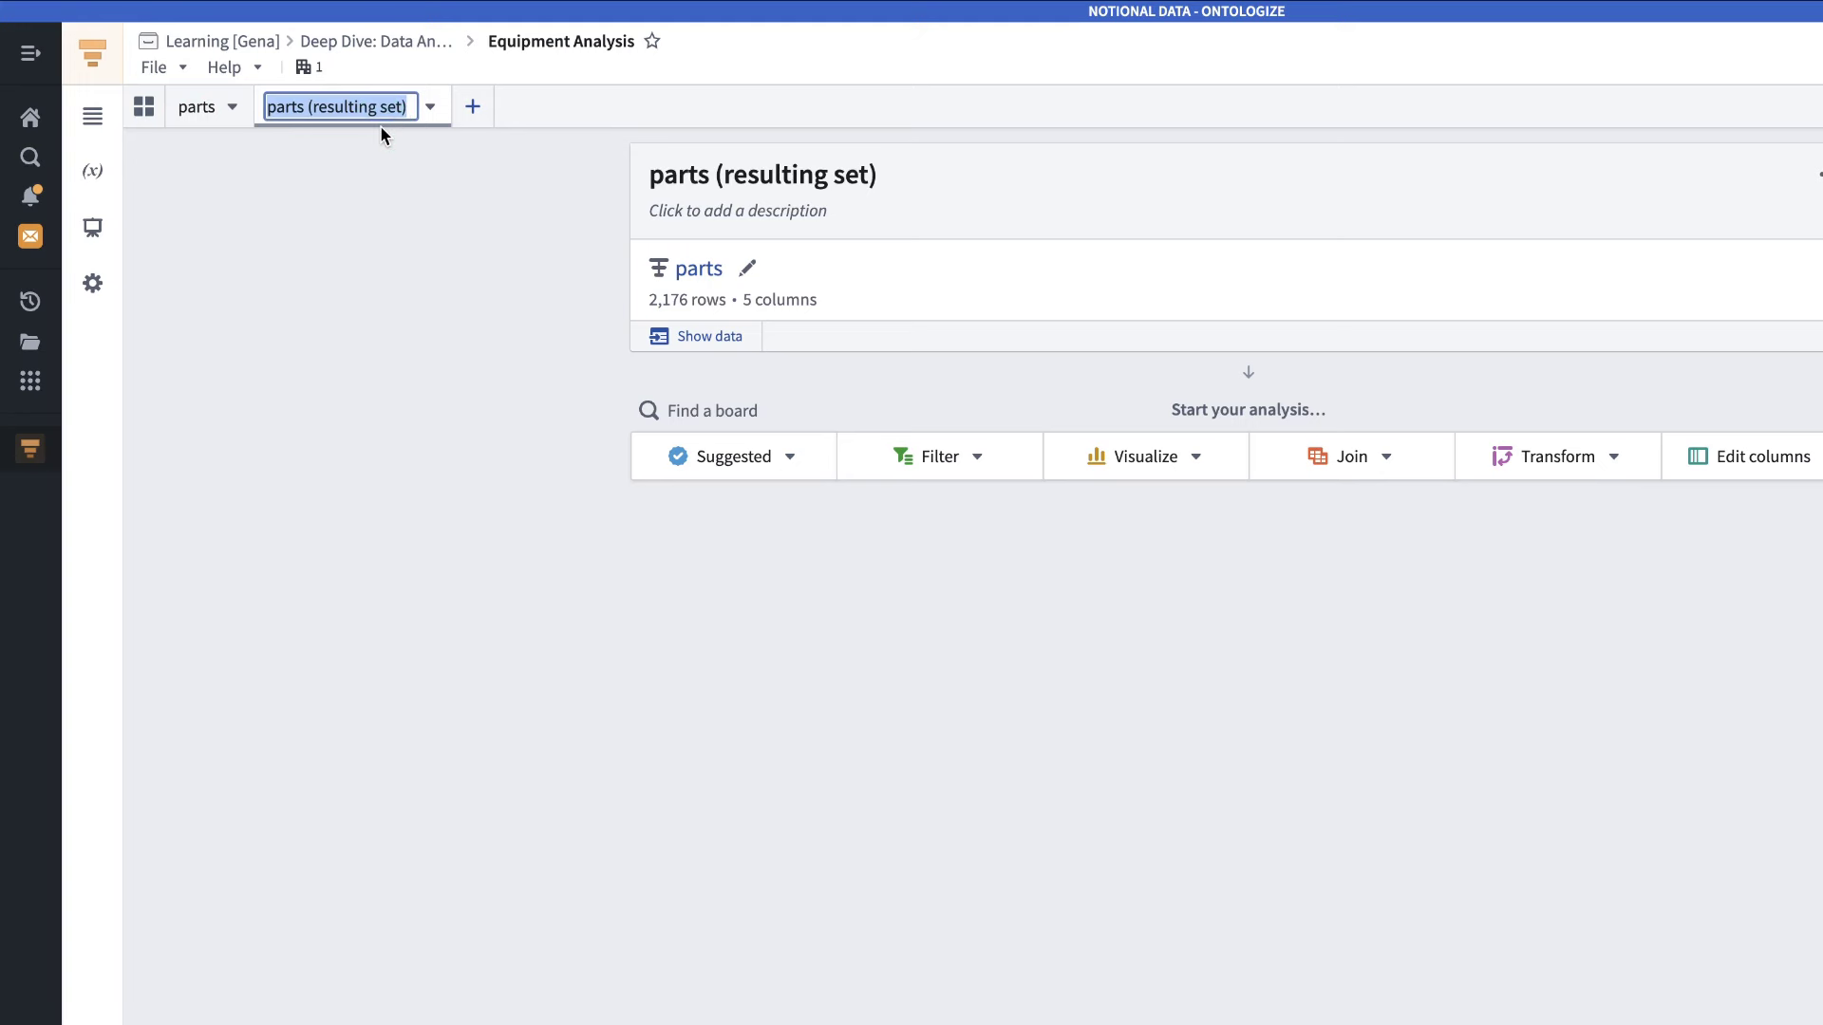
text(Parts and Equipment Join)
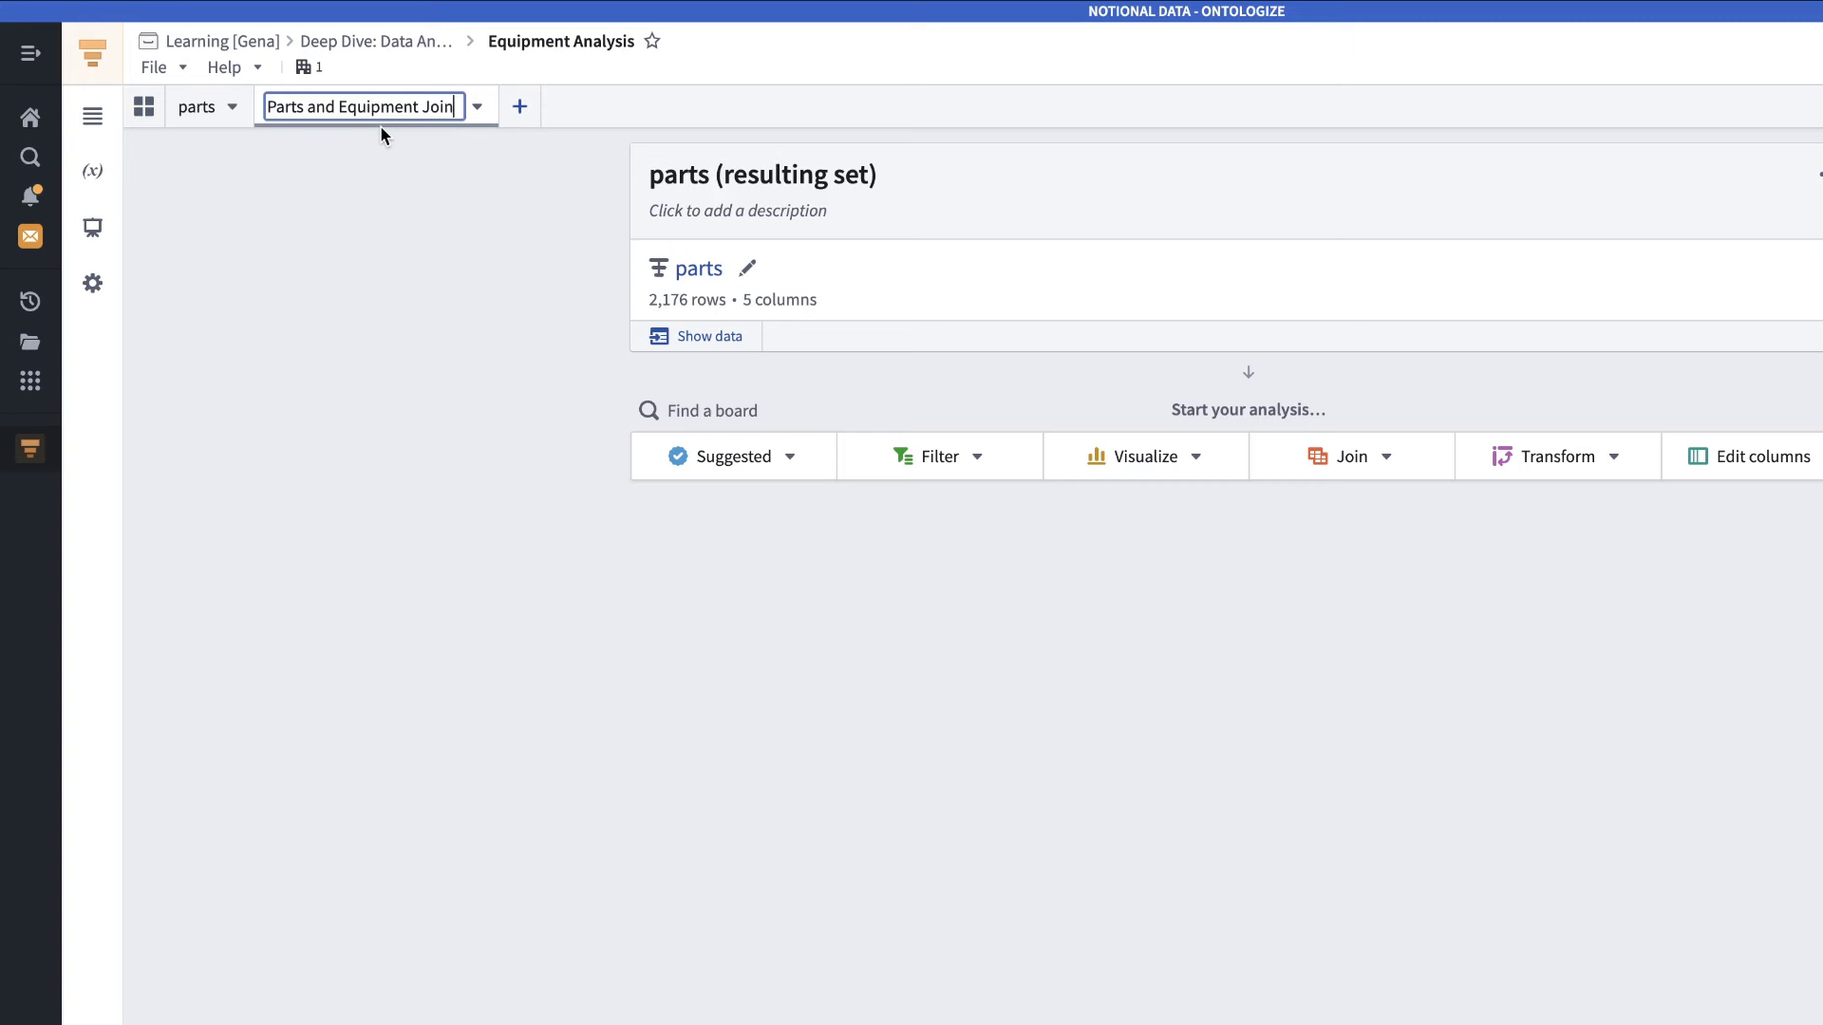
click(396, 144)
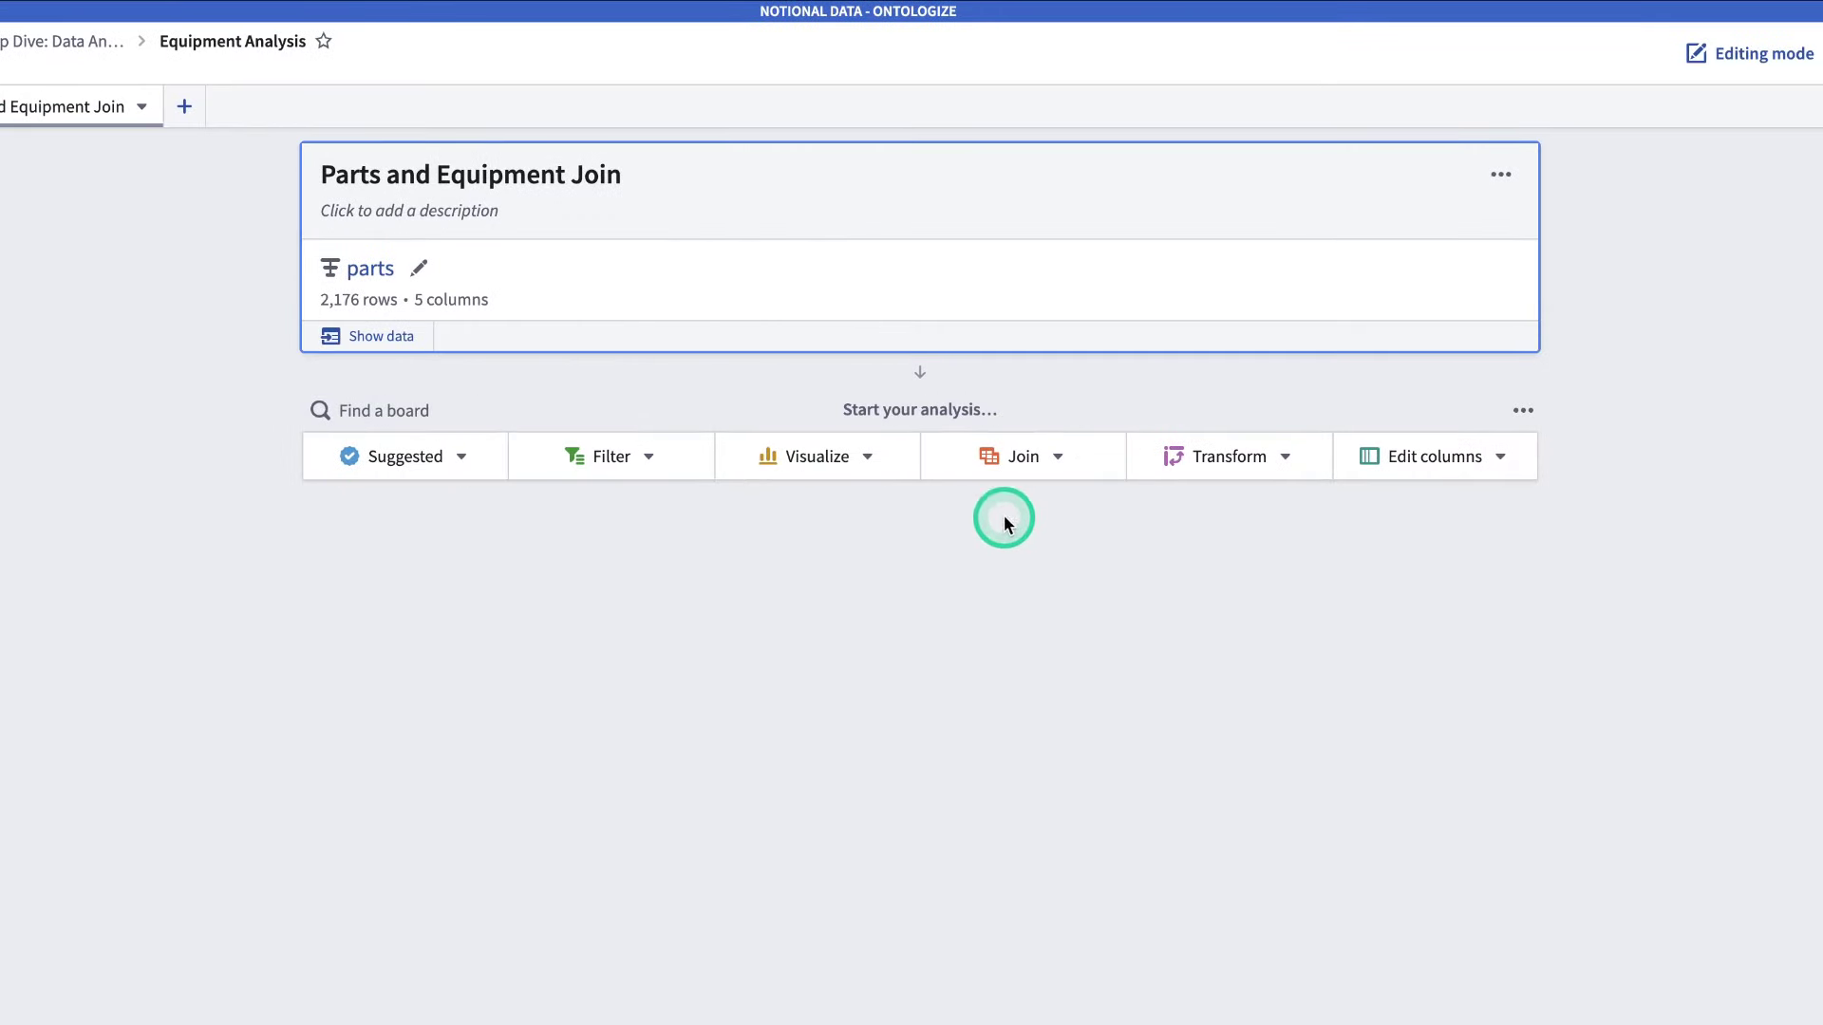
- Add a join board using the equipment dataset from the course folder in Recent files
click(1016, 470)
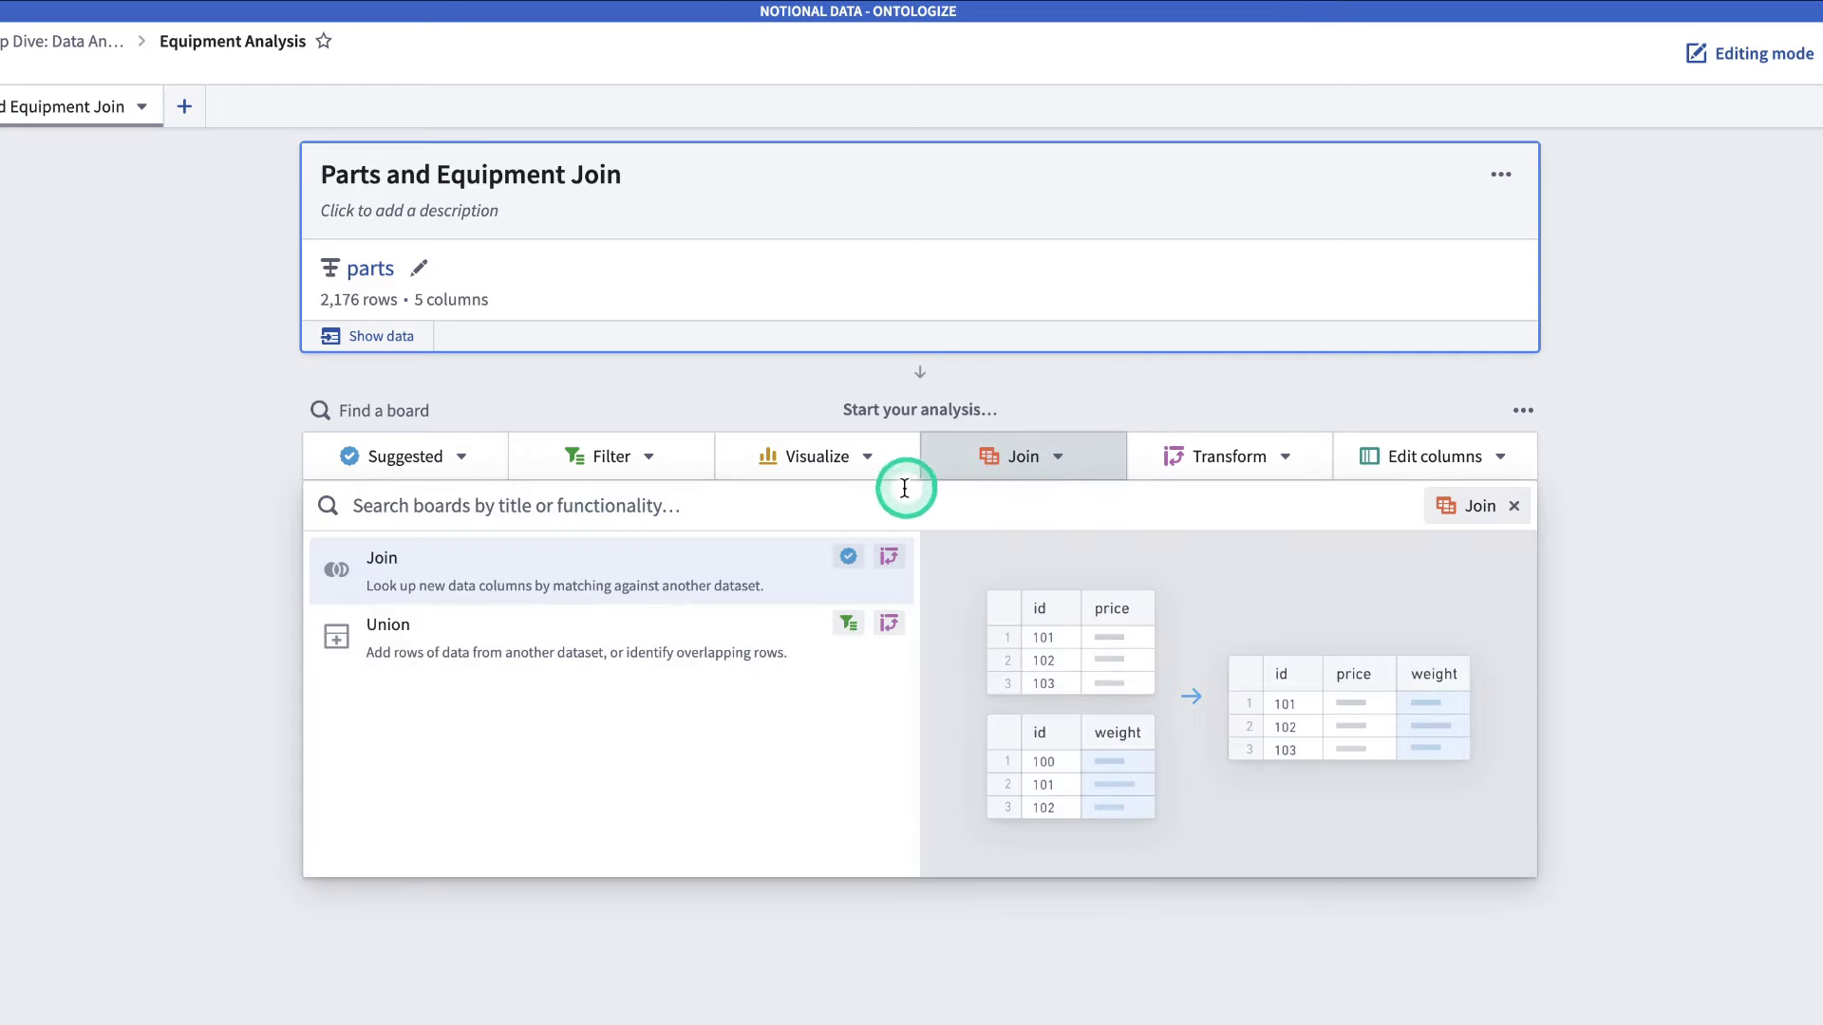
click(755, 576)
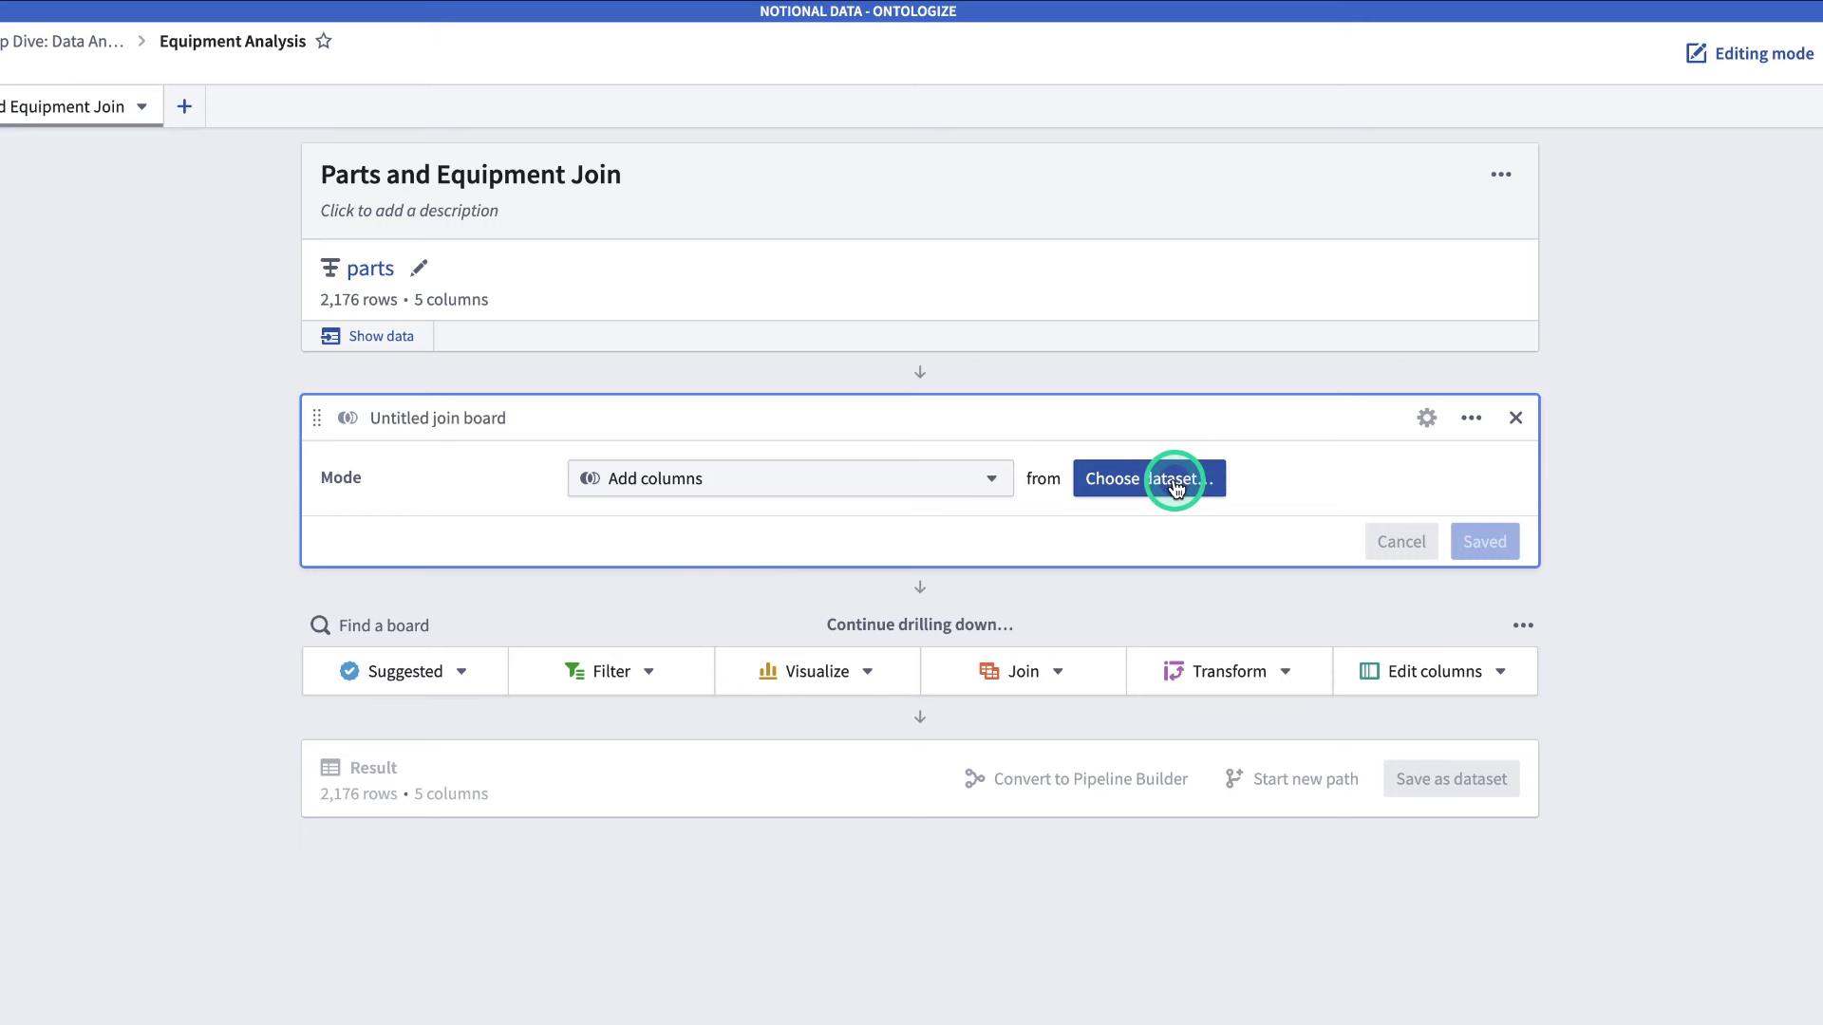
click(1176, 486)
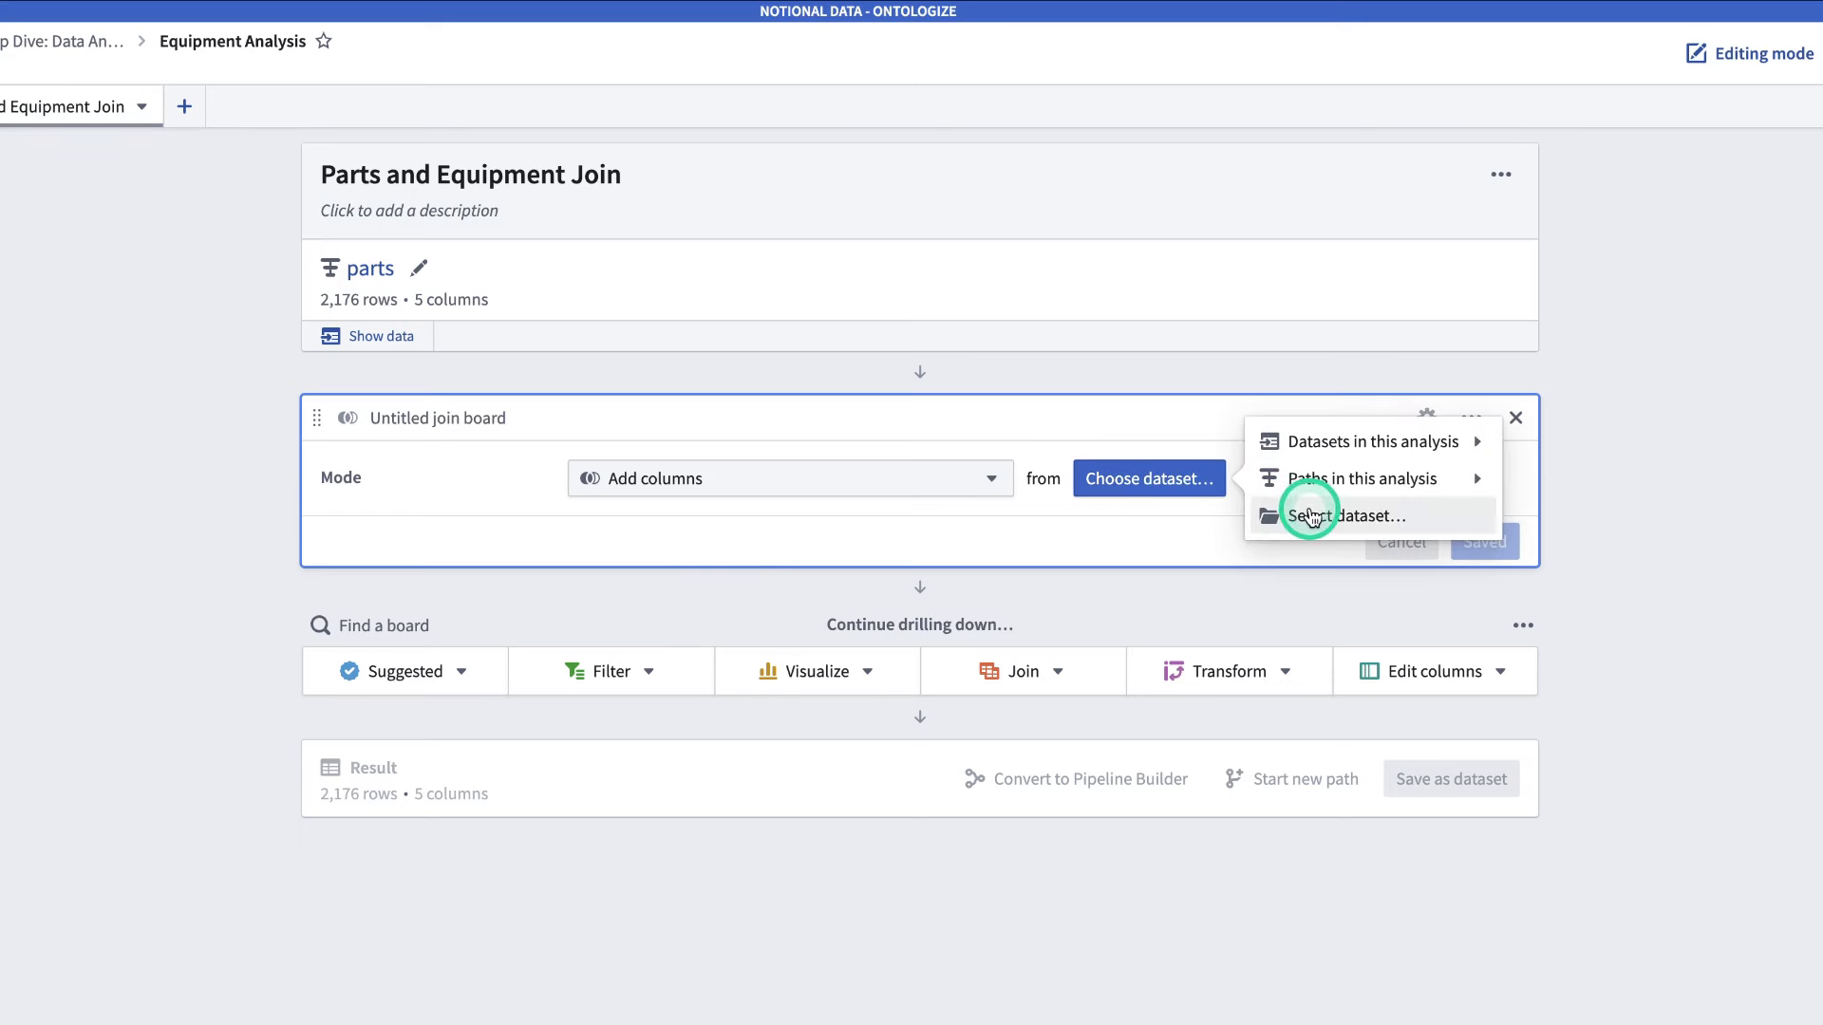
click(1309, 509)
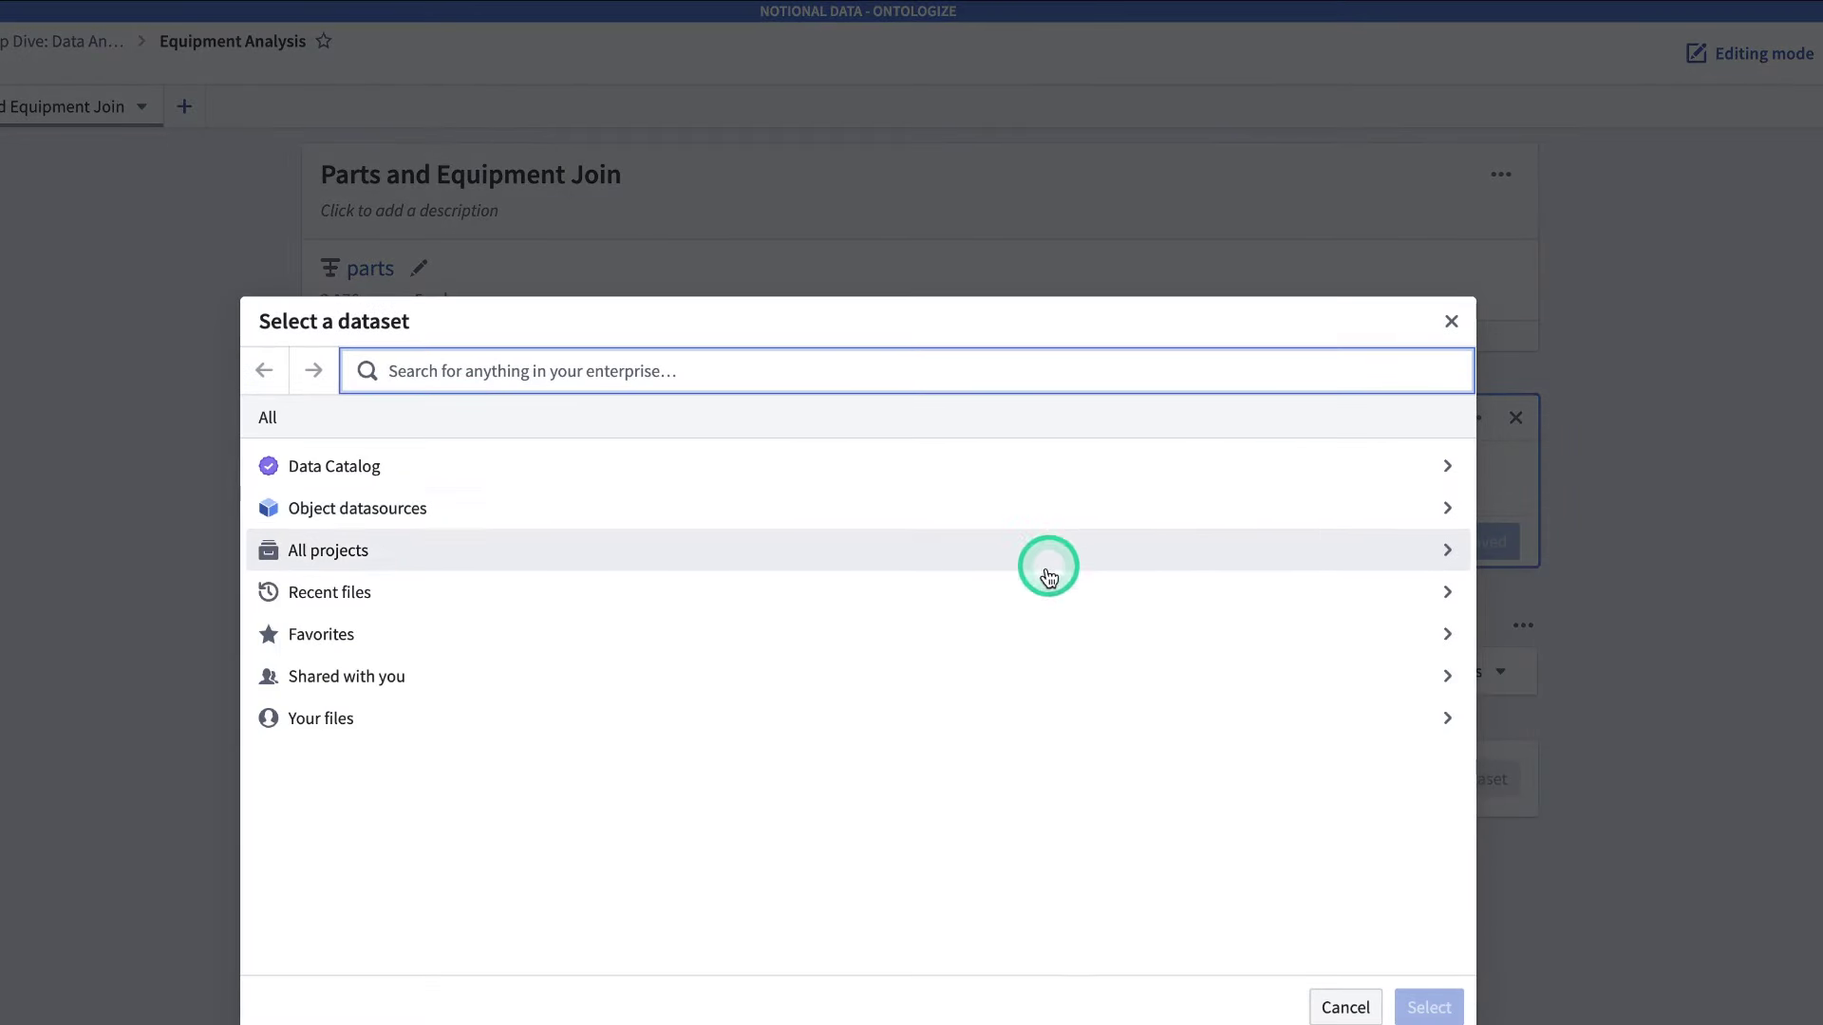
click(1042, 593)
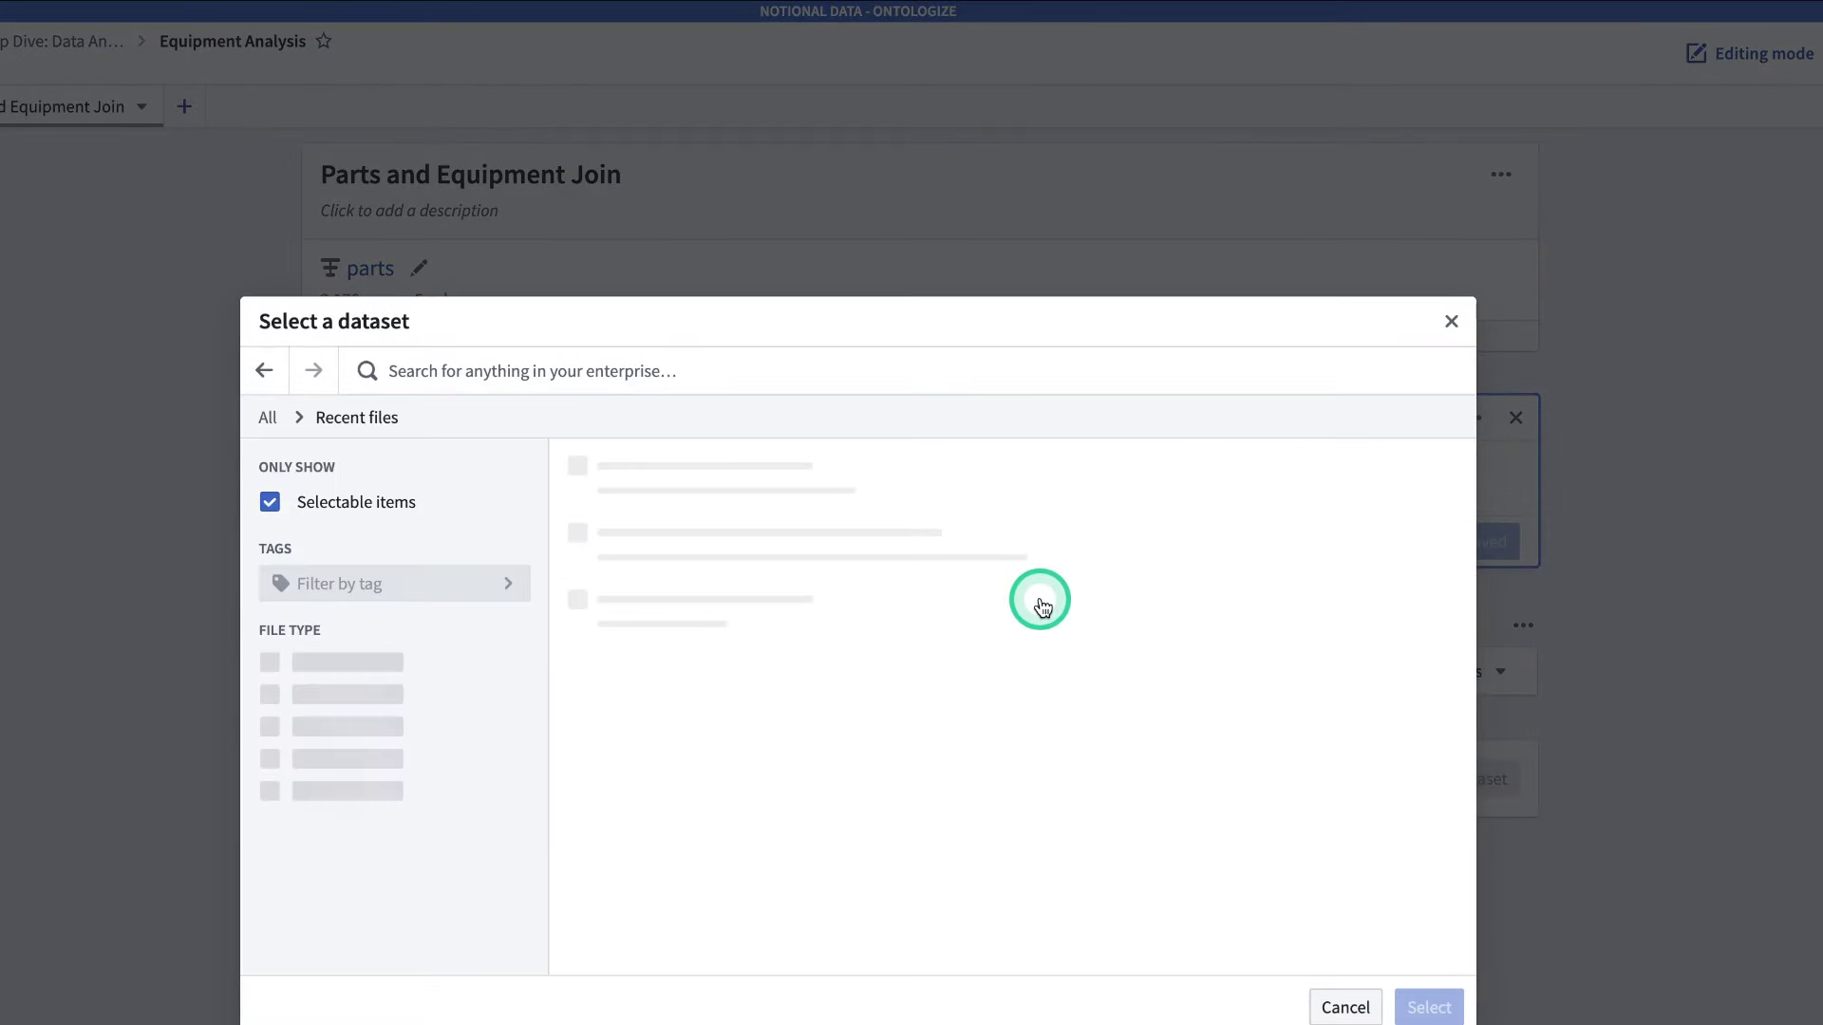
click(855, 494)
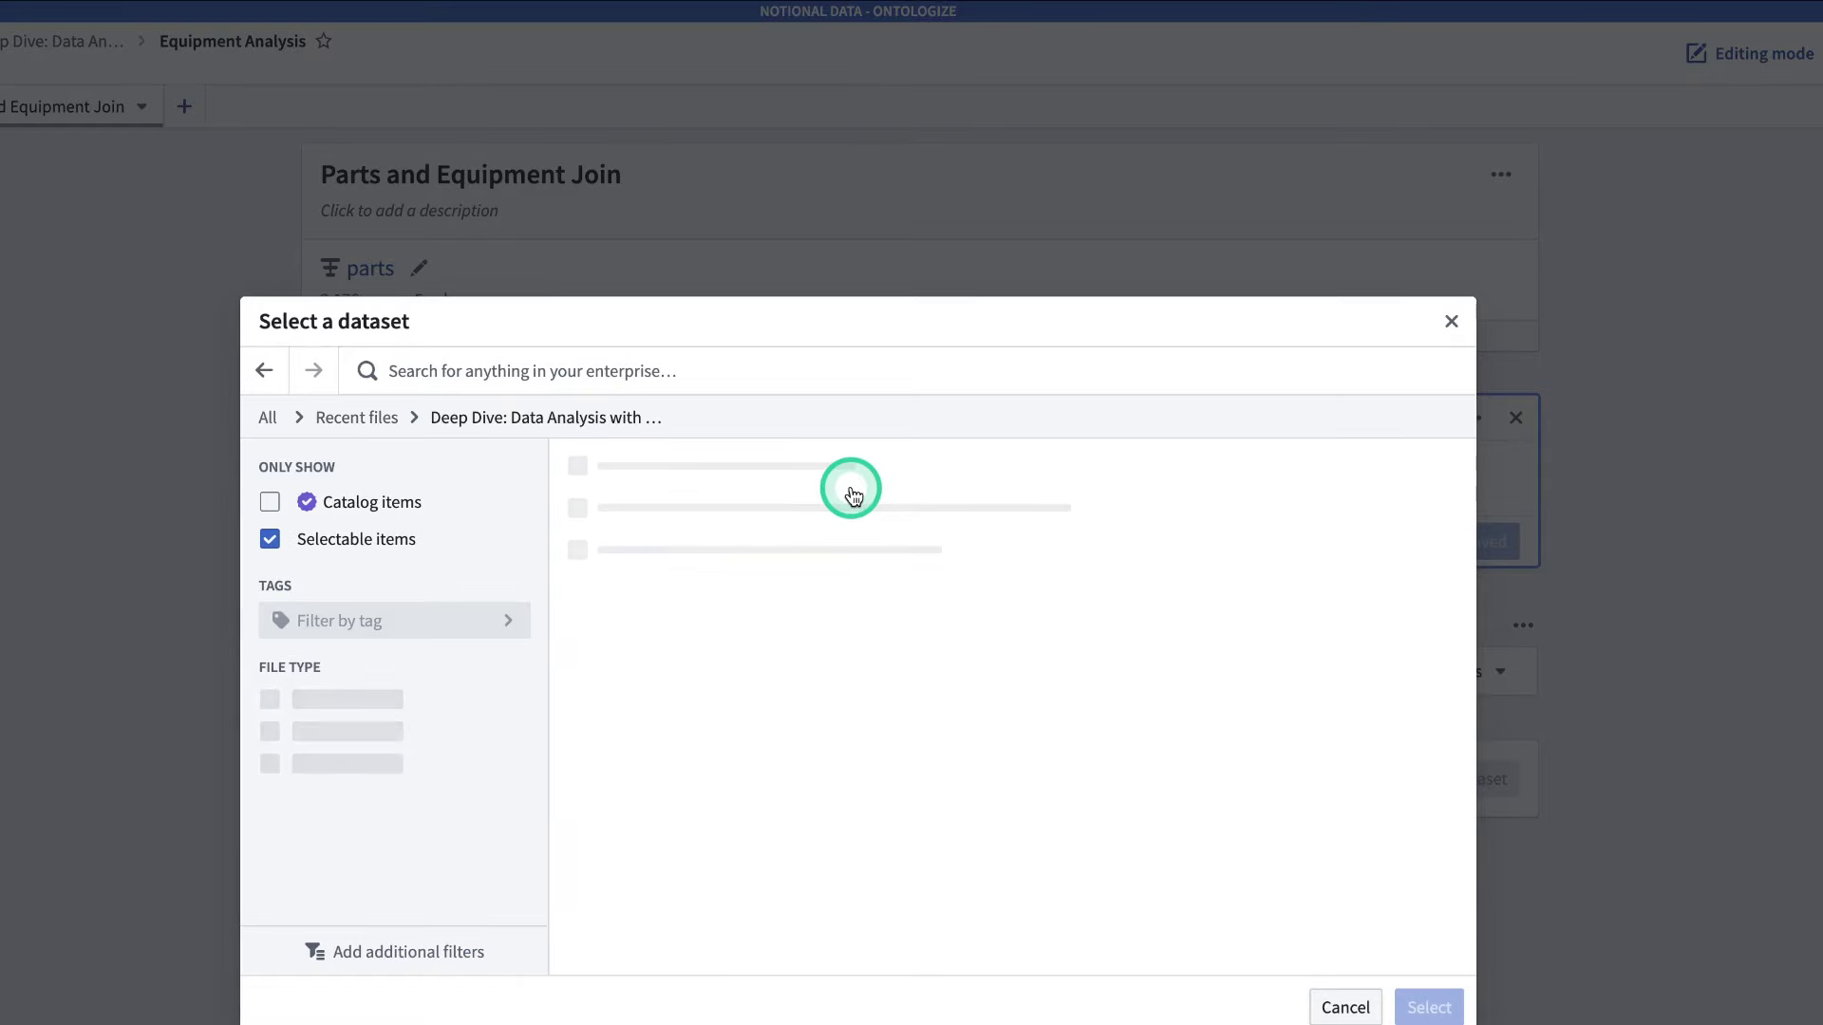
click(823, 467)
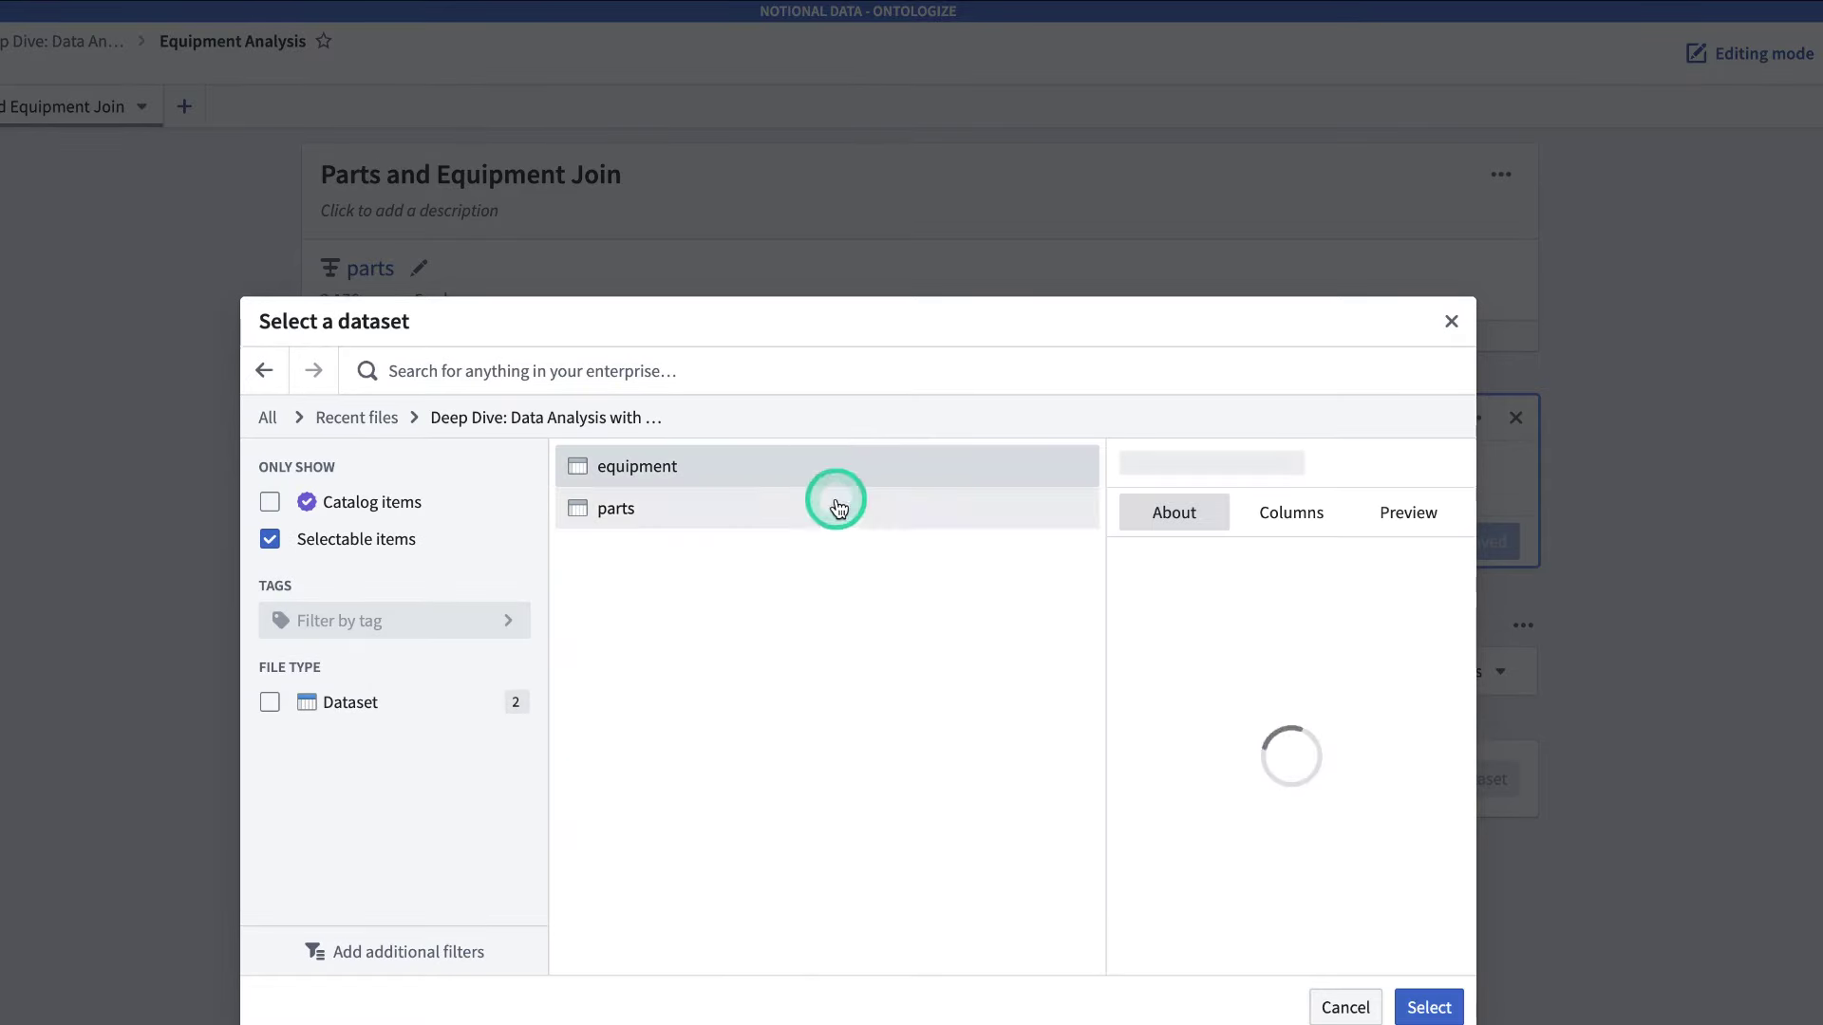
click(1429, 1007)
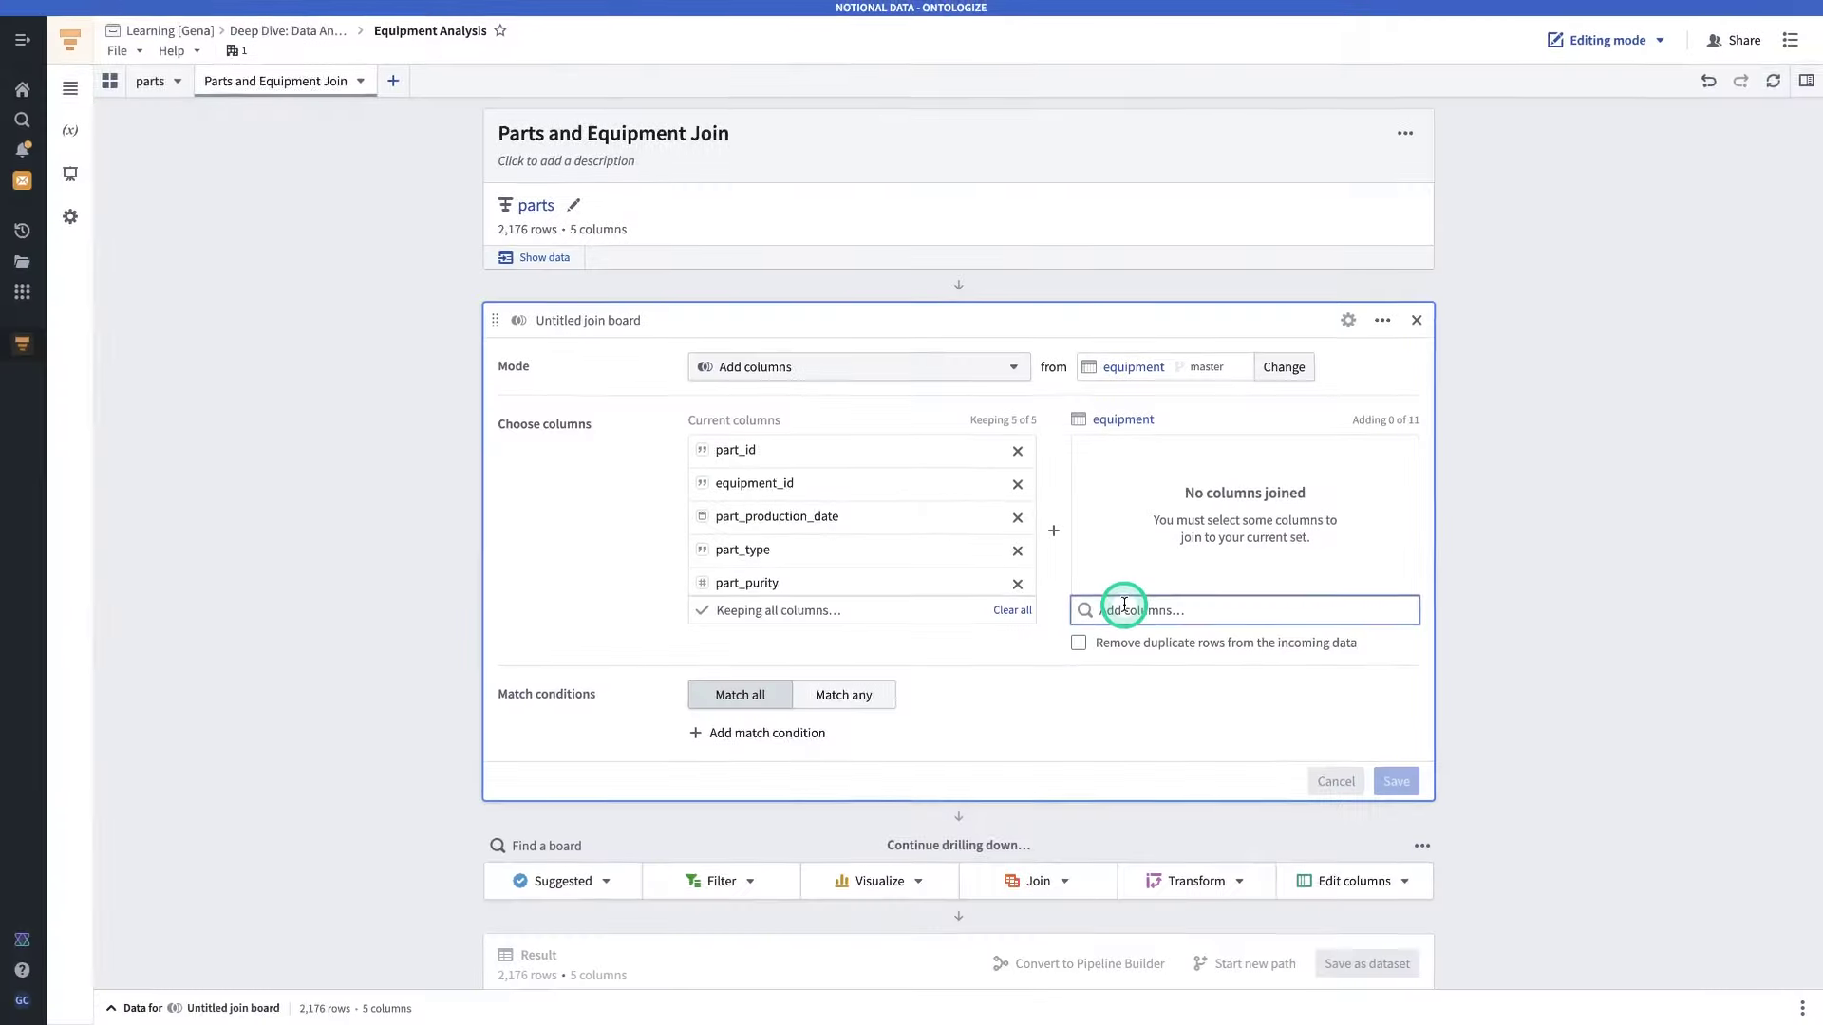
- Bring in equipment_capacity, equipment_plant and equipment_inspection_date as incoming join columns
click(1134, 788)
text(e)
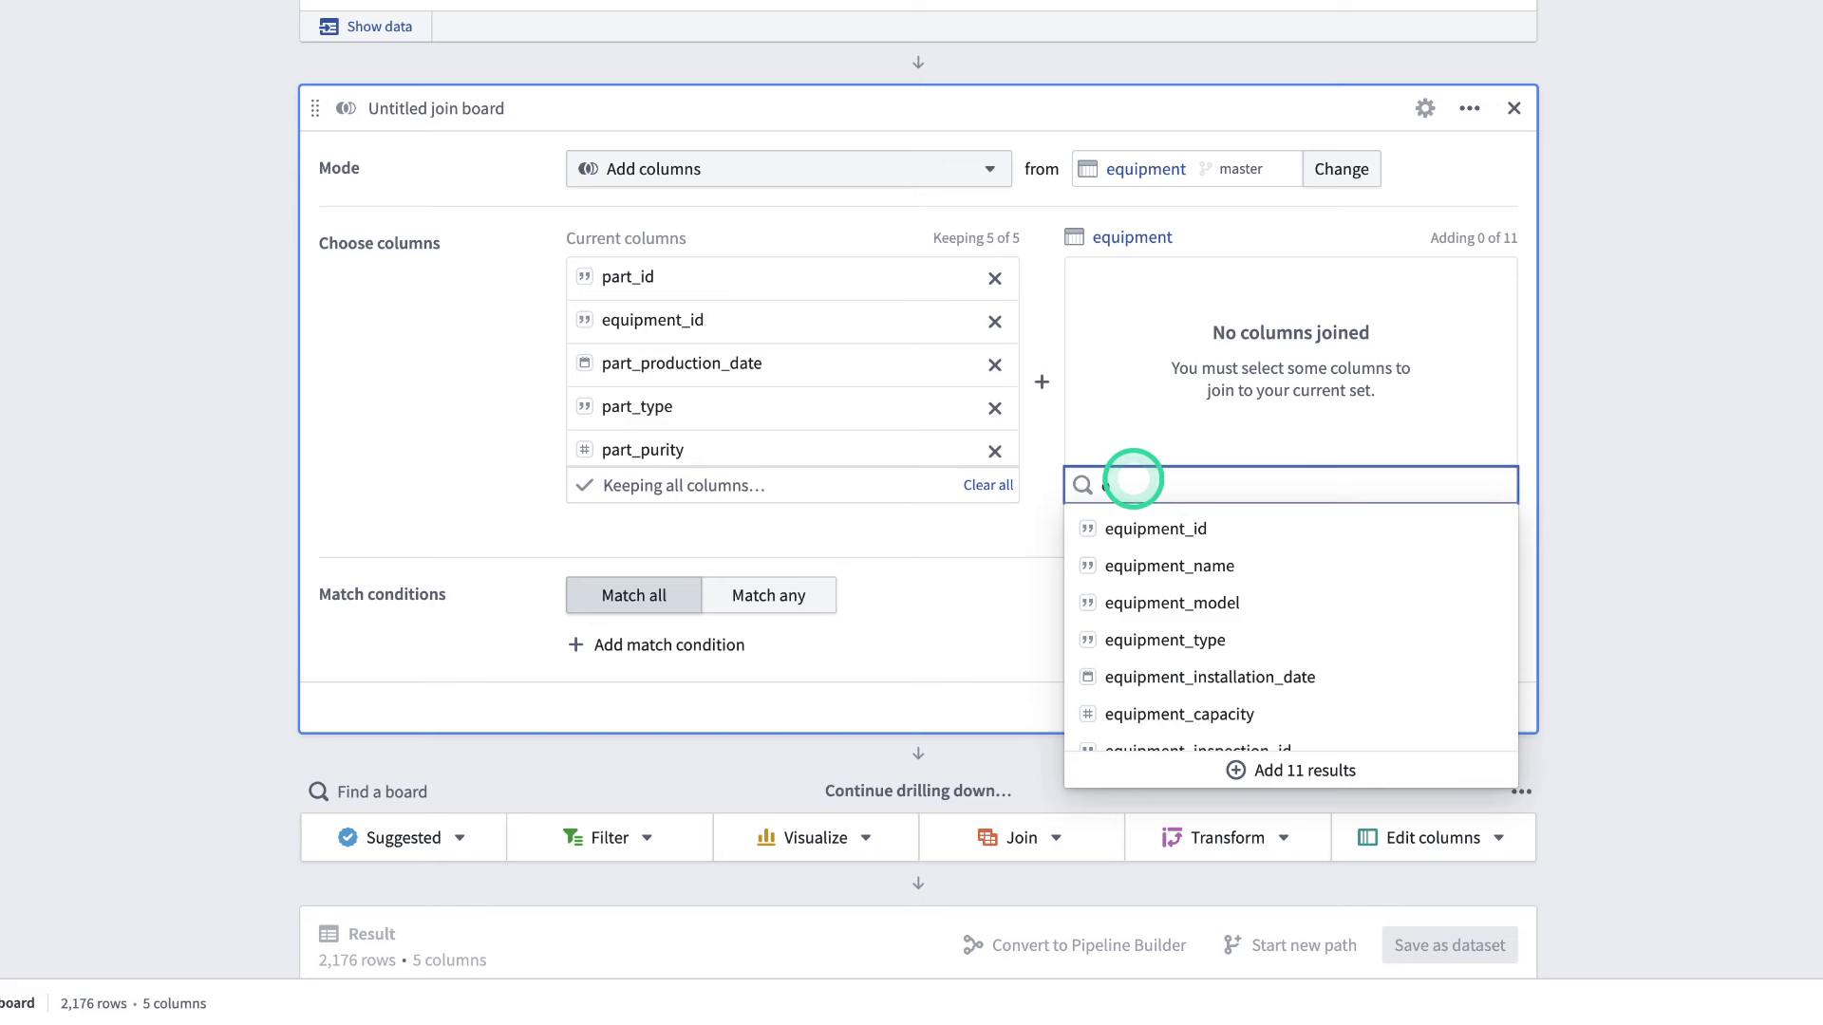
text(quip)
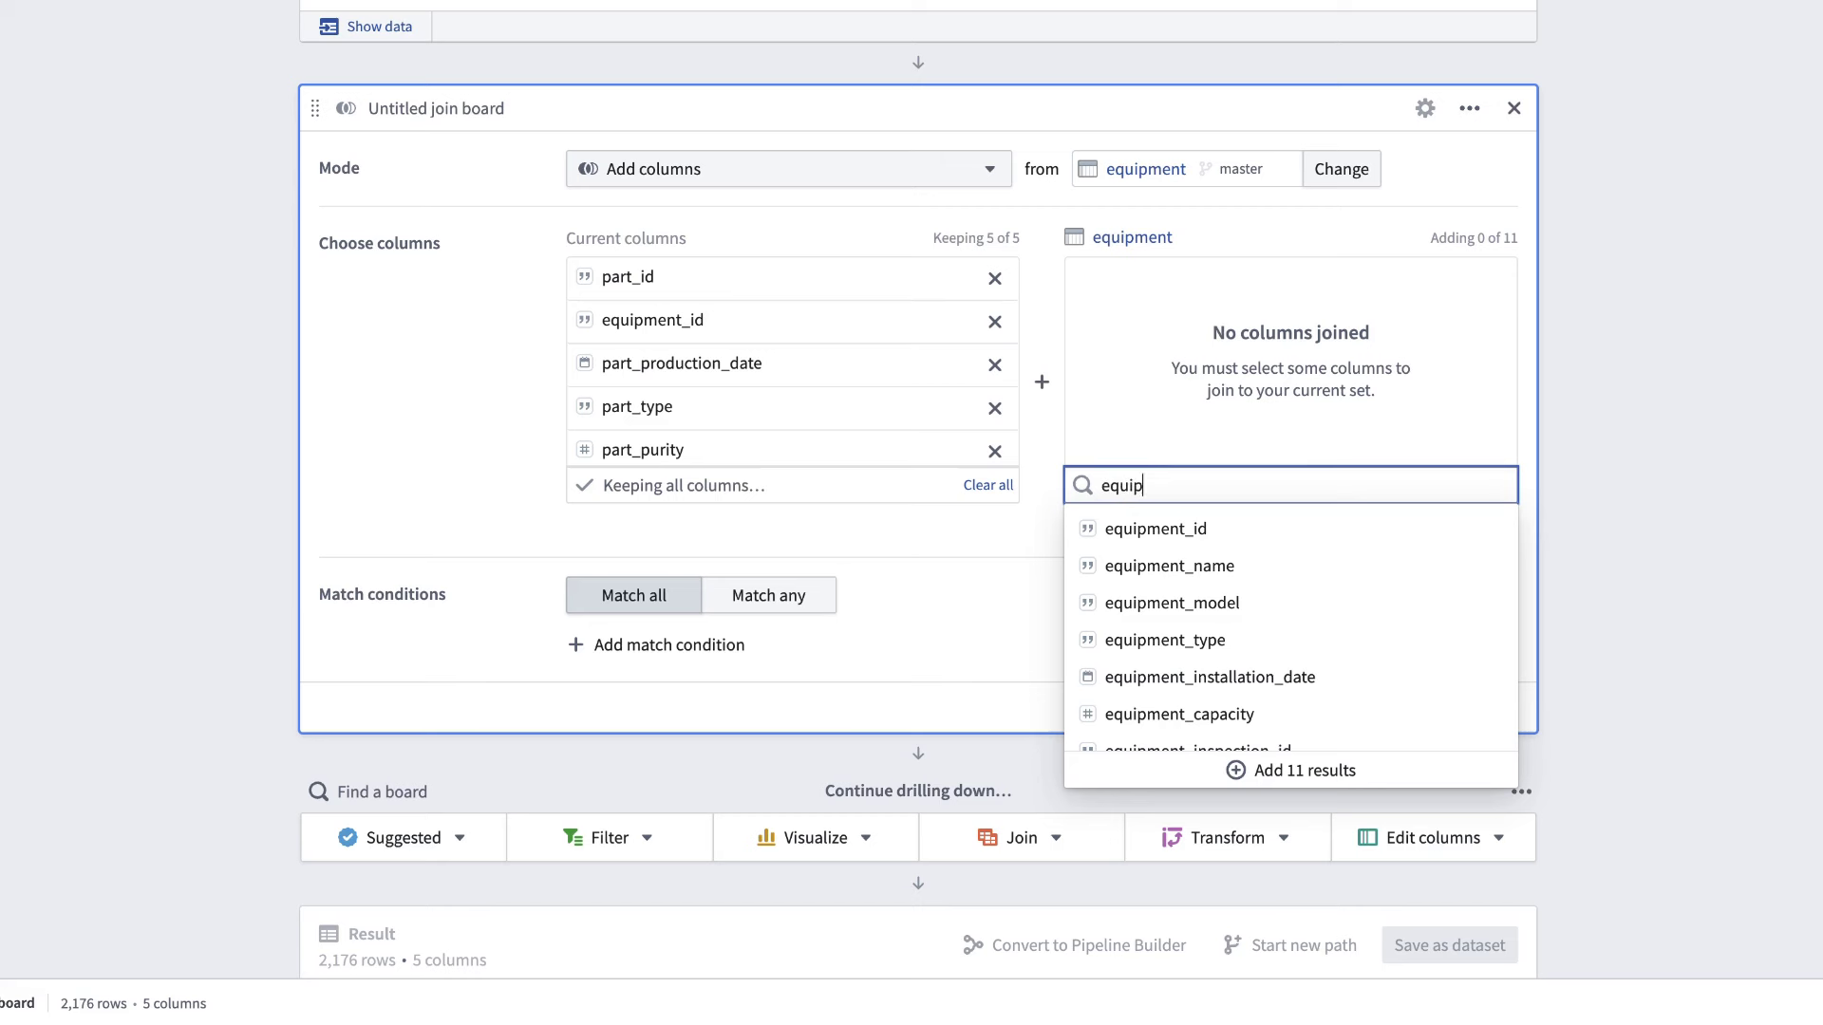
text(ment_ca)
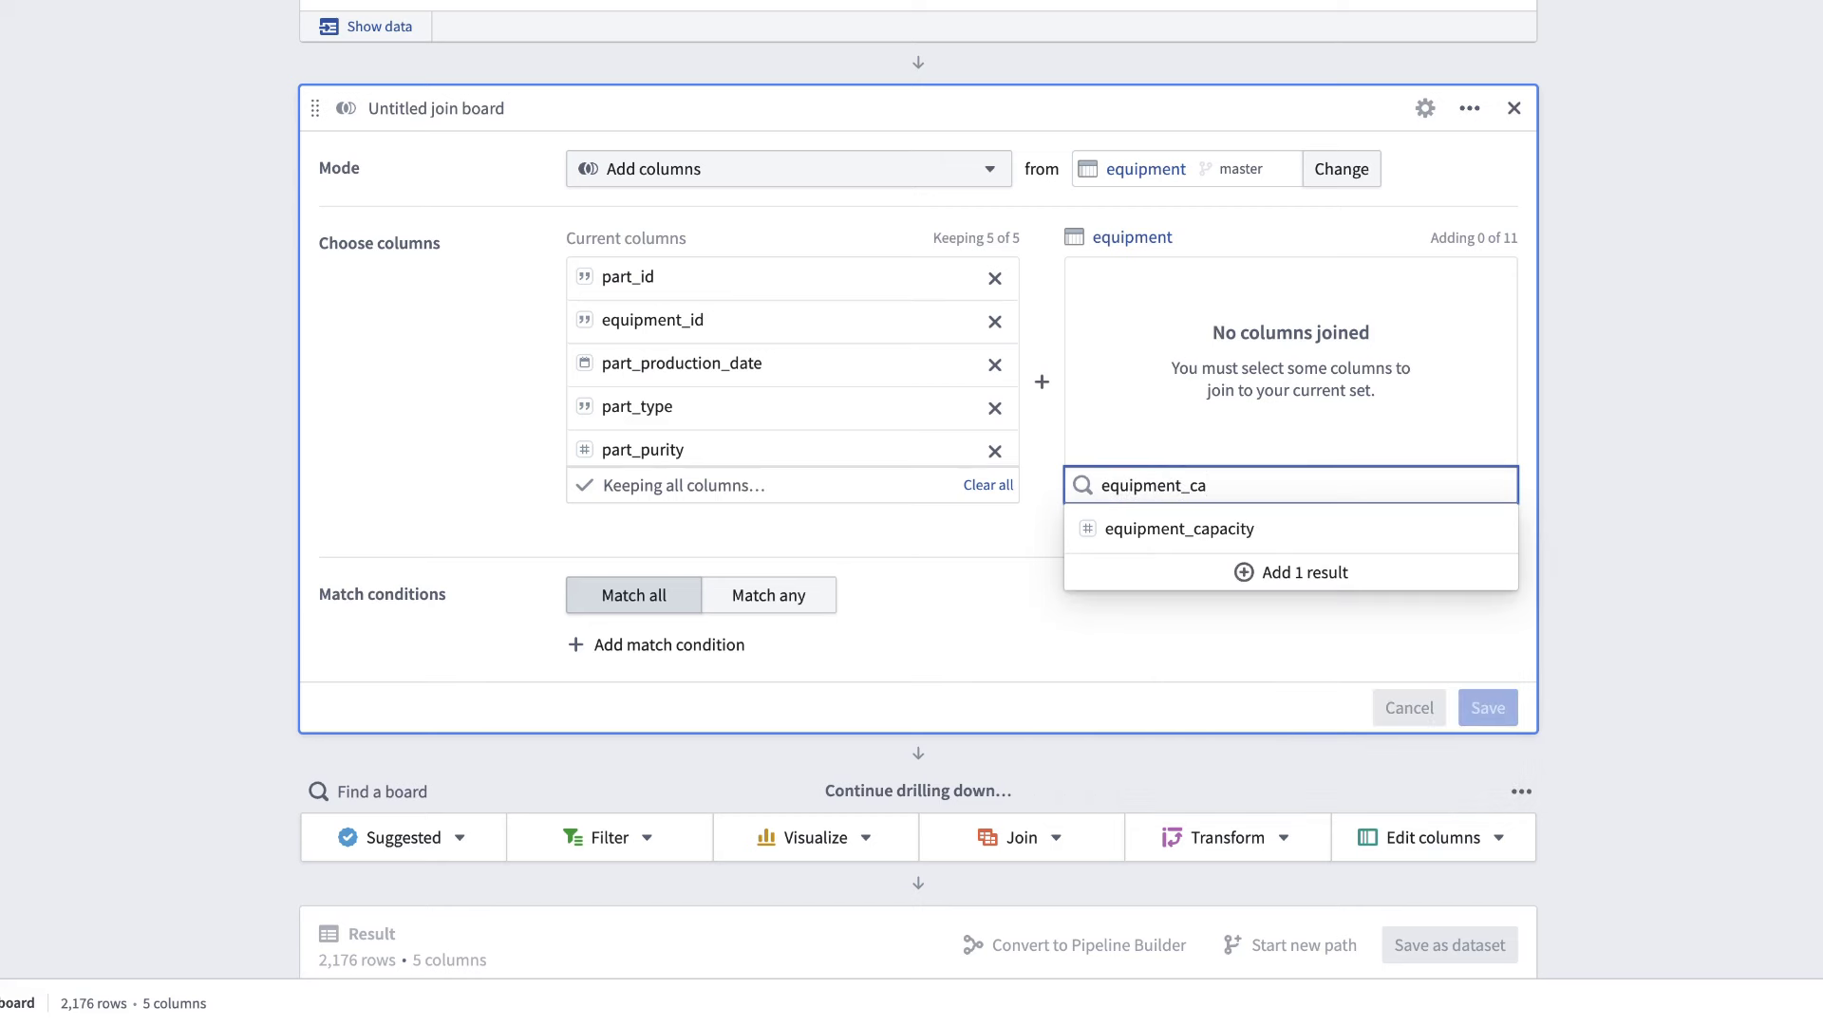
click(1175, 530)
click(1082, 486)
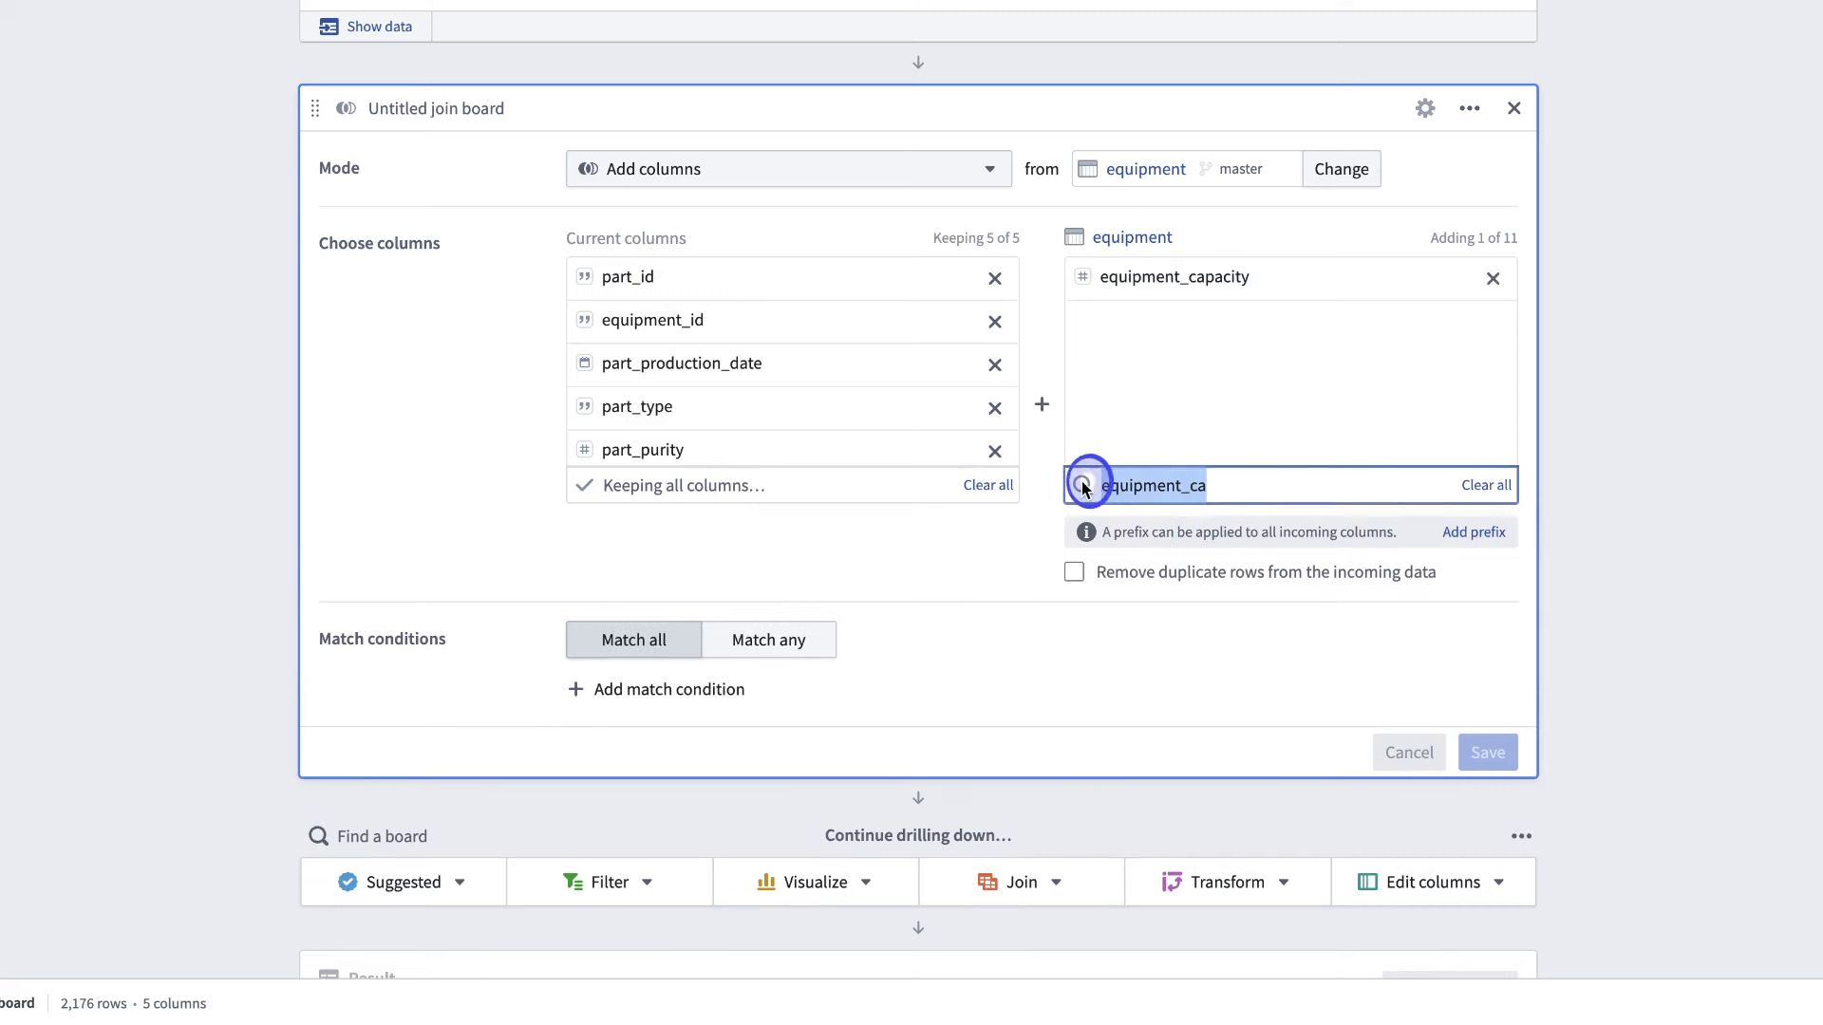
key(BackSpace)
text(plant)
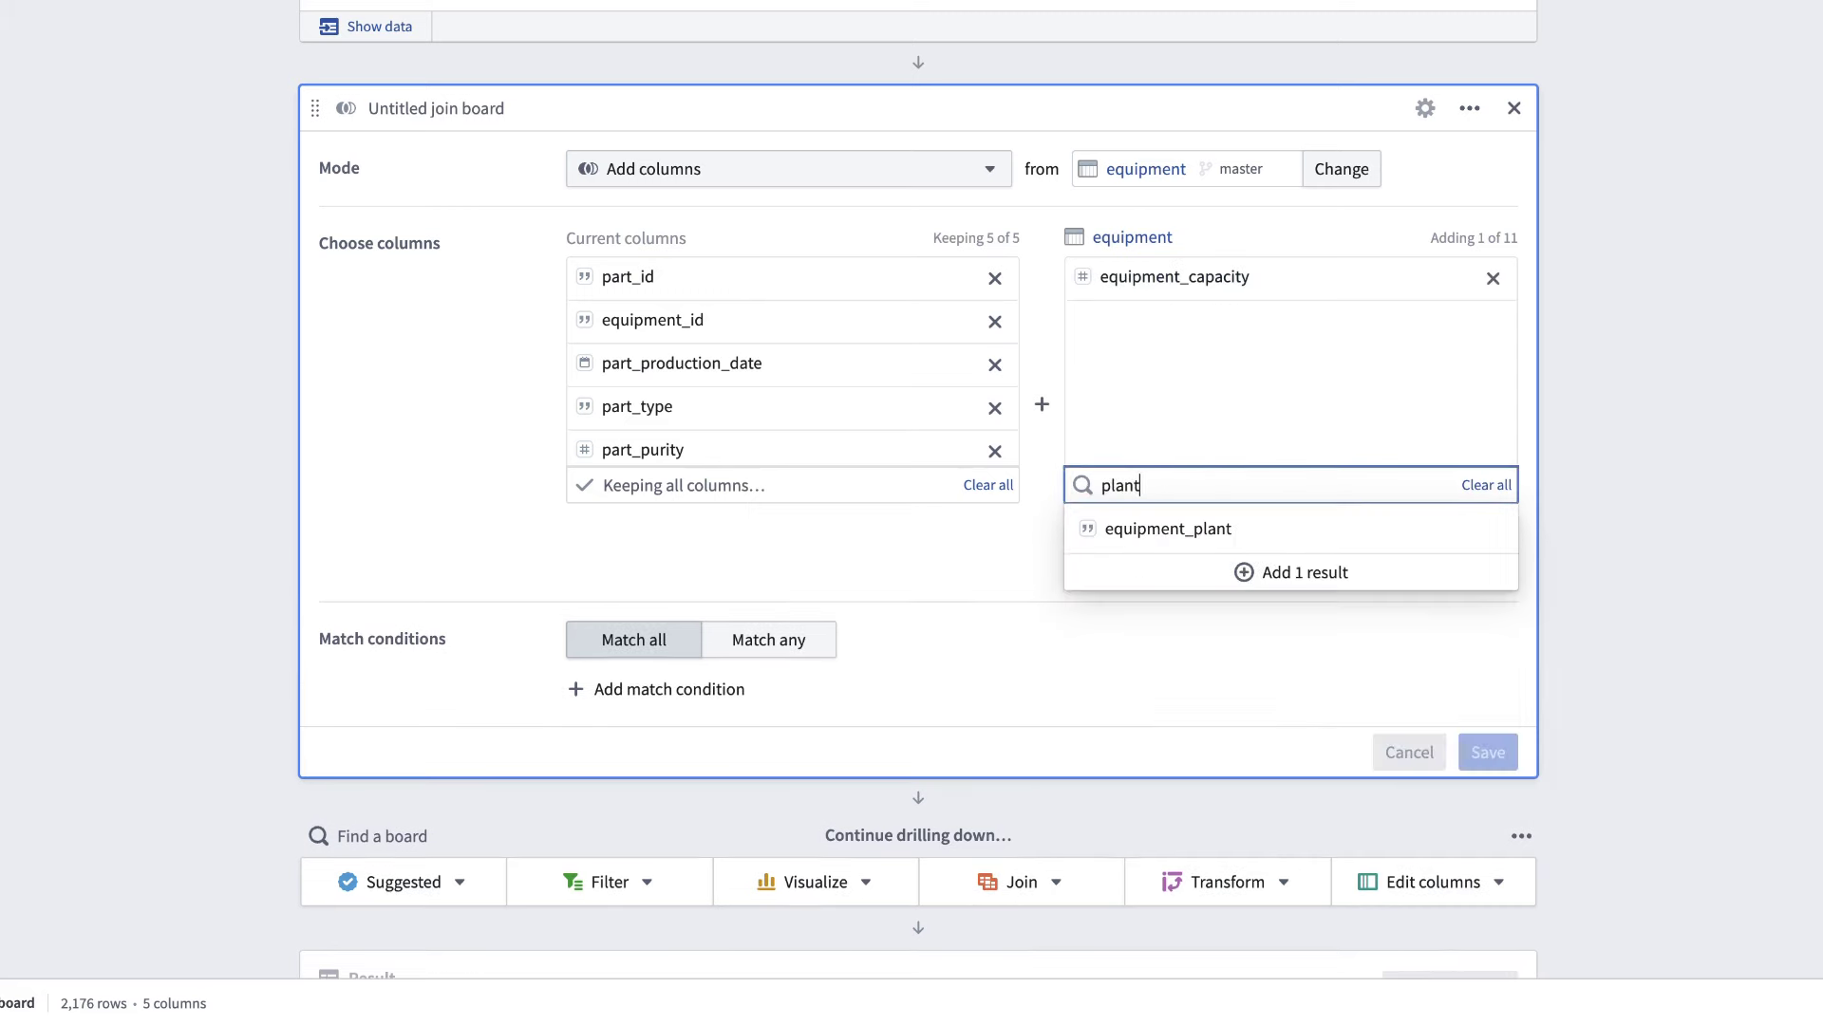
click(1168, 529)
key(BackSpace)
key(BackSpace)
key(BackSpace)
key(BackSpace)
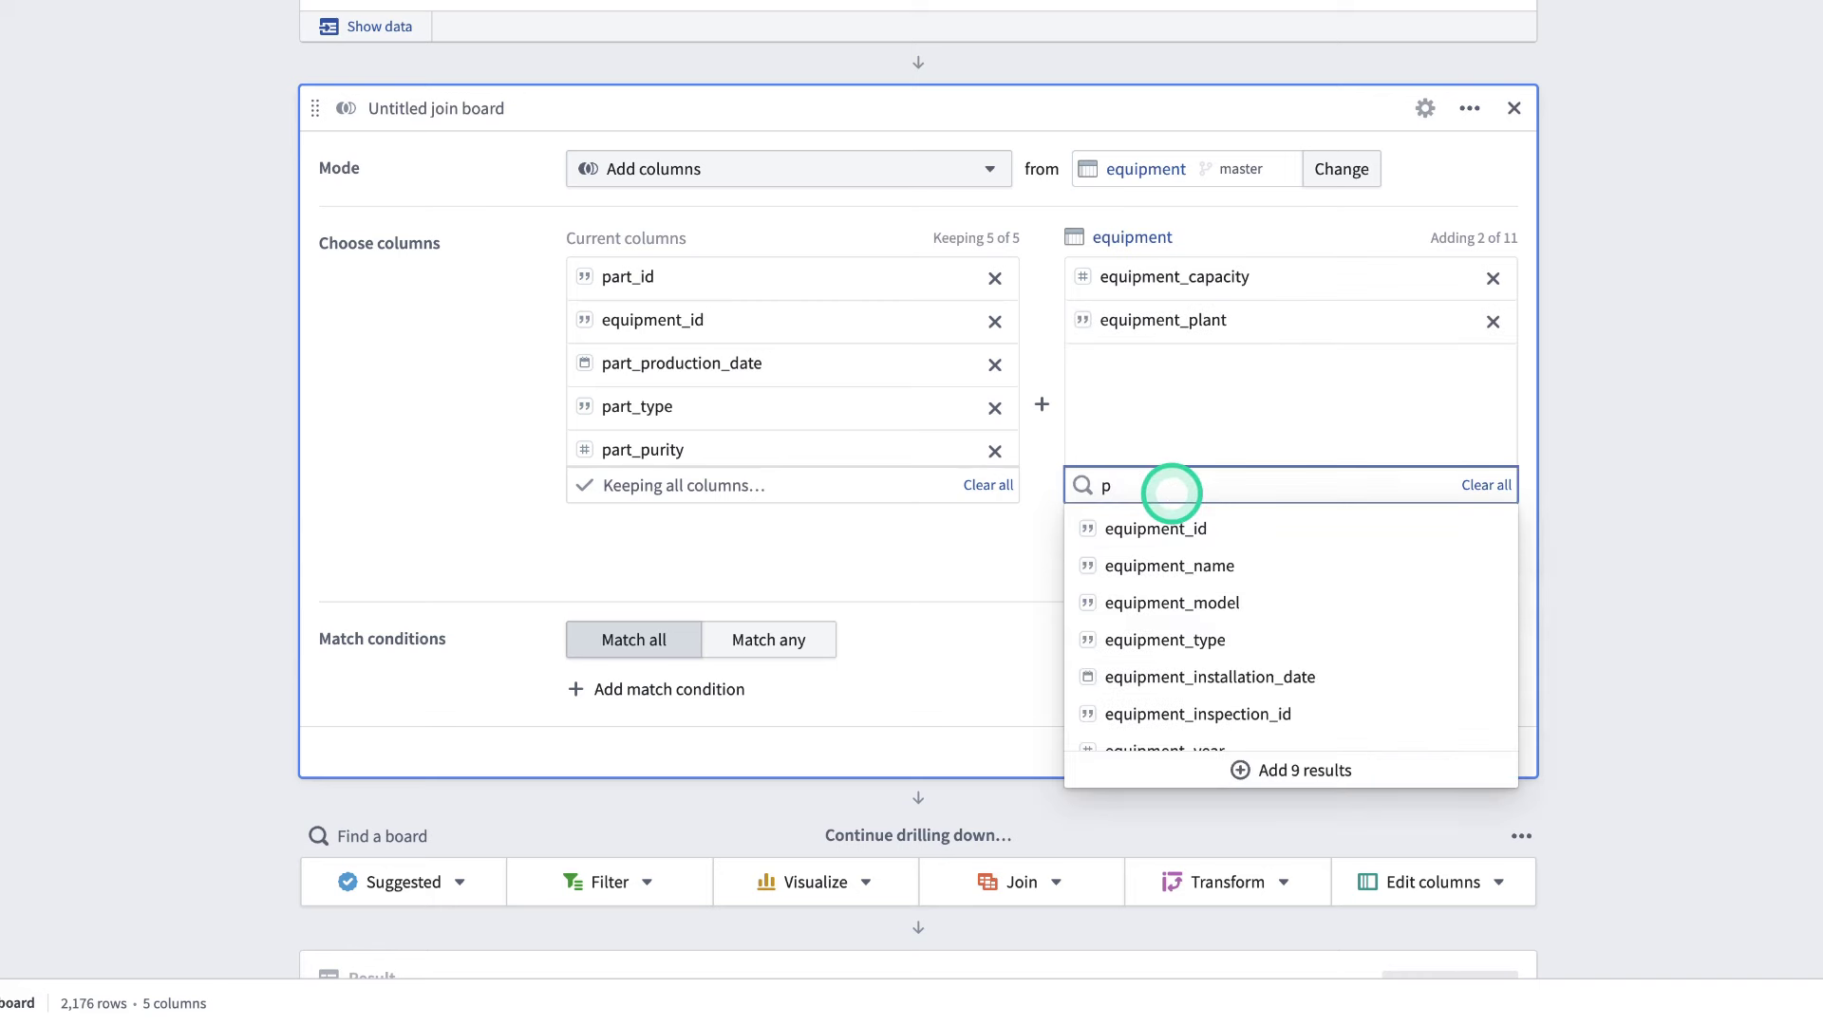
key(BackSpace)
text(ins)
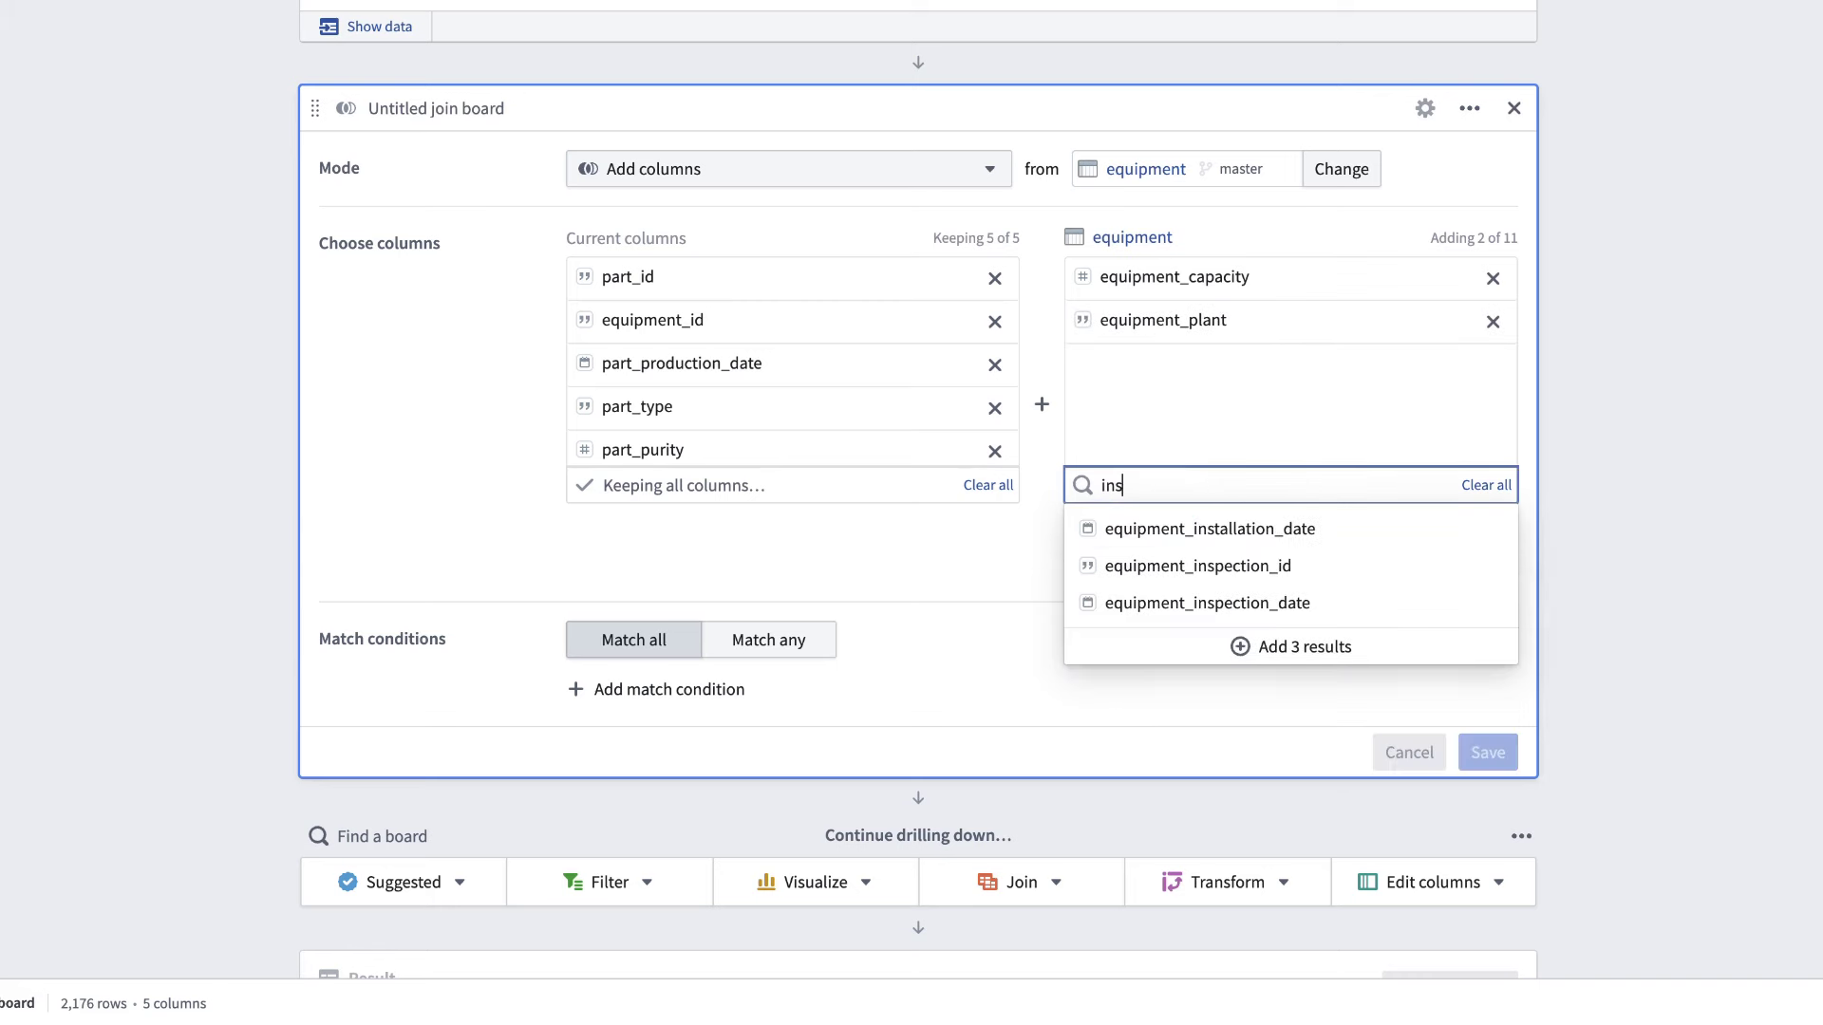
click(1234, 603)
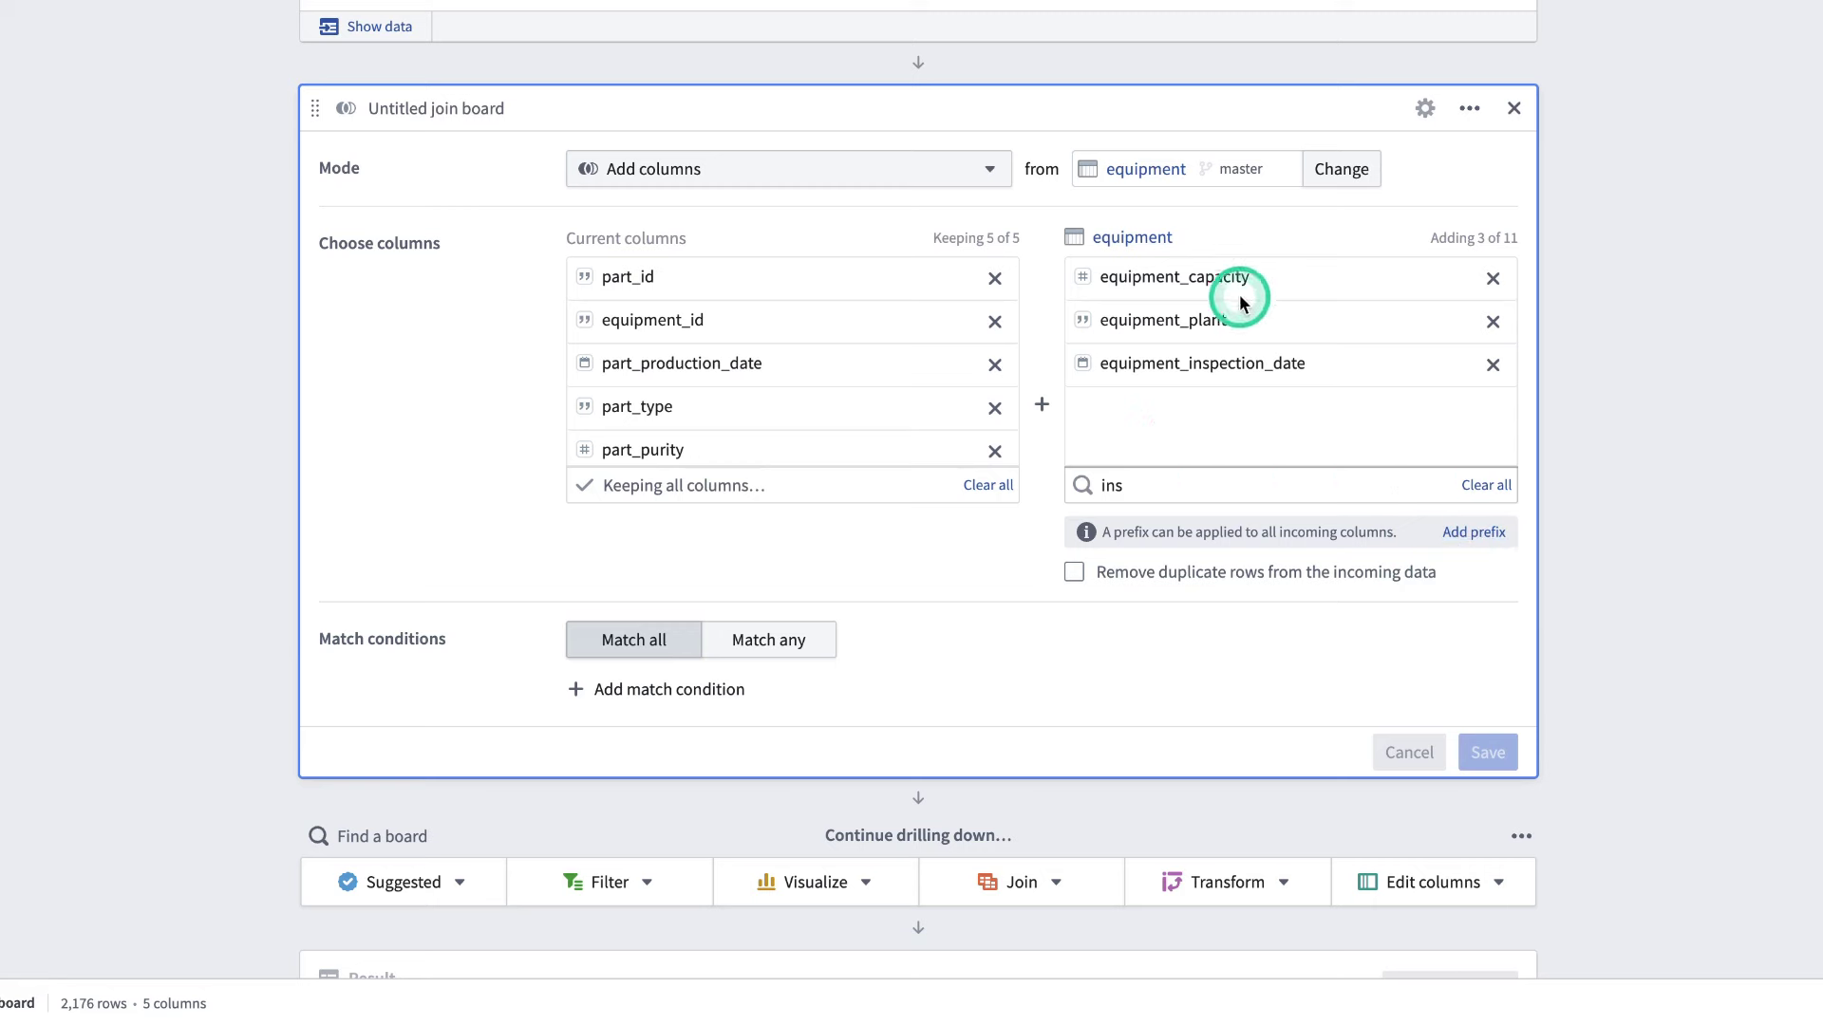
scroll(841, 509, down, 3)
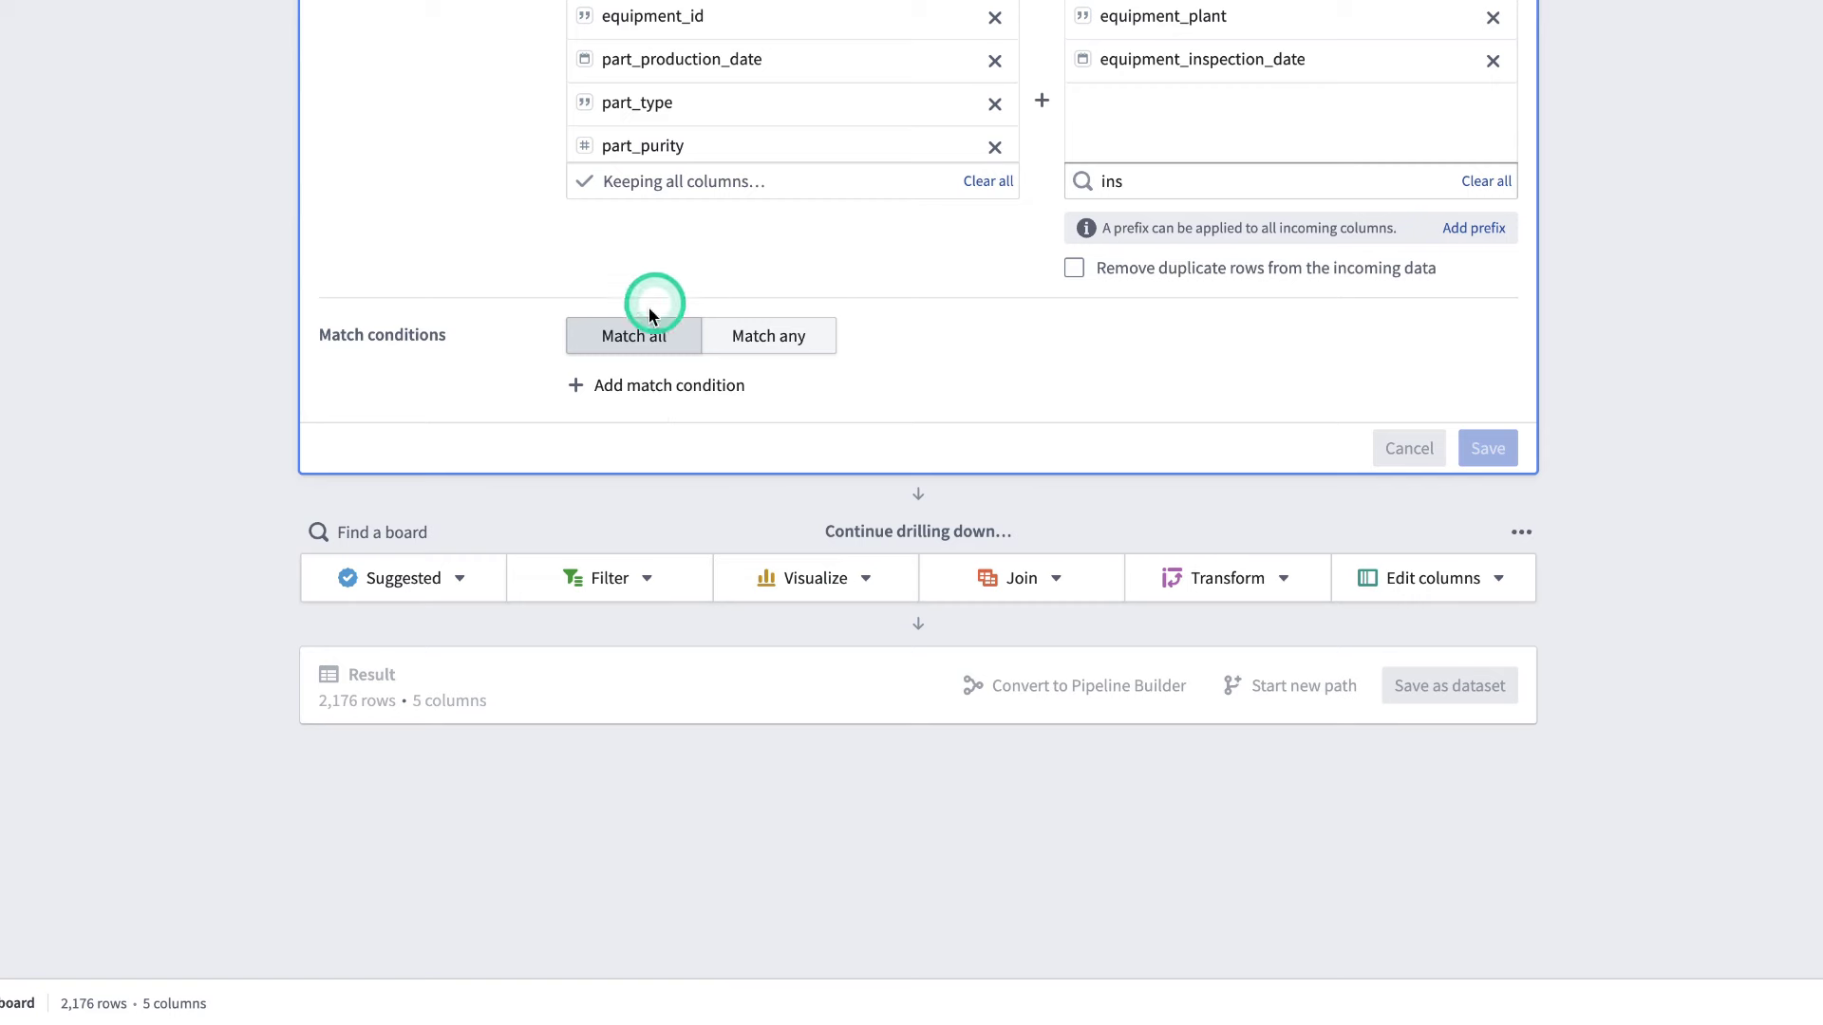
scroll(765, 408, up, 1)
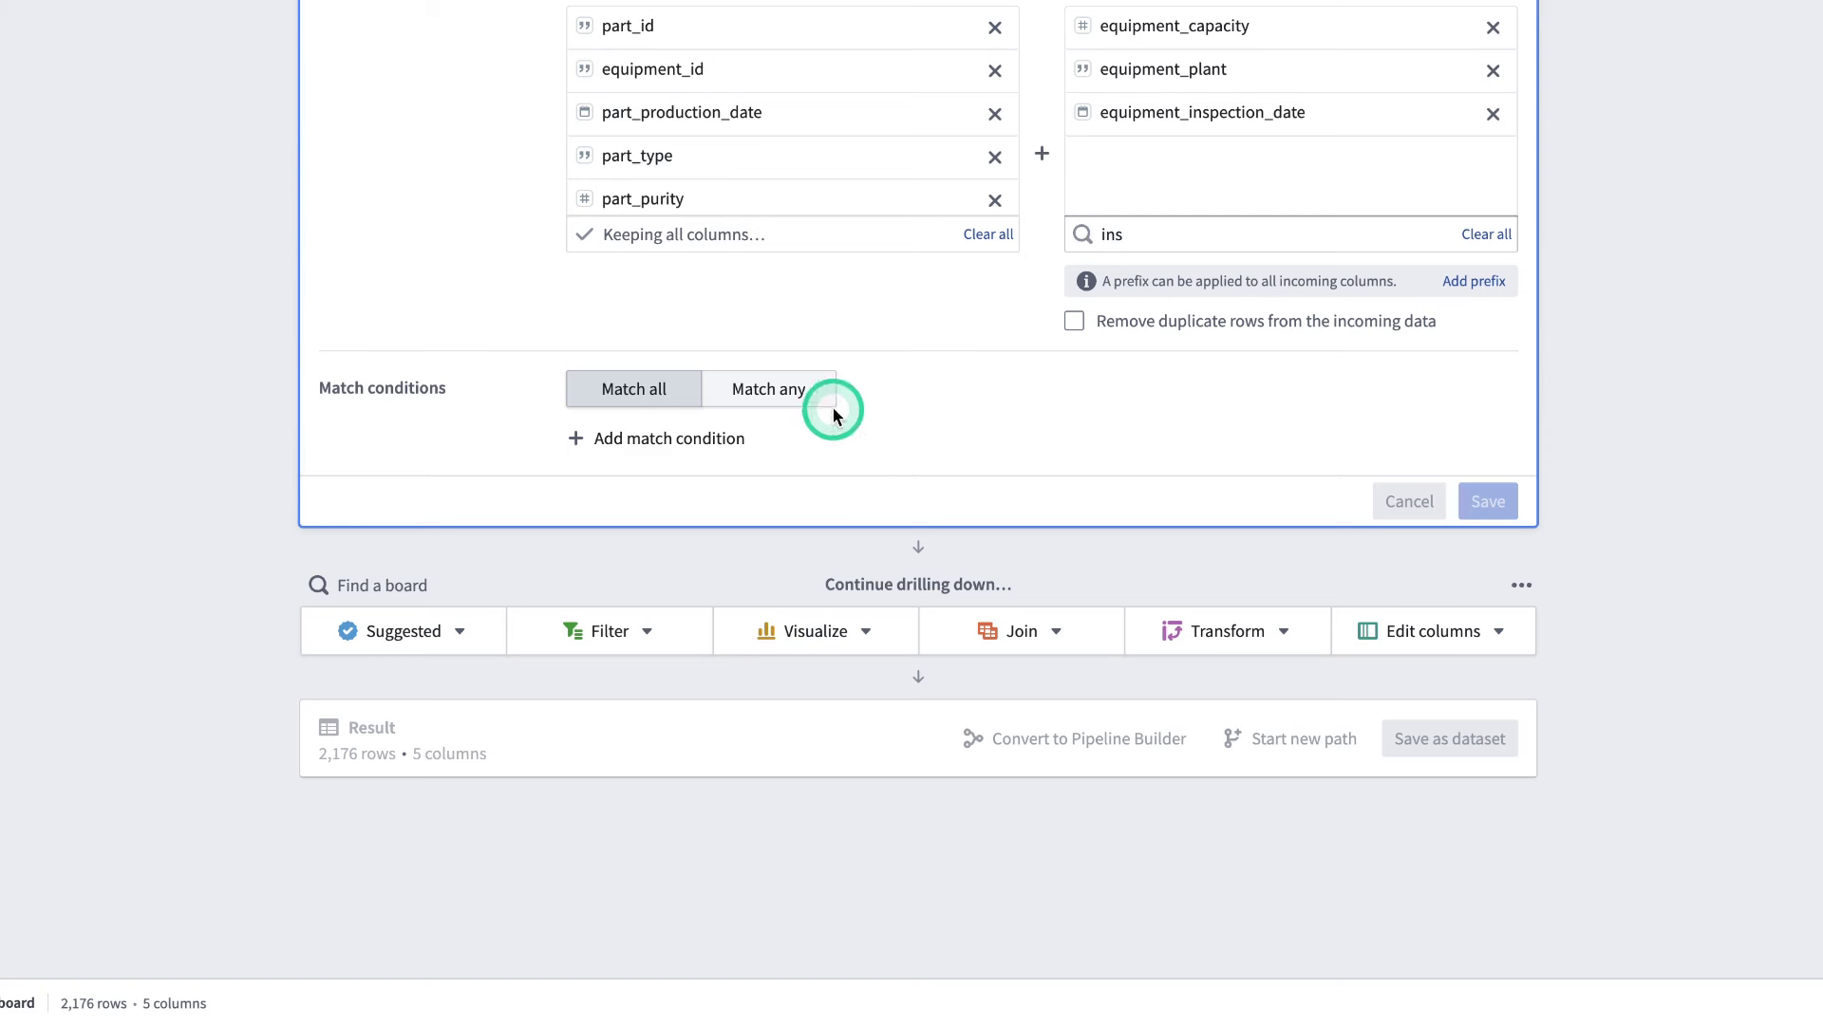
- Match parts equipment_id to equipment equipment_id and save the join
click(722, 439)
click(714, 446)
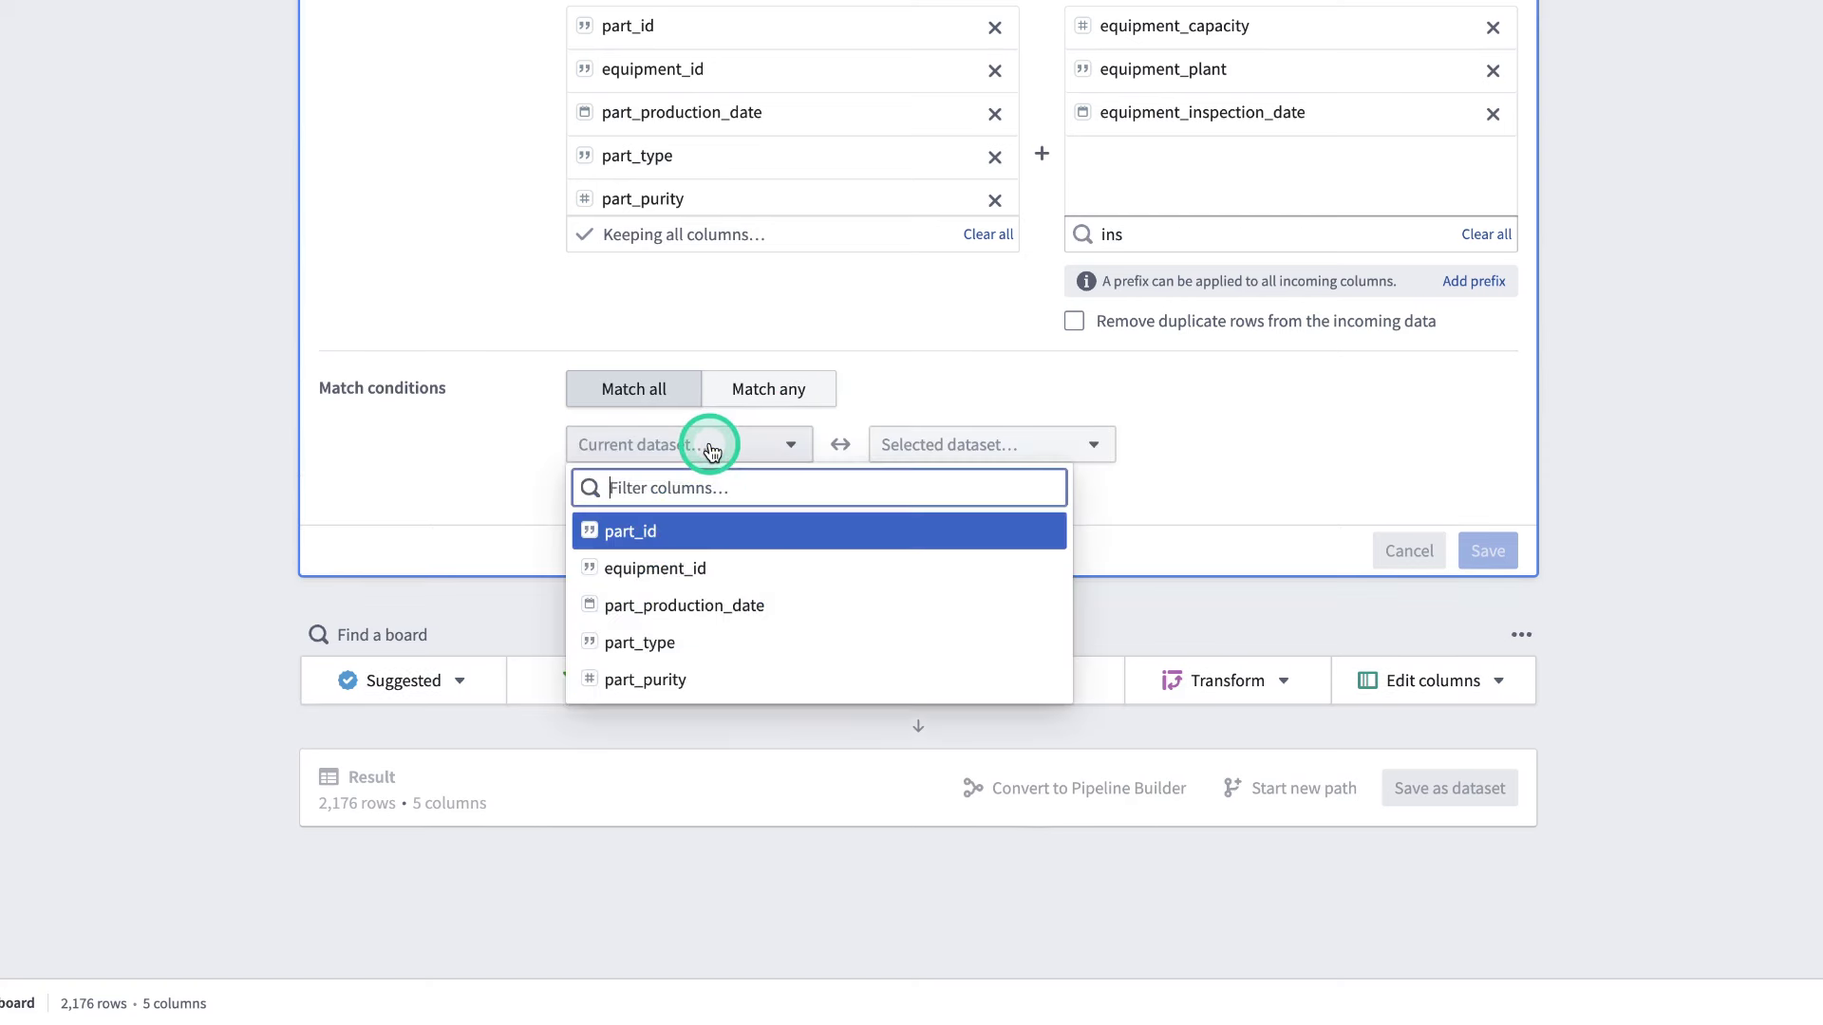
text(equi)
click(732, 529)
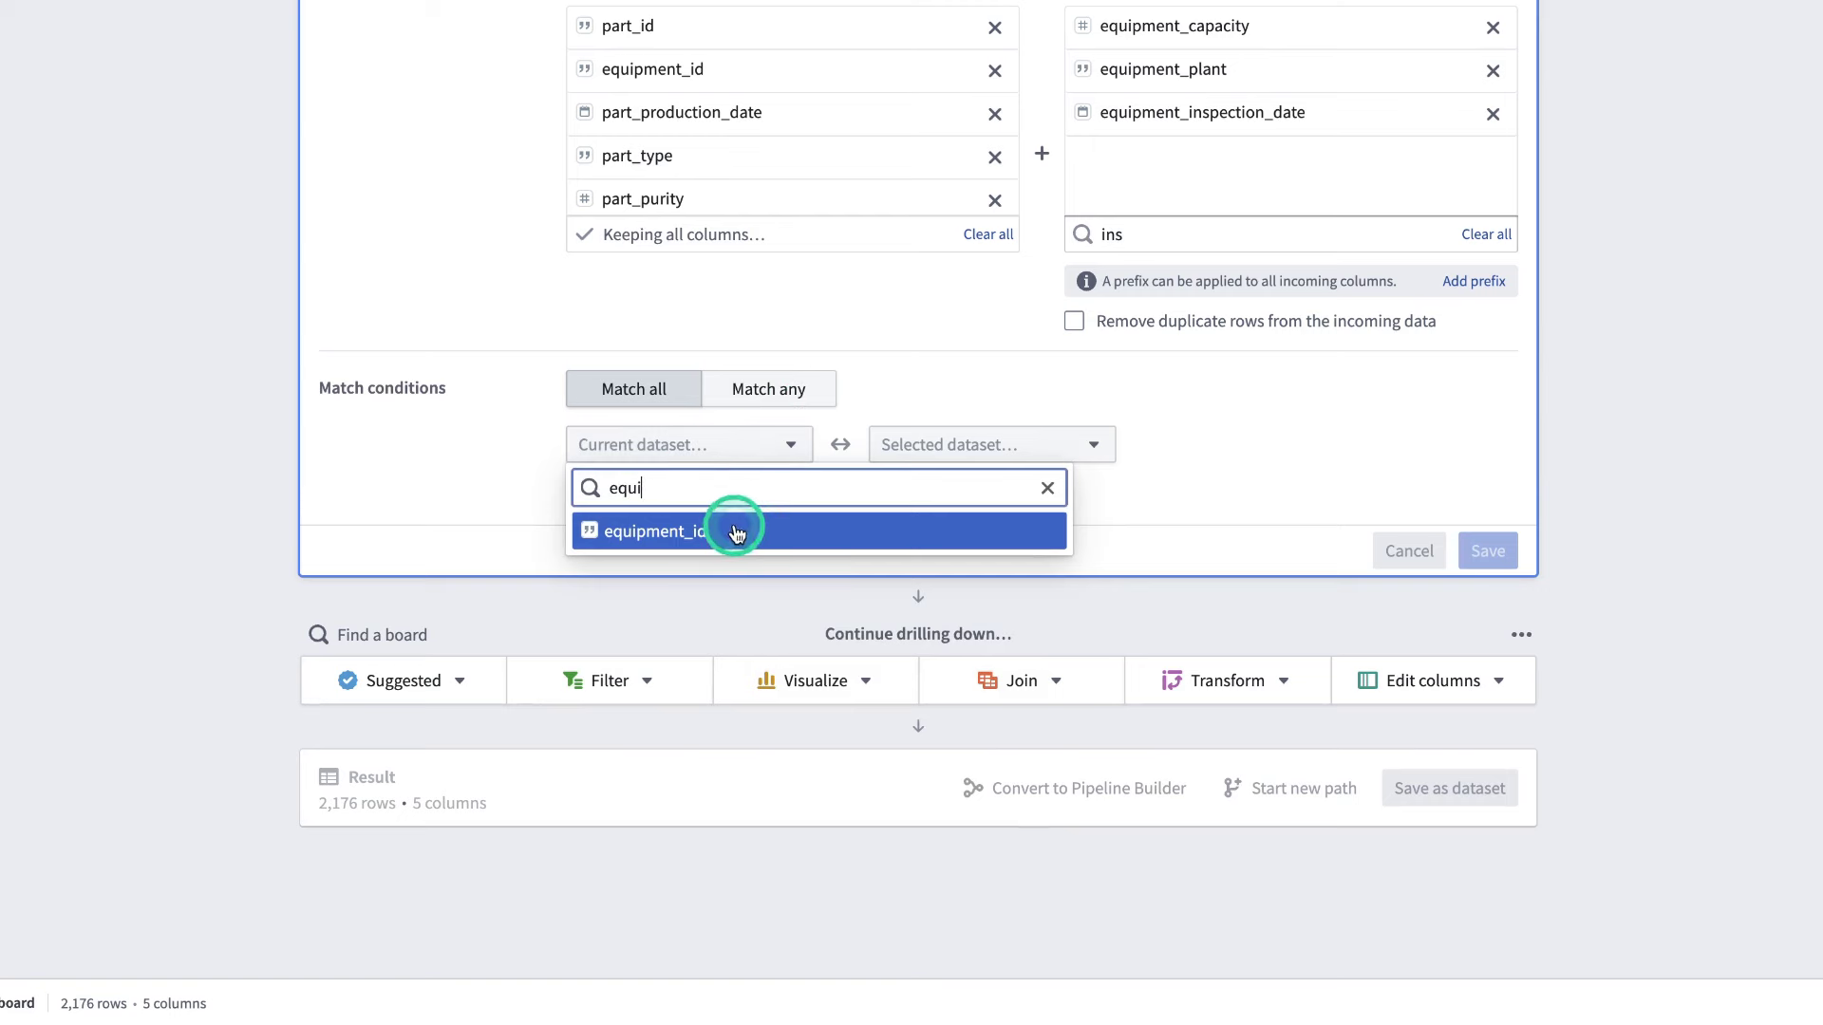
click(936, 448)
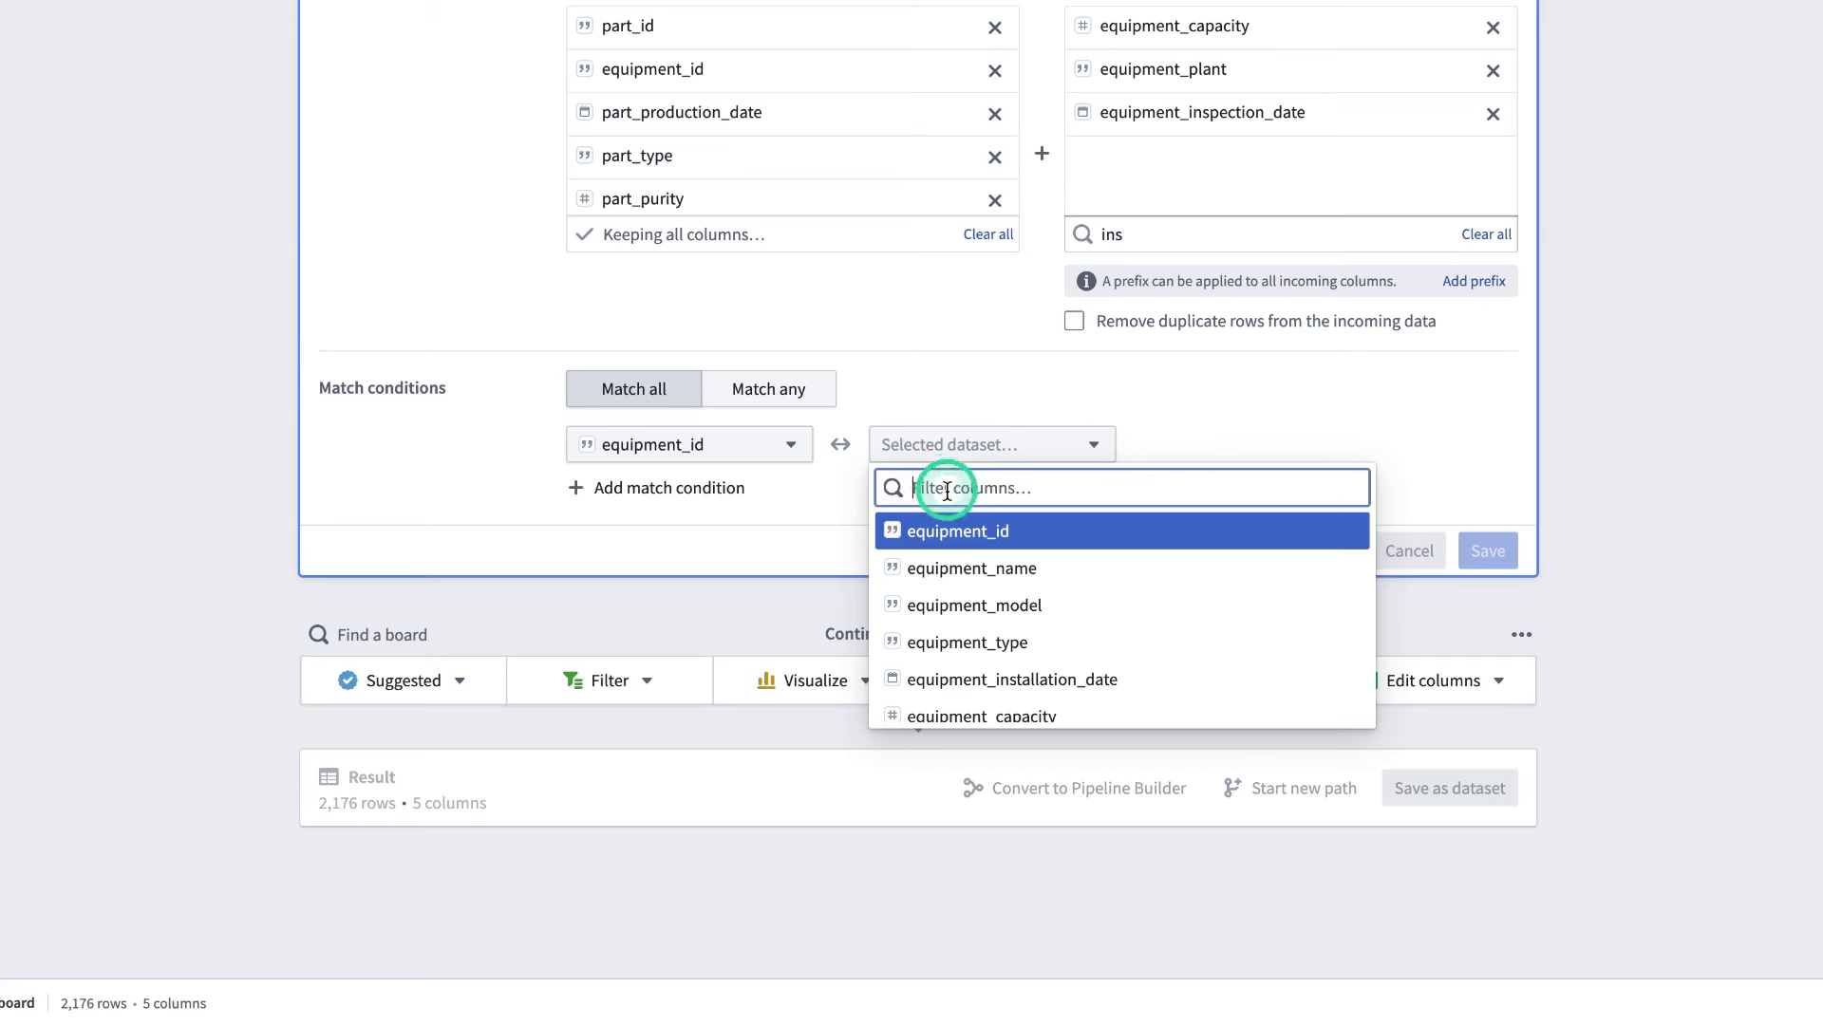
click(931, 525)
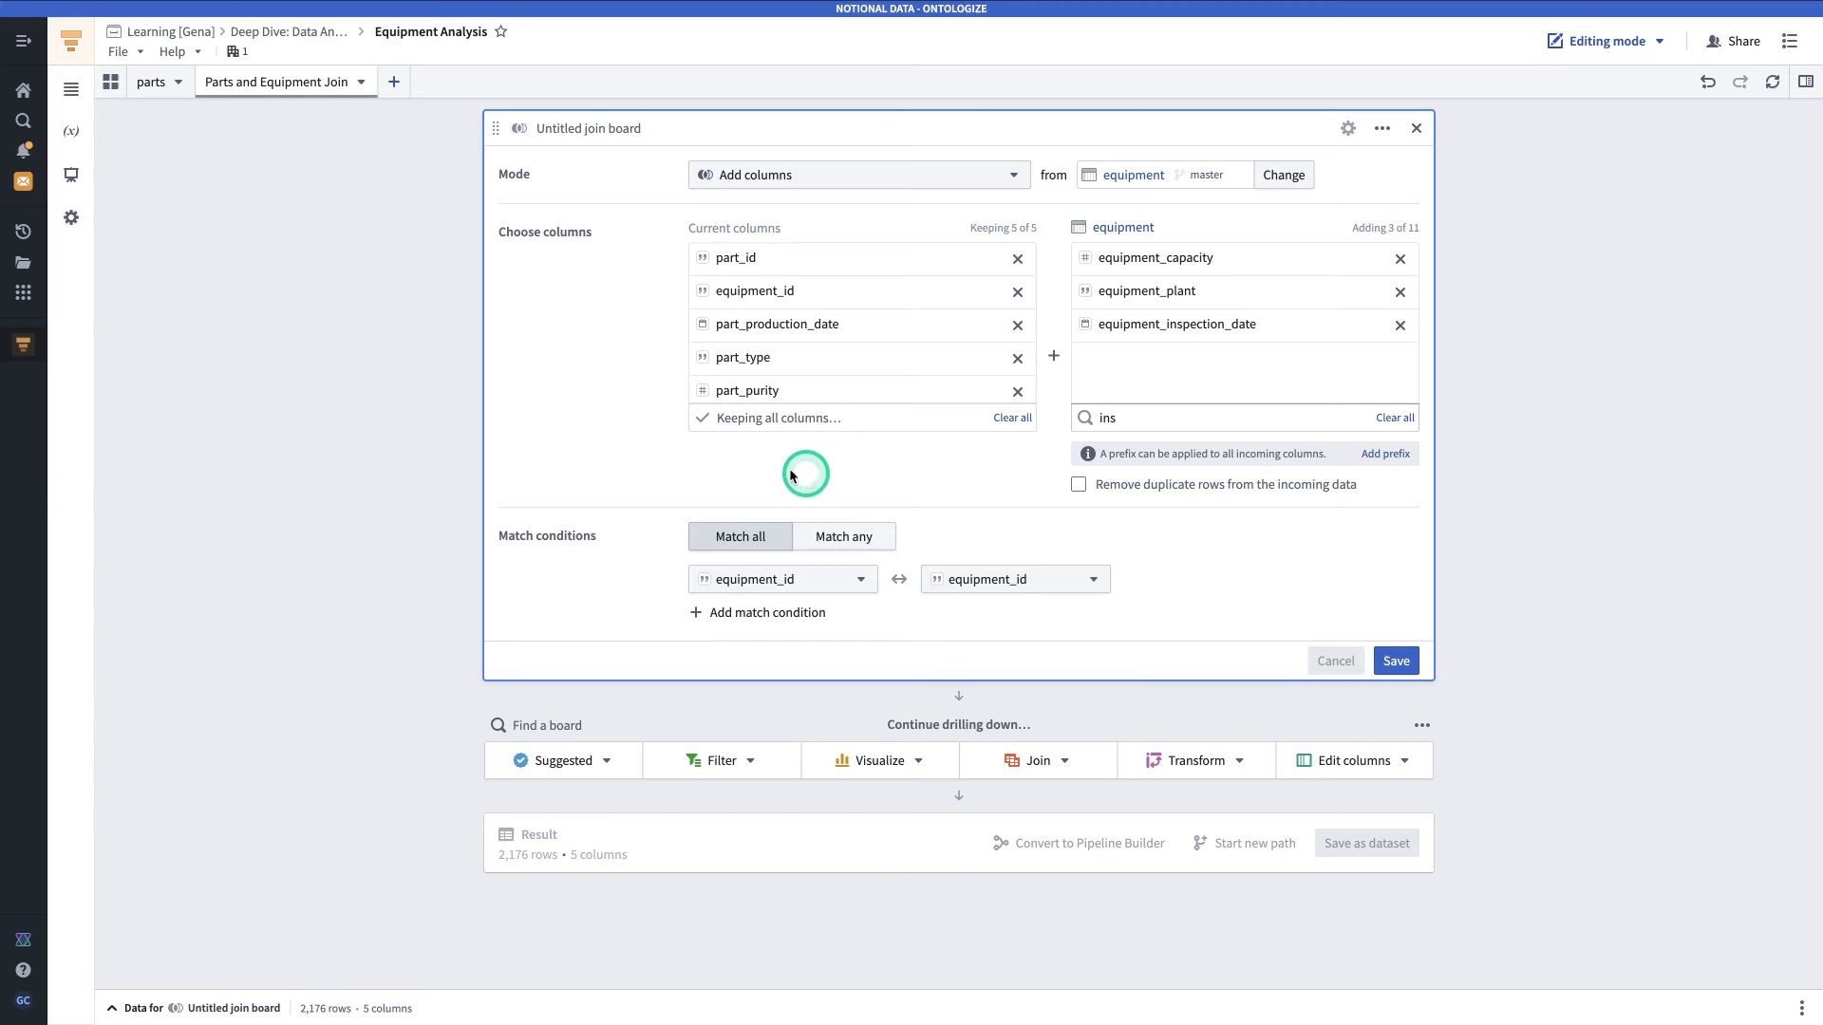
click(1403, 659)
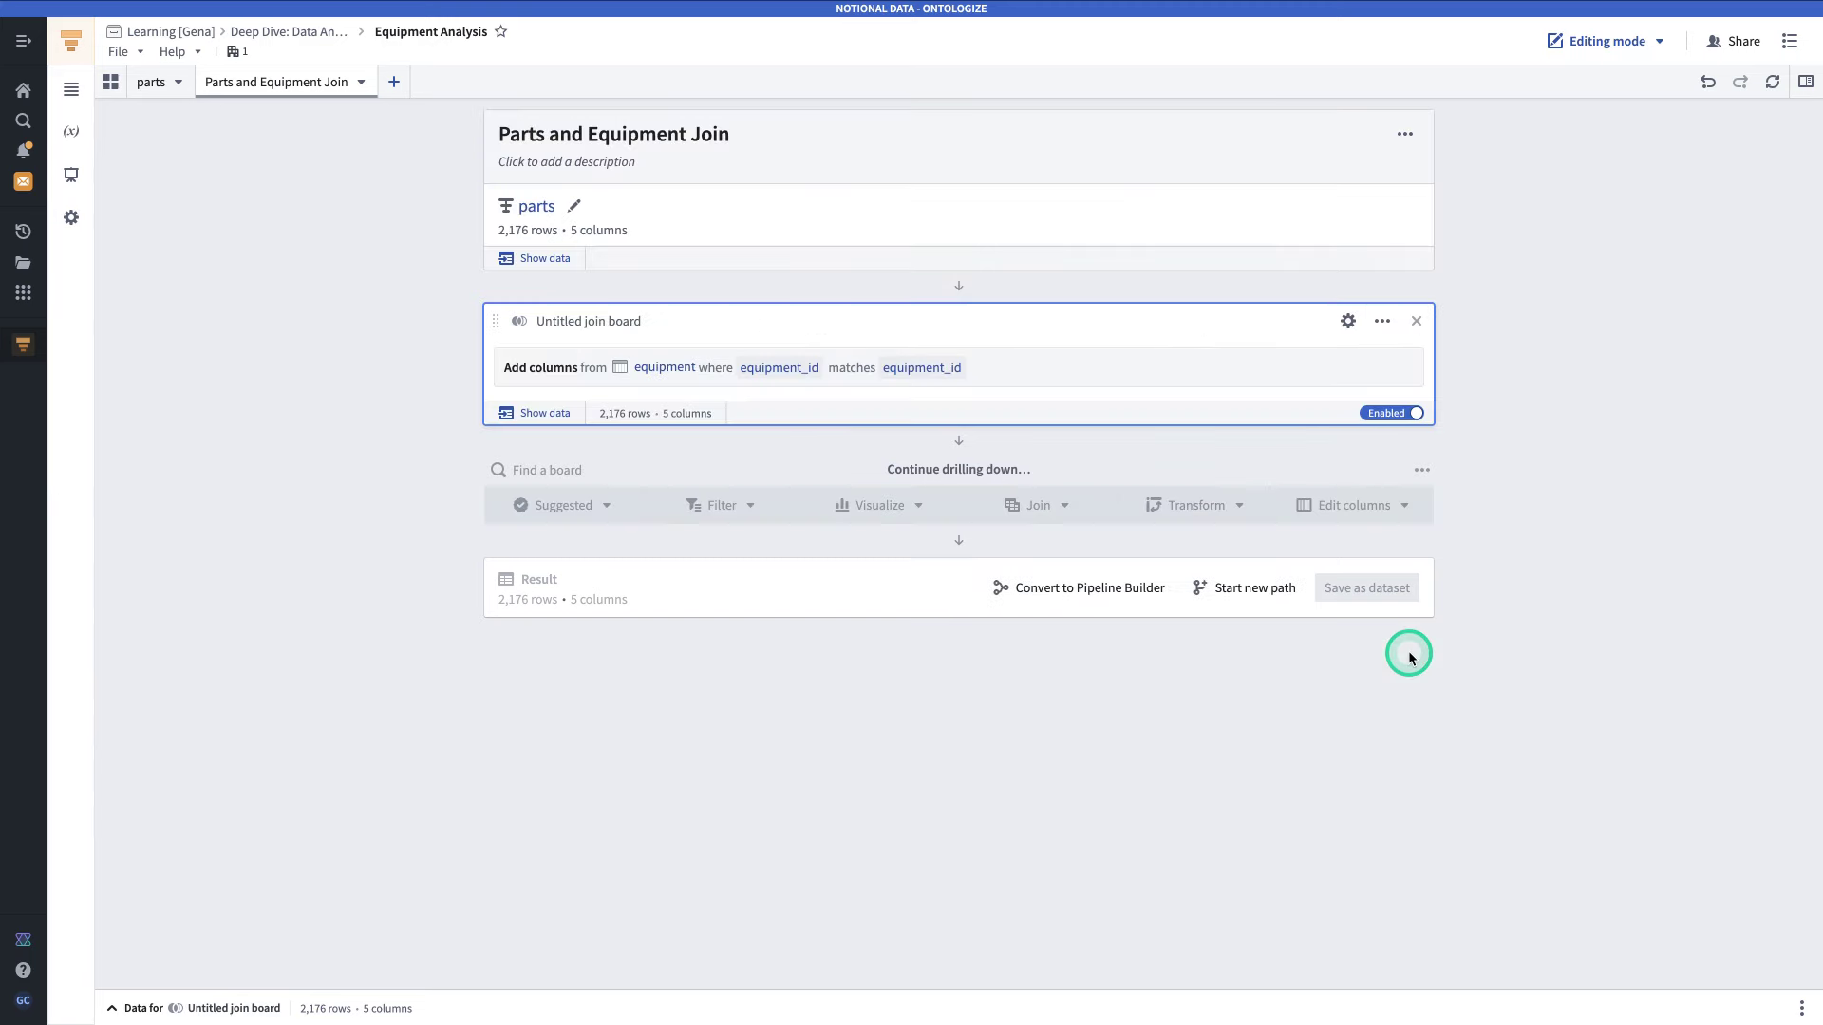
- Preview the joined parts and equipment table, then close the preview
click(525, 413)
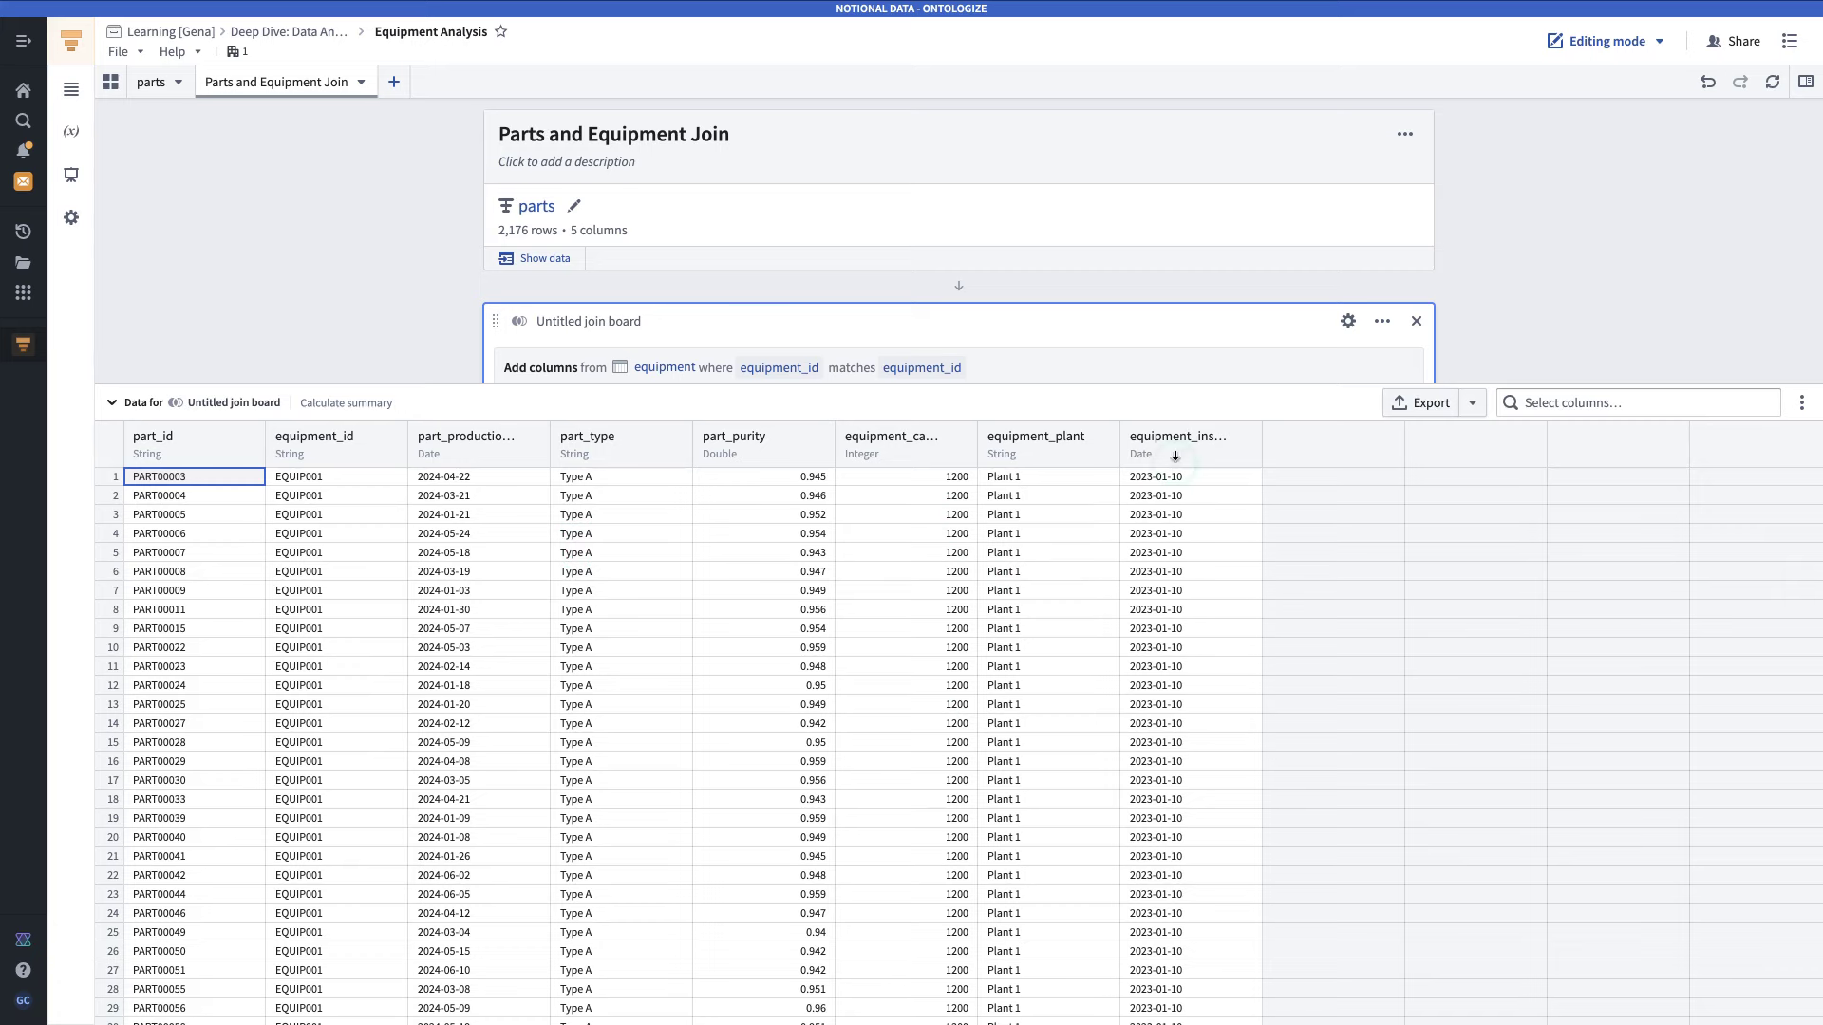
click(823, 334)
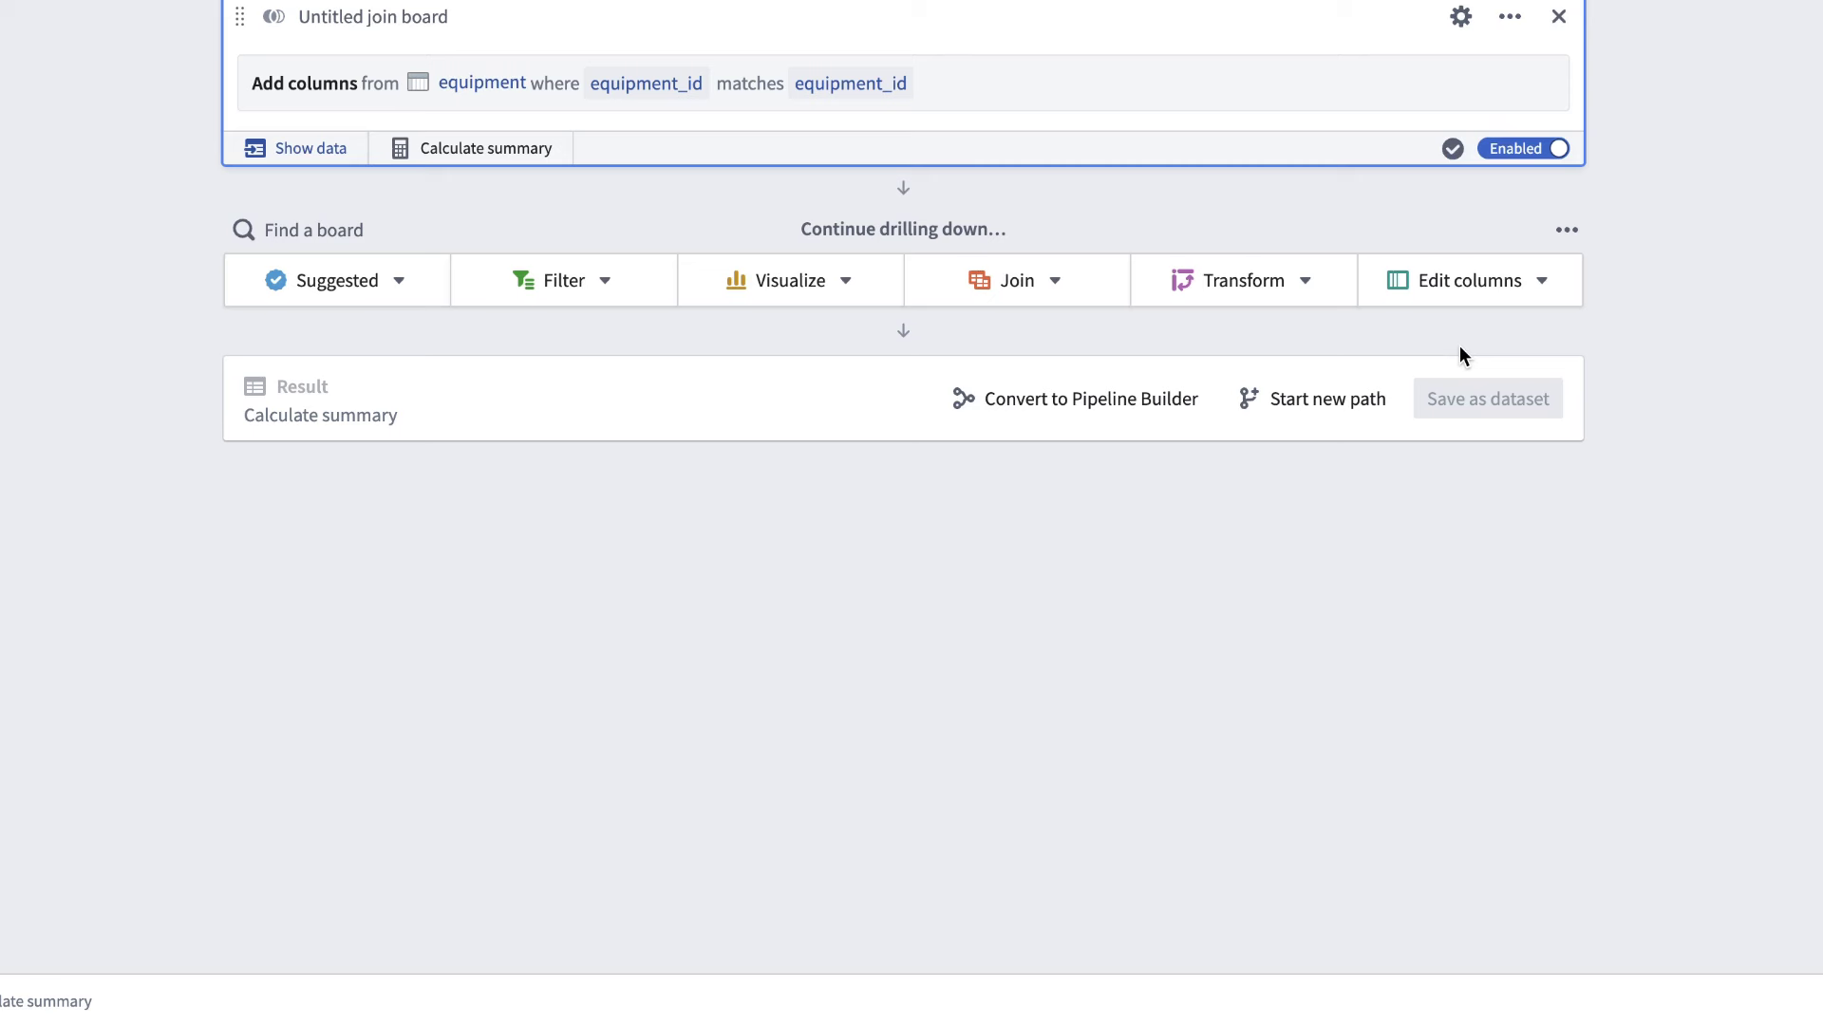
- Add an expression column avg_purity averaging part_purity per equipment_id, rounded to 2 decimals
click(1230, 283)
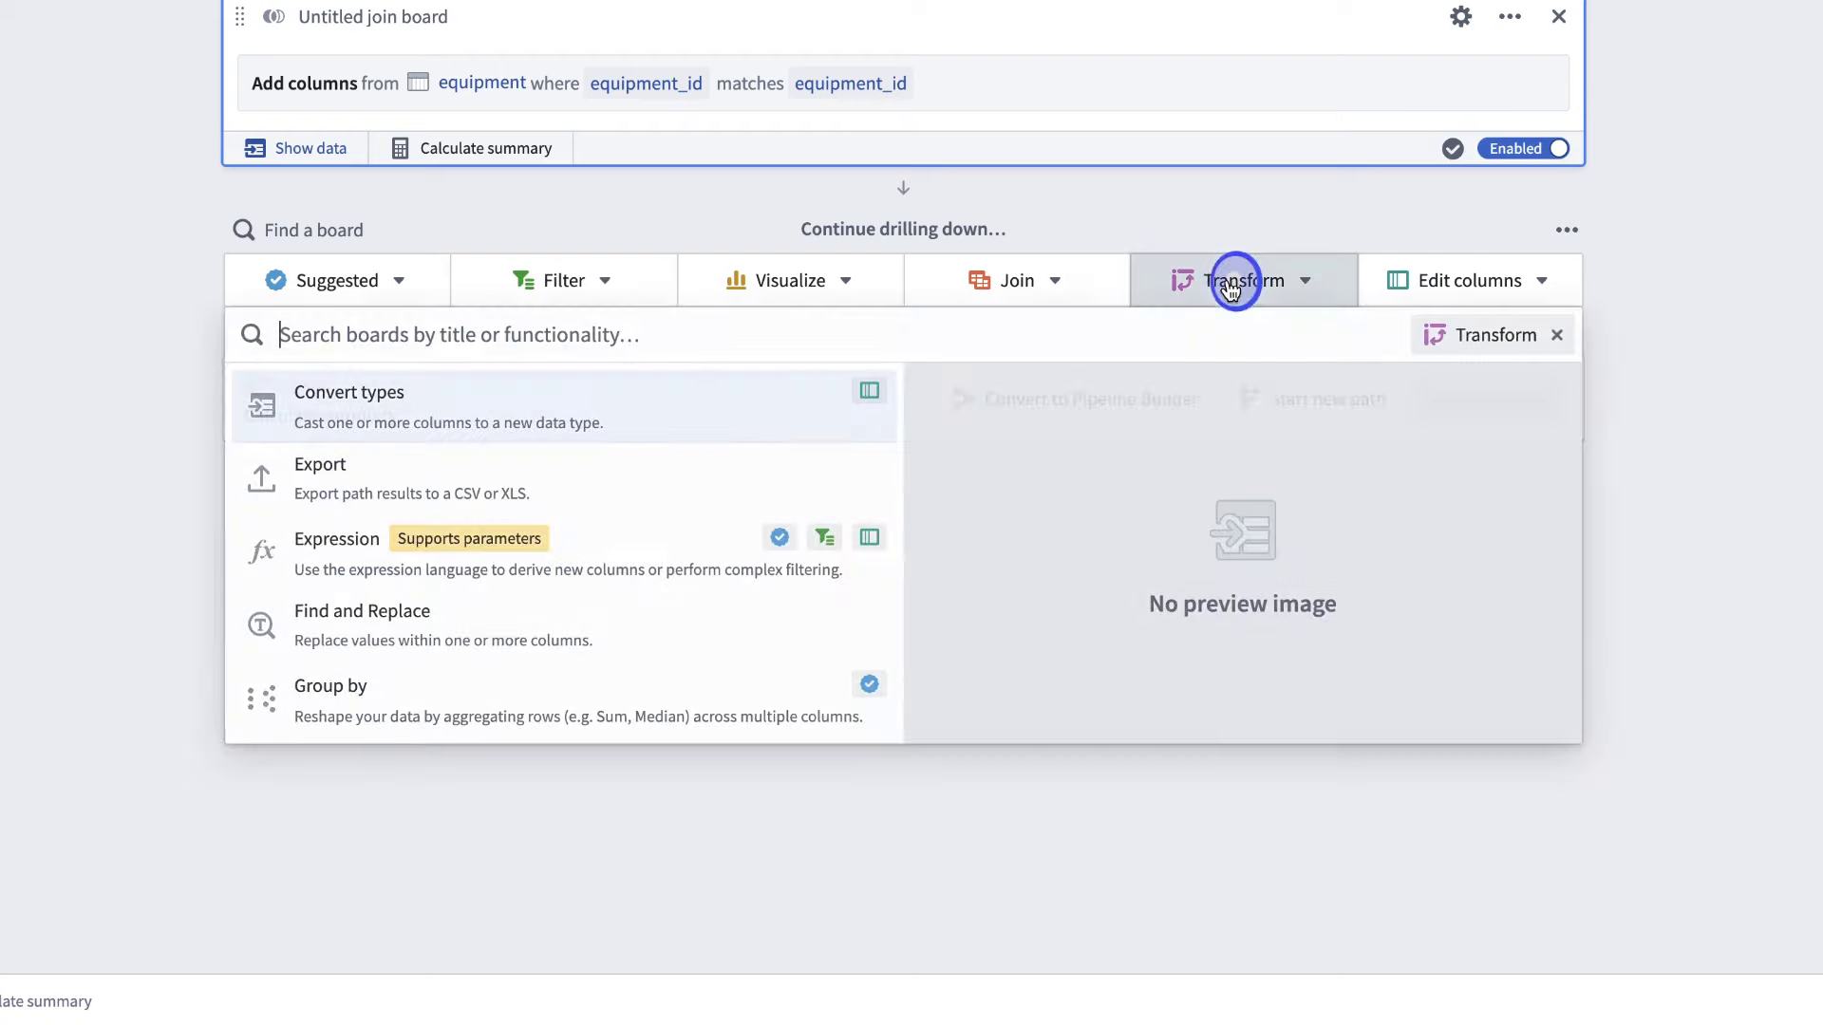
text(exp)
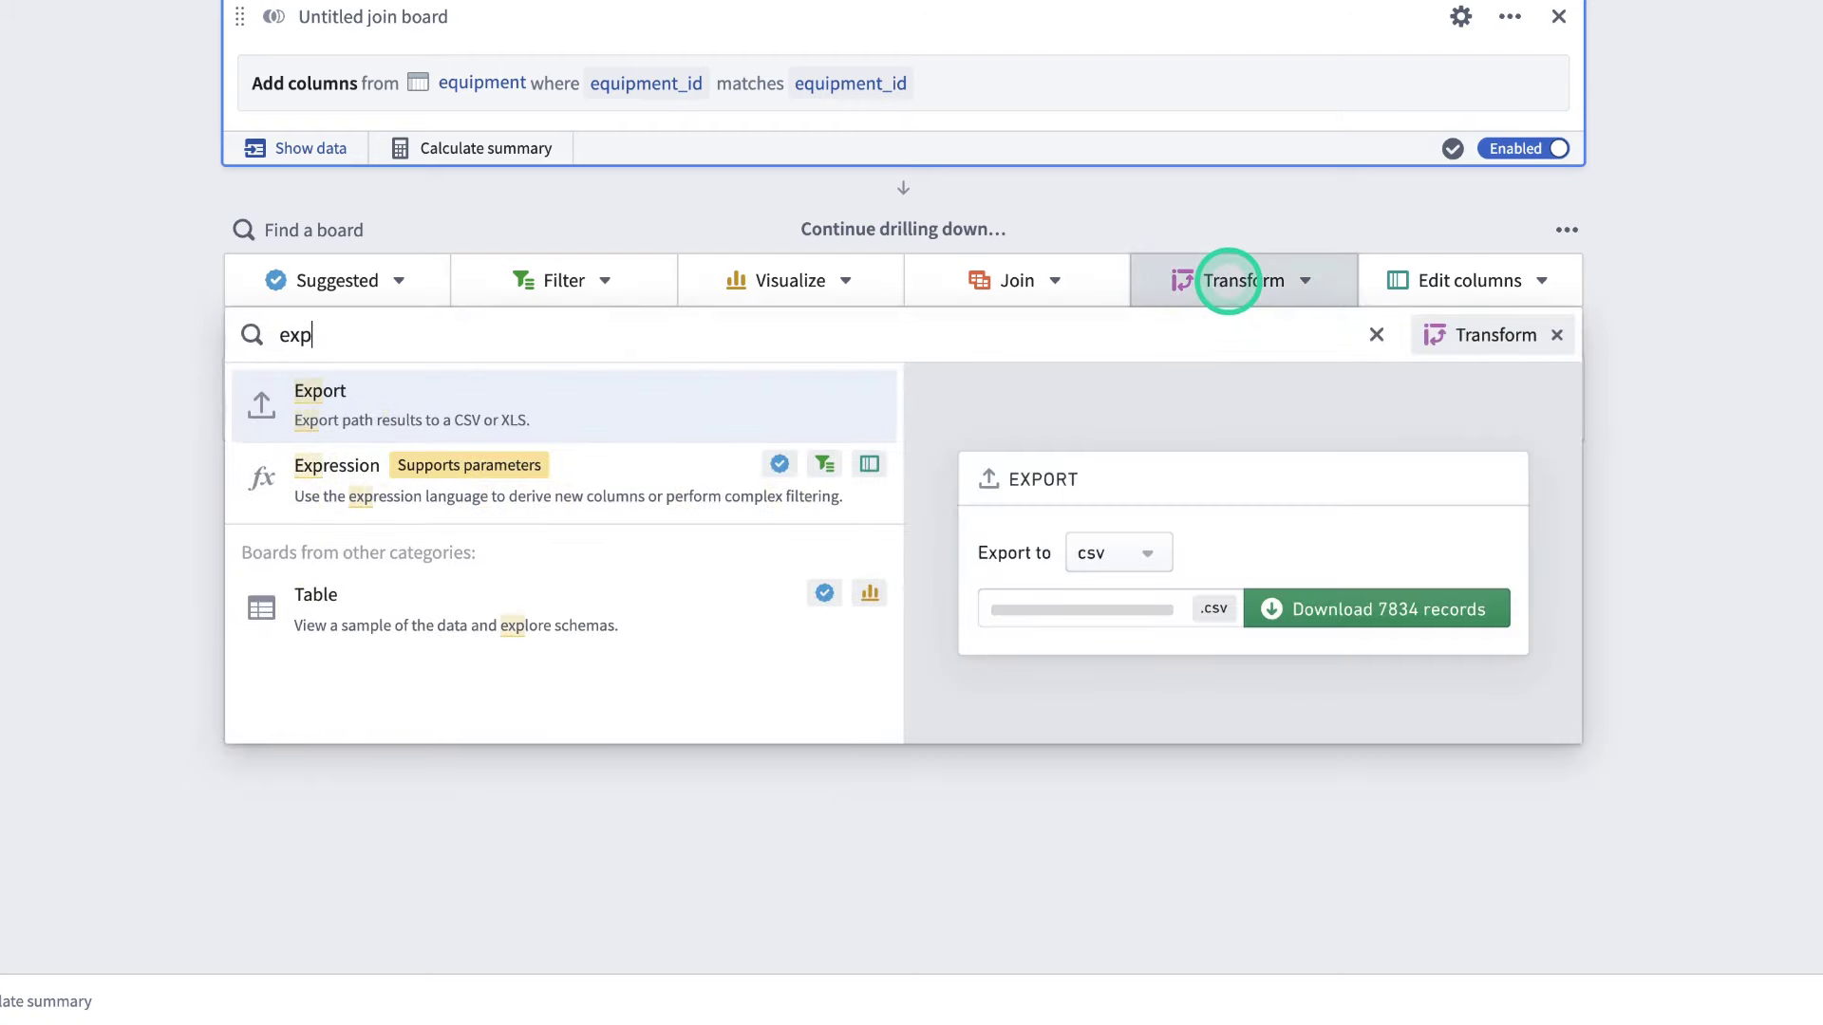
click(742, 476)
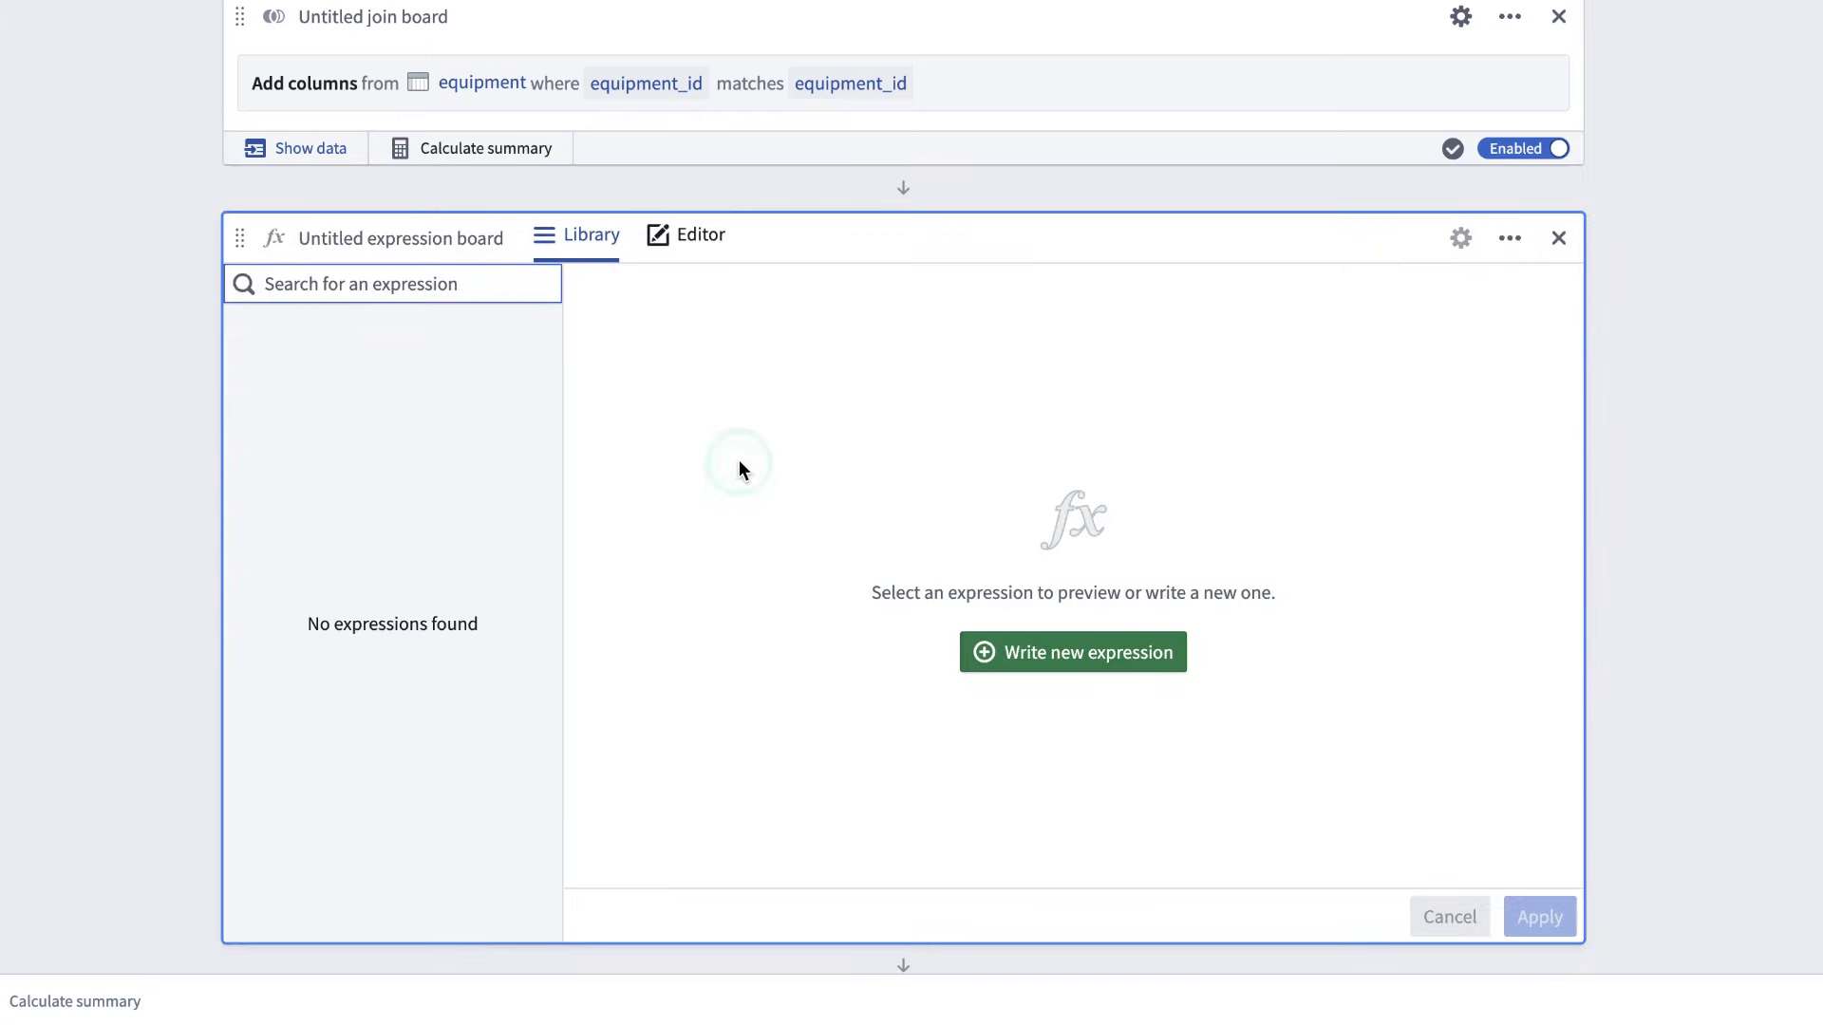
click(590, 234)
click(674, 242)
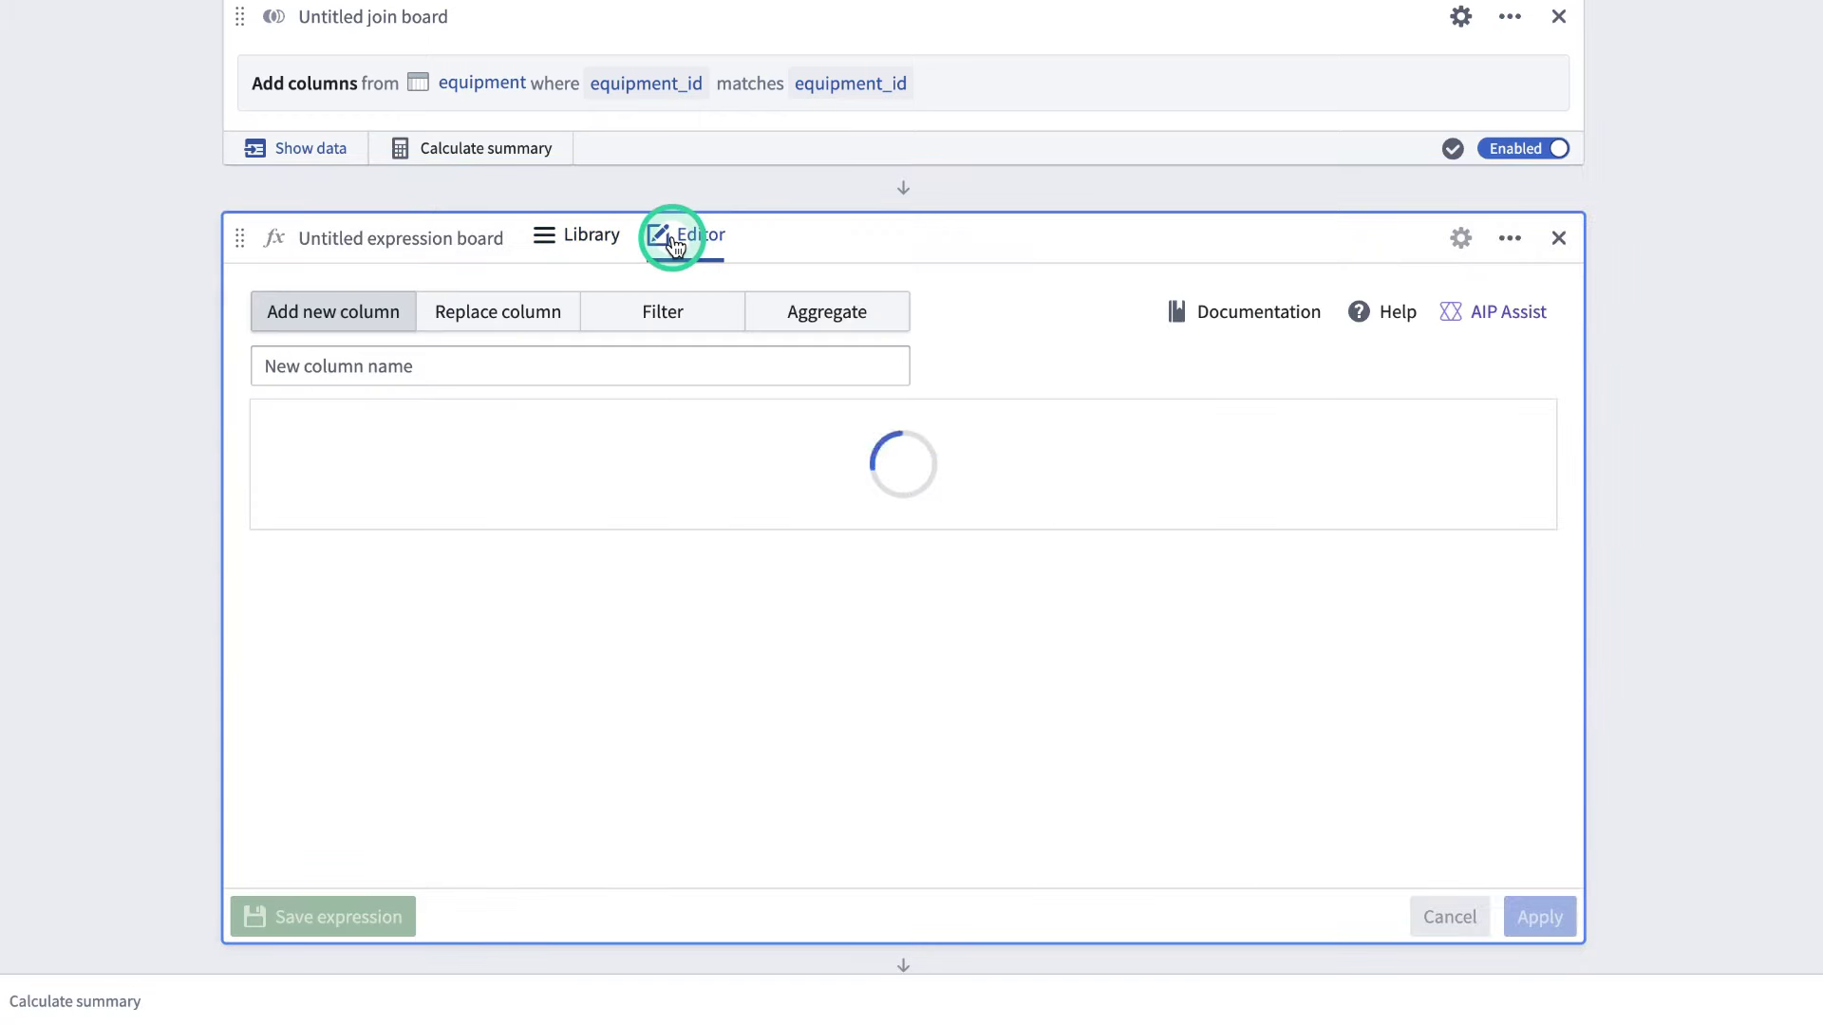
click(443, 367)
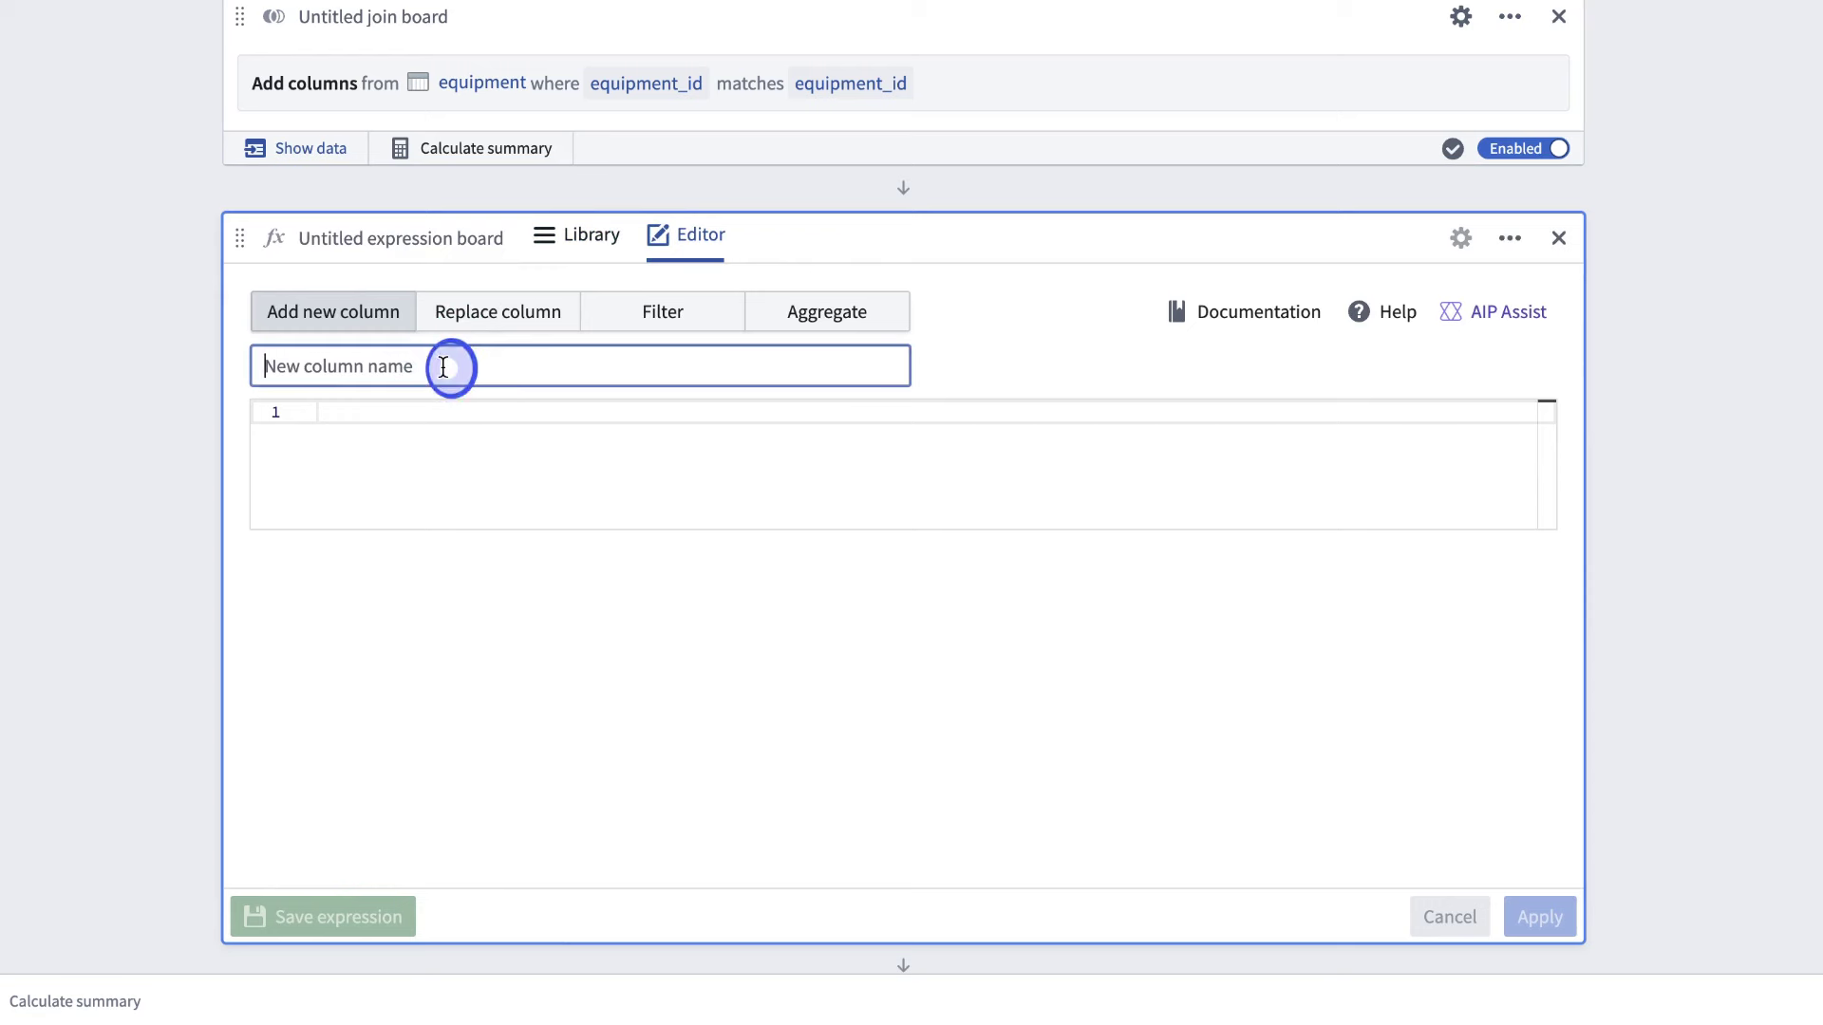
text(avg_purity)
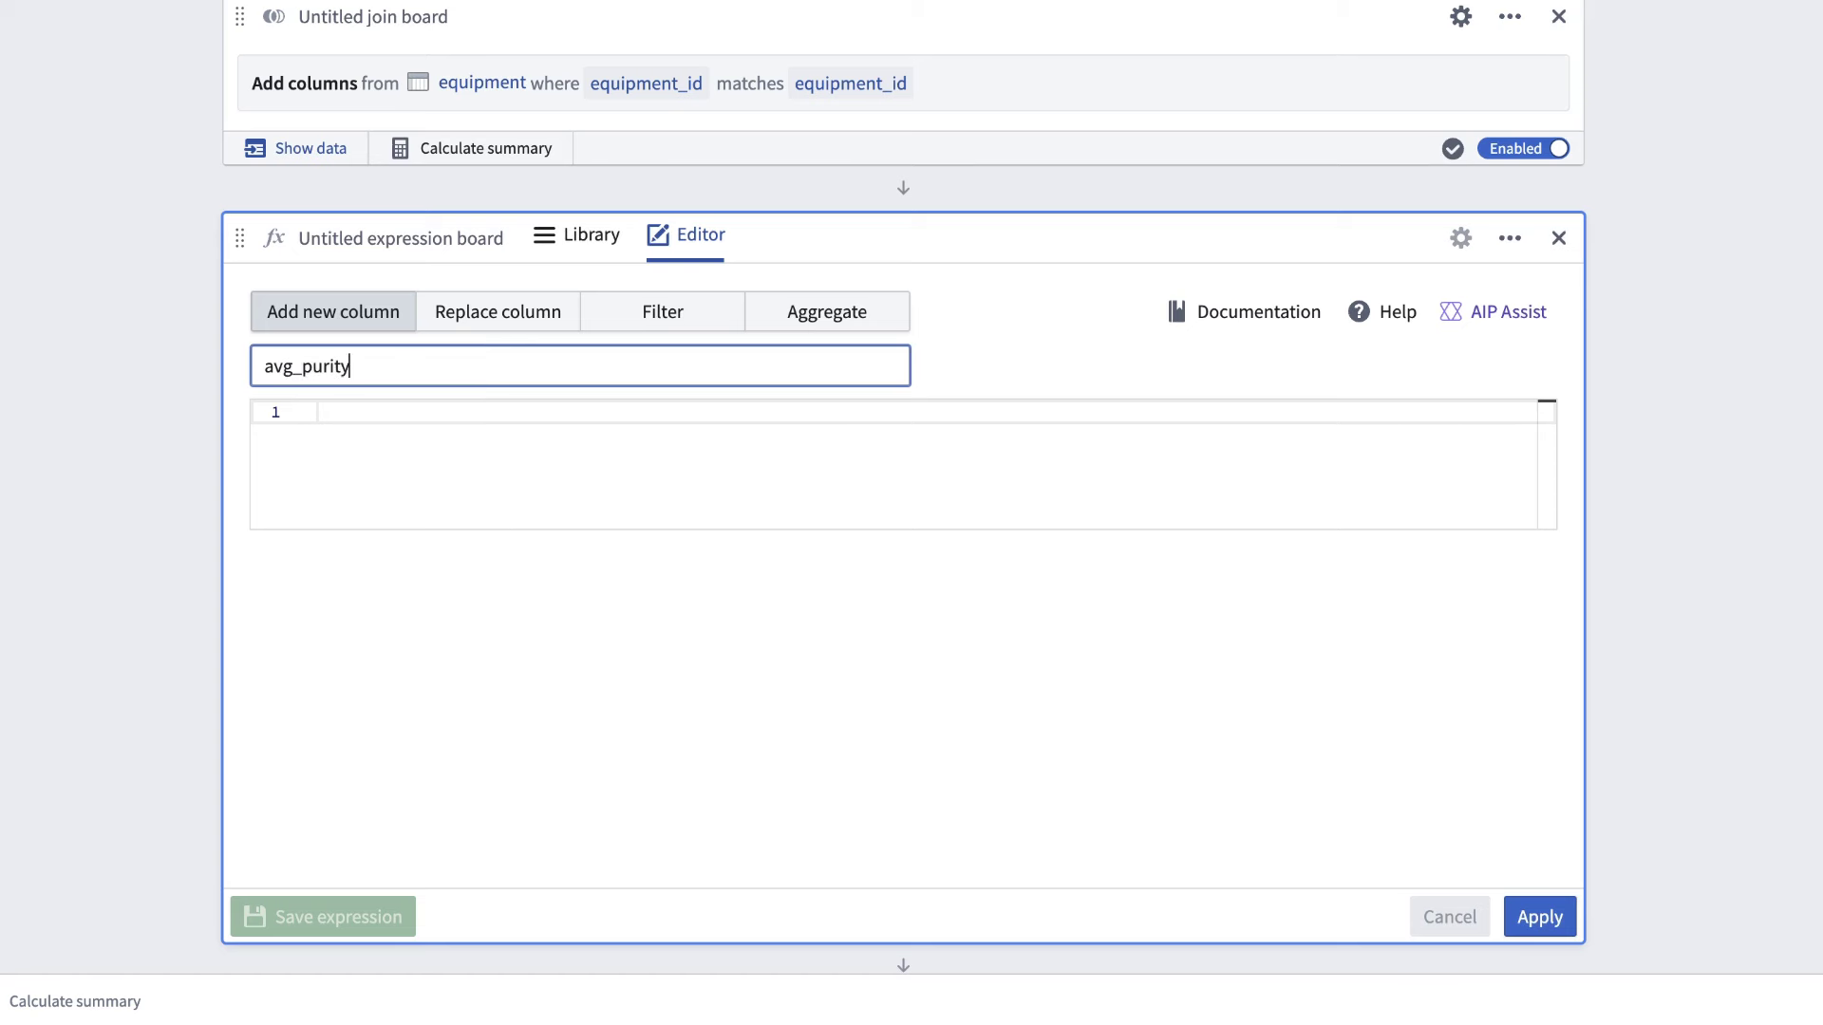
click(425, 415)
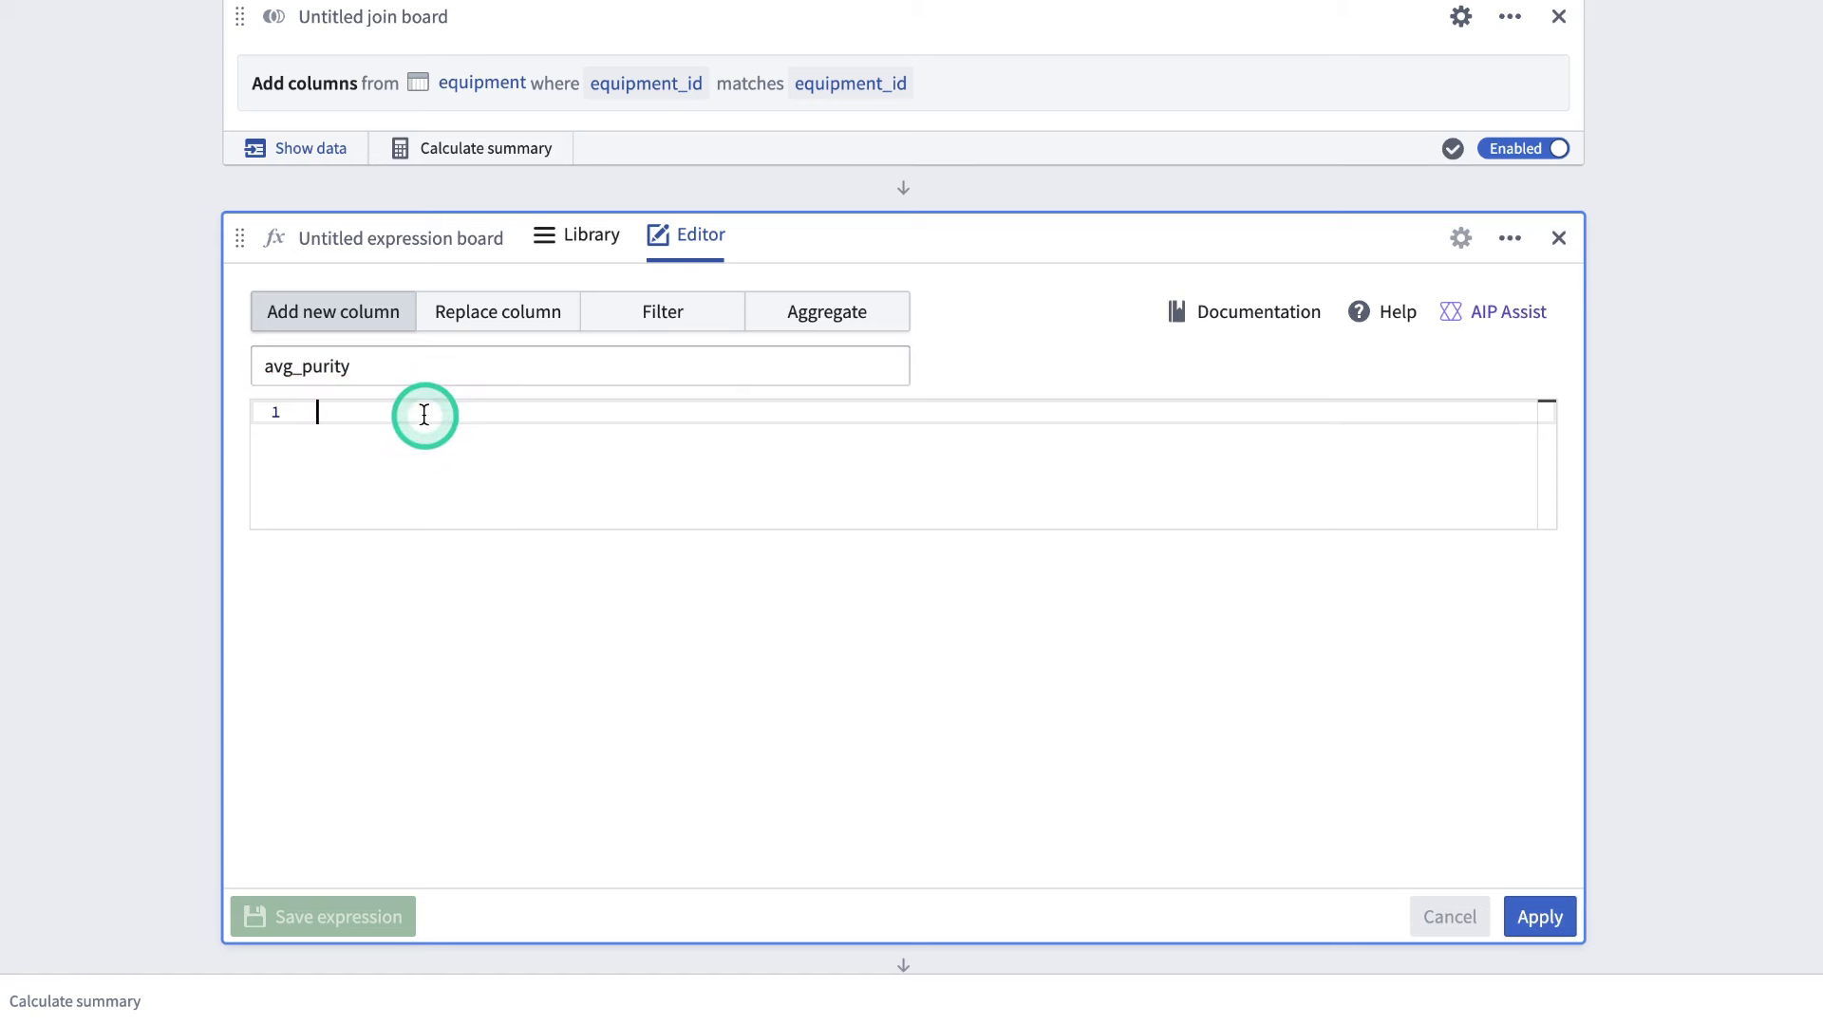
text(format_number(avg("part_purity") OVER ( PARTITION BY "equipment_id" ), 2))
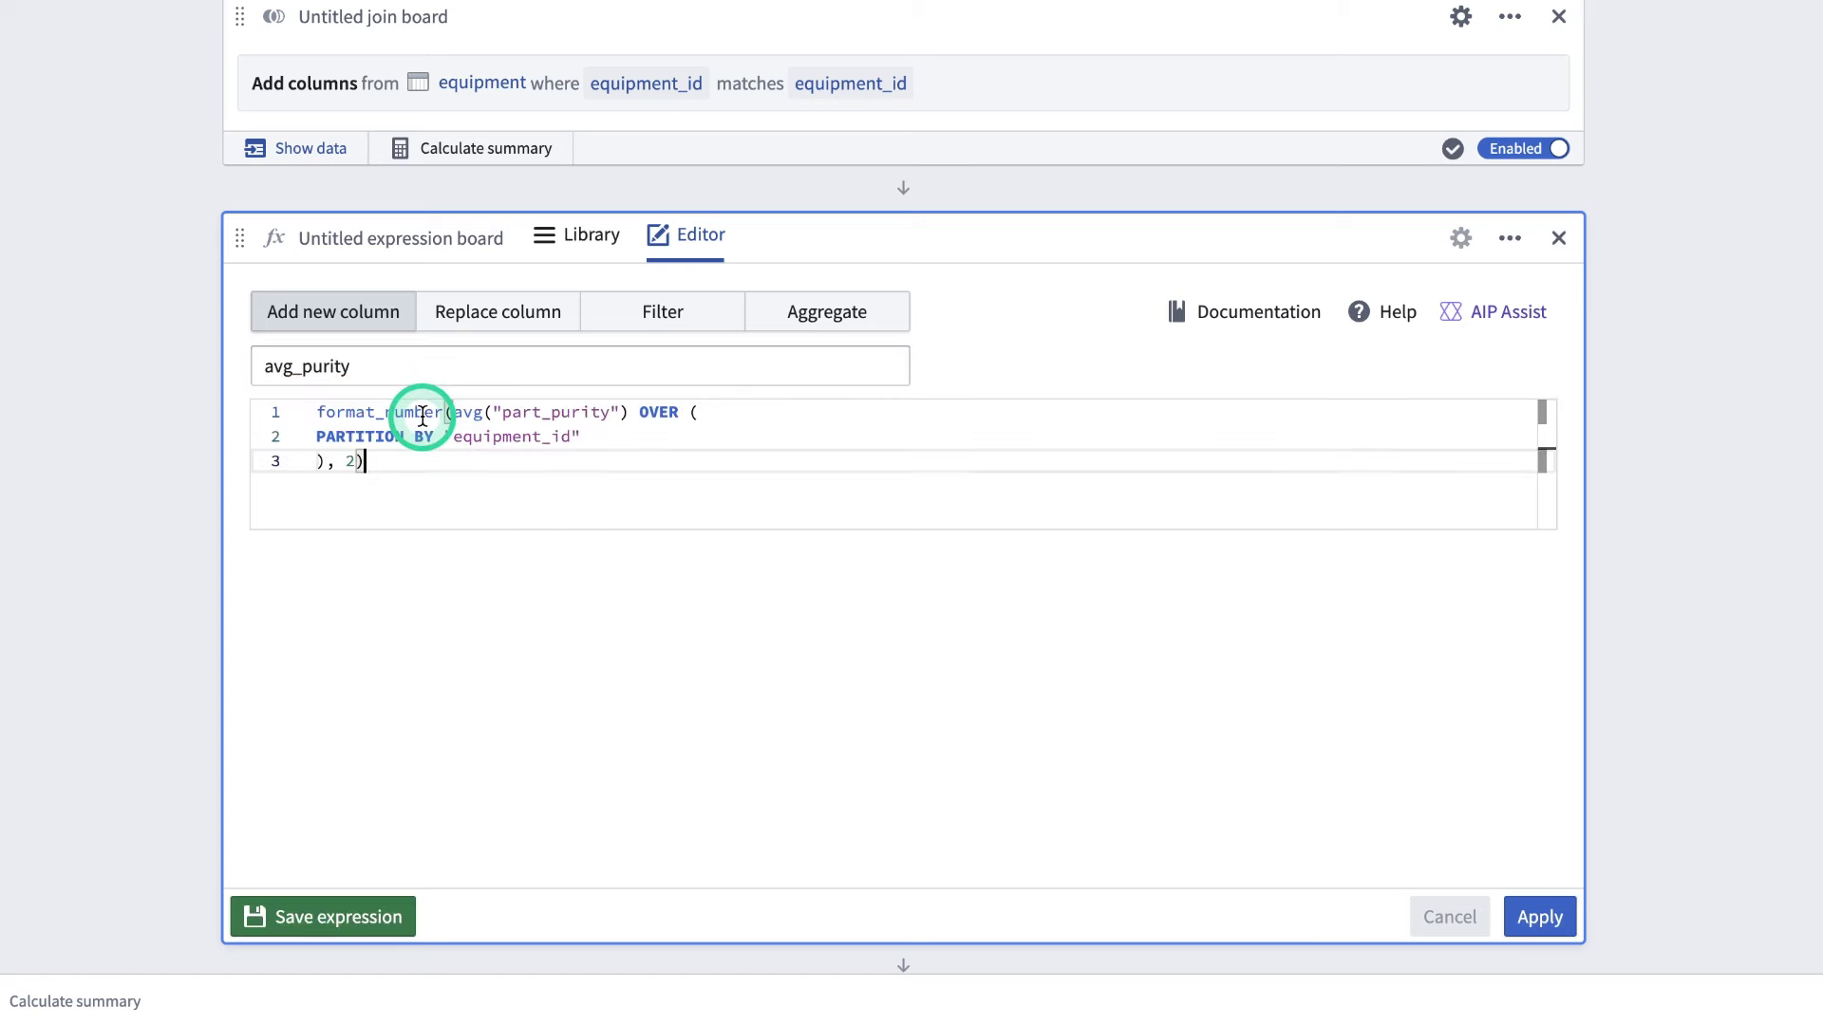
click(538, 556)
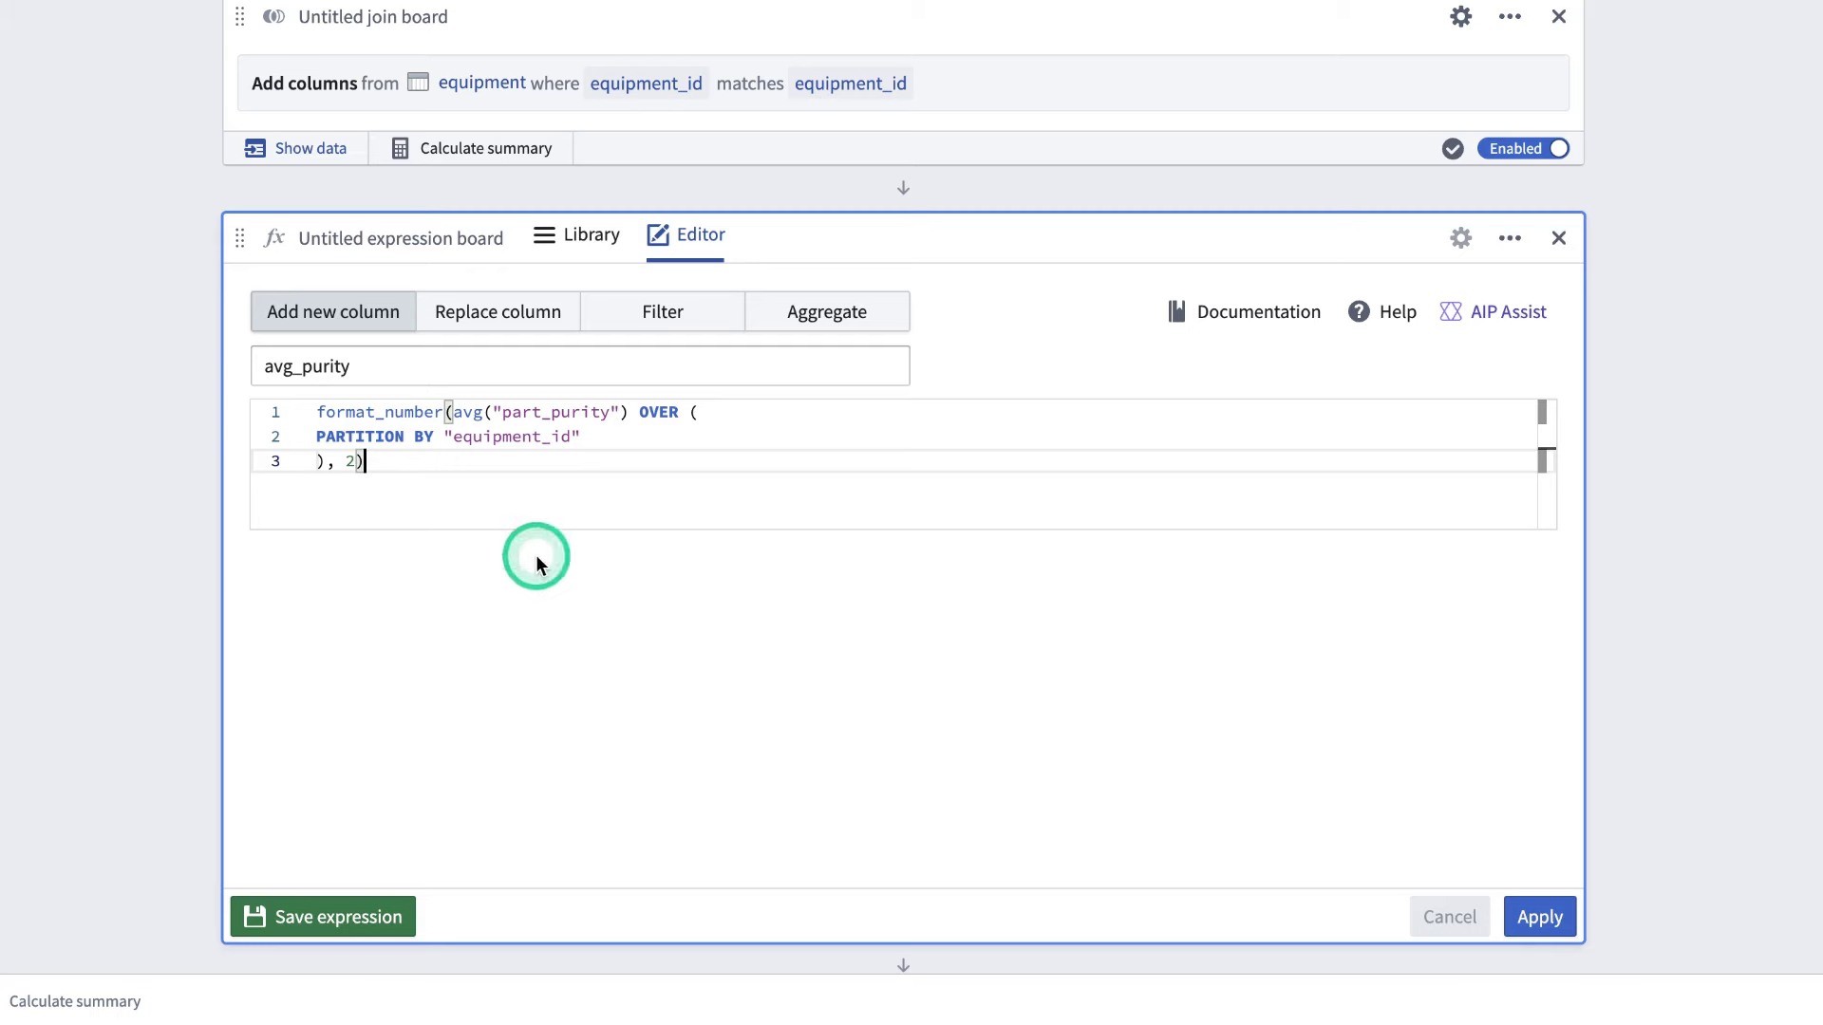
click(1538, 919)
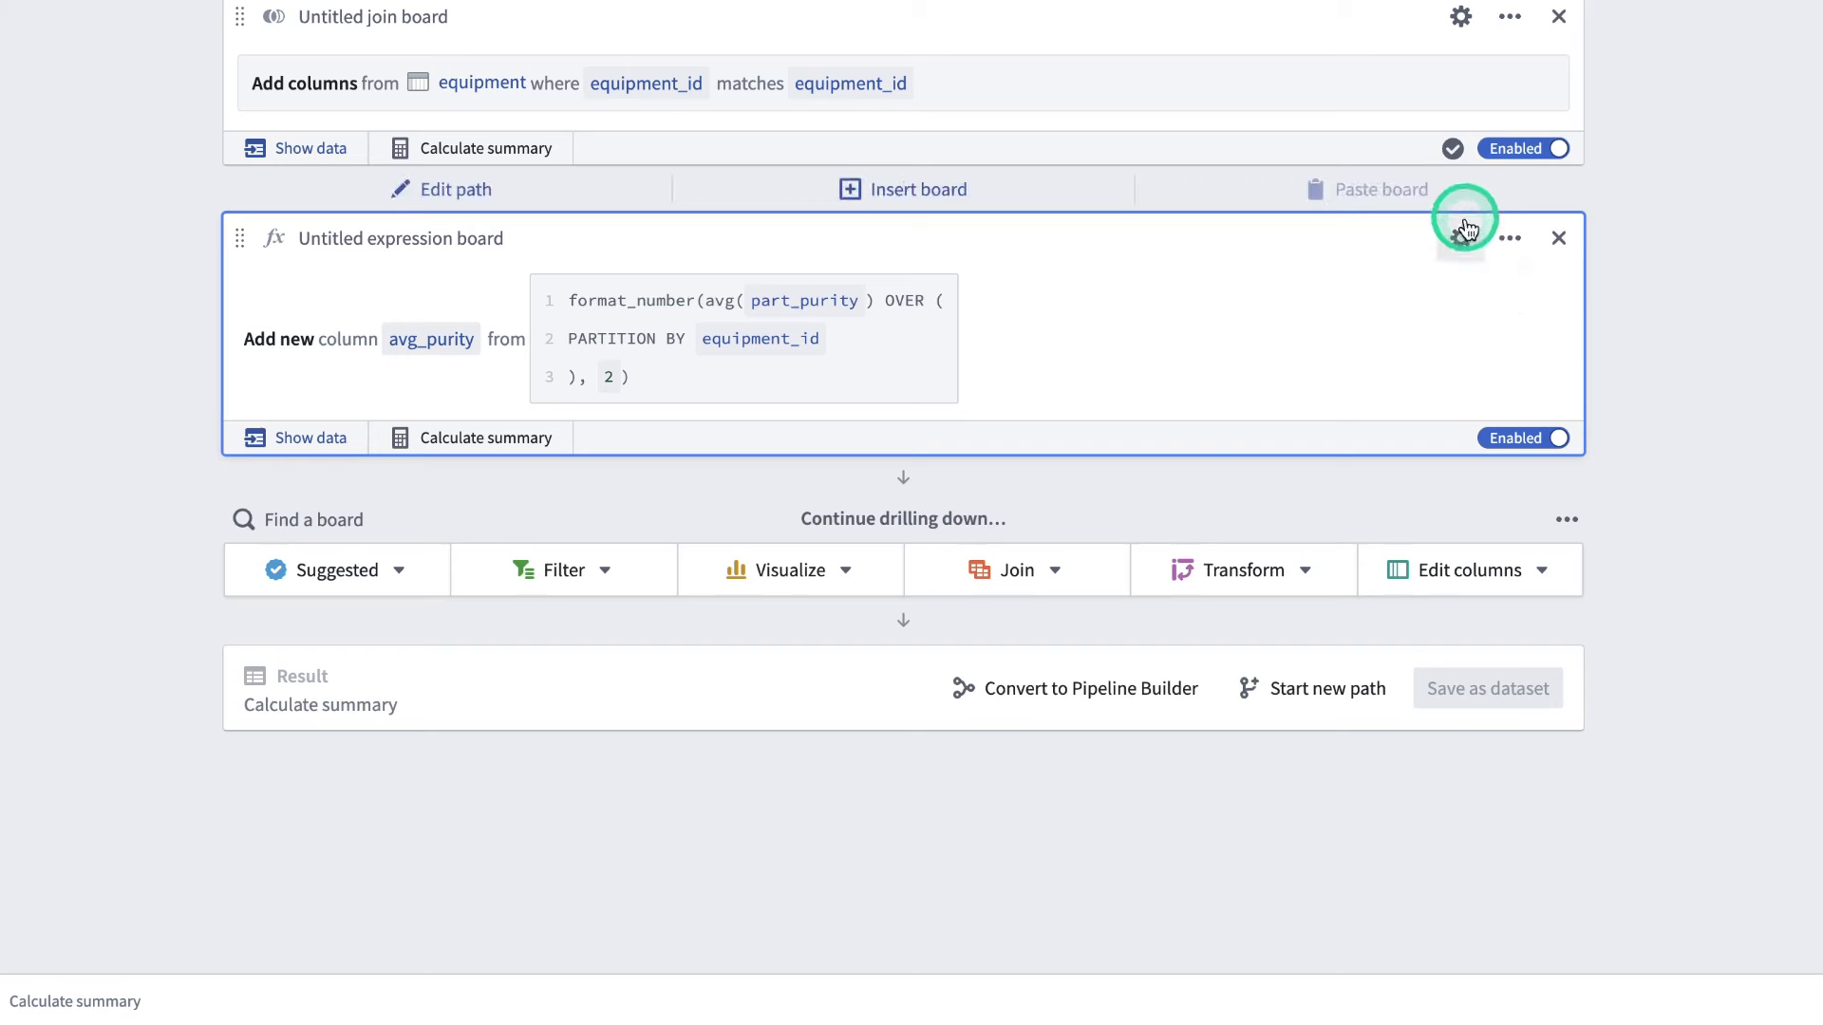
- Reopen the expression board to review the saved library and the avg_purity code
click(1463, 234)
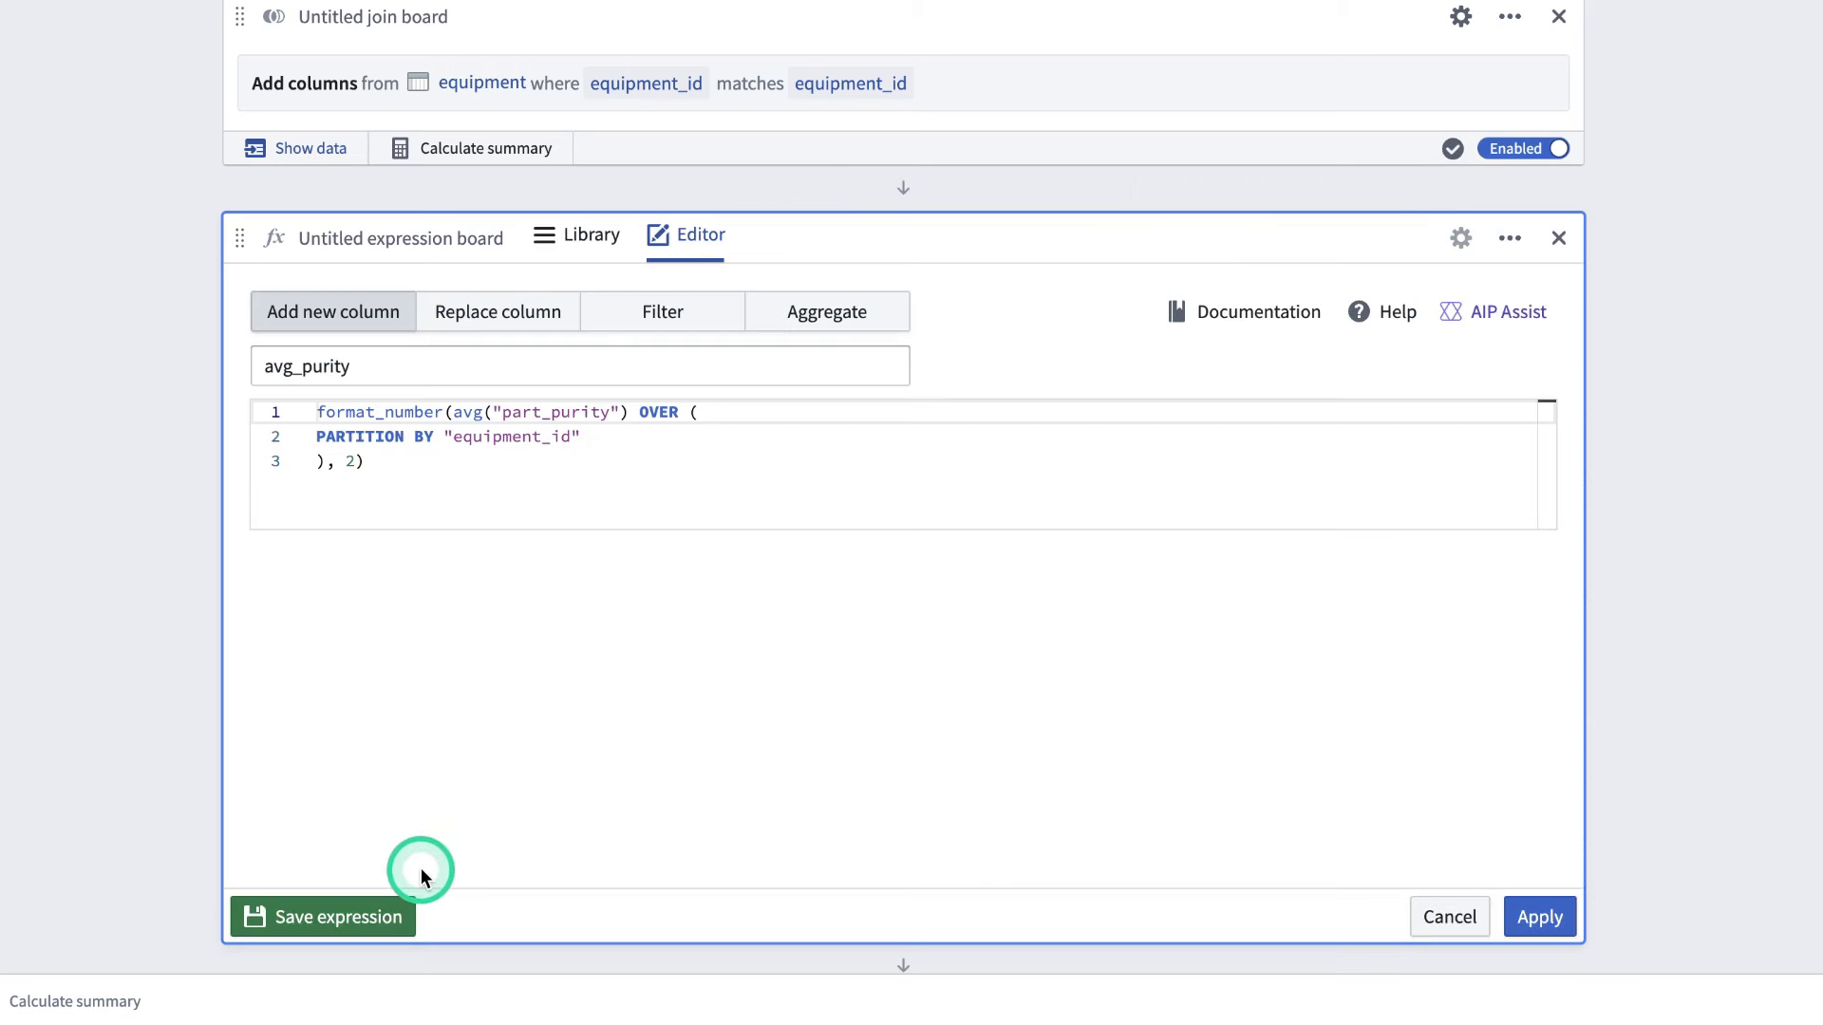
click(581, 239)
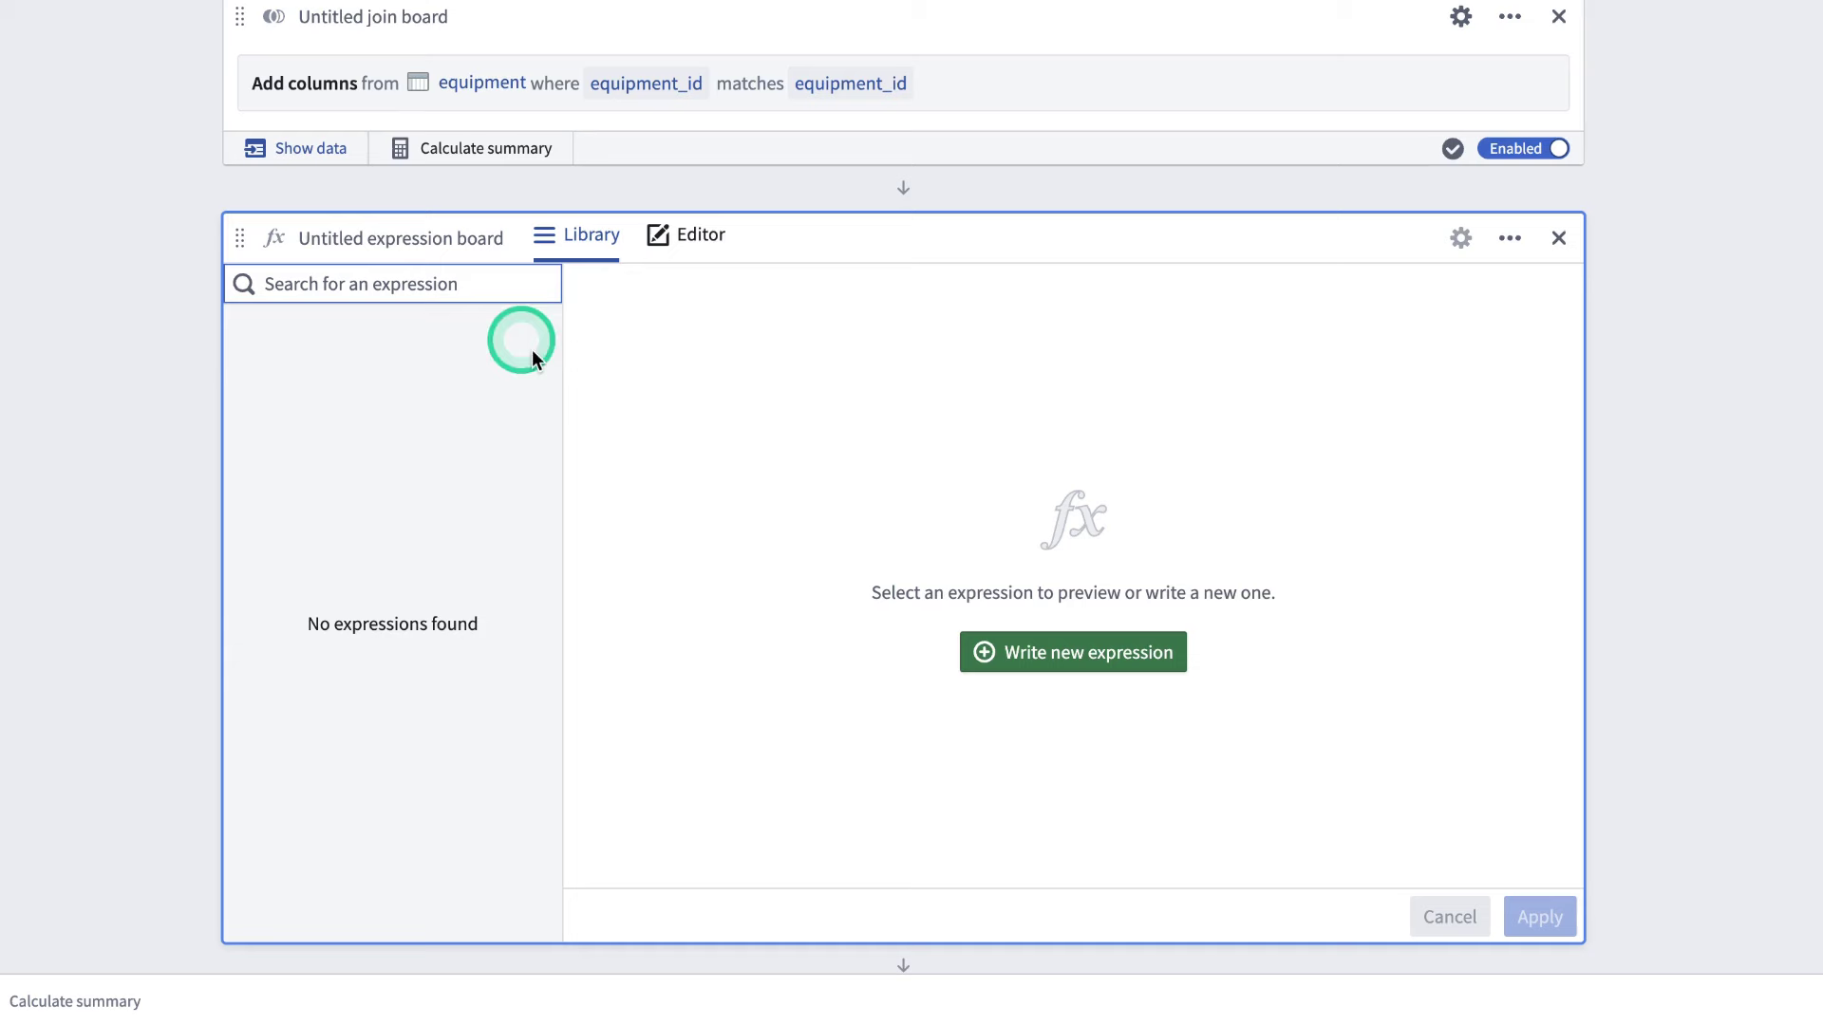
click(687, 232)
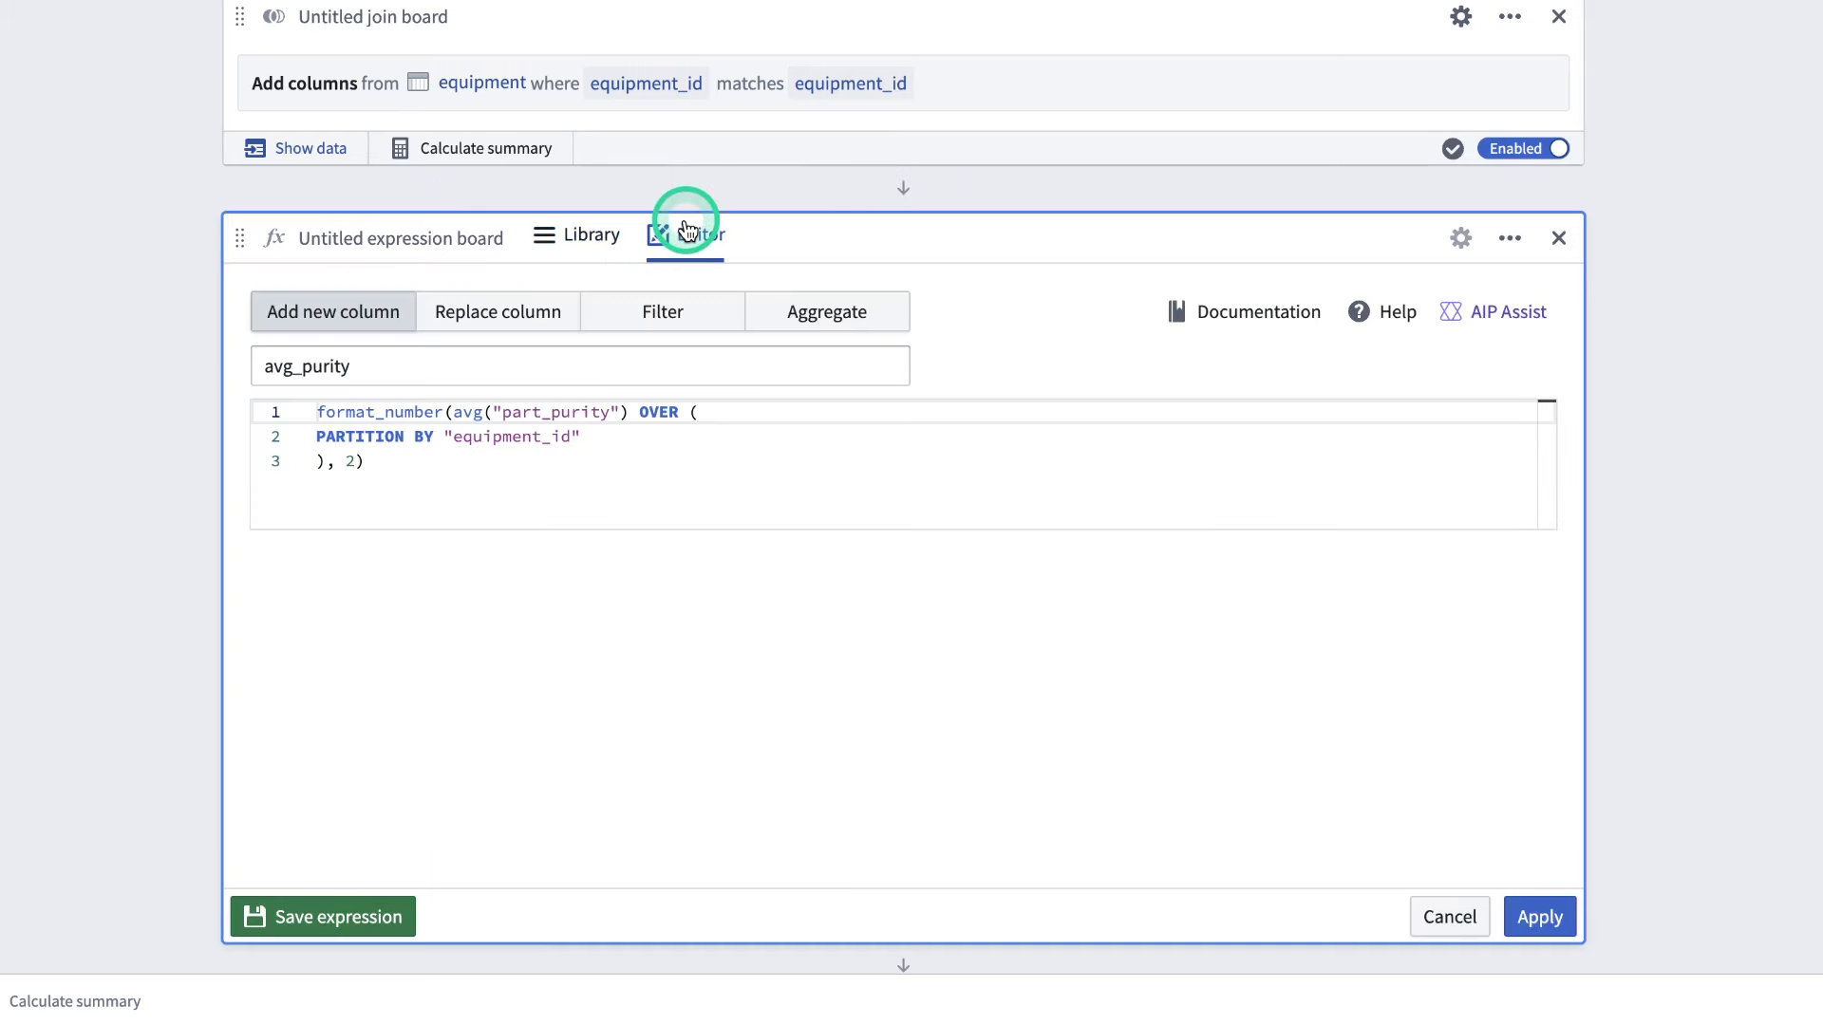
click(582, 487)
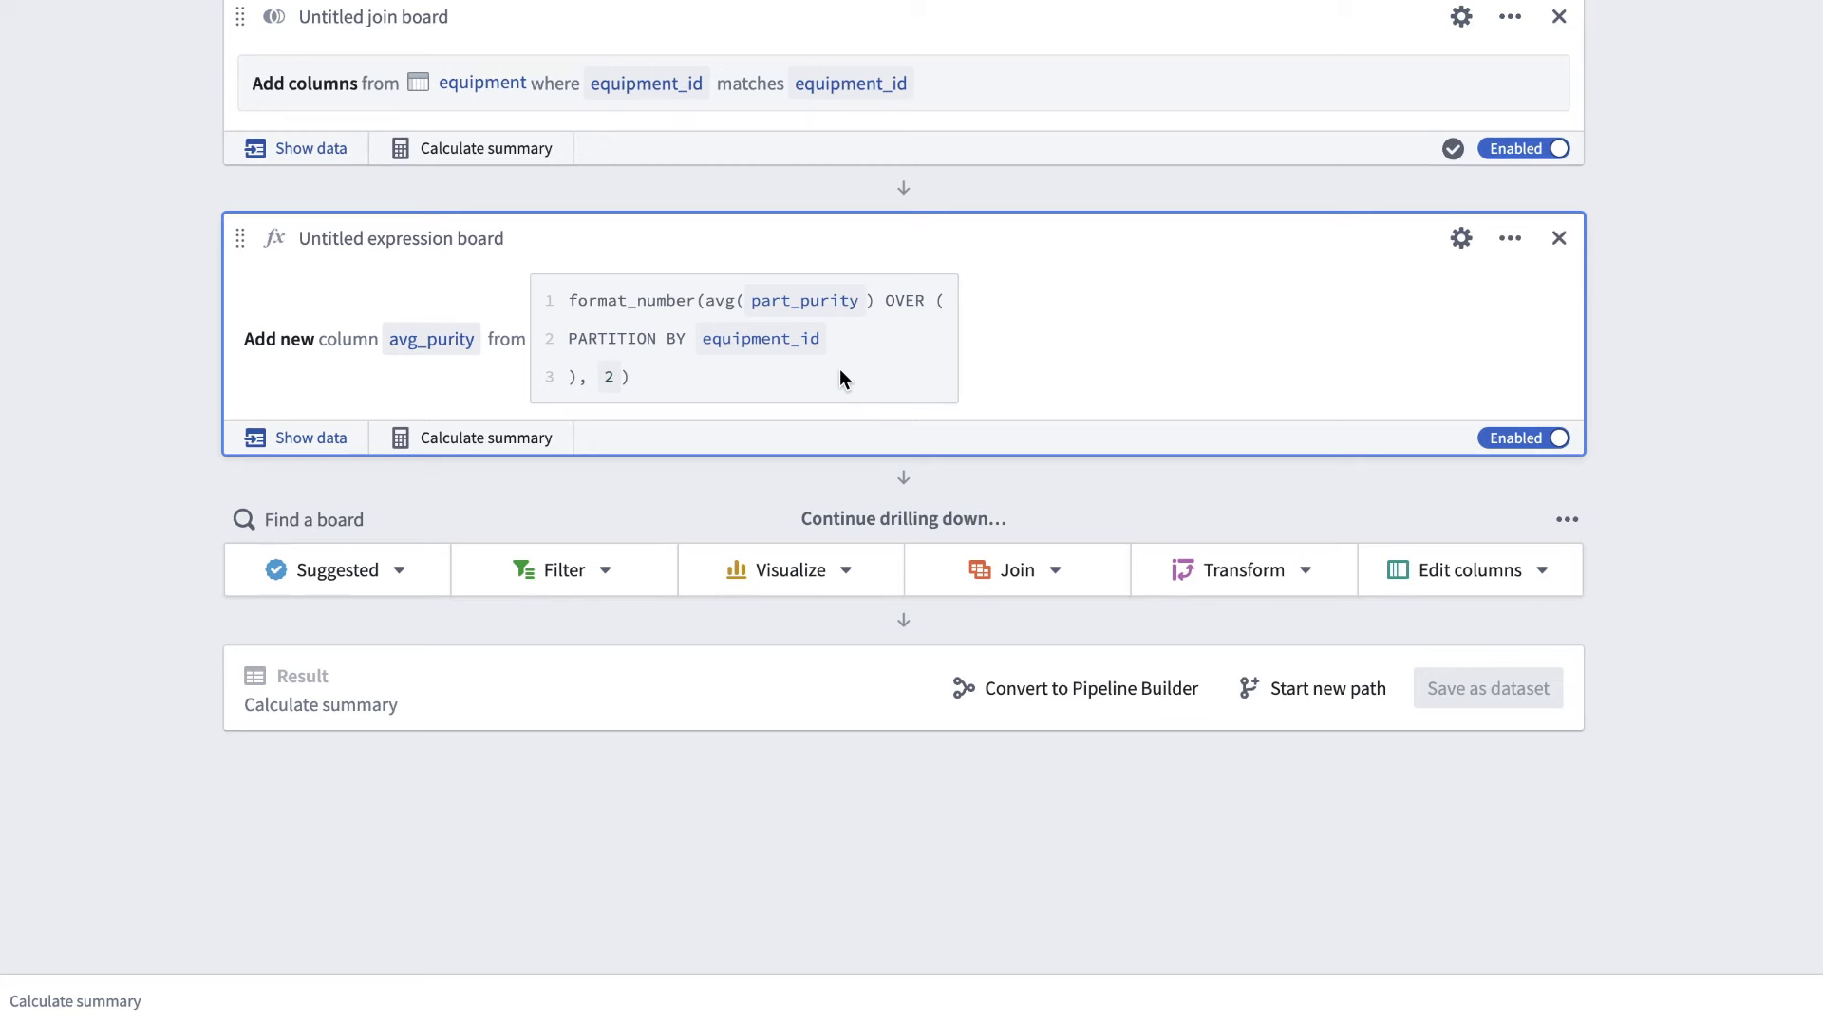
click(1238, 574)
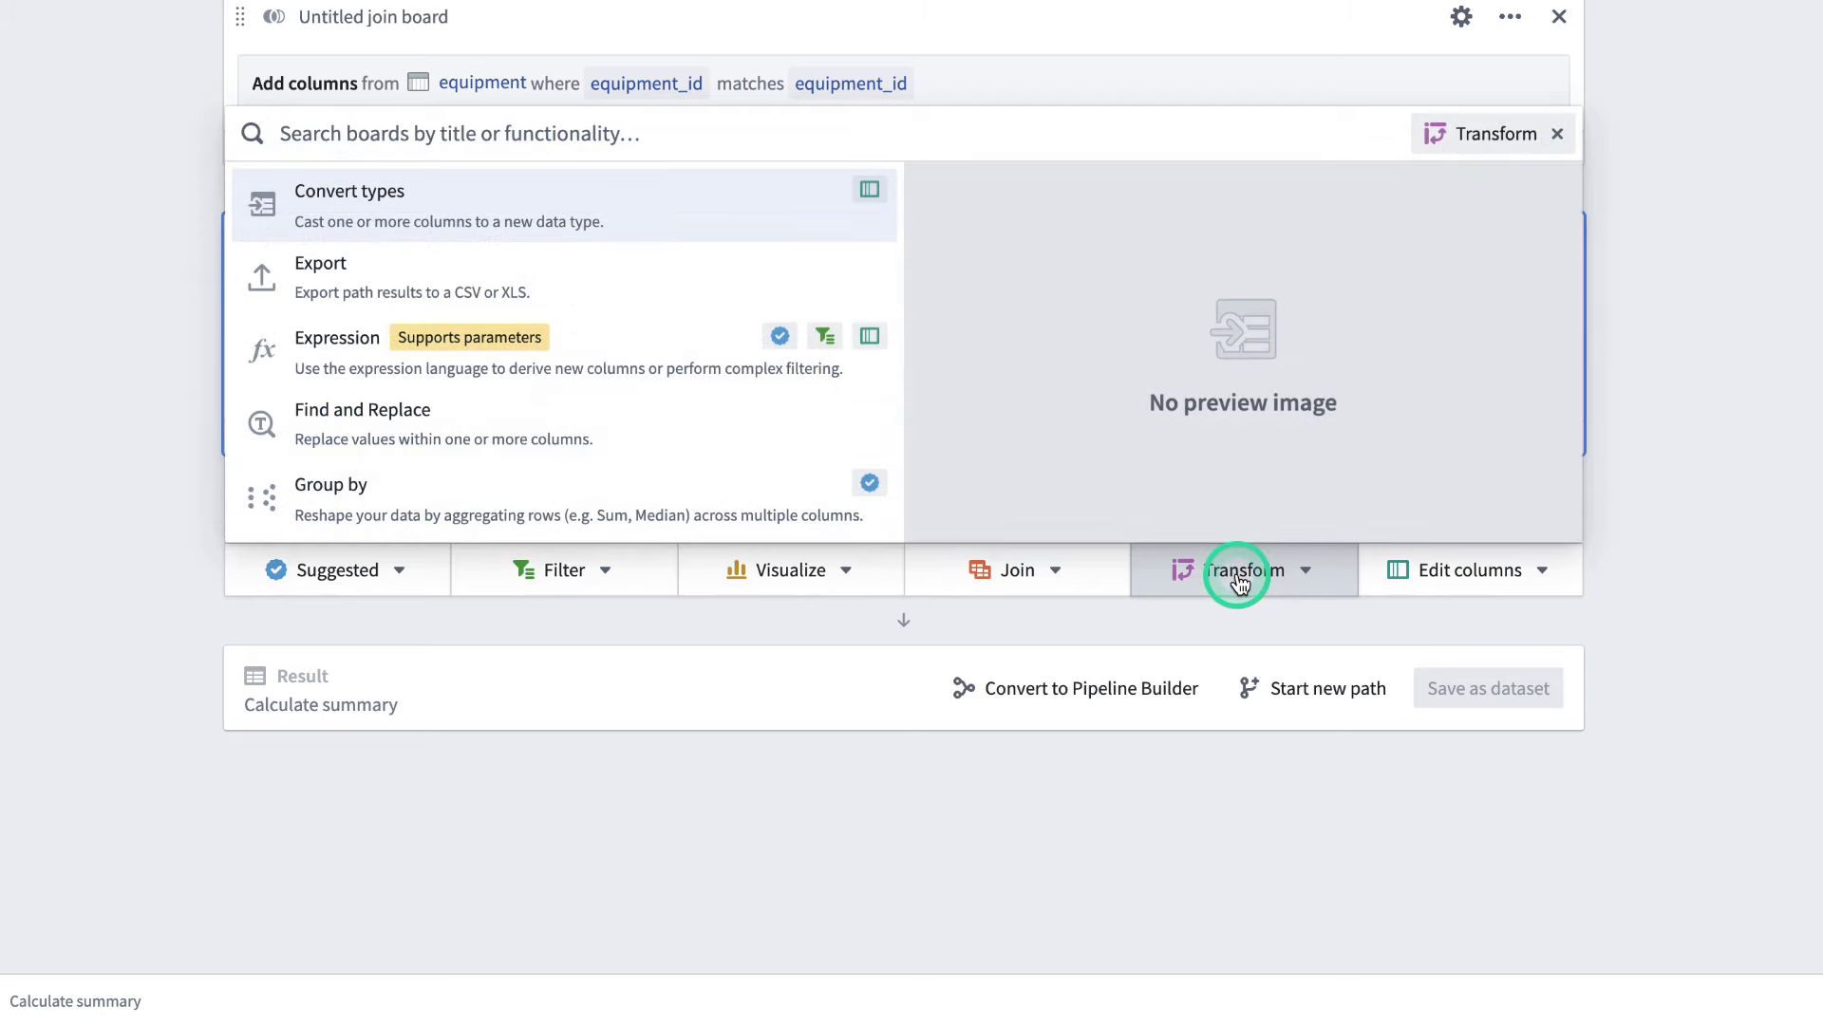
- Add a second expression board with column inspection_alert from the pasted CASE expression, and apply it
text(exp)
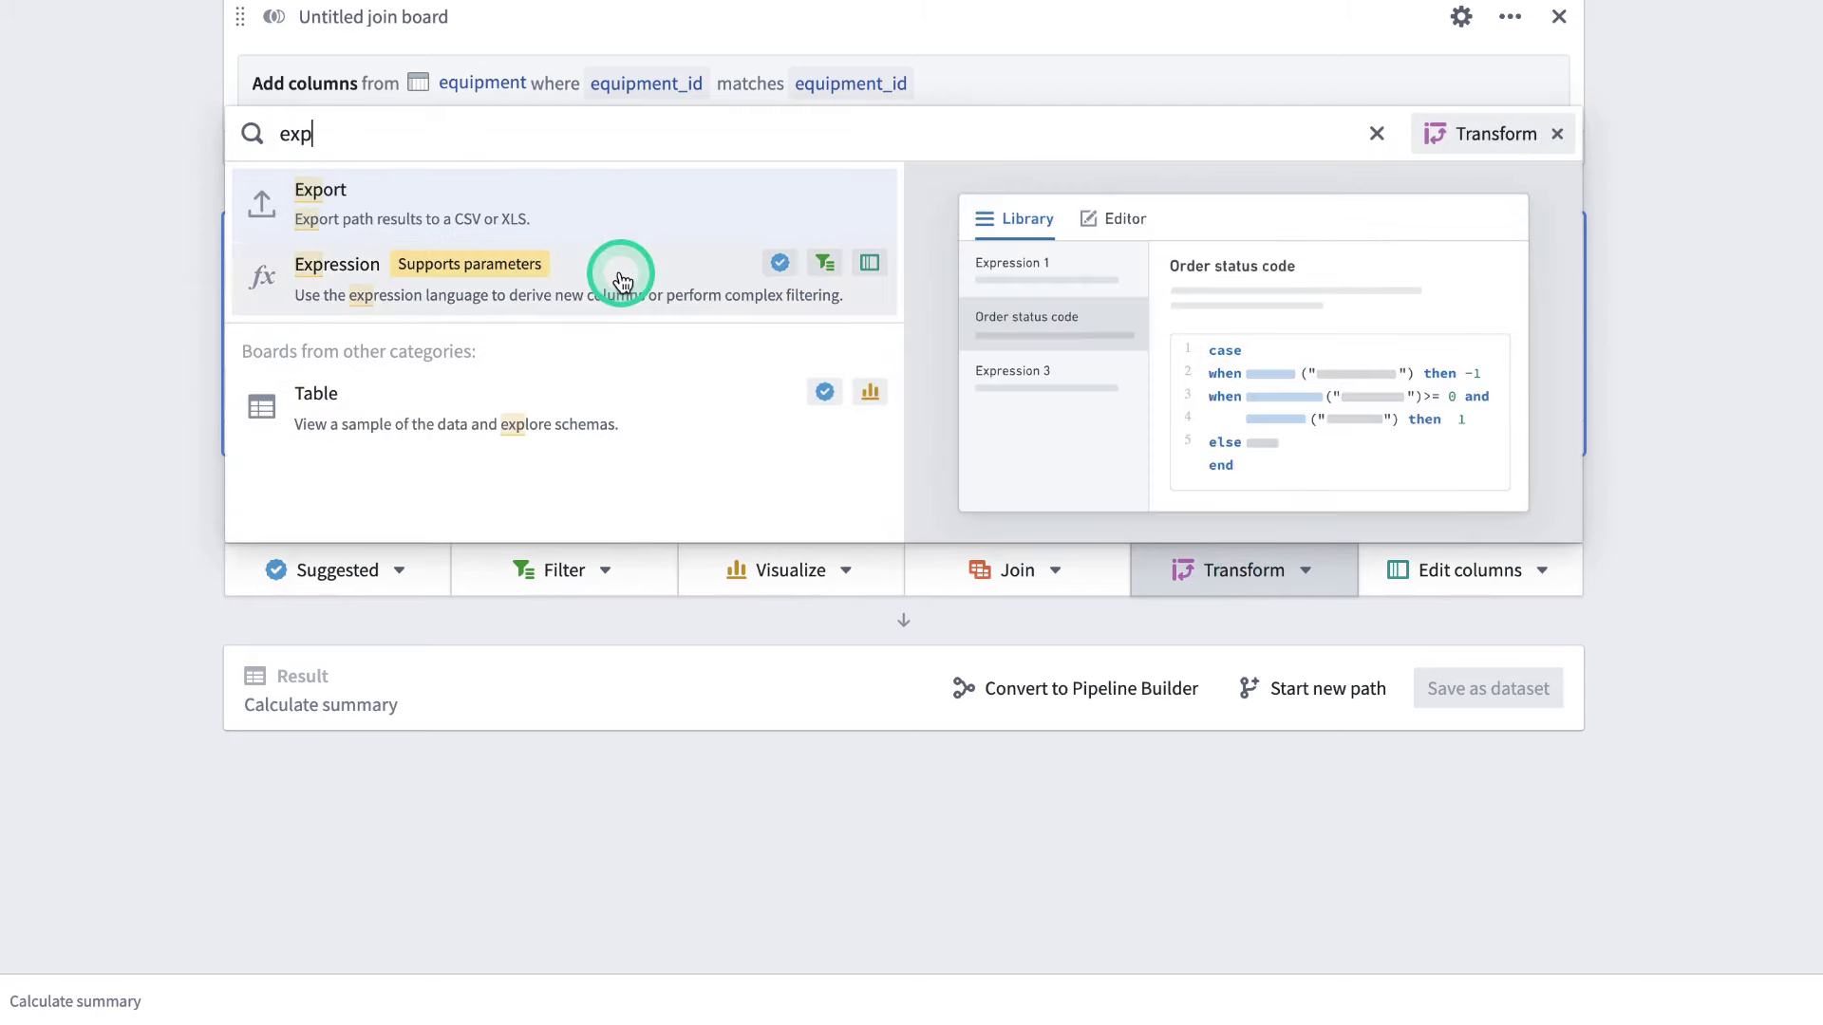
click(619, 275)
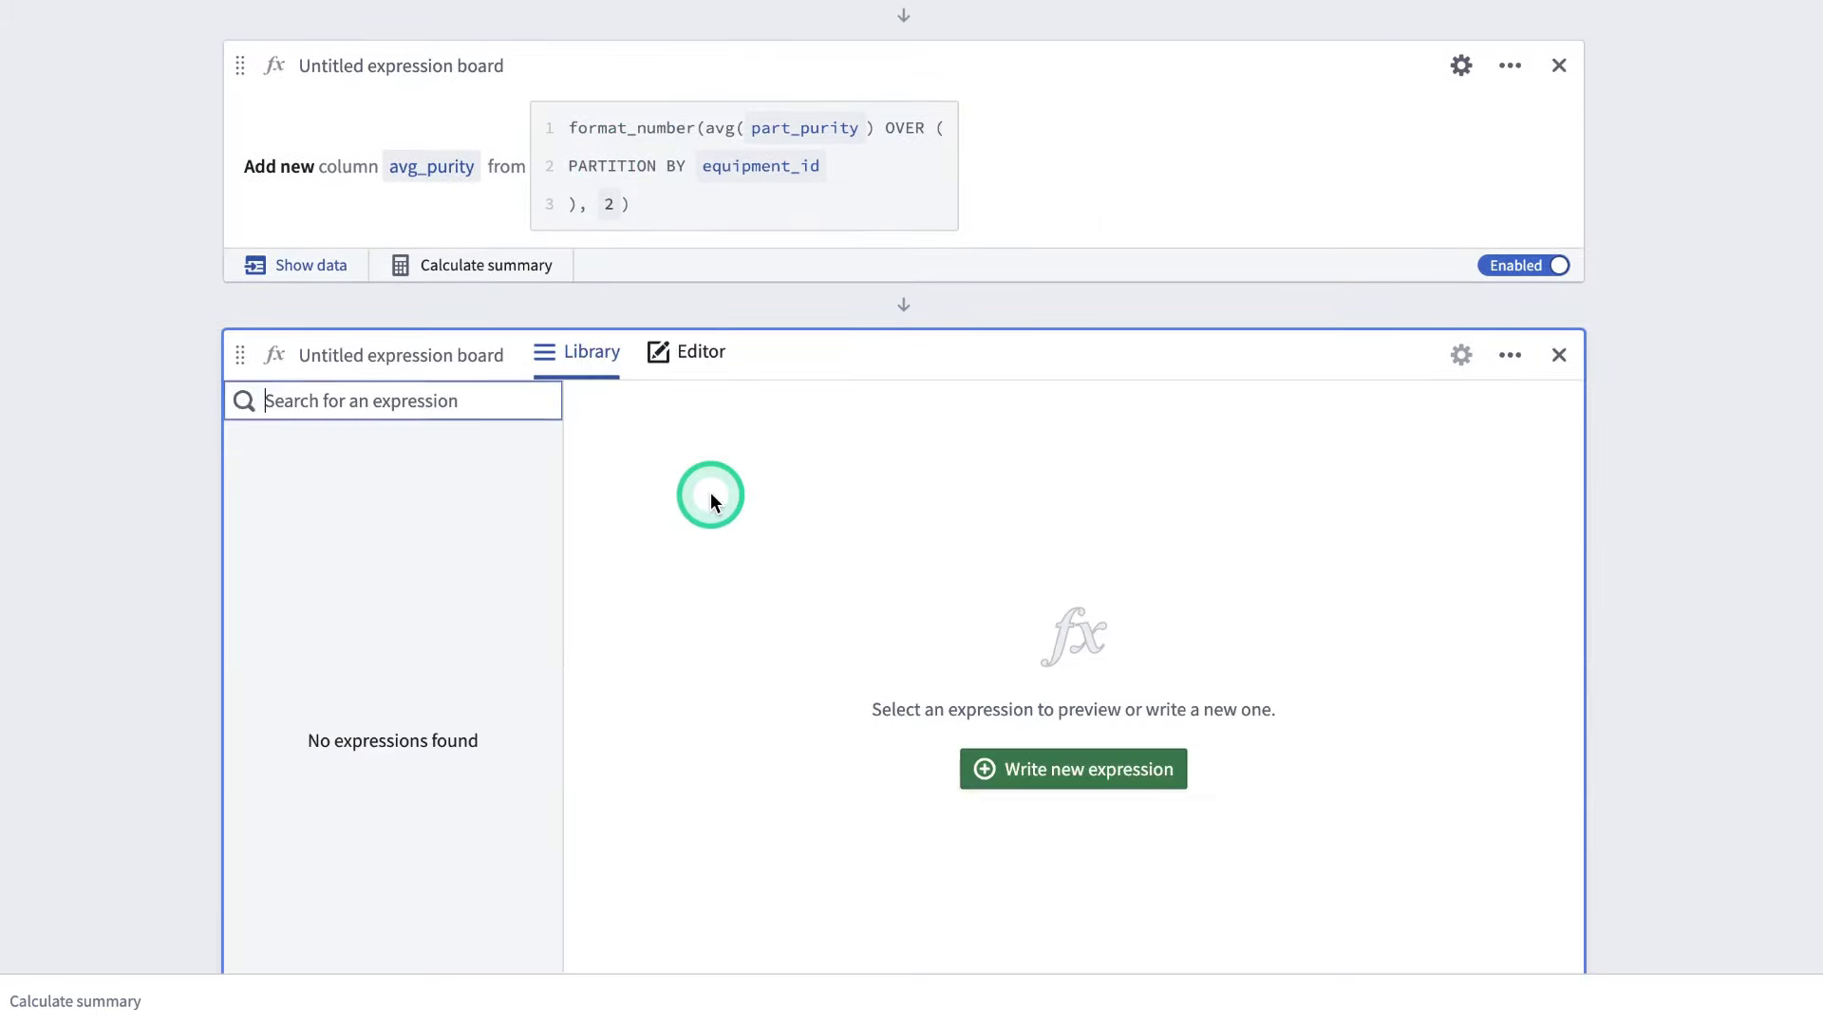
click(538, 475)
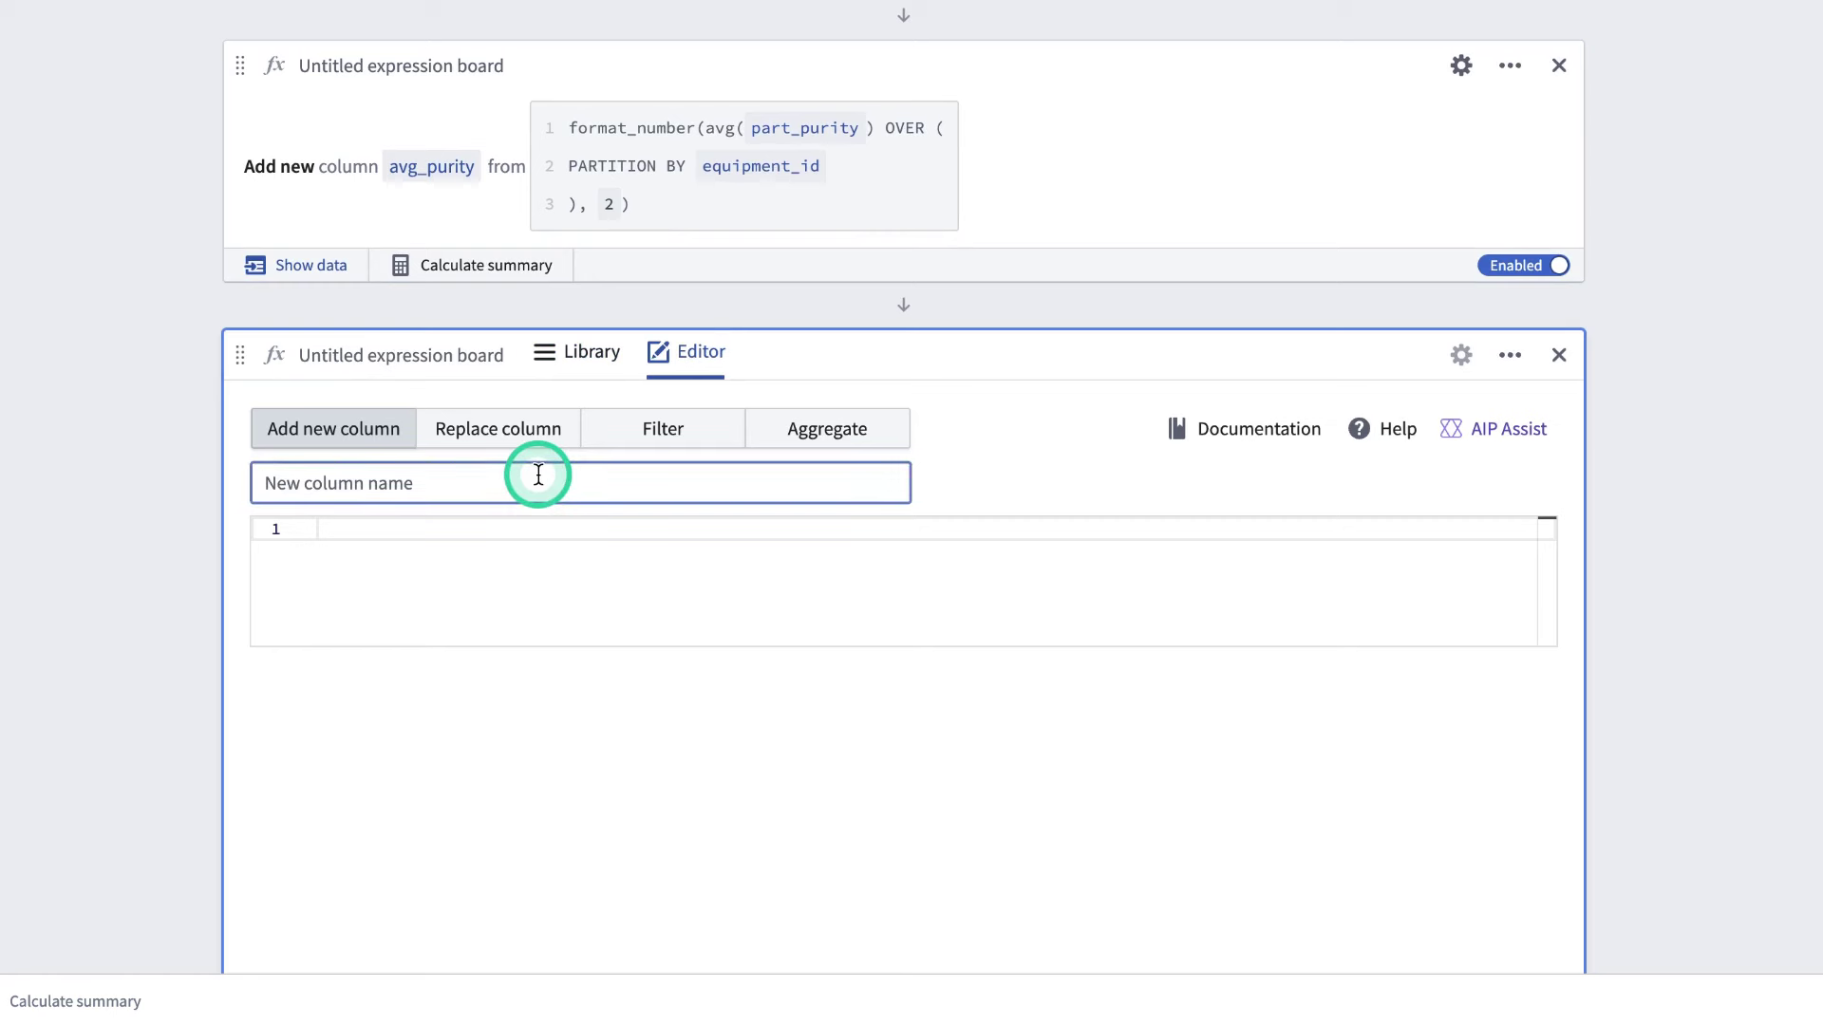
text(inspection_a)
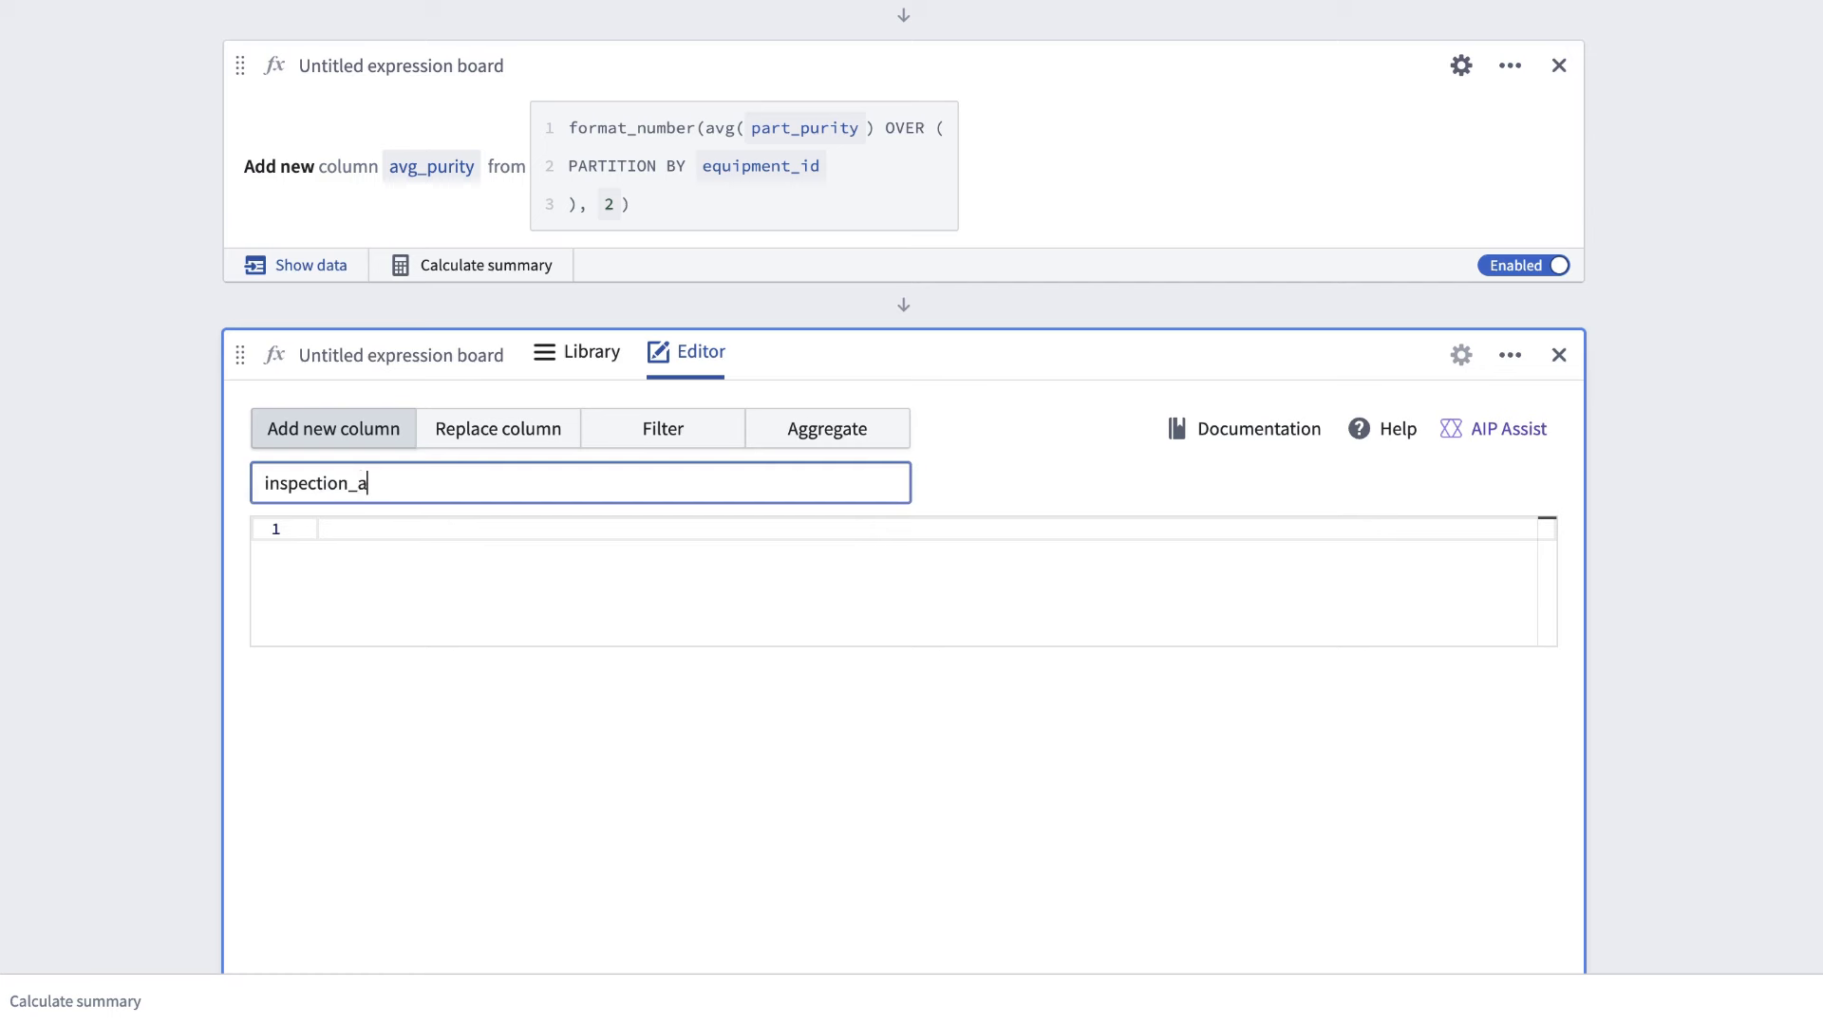
text(lert)
click(525, 542)
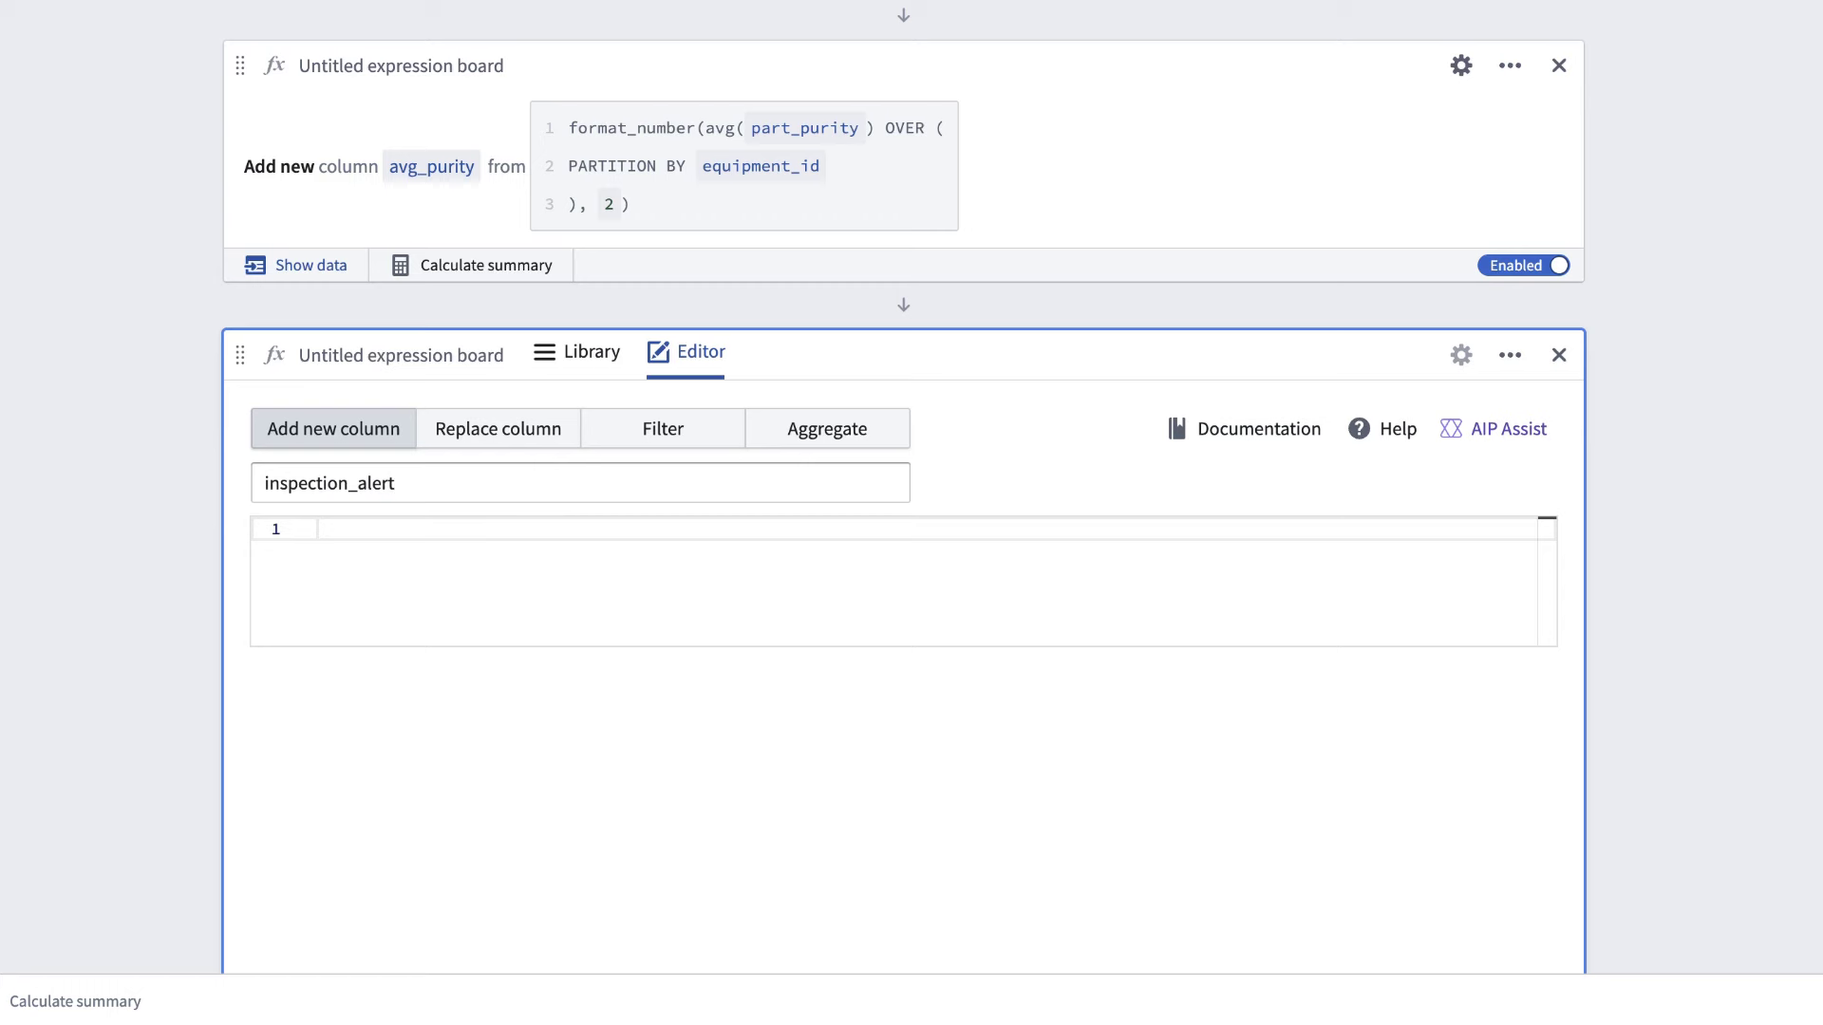
text(CASE WHEN date_diff(current_date(), "equipment_inspection_date") > 365 AND "avg_purity" < .90 THEN 'high' WHEN date_diff(current_date(), "equipment_inspection_date") > 365 AND "avg_purity" >= .90 AND "avg_purity" <.95 THEN 'medium' WHEN date_diff(current_date(), "equipment_inspection_date") <= 365 AND "avg_purity" < .90 THEN 'medium' ELSE 'low' END)
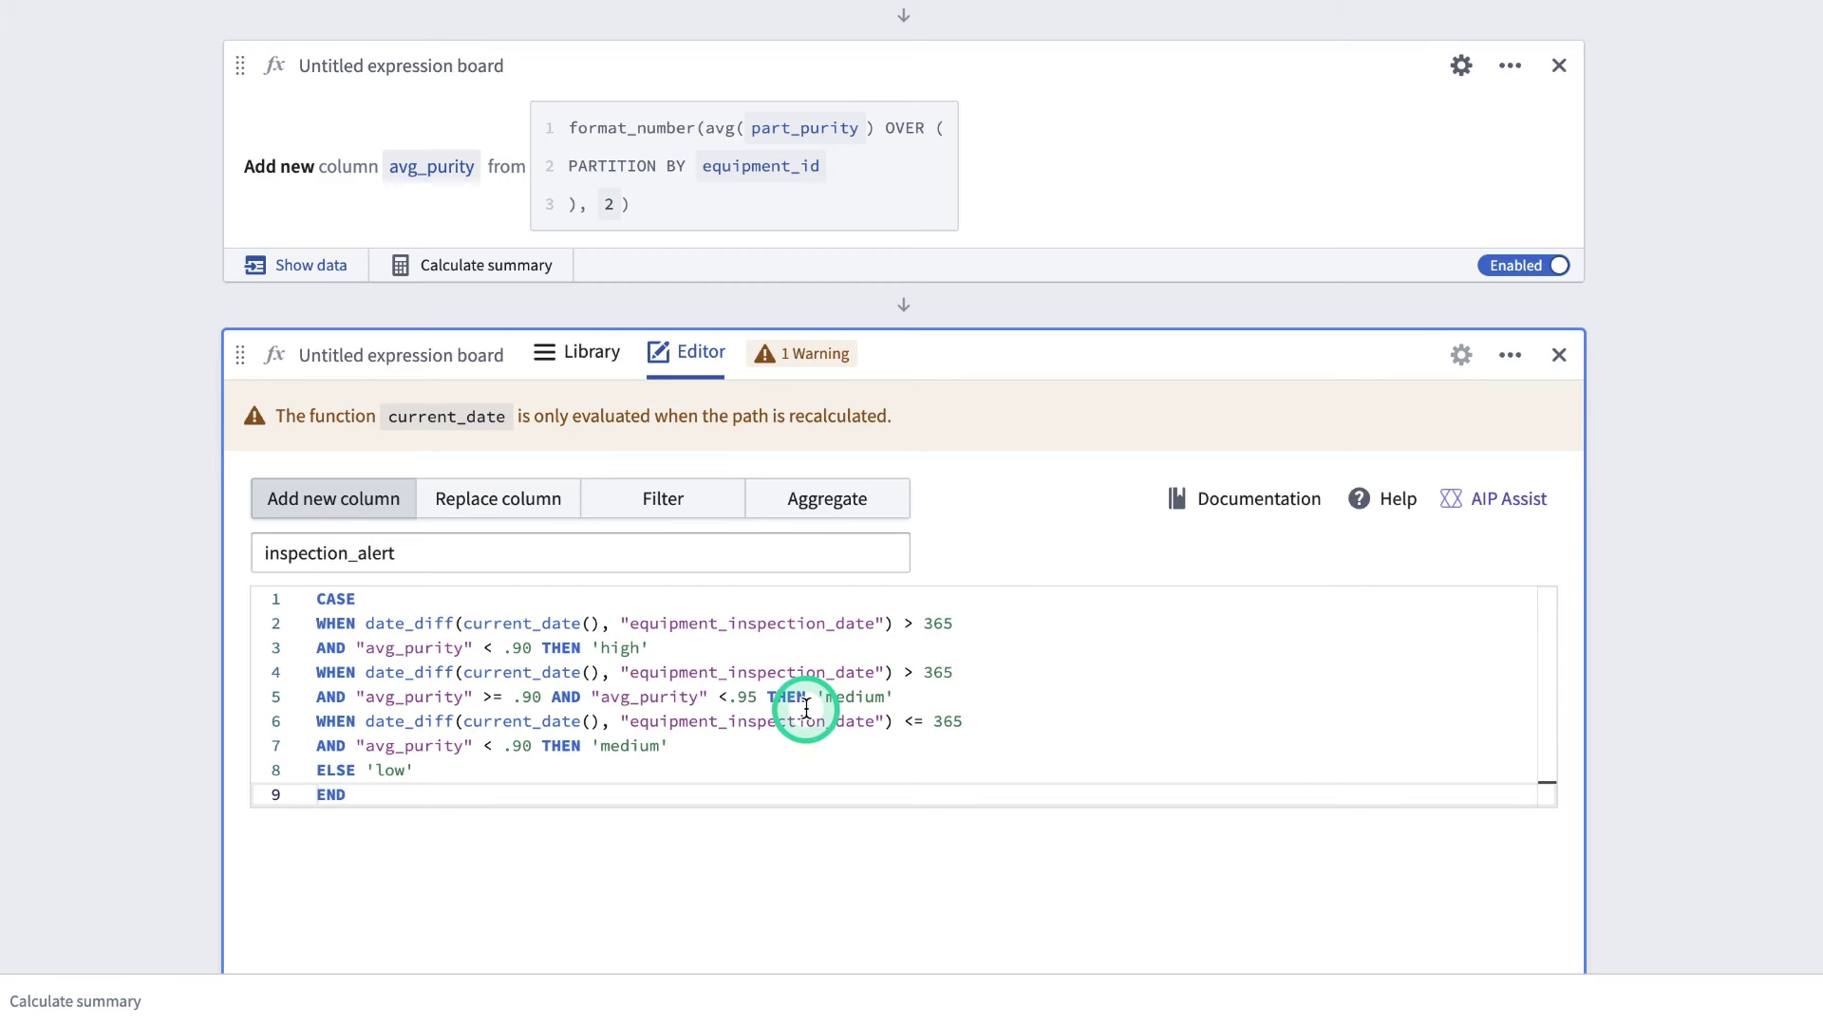
scroll(1687, 649, down, 4)
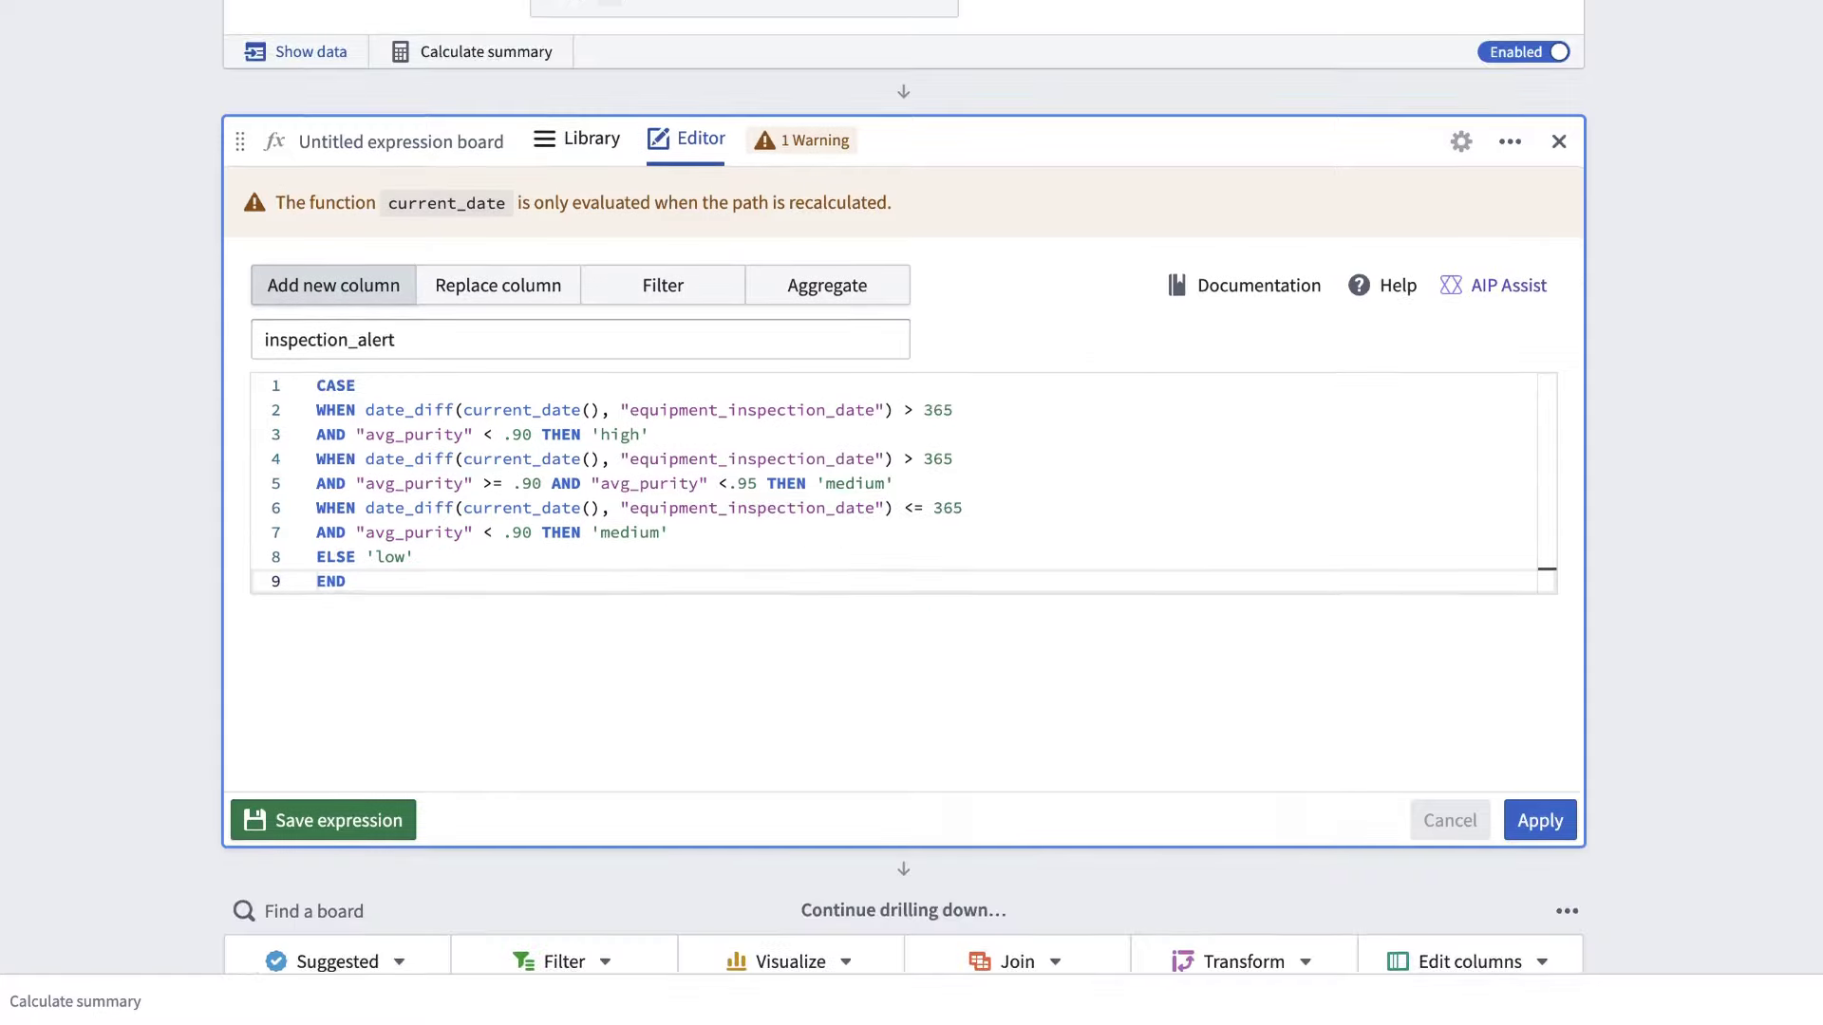
click(1556, 693)
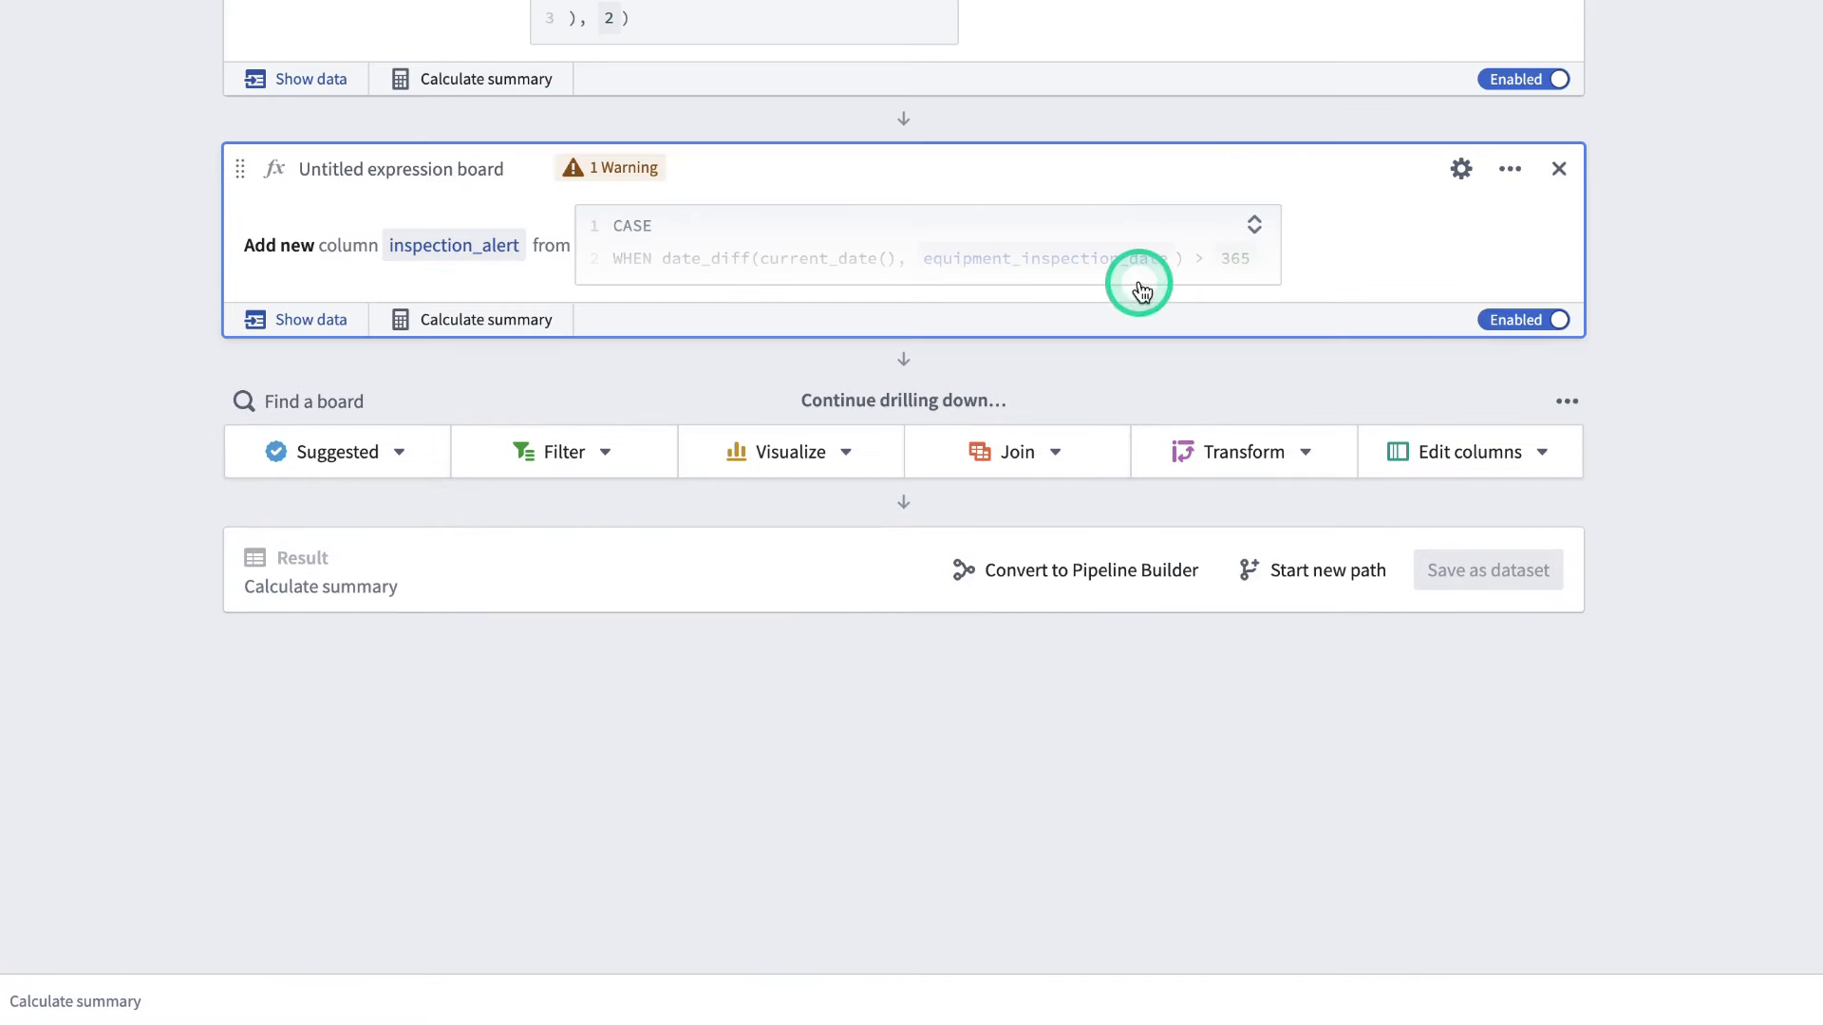
- Expand the board to show the full expression and preview the resulting data
mouse_move(602, 170)
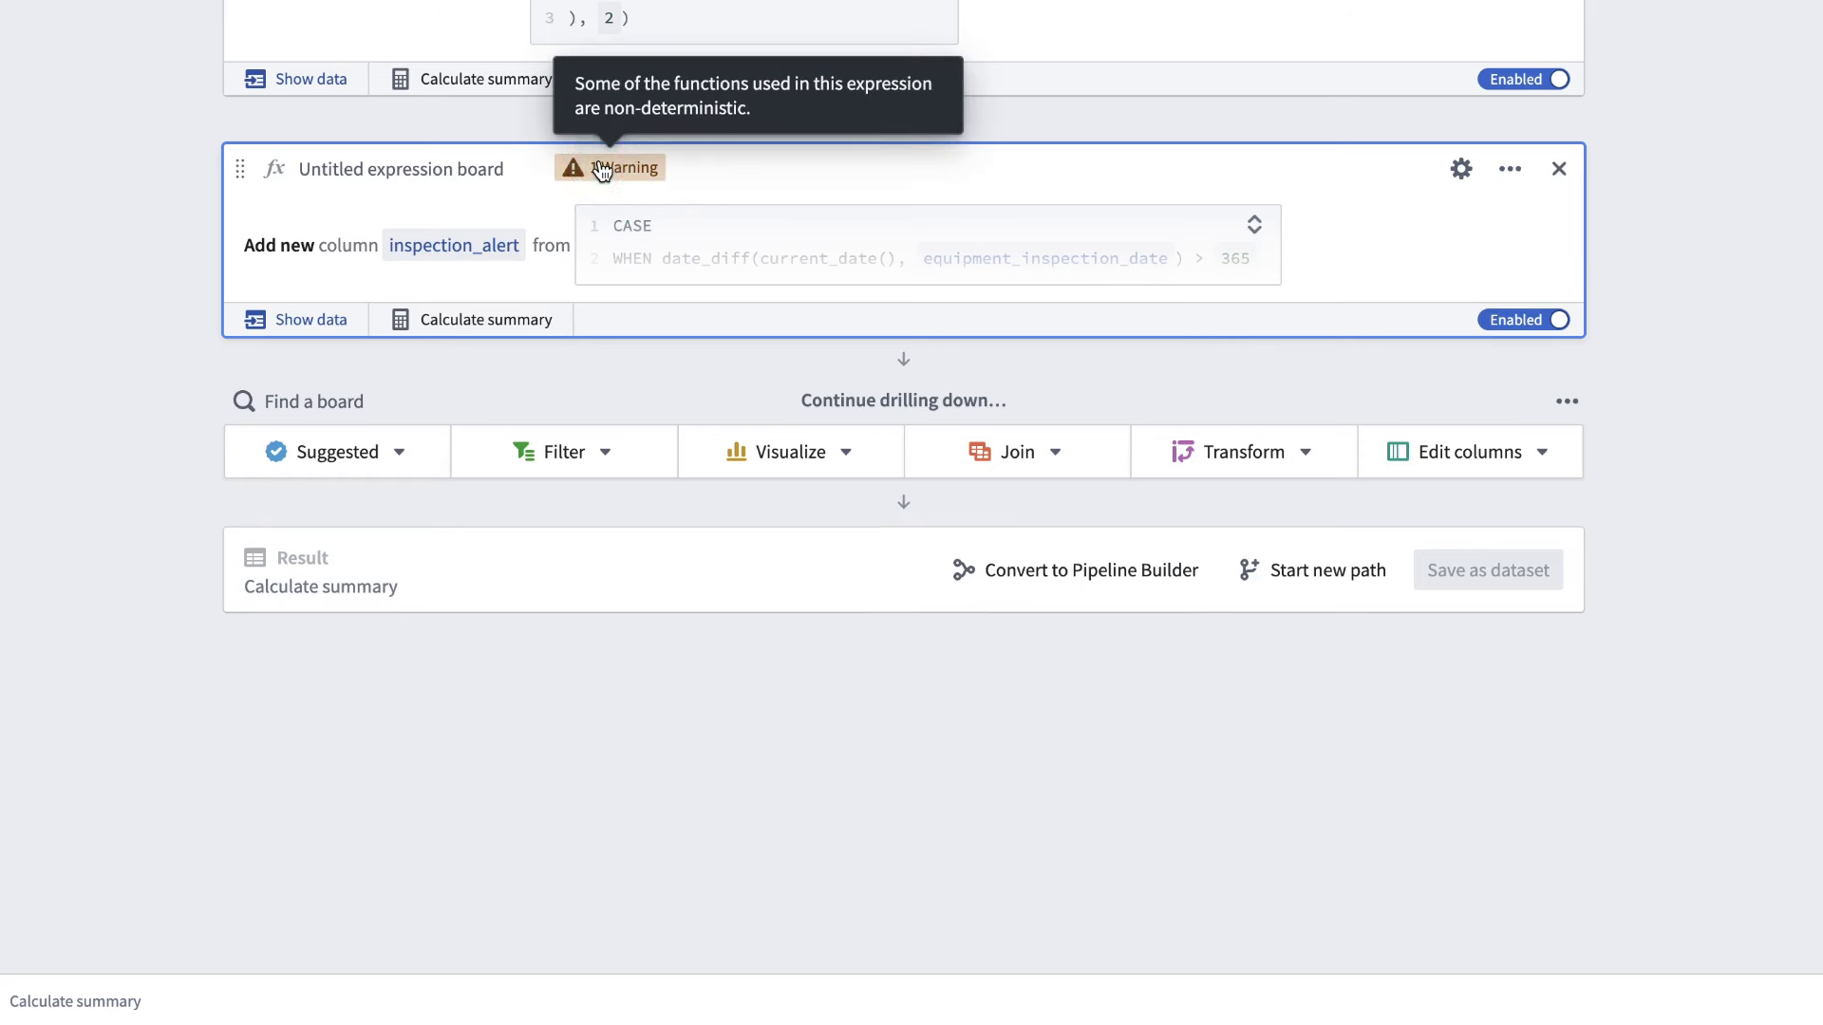
click(756, 247)
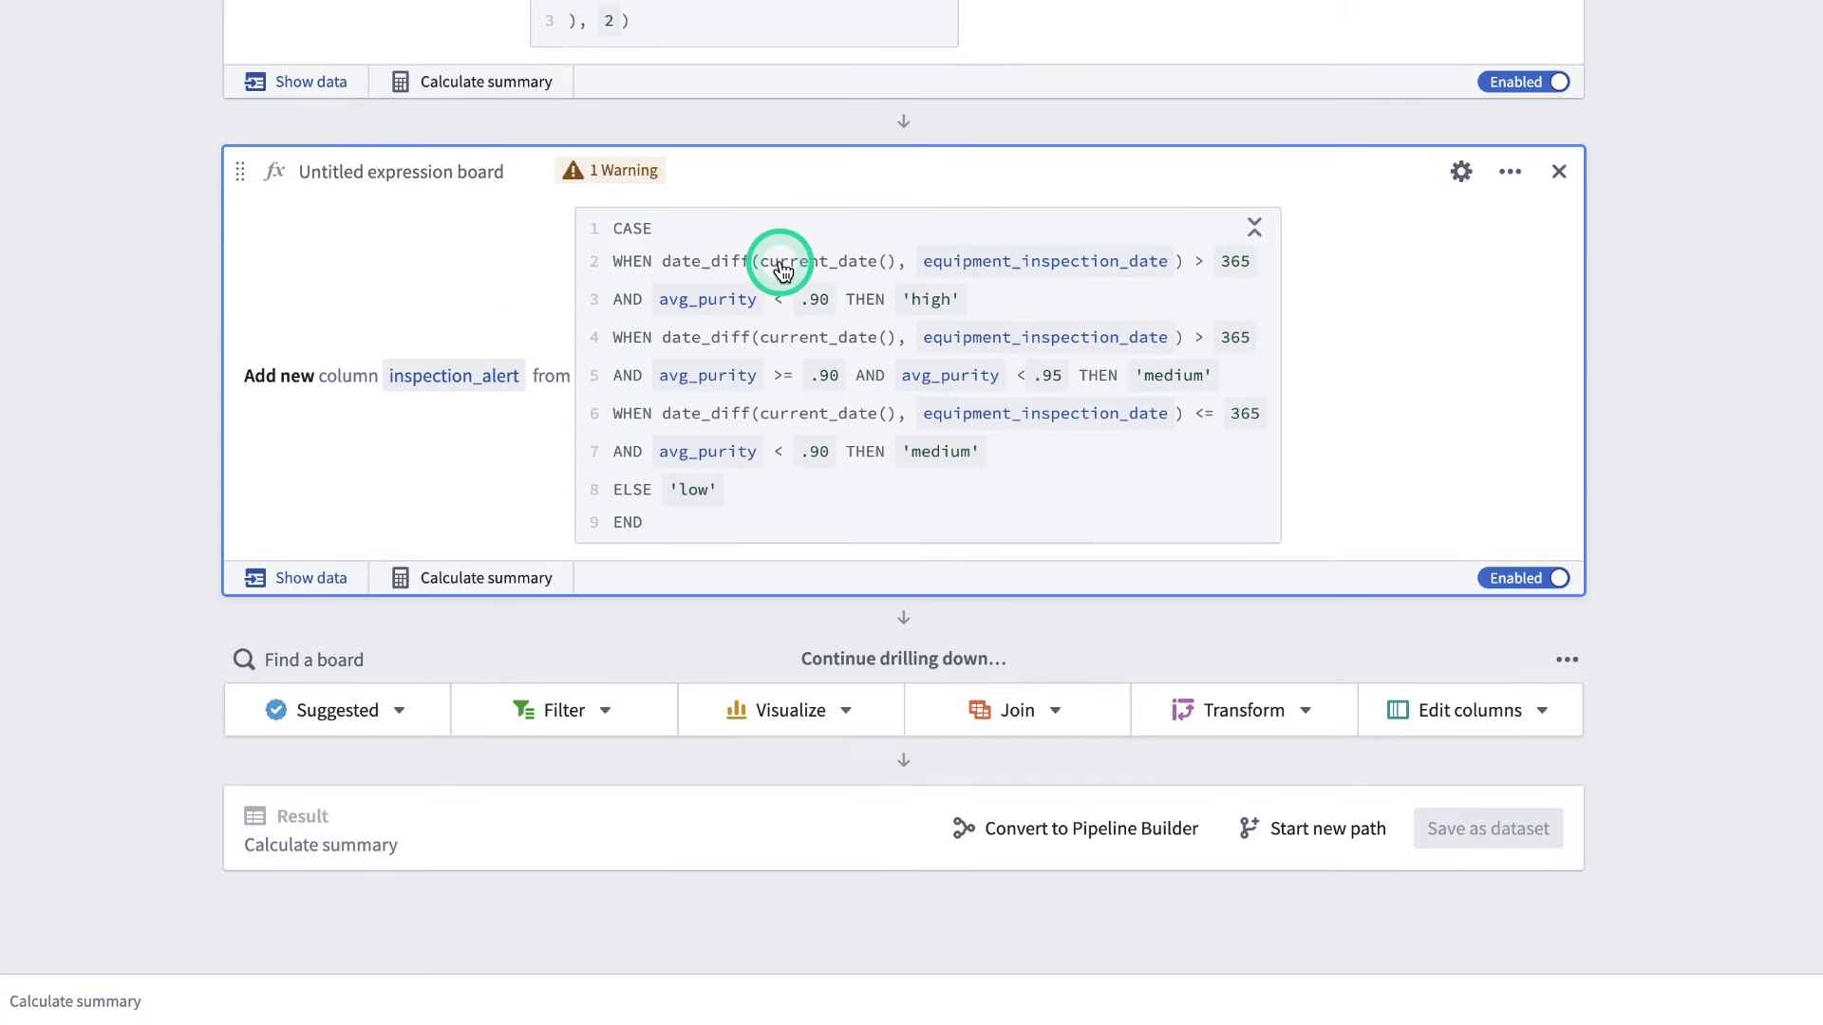
mouse_move(1478, 615)
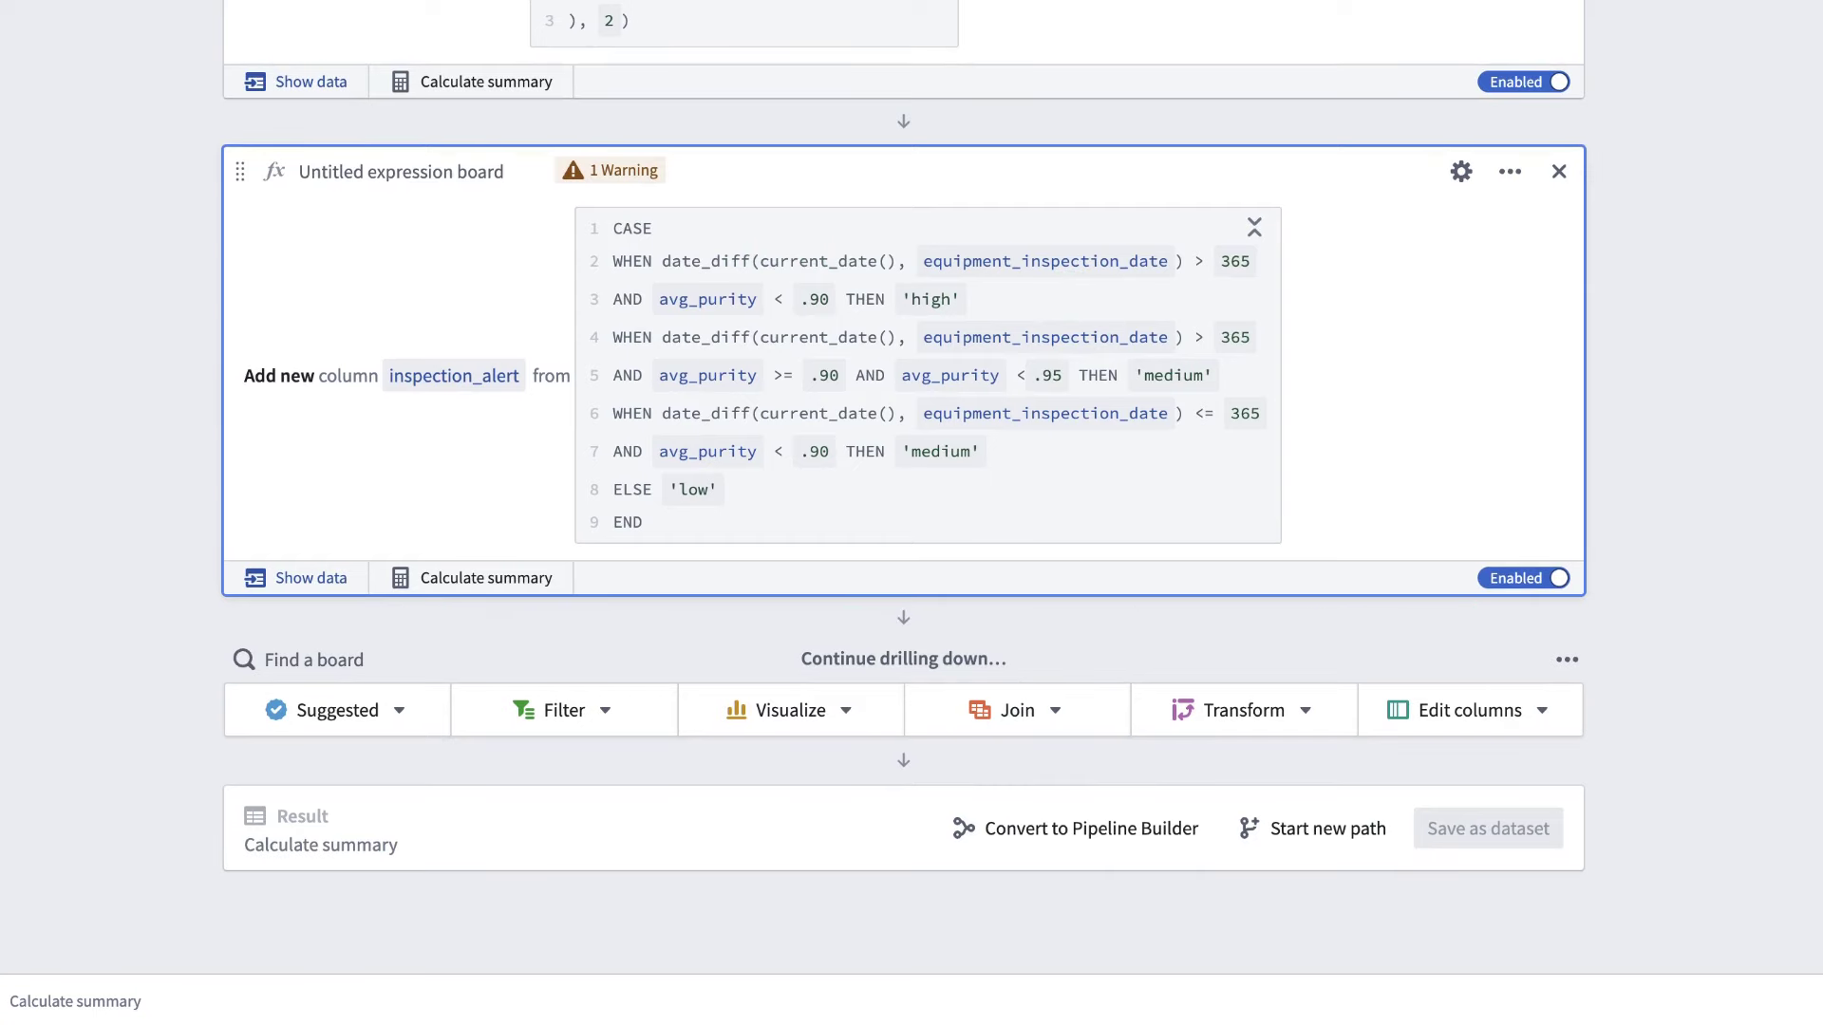
click(311, 579)
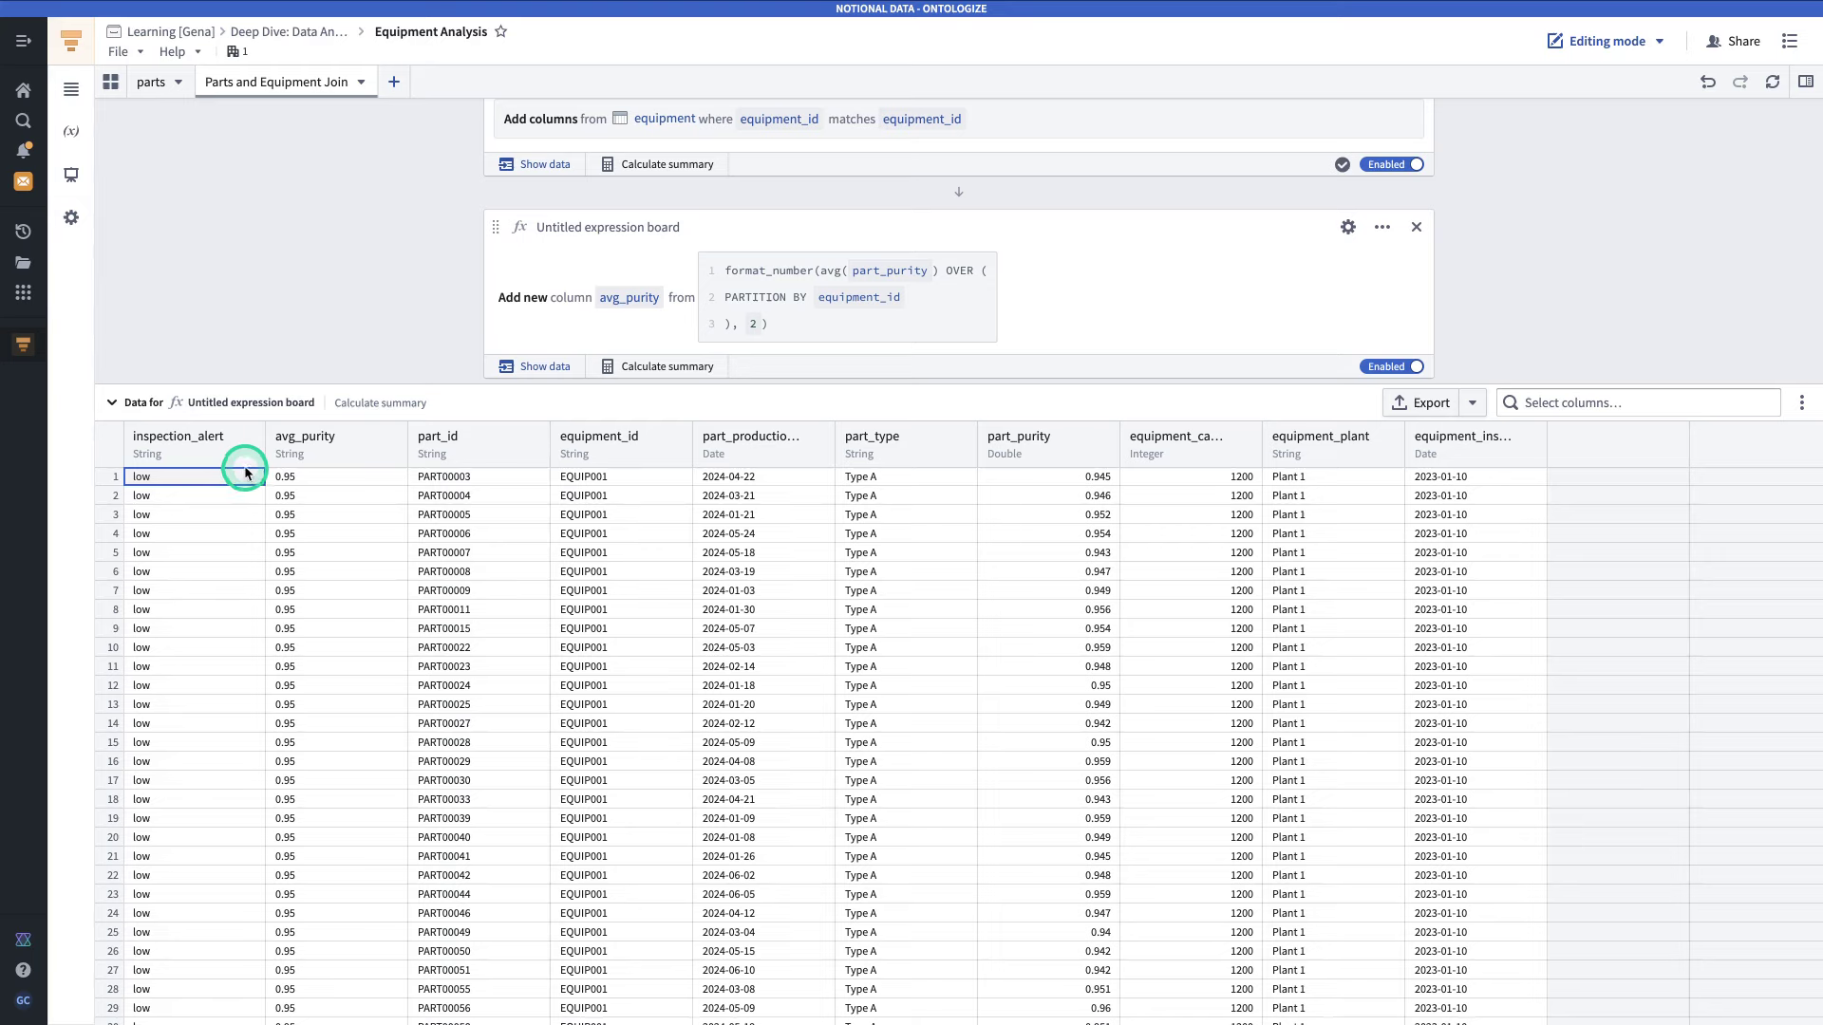
- Check the inspection_alert values (low for EQUIP001, high for EQUIP002), then close the data preview
scroll(237, 503, down, 20)
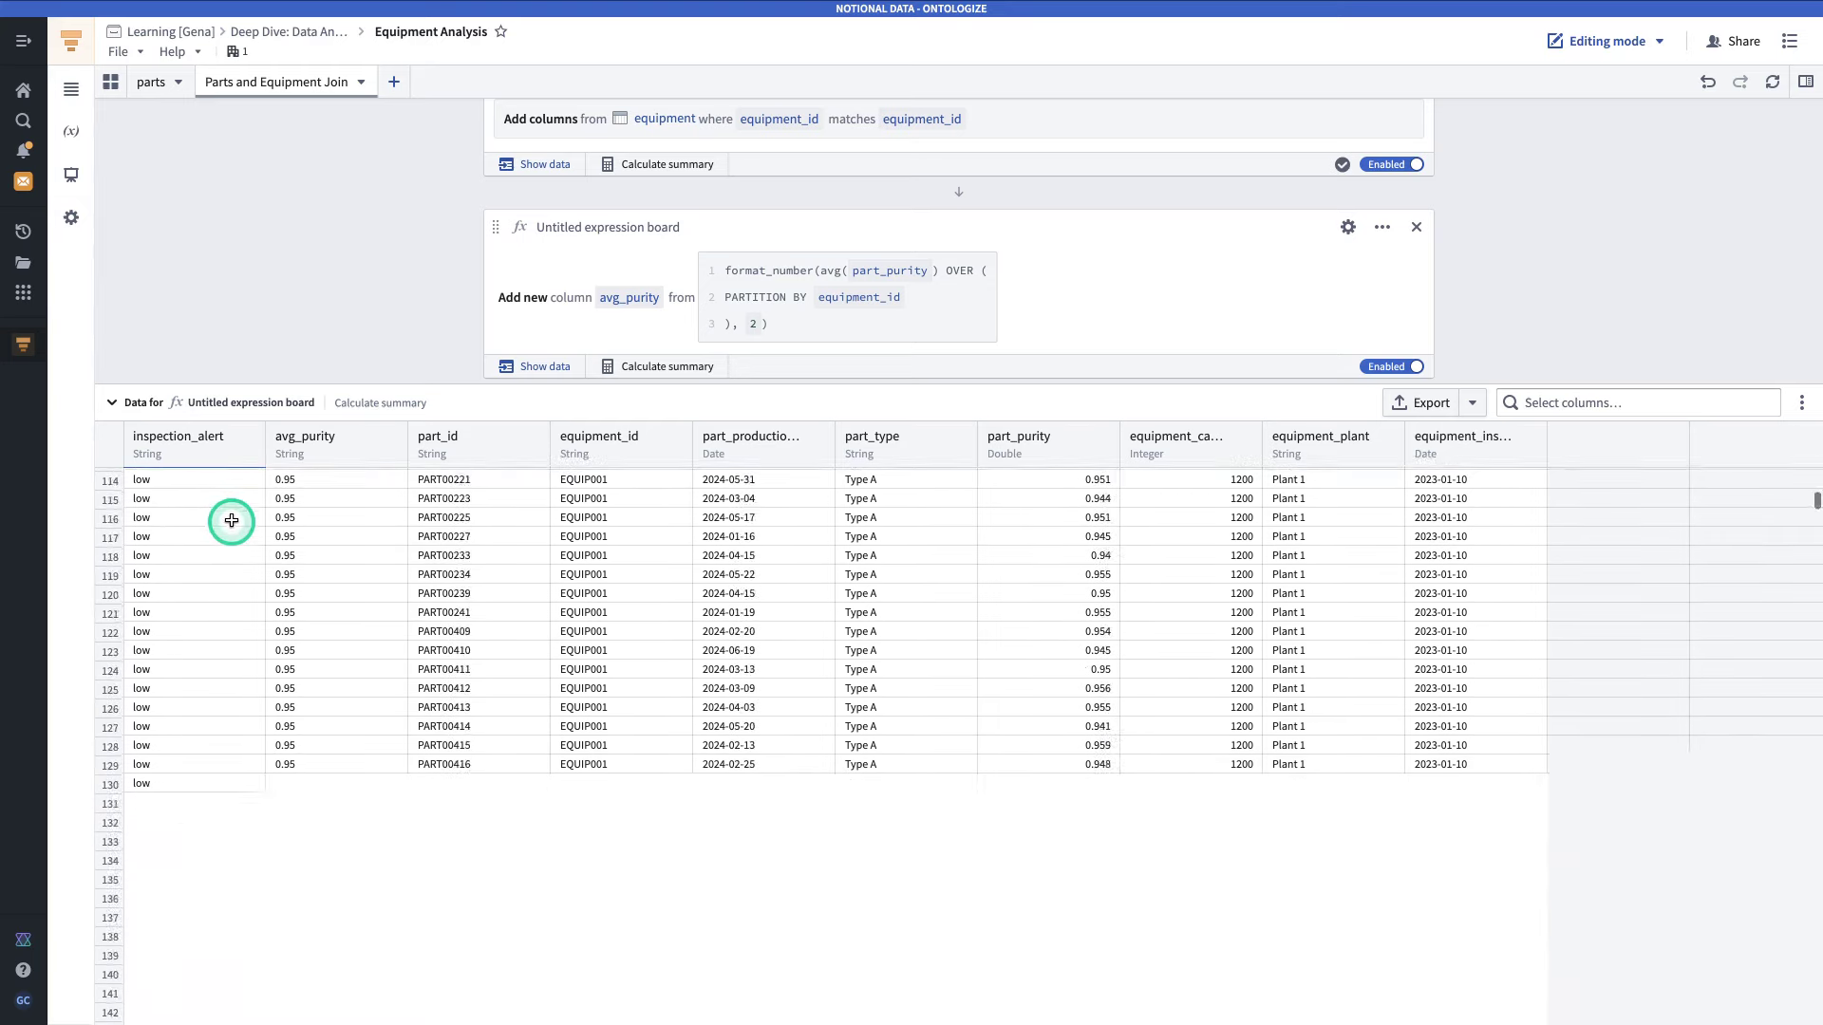
scroll(232, 520, down, 20)
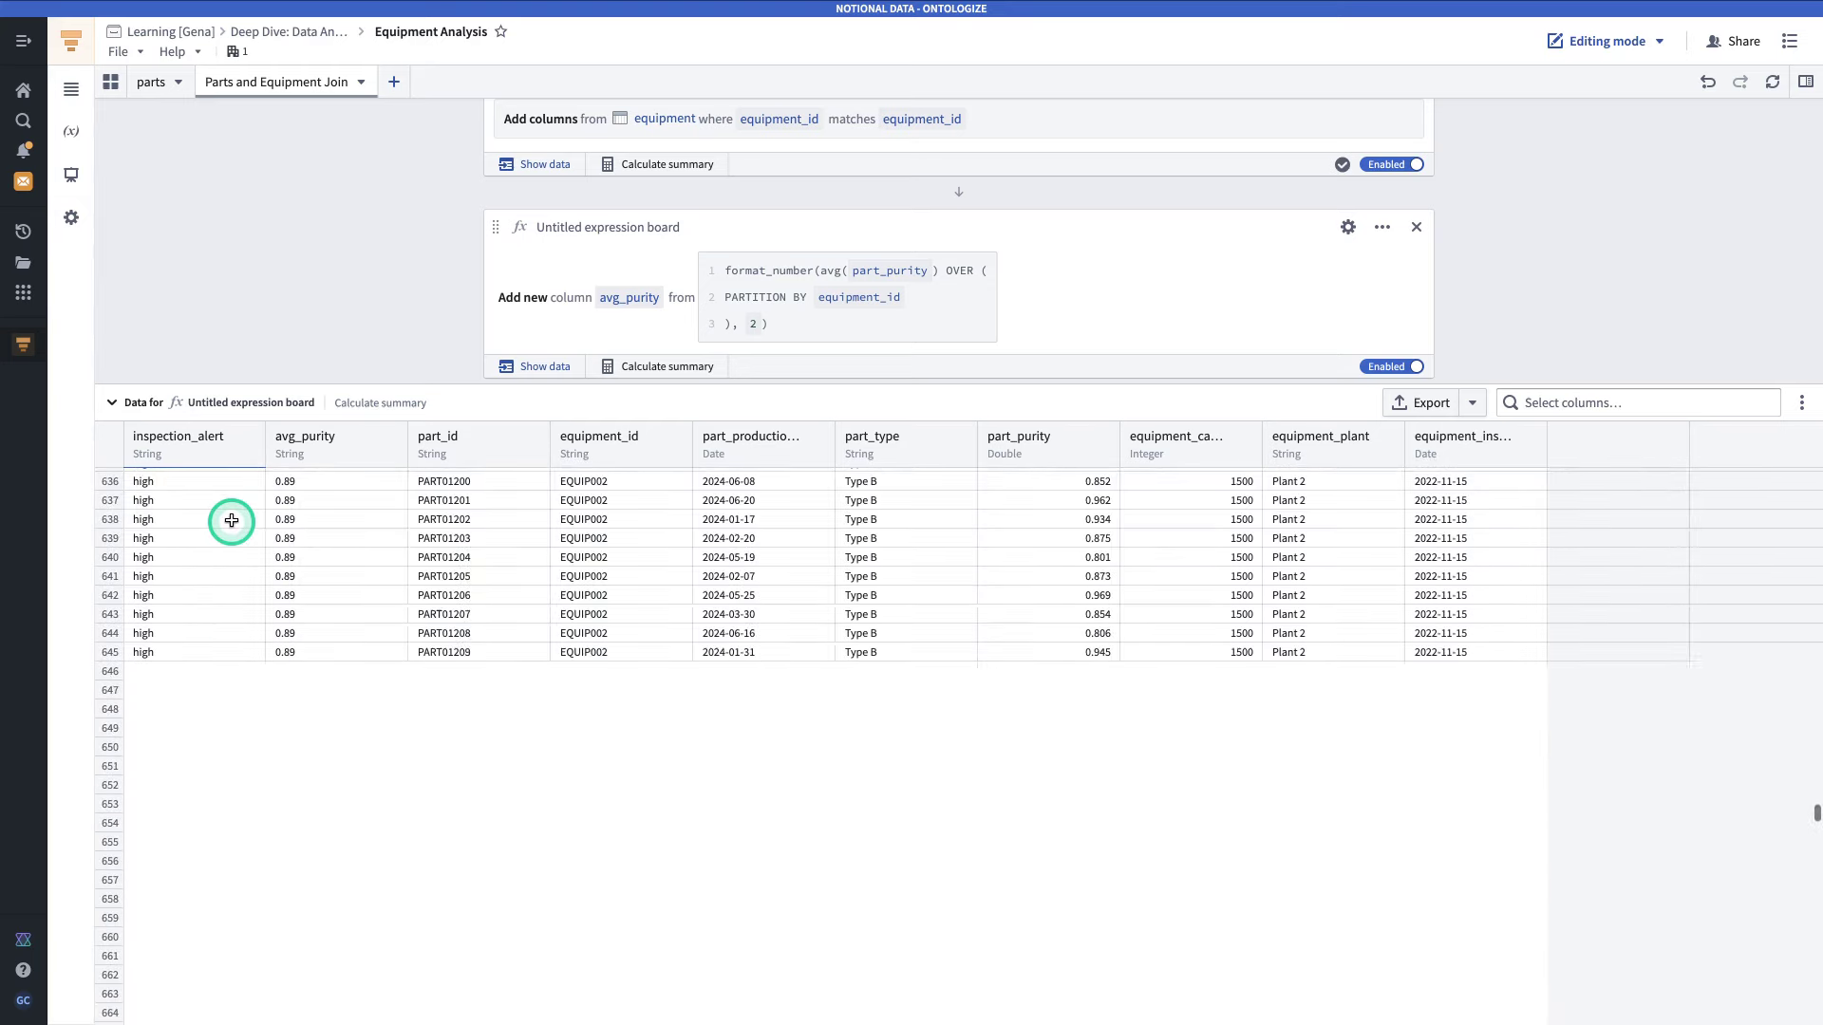
click(684, 390)
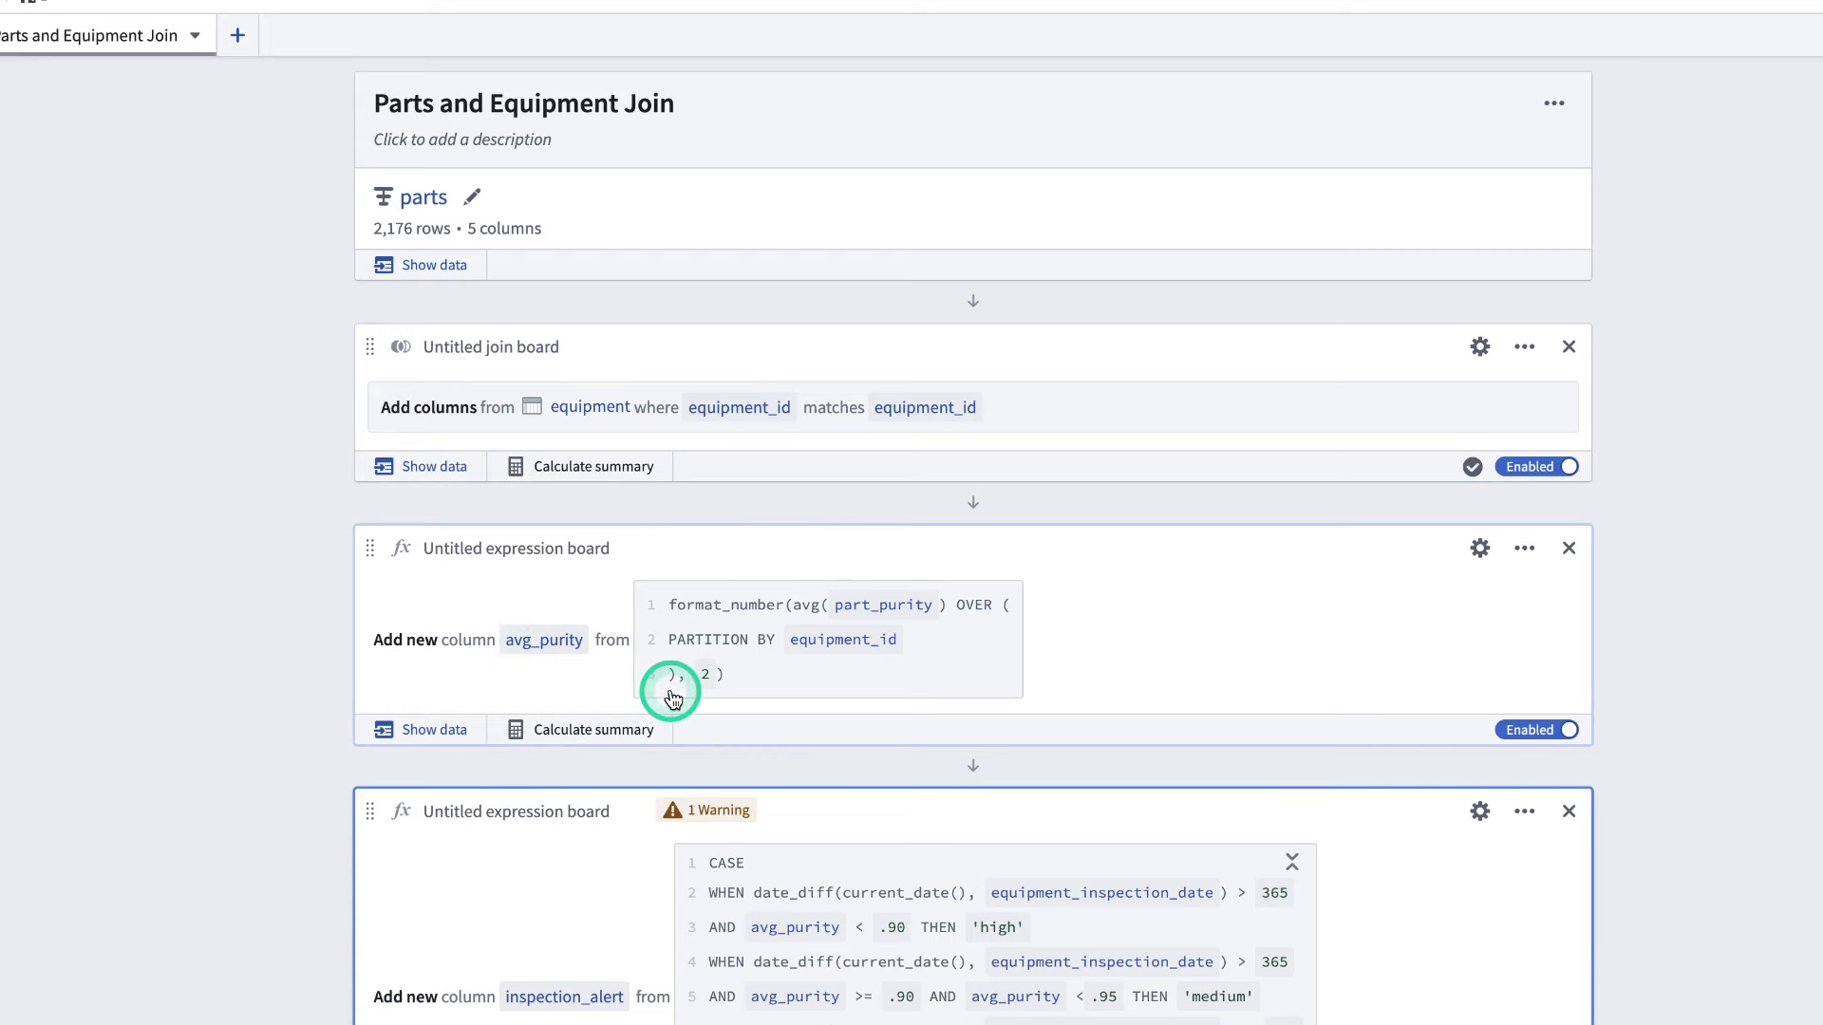
scroll(672, 700, down, 2)
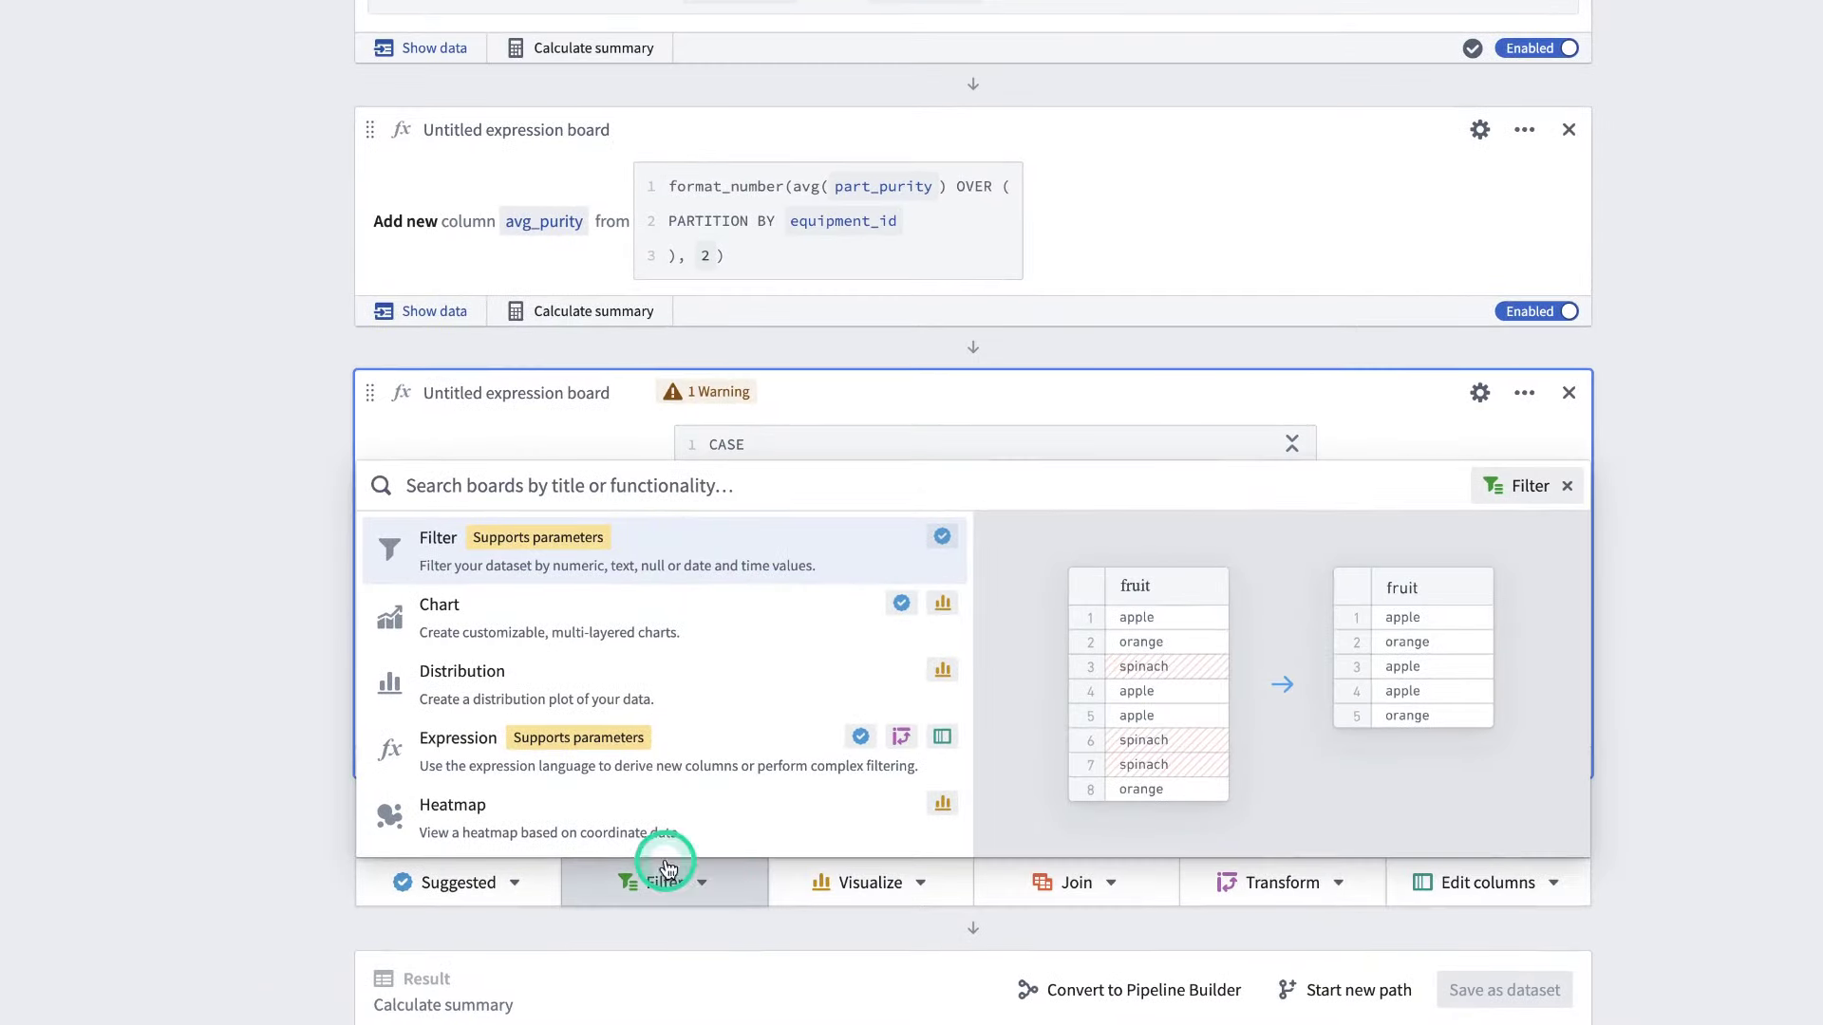
click(266, 667)
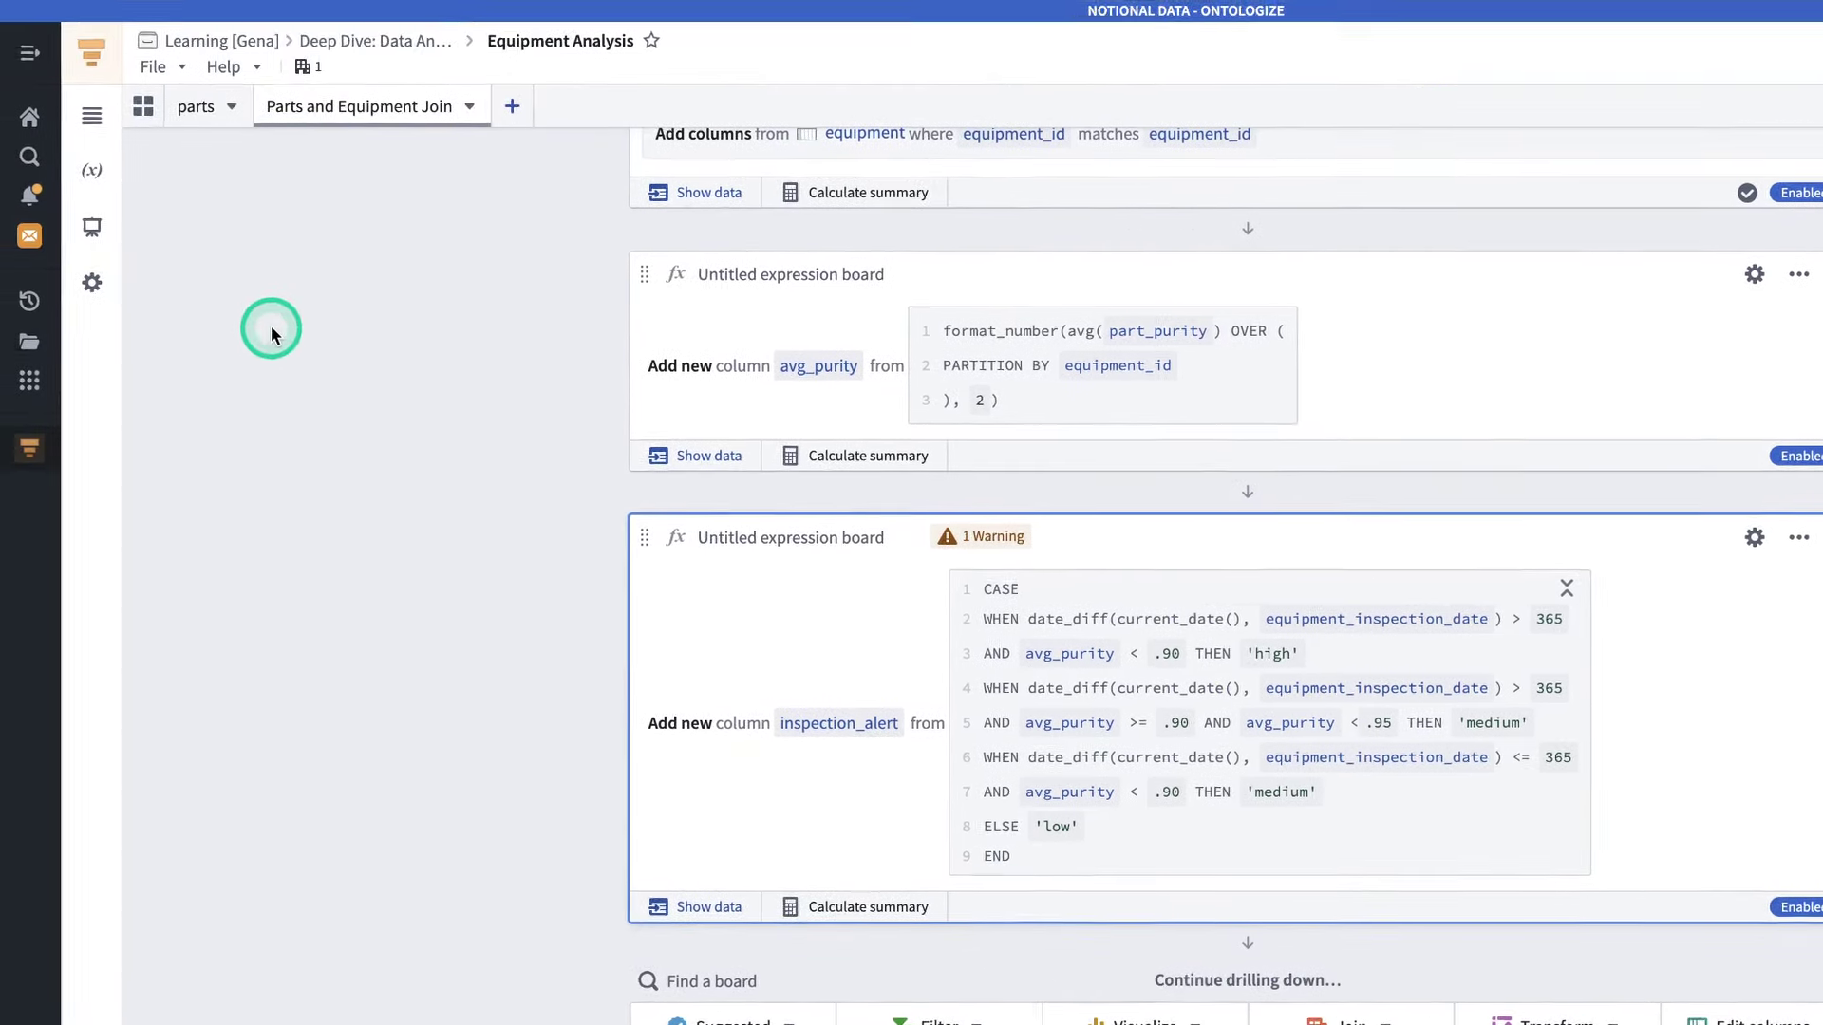
- Create a multi-value parameter named plant suggesting values from equipment.equipment_plant
click(96, 173)
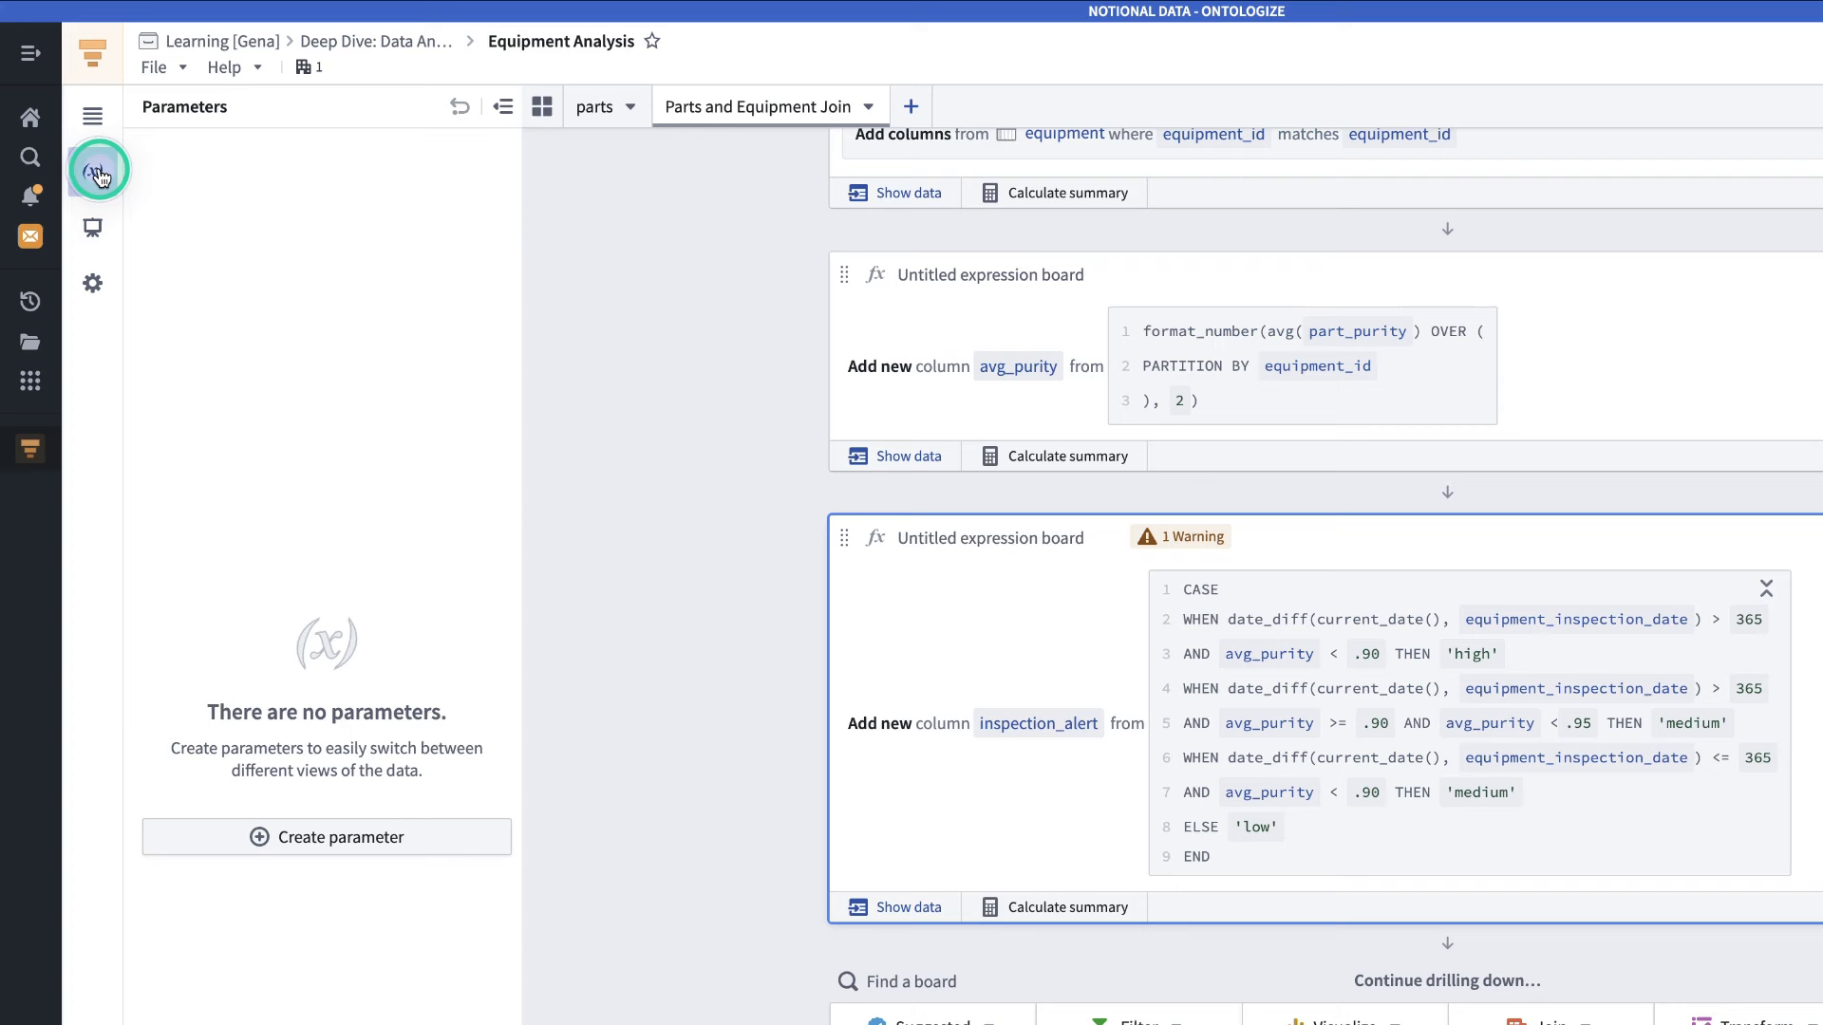
click(266, 840)
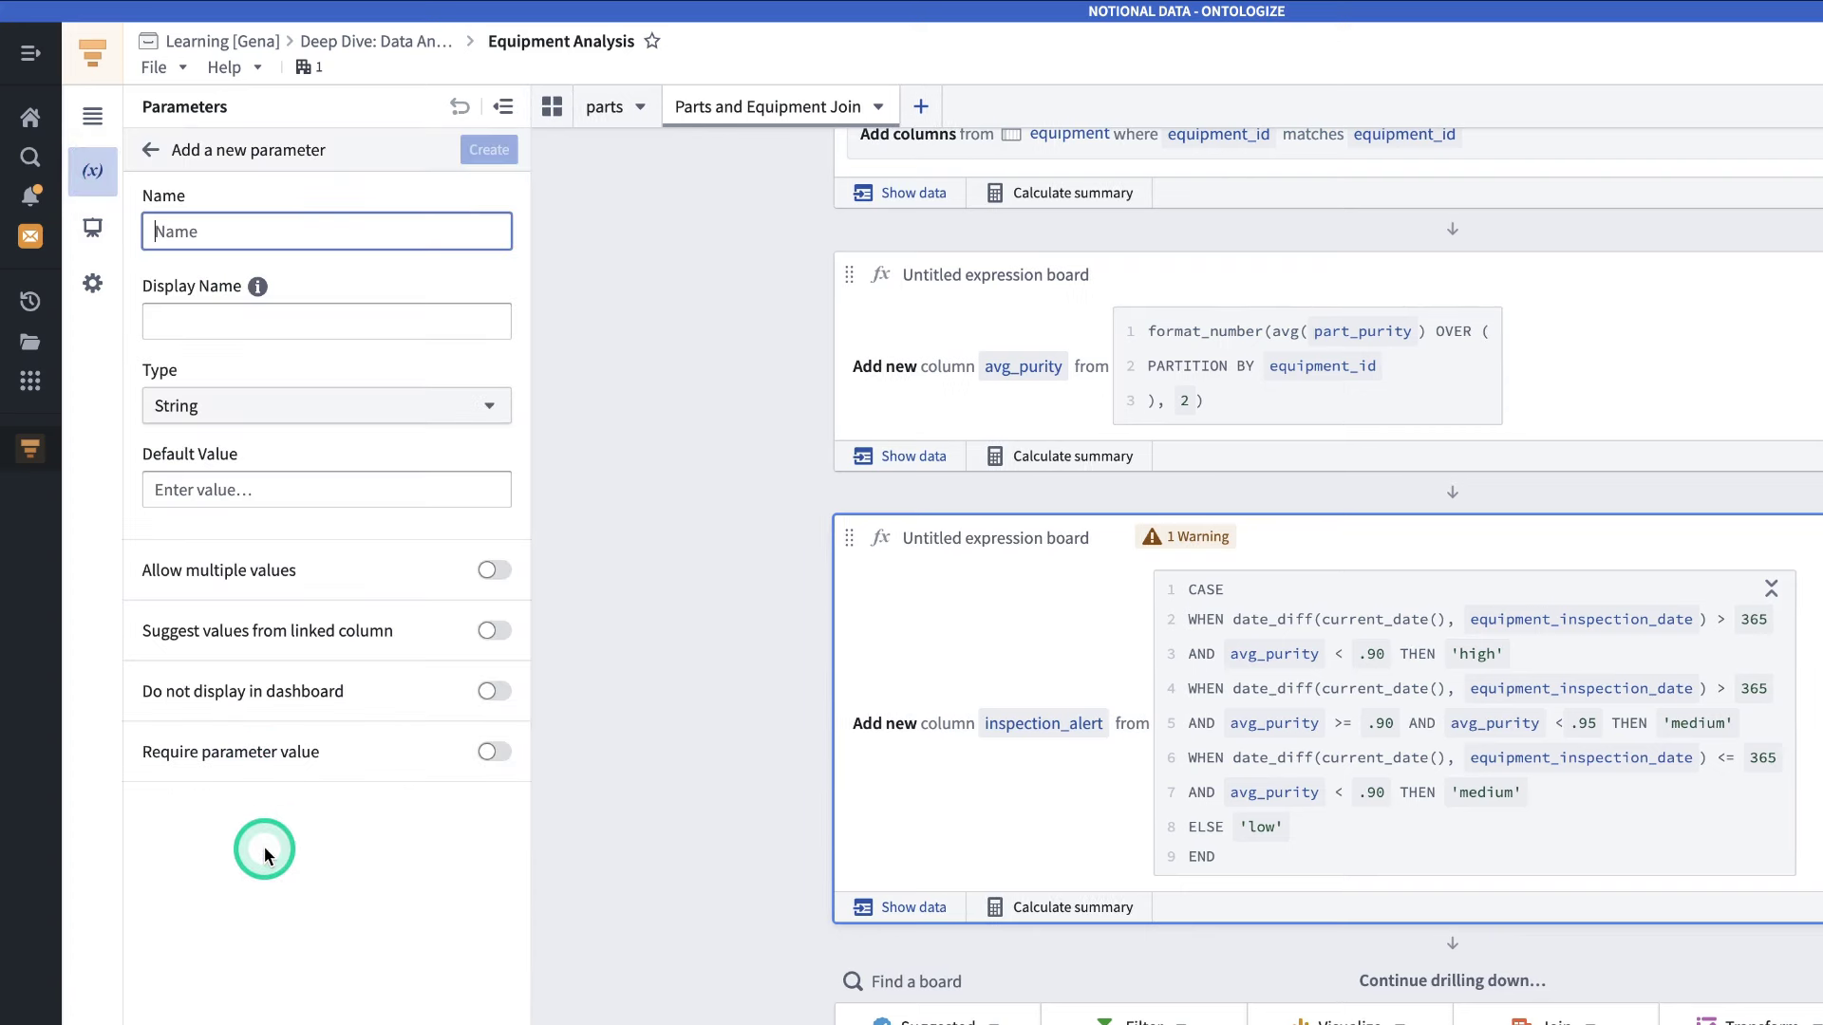
click(379, 227)
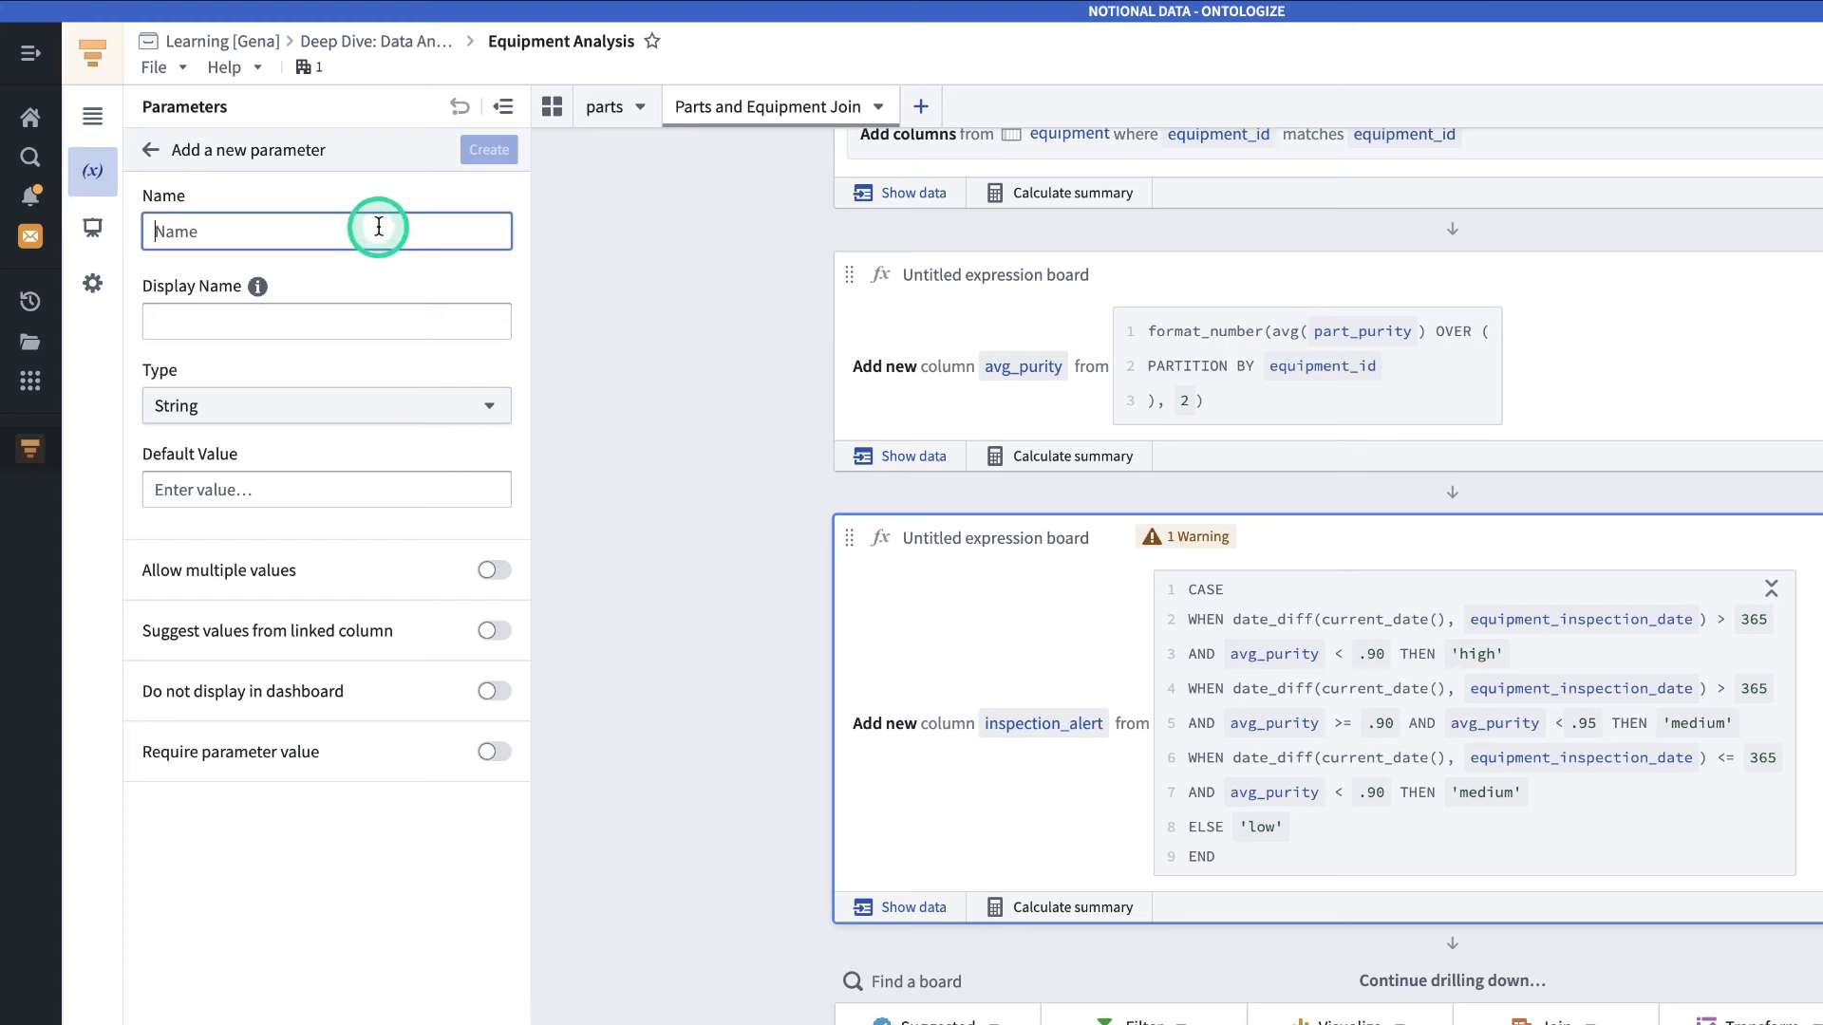
text(plant)
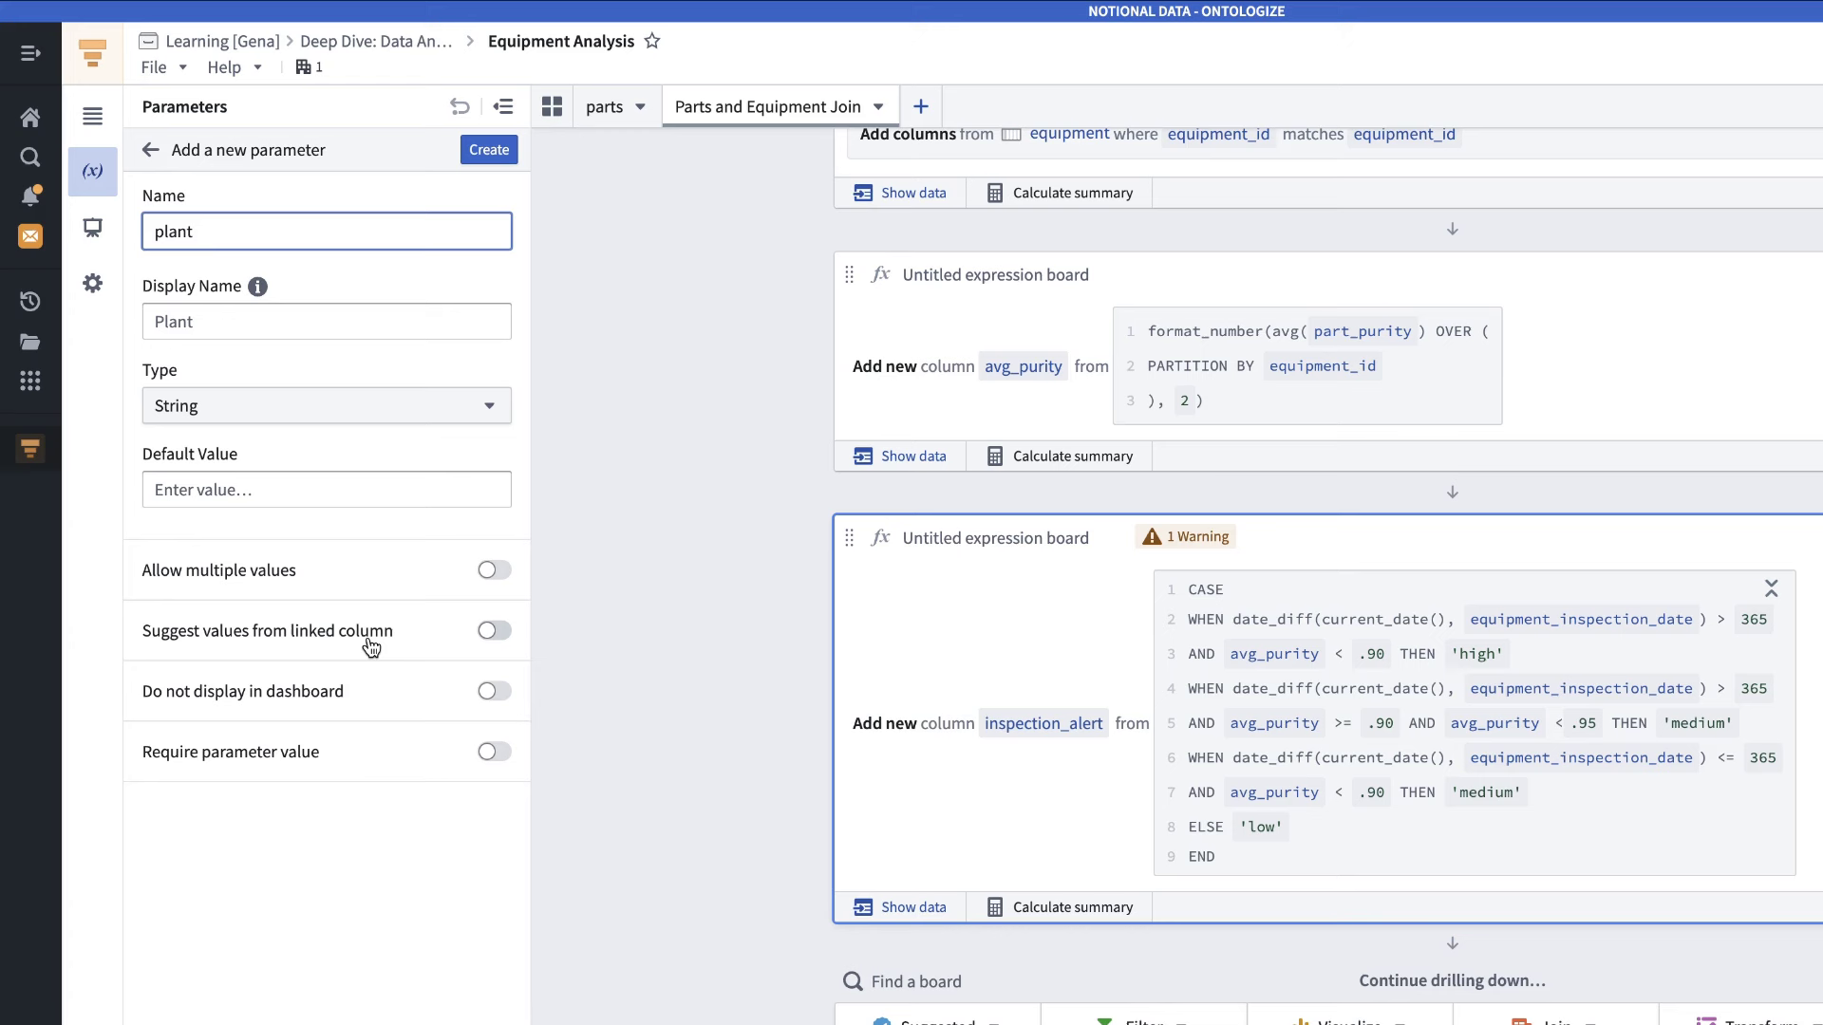
click(503, 636)
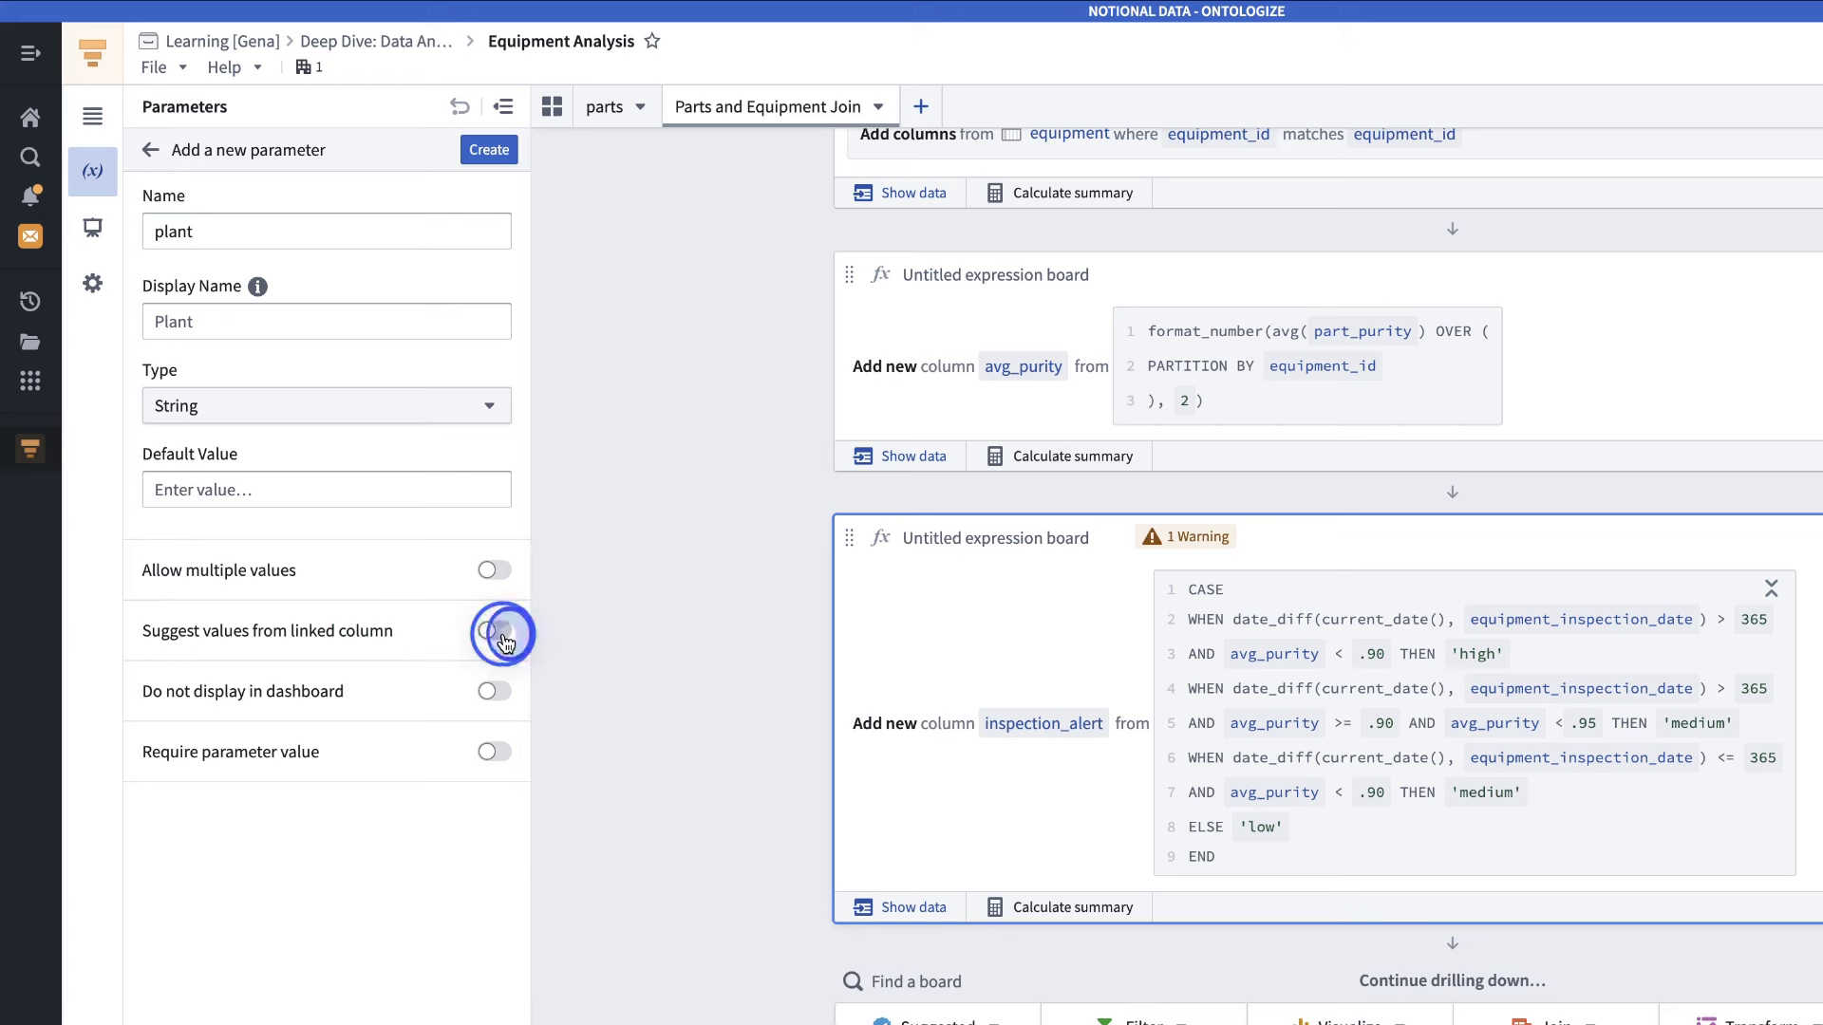
click(437, 673)
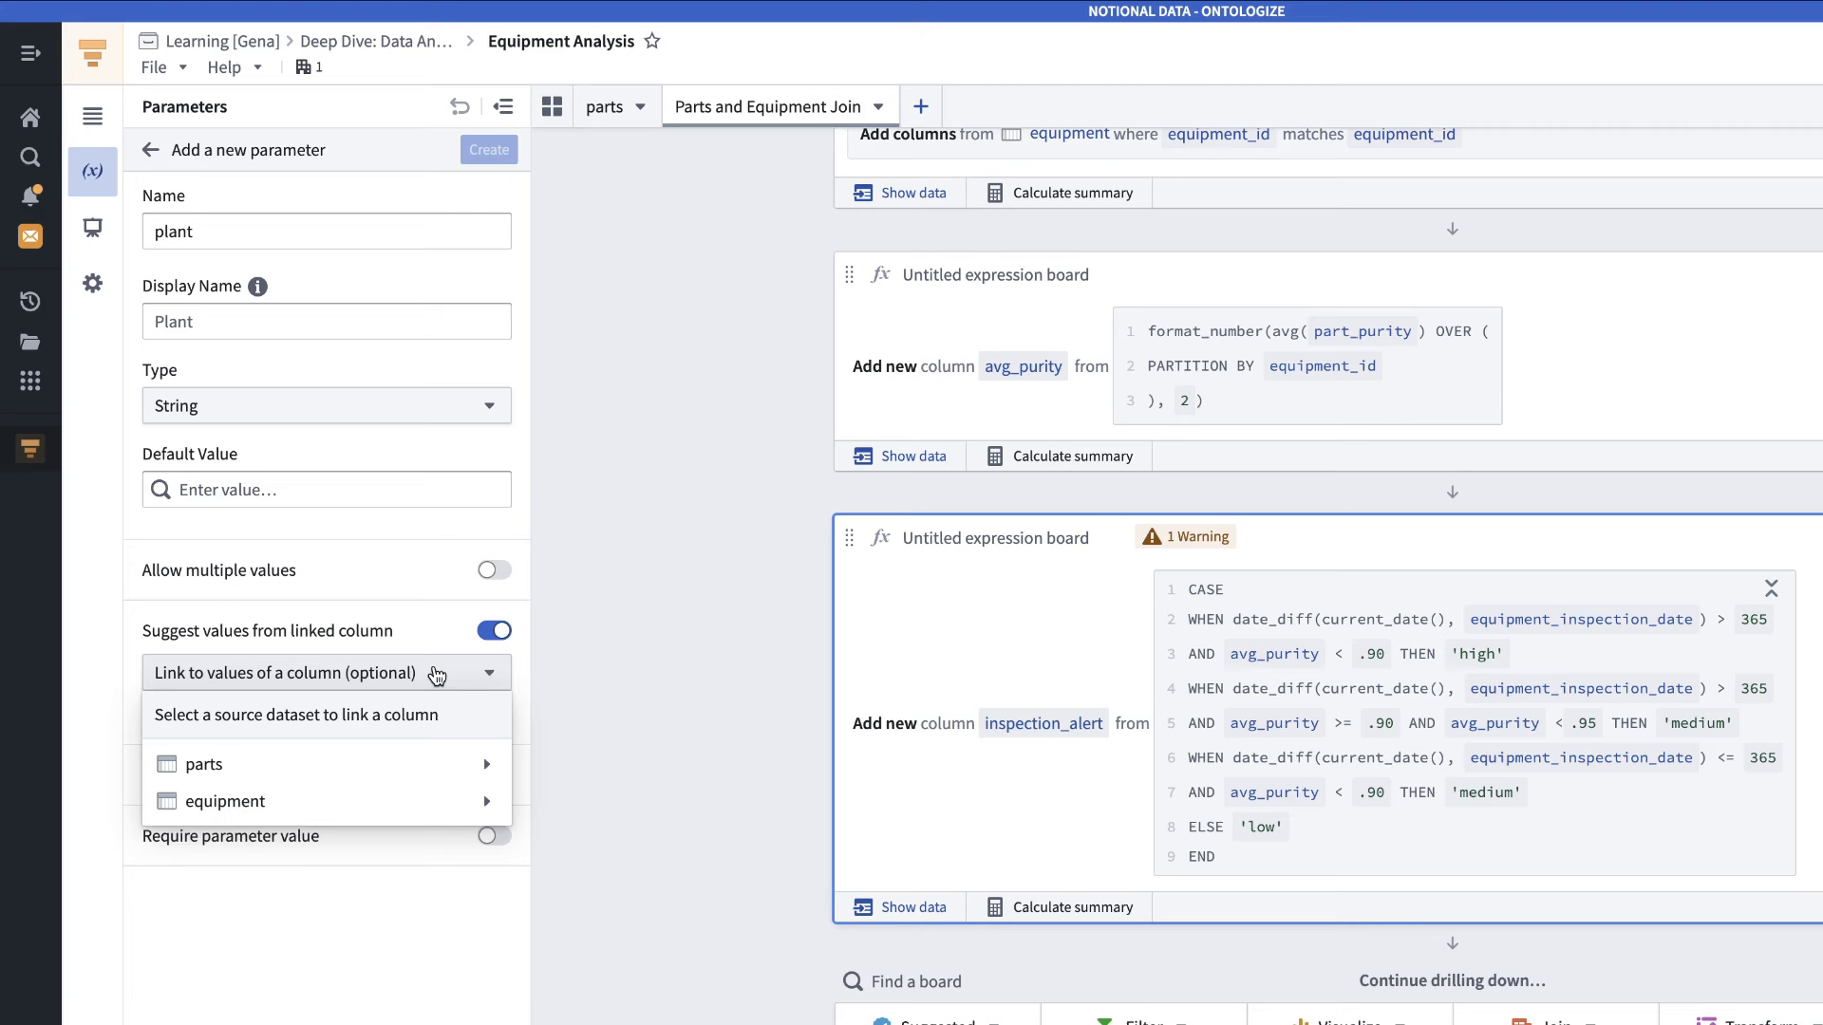
mouse_move(435, 800)
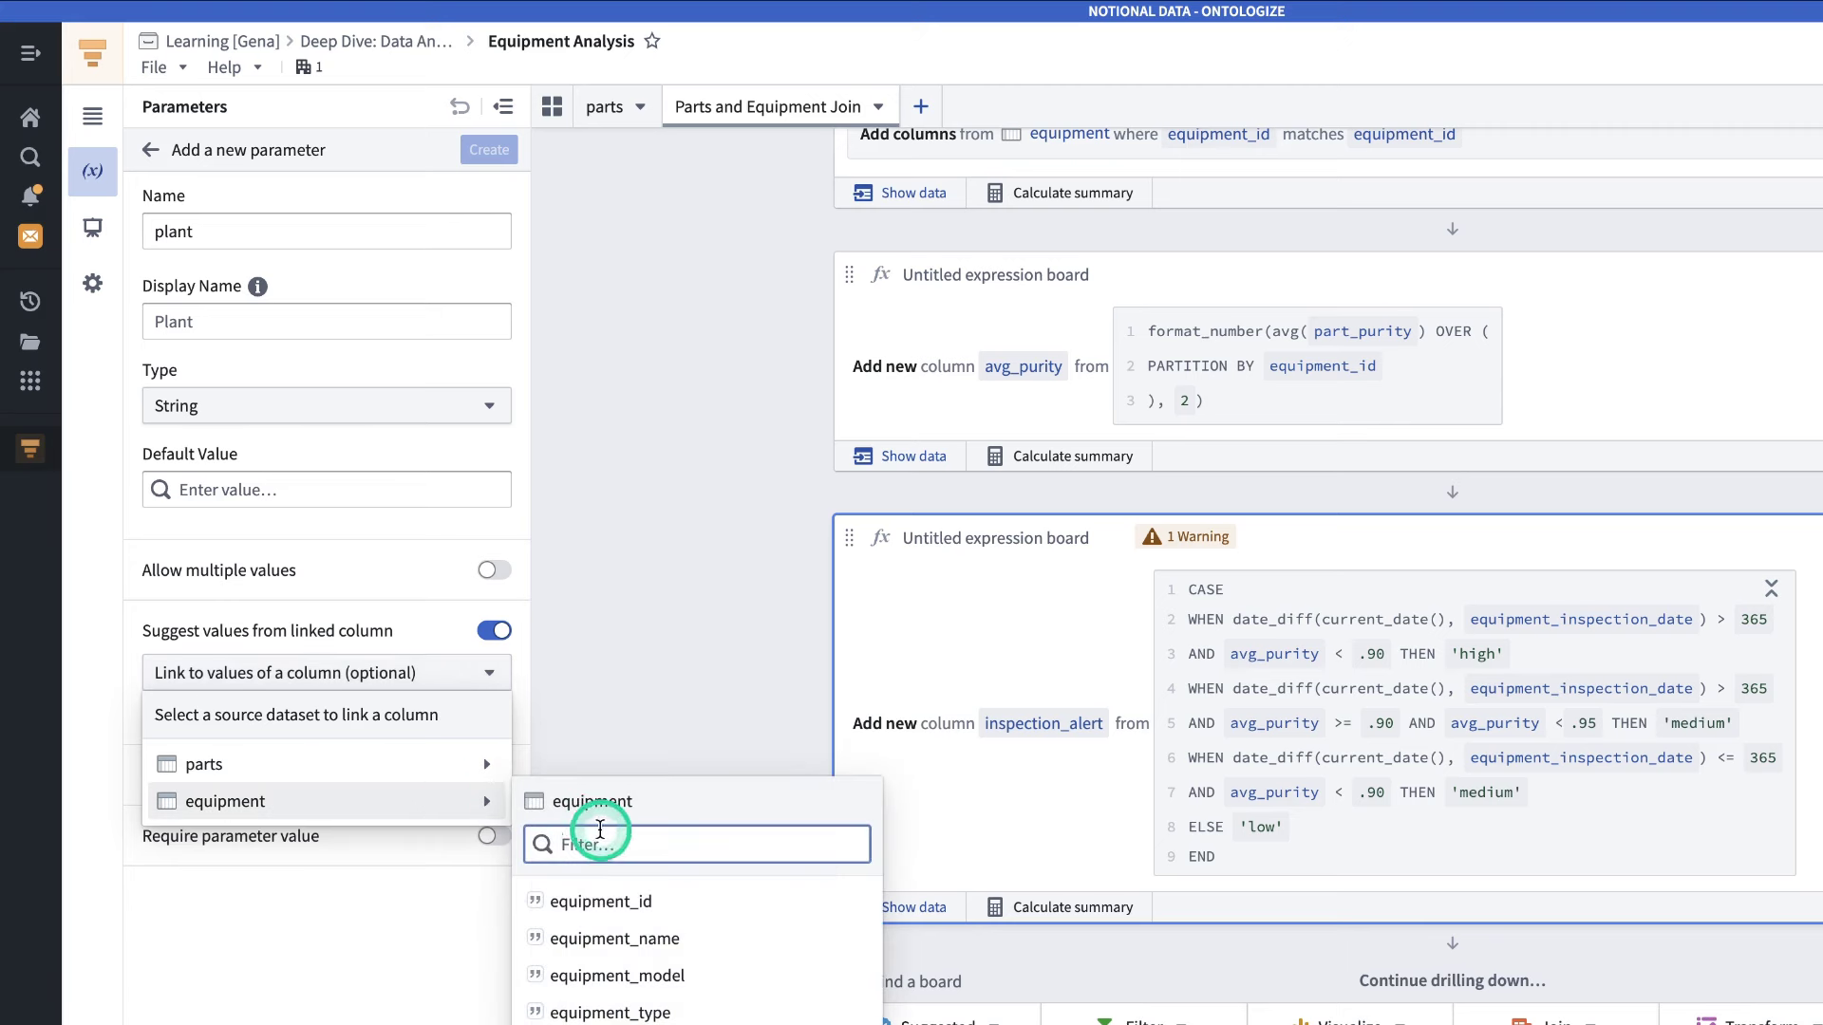
text(plant)
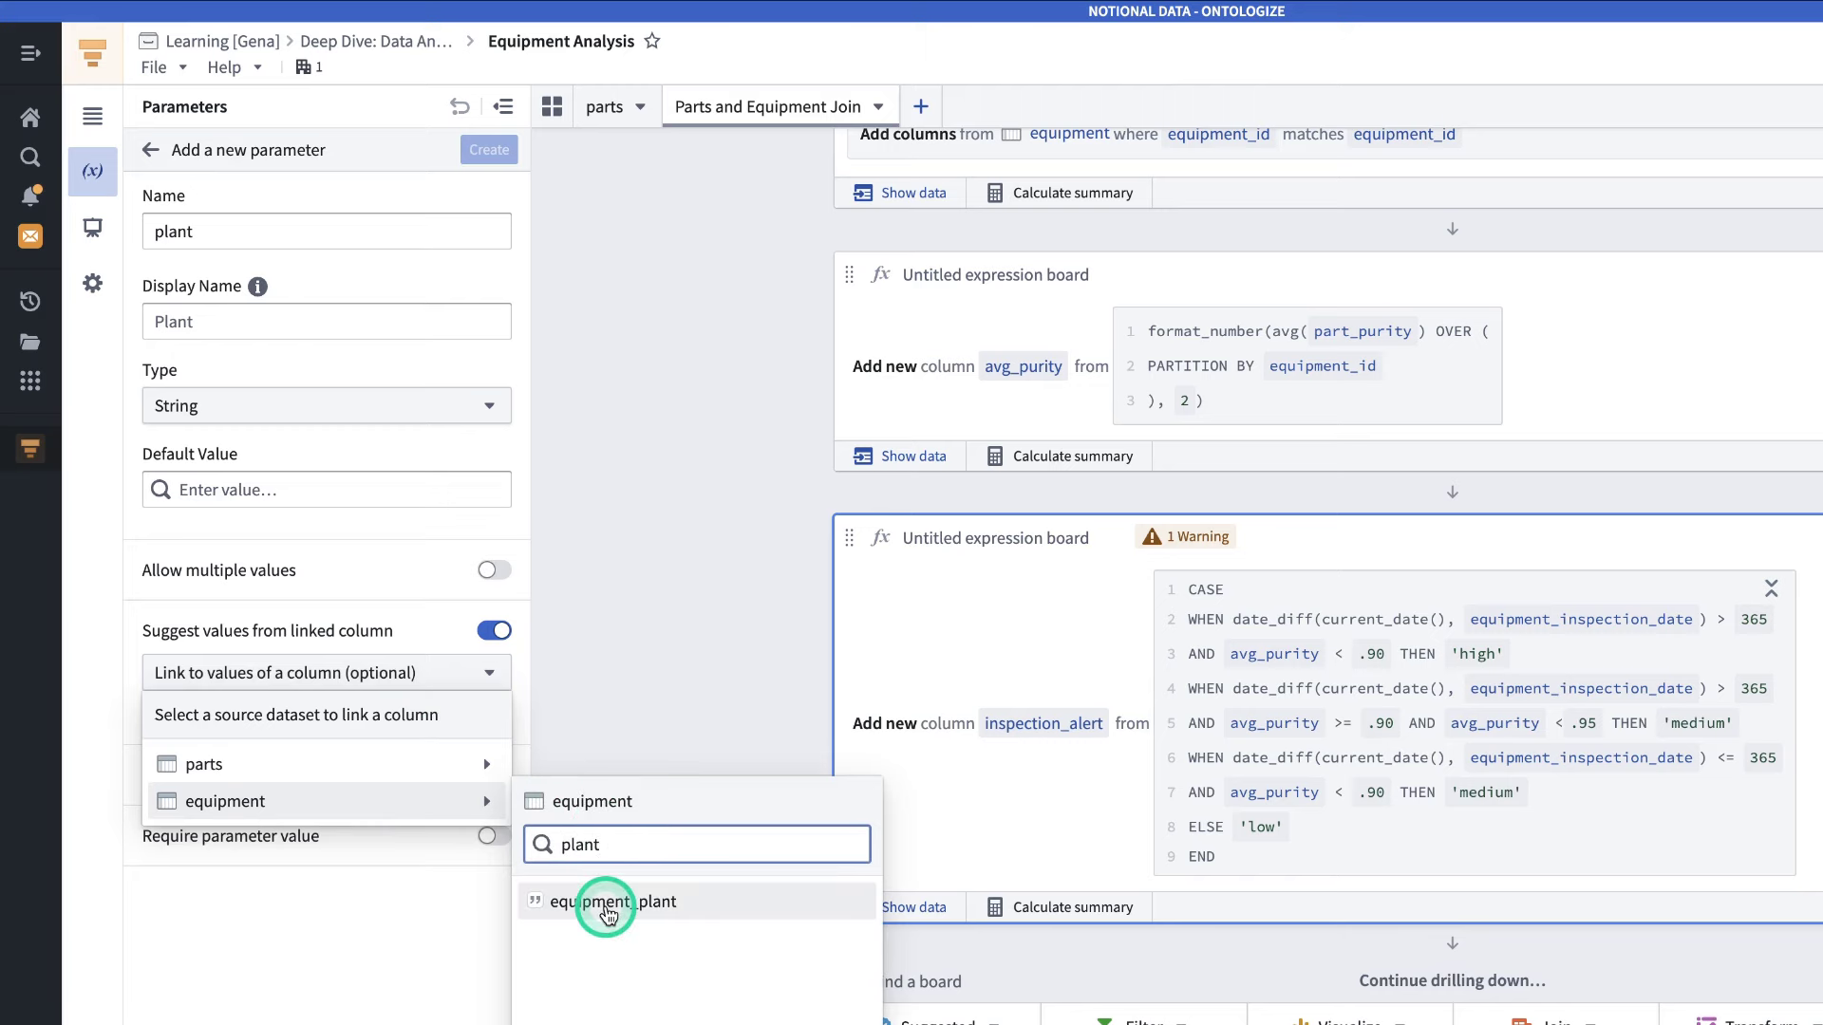
click(609, 915)
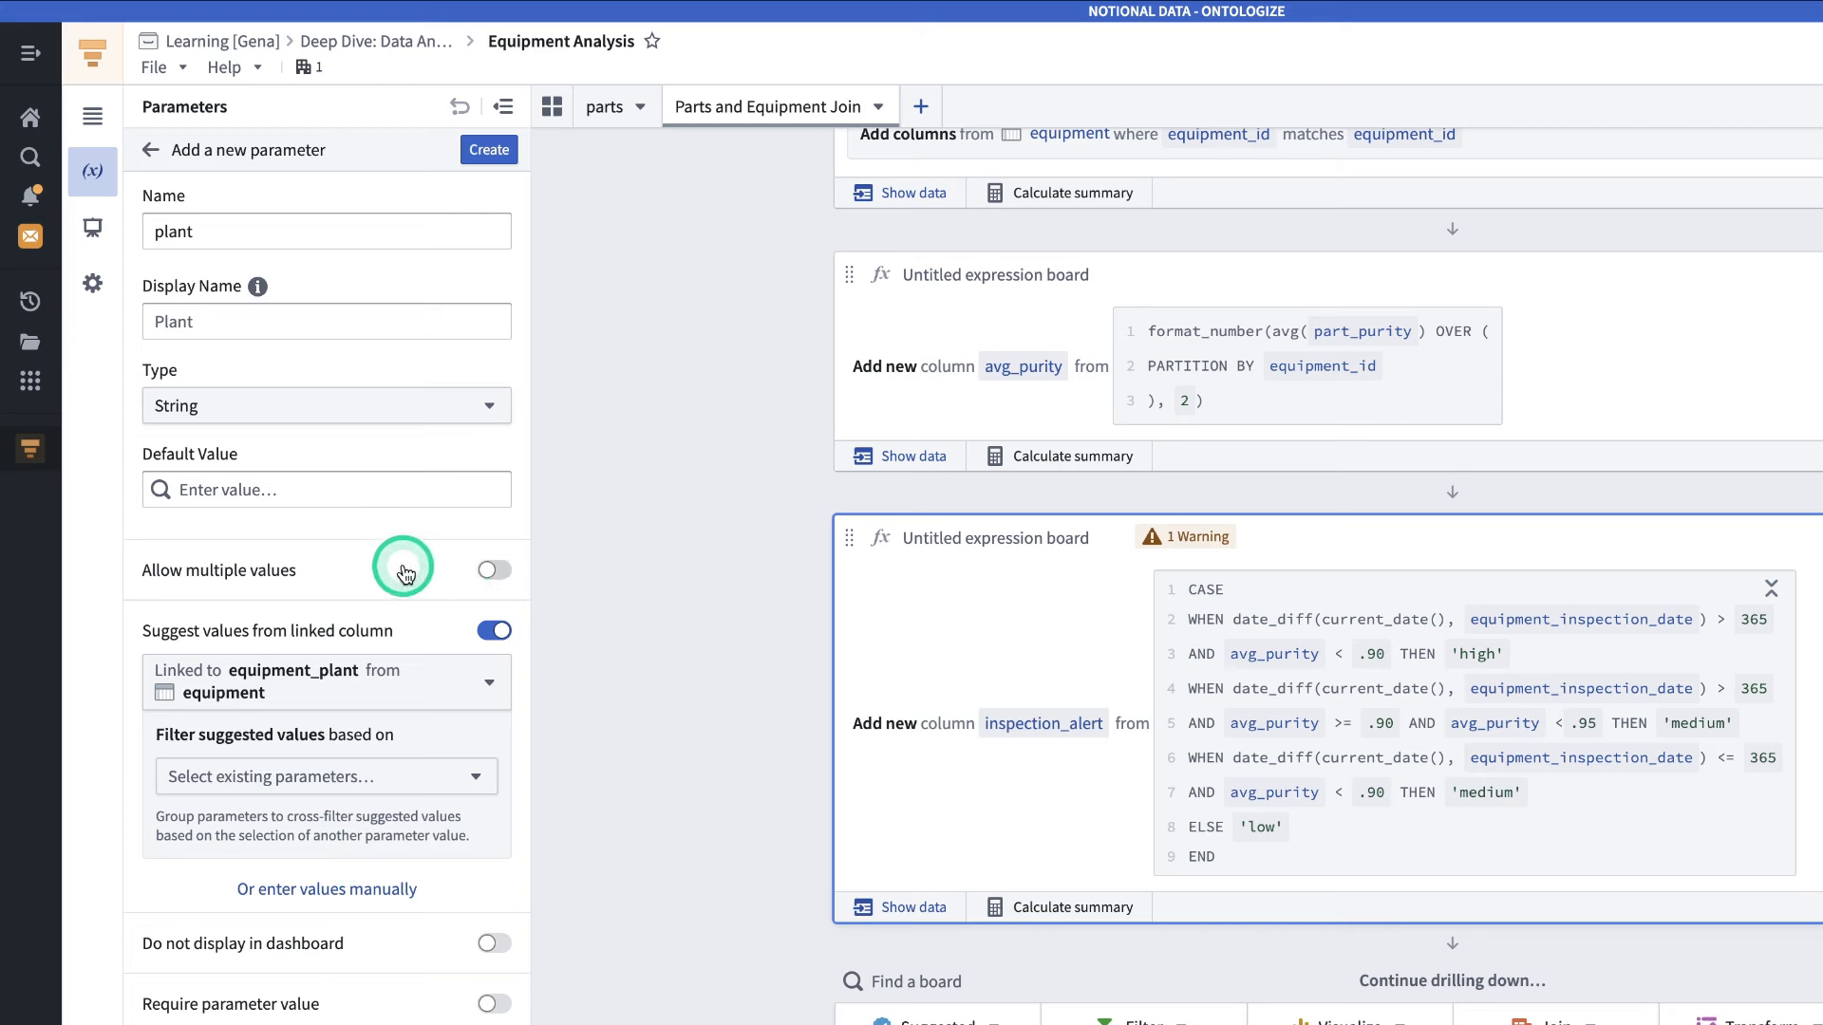
click(508, 575)
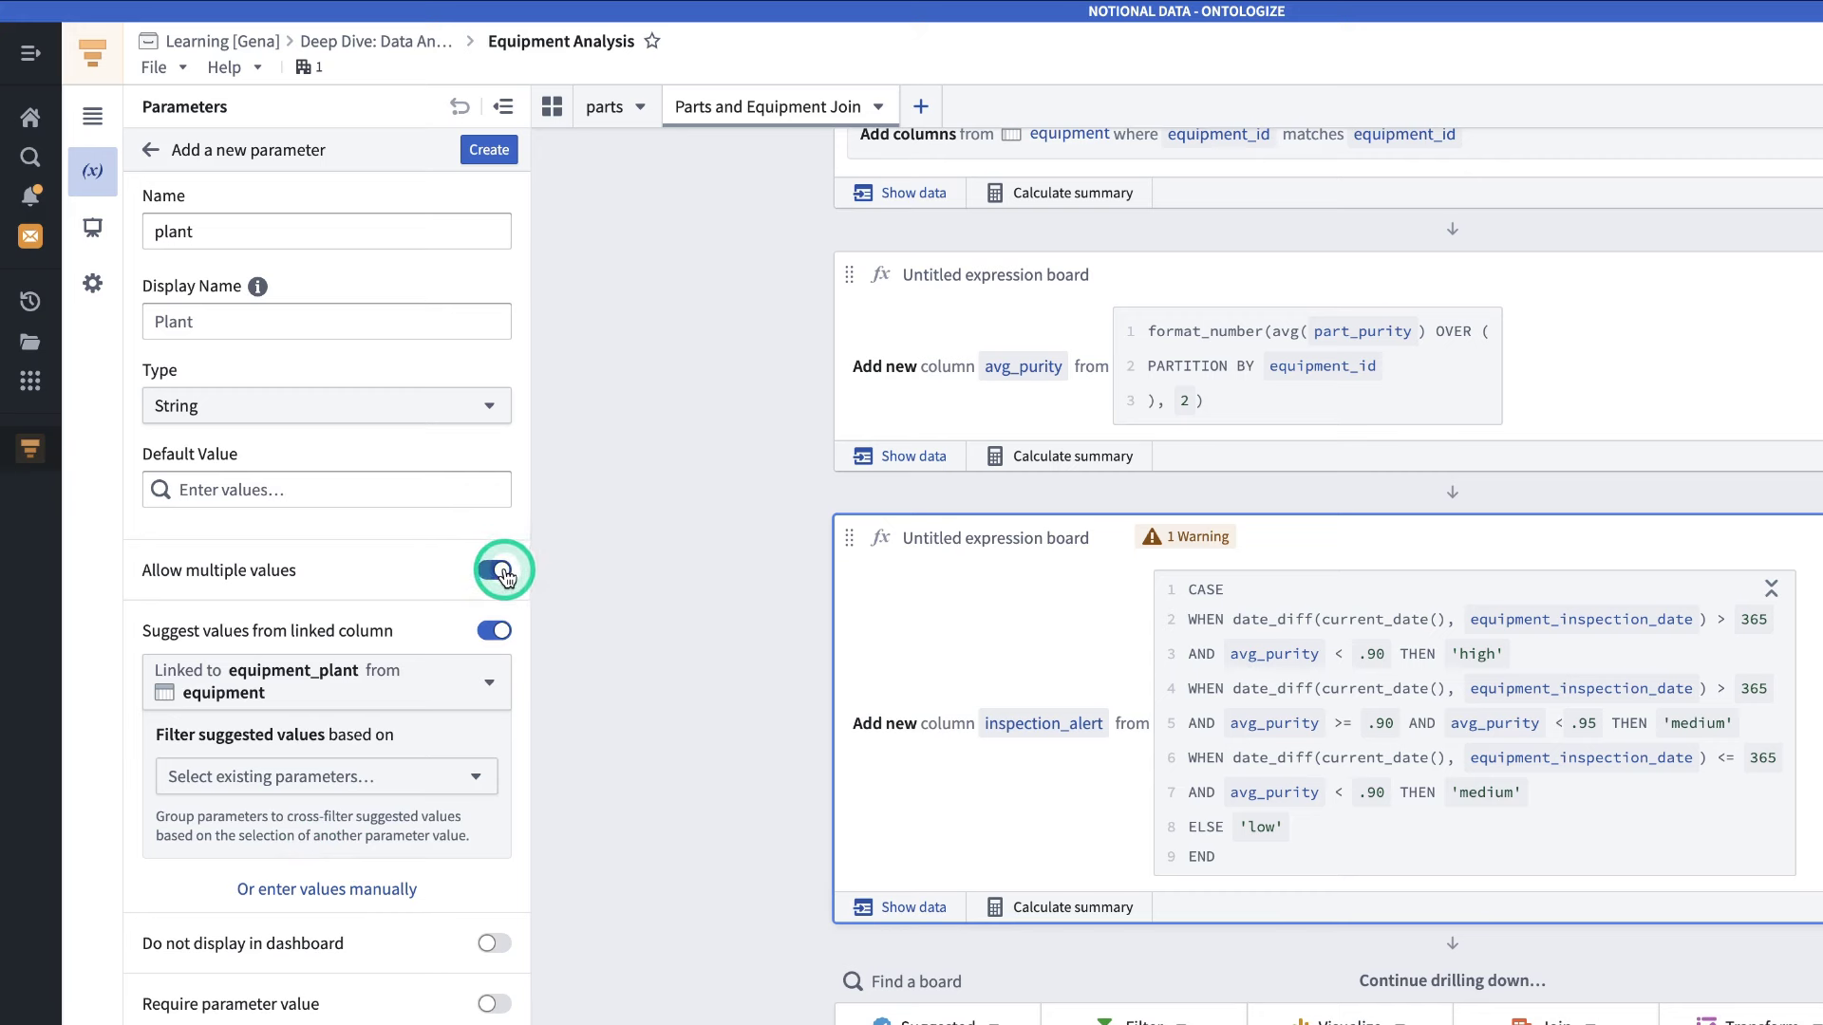
click(489, 155)
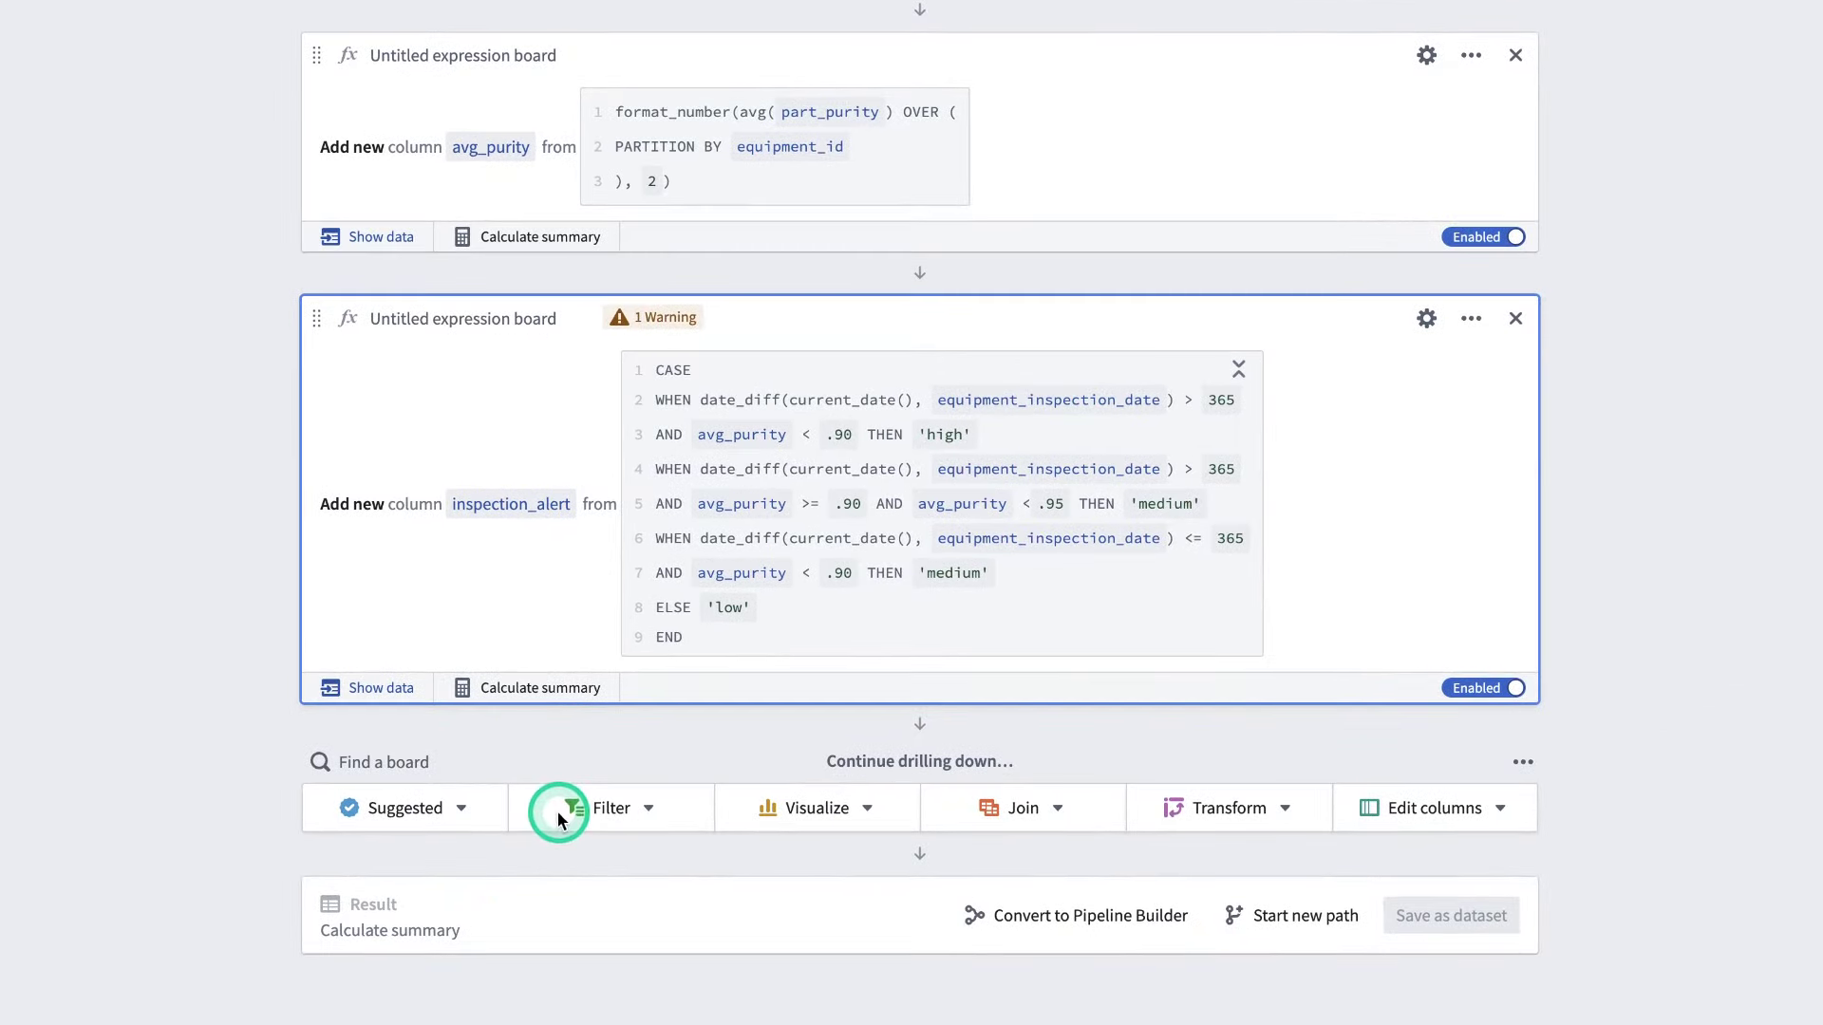
- Add a filter board keeping rows where equipment_plant equals $plant, and save it
click(607, 810)
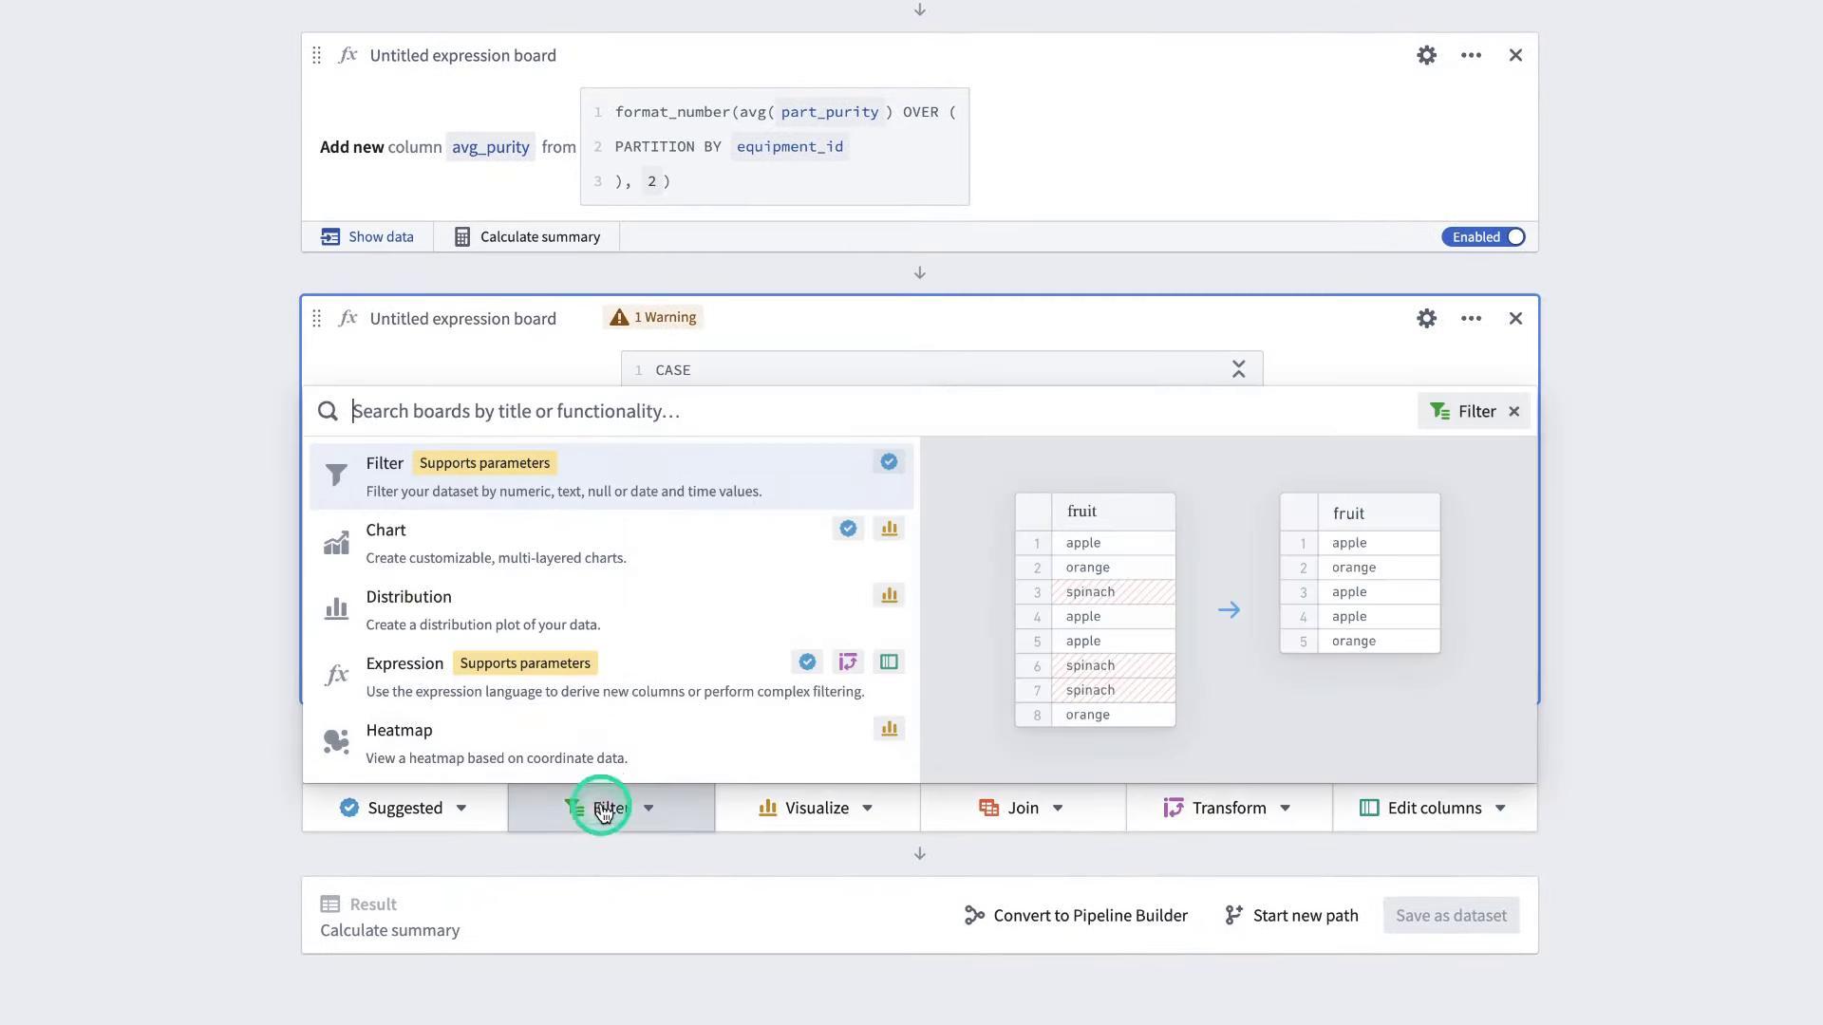
click(483, 470)
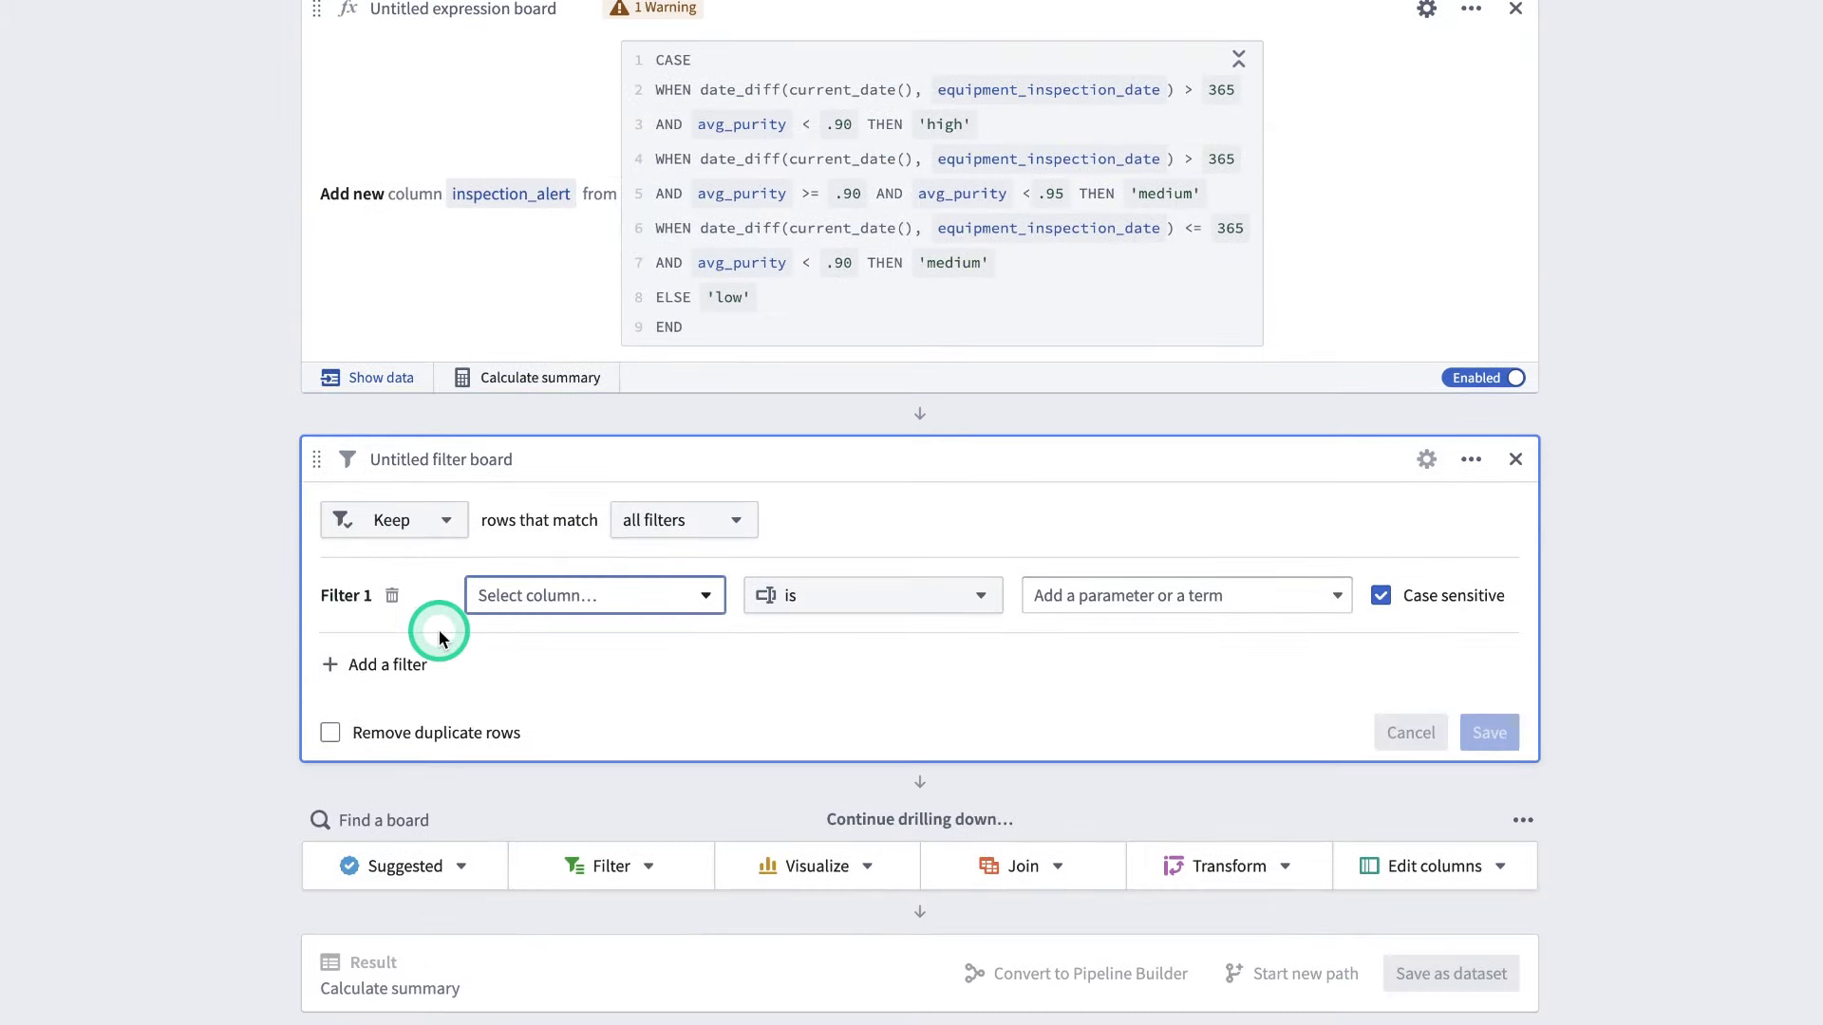
text(equi)
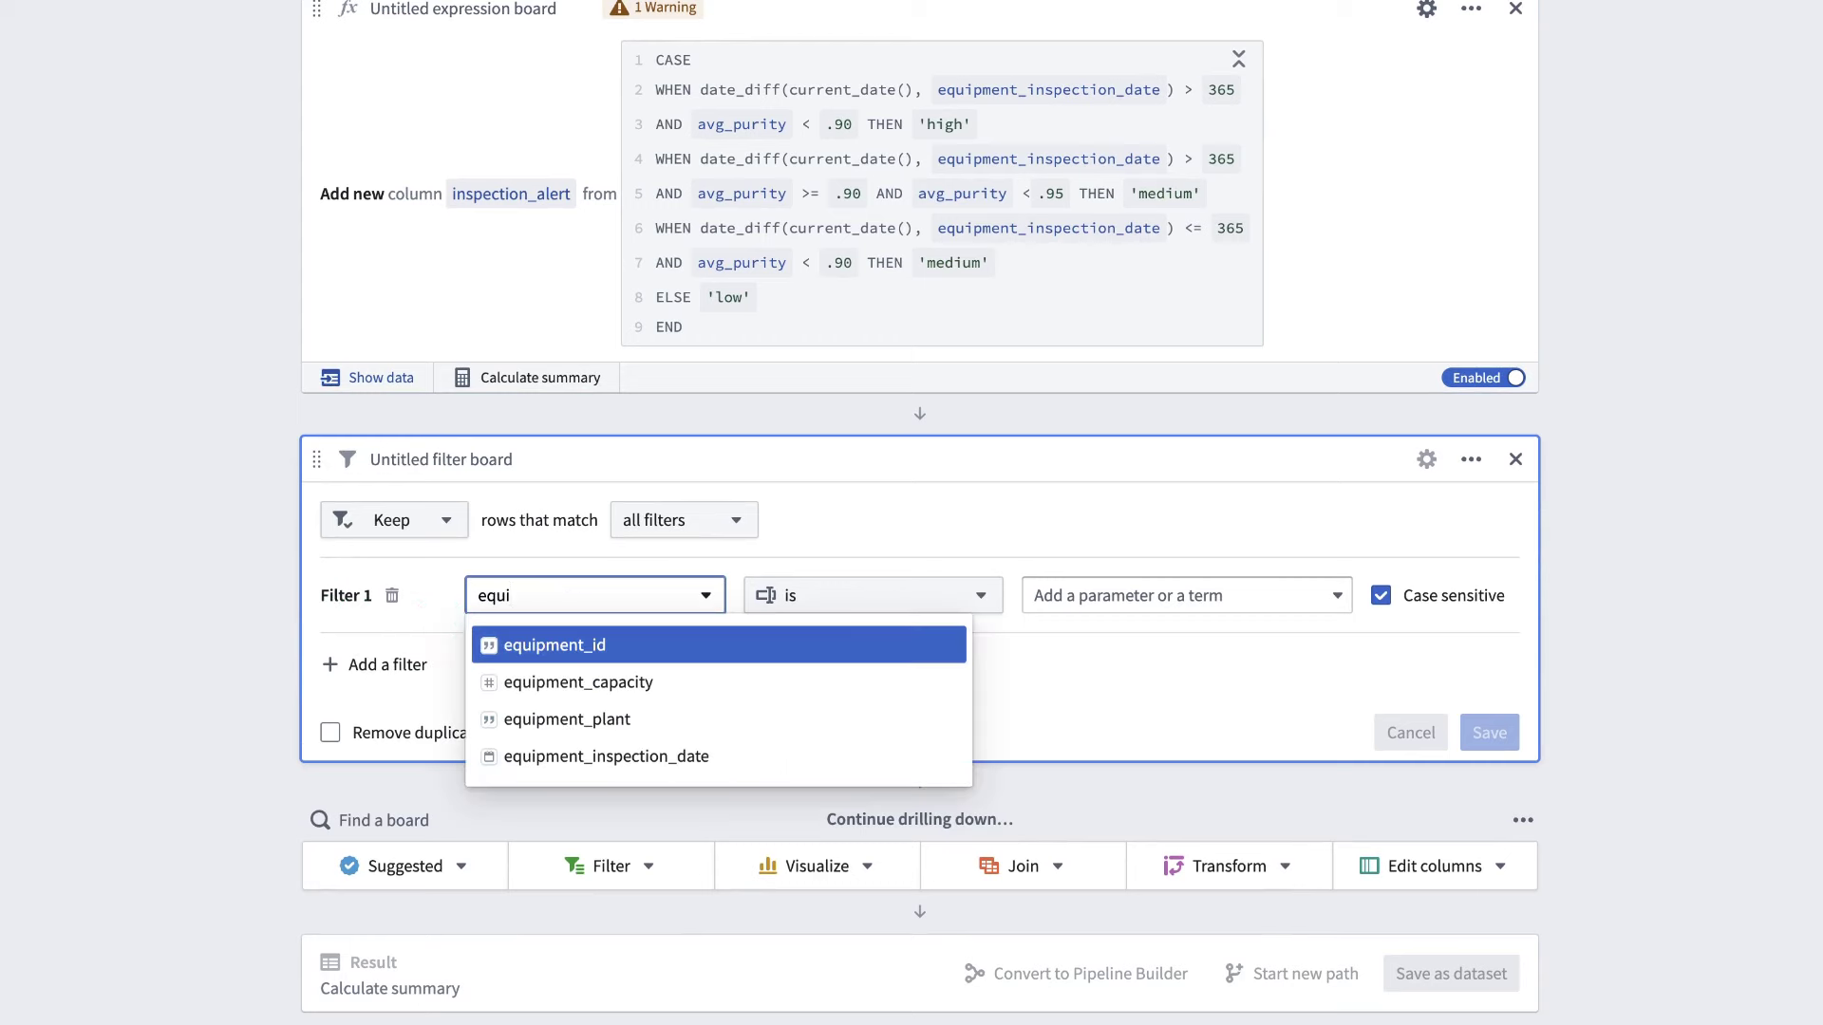
click(600, 721)
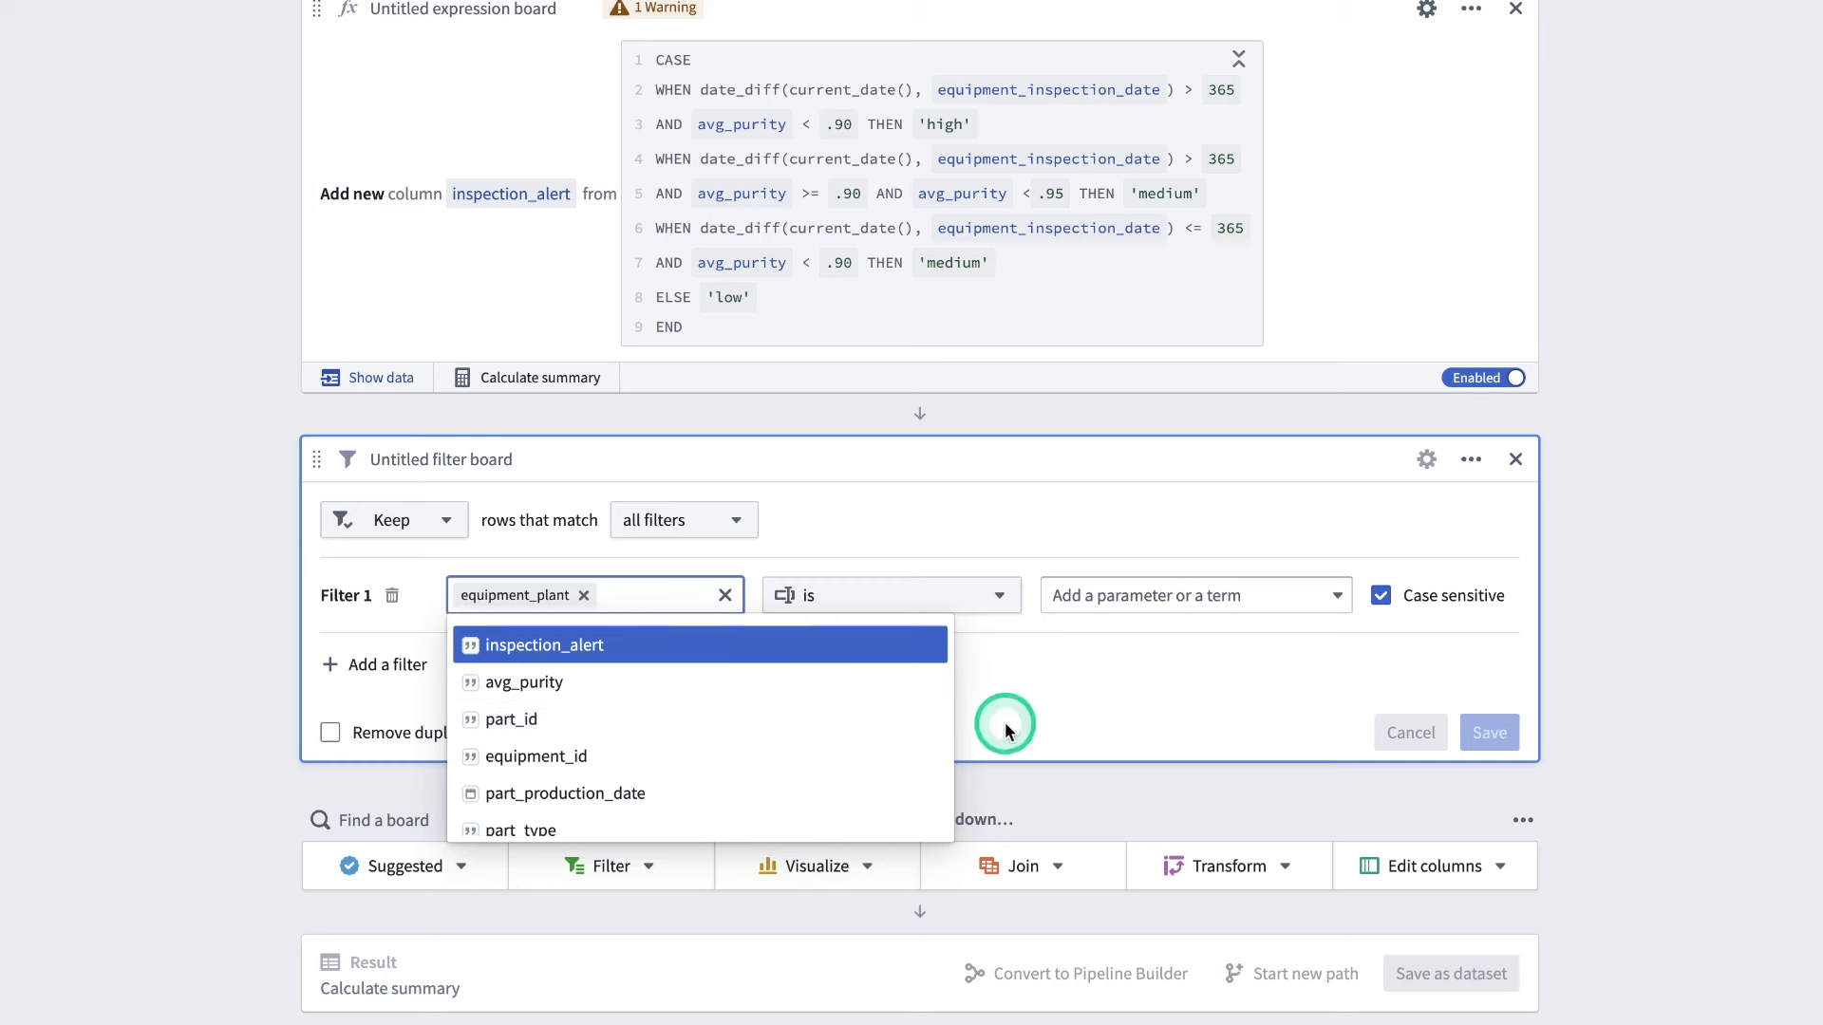
click(1054, 724)
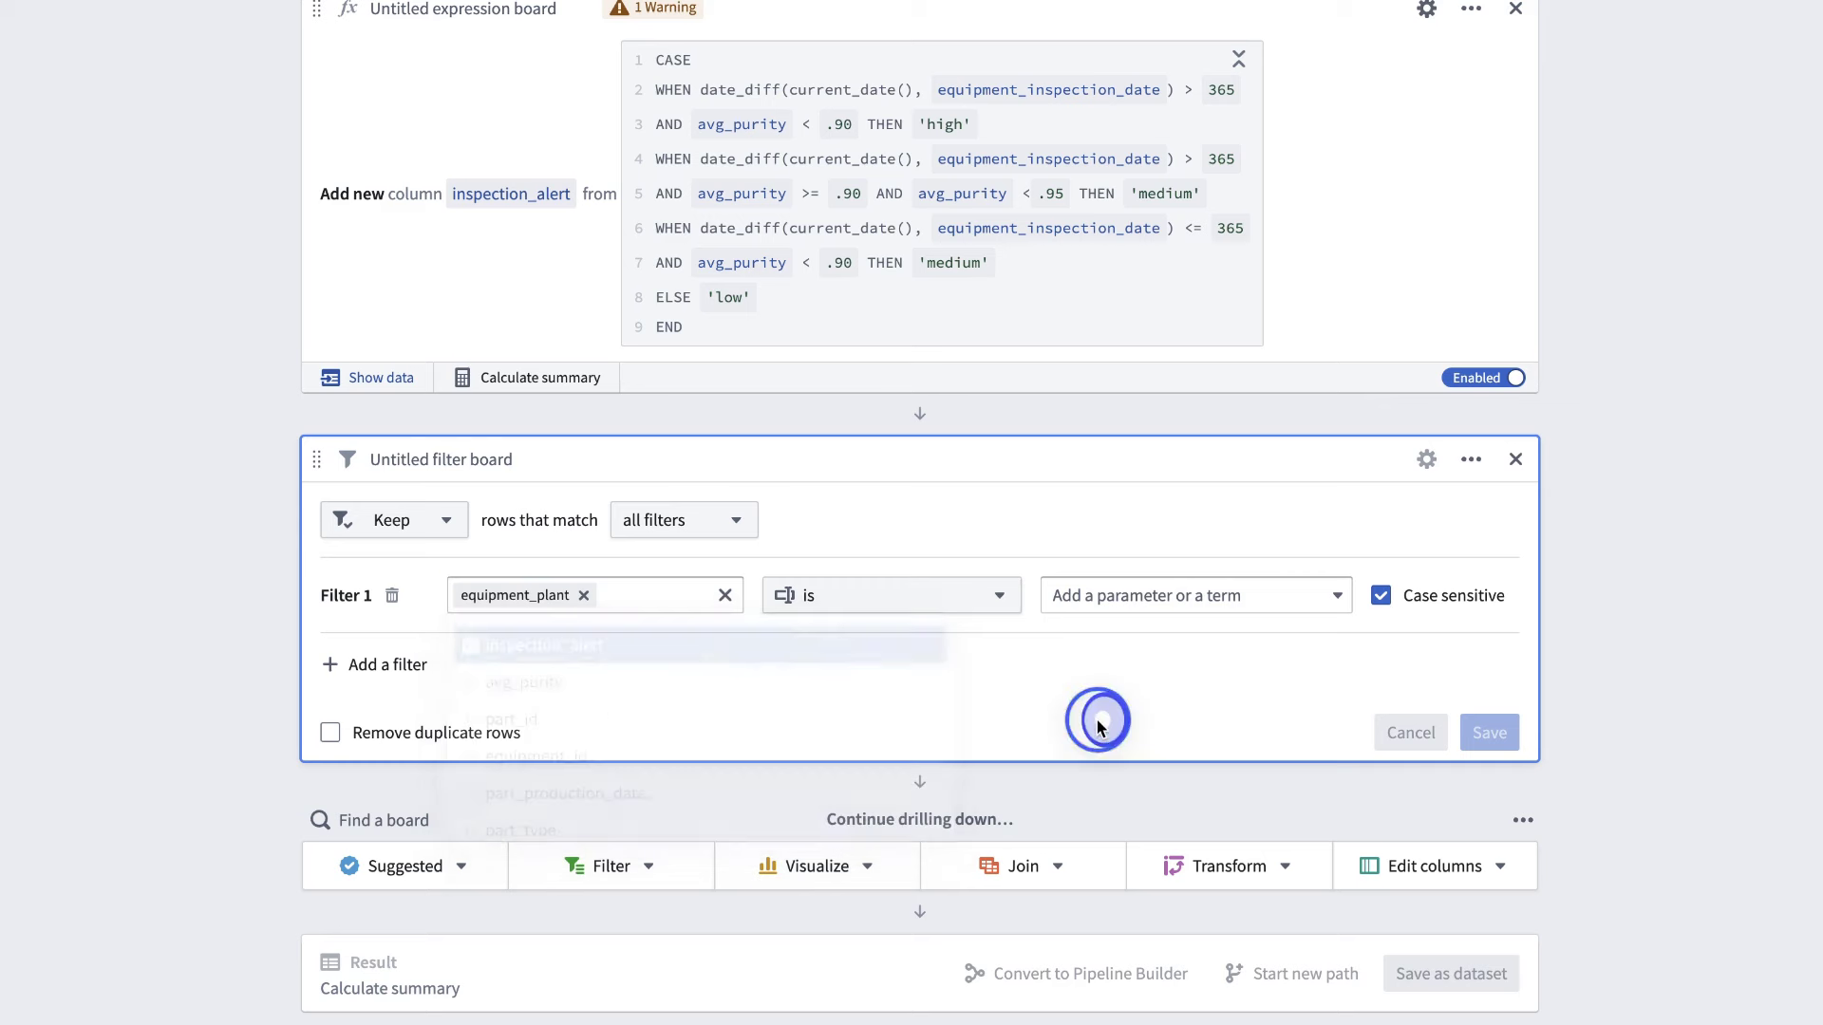
click(1137, 596)
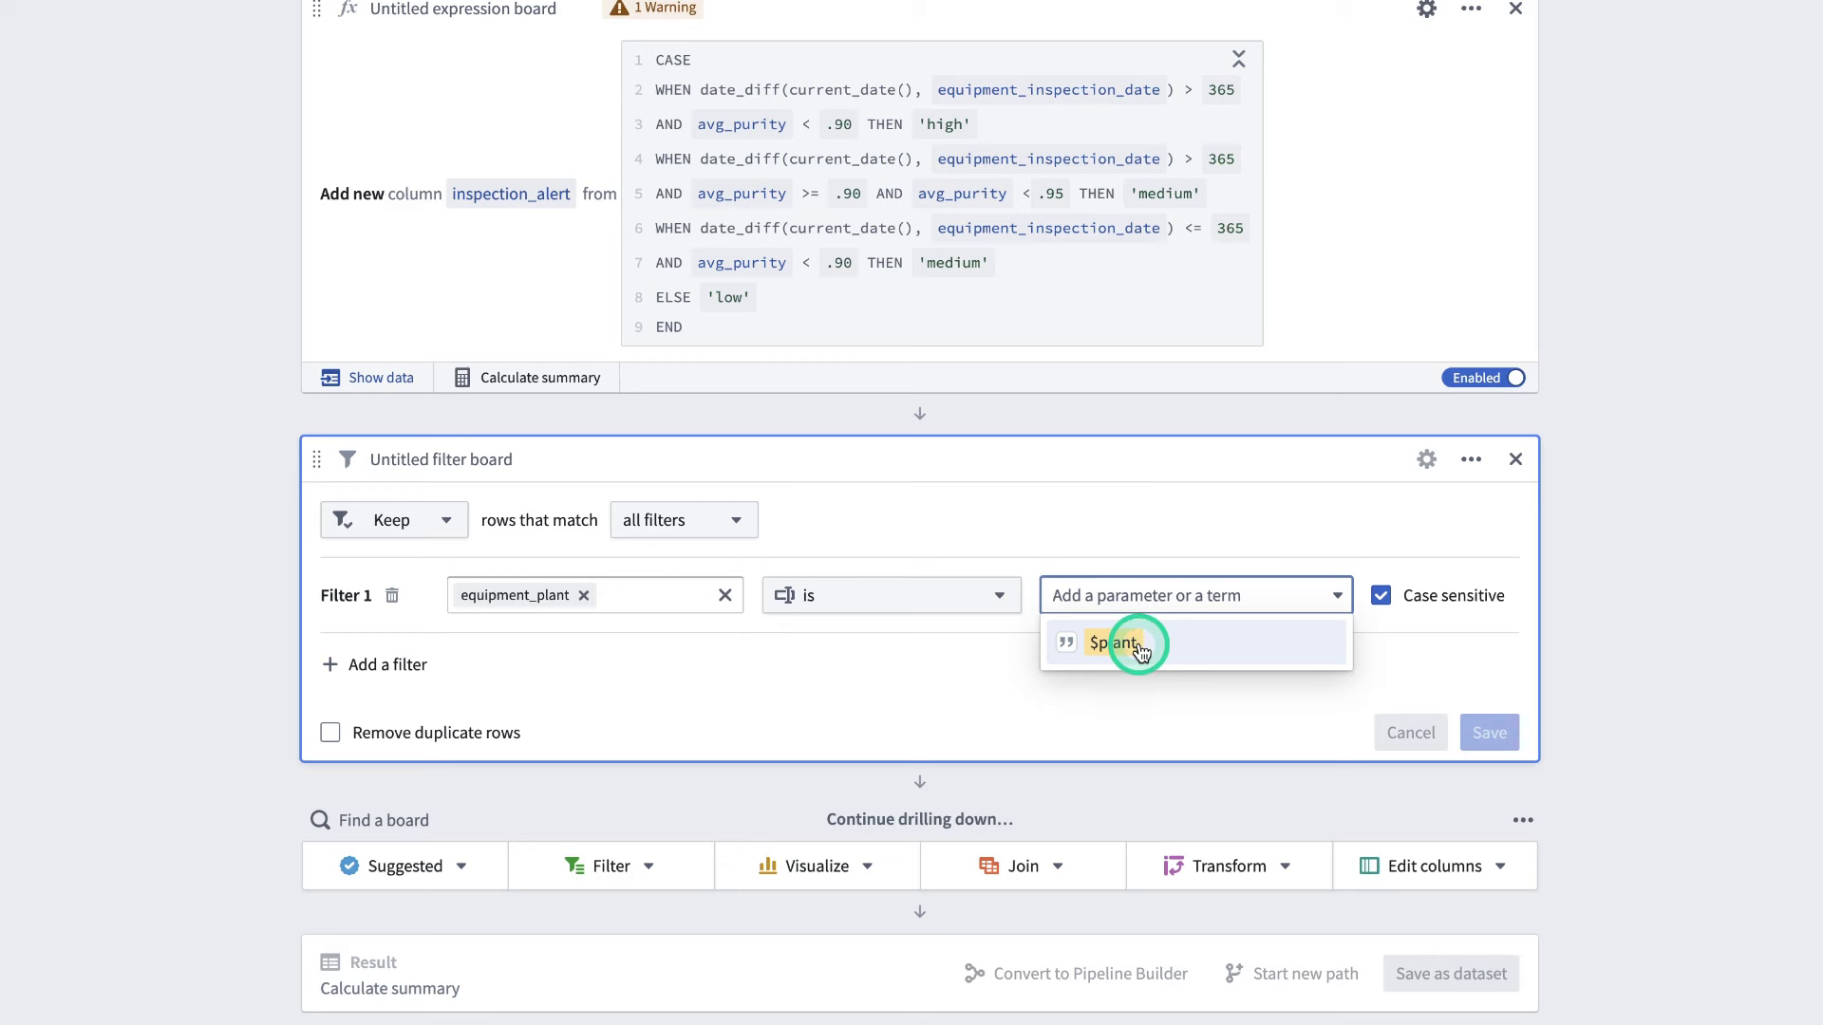
click(1138, 646)
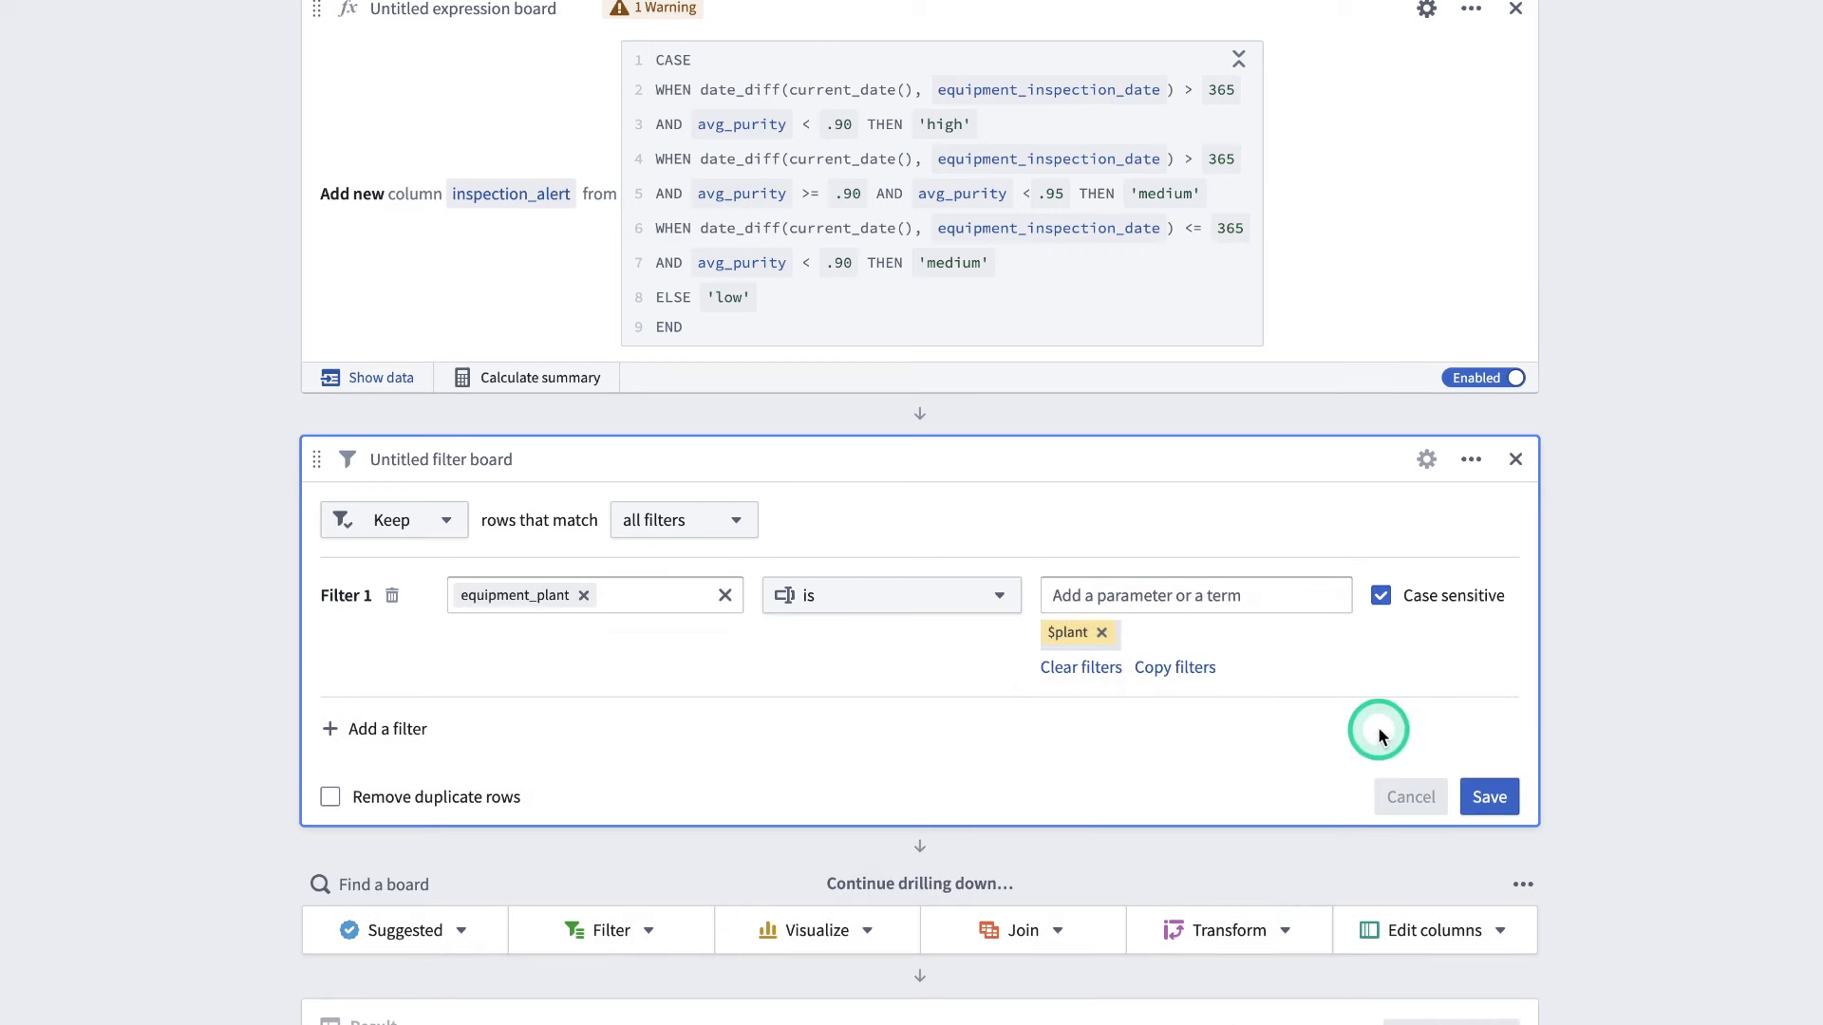
click(1488, 798)
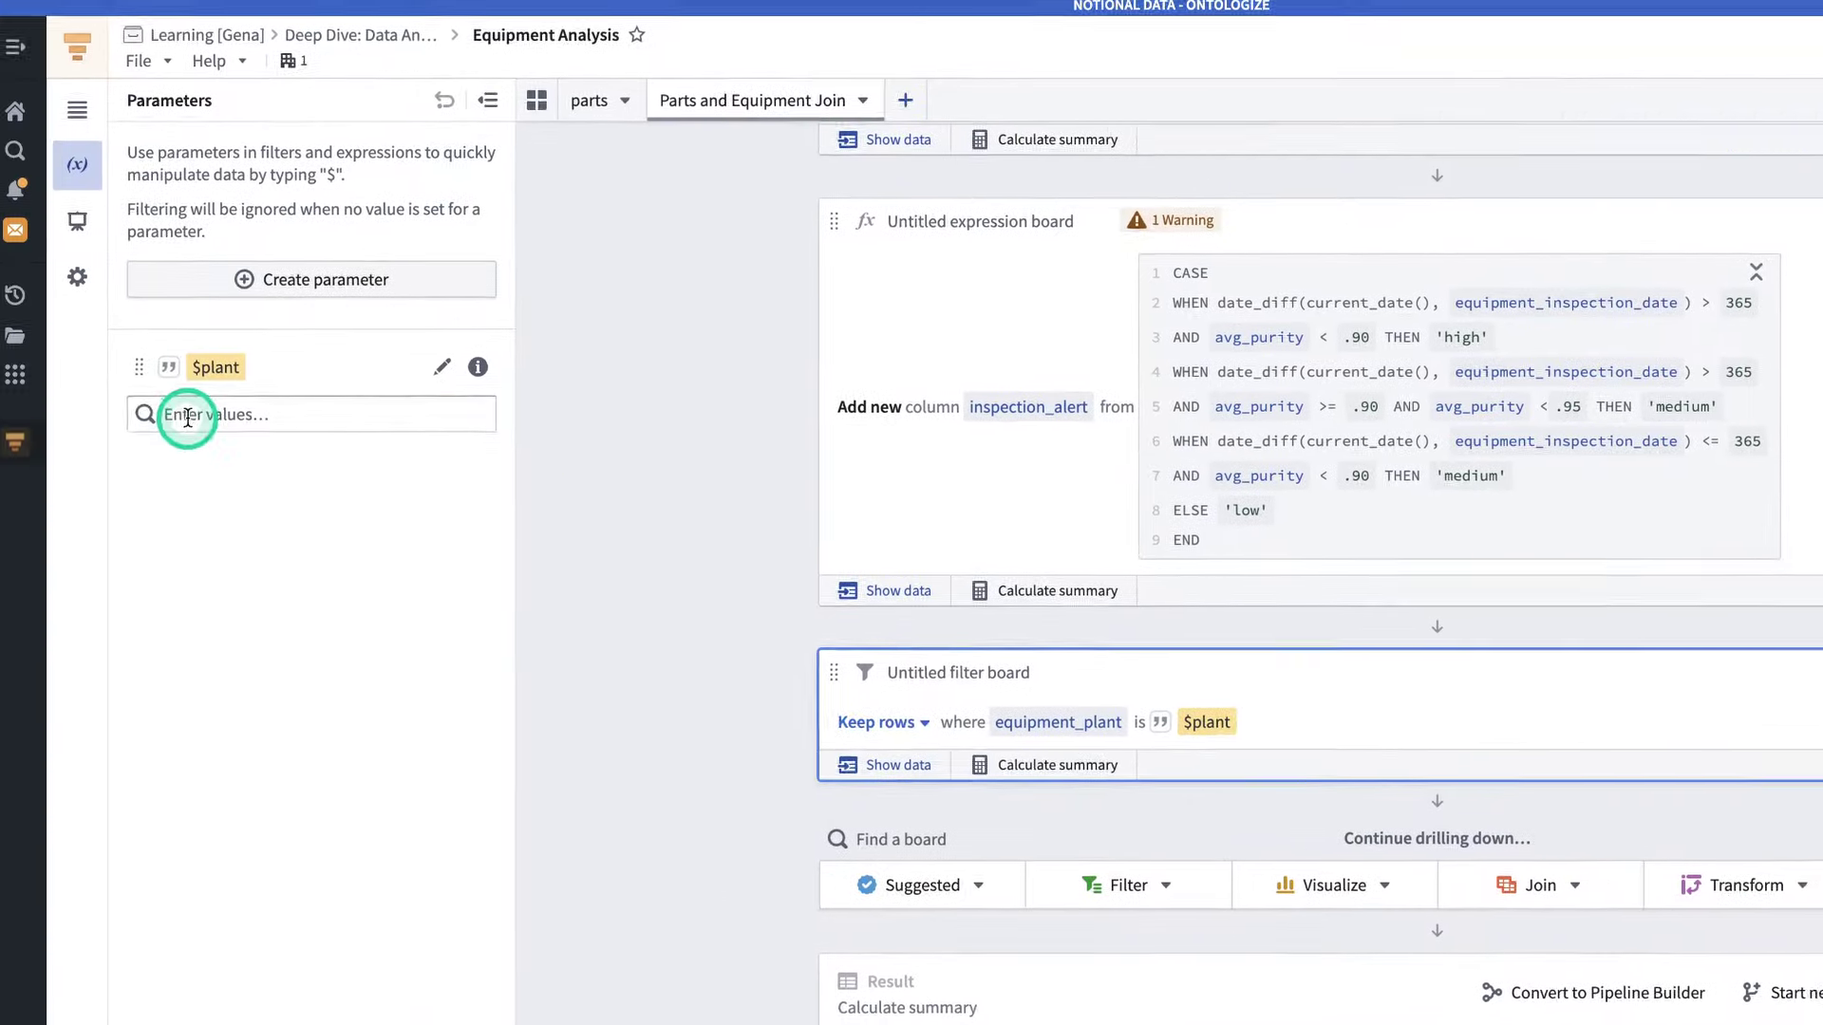
- Set $plant to Plant 1, Plant 2 and Plant 3, then summarize the filtered rows
click(191, 419)
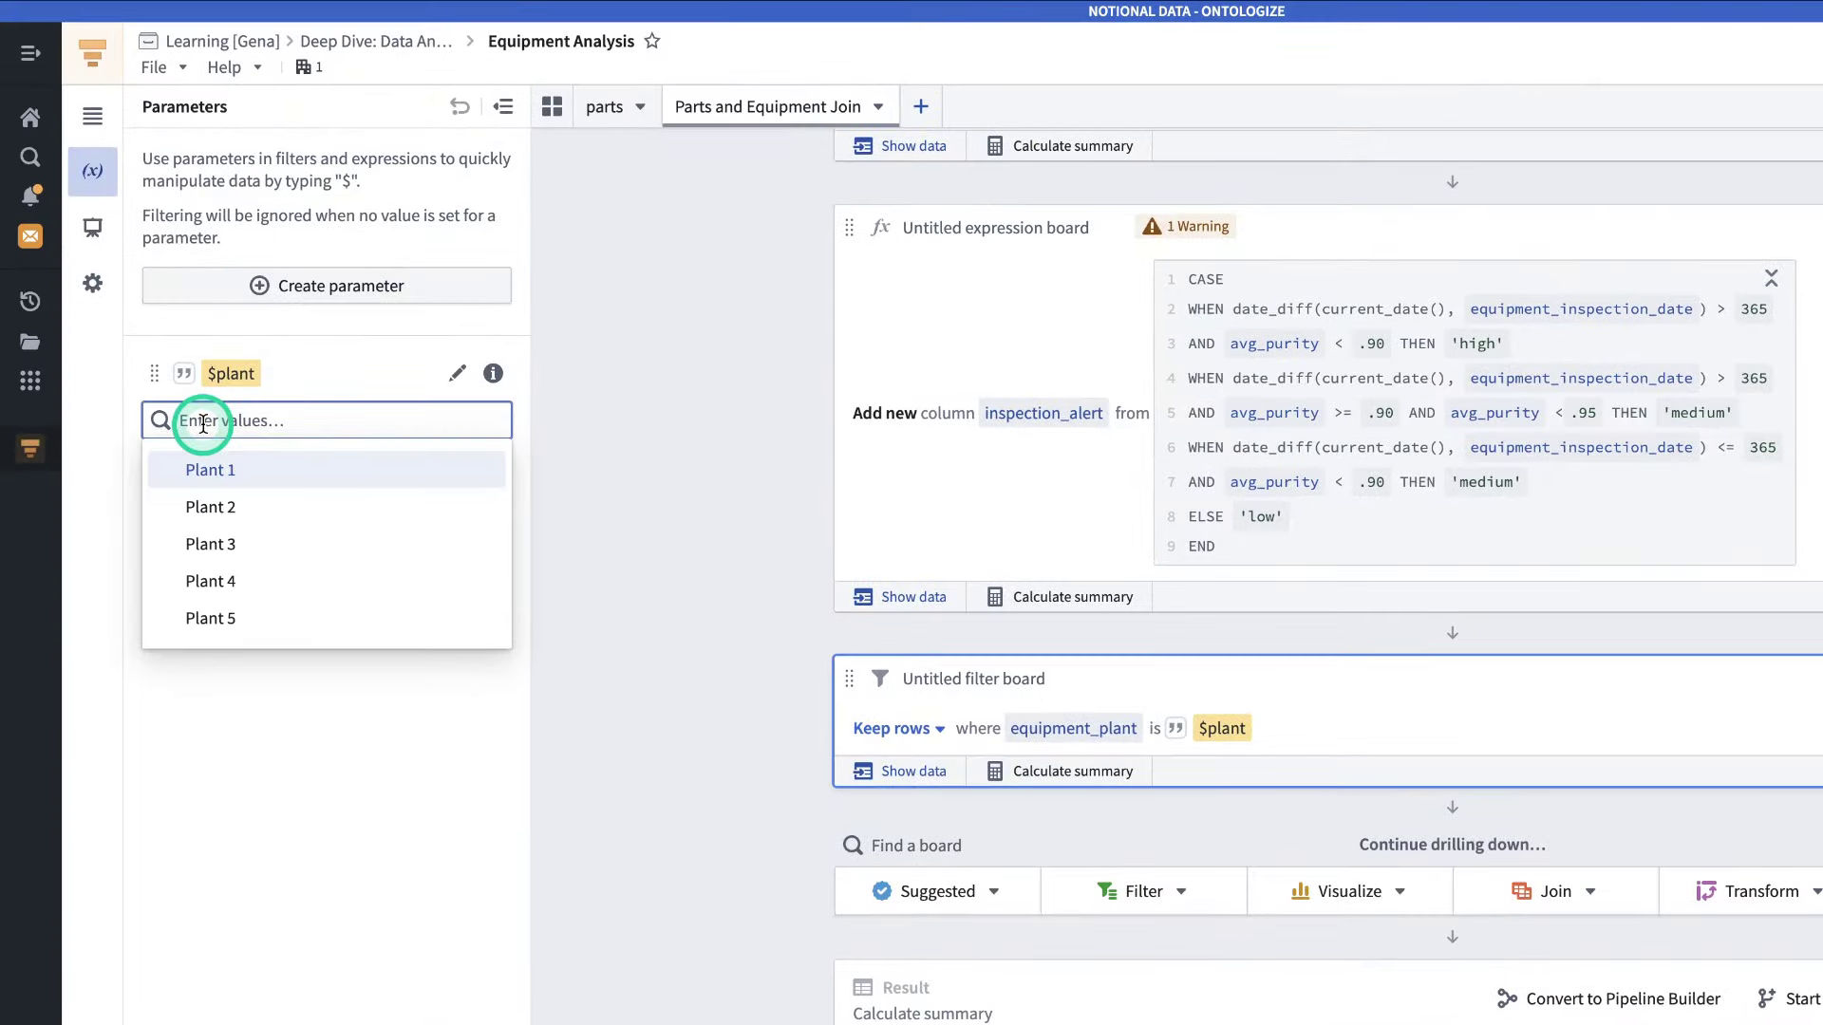
click(227, 471)
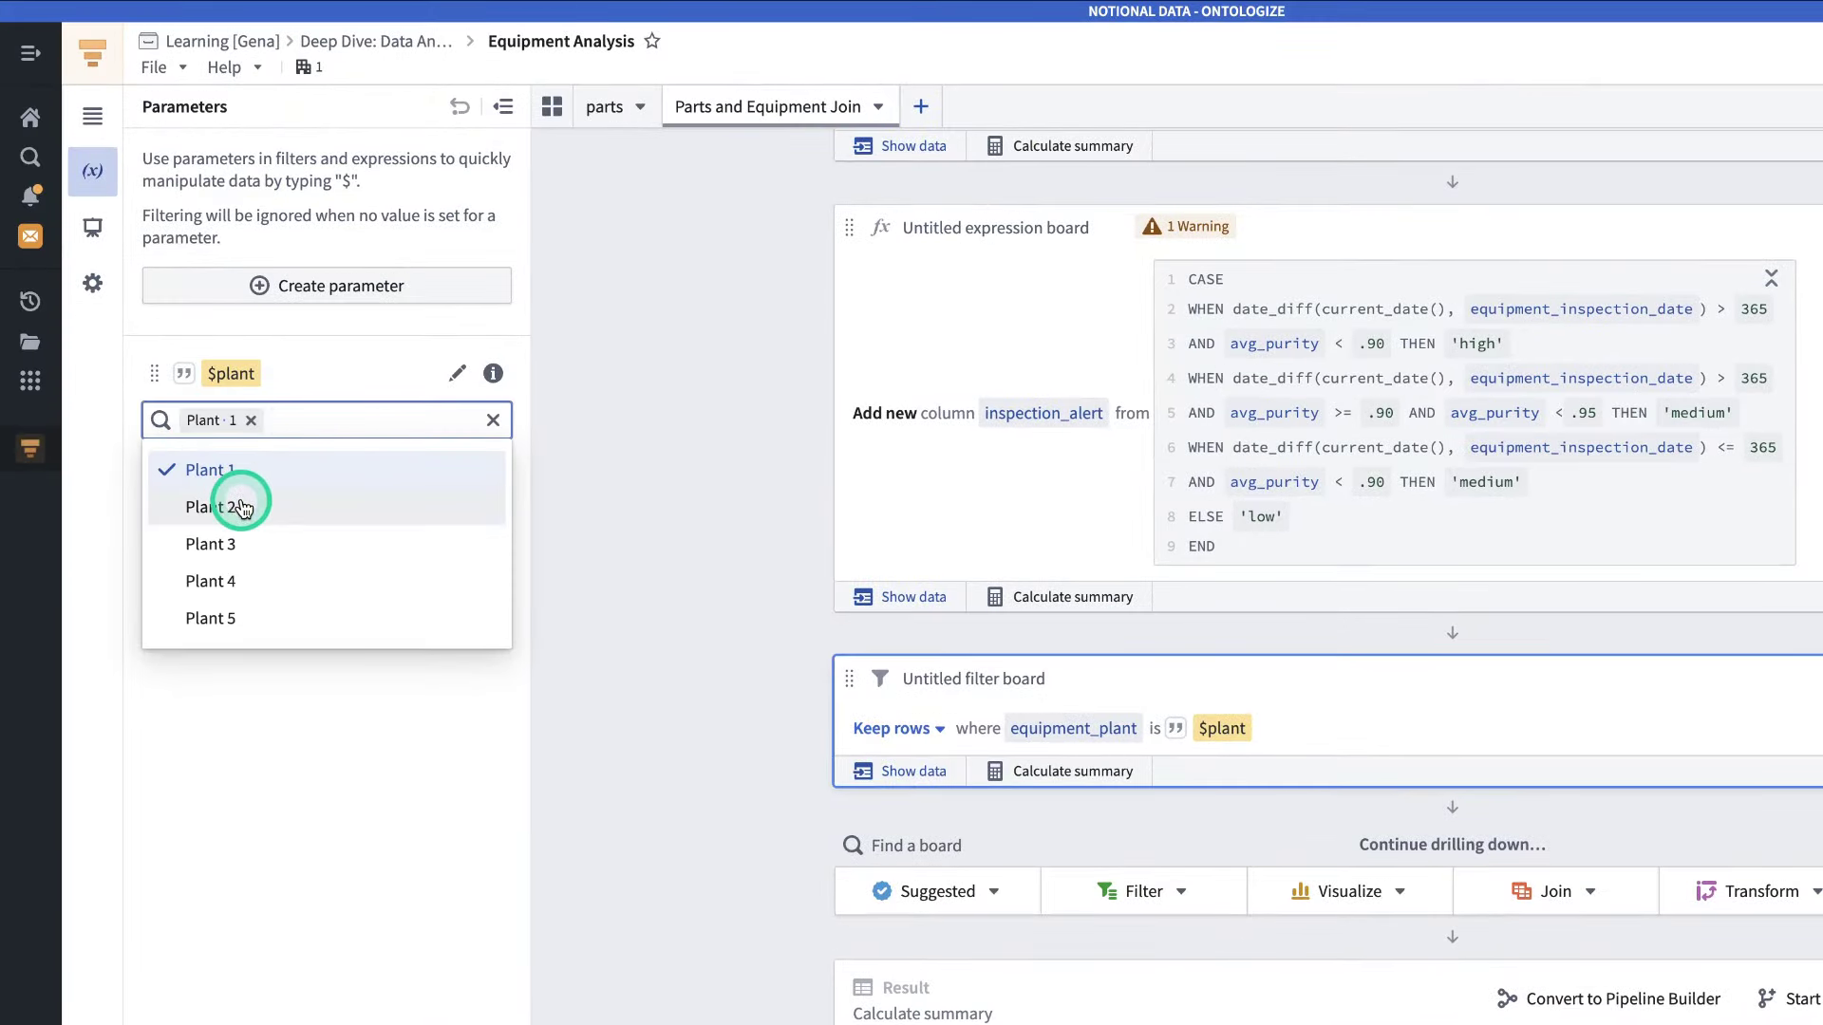
click(244, 509)
click(239, 543)
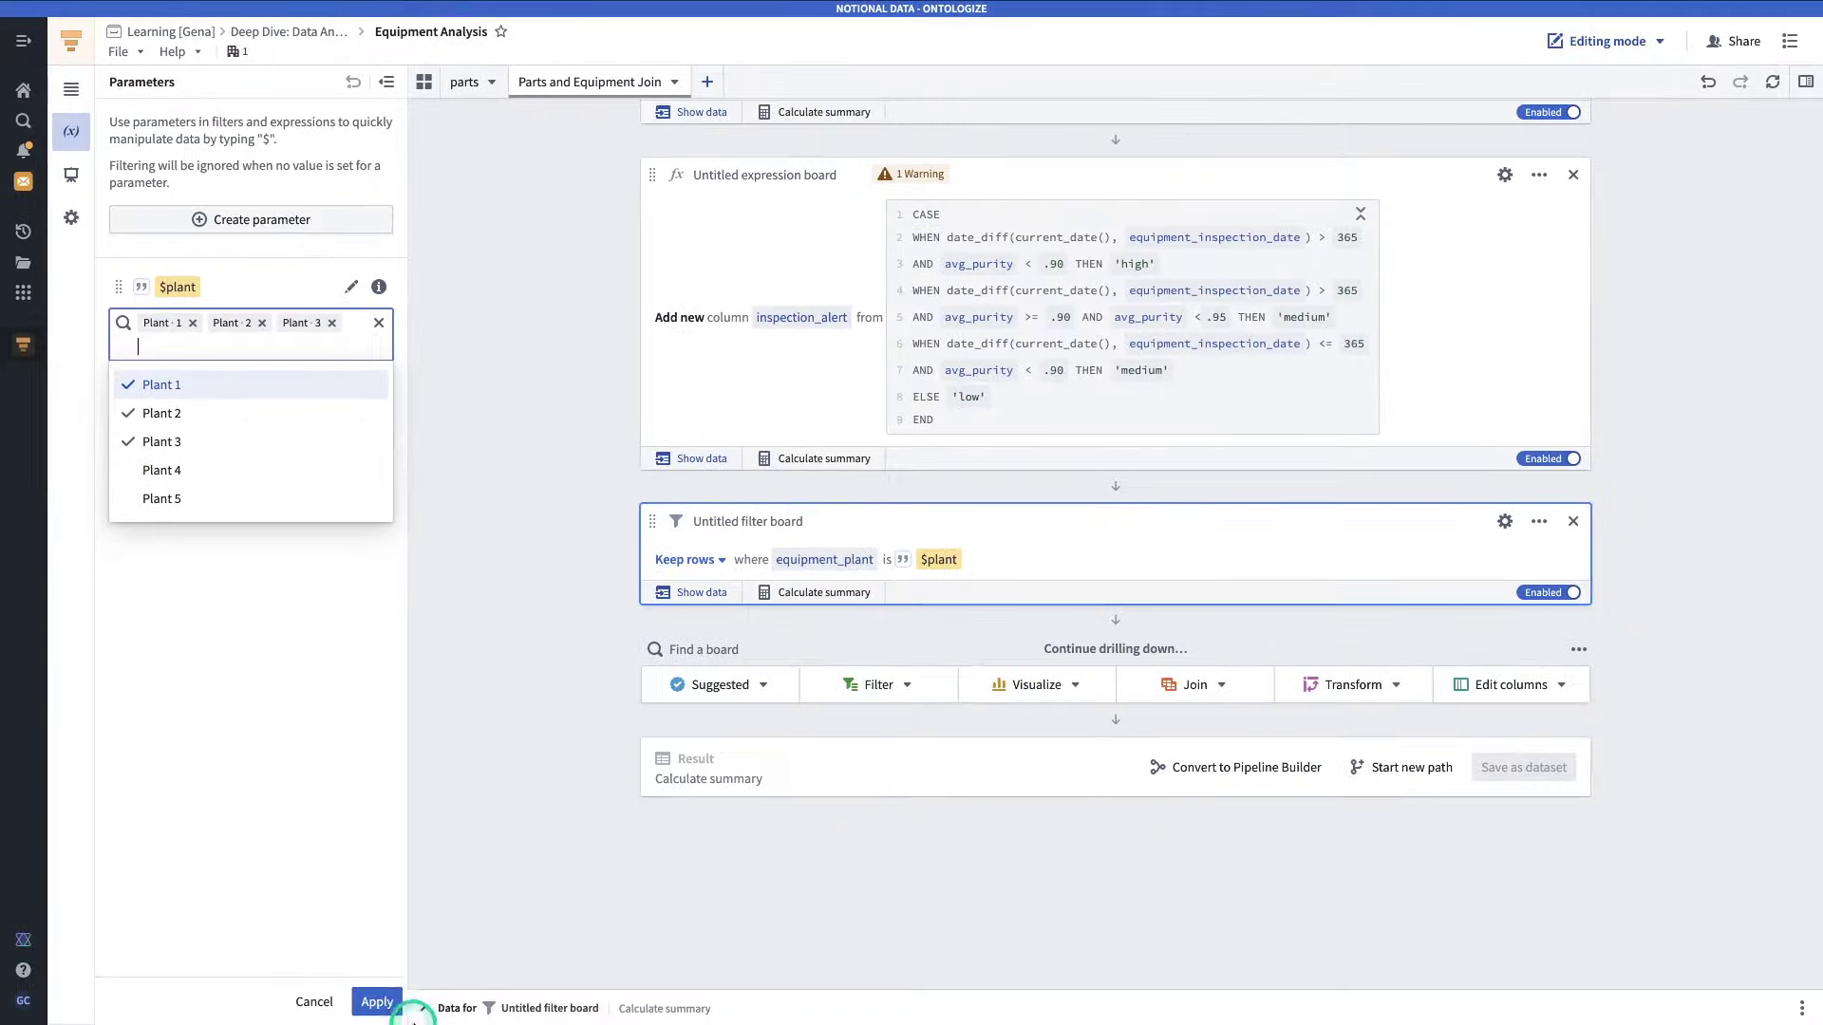
click(383, 1005)
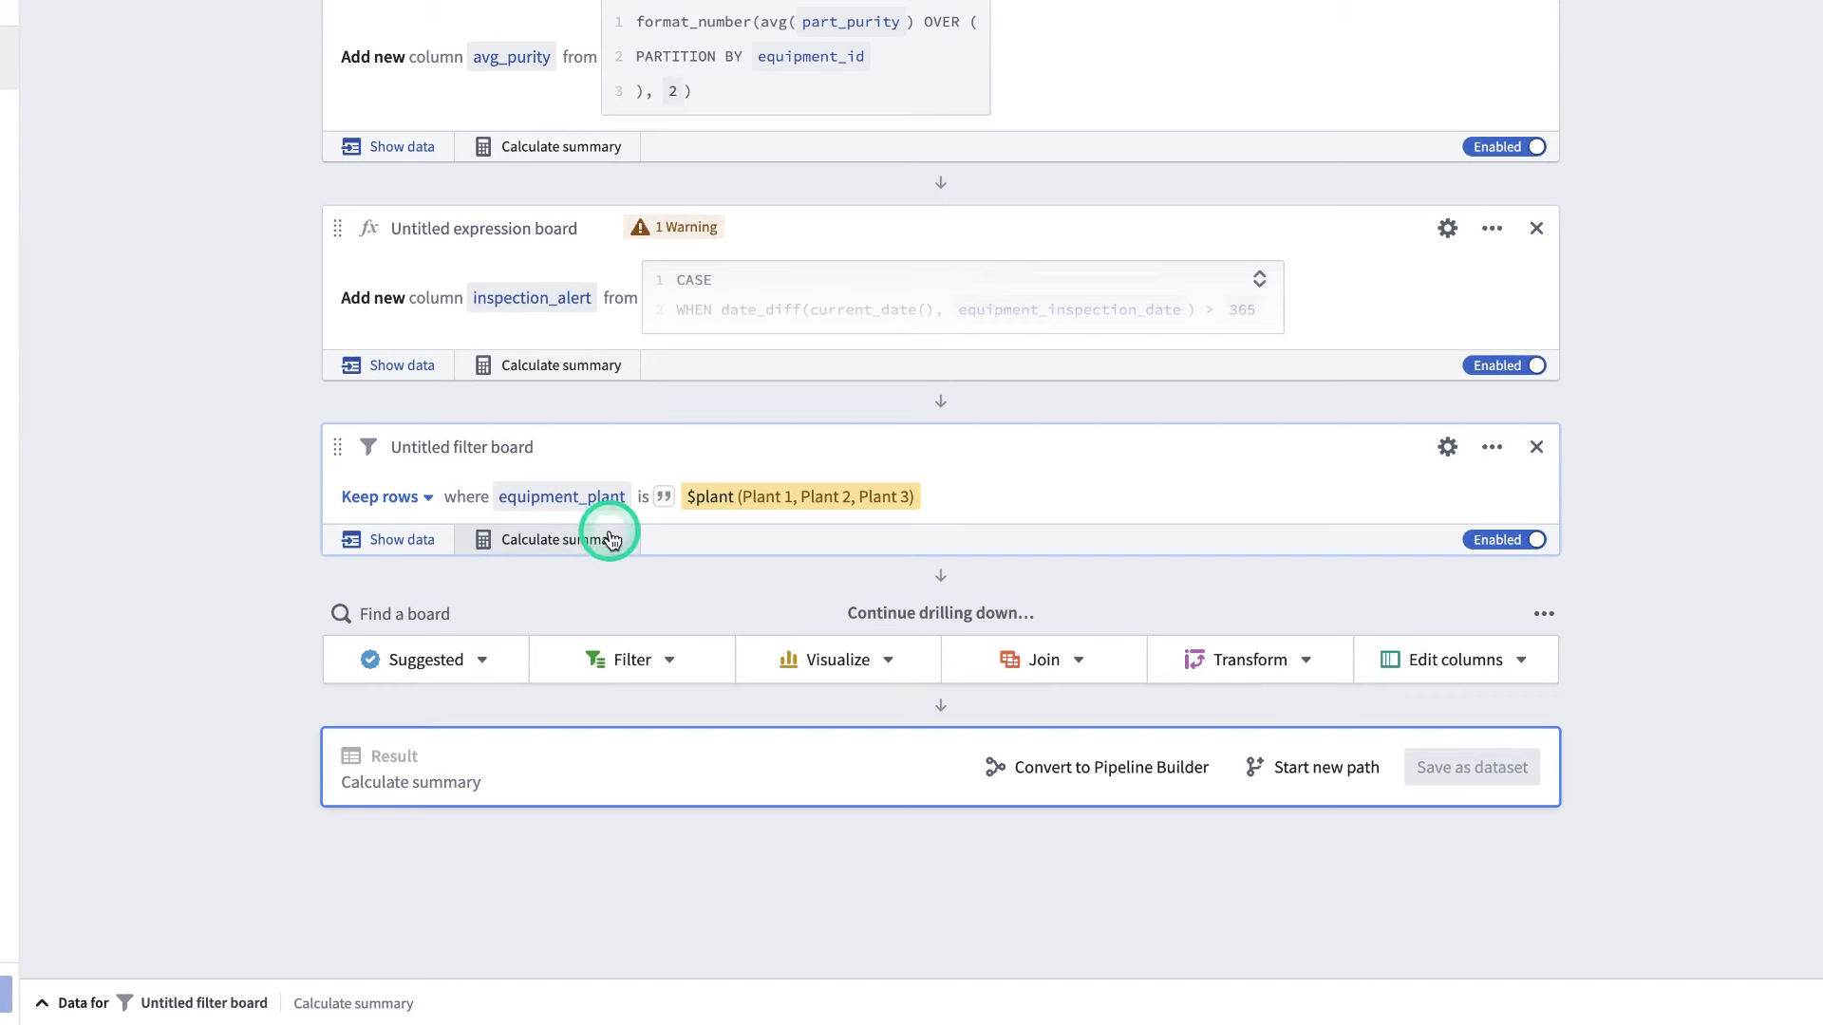
click(549, 547)
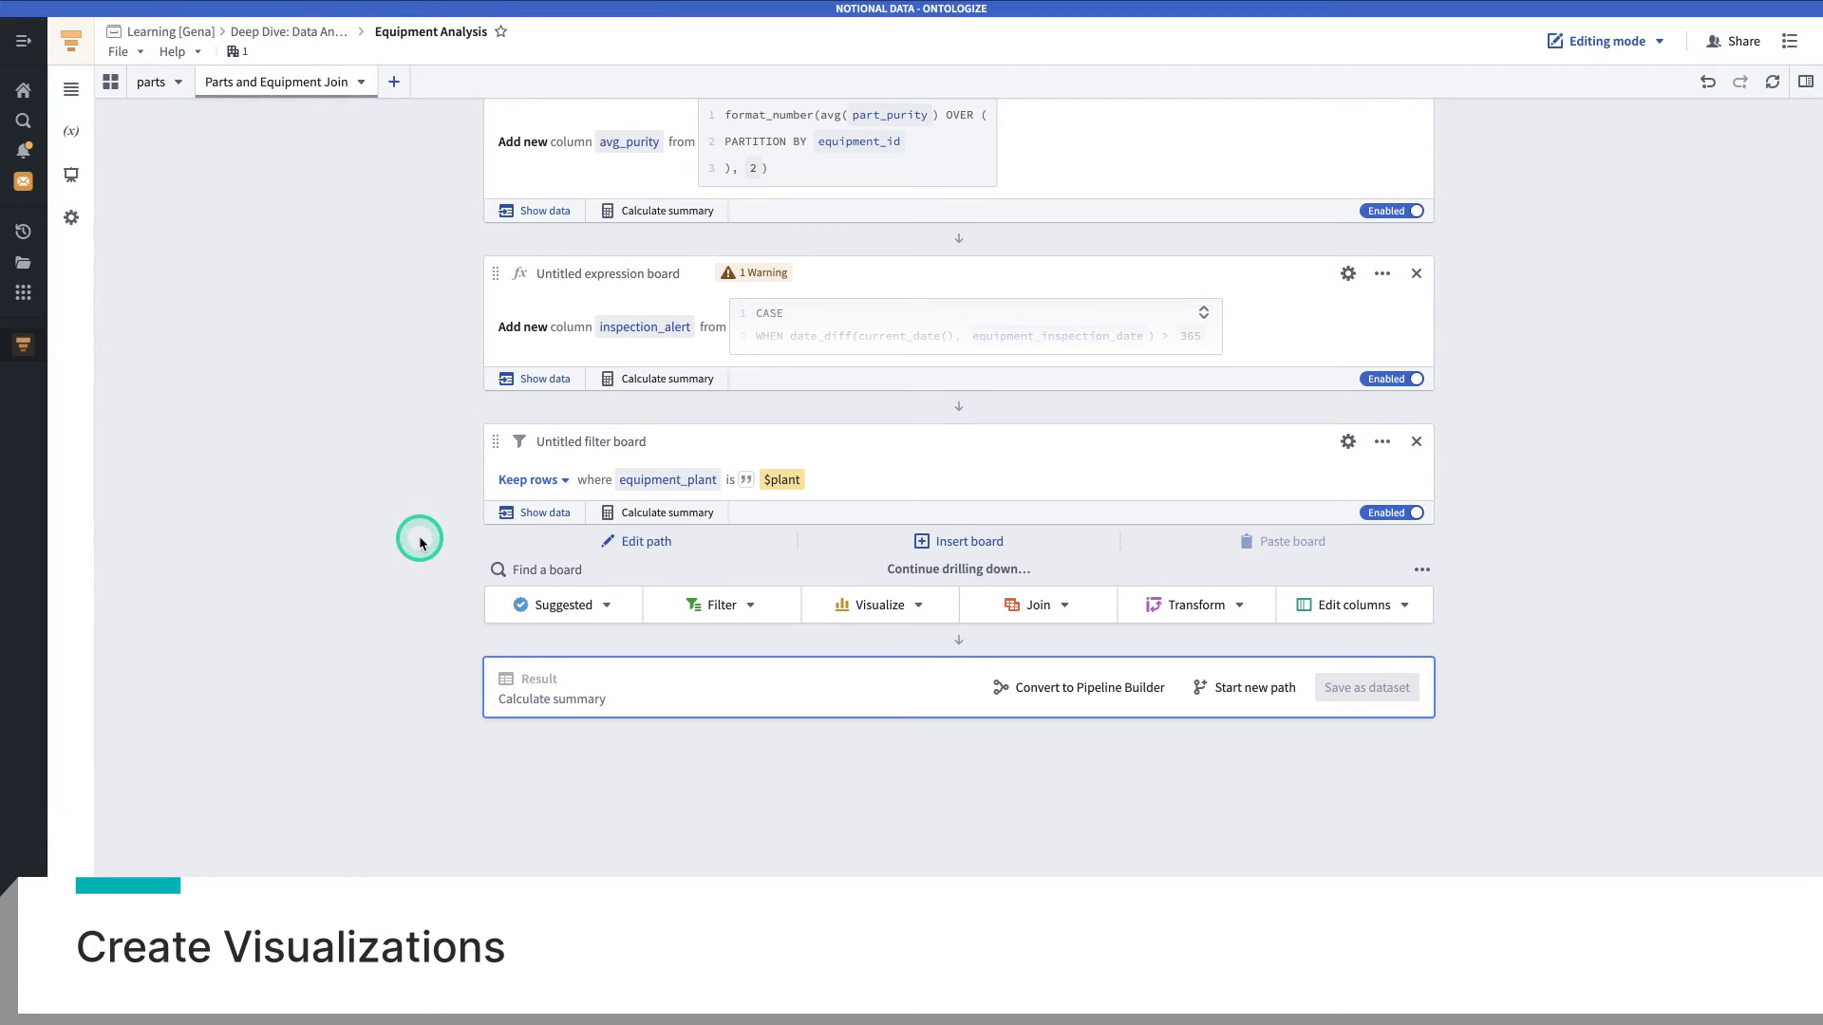
- Add a histogram counting rows by inspection_alert: high 1,331, medium 446, low 399
click(848, 602)
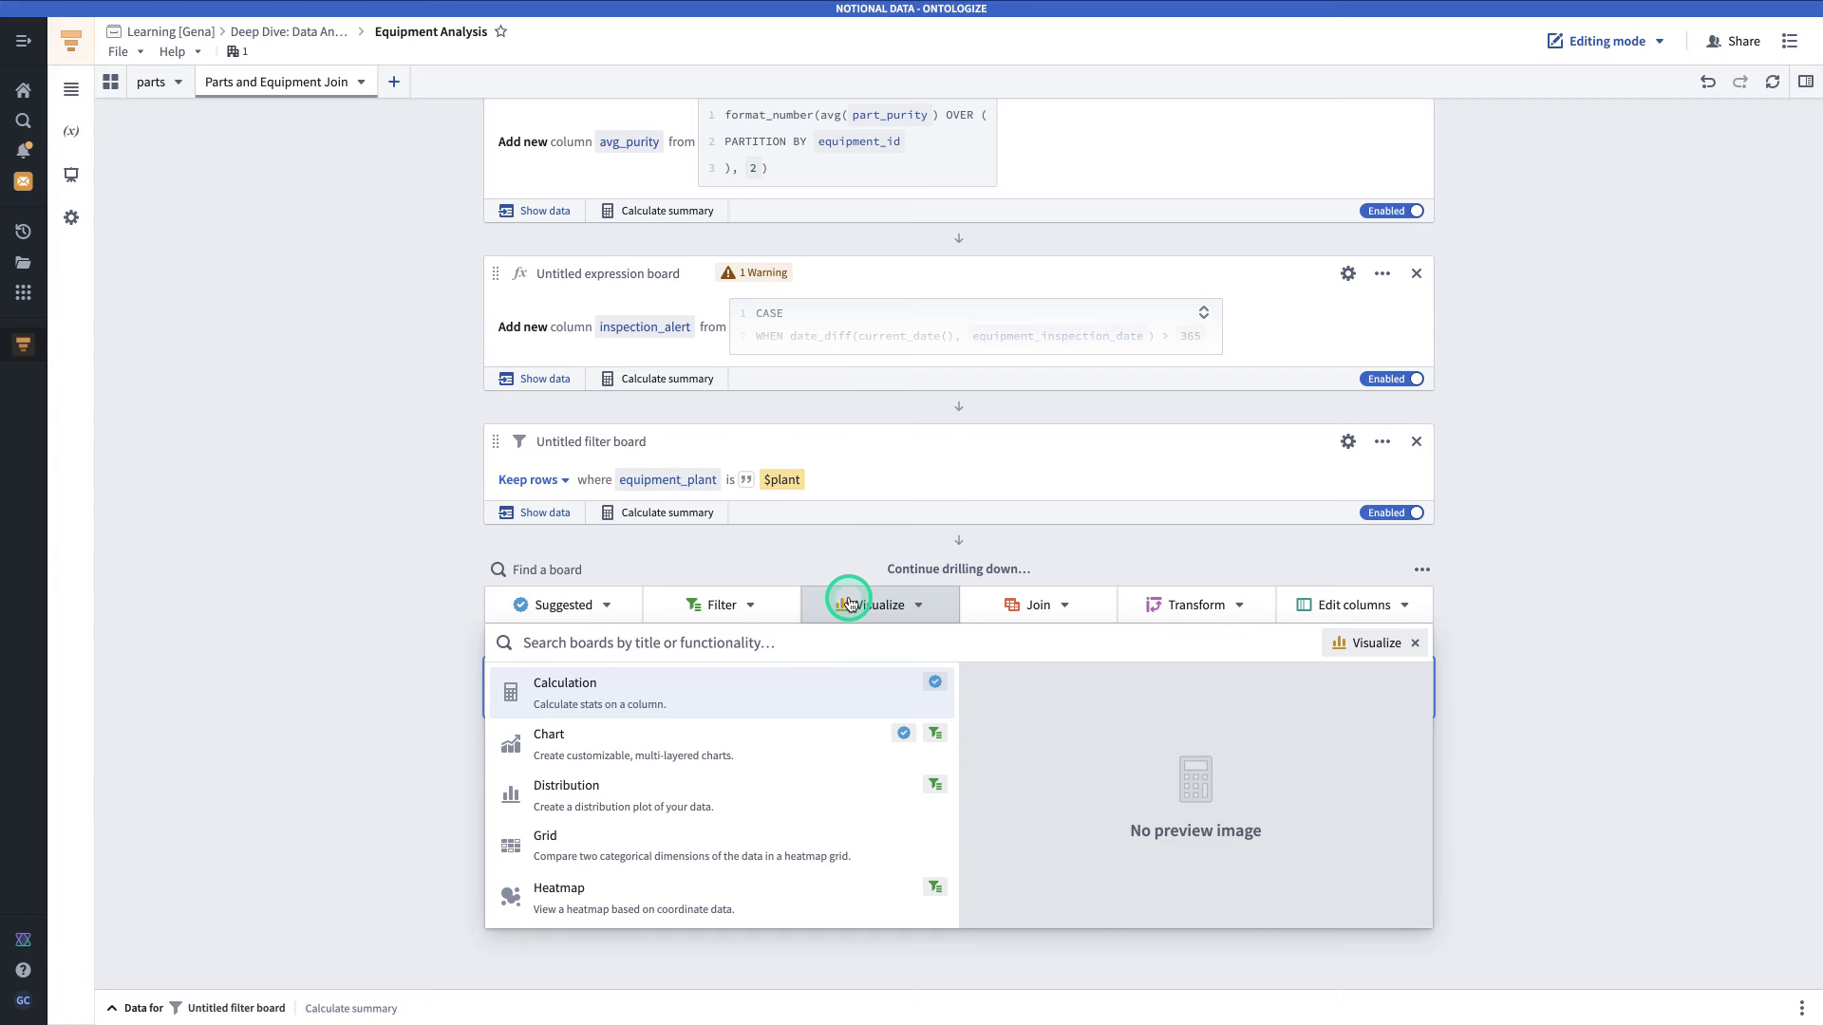
text(hist)
click(809, 682)
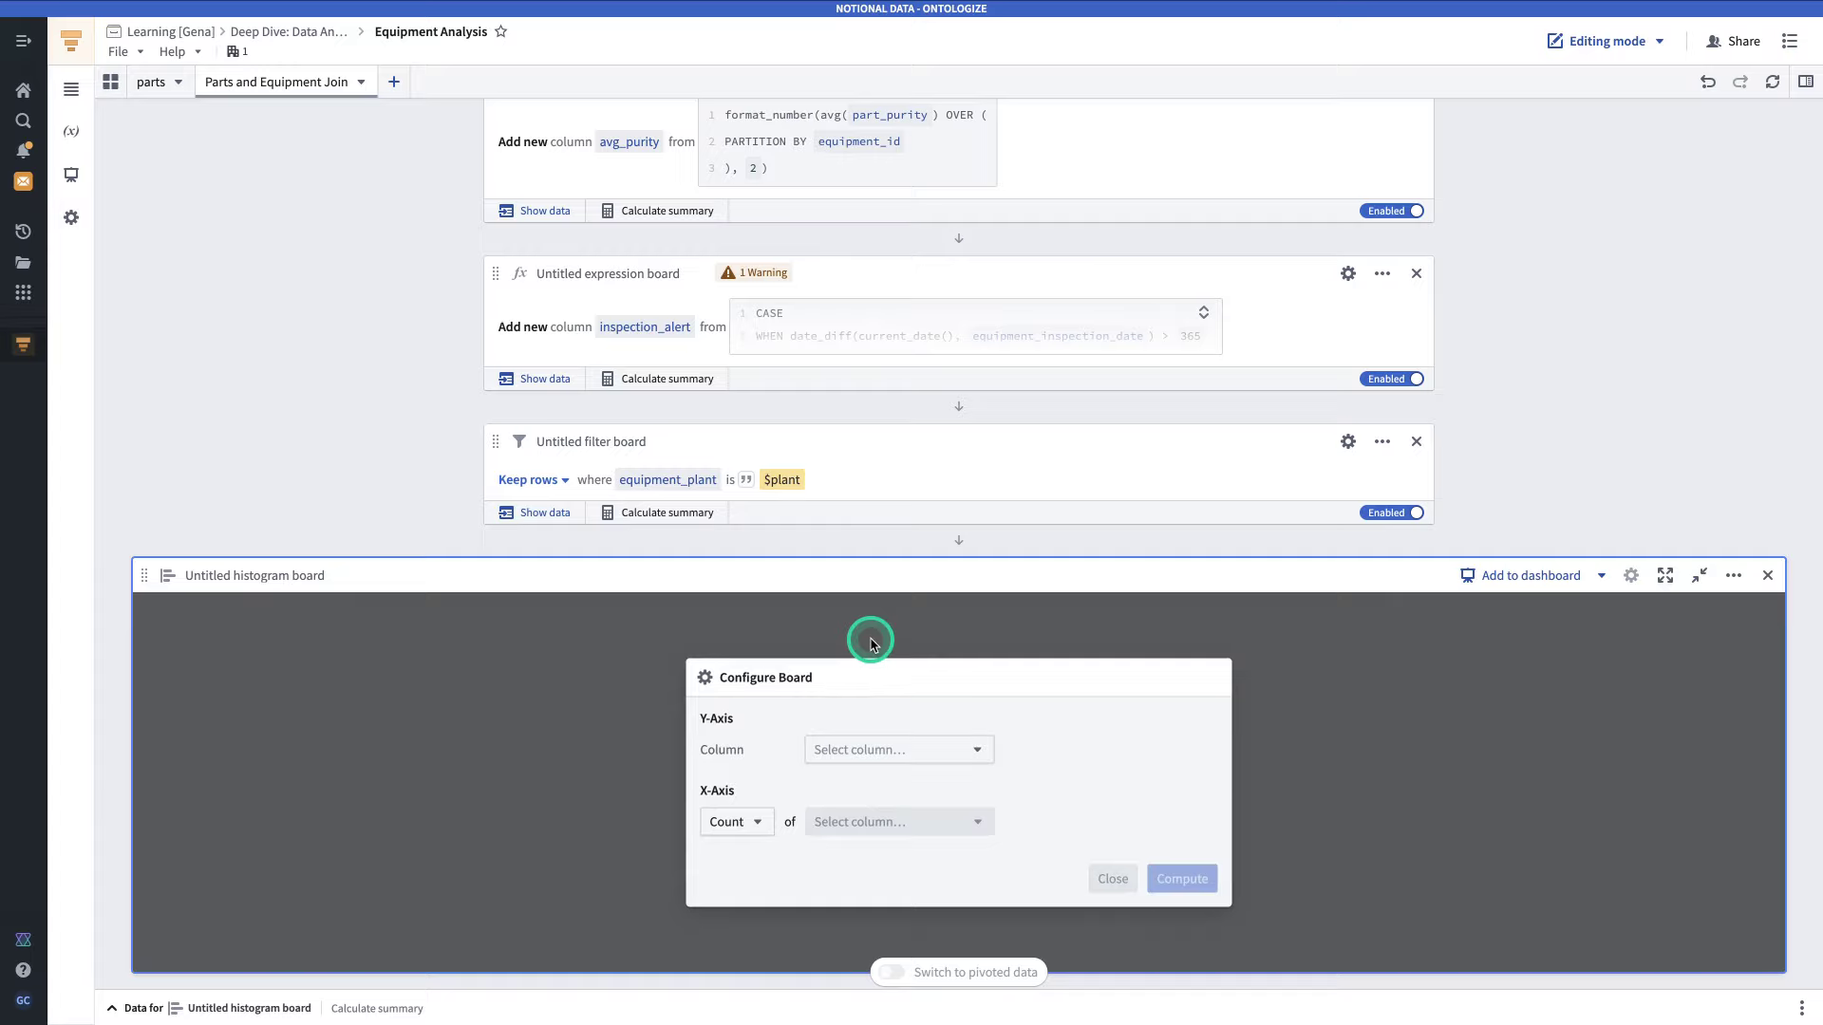
scroll(867, 635, down, 2)
click(879, 615)
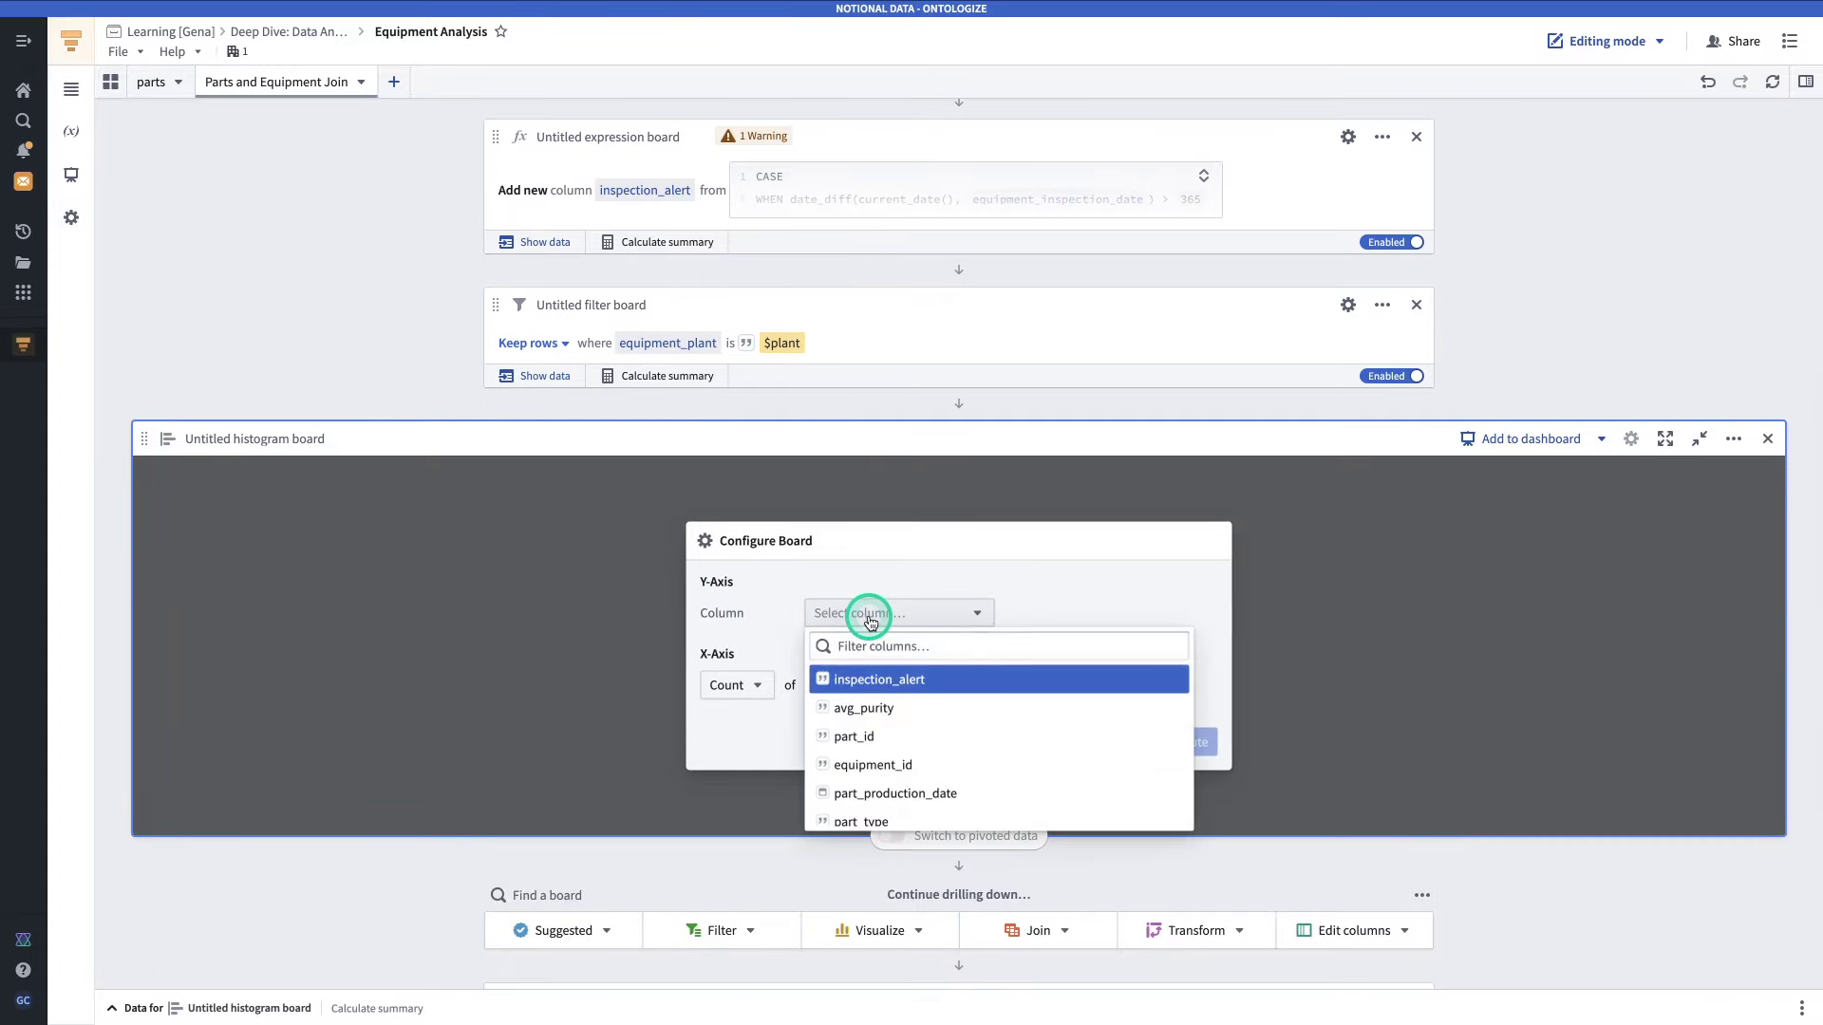
click(867, 680)
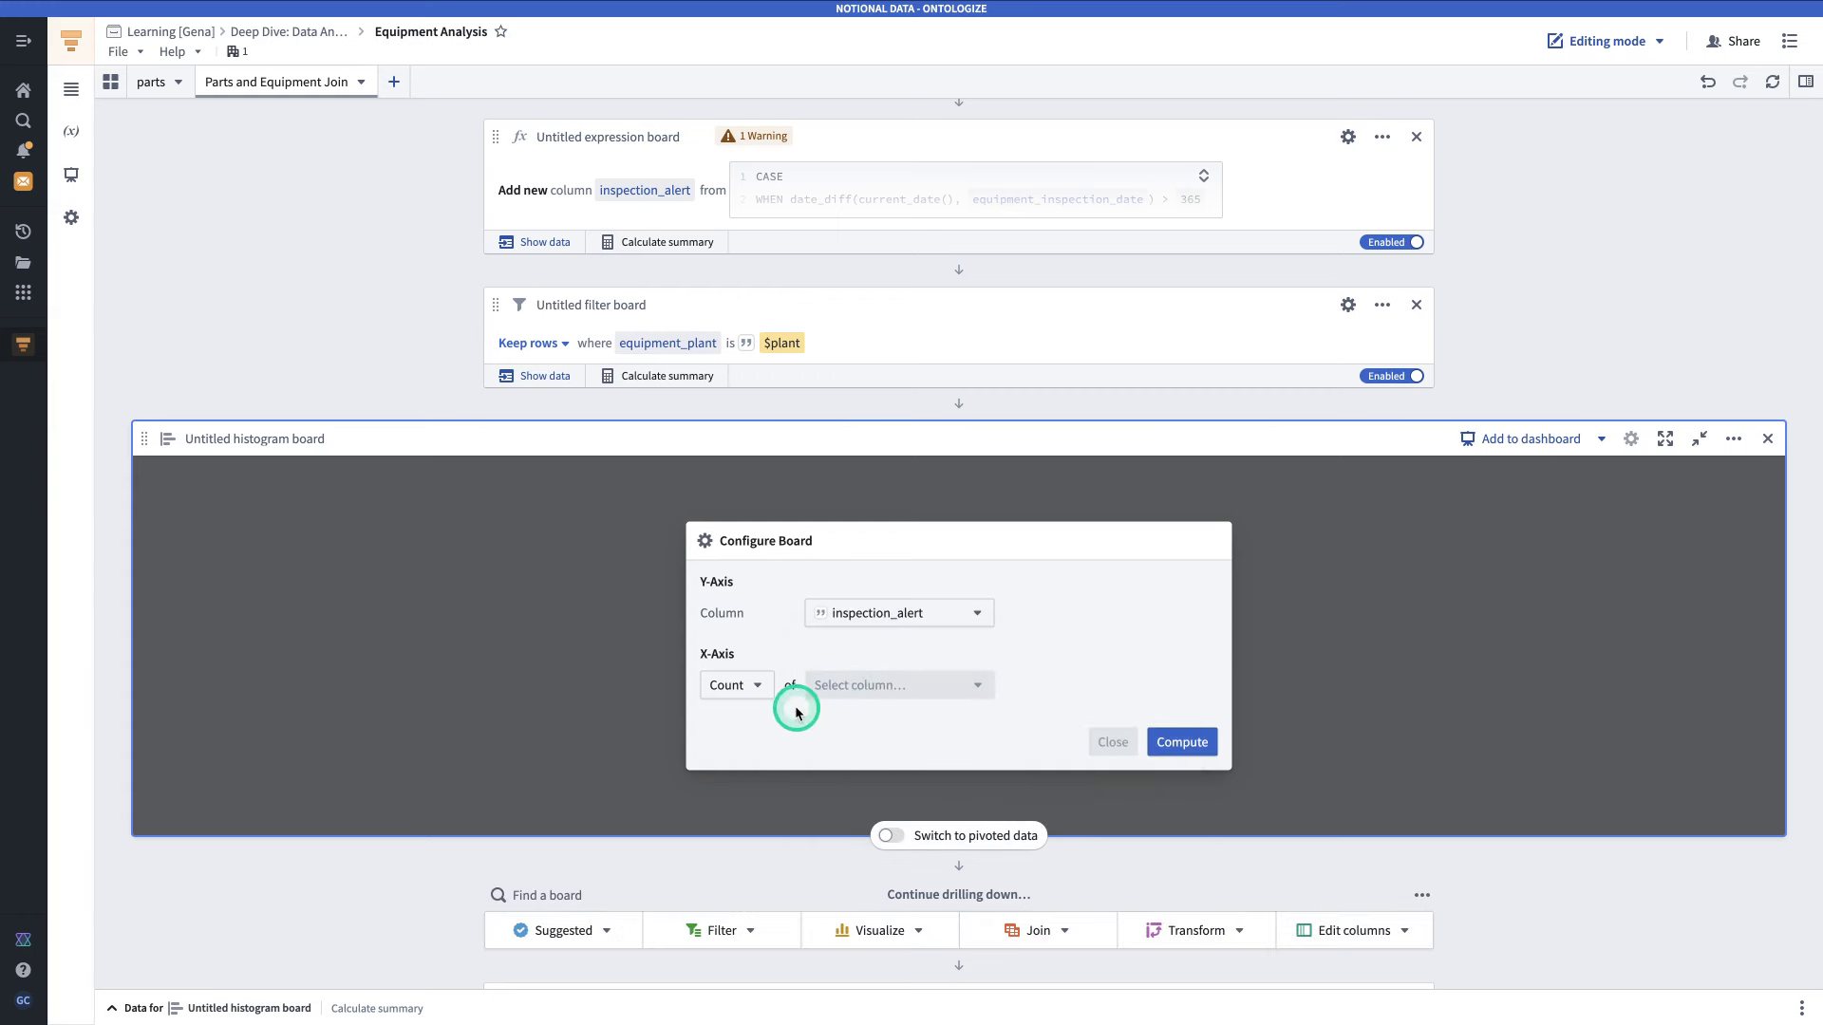
click(750, 688)
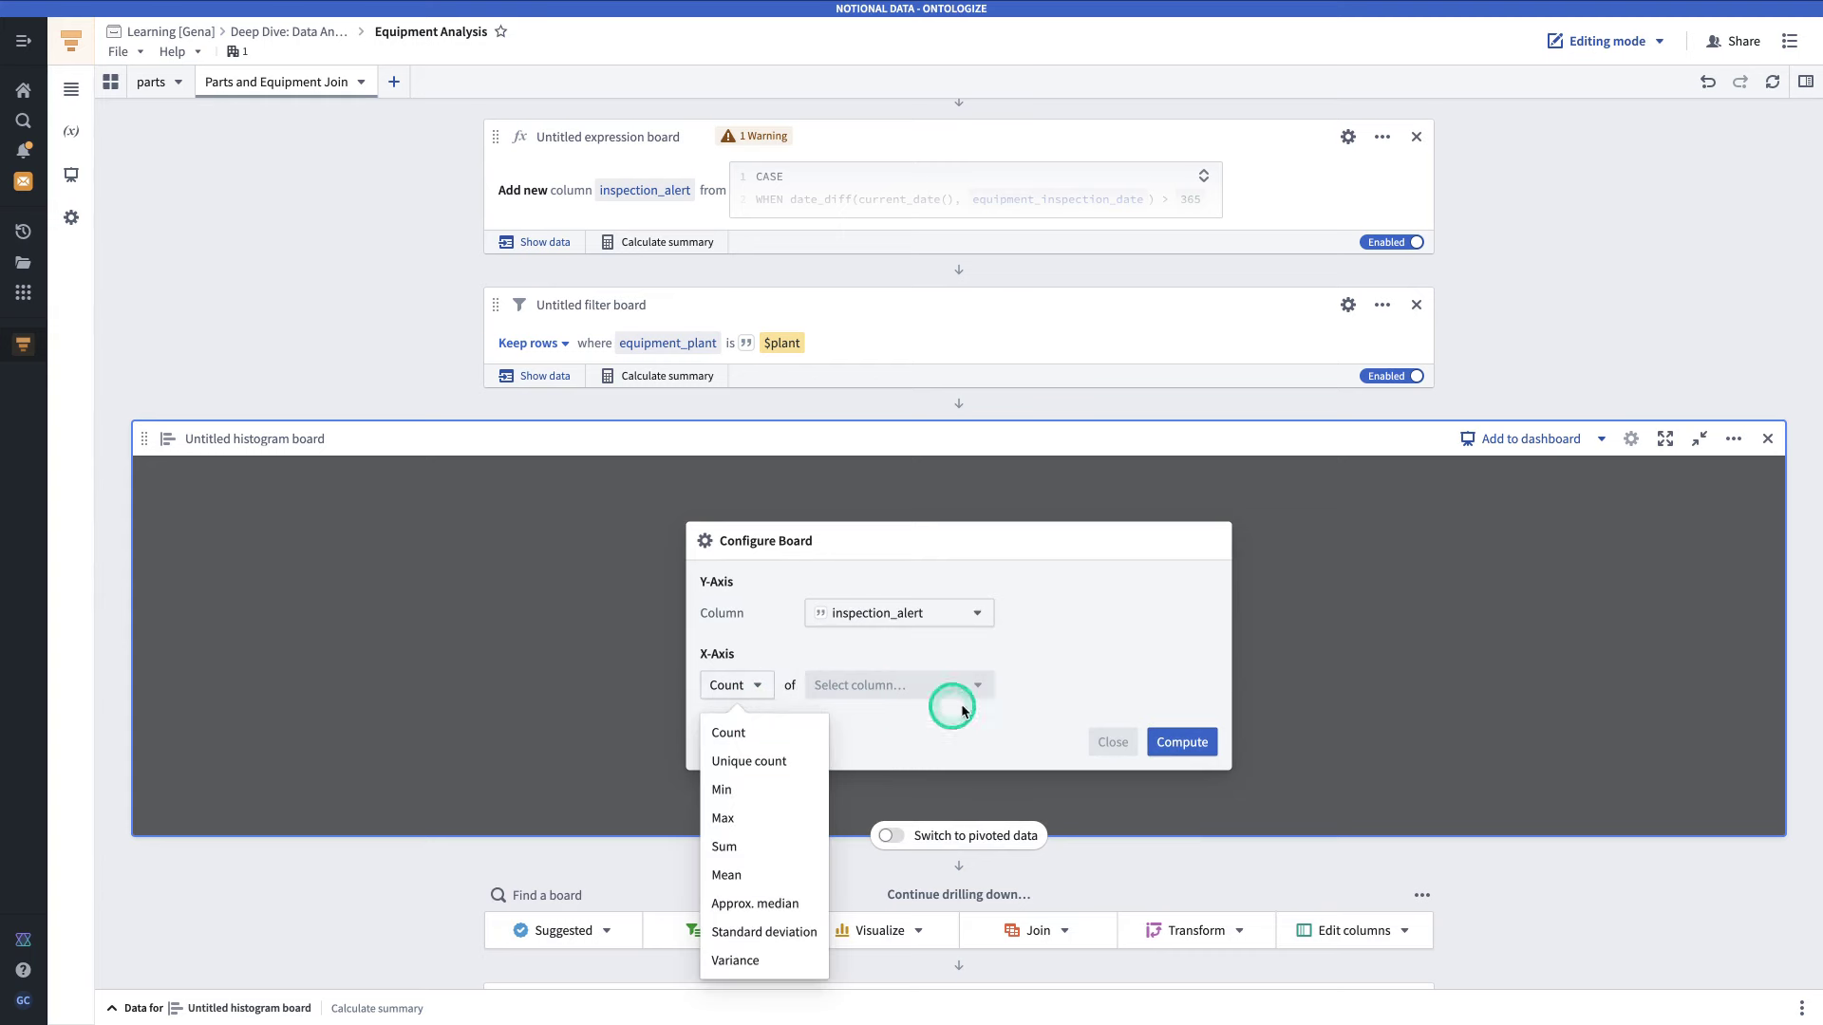
click(1049, 701)
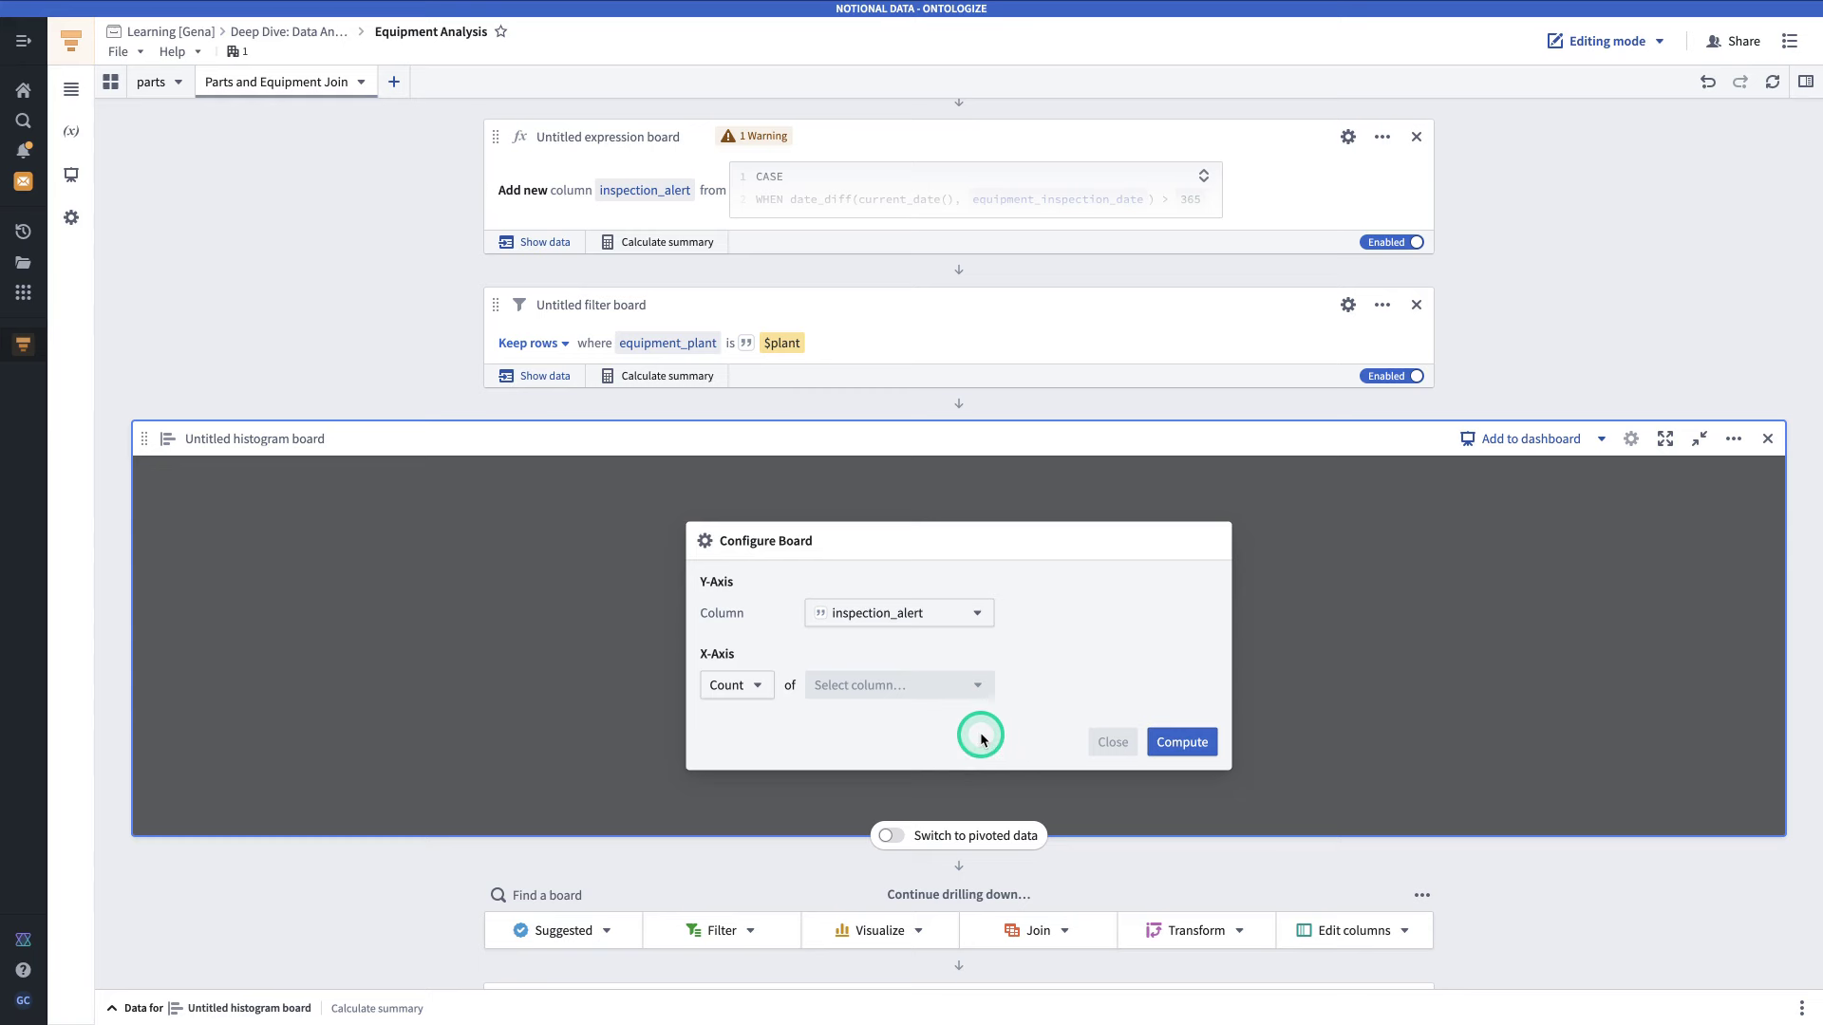
click(1183, 742)
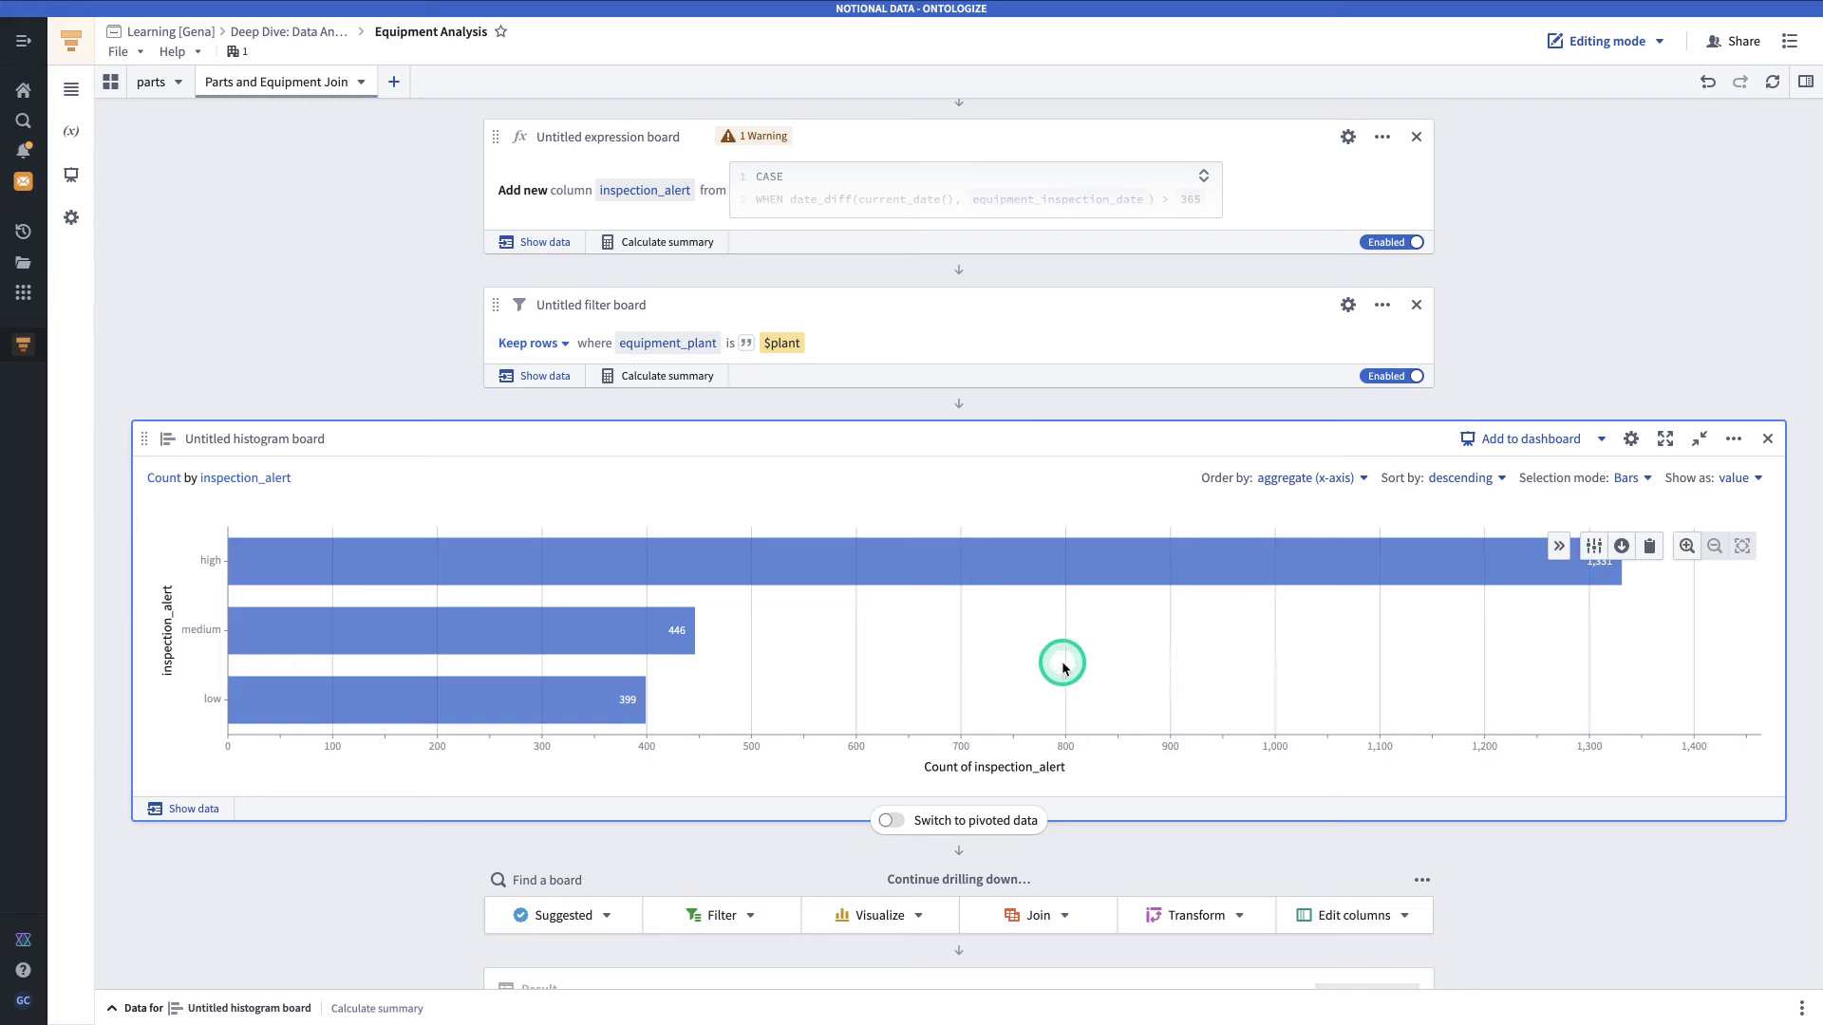
- Title the histogram's y-axis Inspection Alert and its x-axis Count
mouse_move(570, 579)
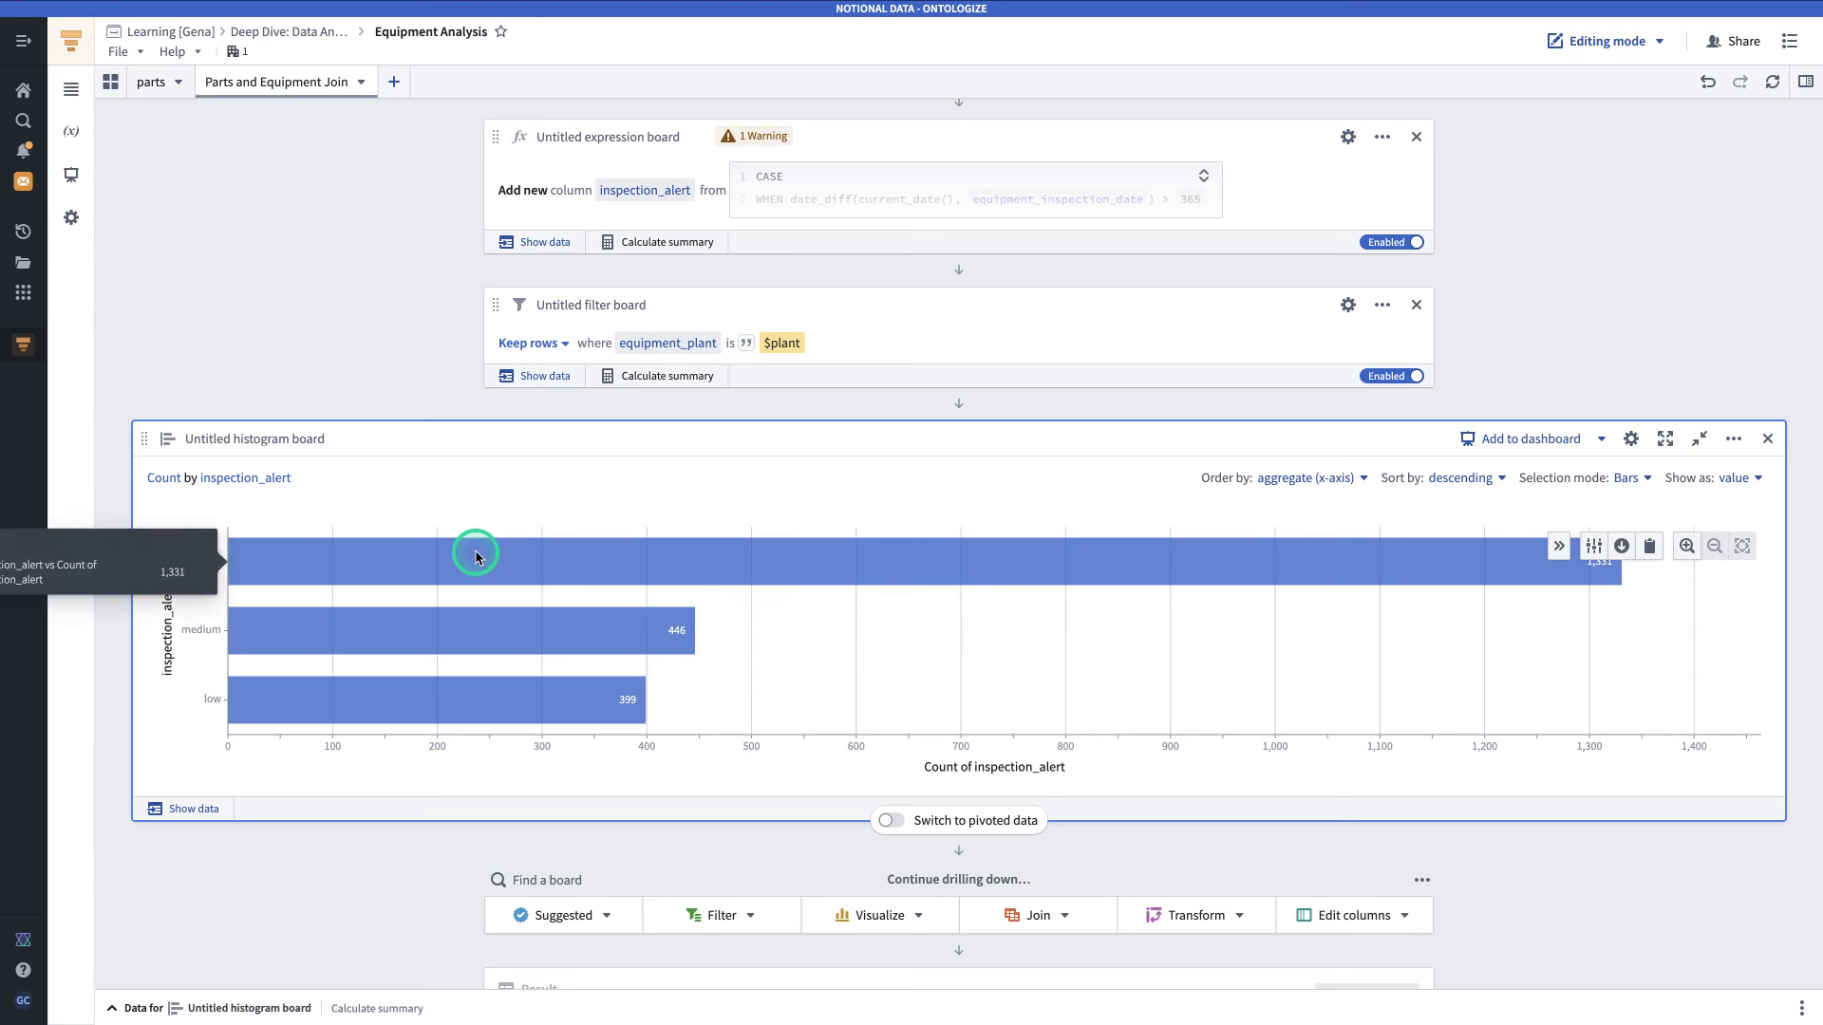
click(169, 617)
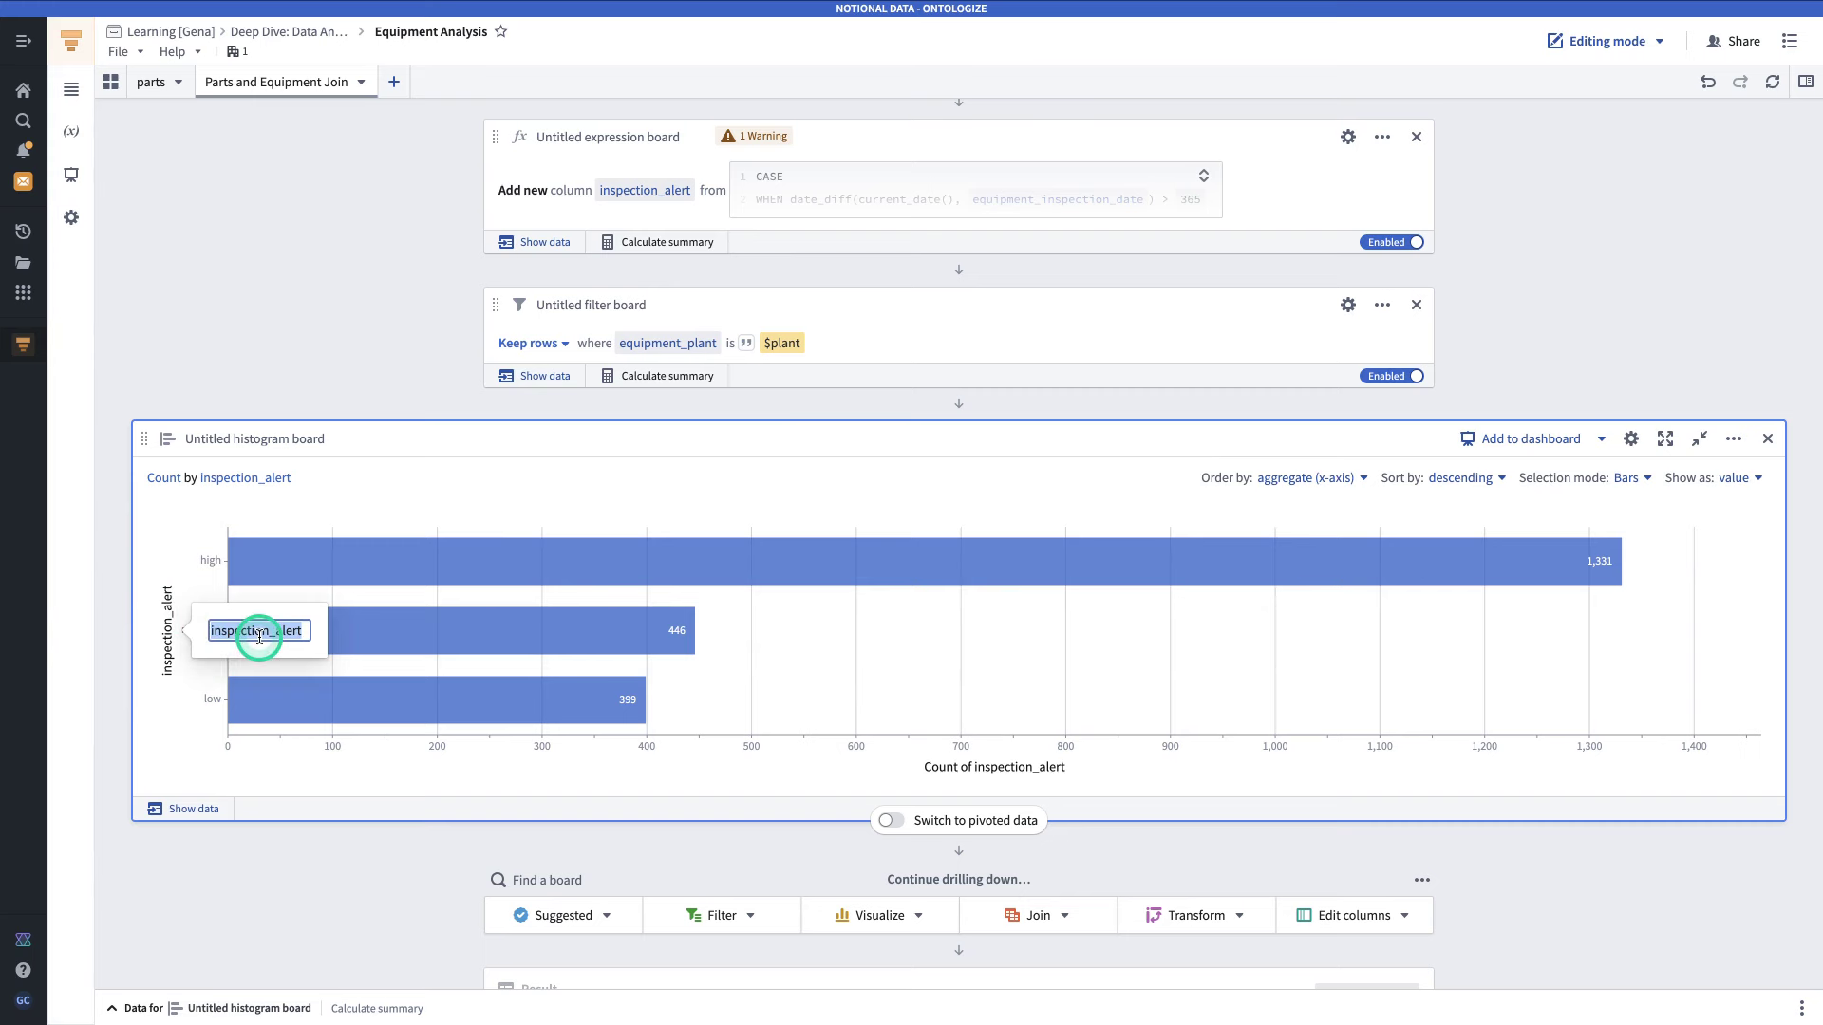
text(Inspection Alert)
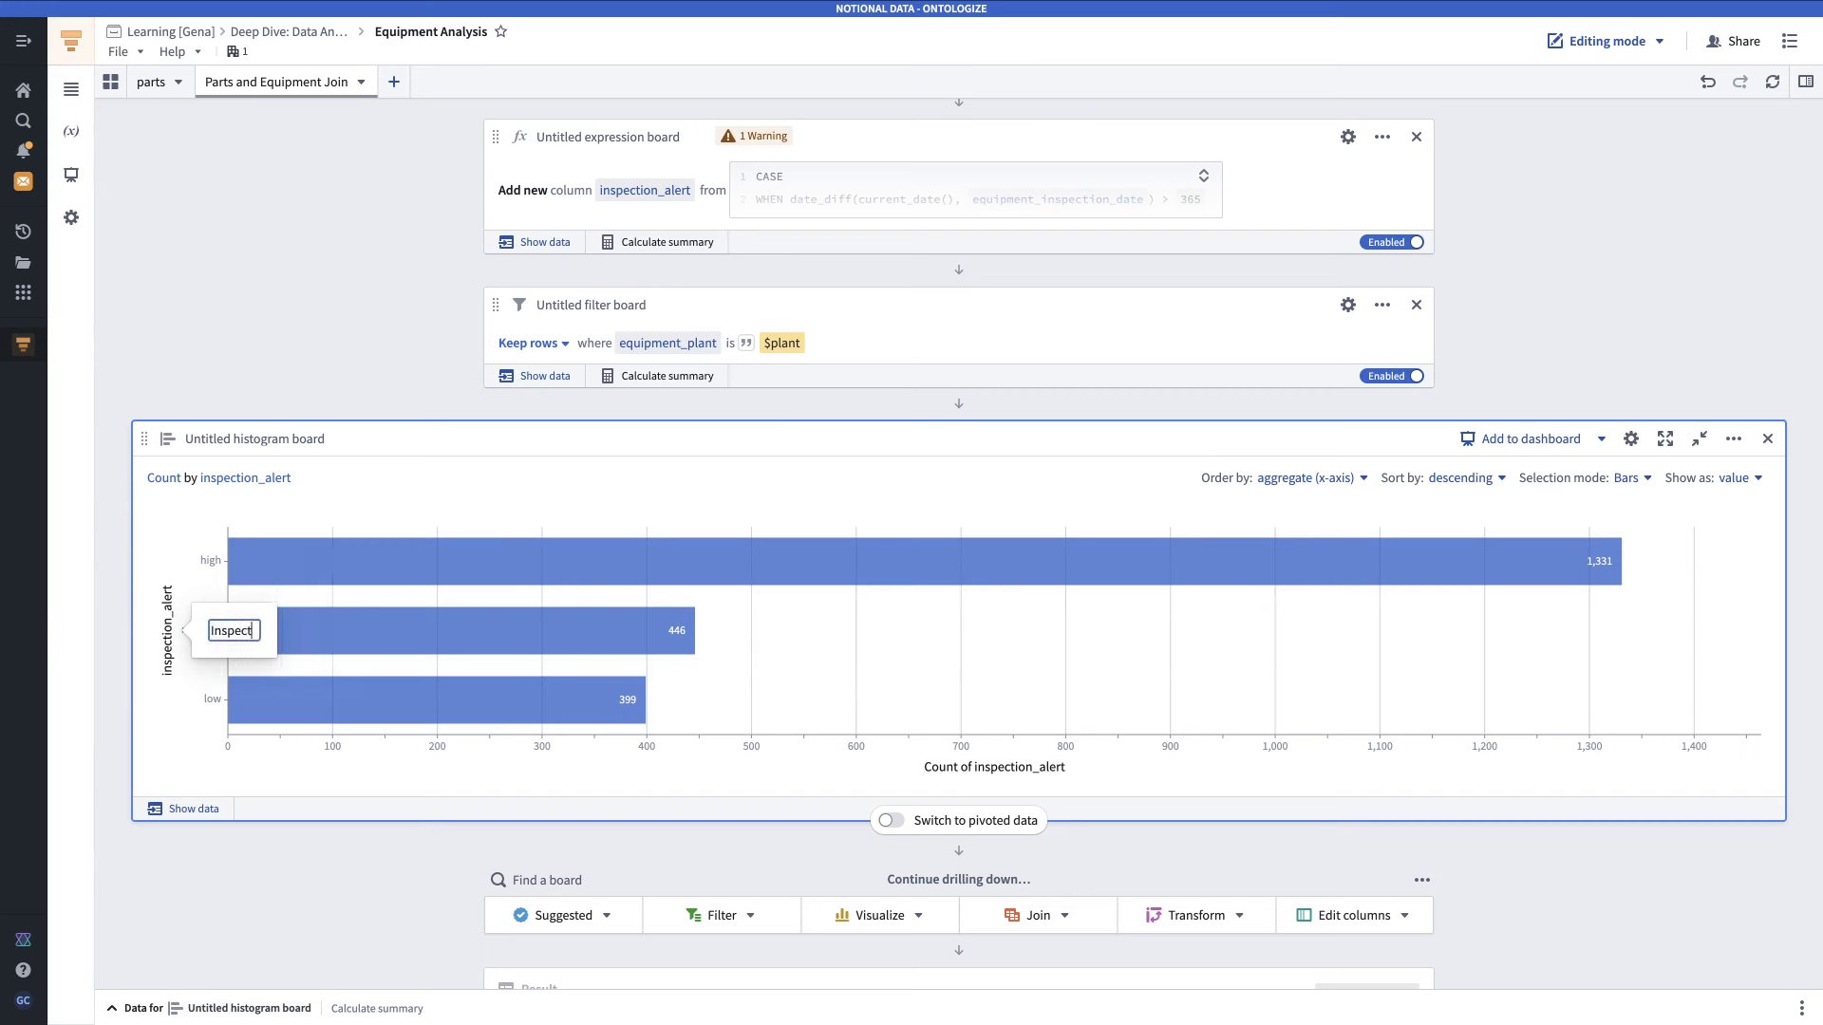
key(Return)
click(947, 766)
text(Count)
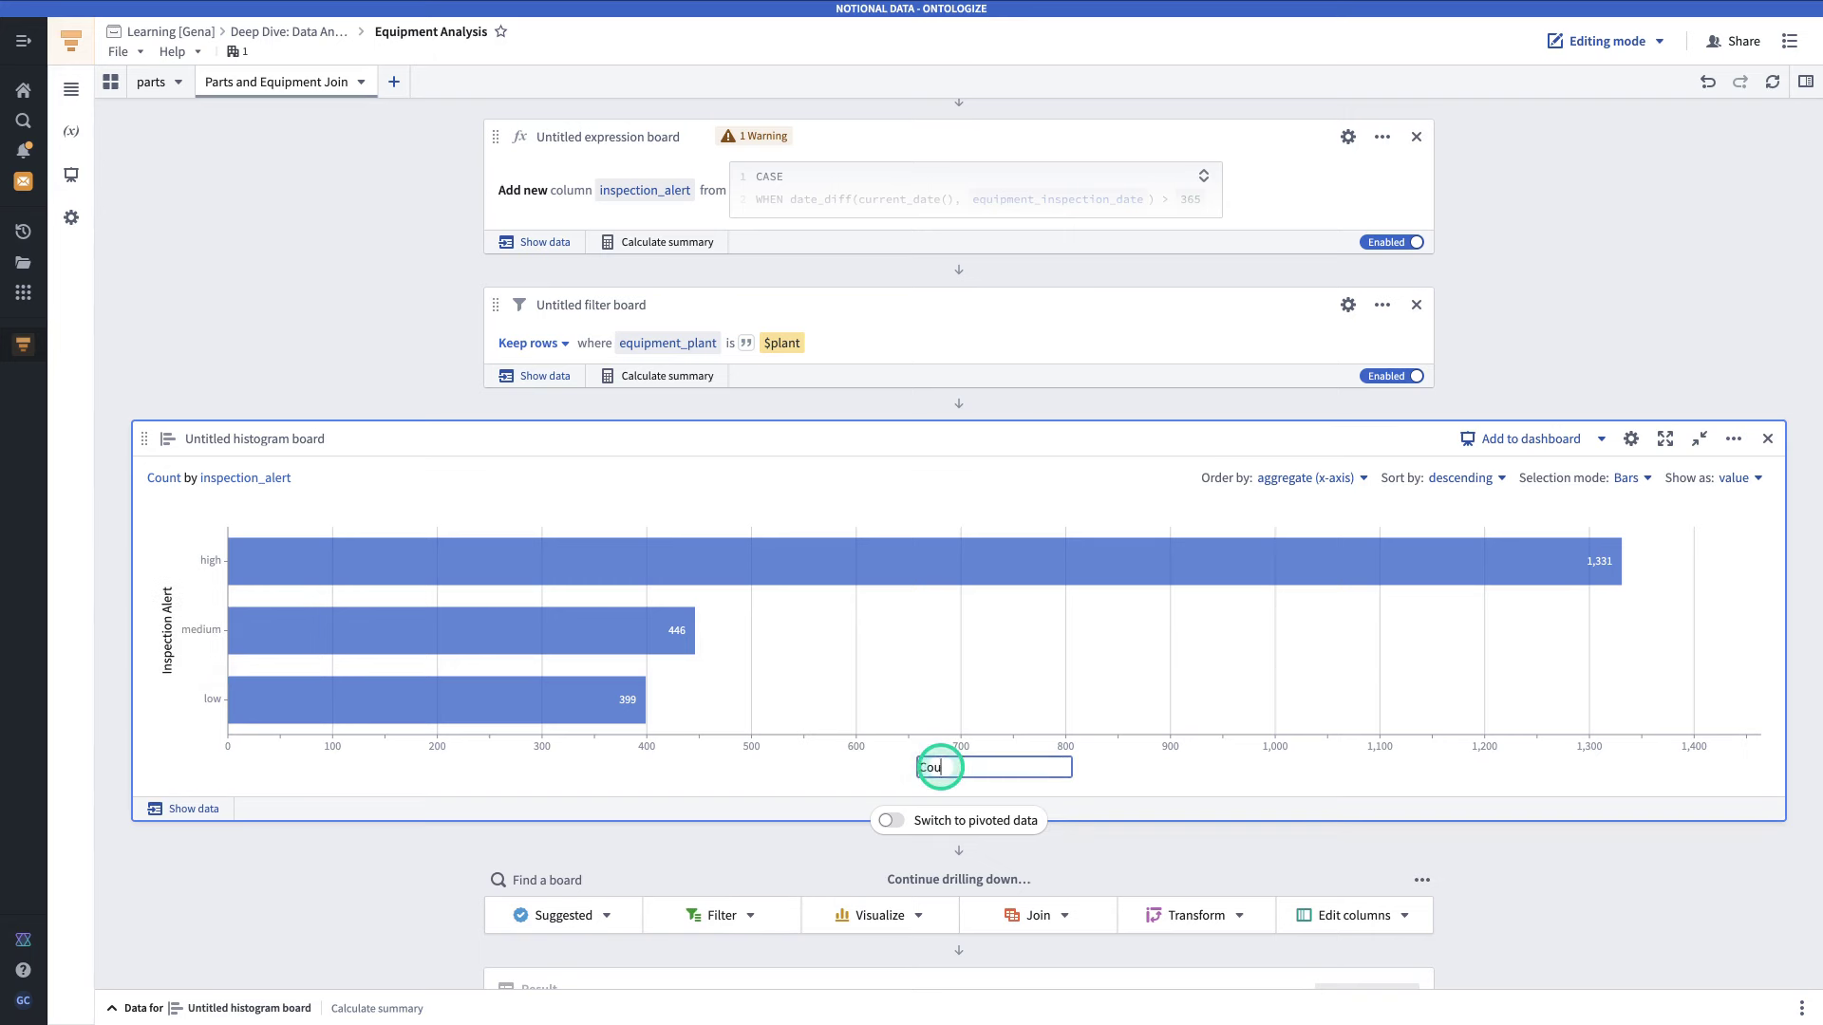
key(Return)
- Keep only rows with the high inspection alert level
scroll(943, 766, down, 1)
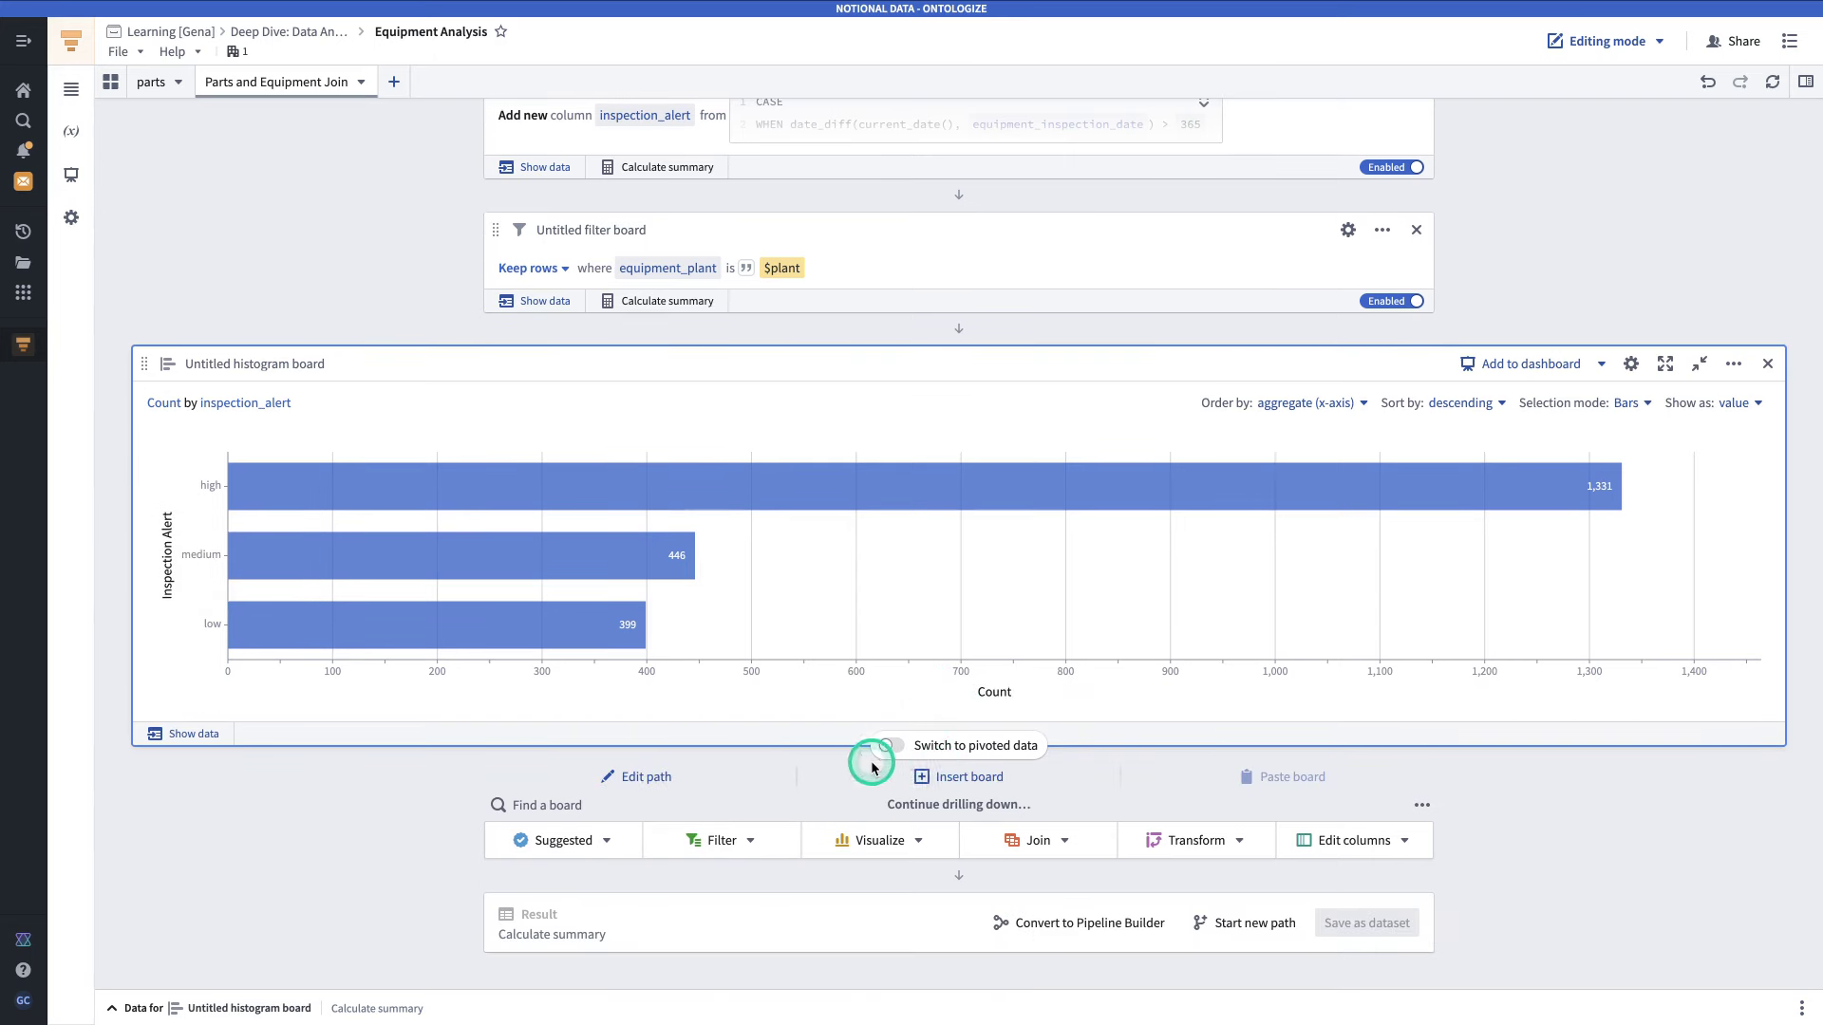
mouse_move(611, 505)
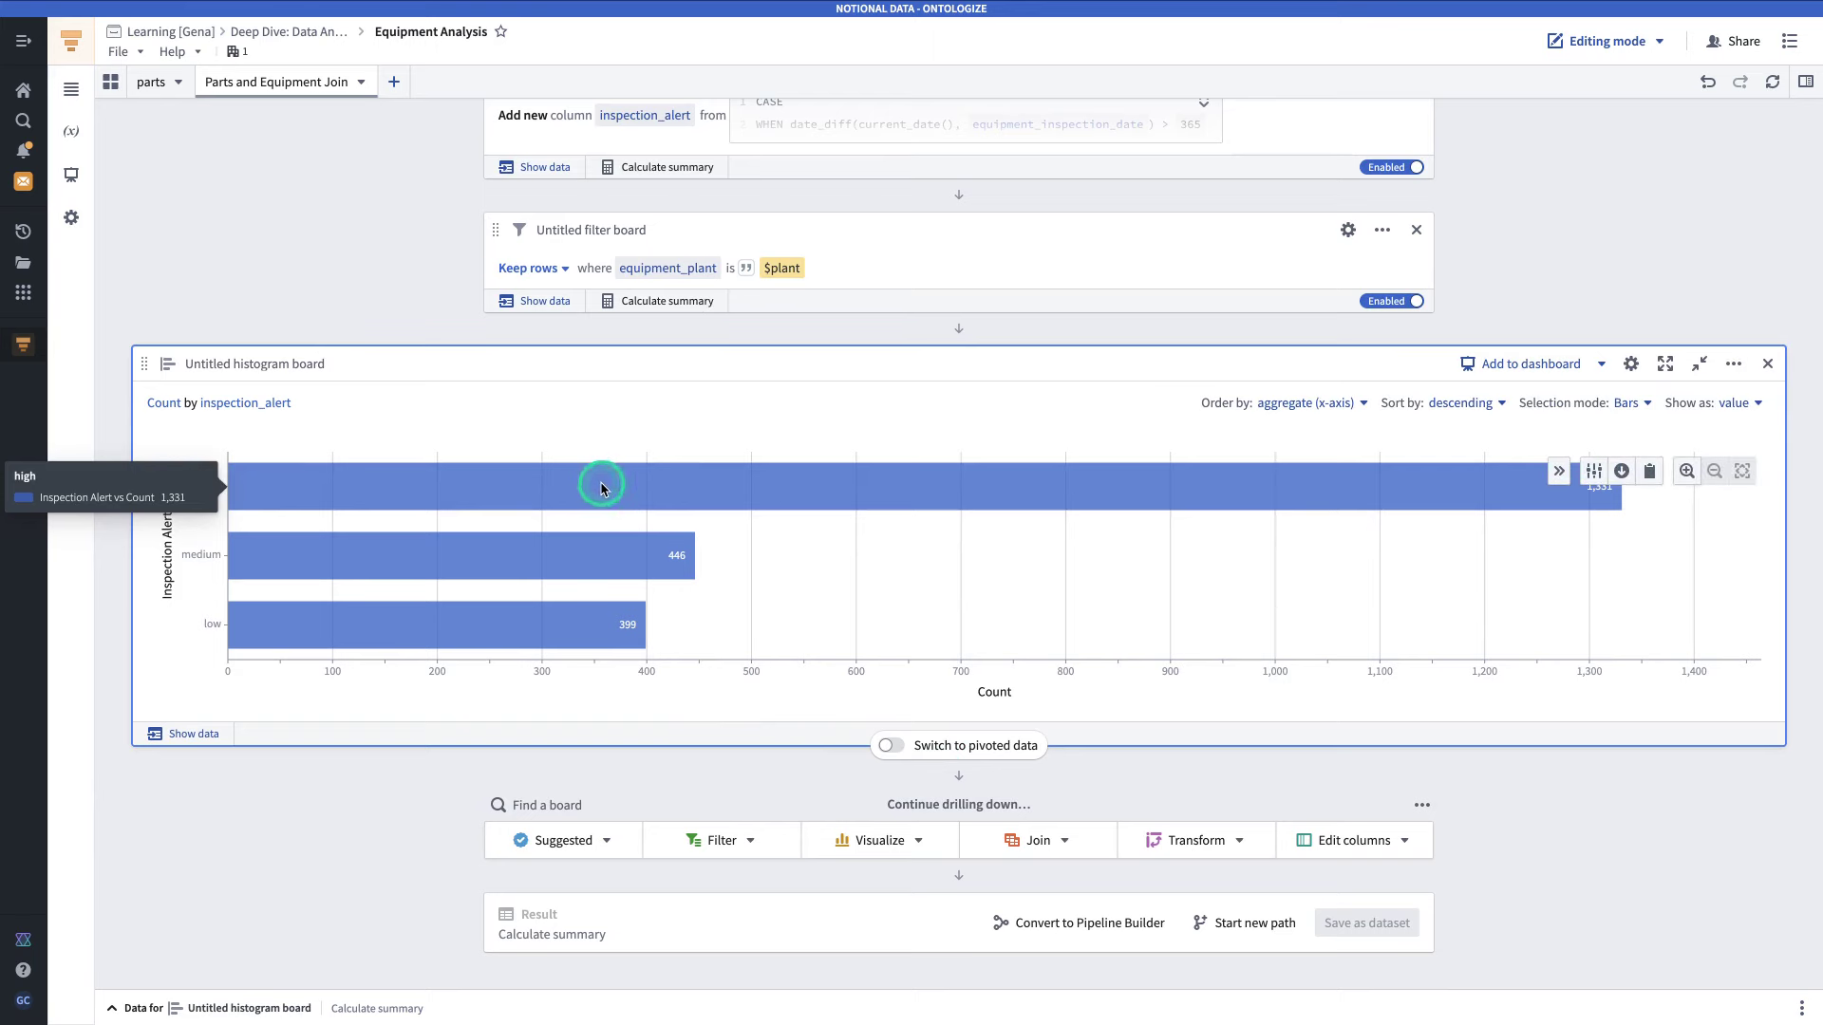
click(601, 487)
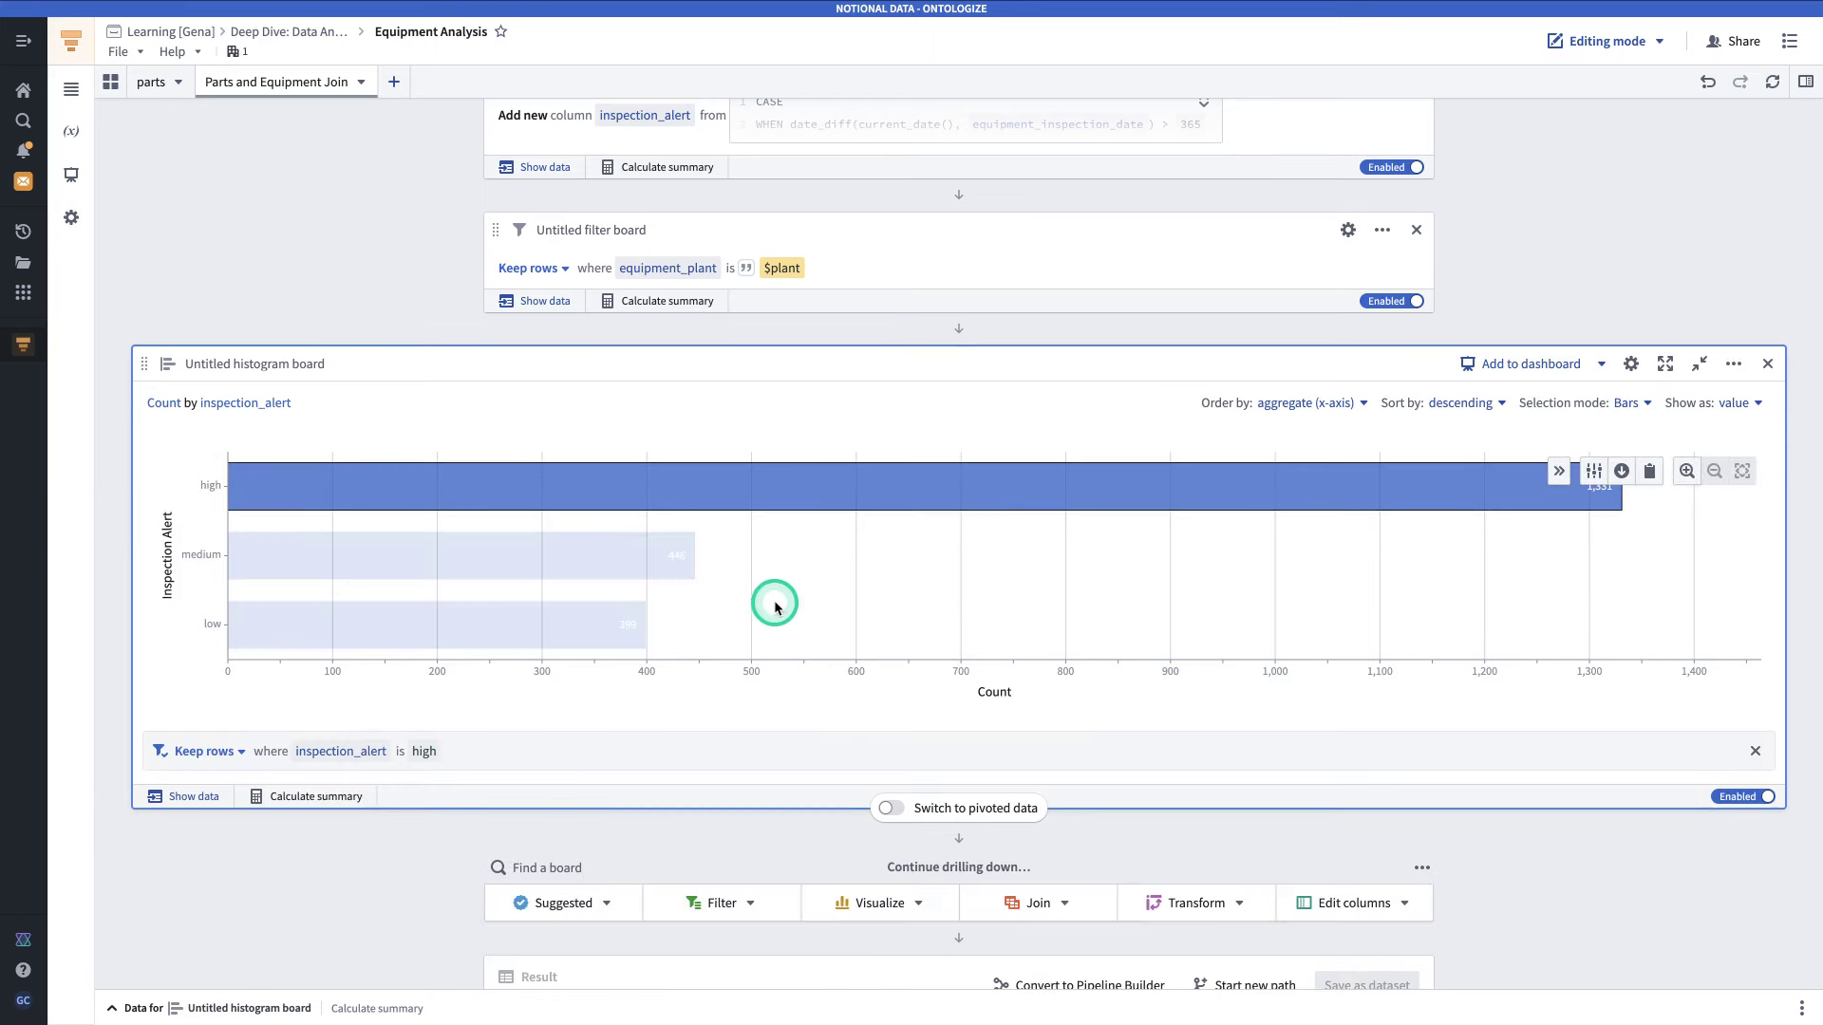
scroll(775, 608, down, 1)
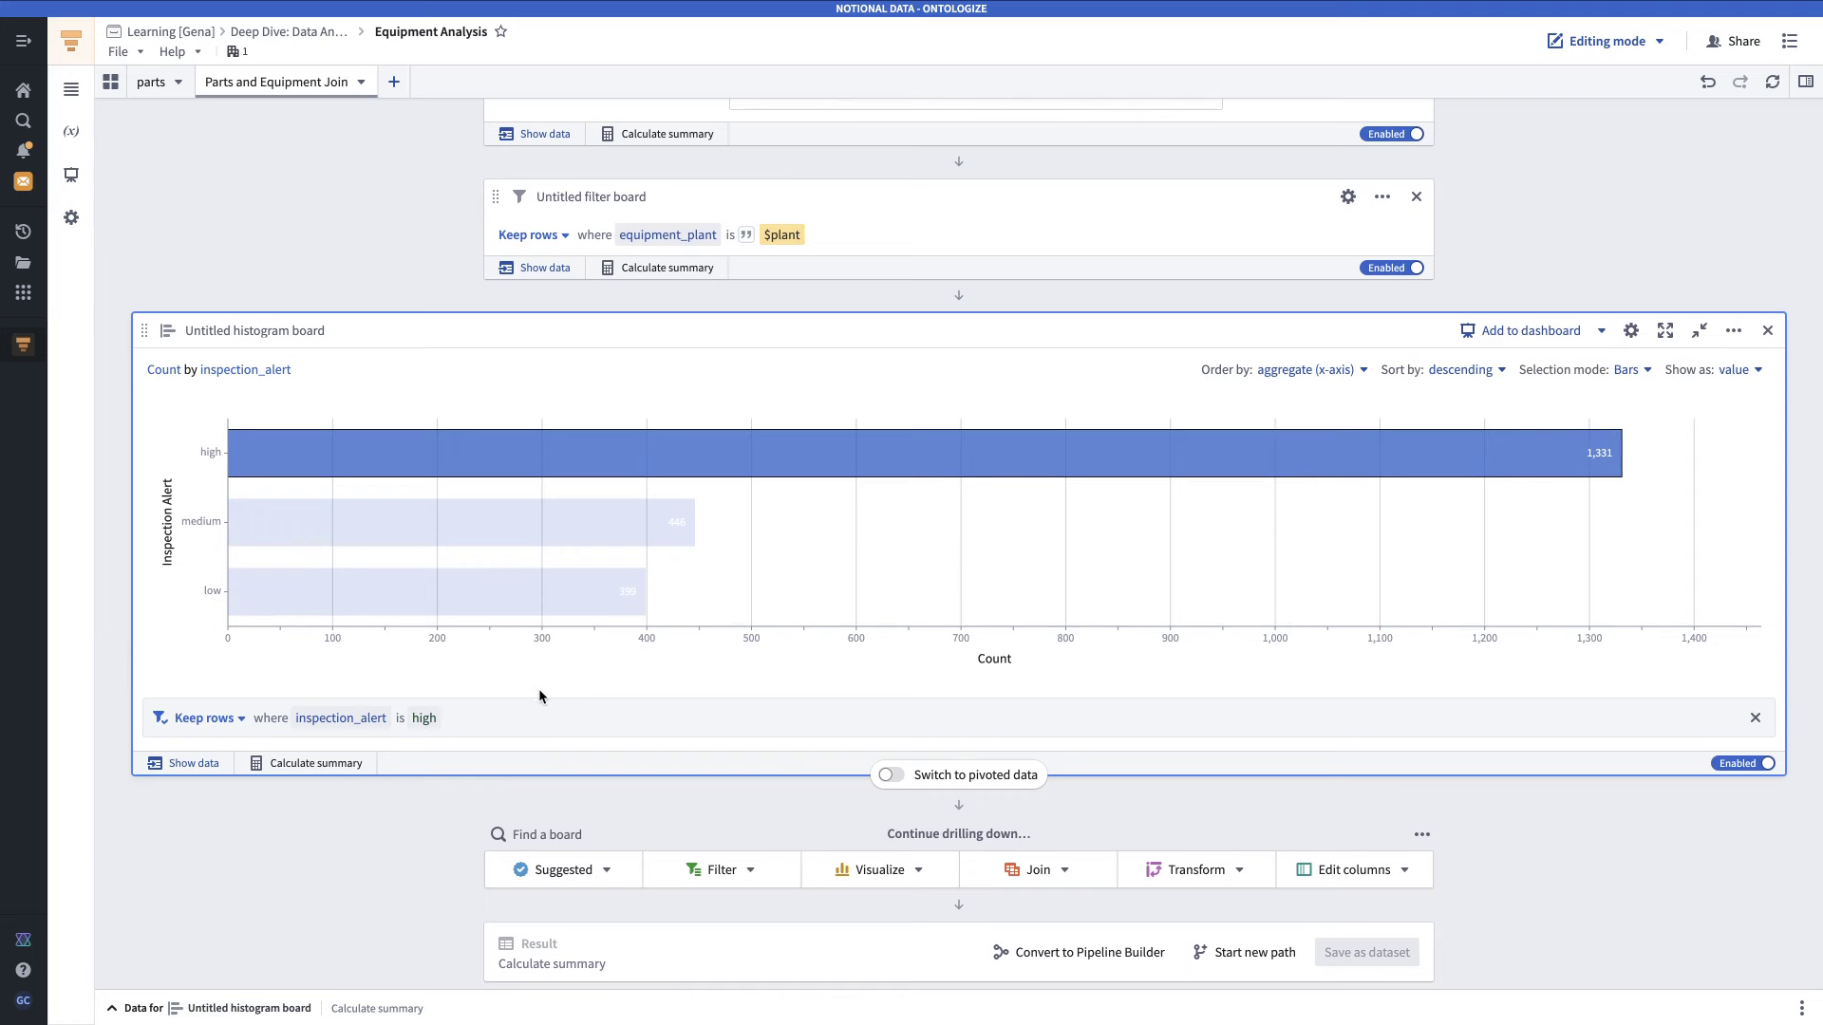
click(521, 640)
click(126, 1008)
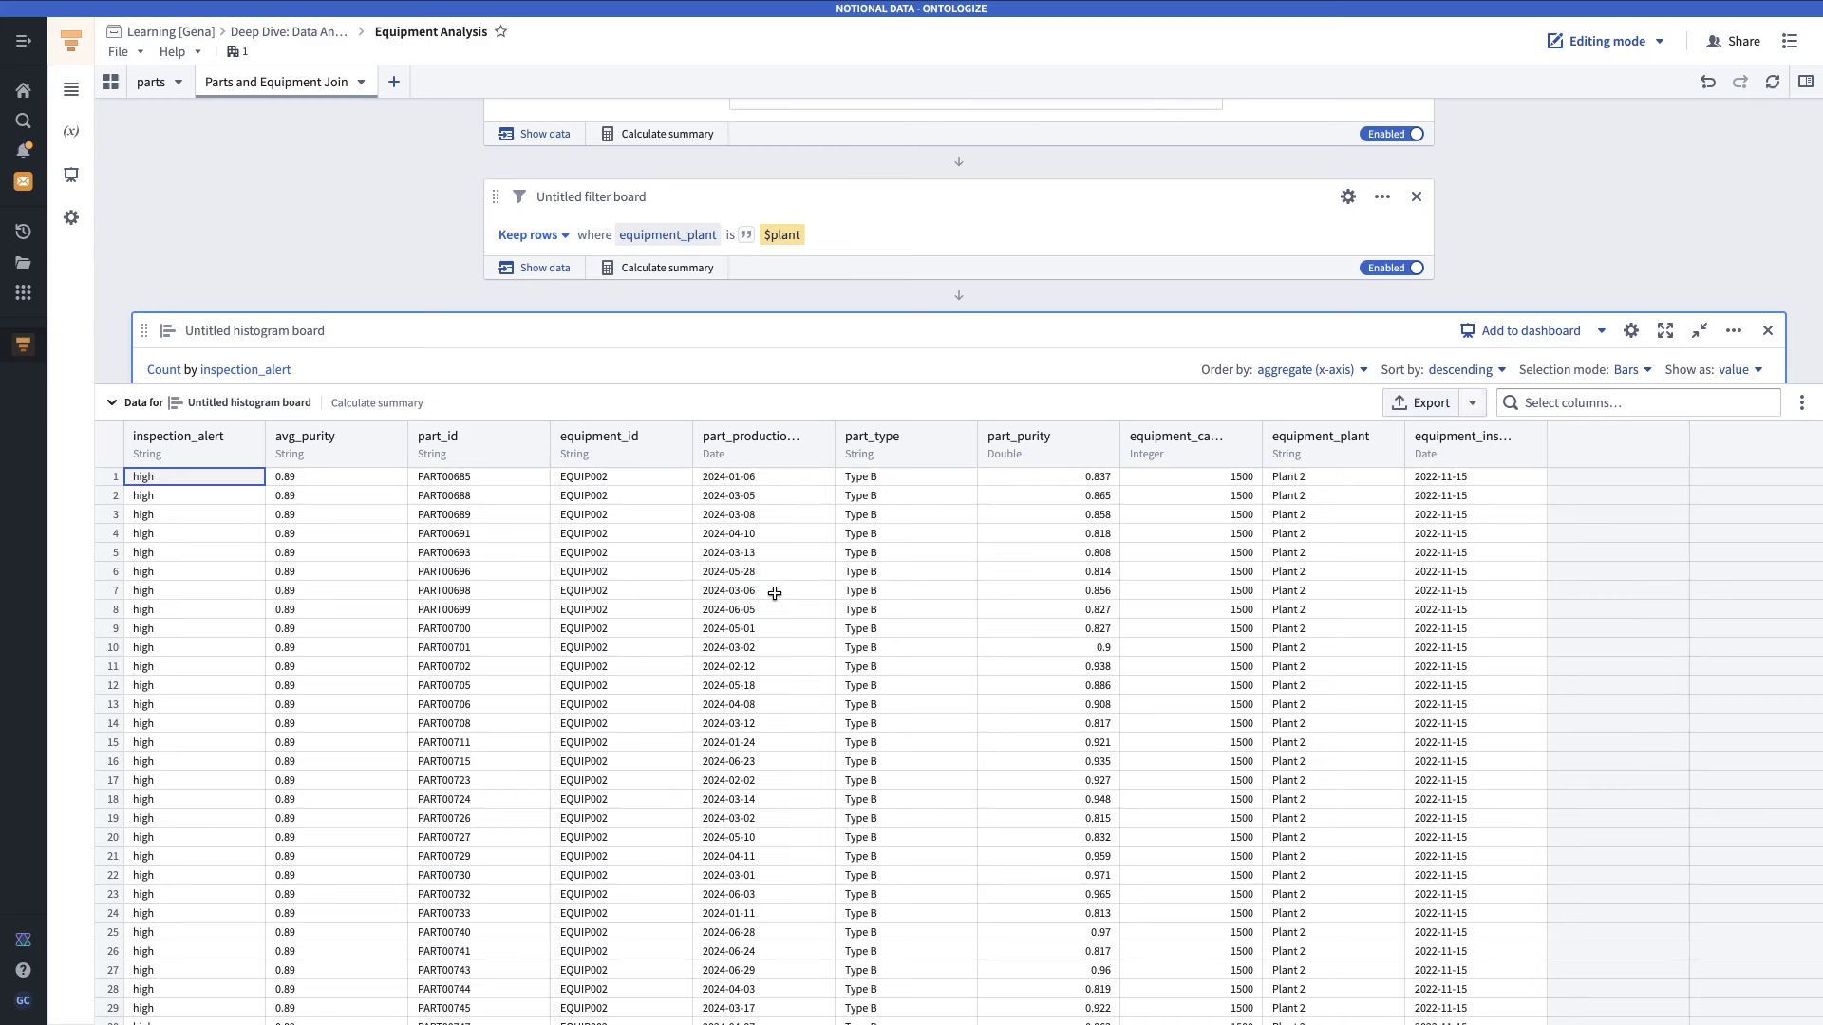
click(112, 403)
click(338, 458)
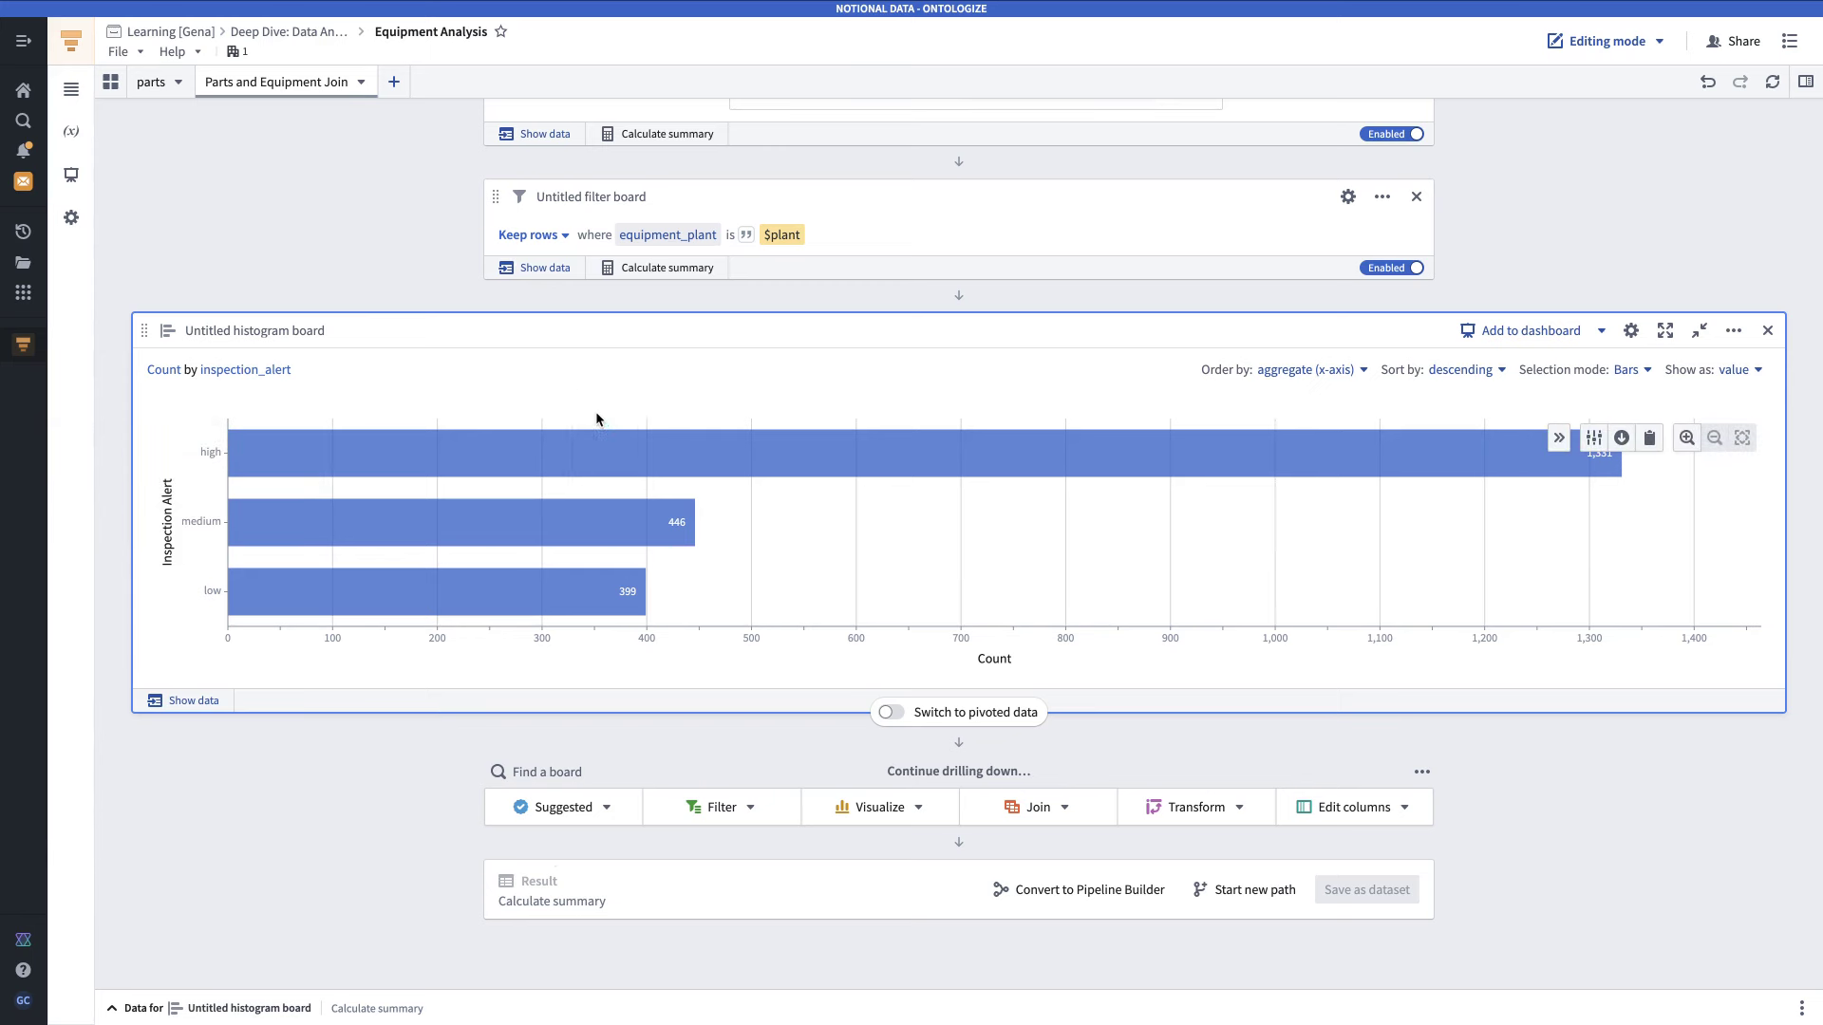
click(574, 441)
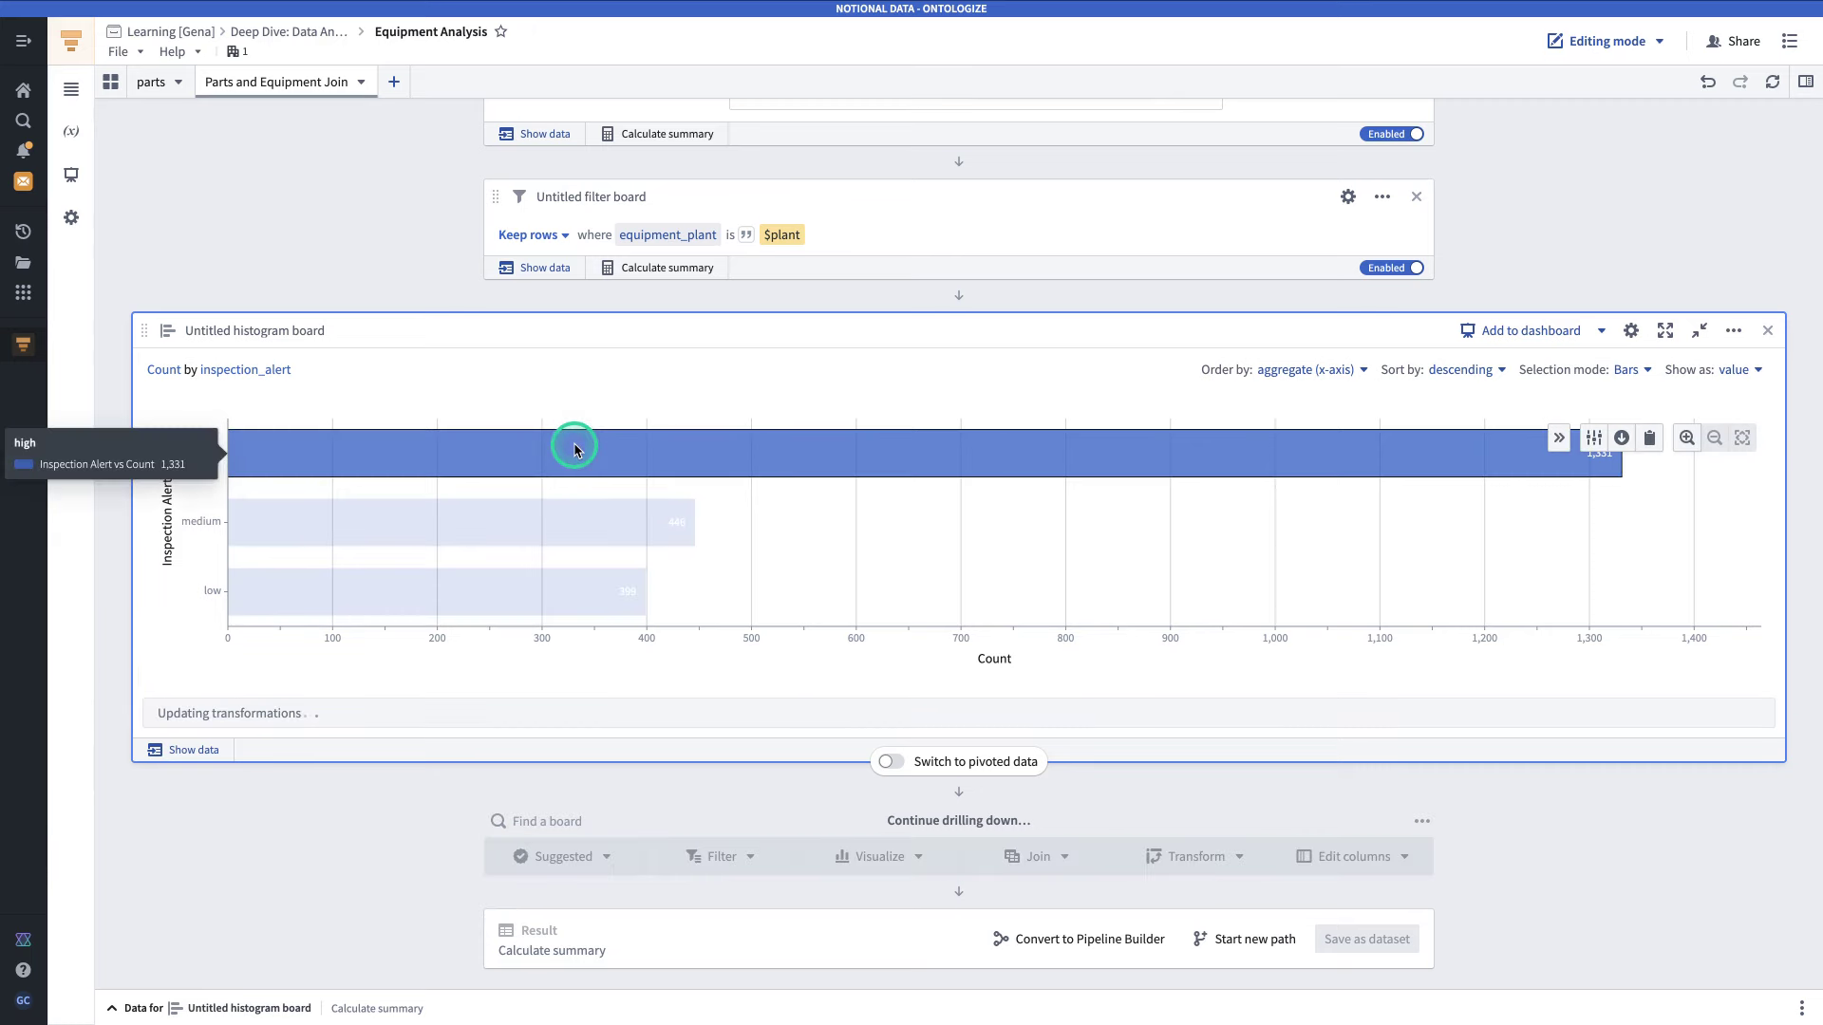
click(577, 450)
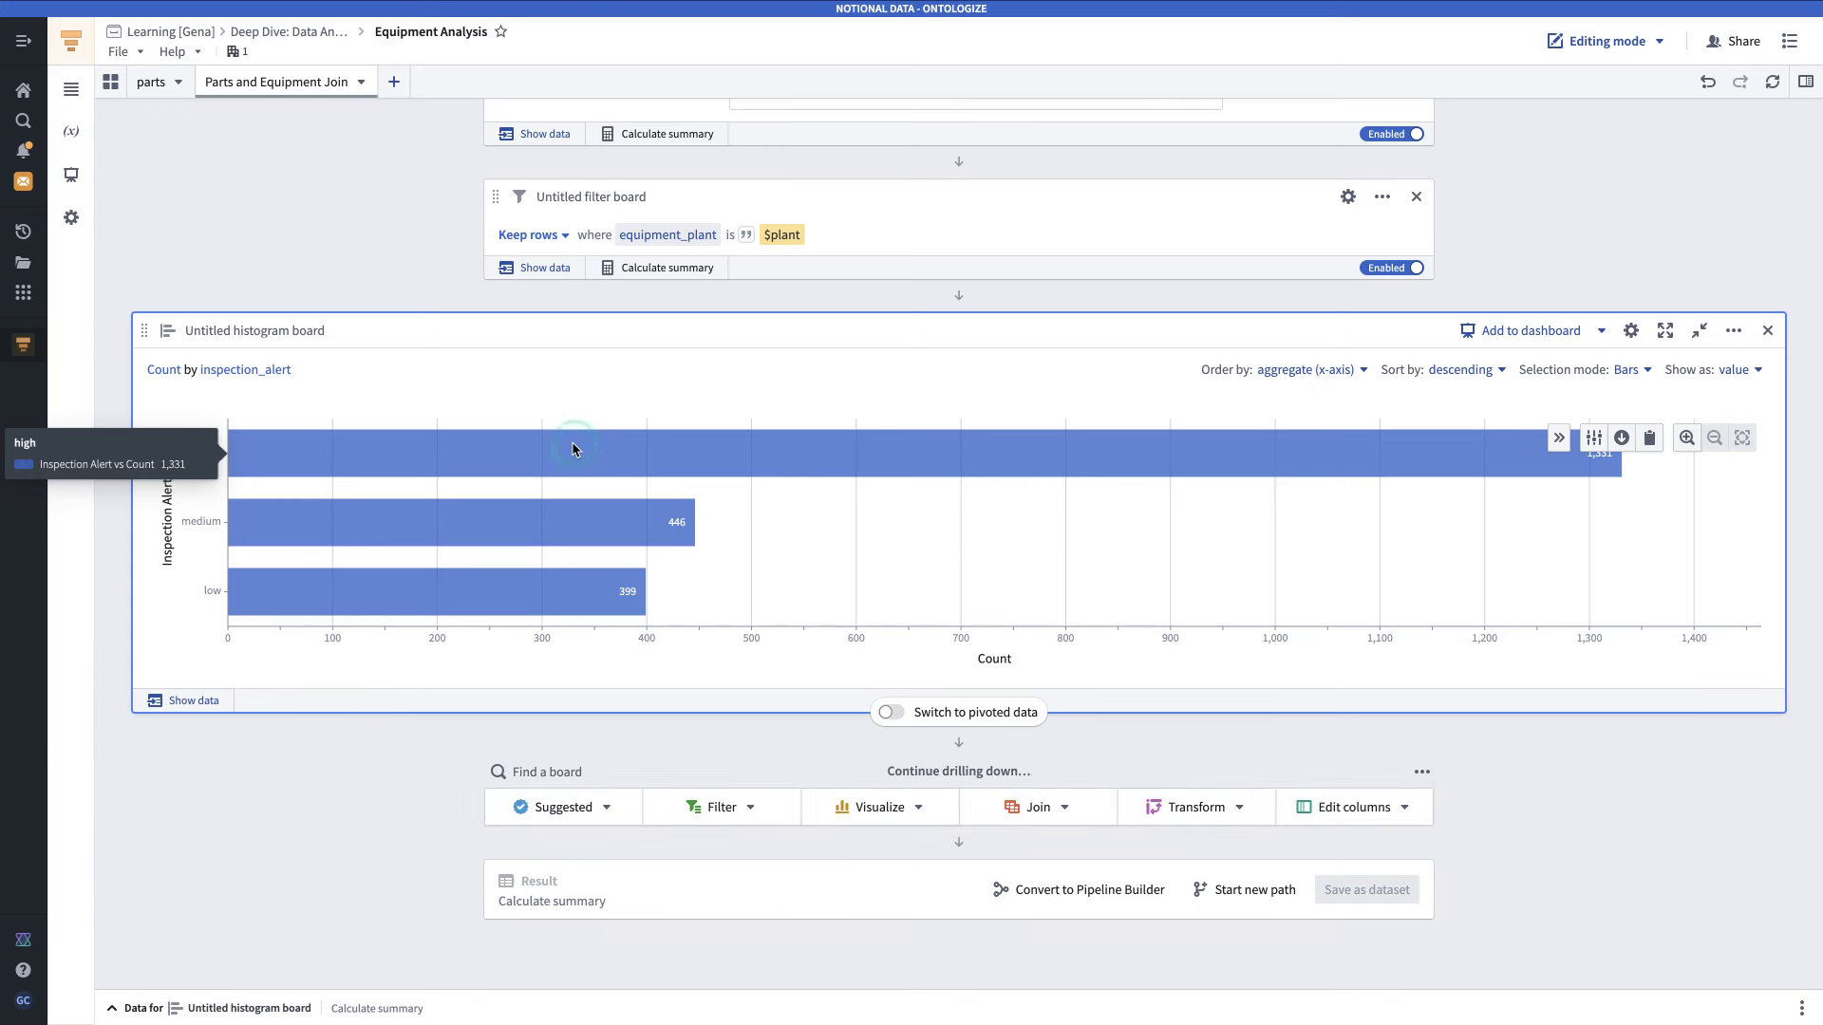
click(873, 811)
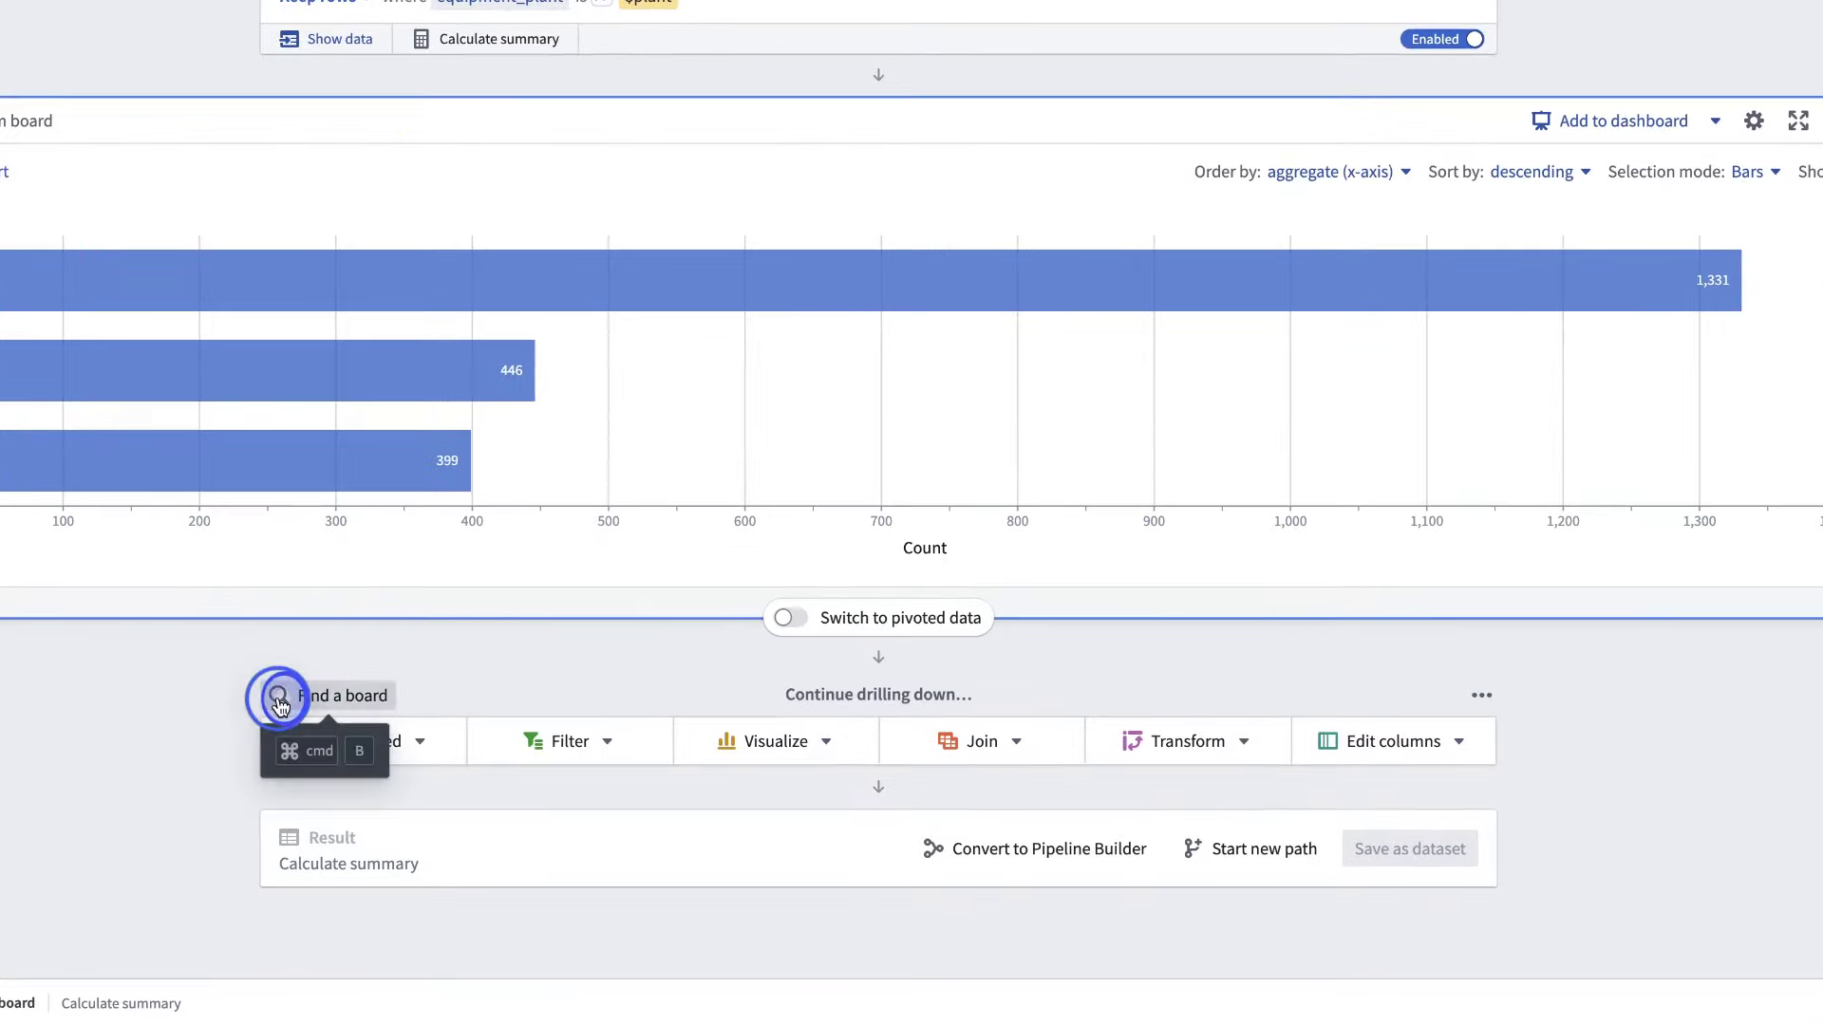
- Add a pivot table below the histogram with rows grouped by equipment_plant and equipment_id
click(279, 701)
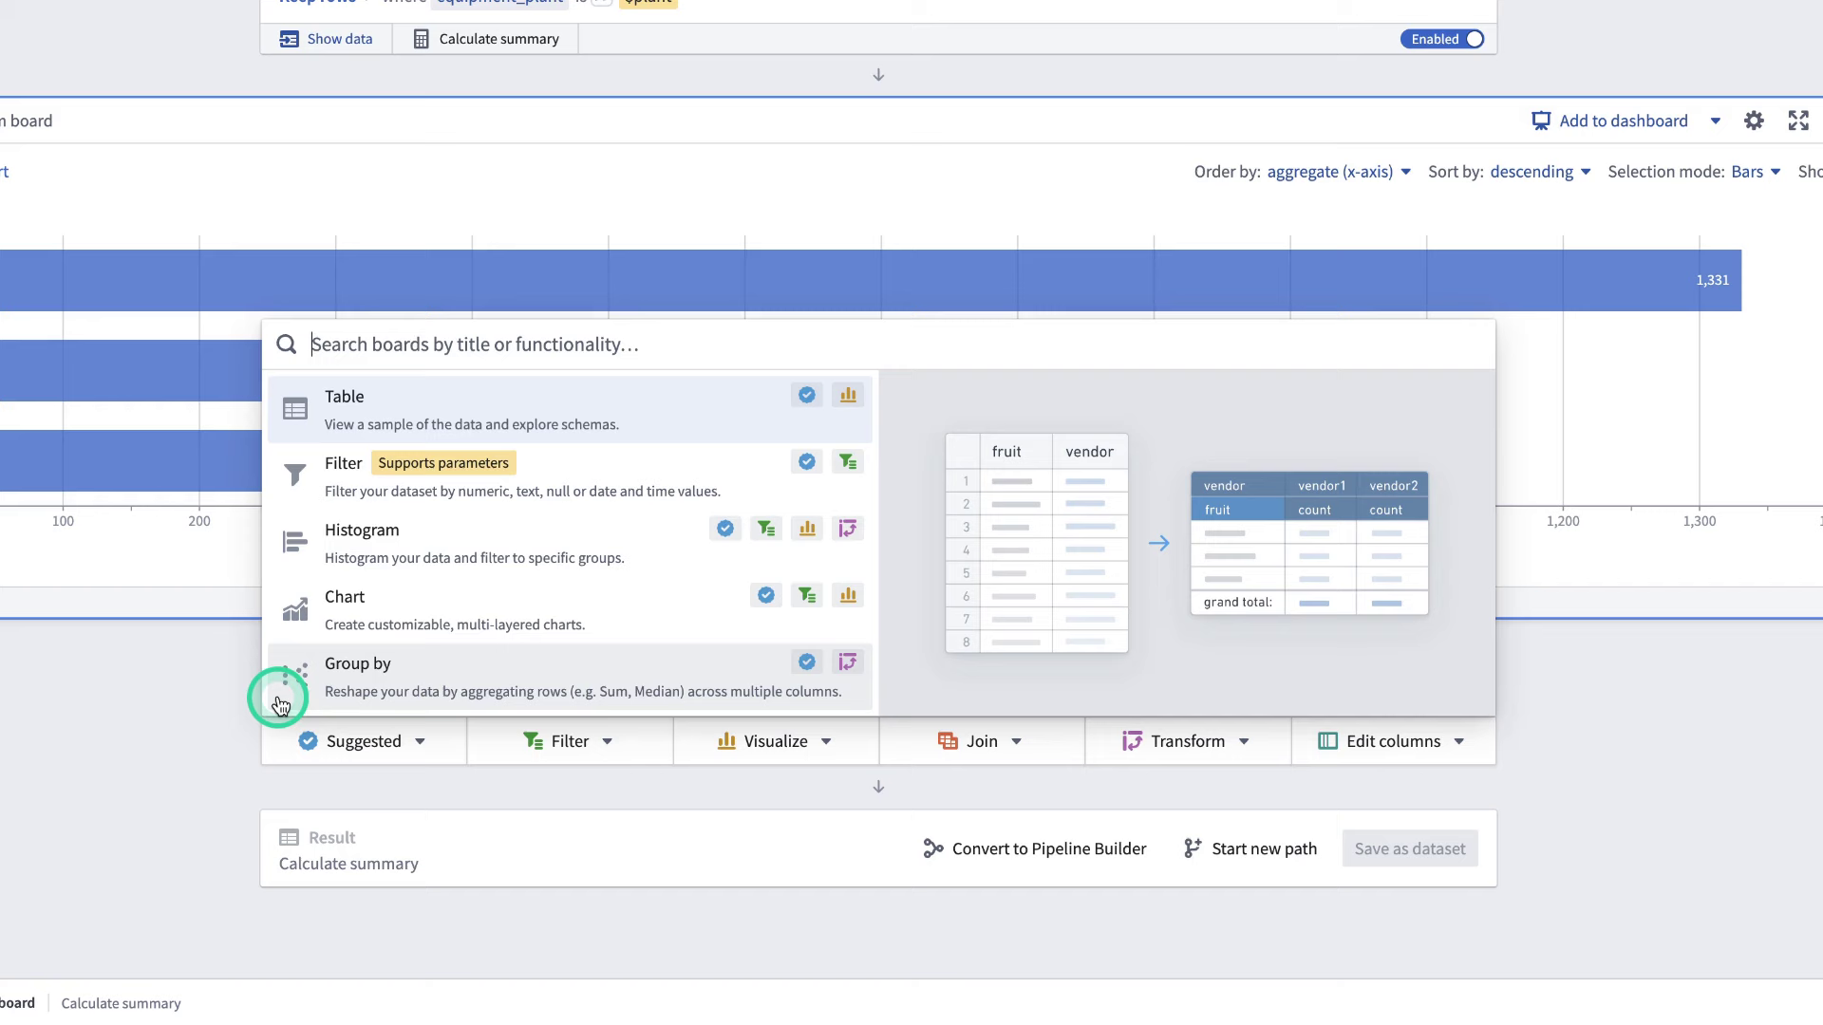
text(pi)
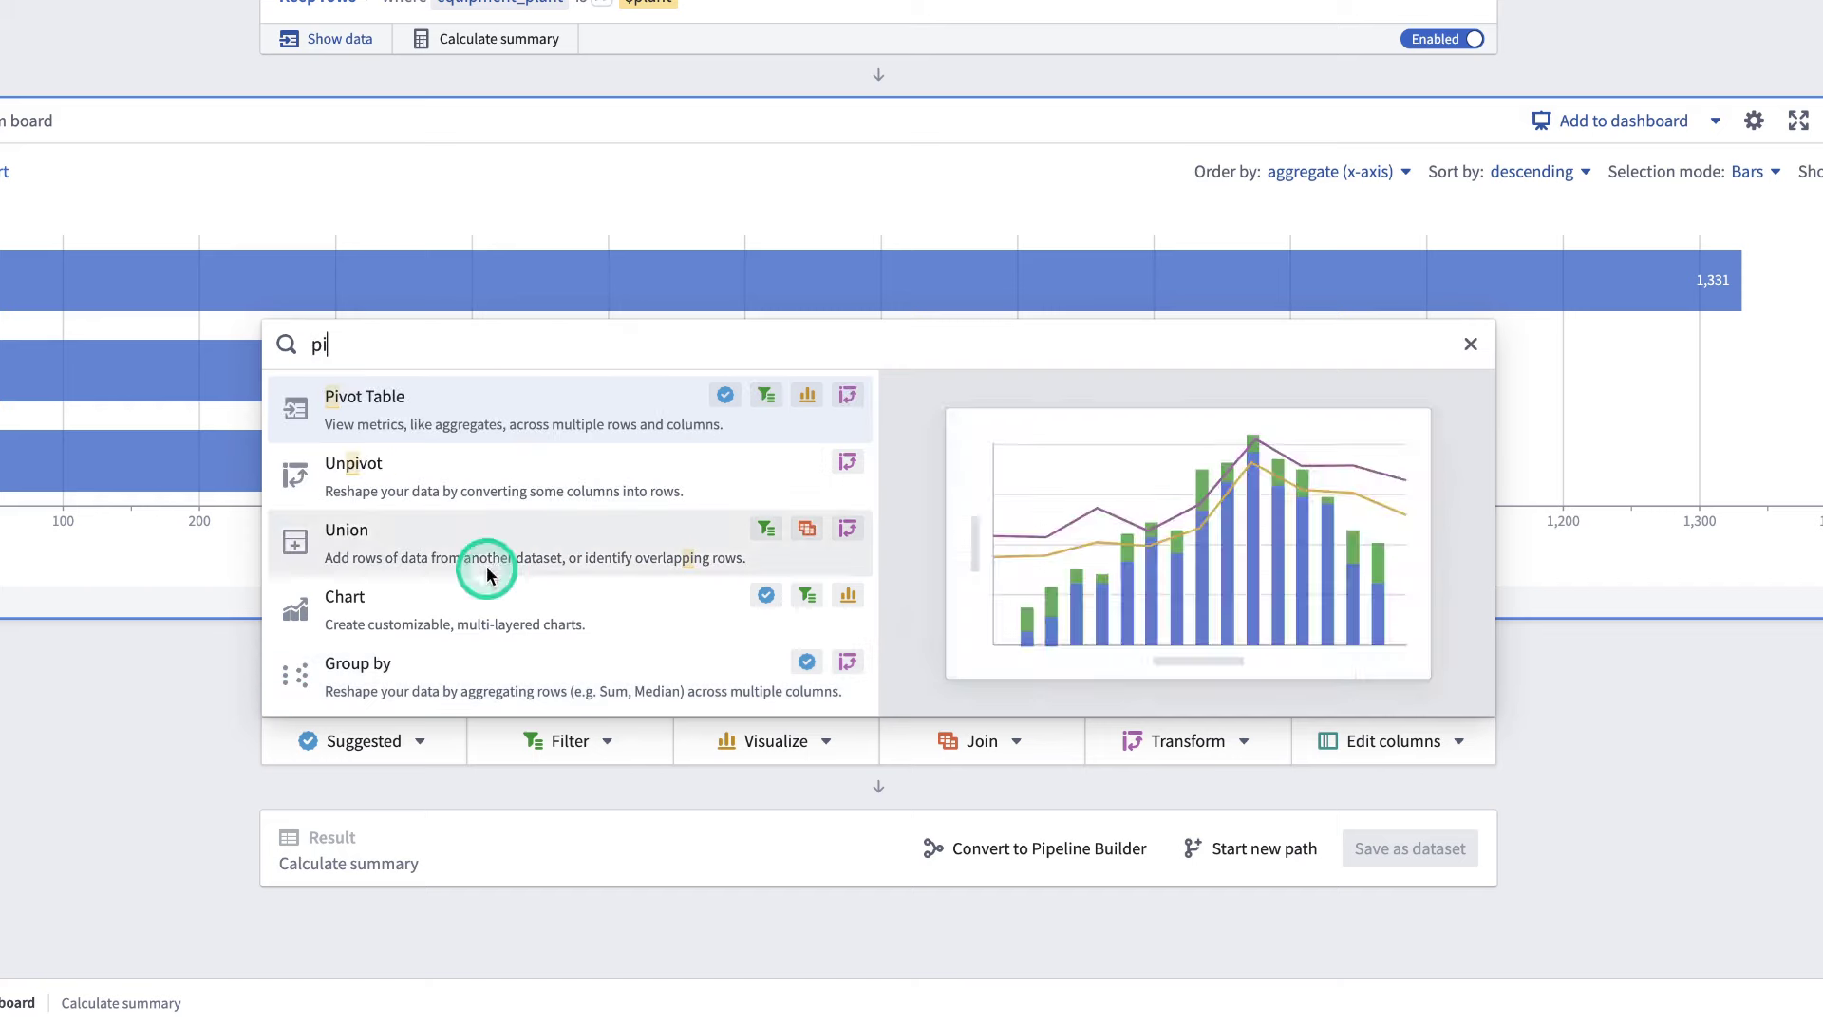
click(482, 407)
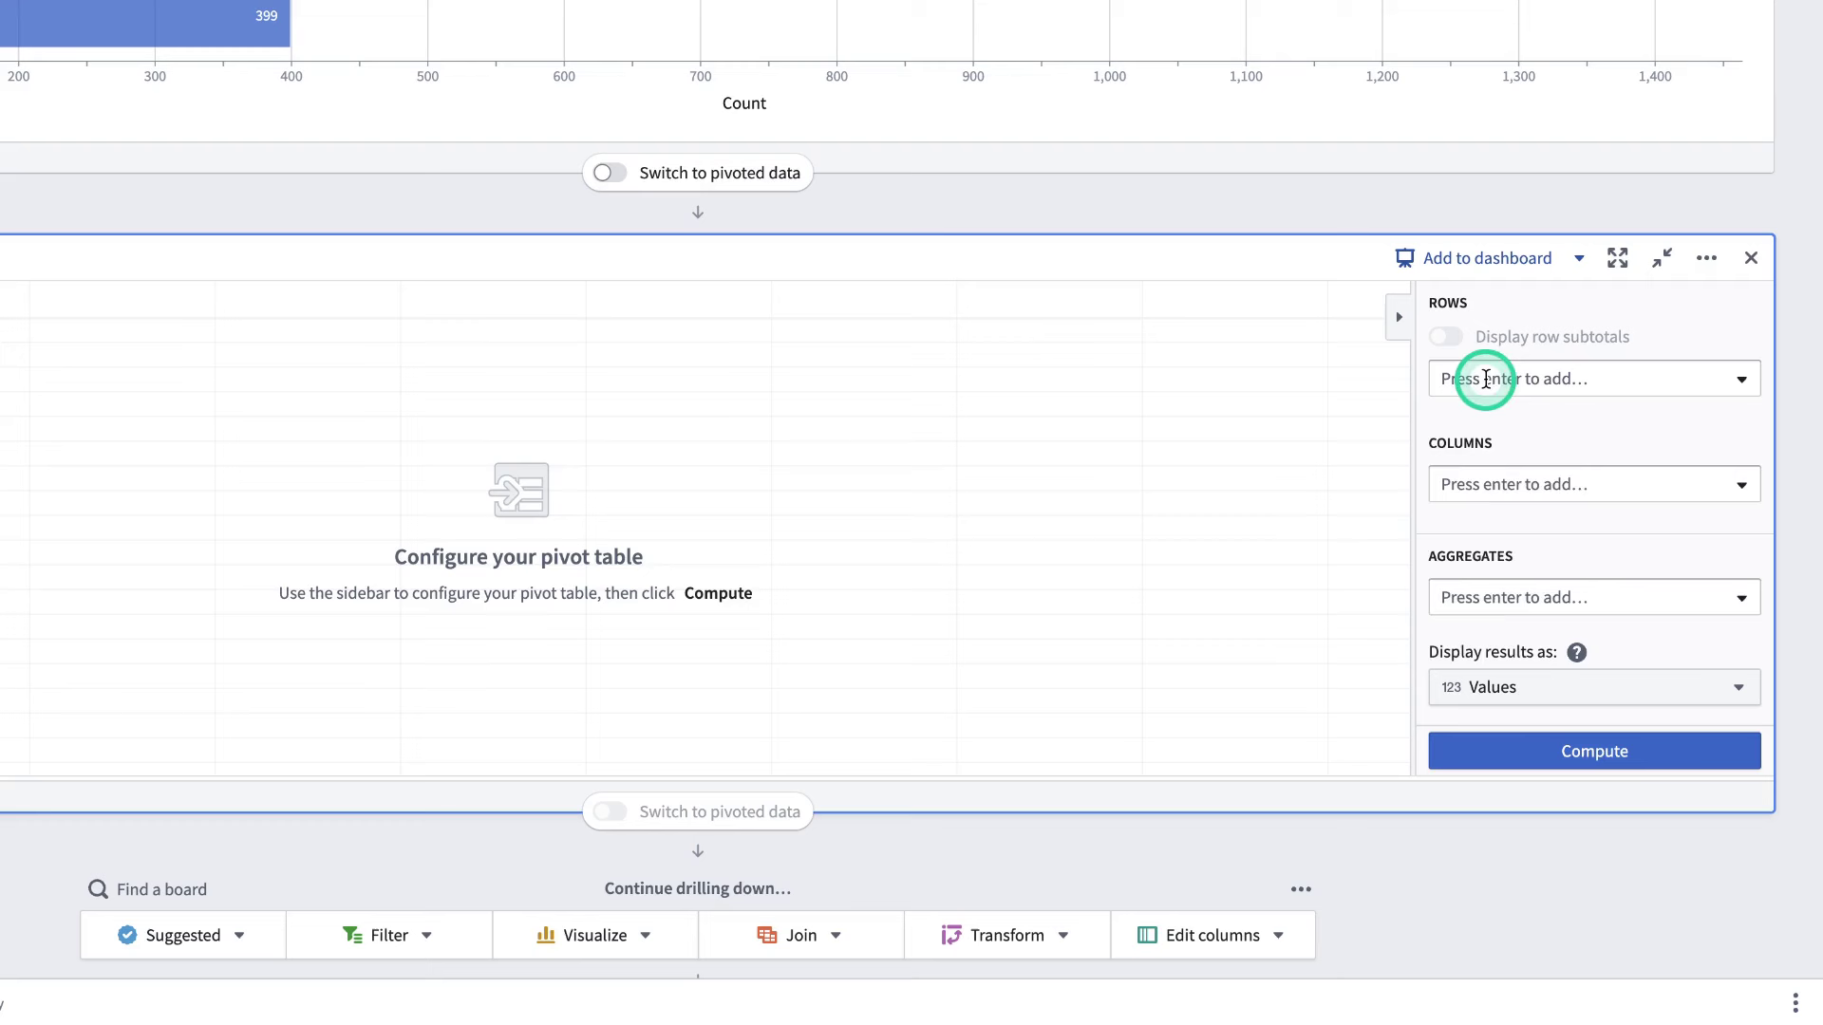
click(1486, 379)
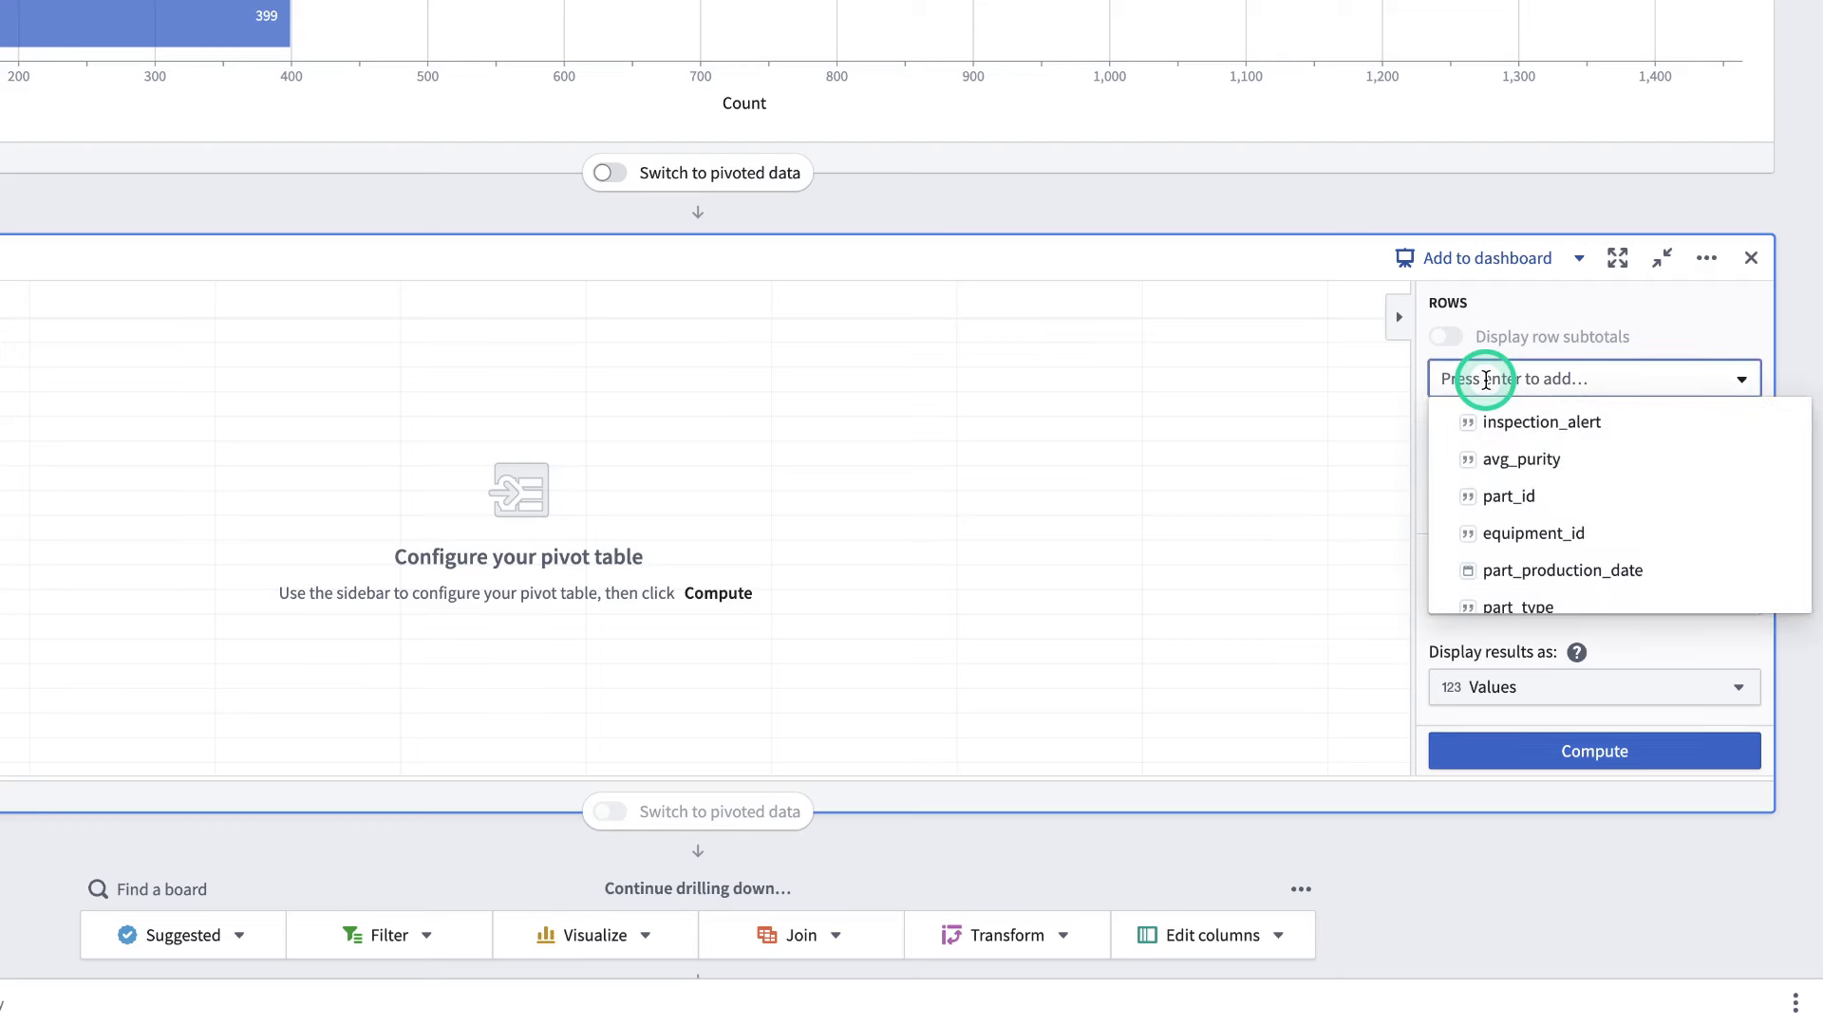
text(equi)
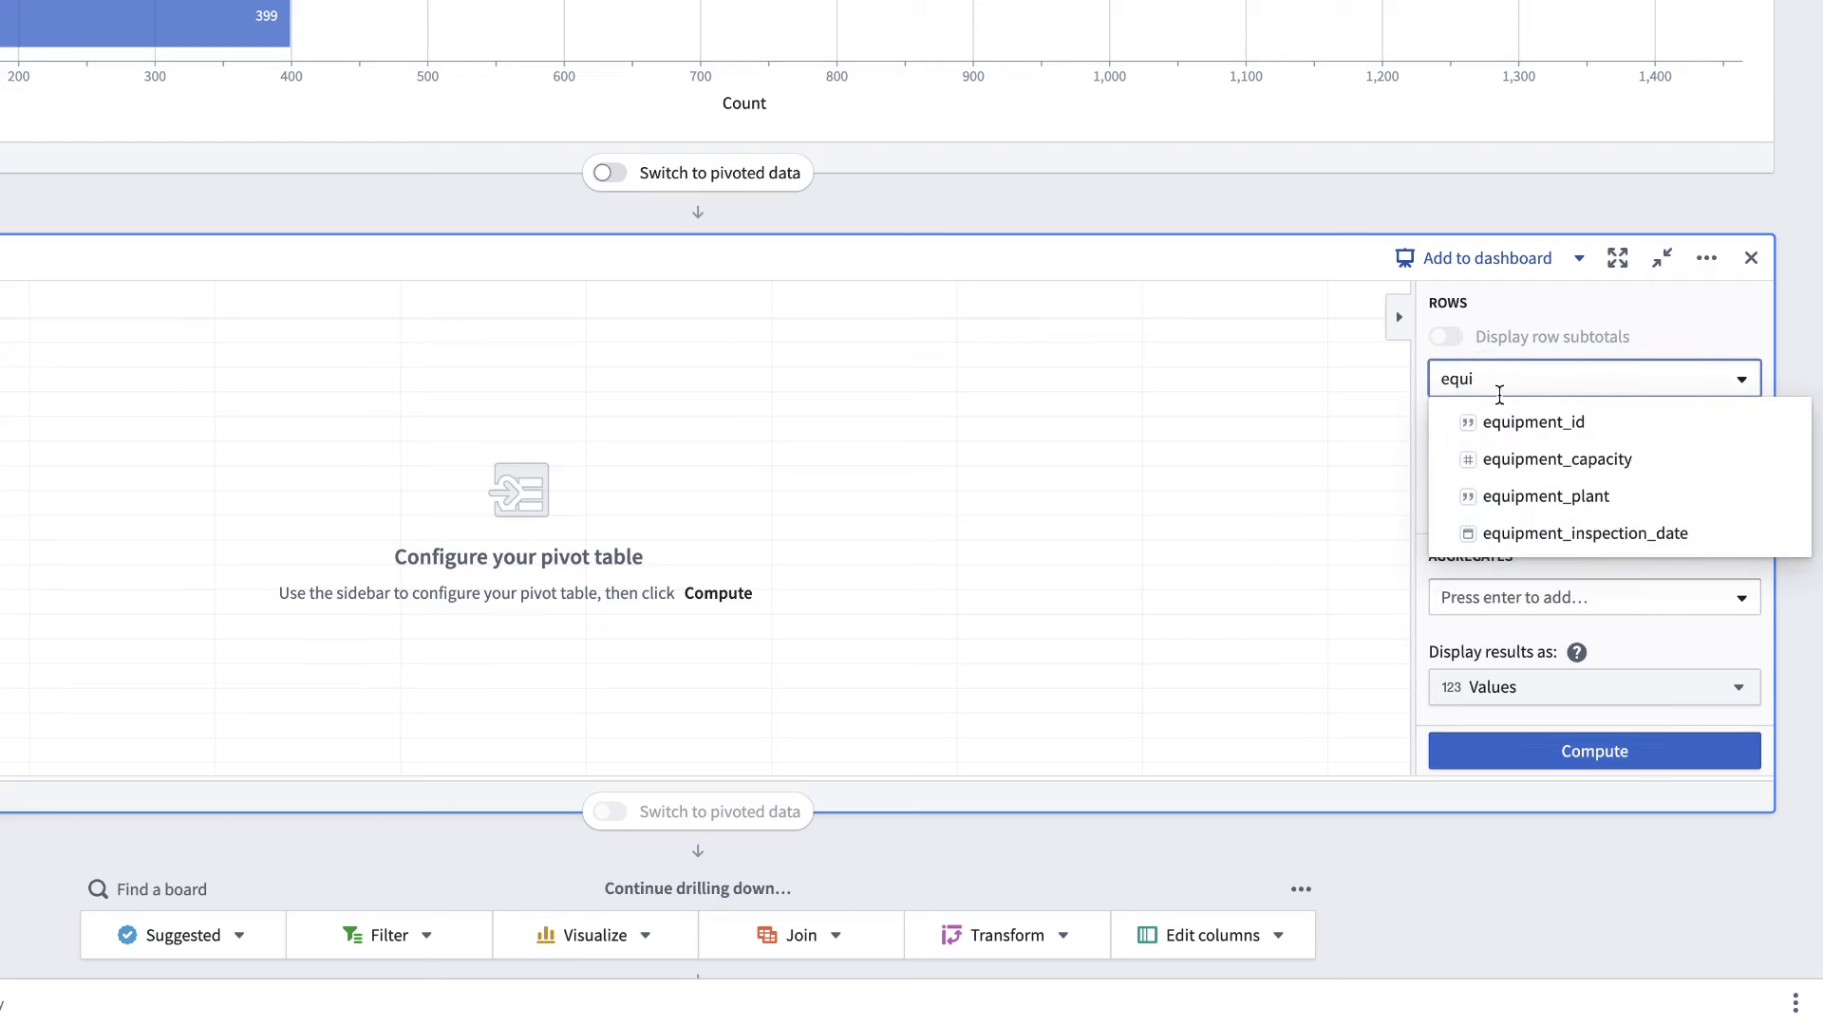
click(1562, 496)
click(1615, 389)
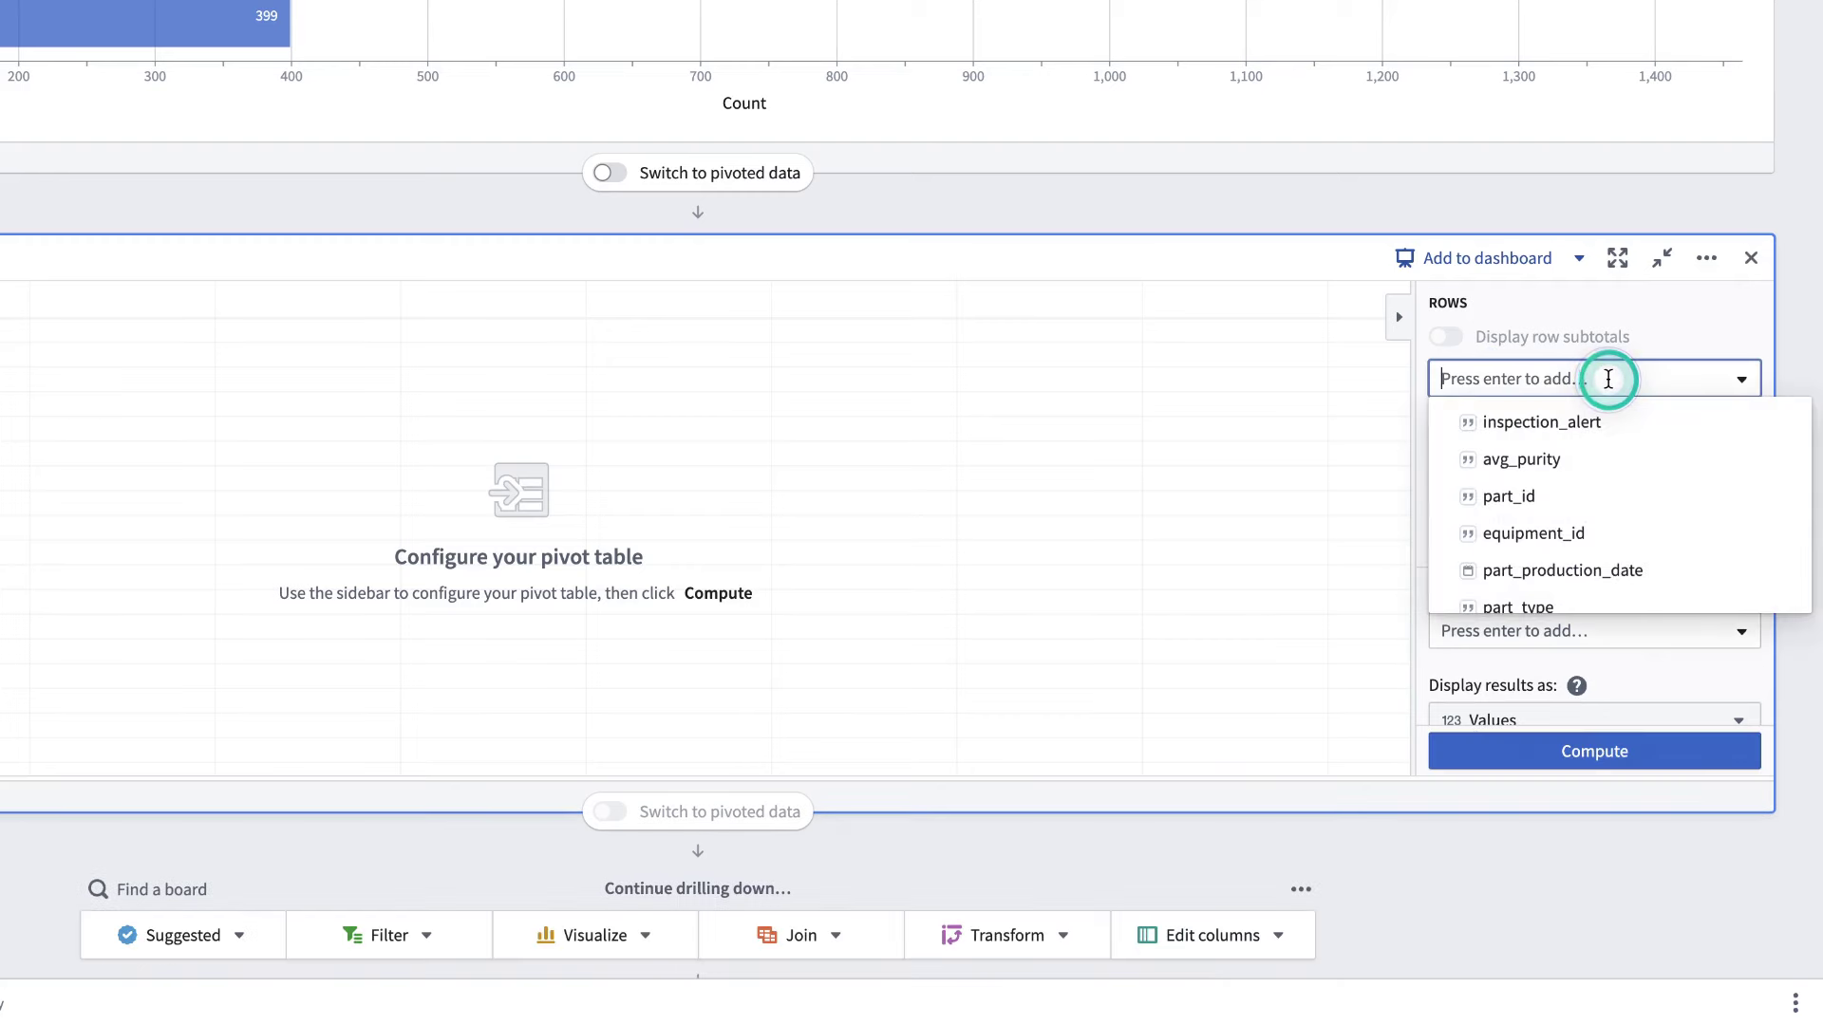
text(equi)
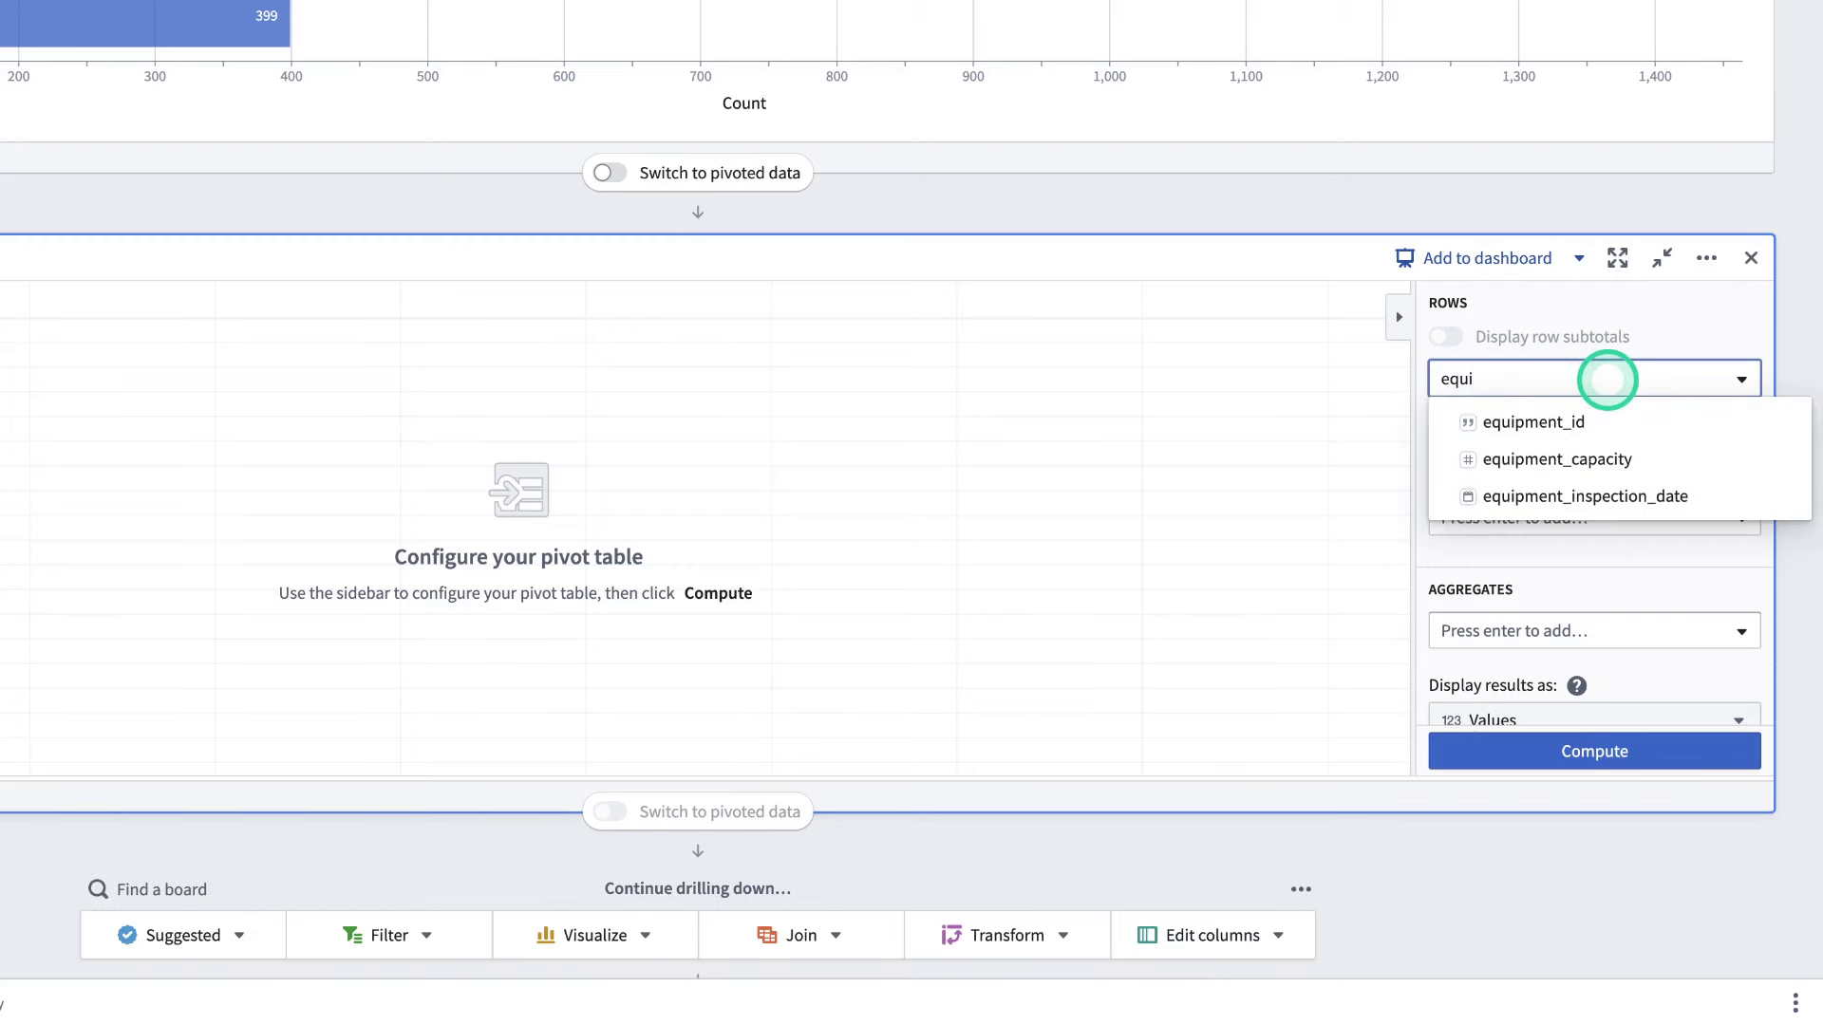
click(1562, 420)
- Aggregate the unique count of part_id per group and compute the pivot table
click(1552, 539)
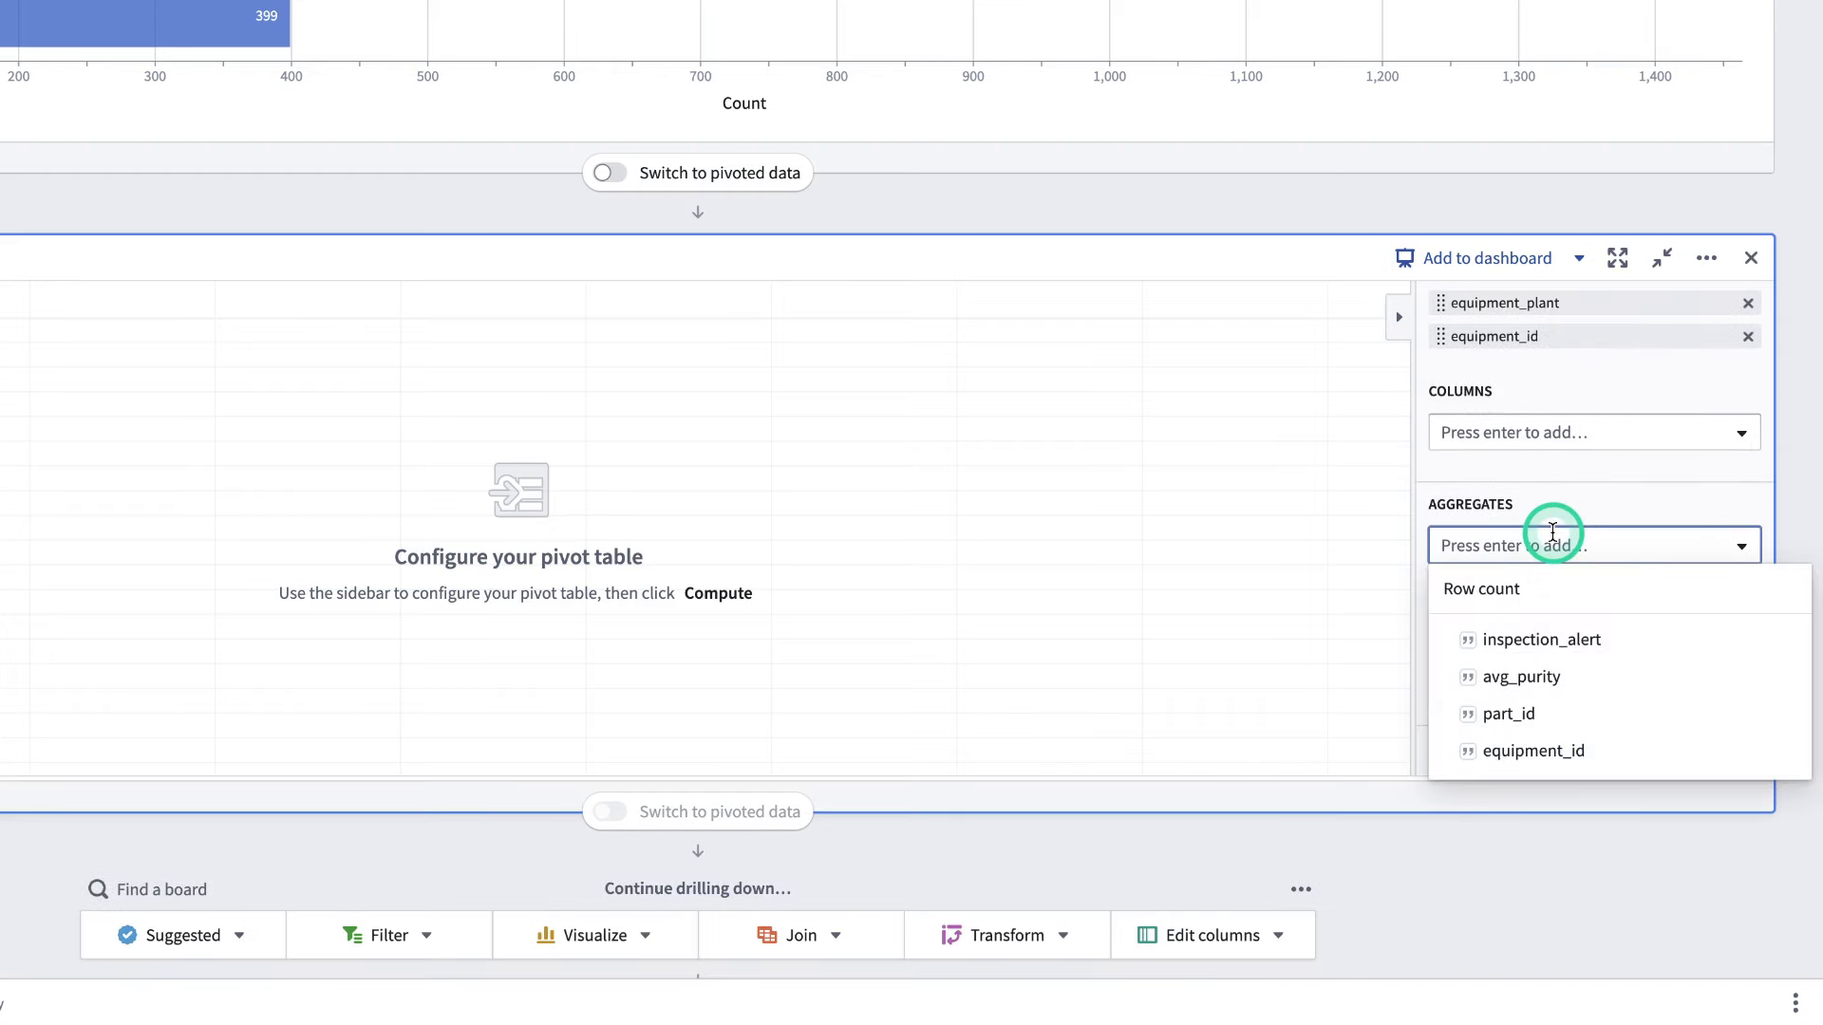
click(1519, 714)
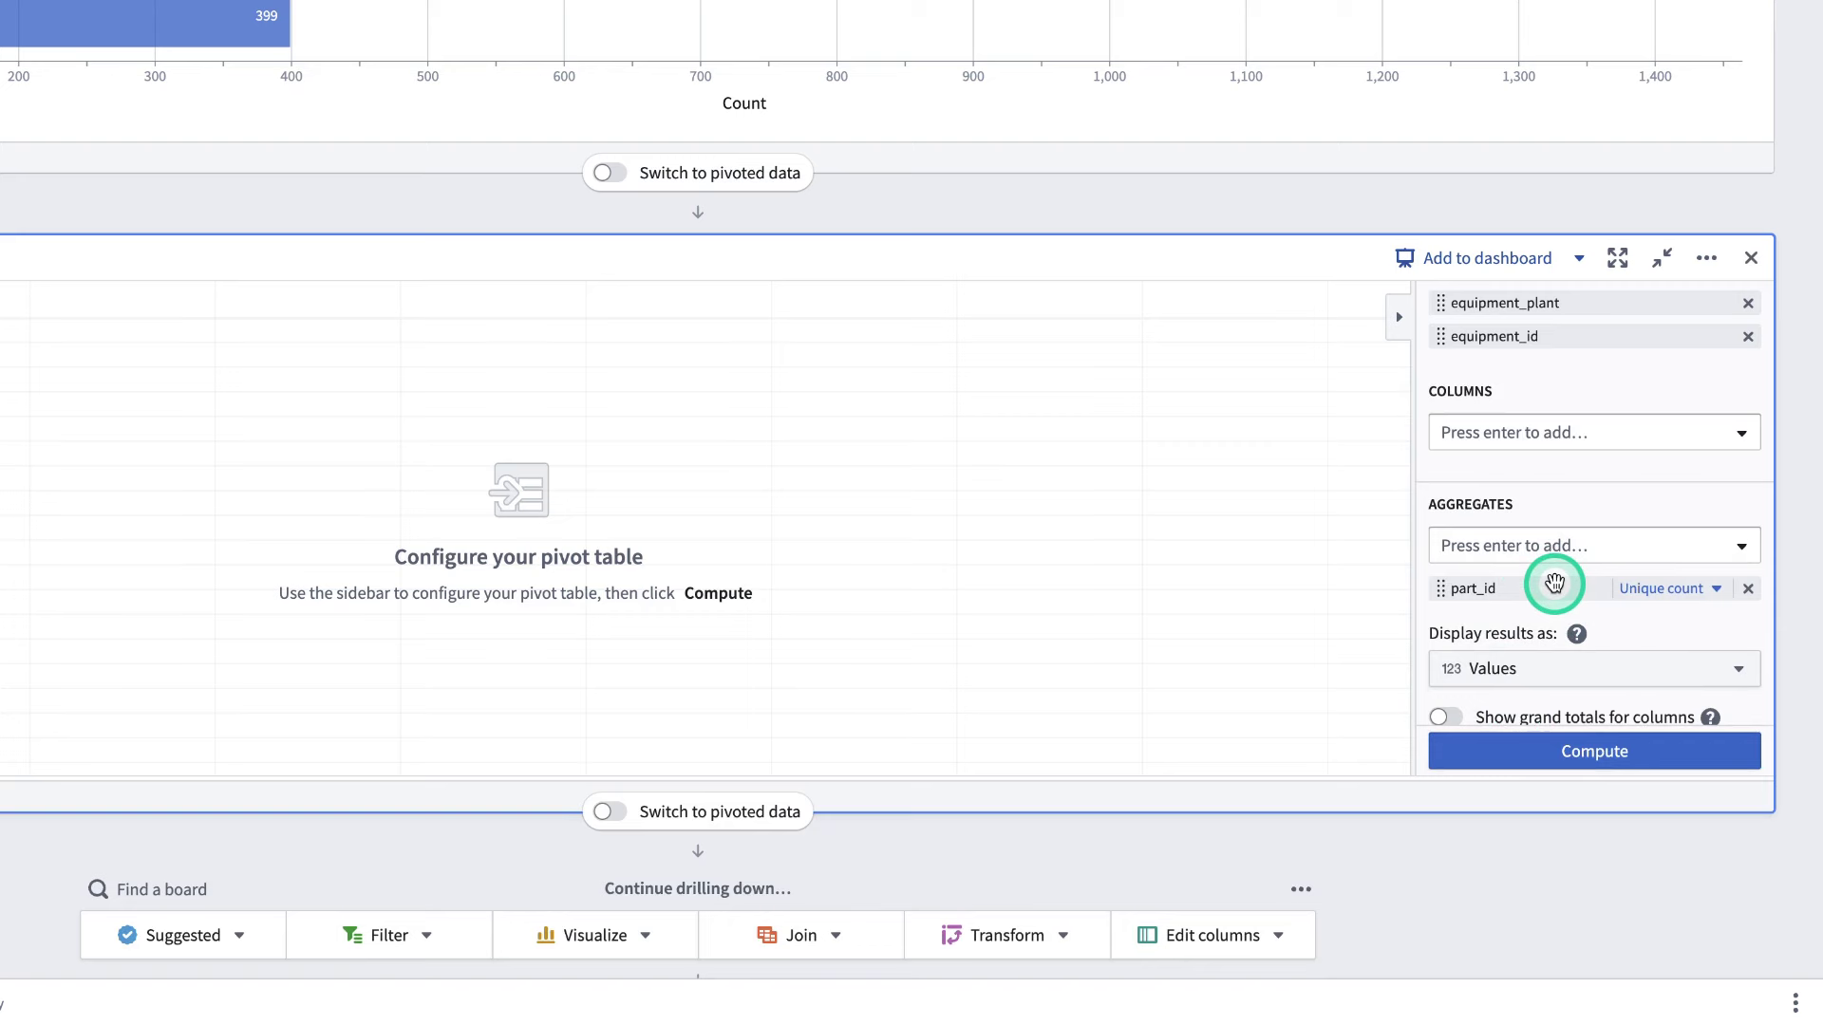
scroll(1555, 583, up, 3)
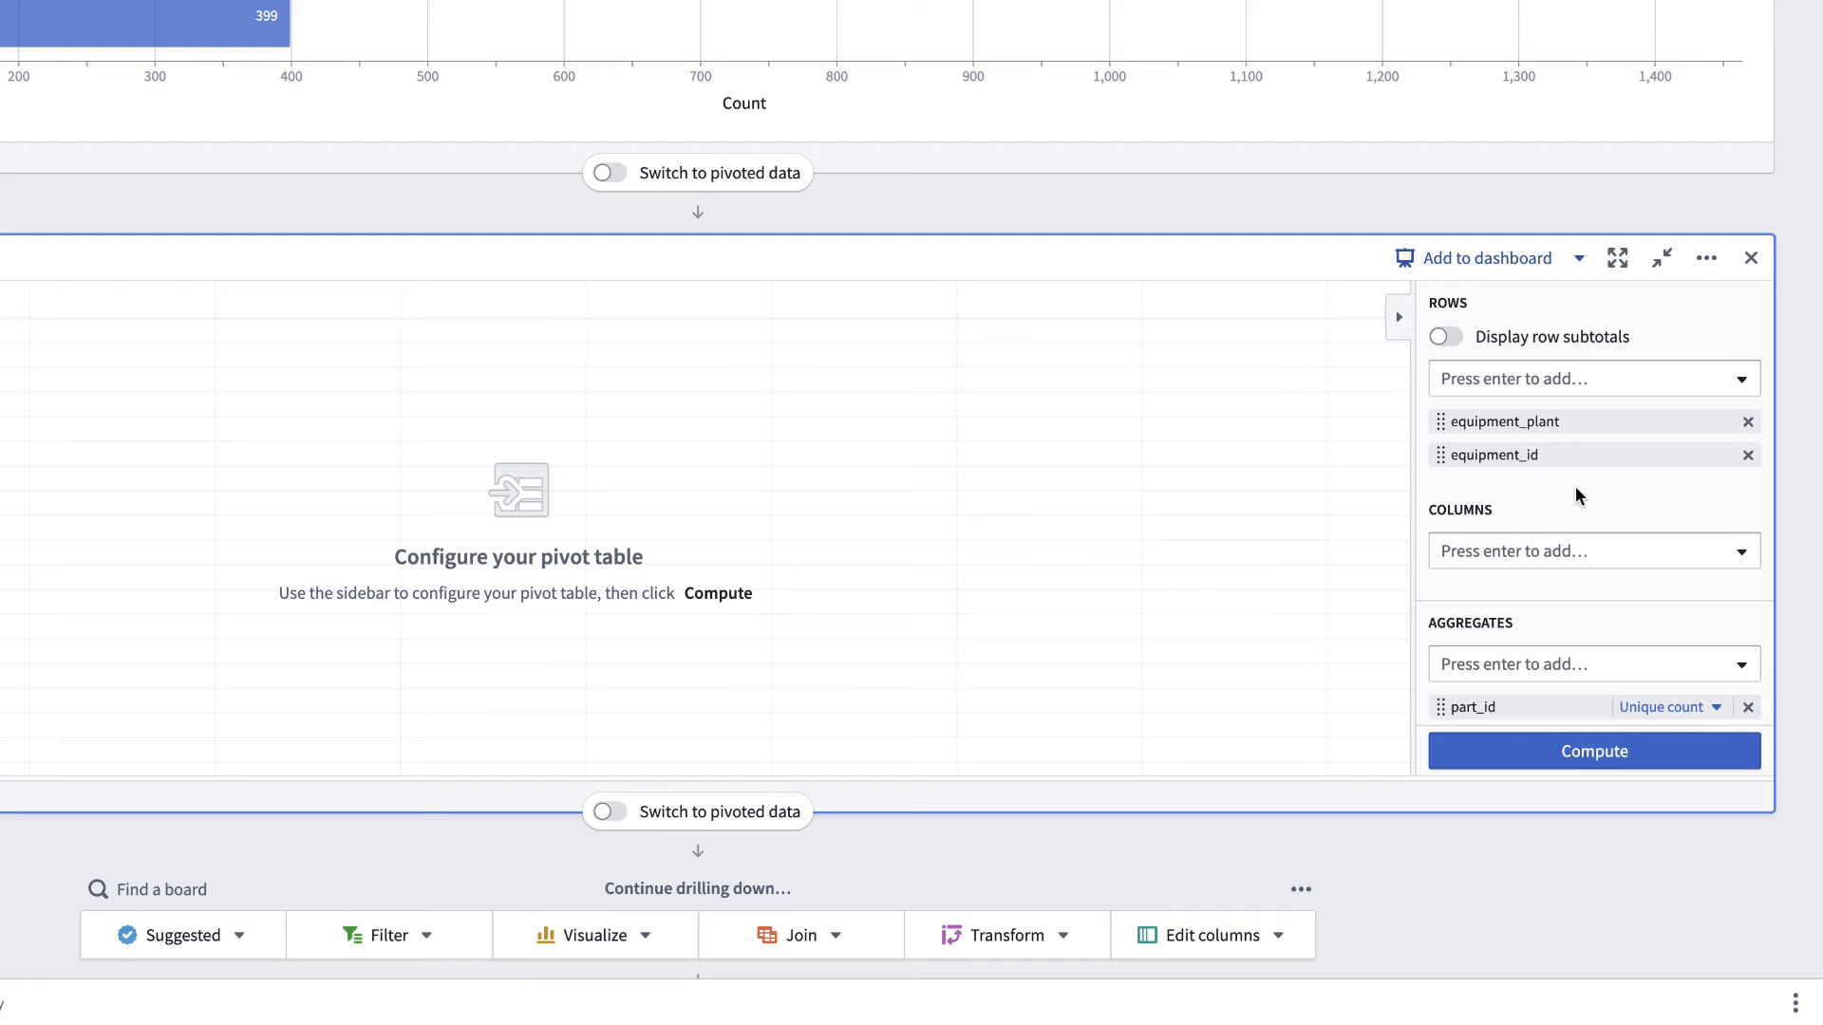
click(1596, 749)
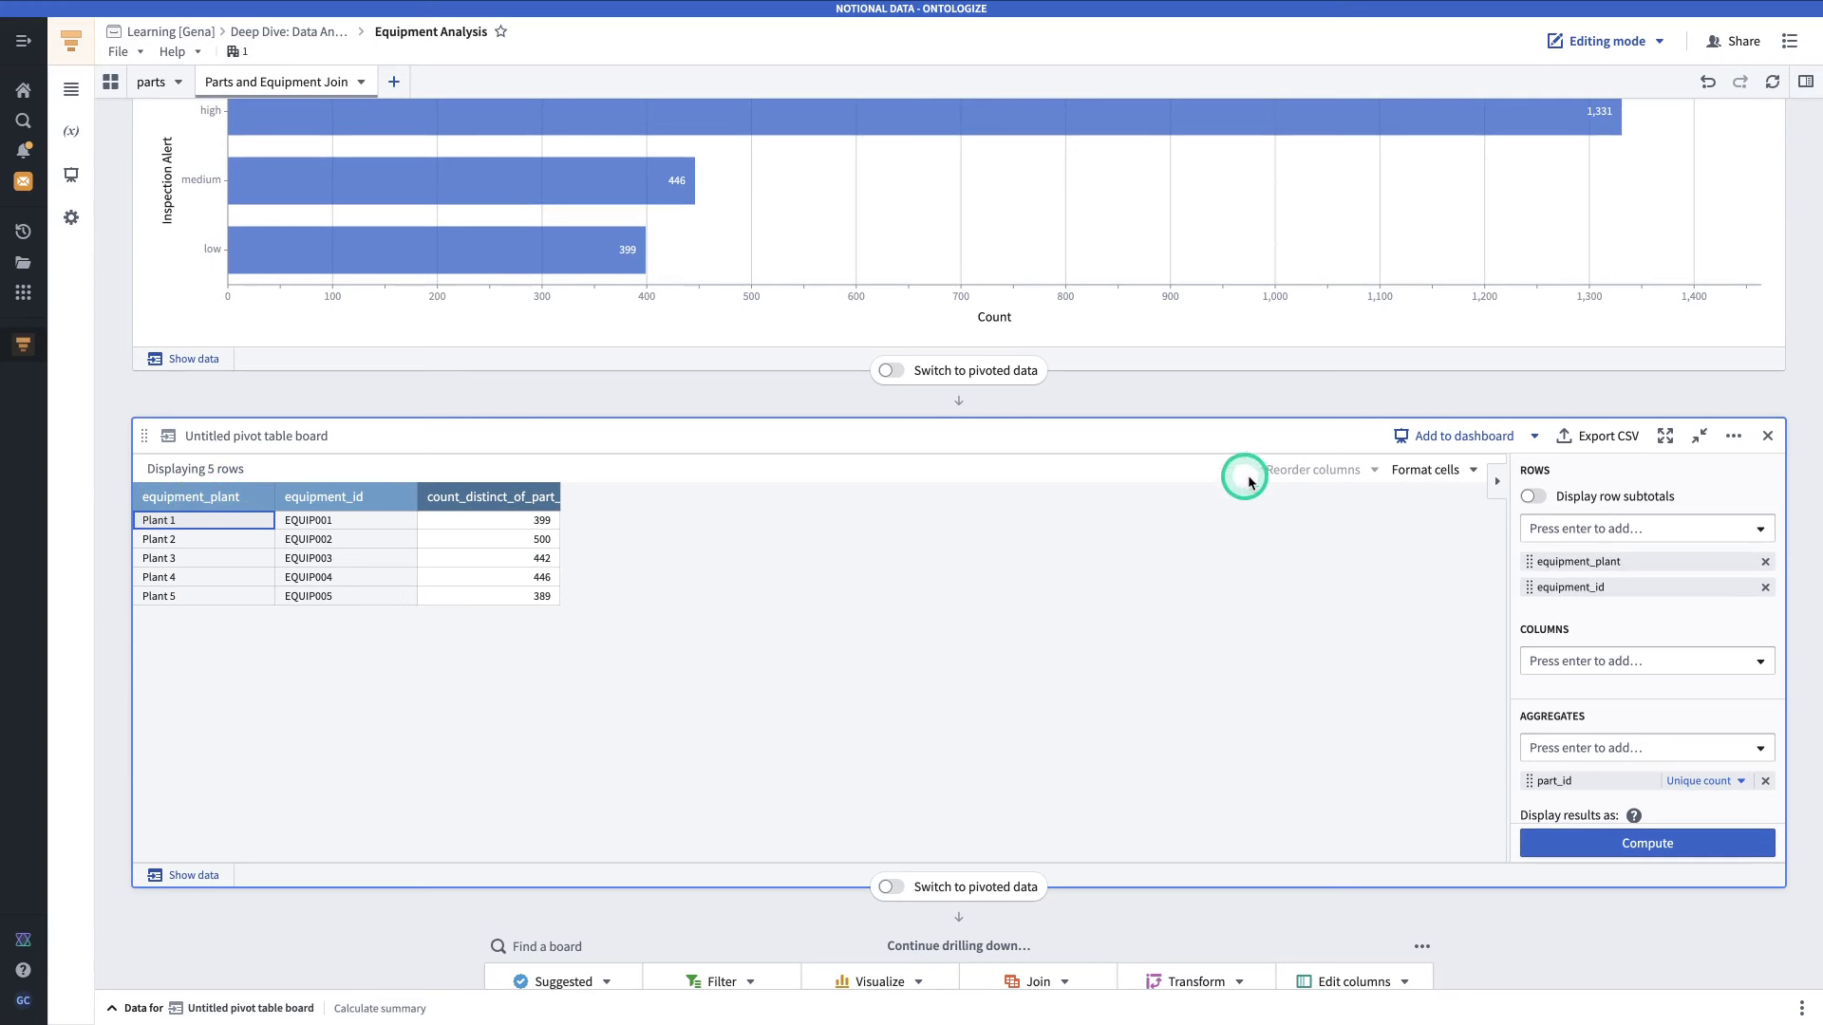
click(1422, 479)
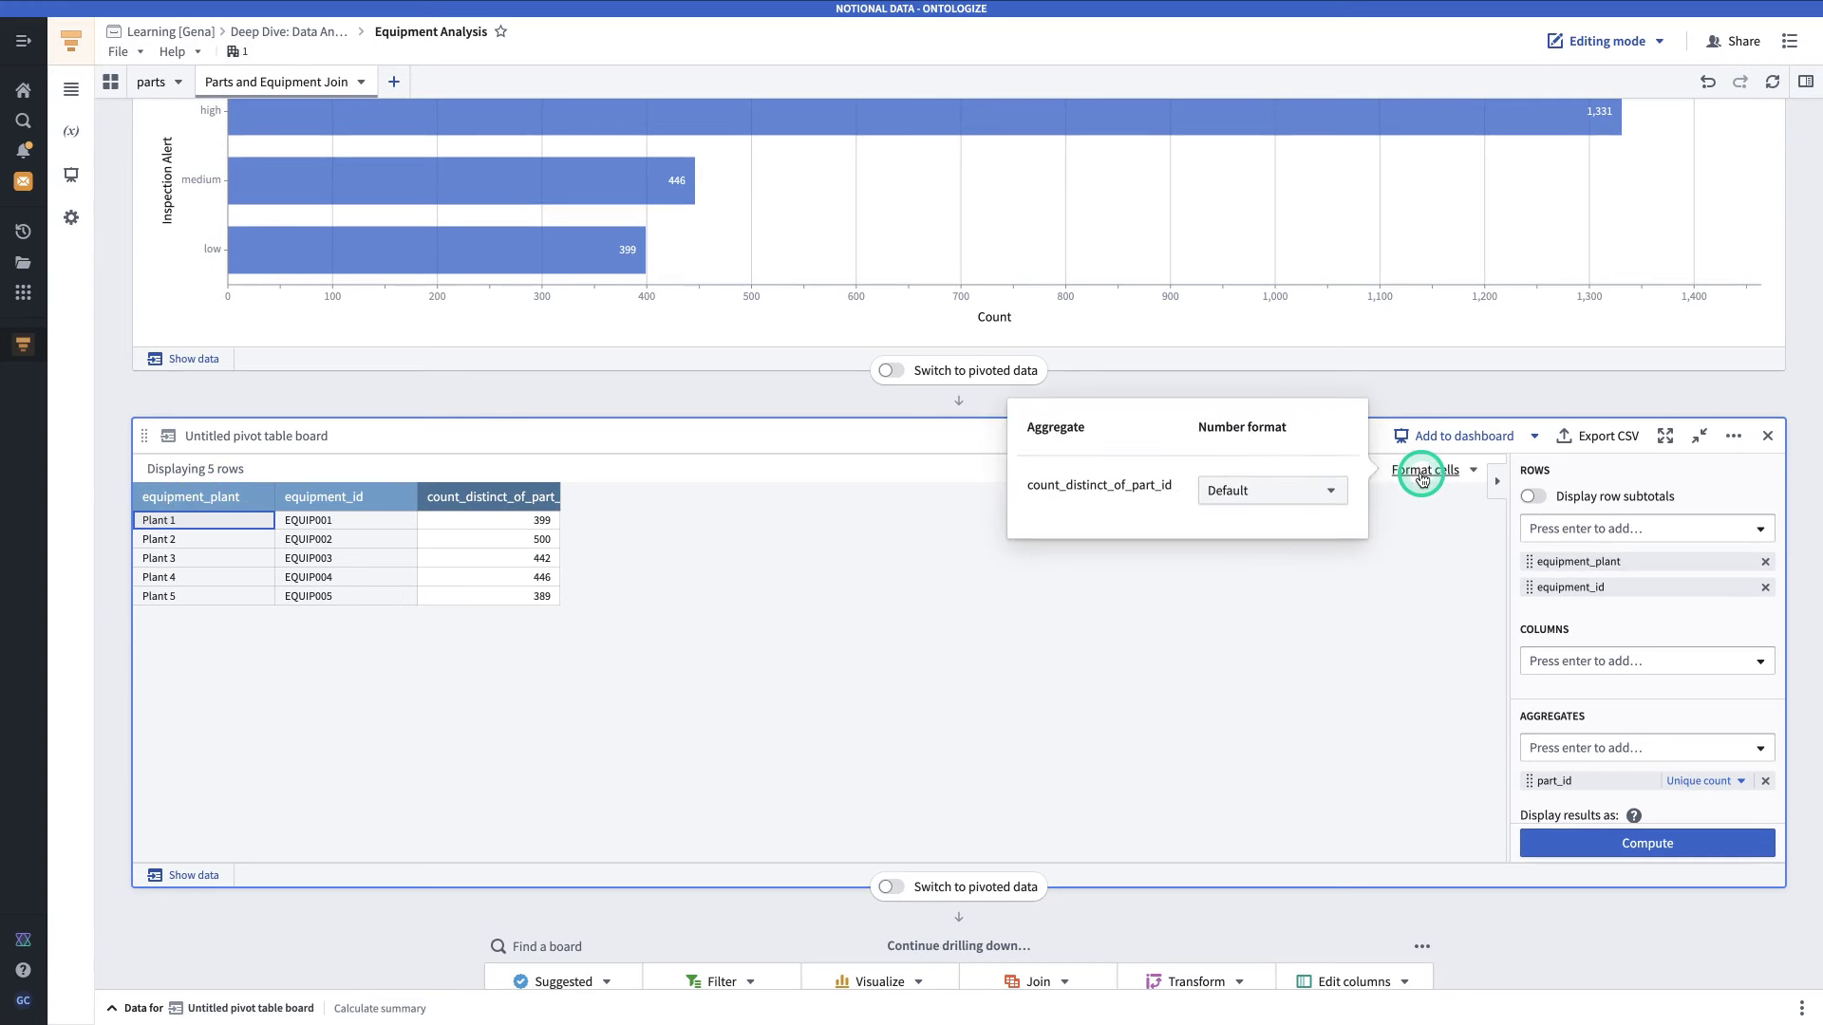
click(1328, 494)
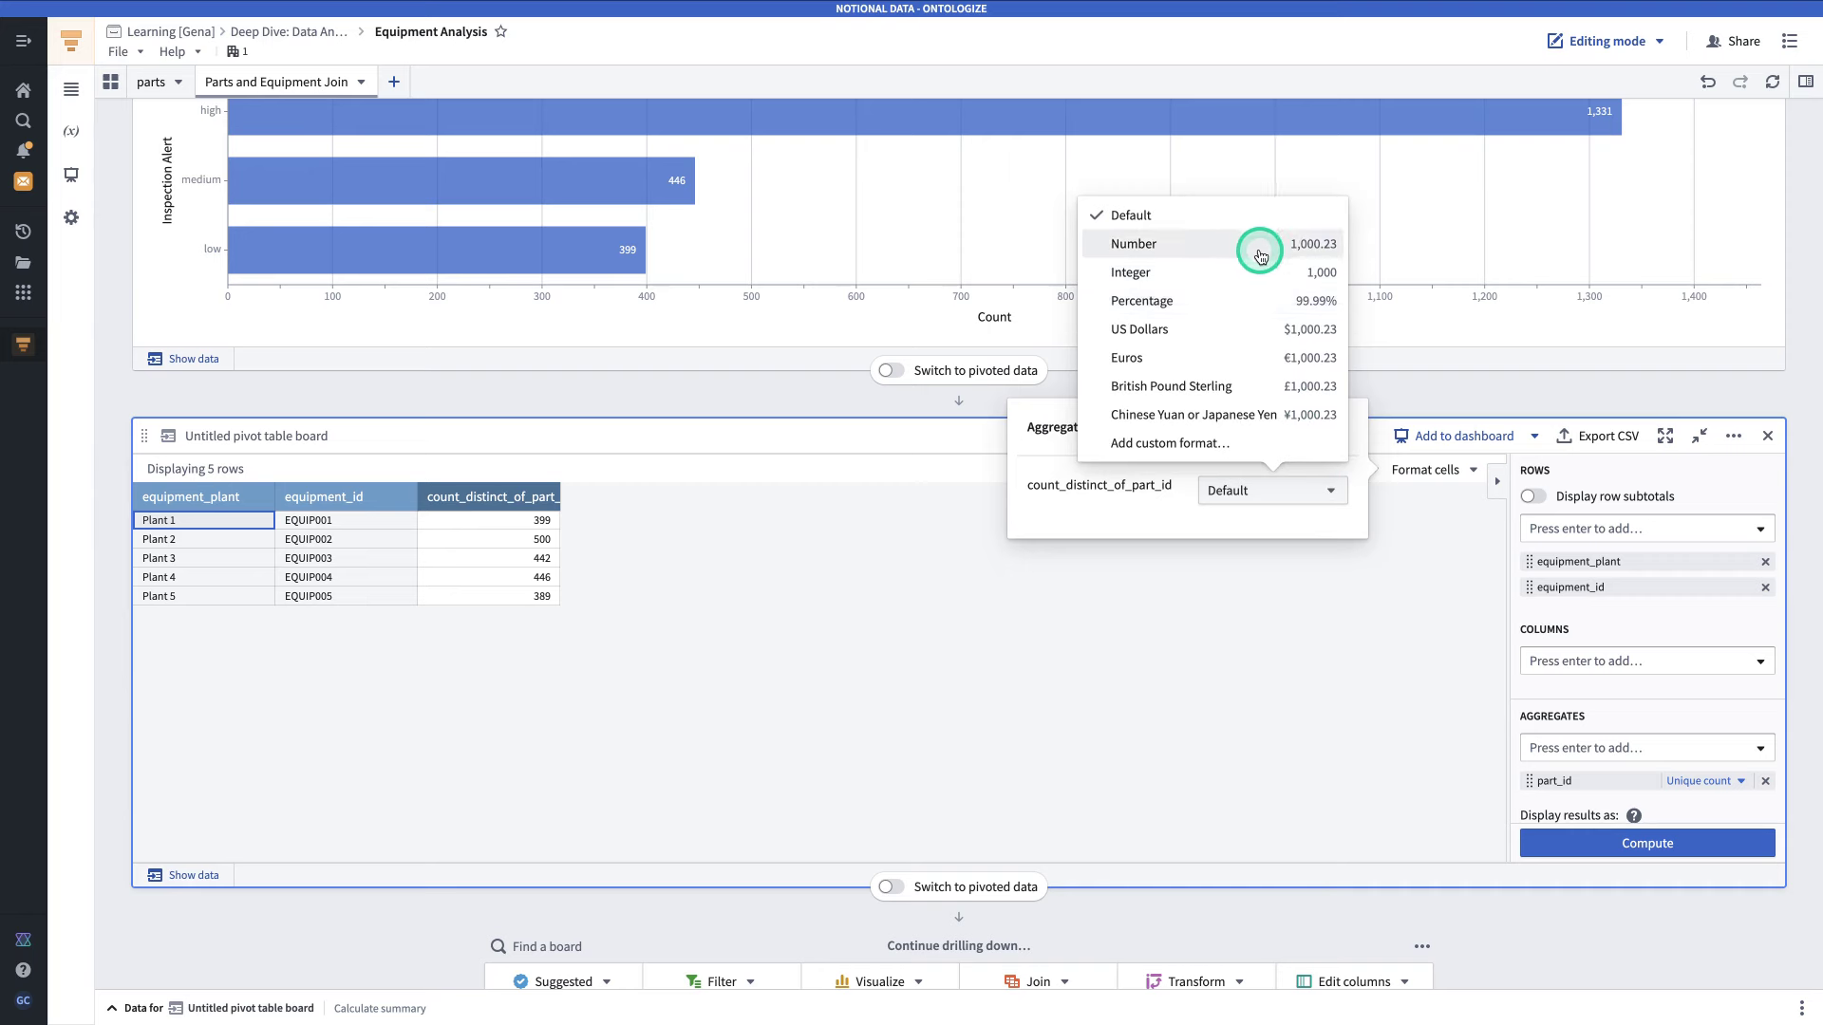
click(1294, 647)
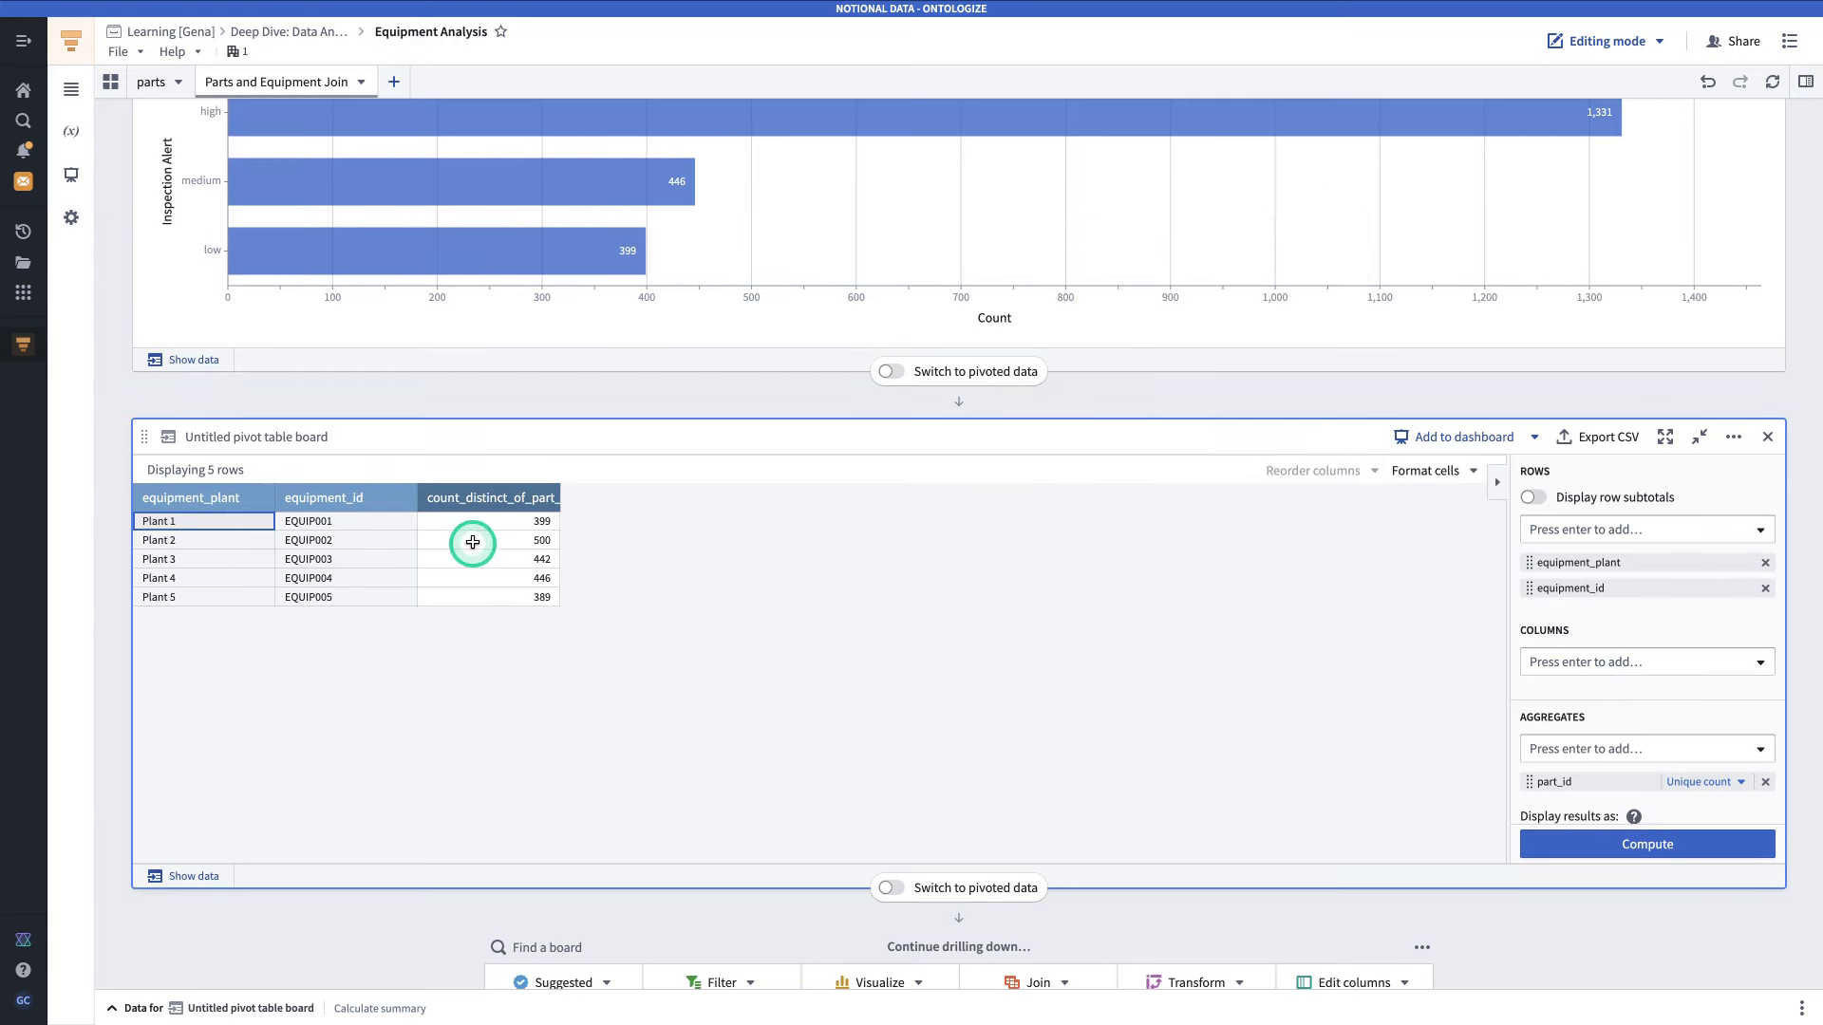
click(472, 539)
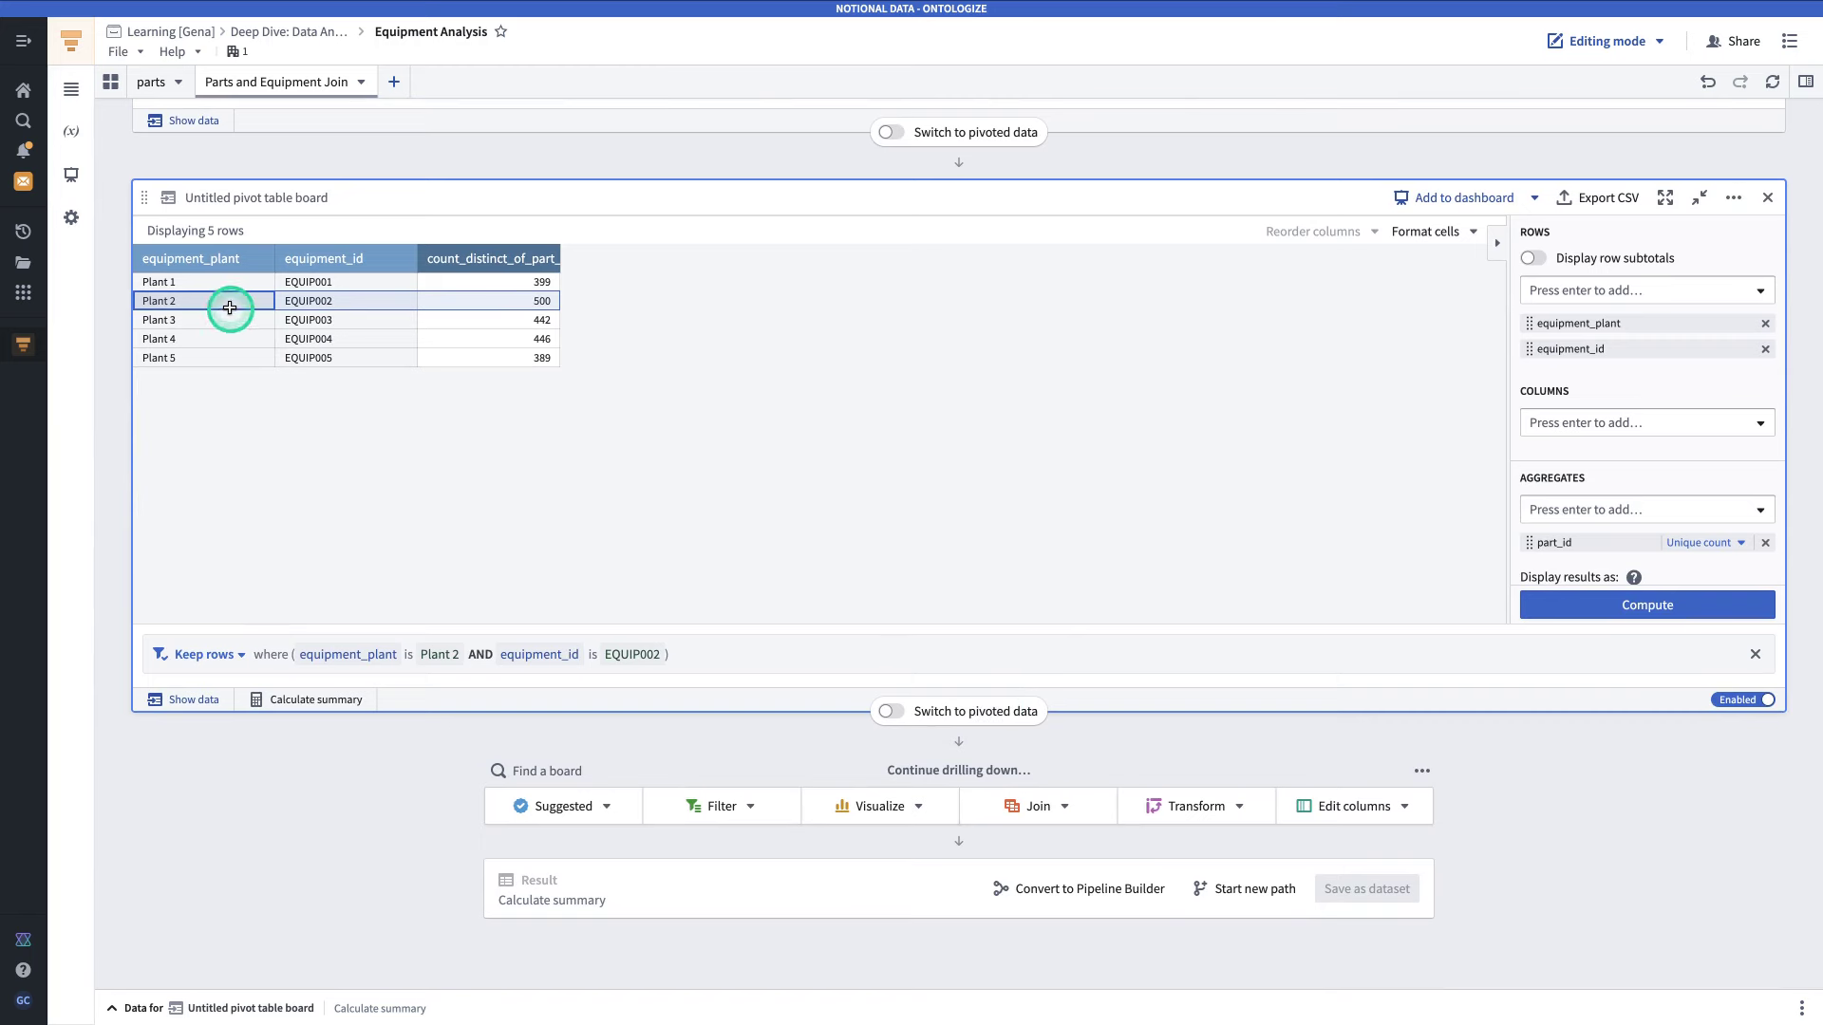
click(1754, 655)
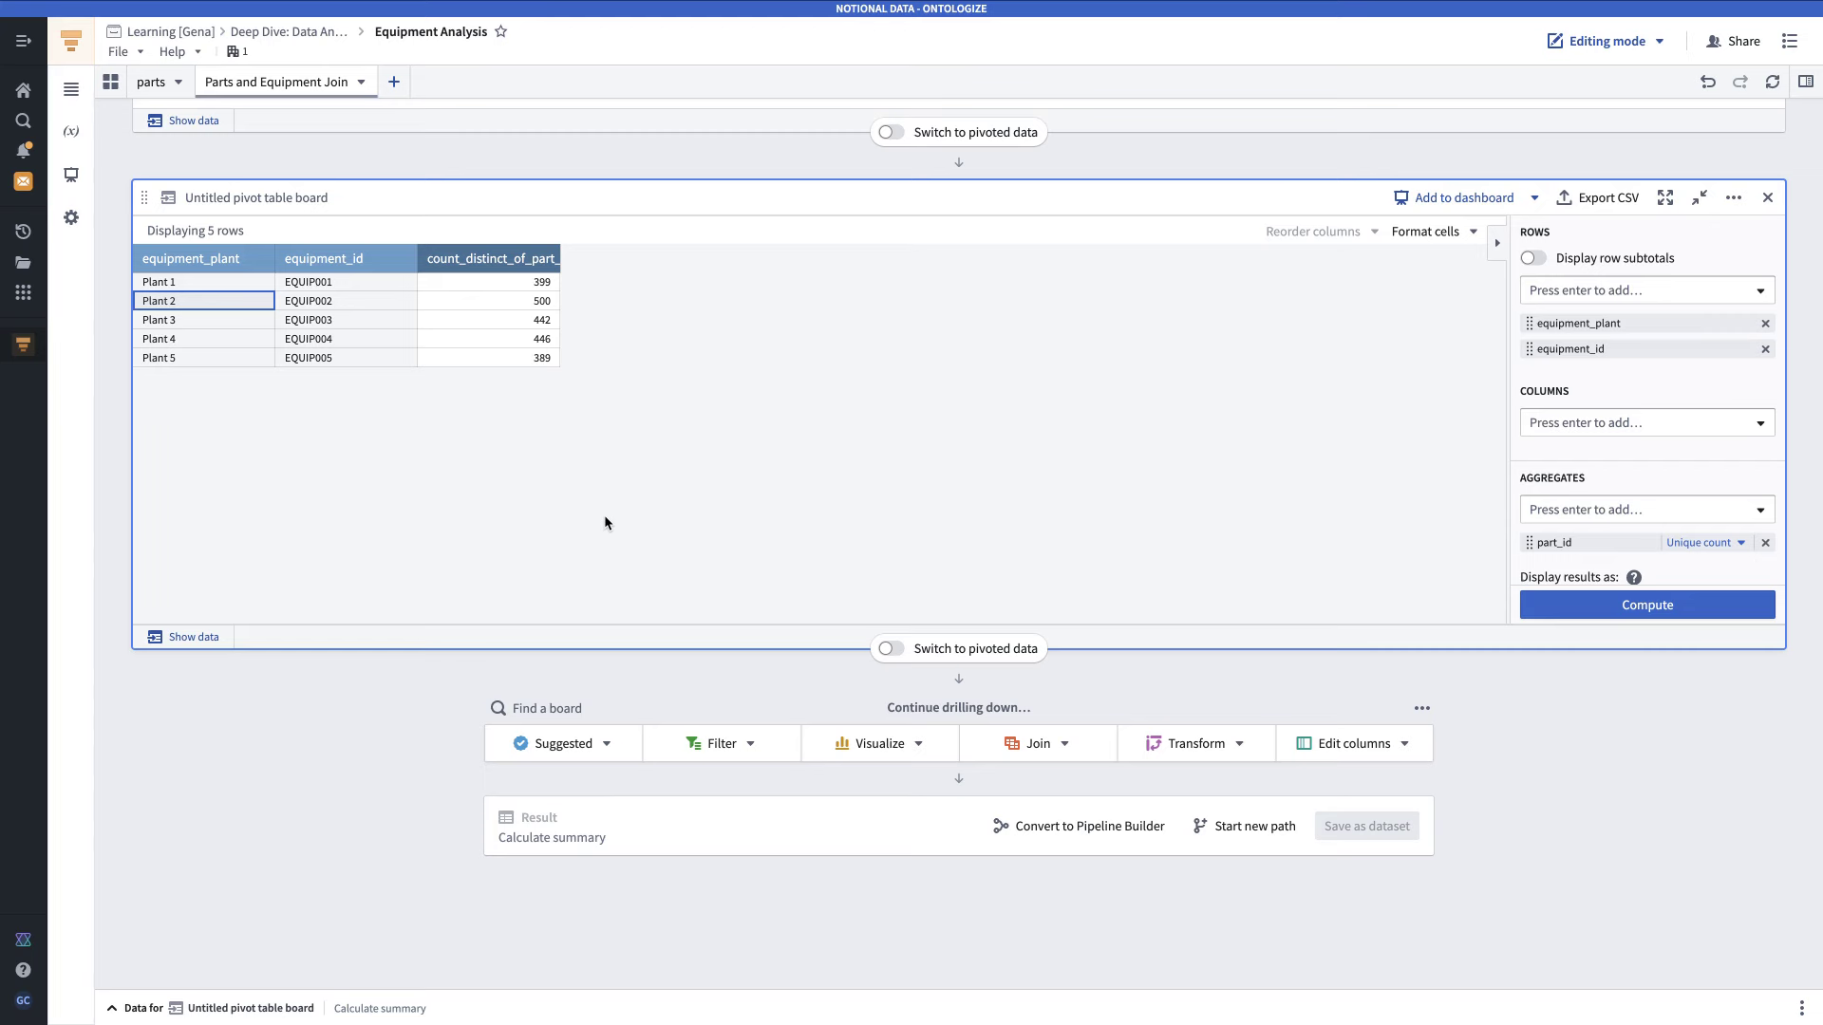
click(174, 1008)
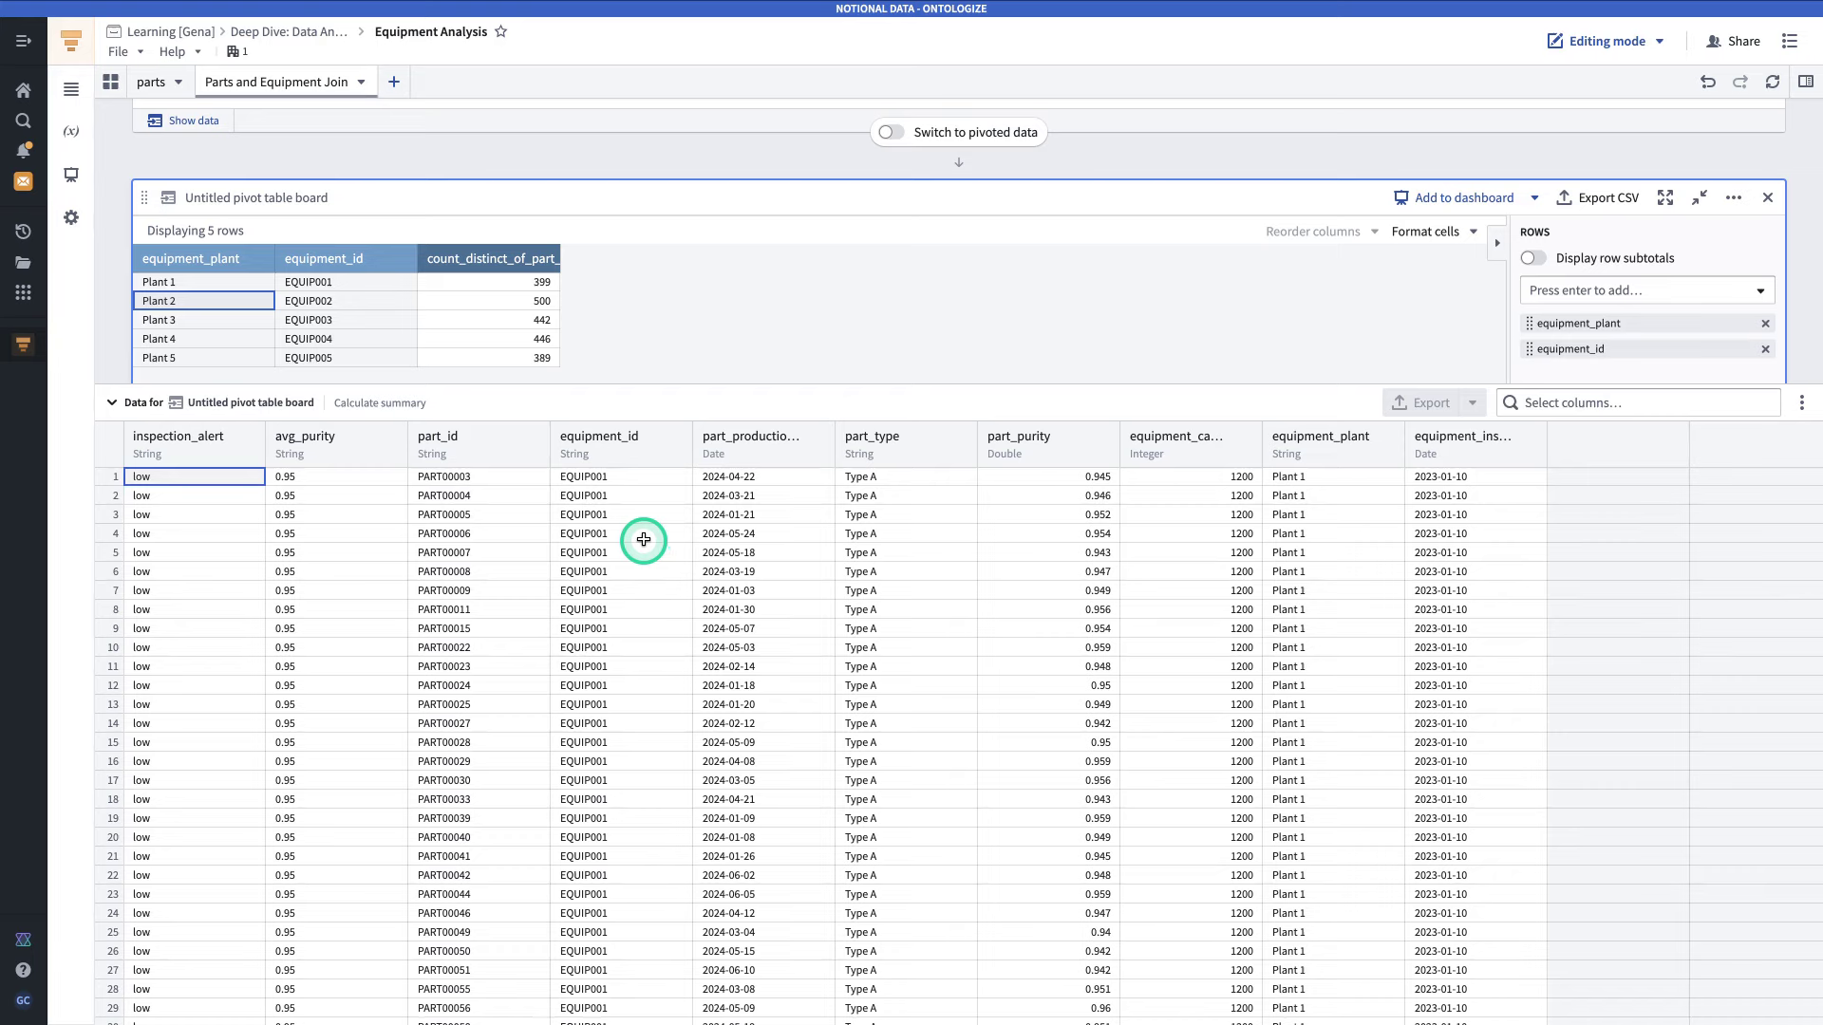
scroll(641, 581, down, 17)
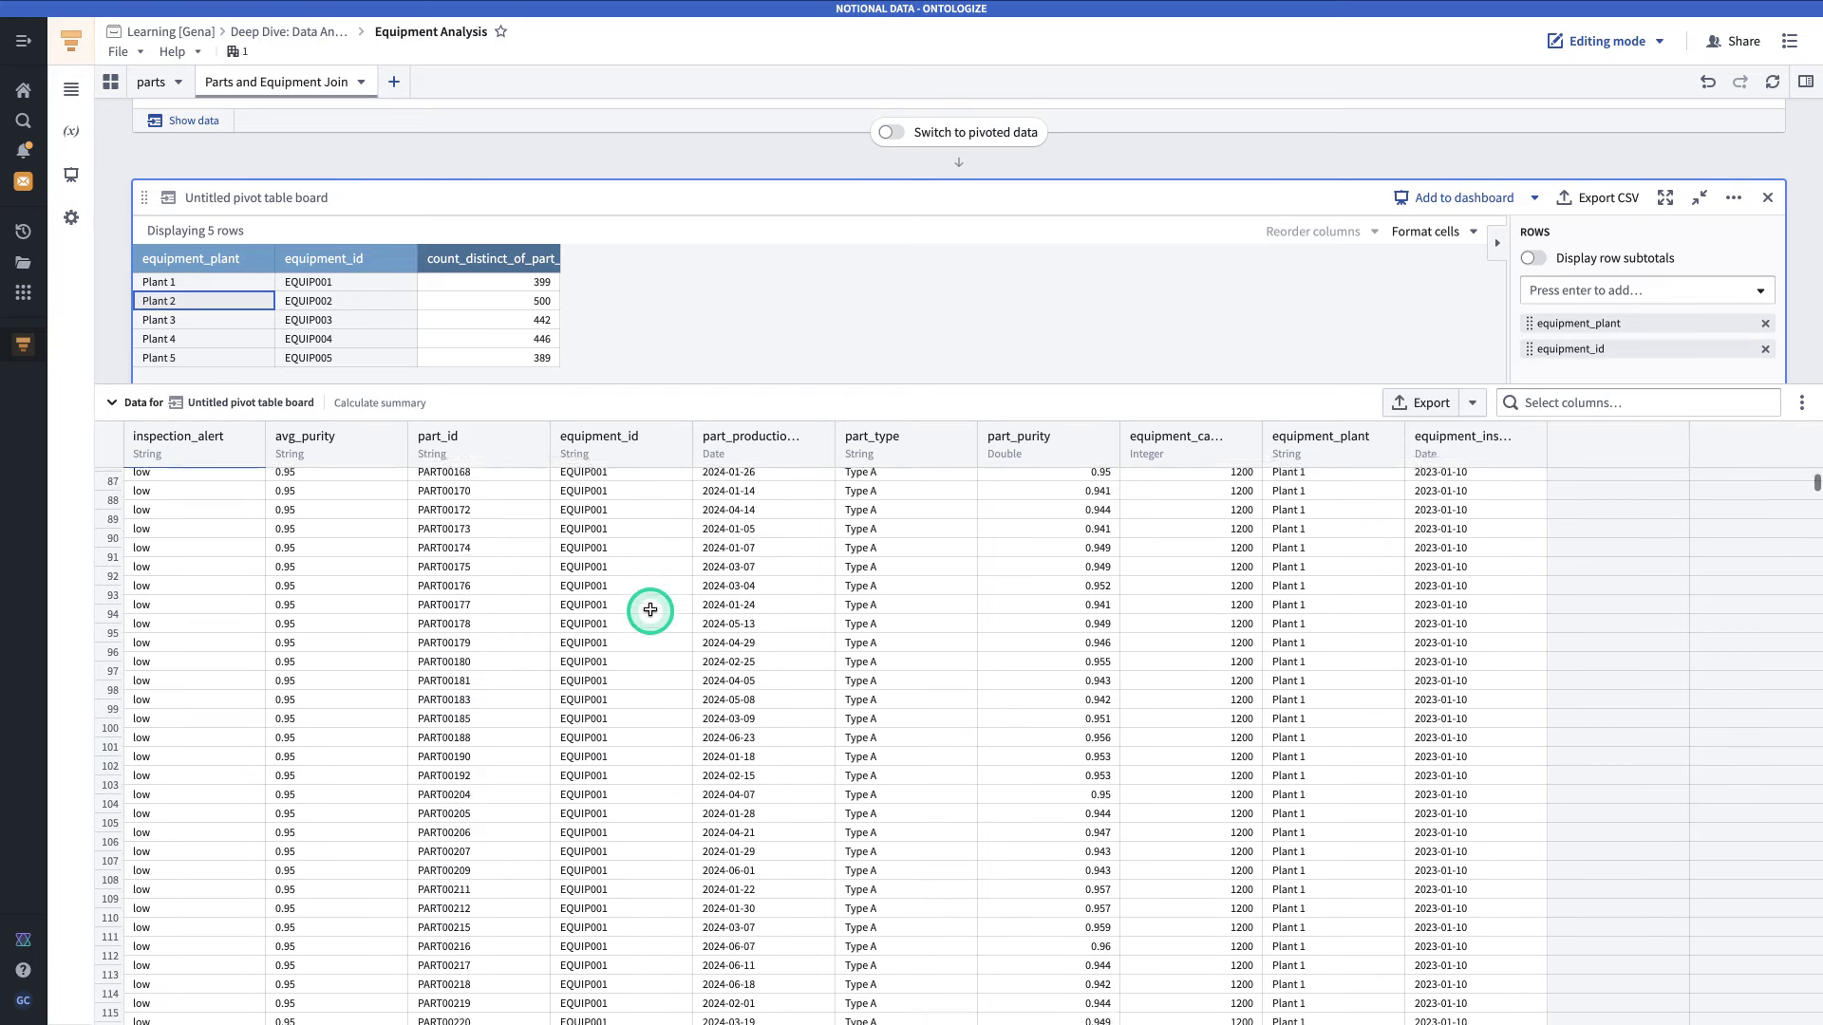
scroll(651, 609, down, 1)
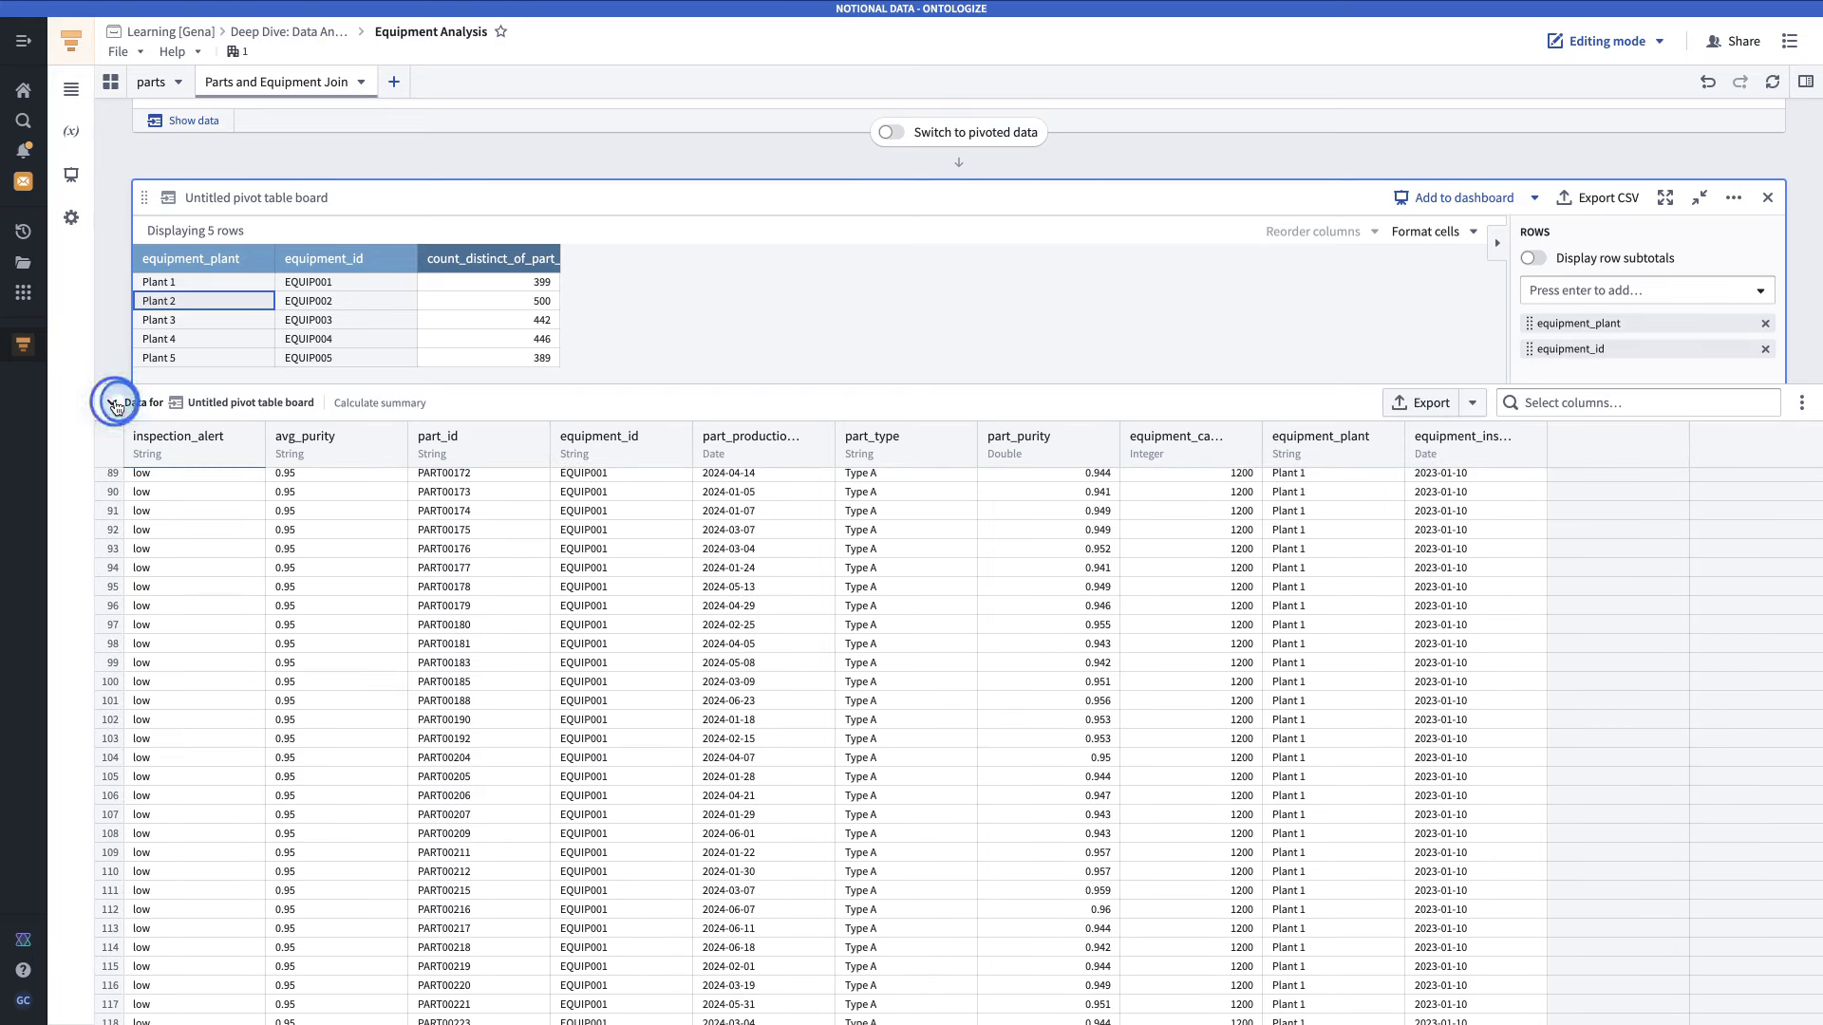
click(115, 405)
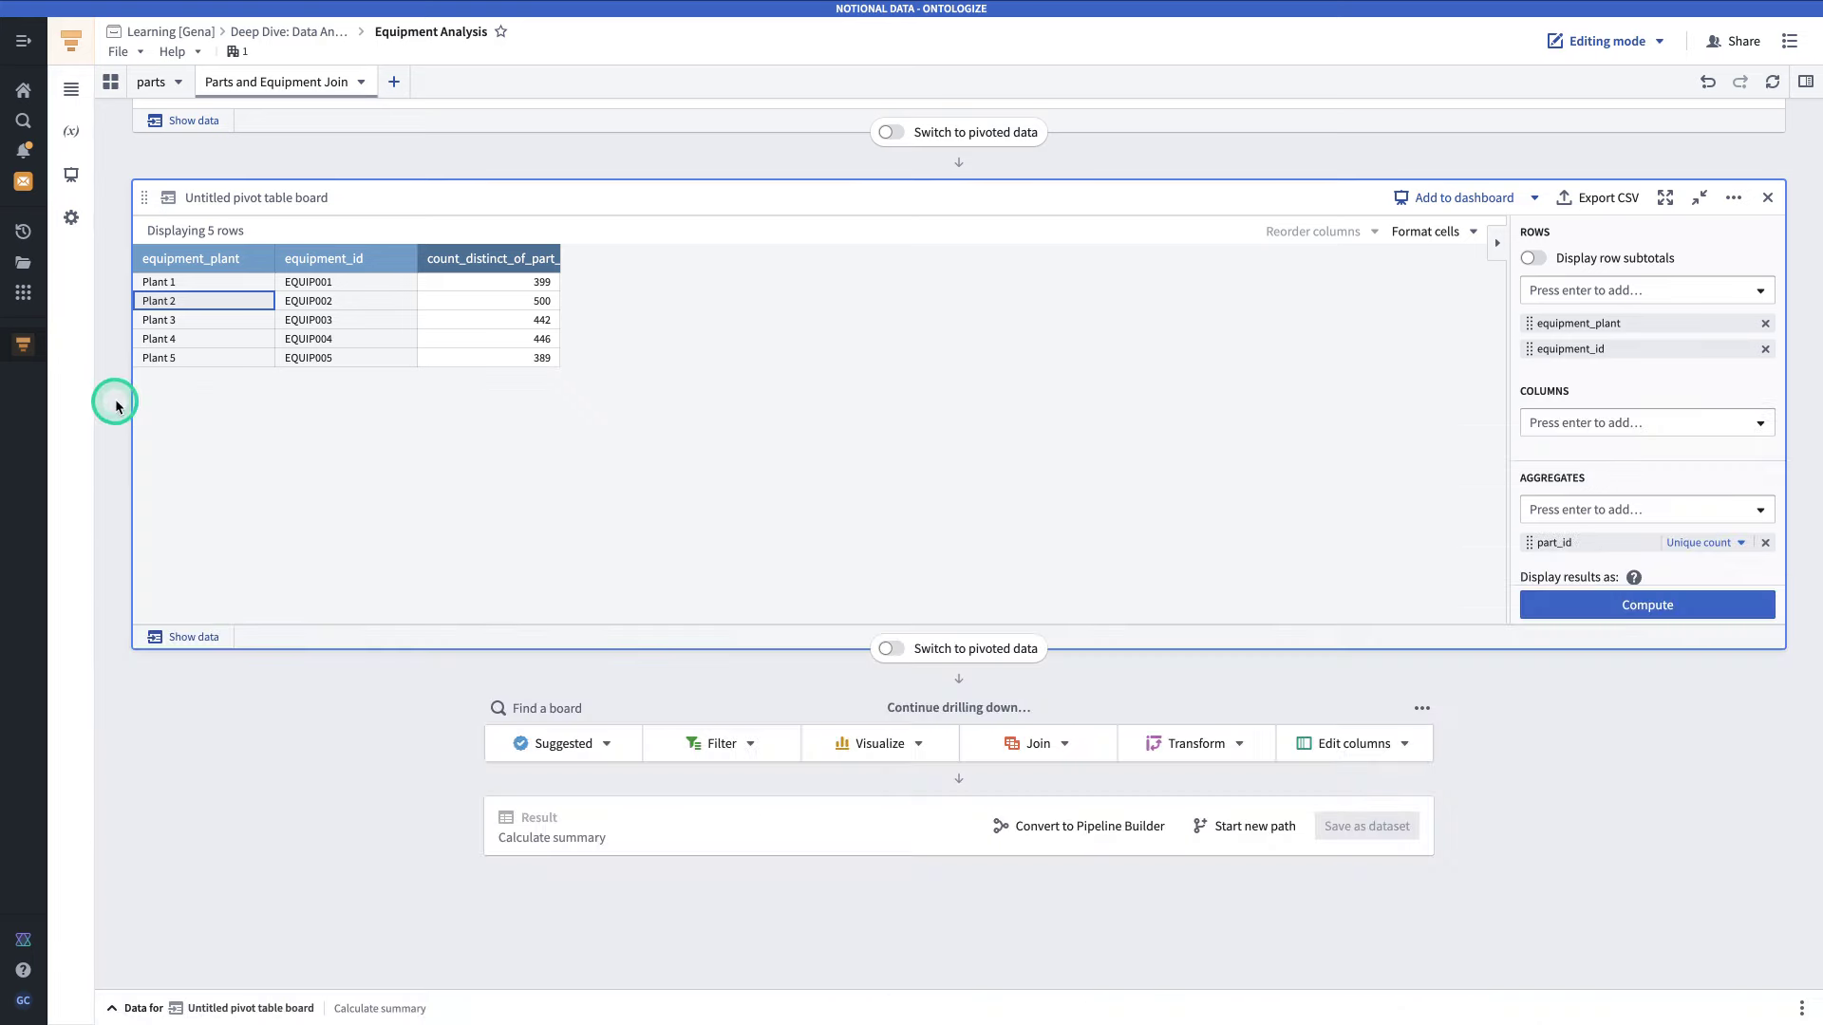
click(897, 650)
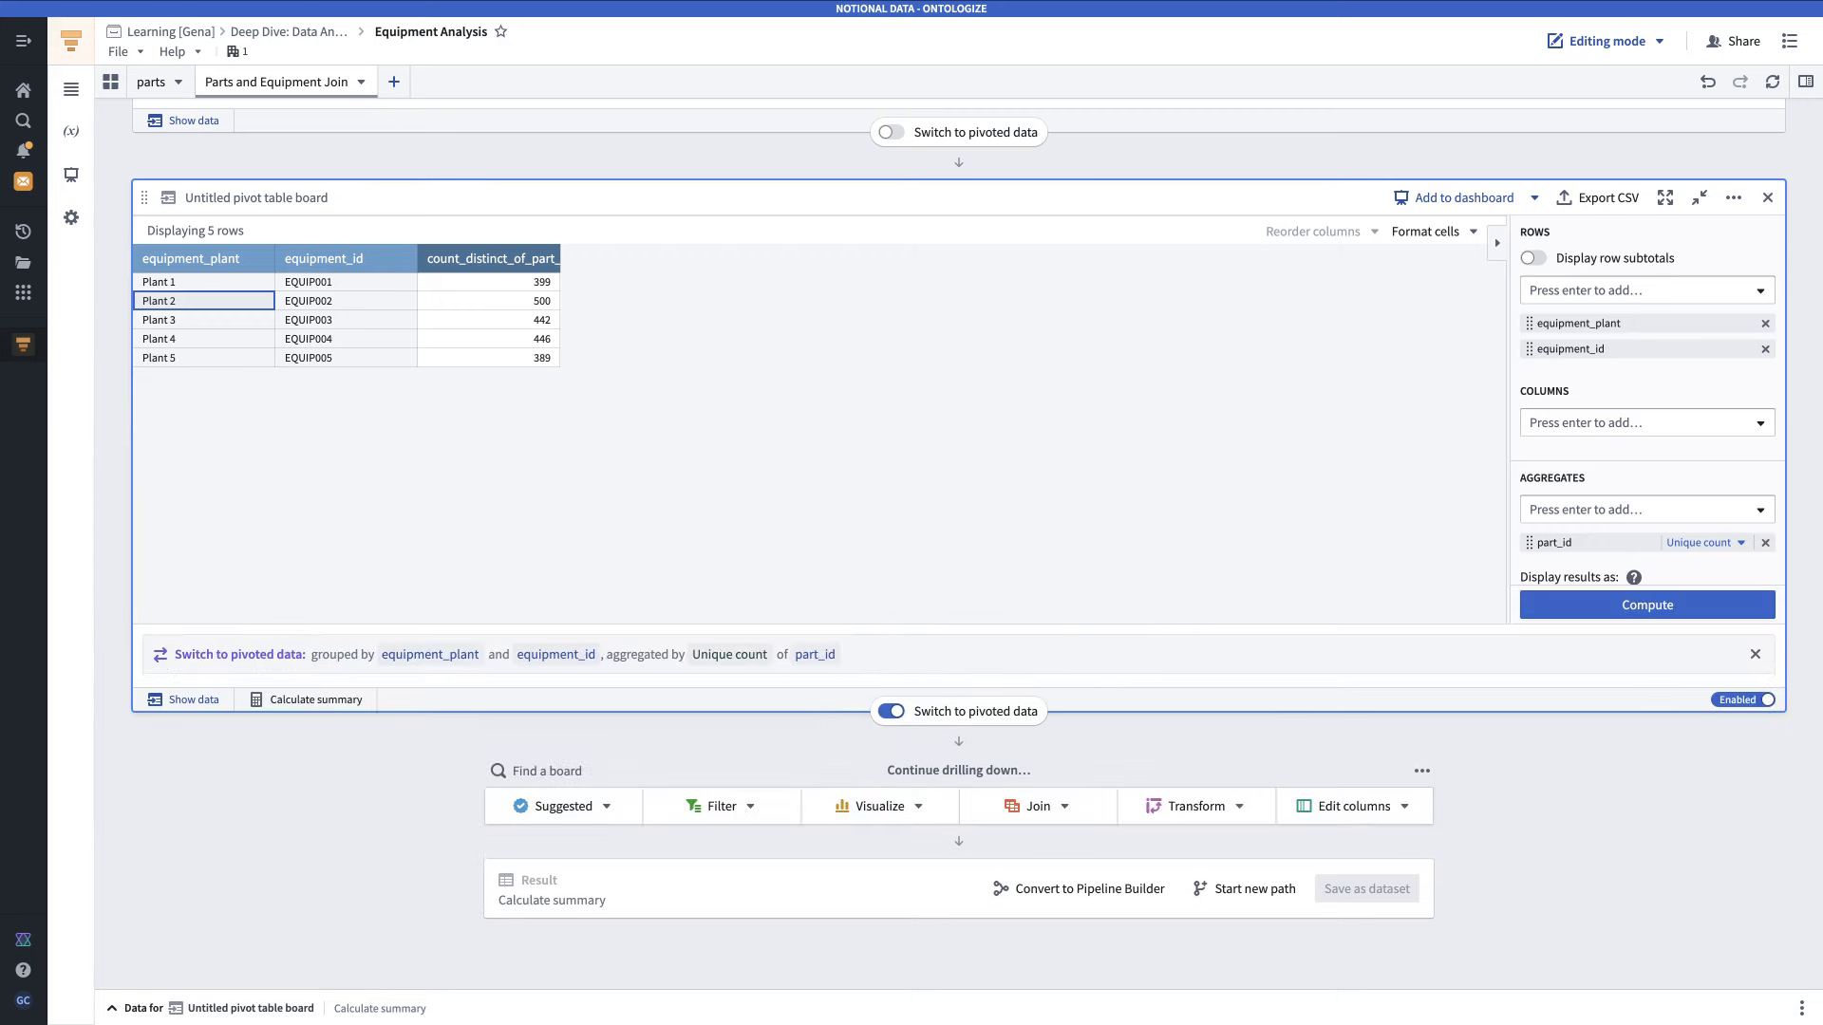
click(157, 1012)
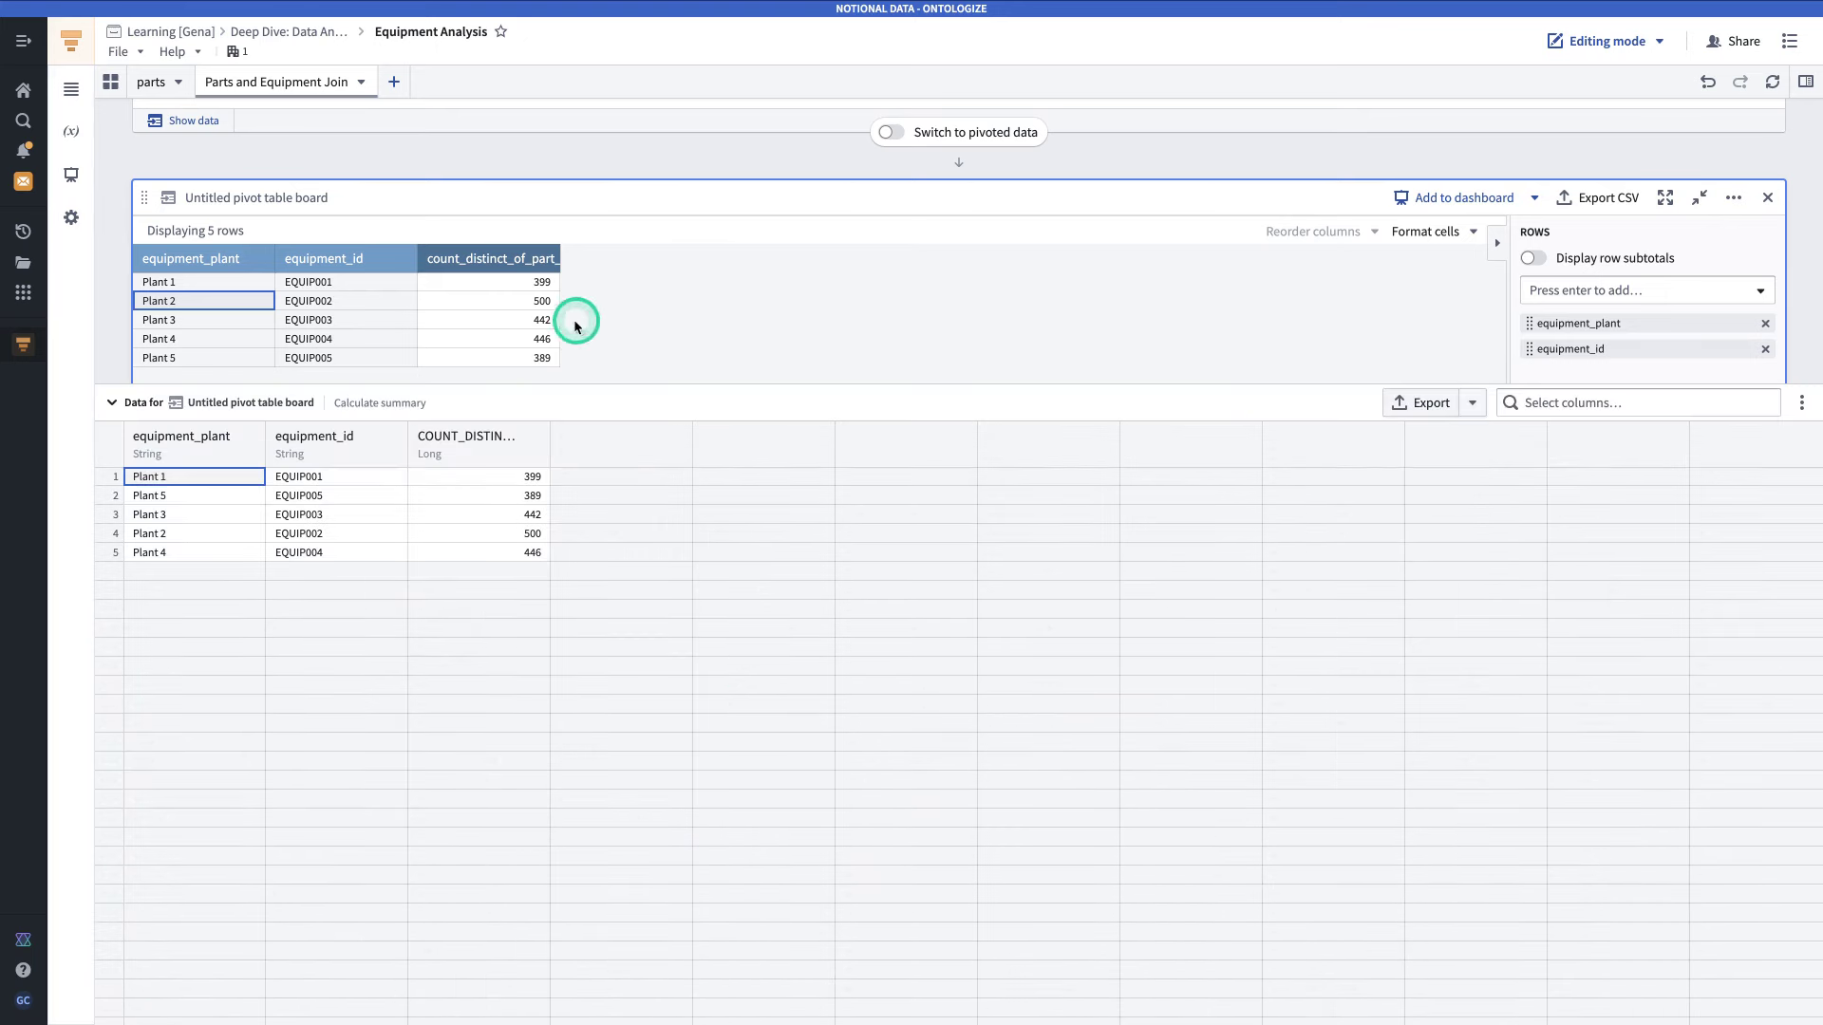
click(112, 405)
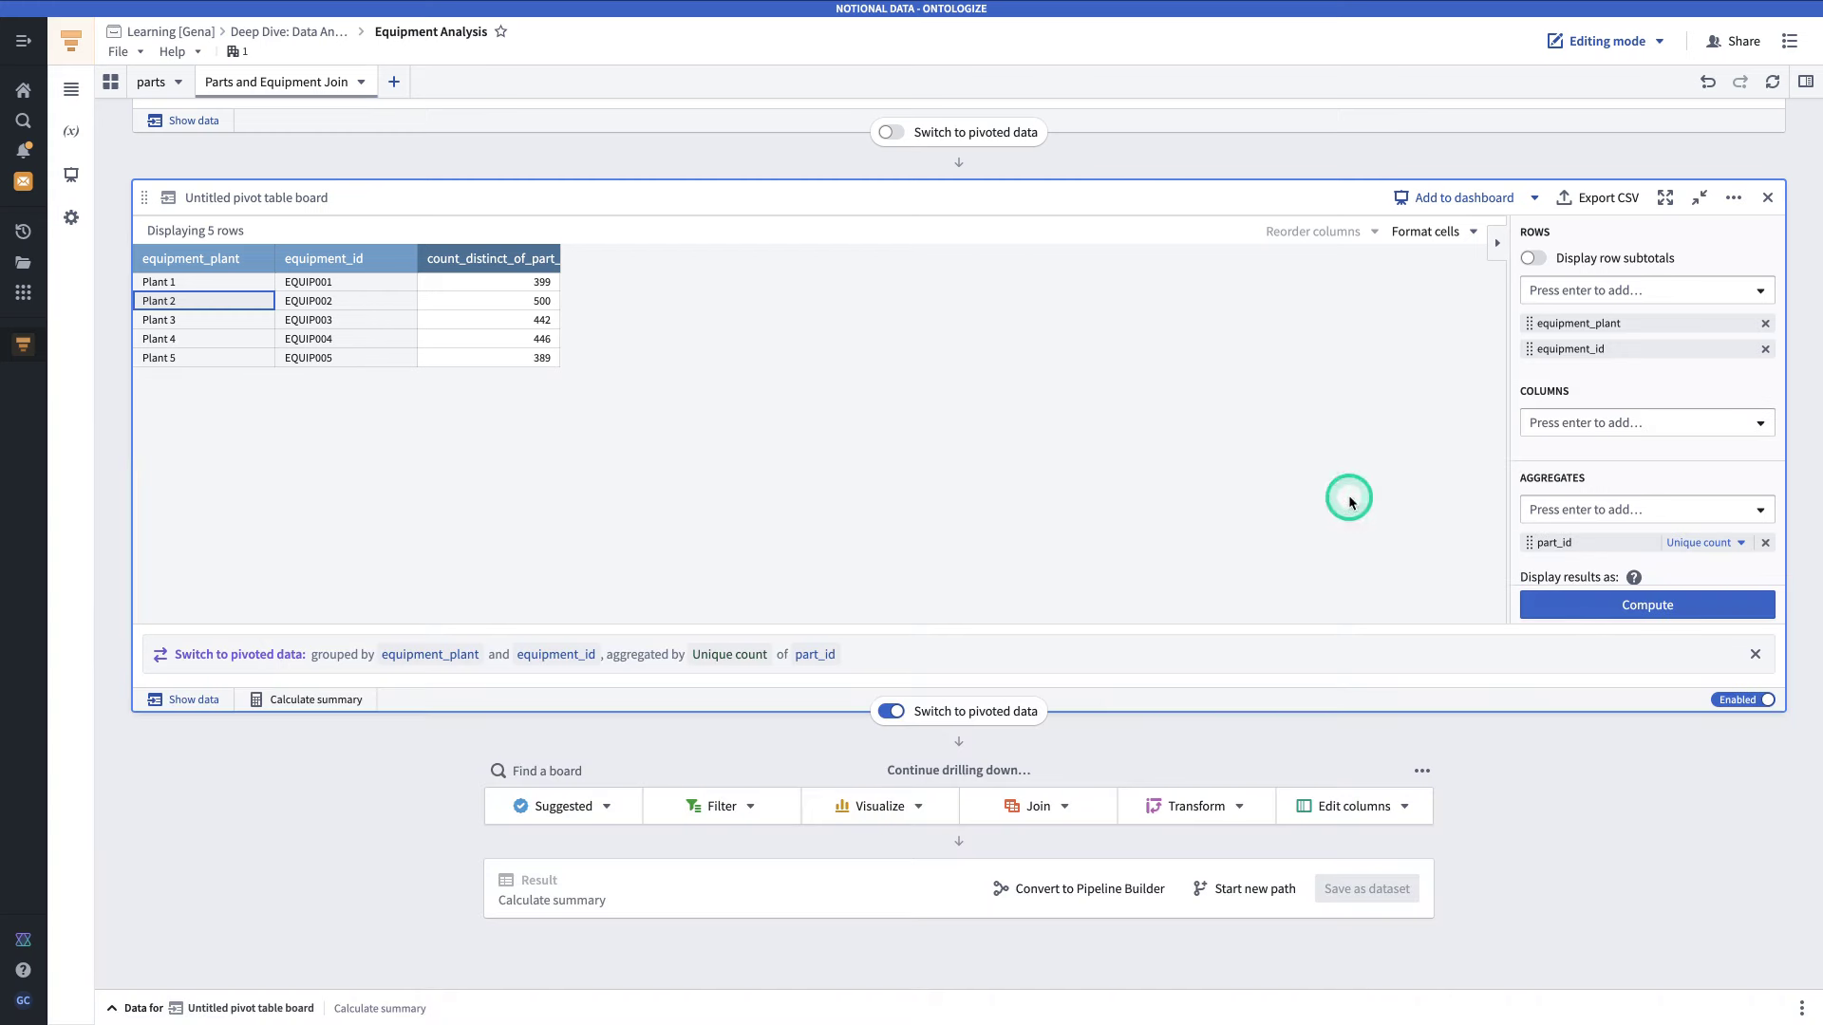
click(1752, 652)
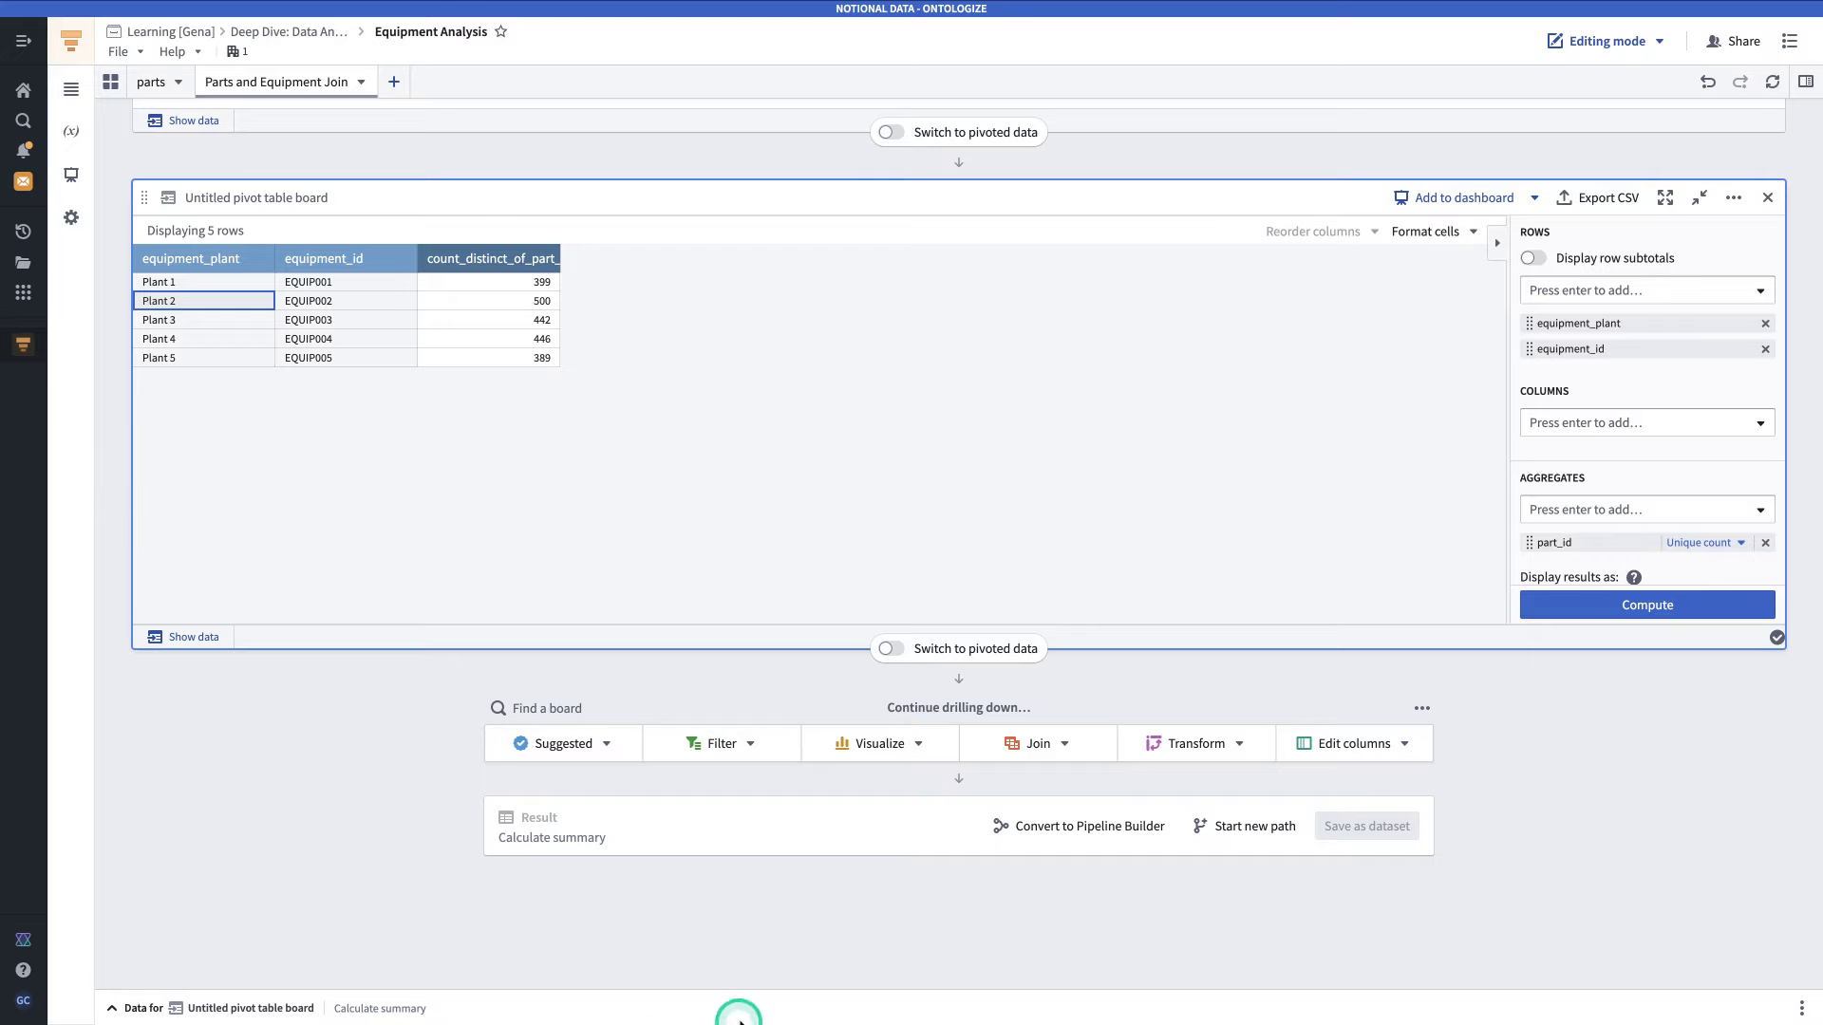
scroll(643, 886, down, 1)
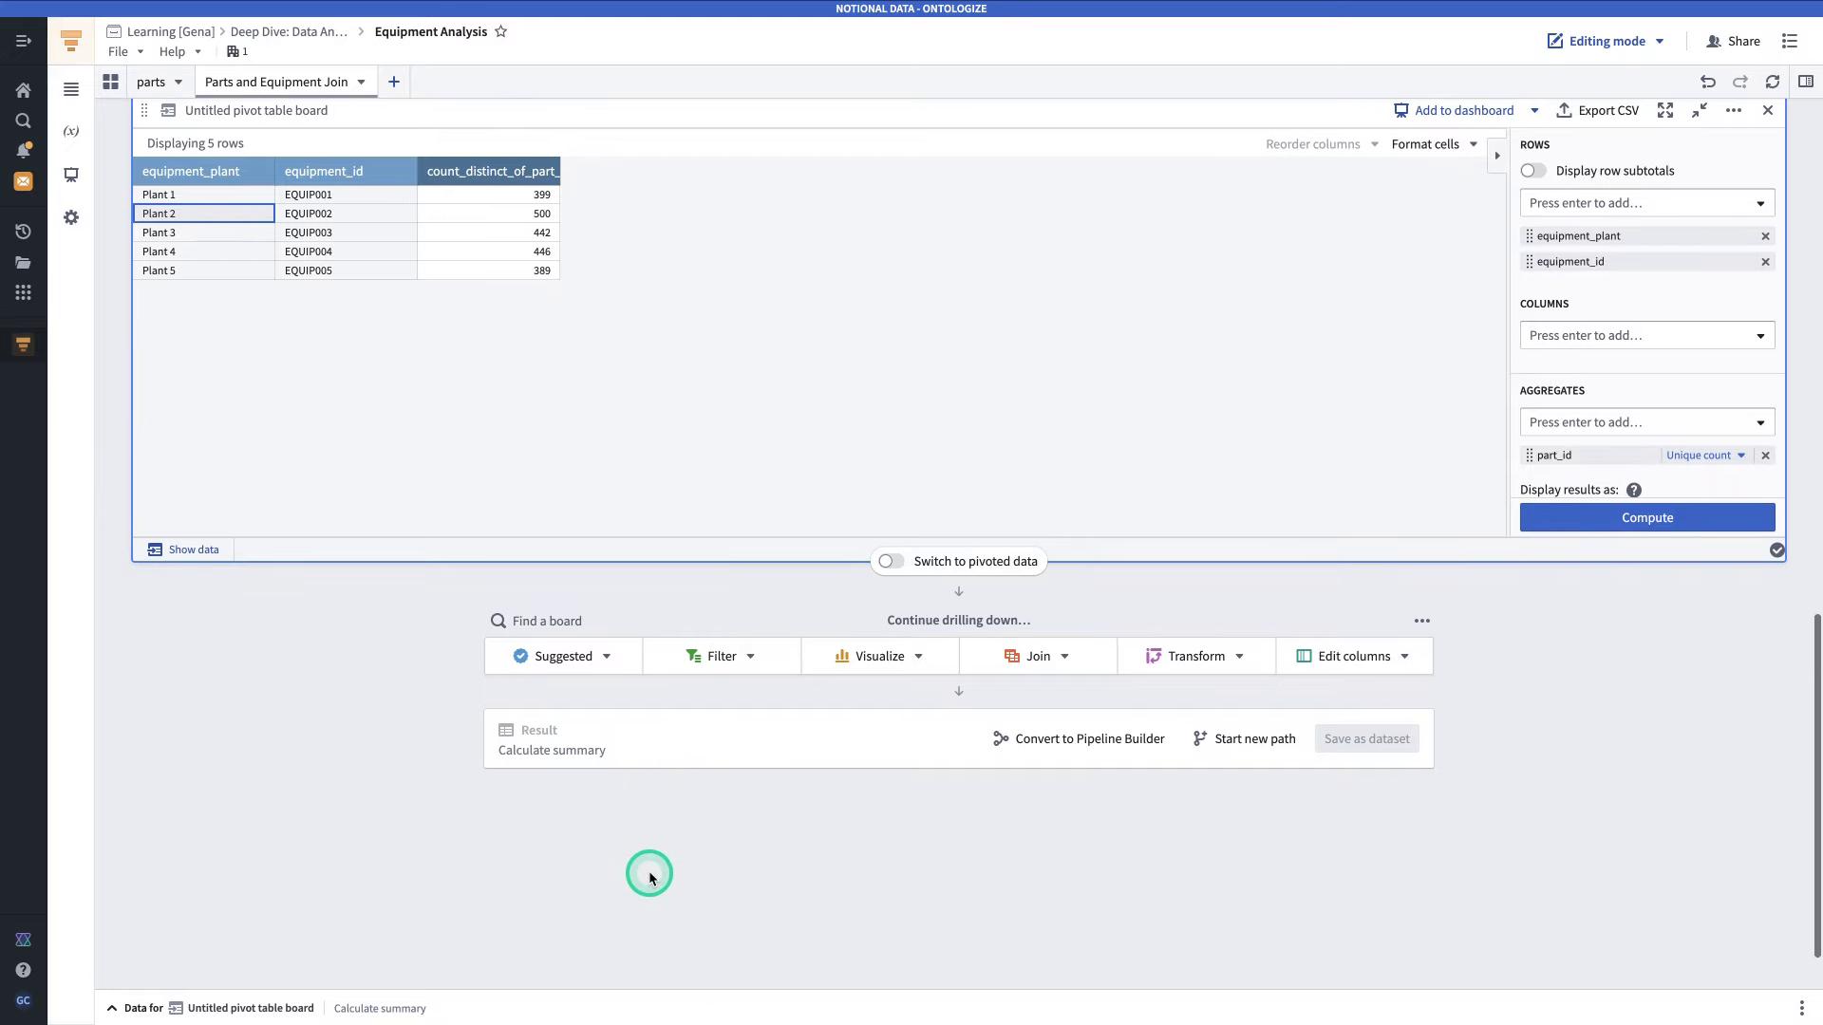
- Add a scatter-plot chart board with avg_purity on the x-axis
click(877, 656)
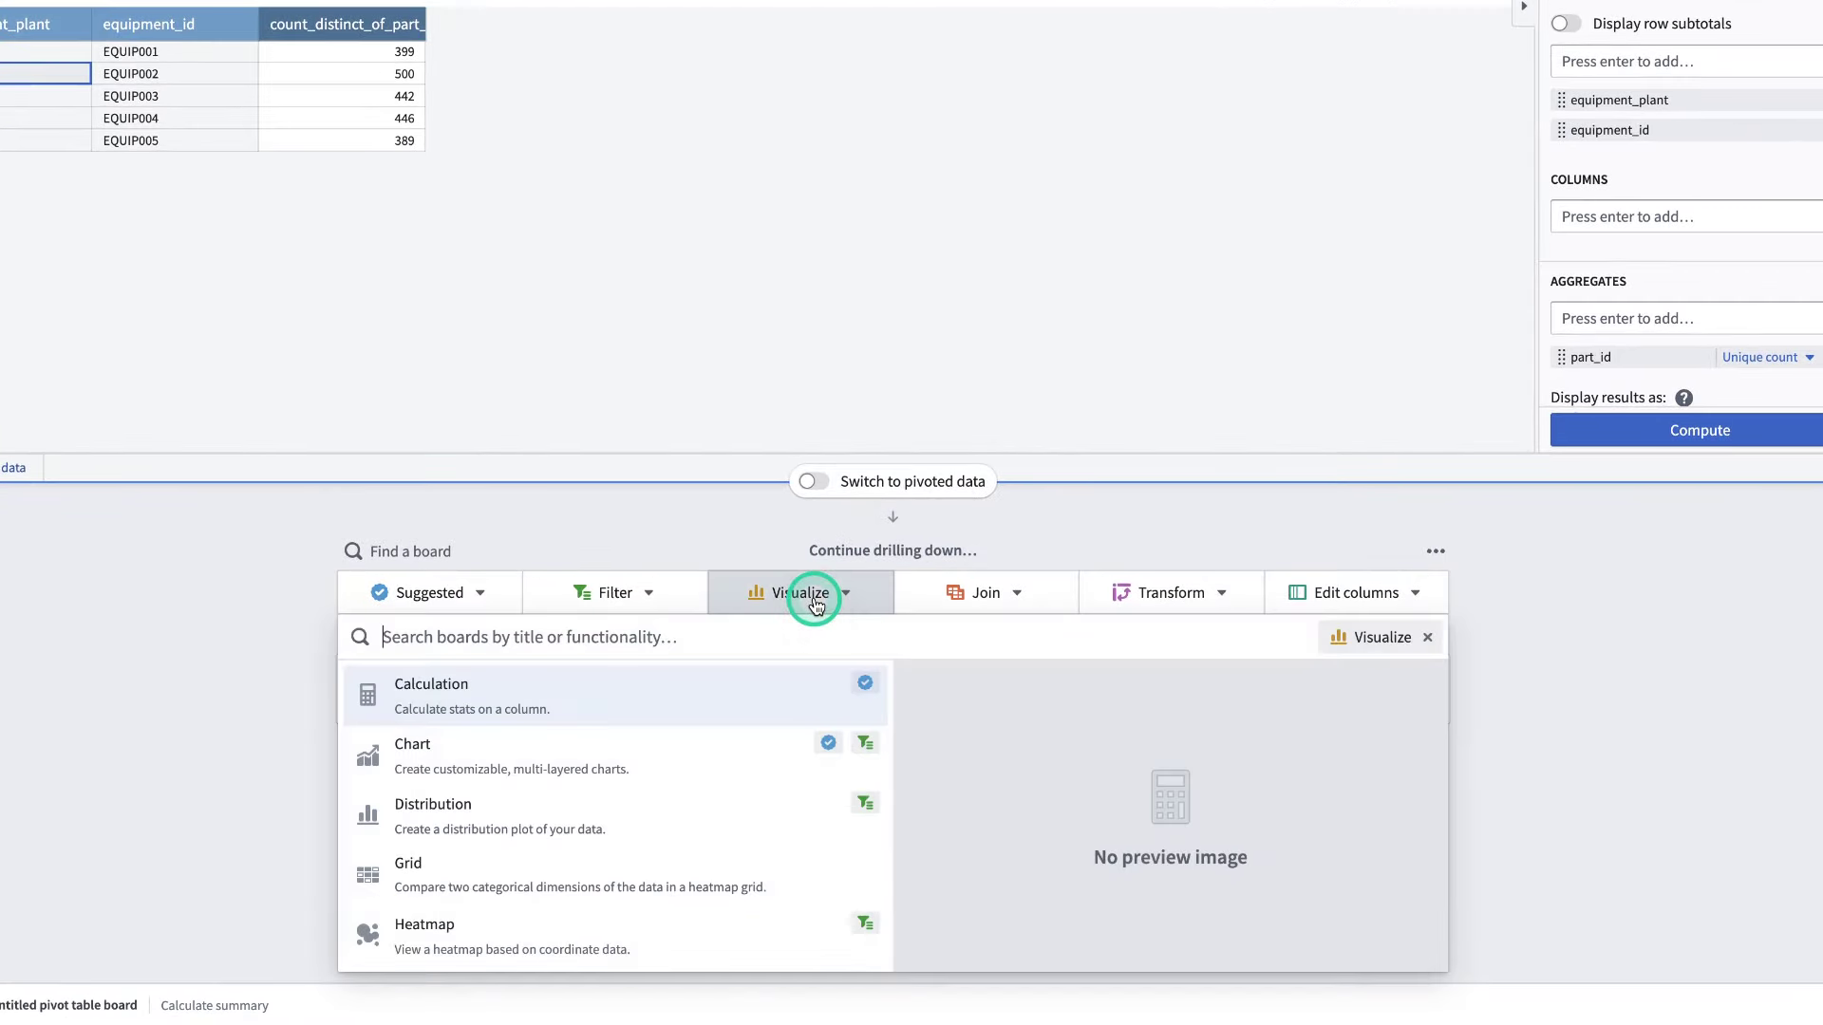
click(677, 761)
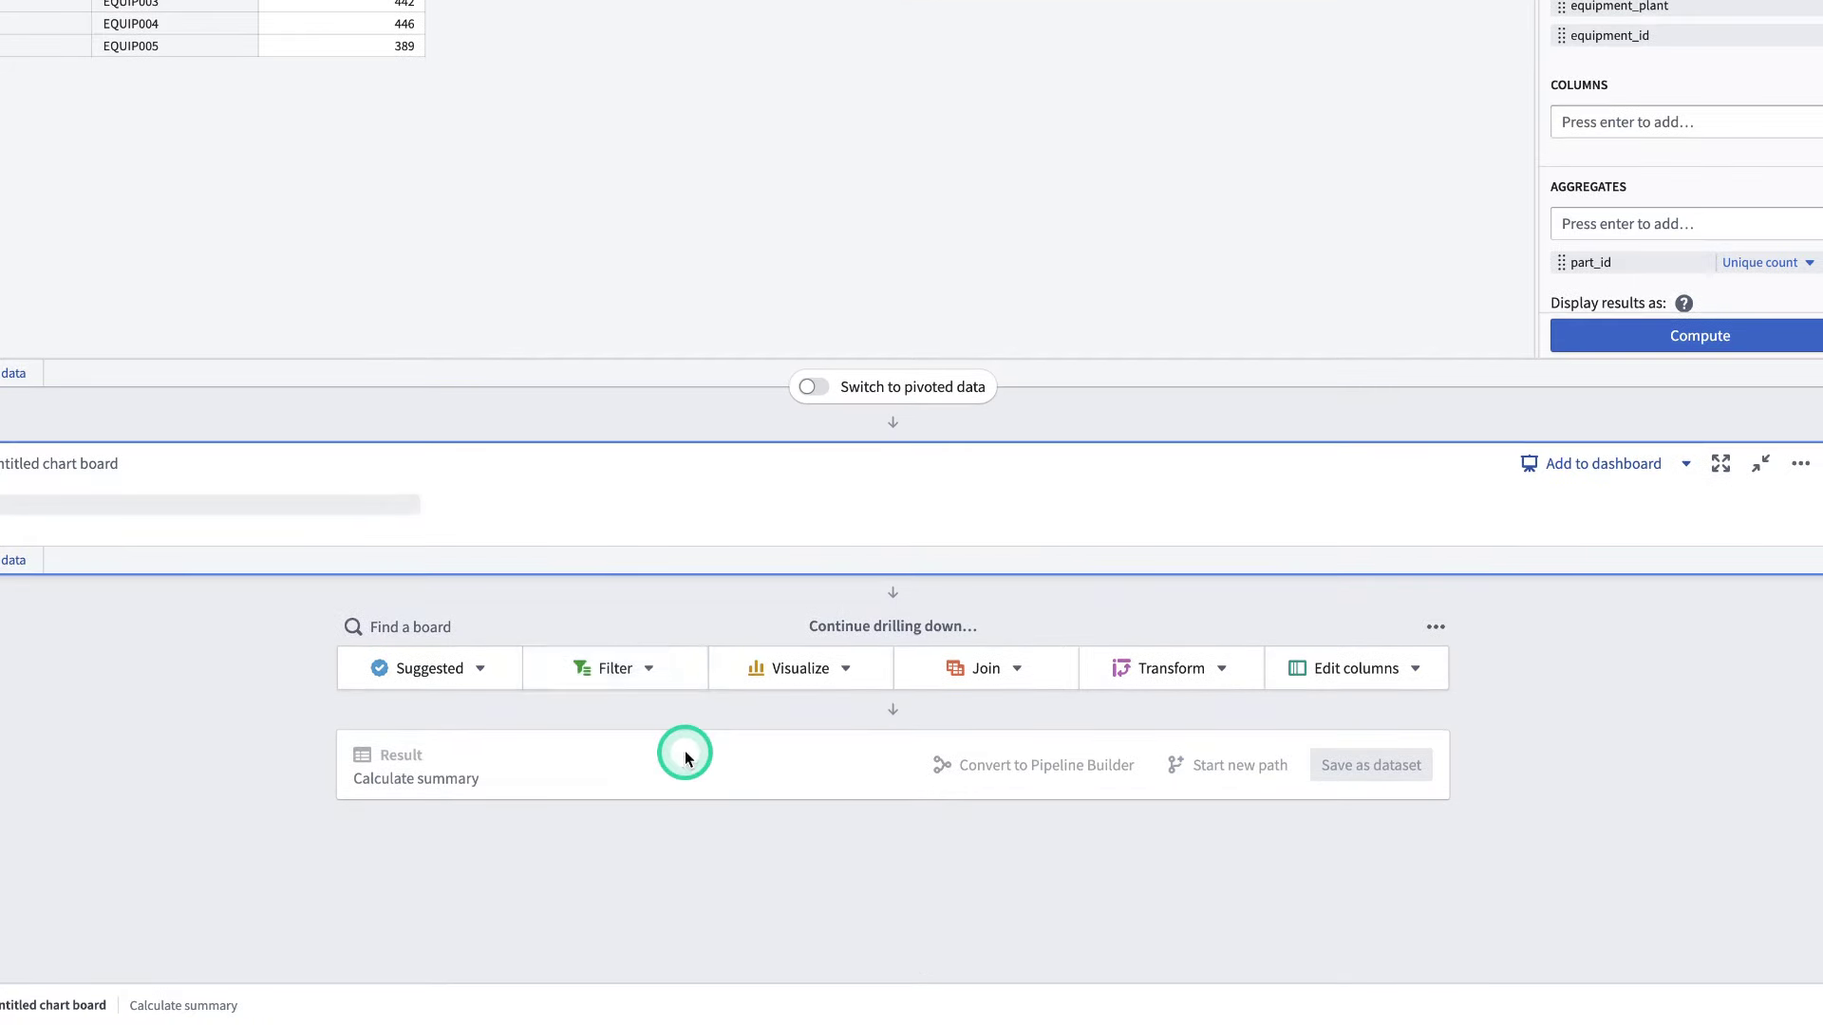
scroll(1582, 631, down, 2)
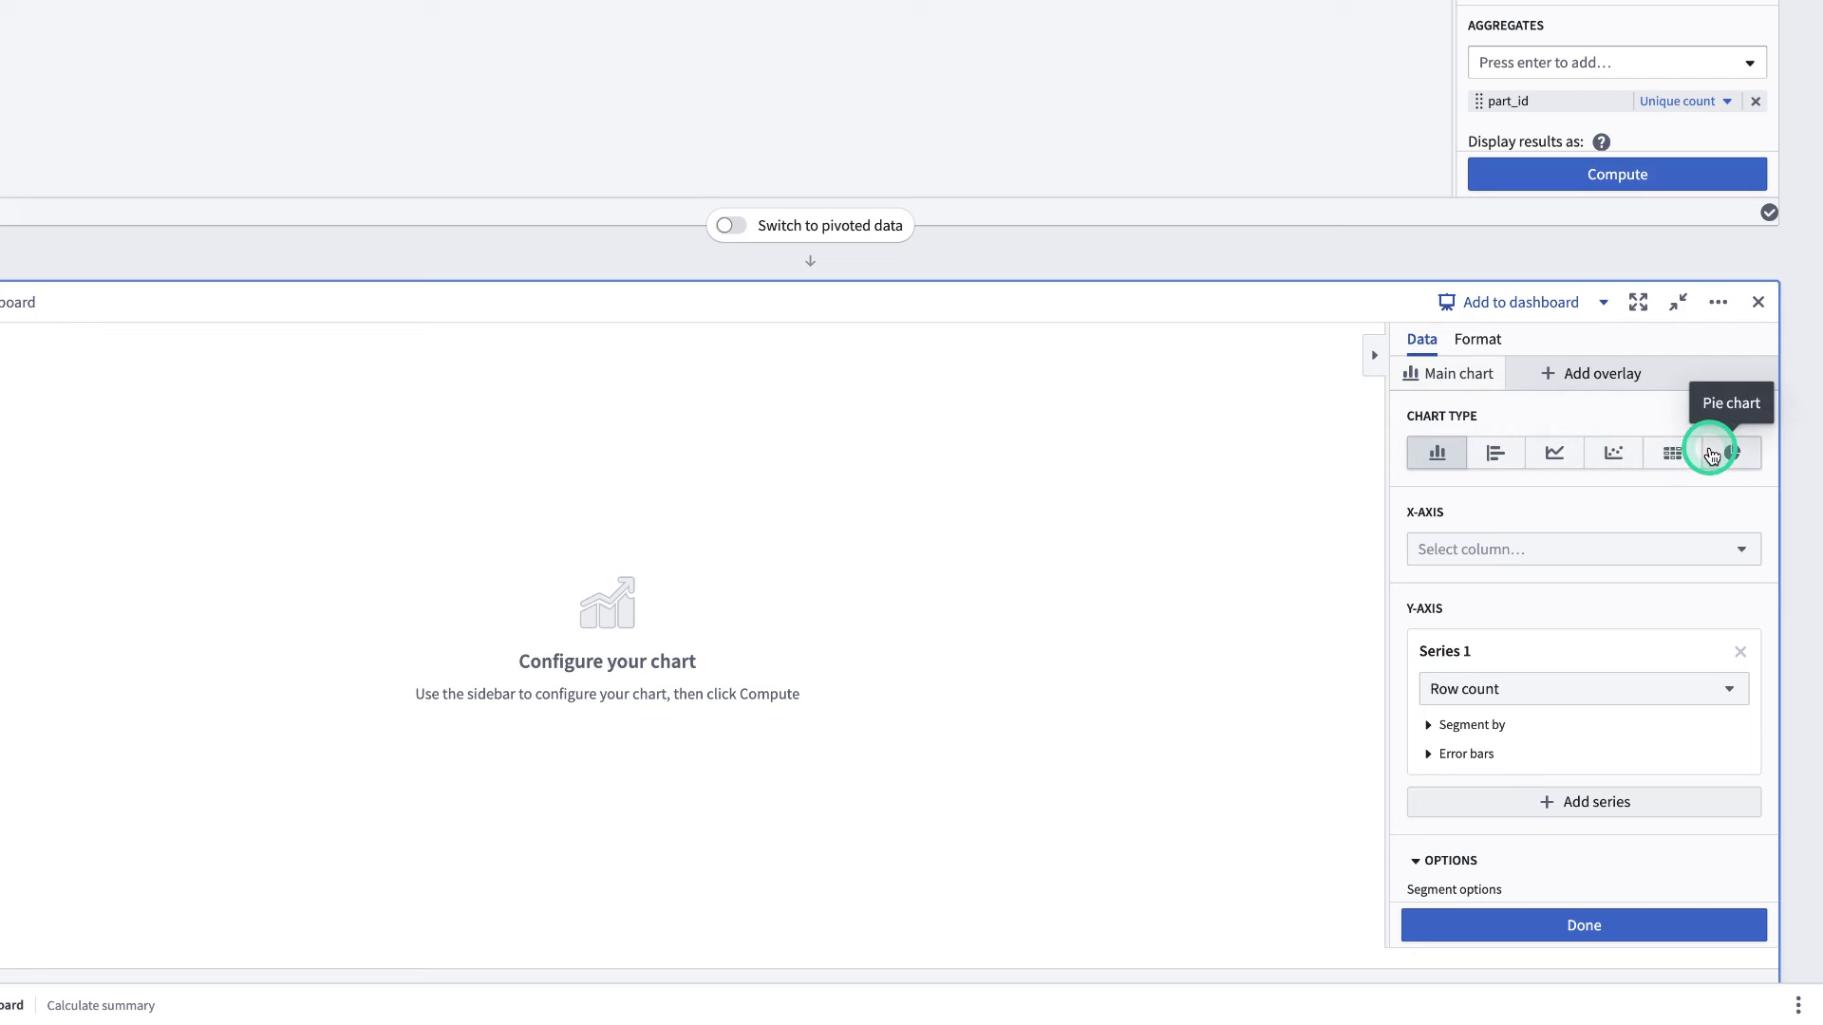
click(1614, 454)
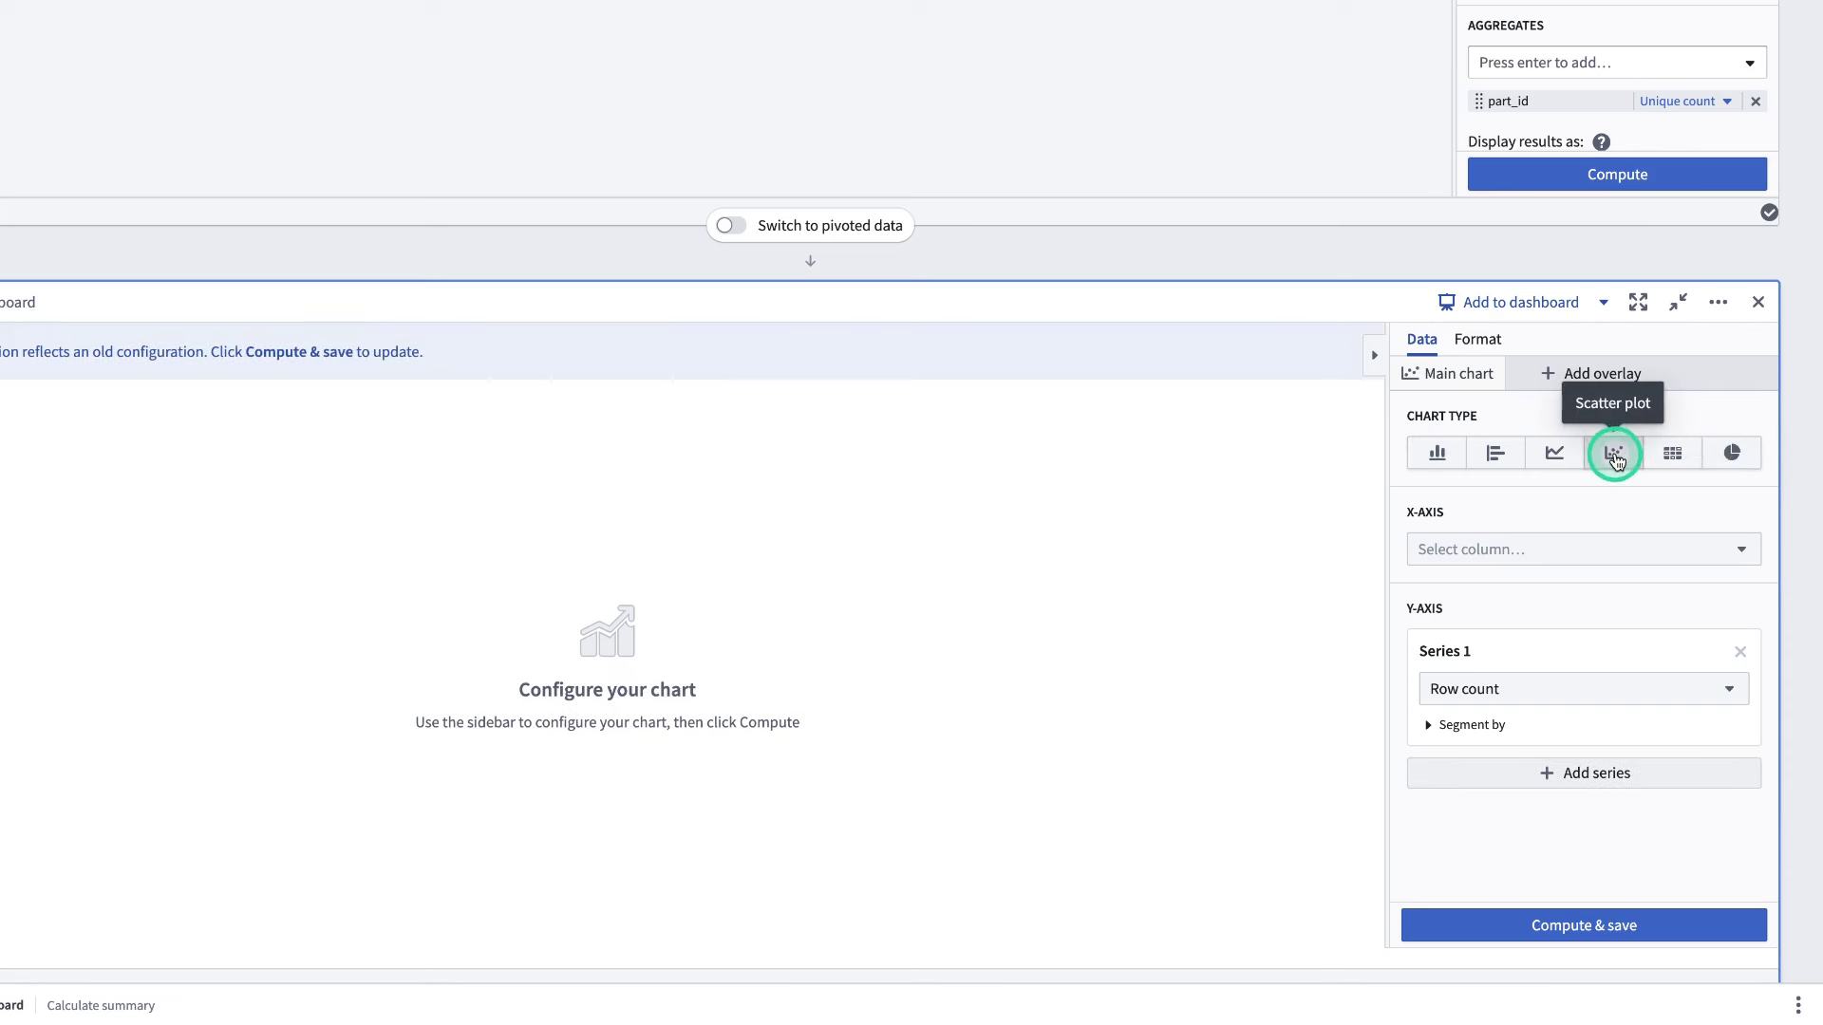
click(1537, 548)
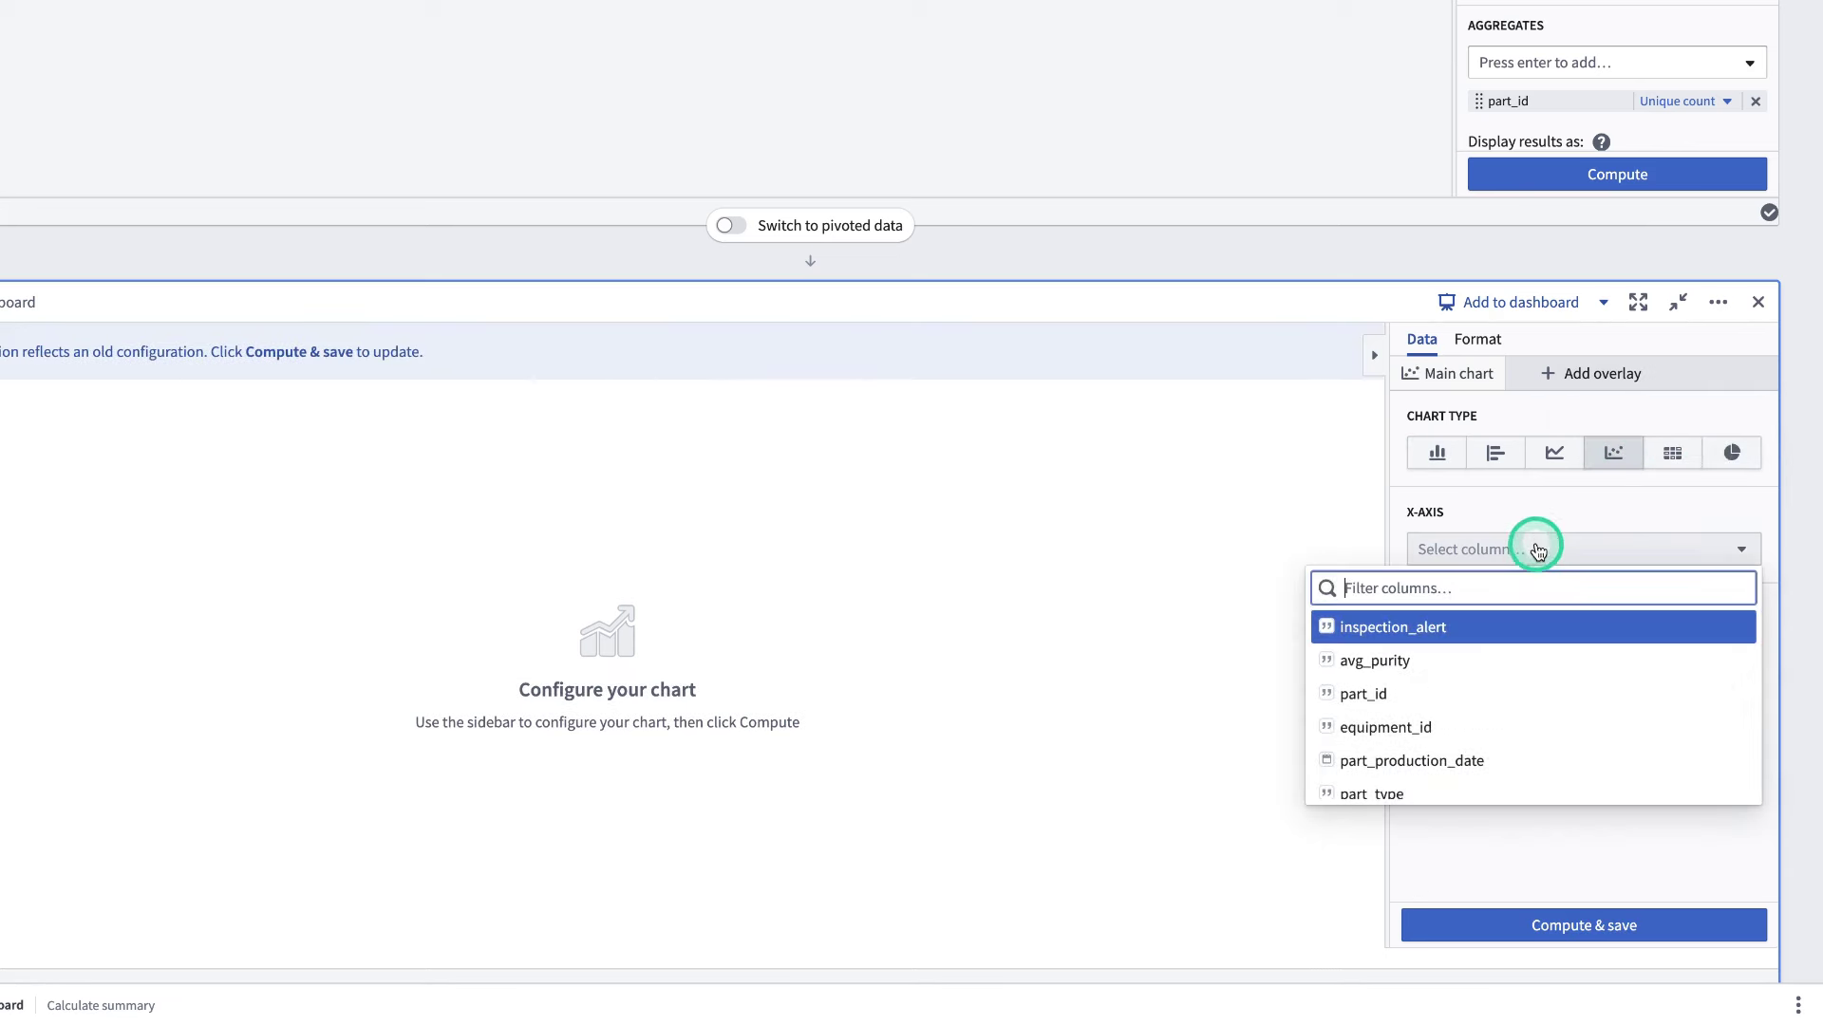
click(1512, 657)
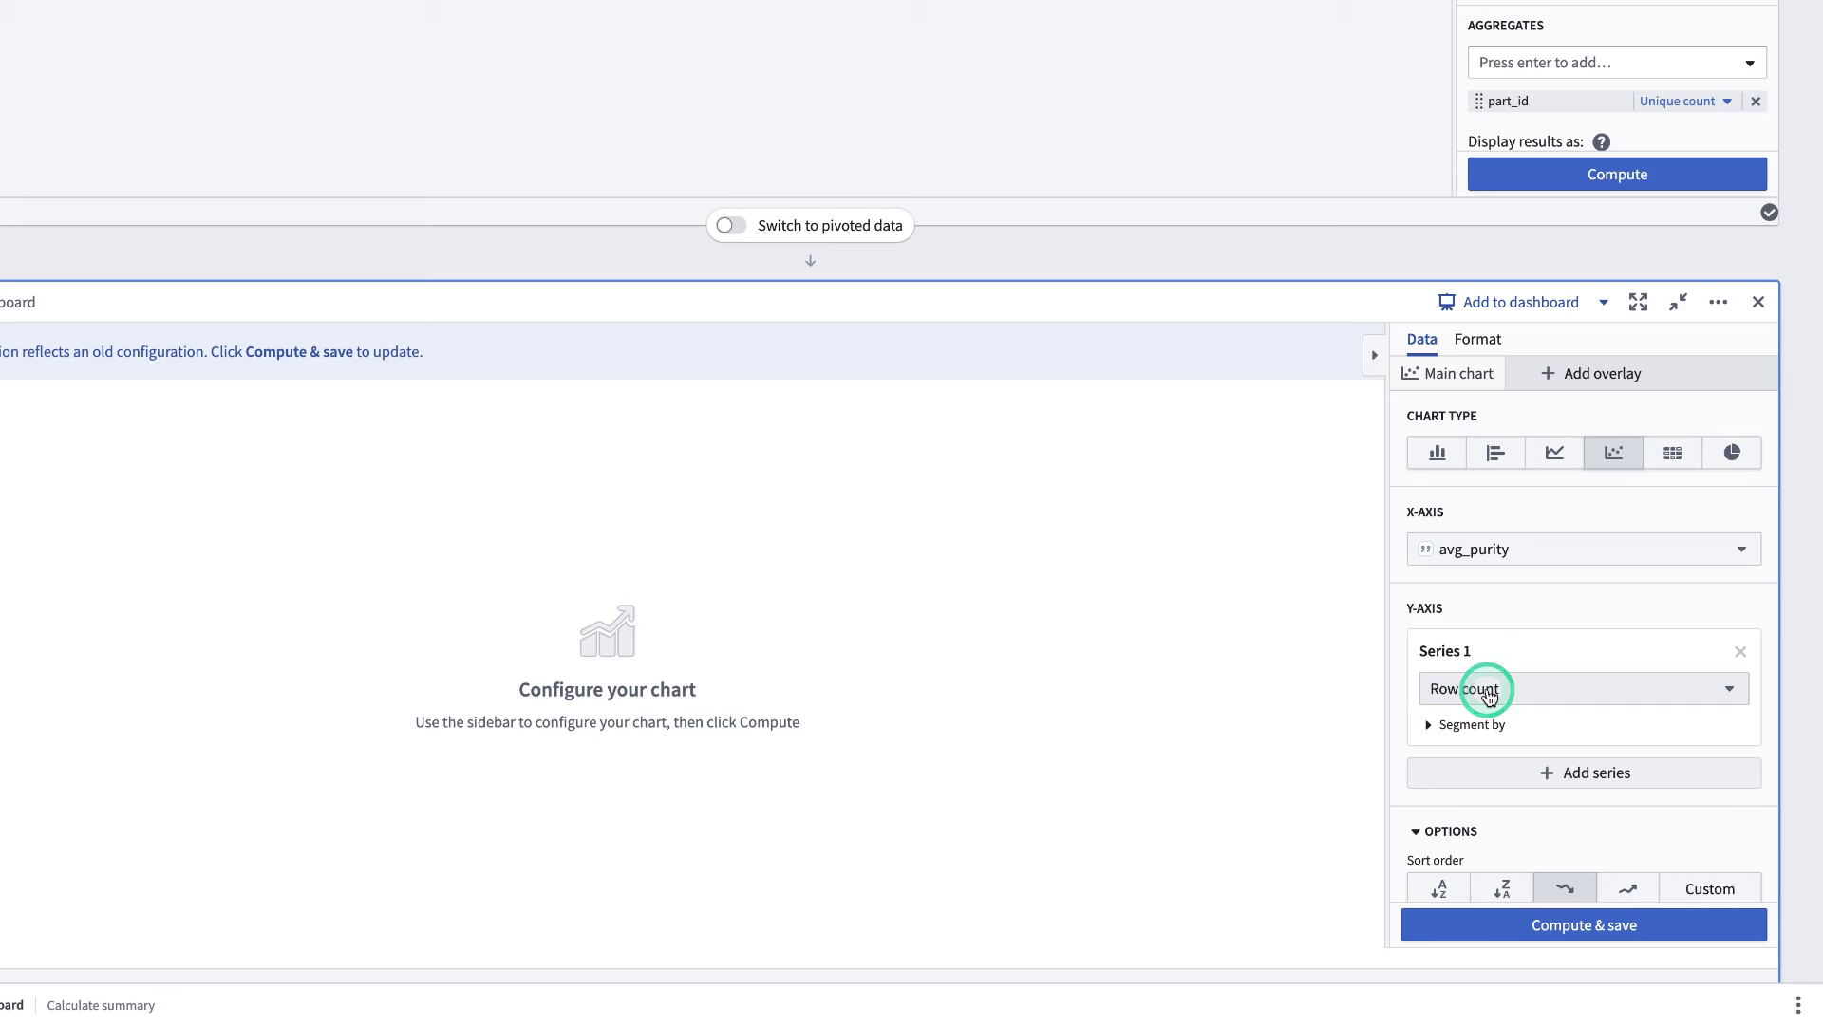
- Plot unique count of equipment_id as the series, sort ascending, and compute and save
click(1489, 698)
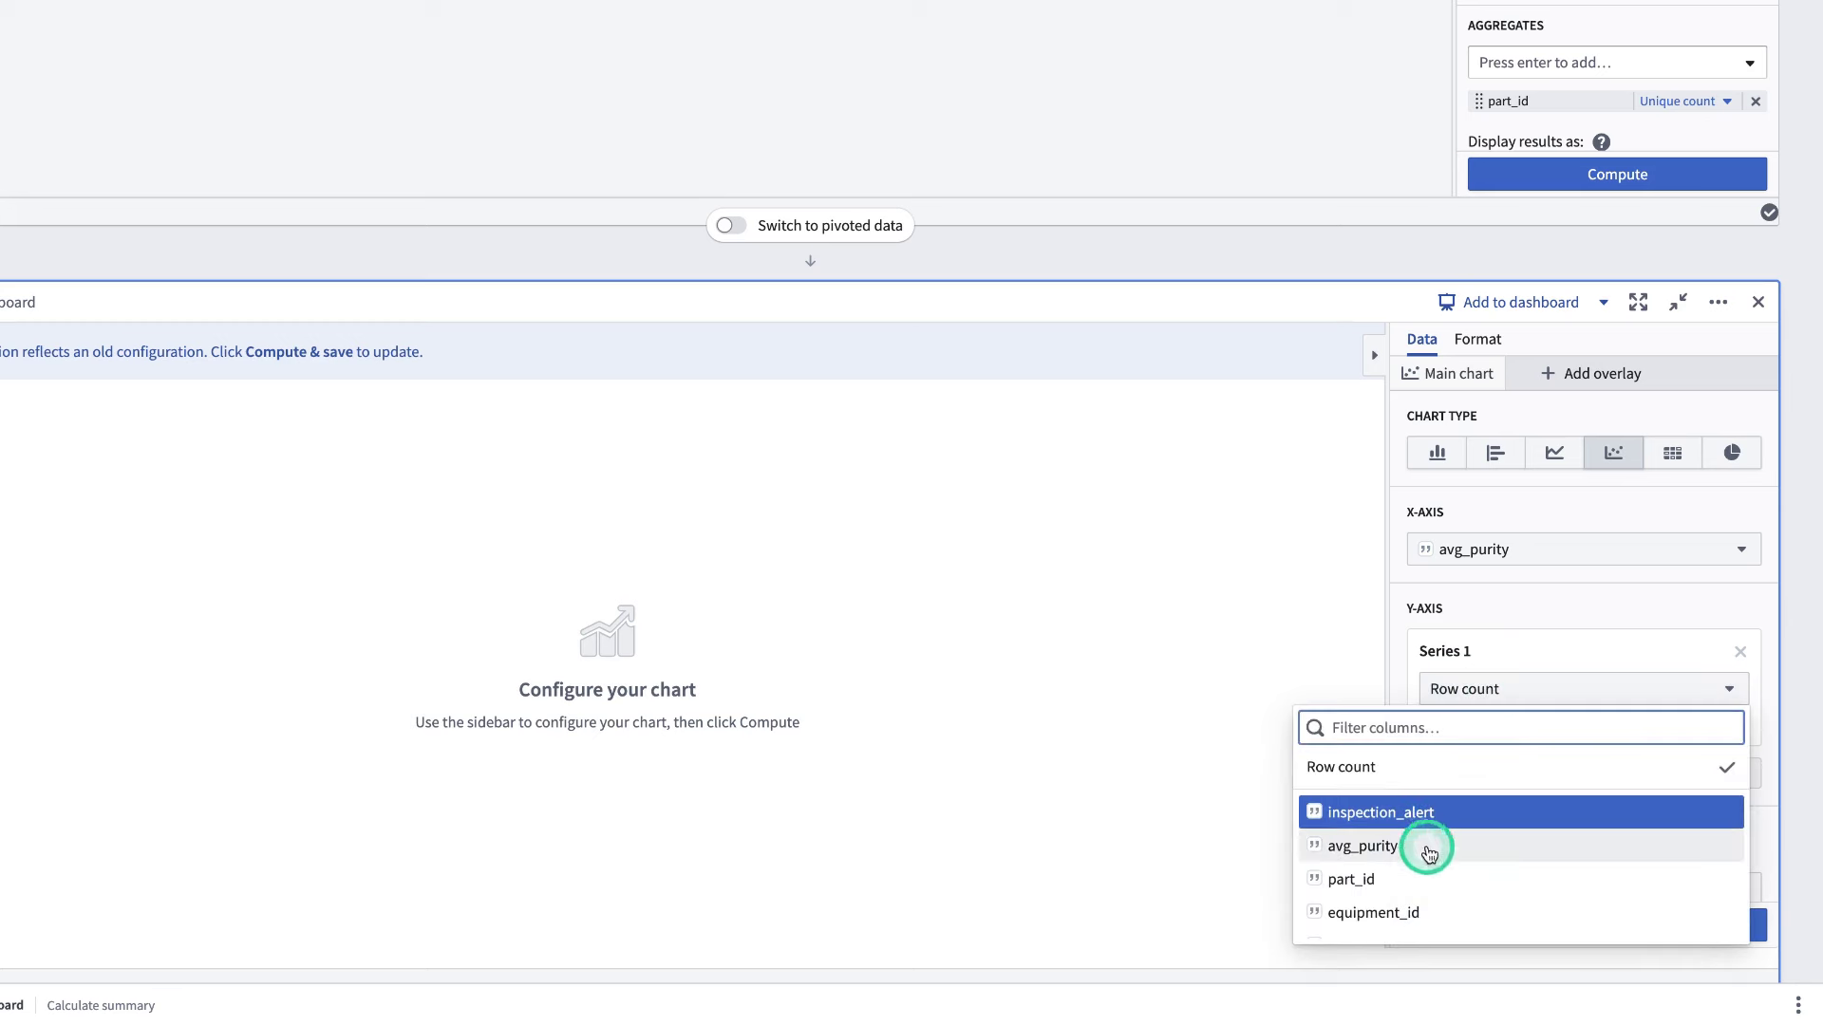
click(1431, 911)
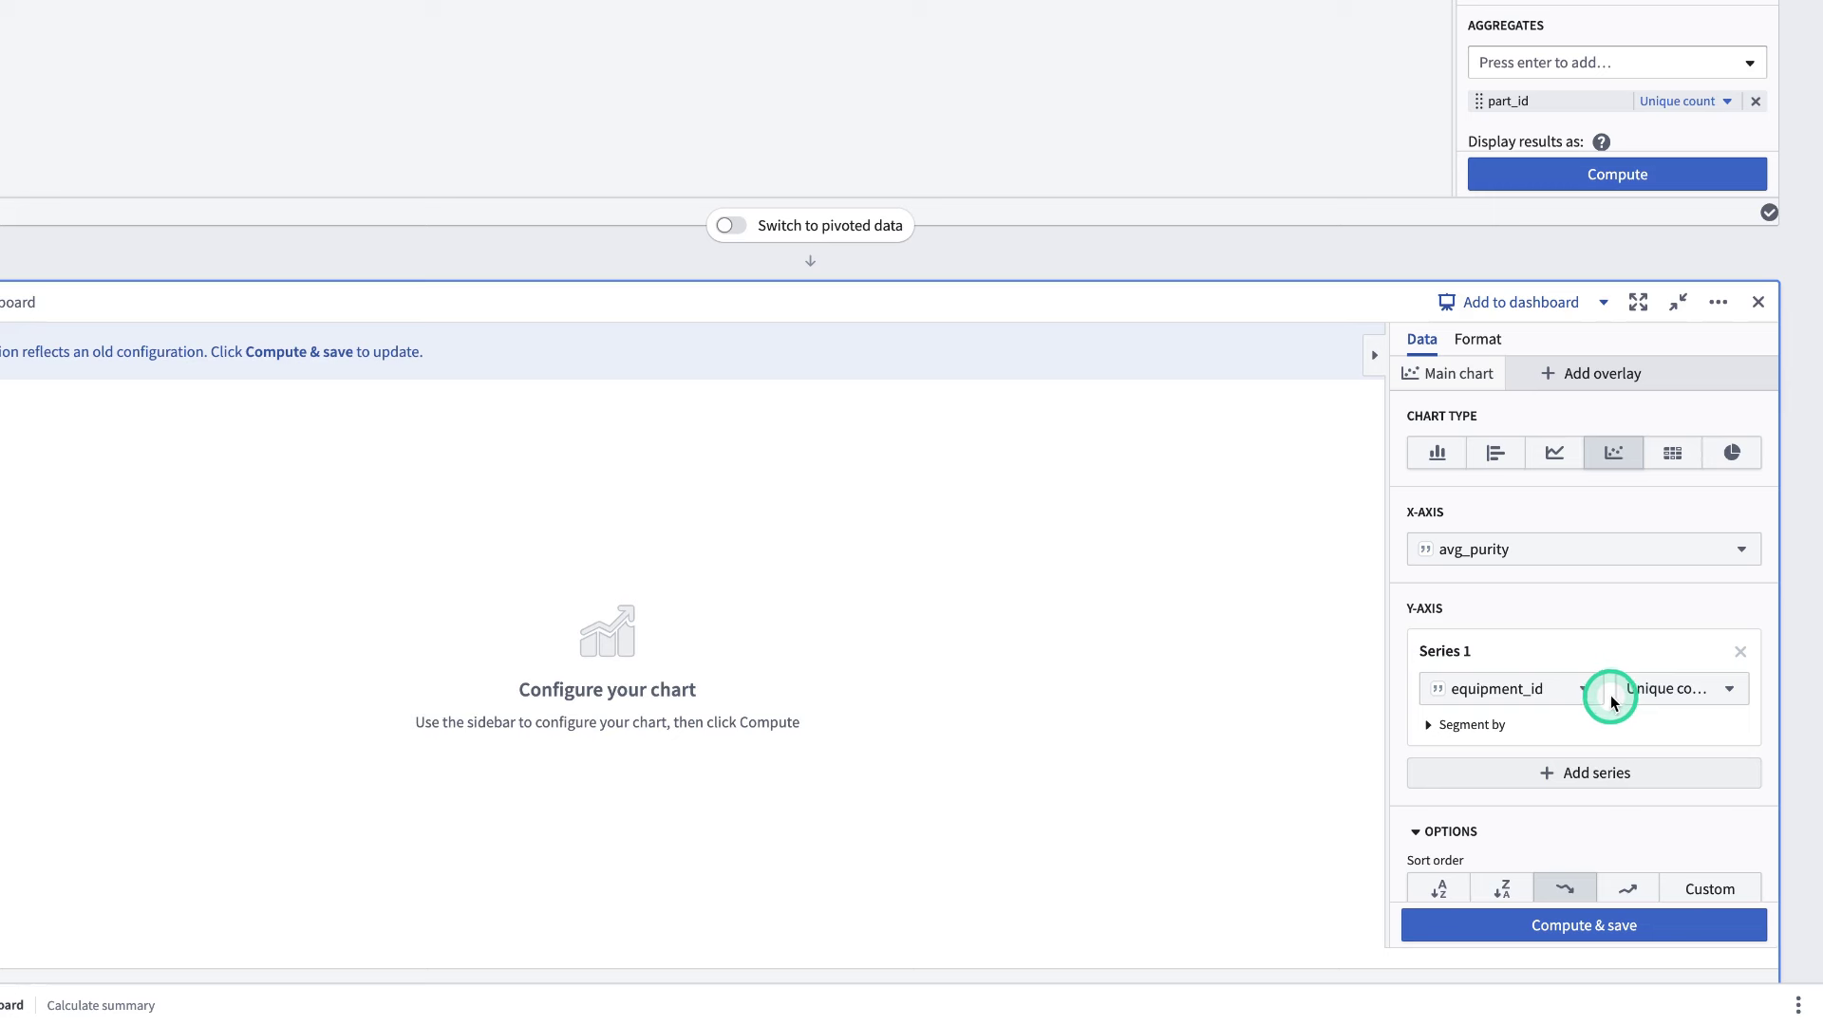
scroll(1583, 710, down, 1)
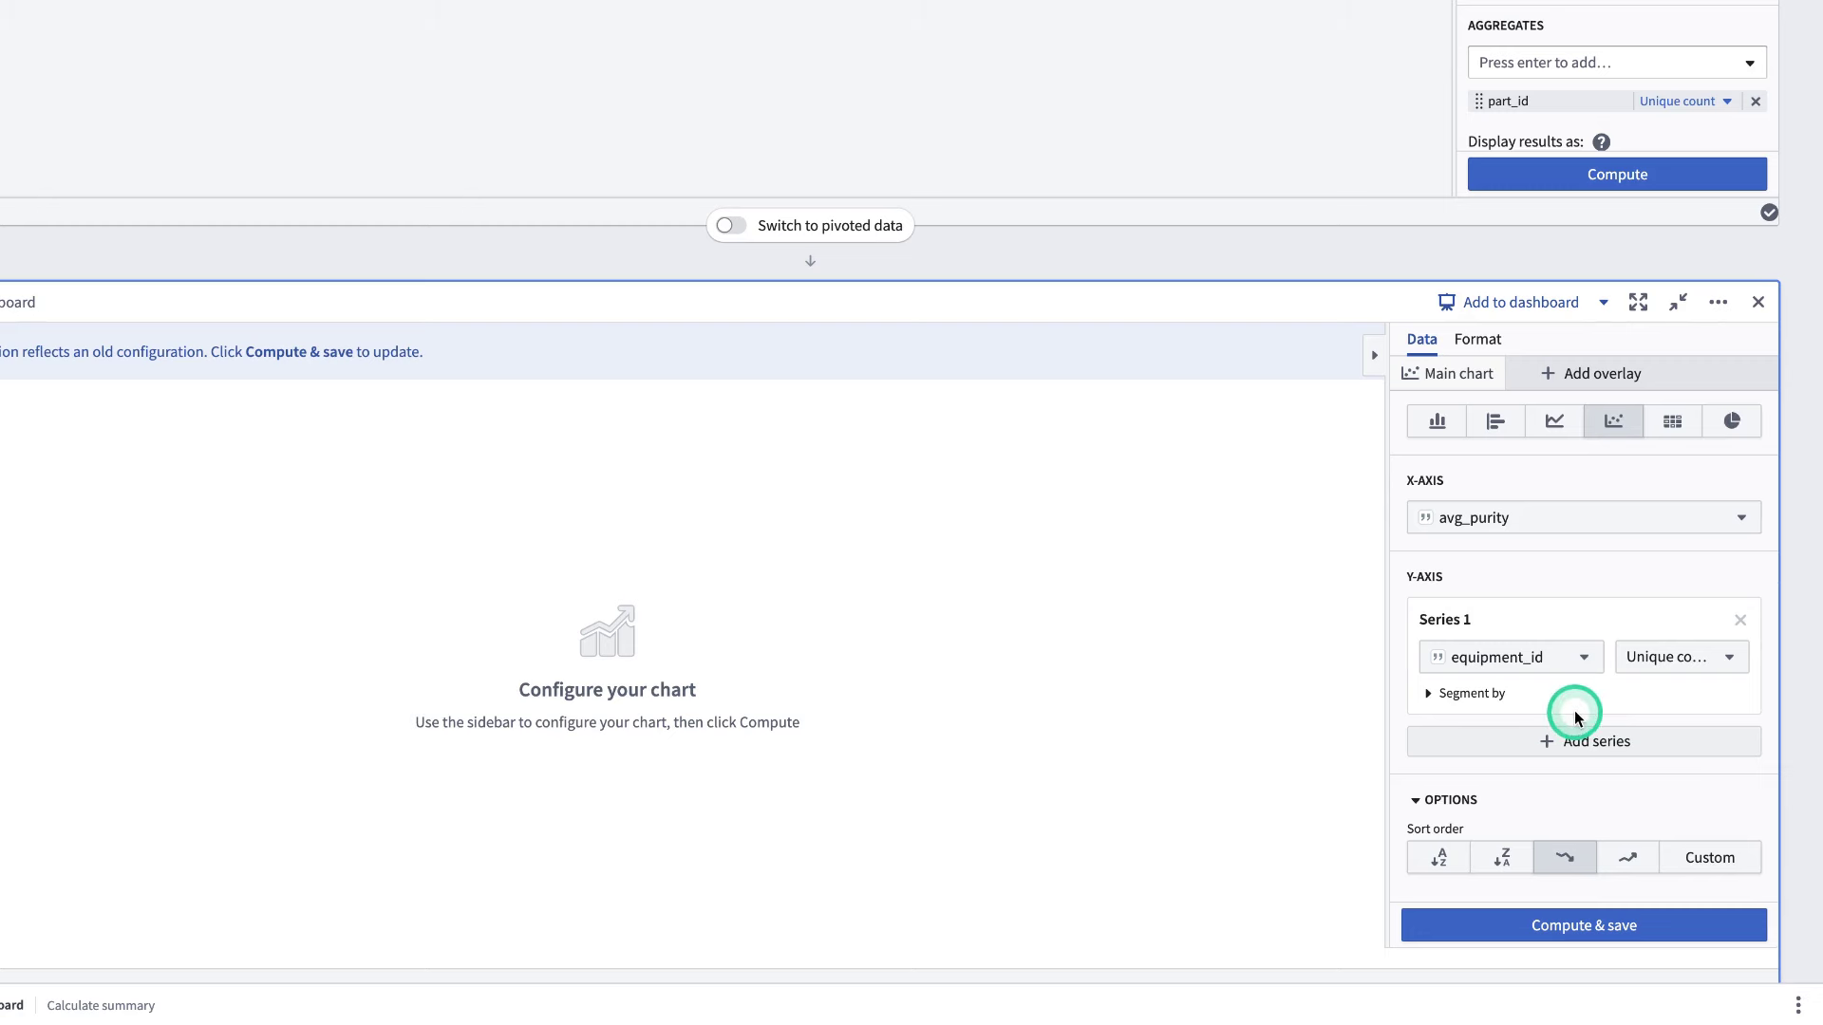
click(1440, 857)
scroll(550, 415, down, 1)
click(1491, 883)
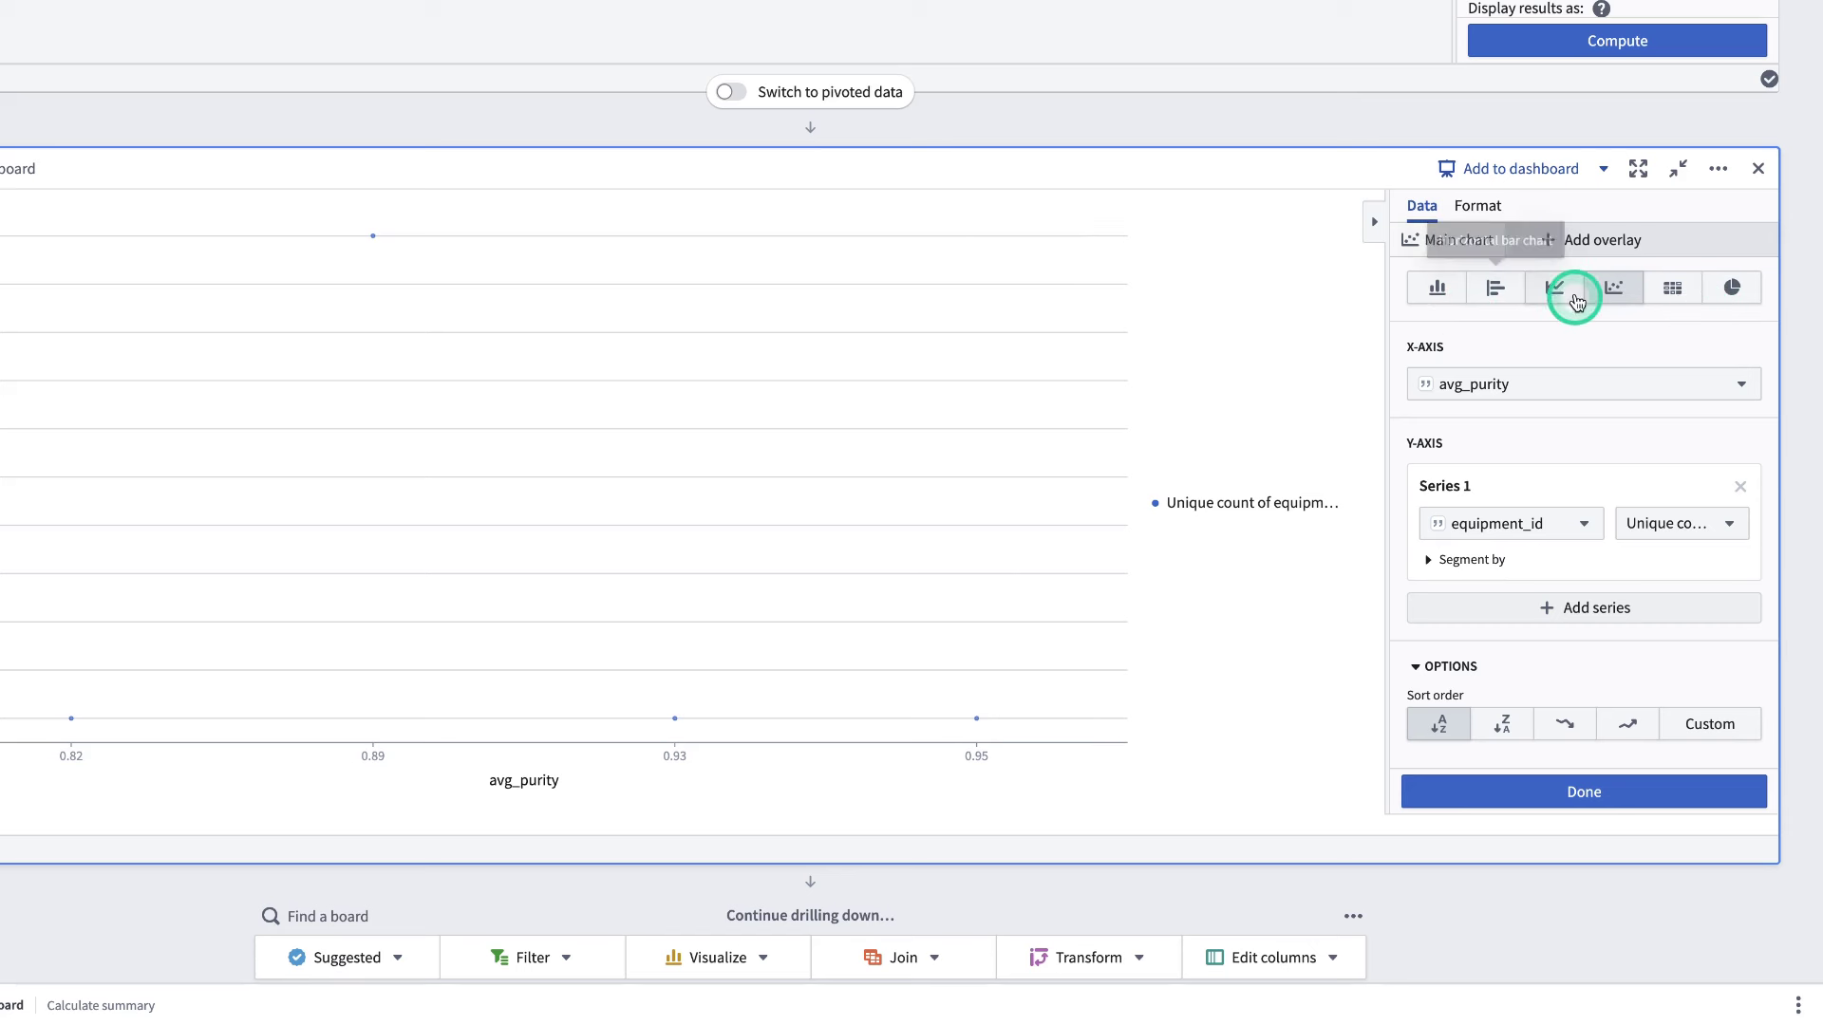
- Switch to a vertical bar chart of unique part_id counts segmented by equipment_id, and compute and save
click(1436, 293)
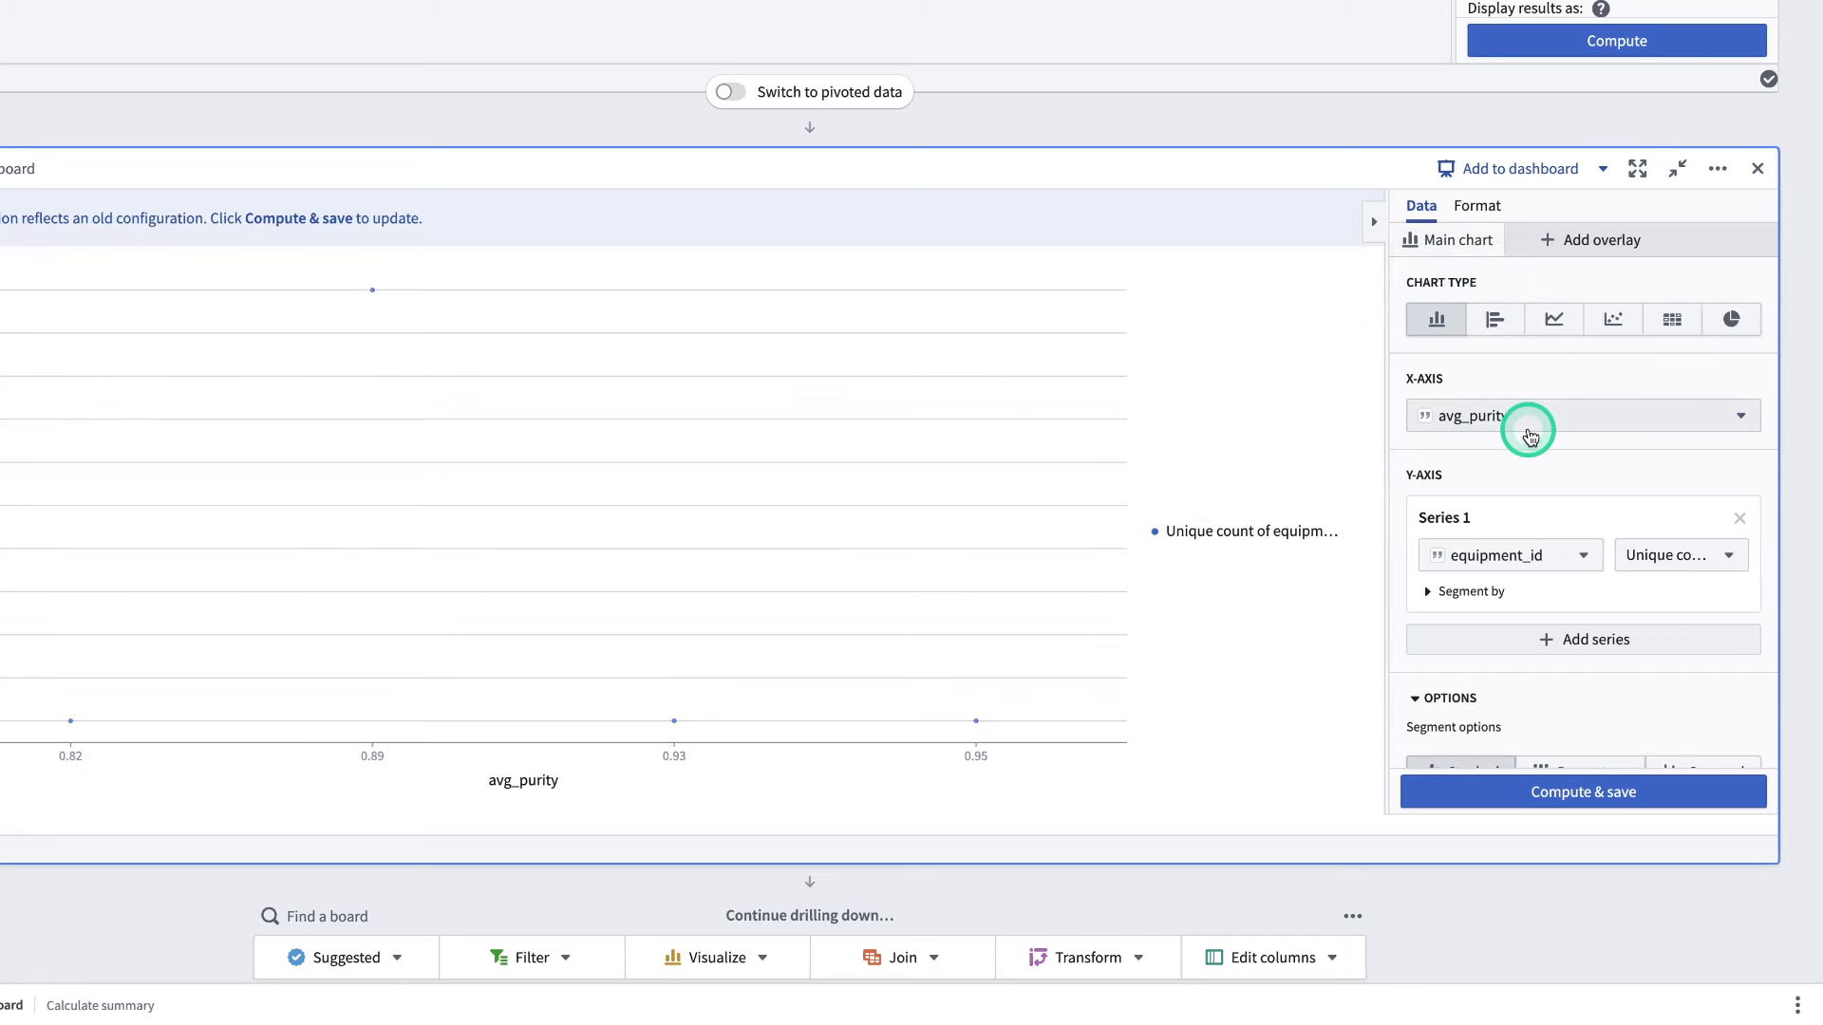
click(1513, 565)
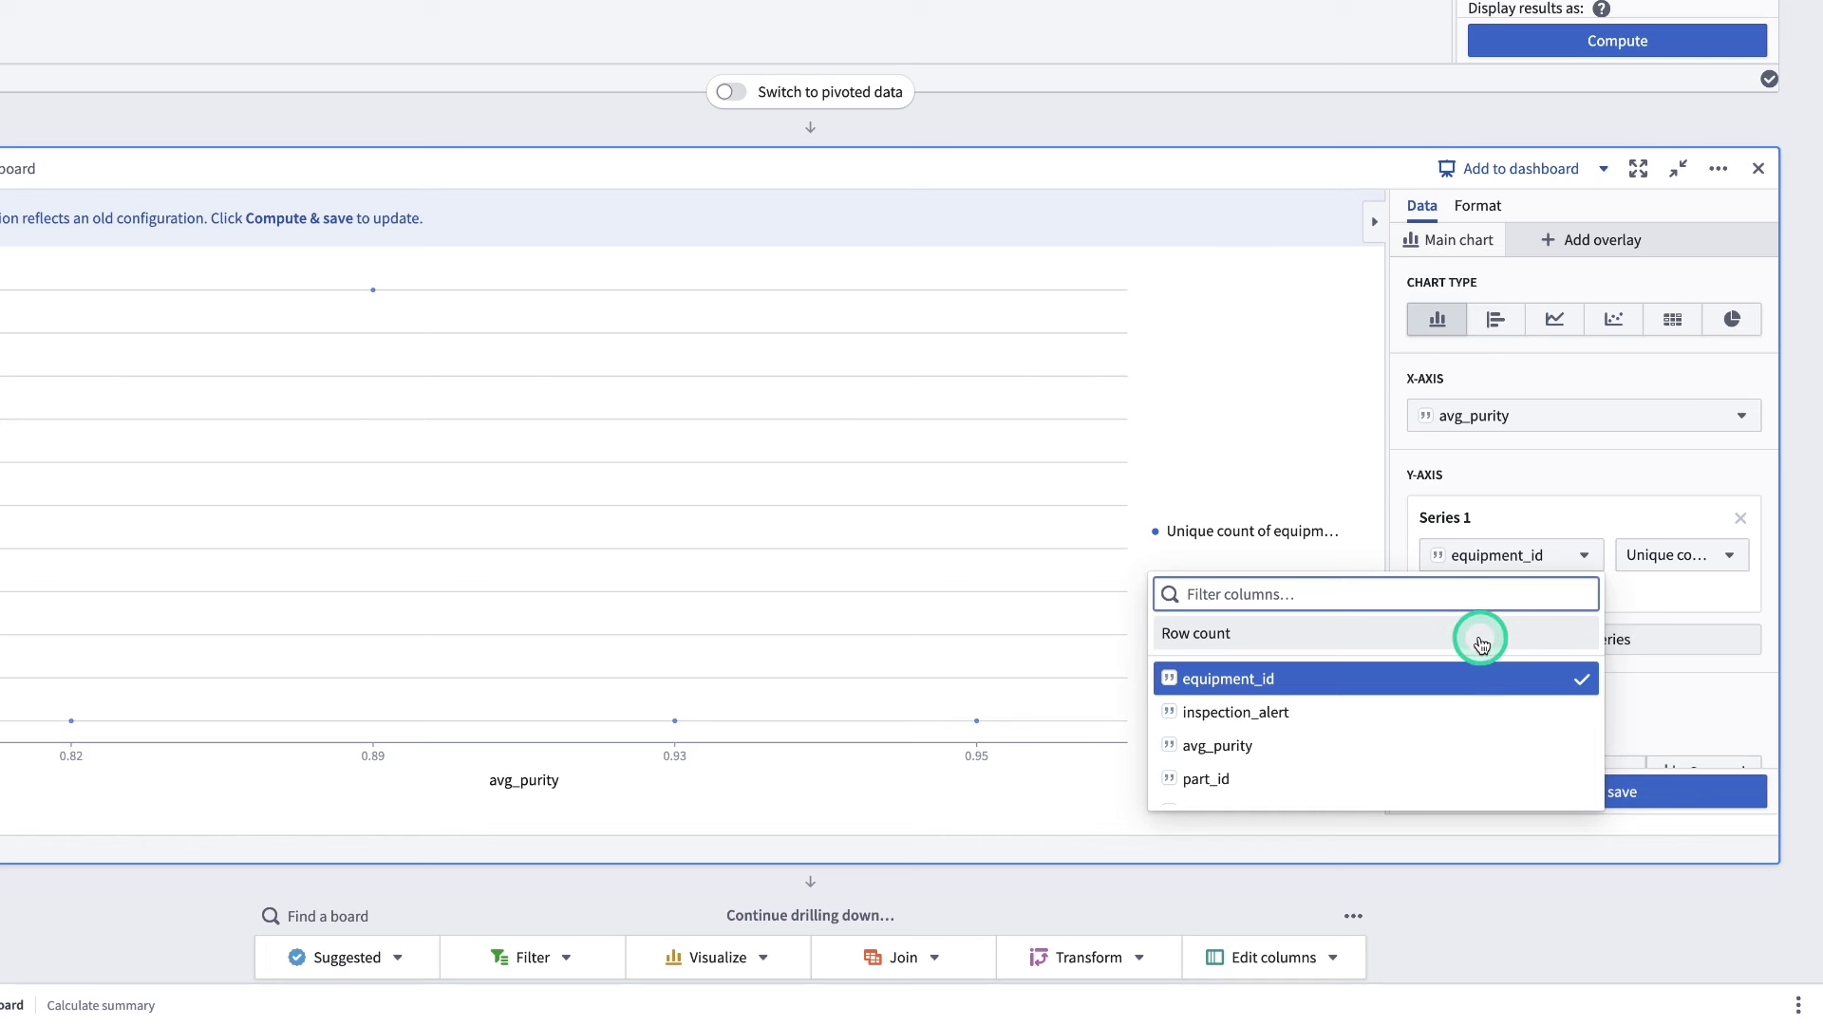
scroll(1443, 693, down, 1)
click(1408, 743)
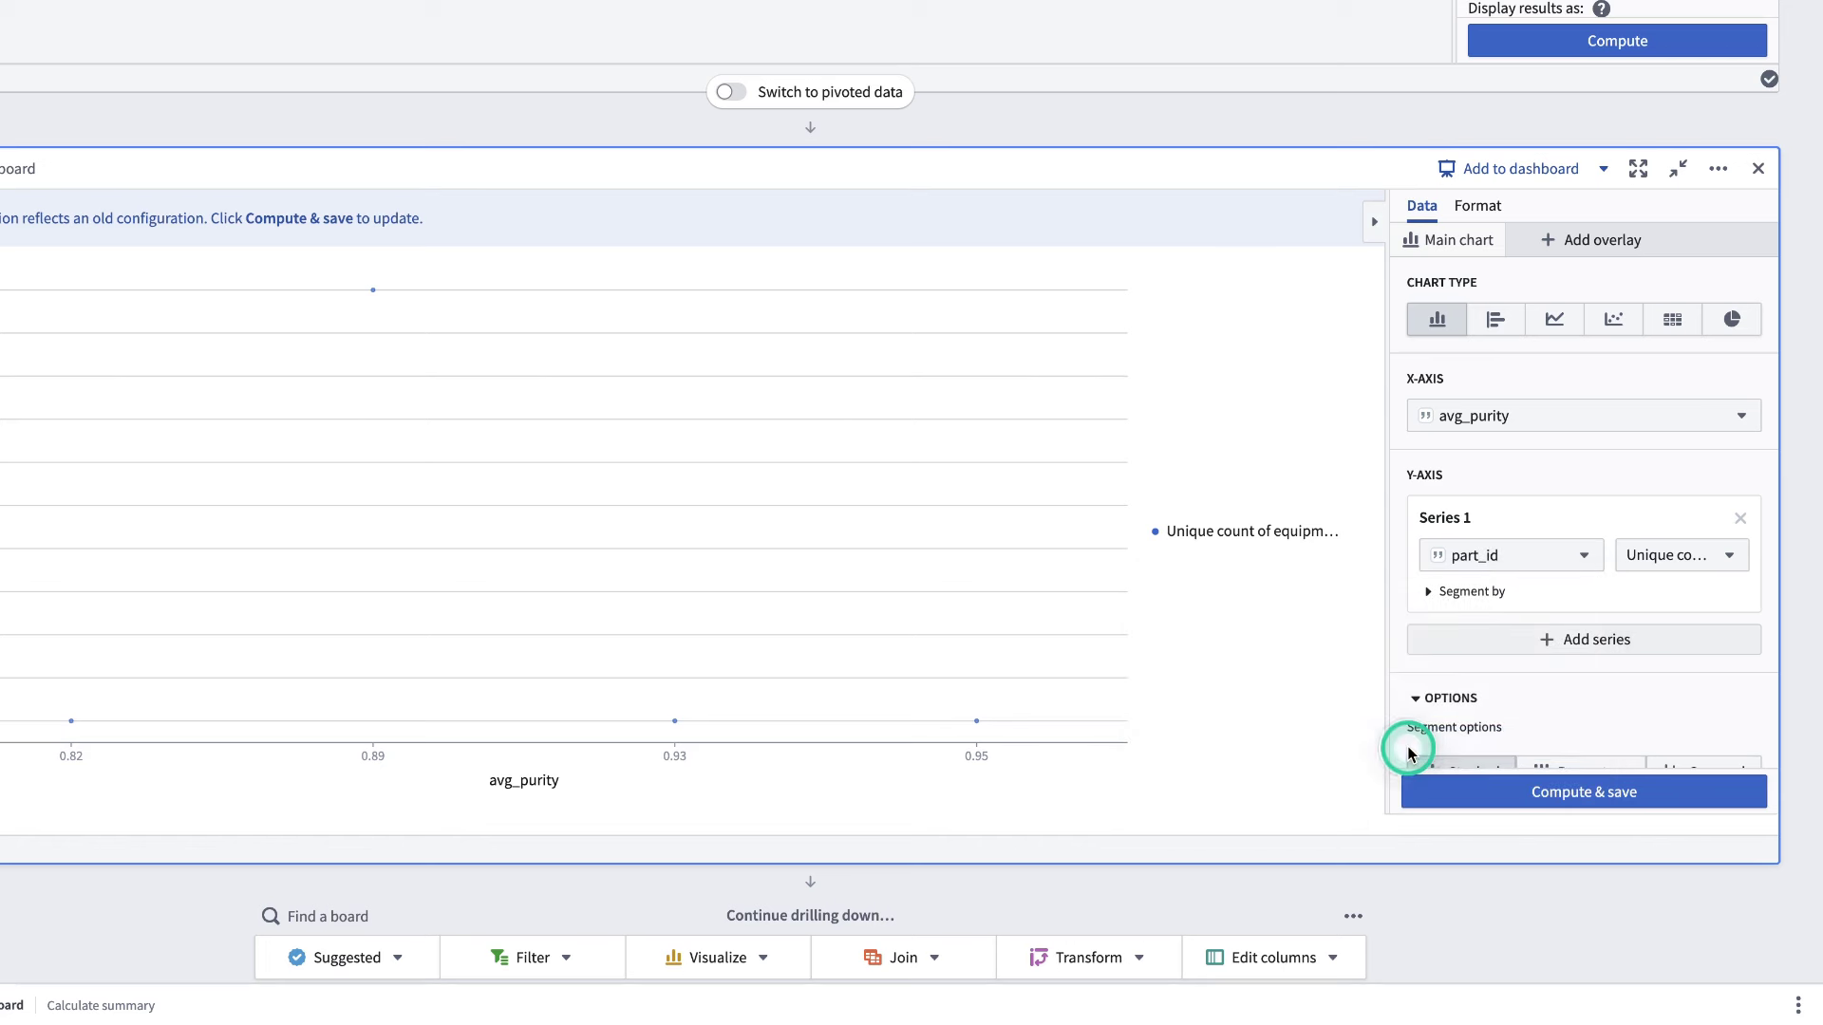
click(1470, 597)
click(1473, 623)
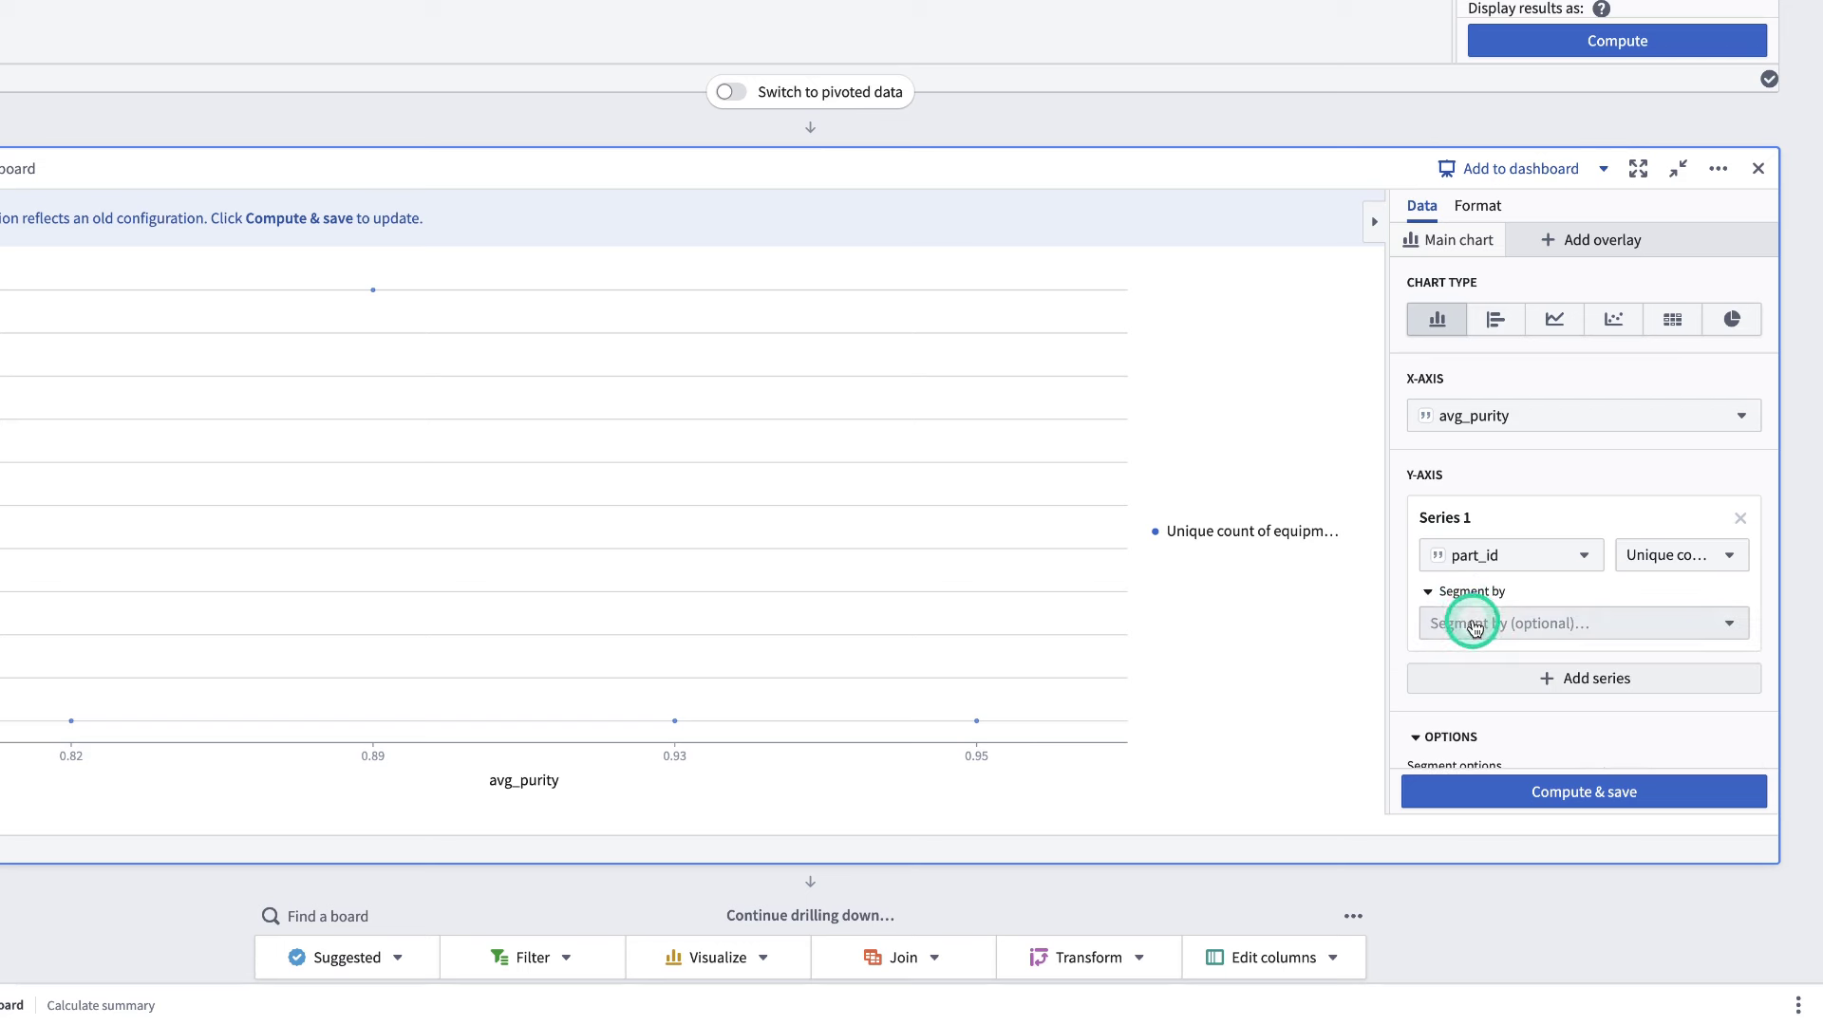
text(equi)
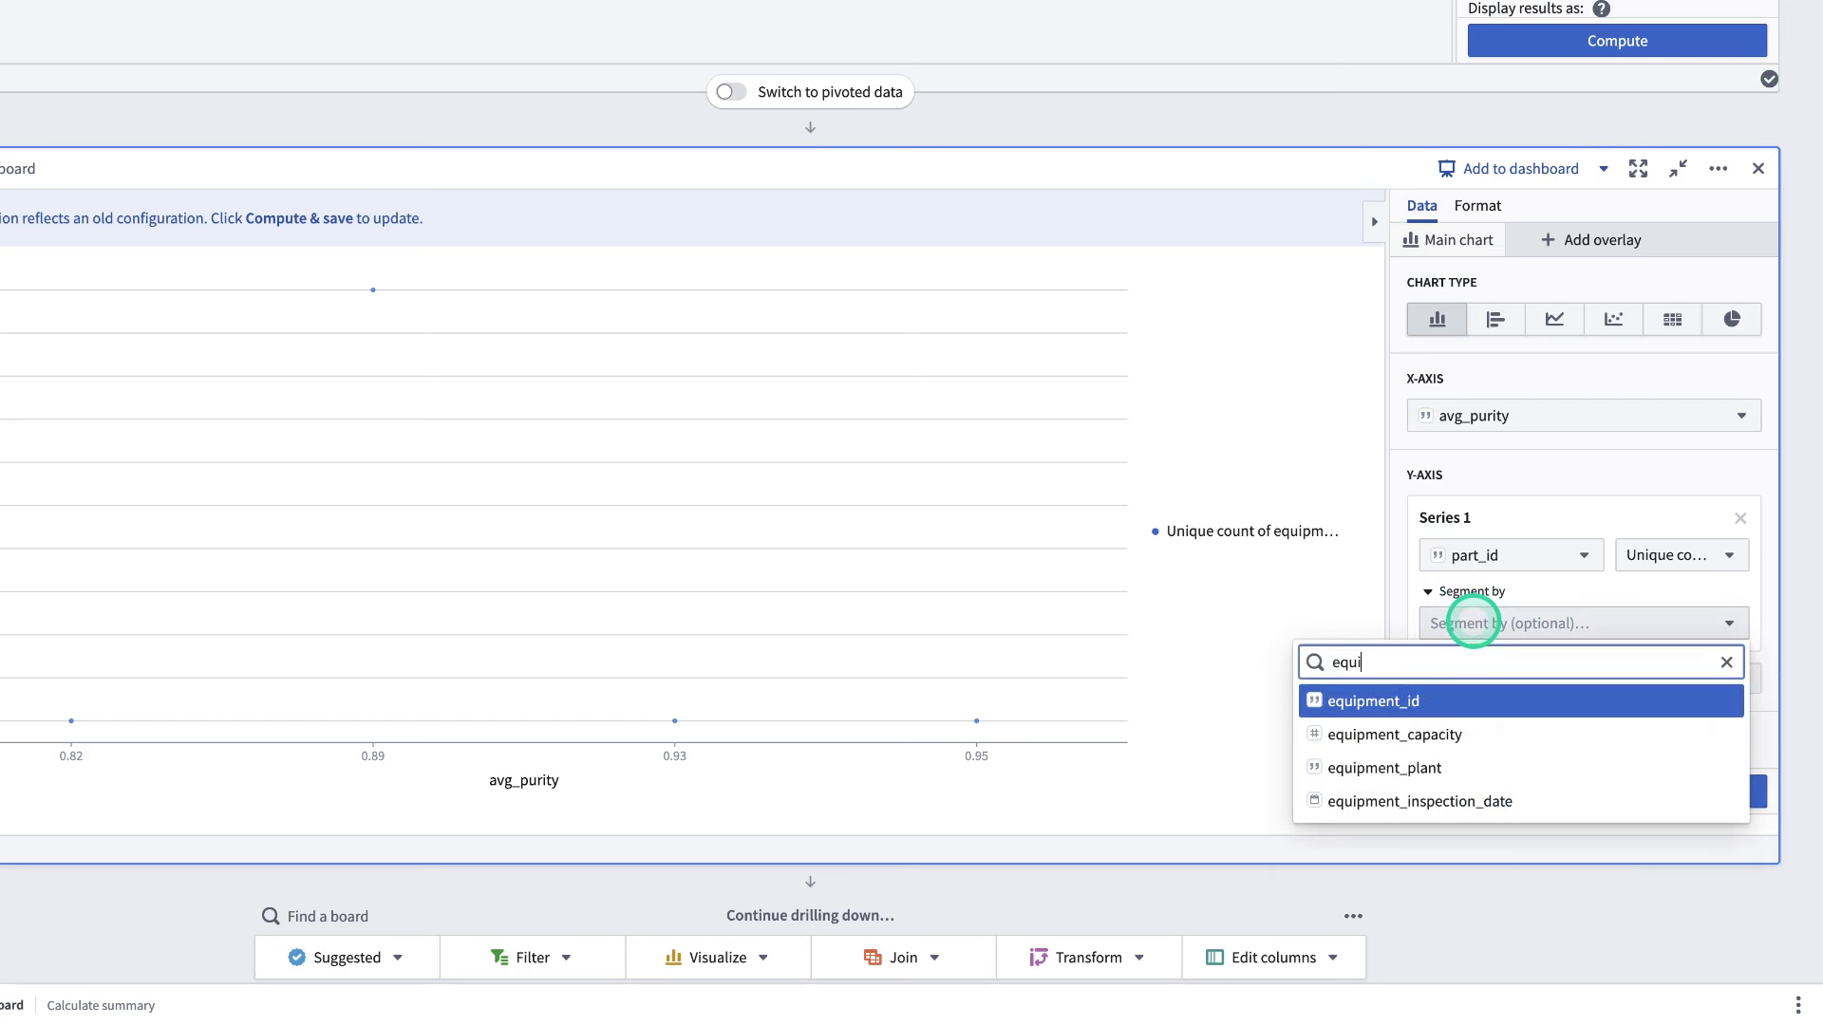
click(1491, 702)
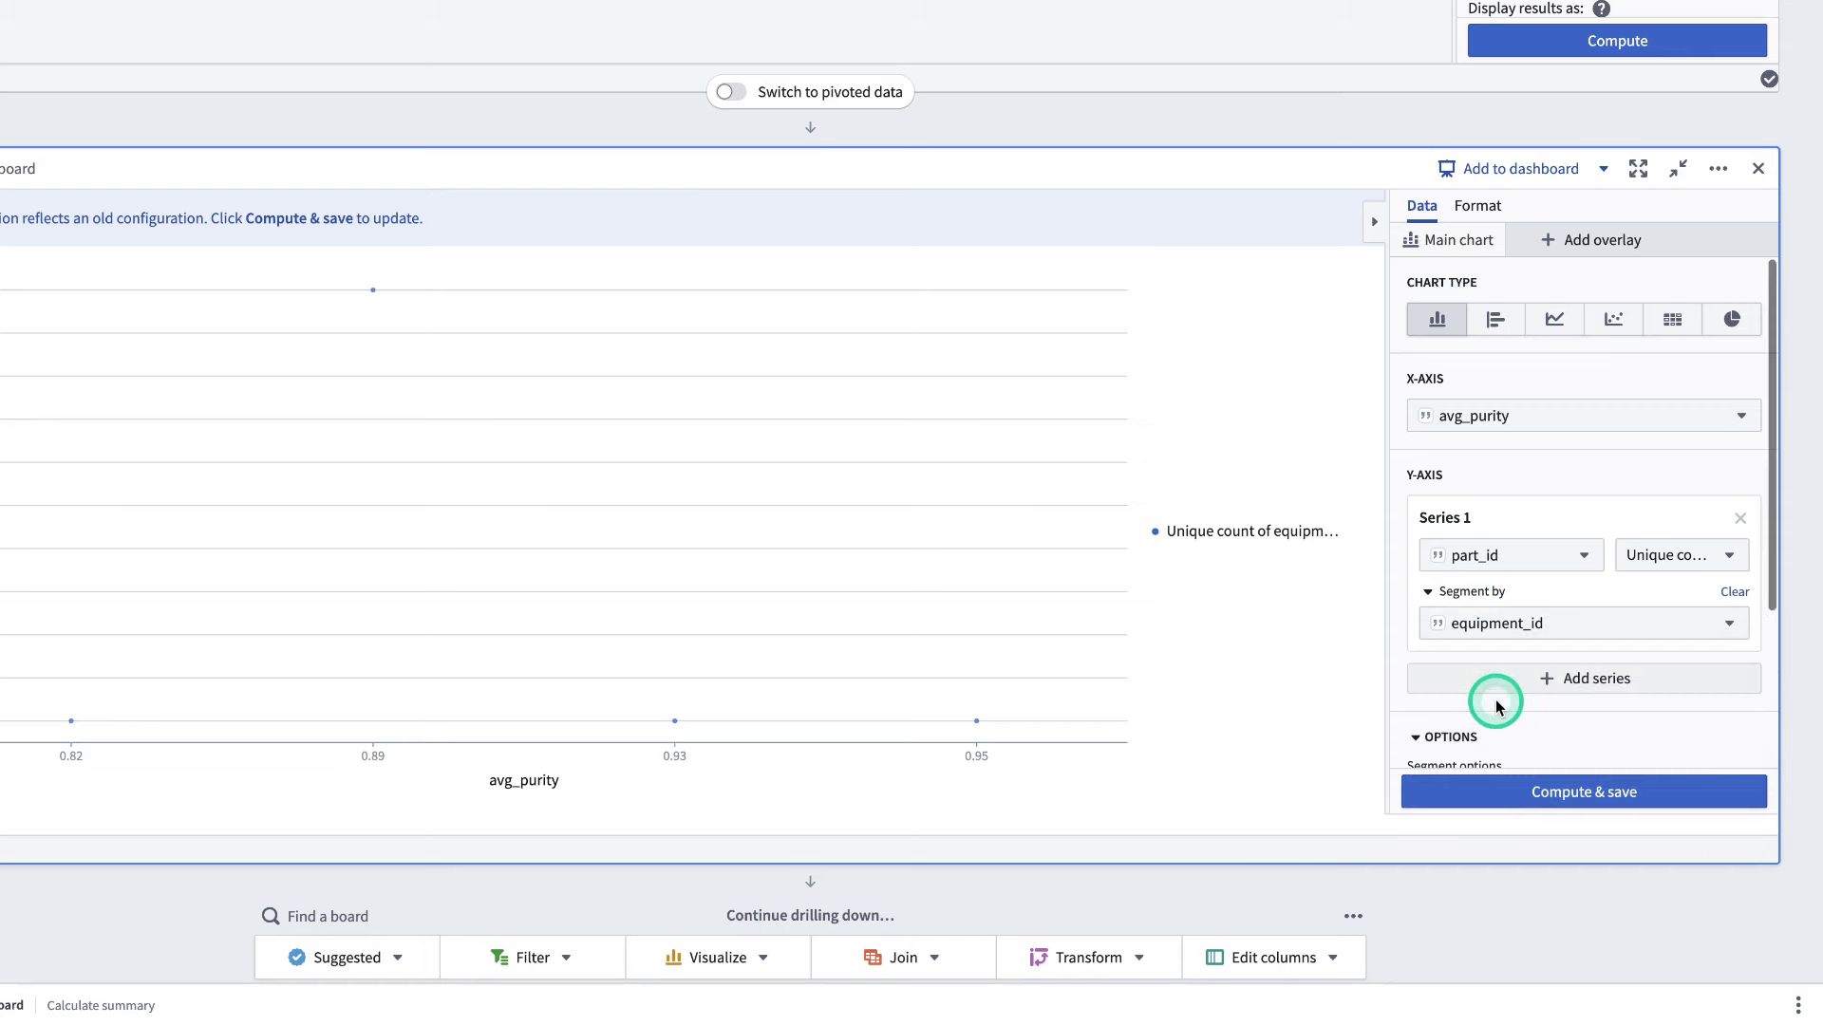
click(1551, 802)
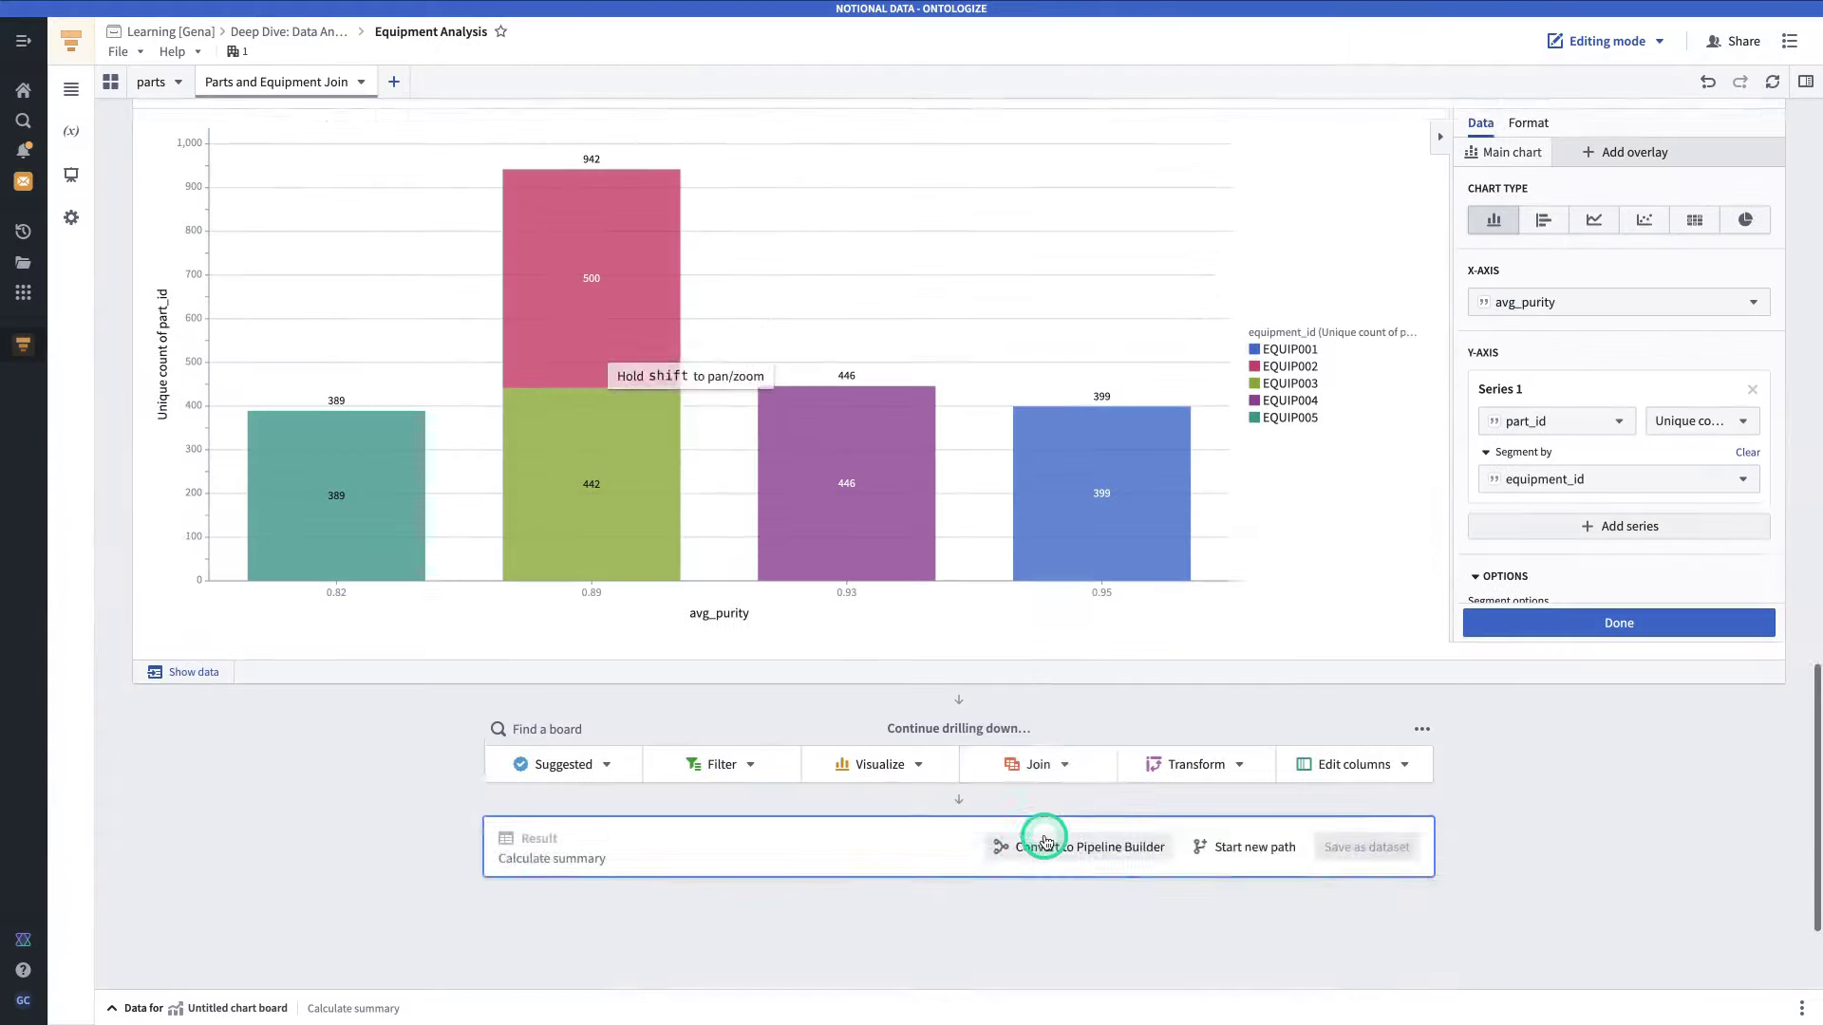
- Compute the equipment segments as grouped bars, then switch back to stacked bars and recompute
scroll(1045, 842, up, 15)
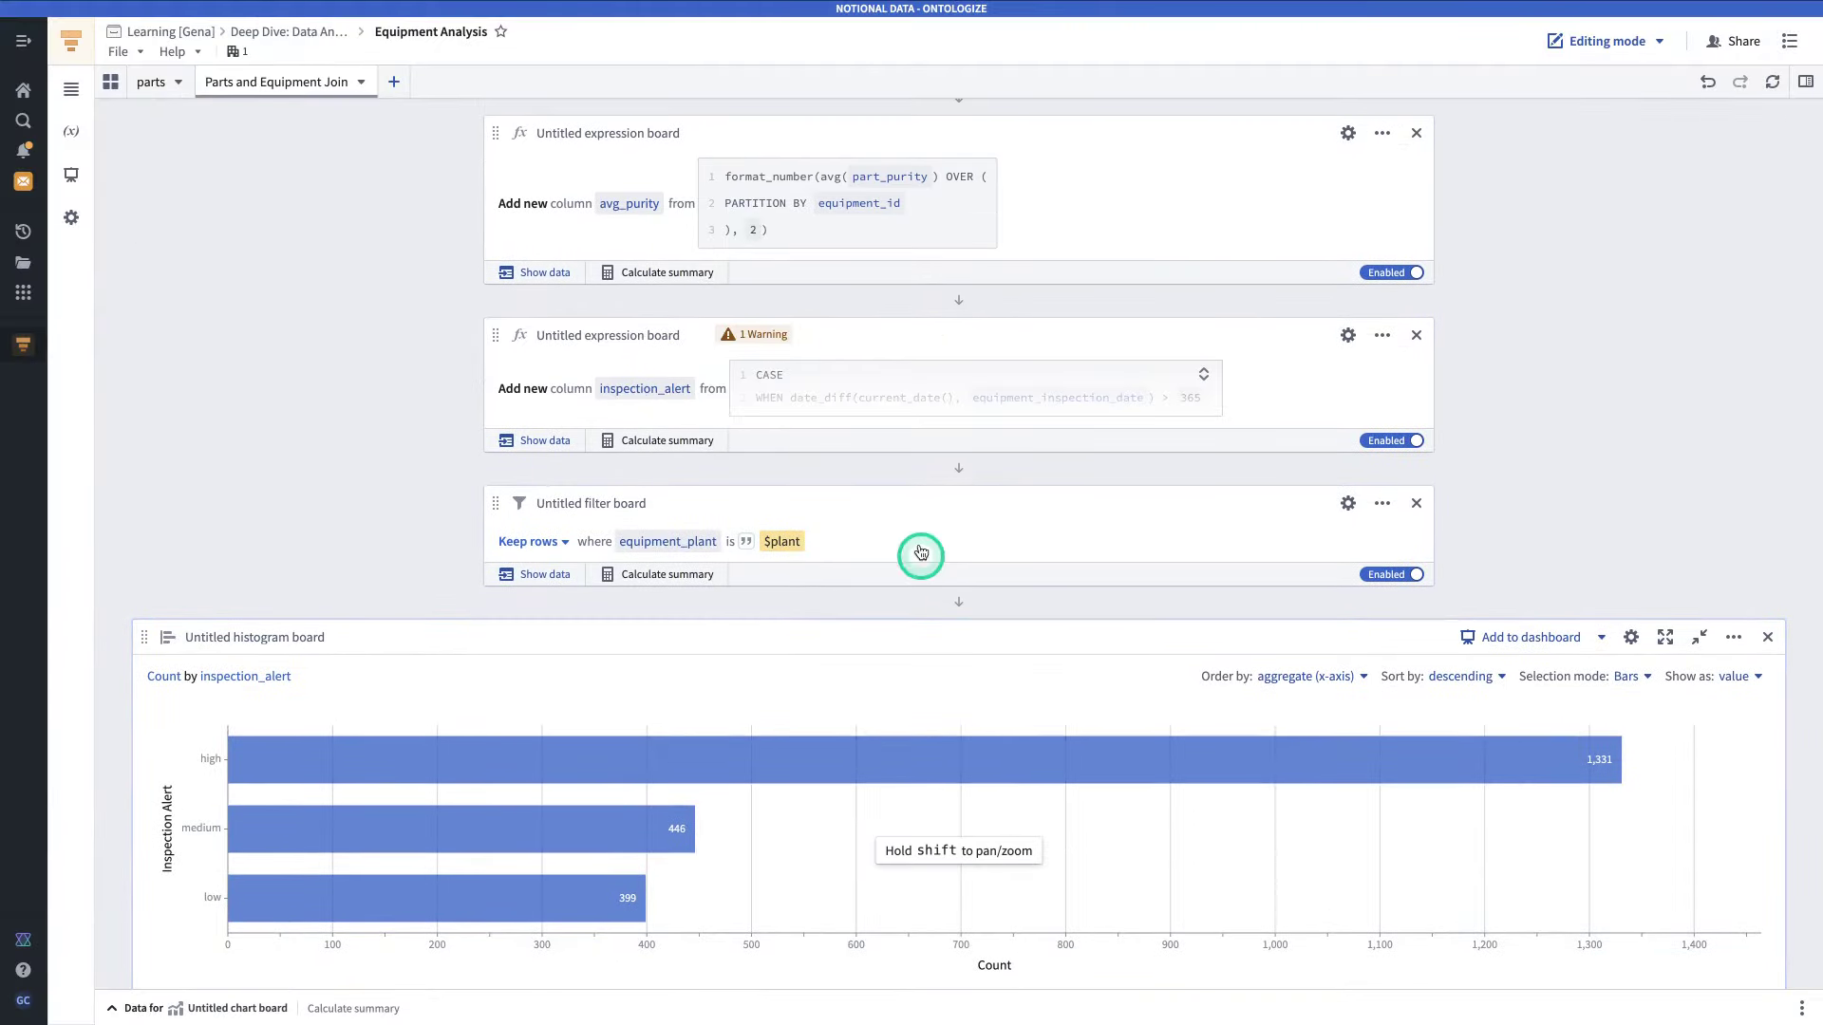
scroll(669, 532, down, 7)
scroll(681, 541, down, 8)
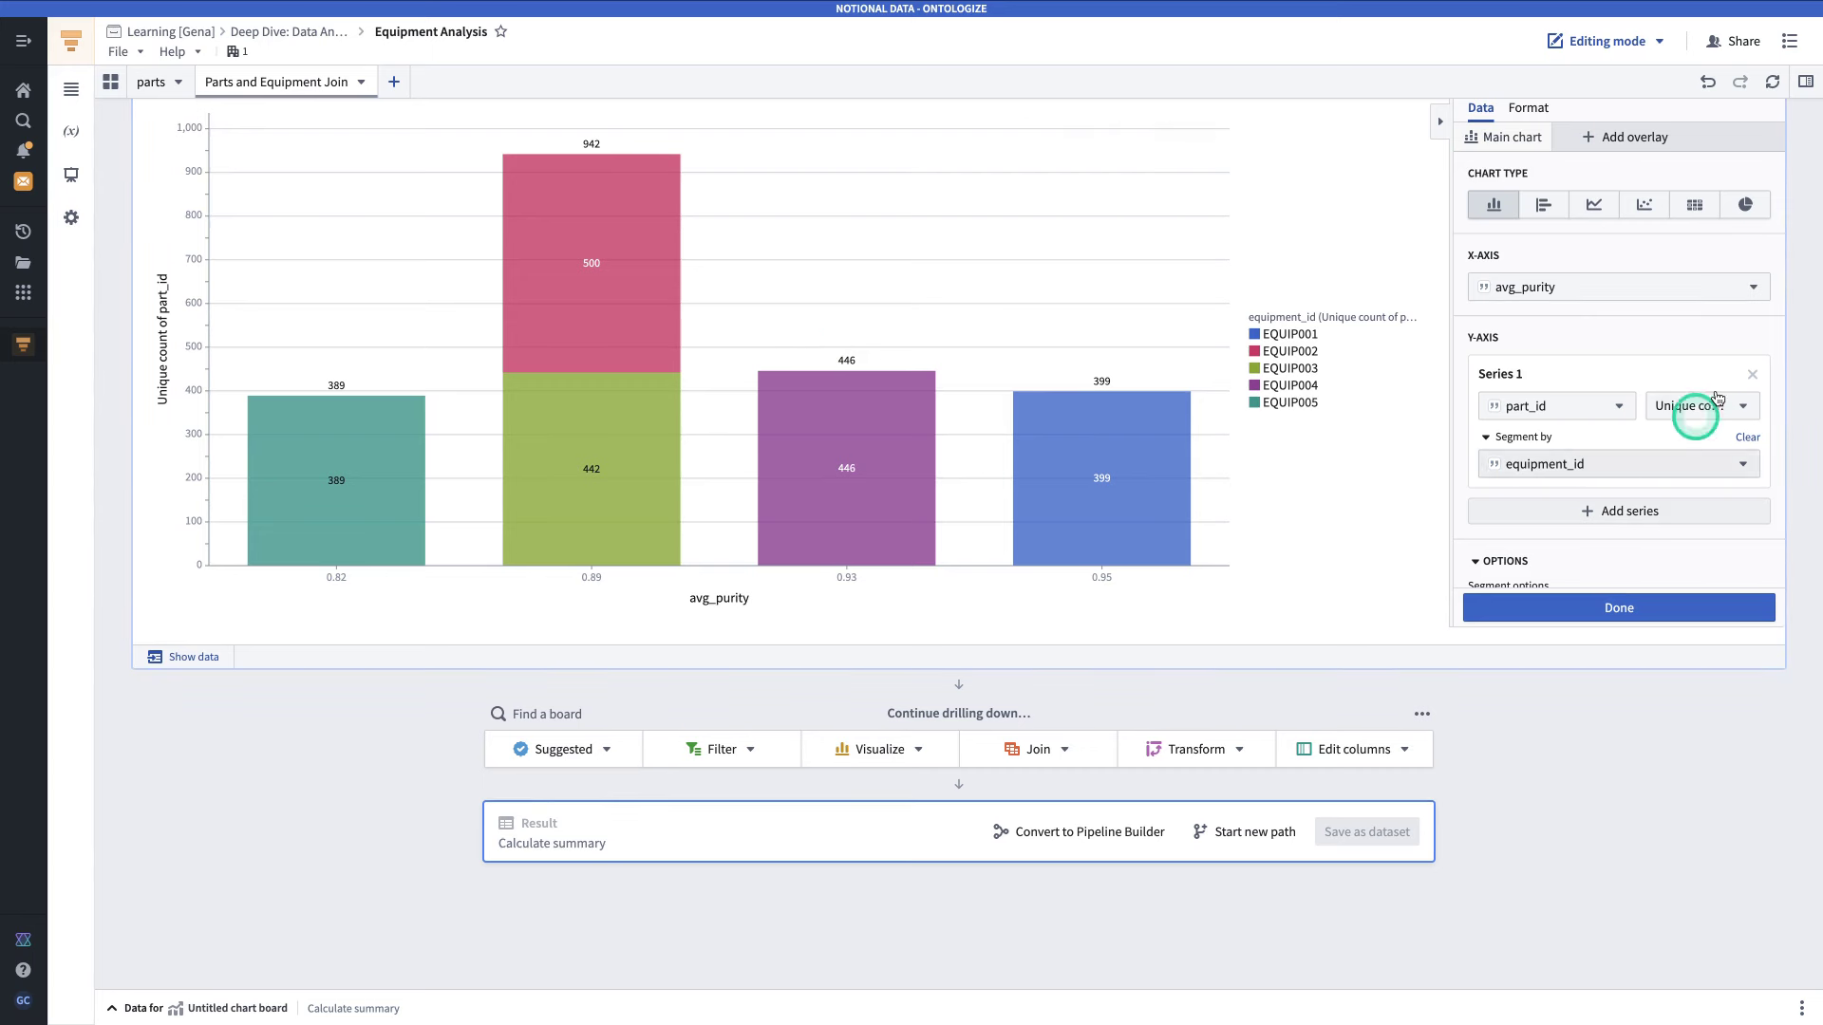
scroll(1664, 353, down, 3)
scroll(1664, 351, down, 1)
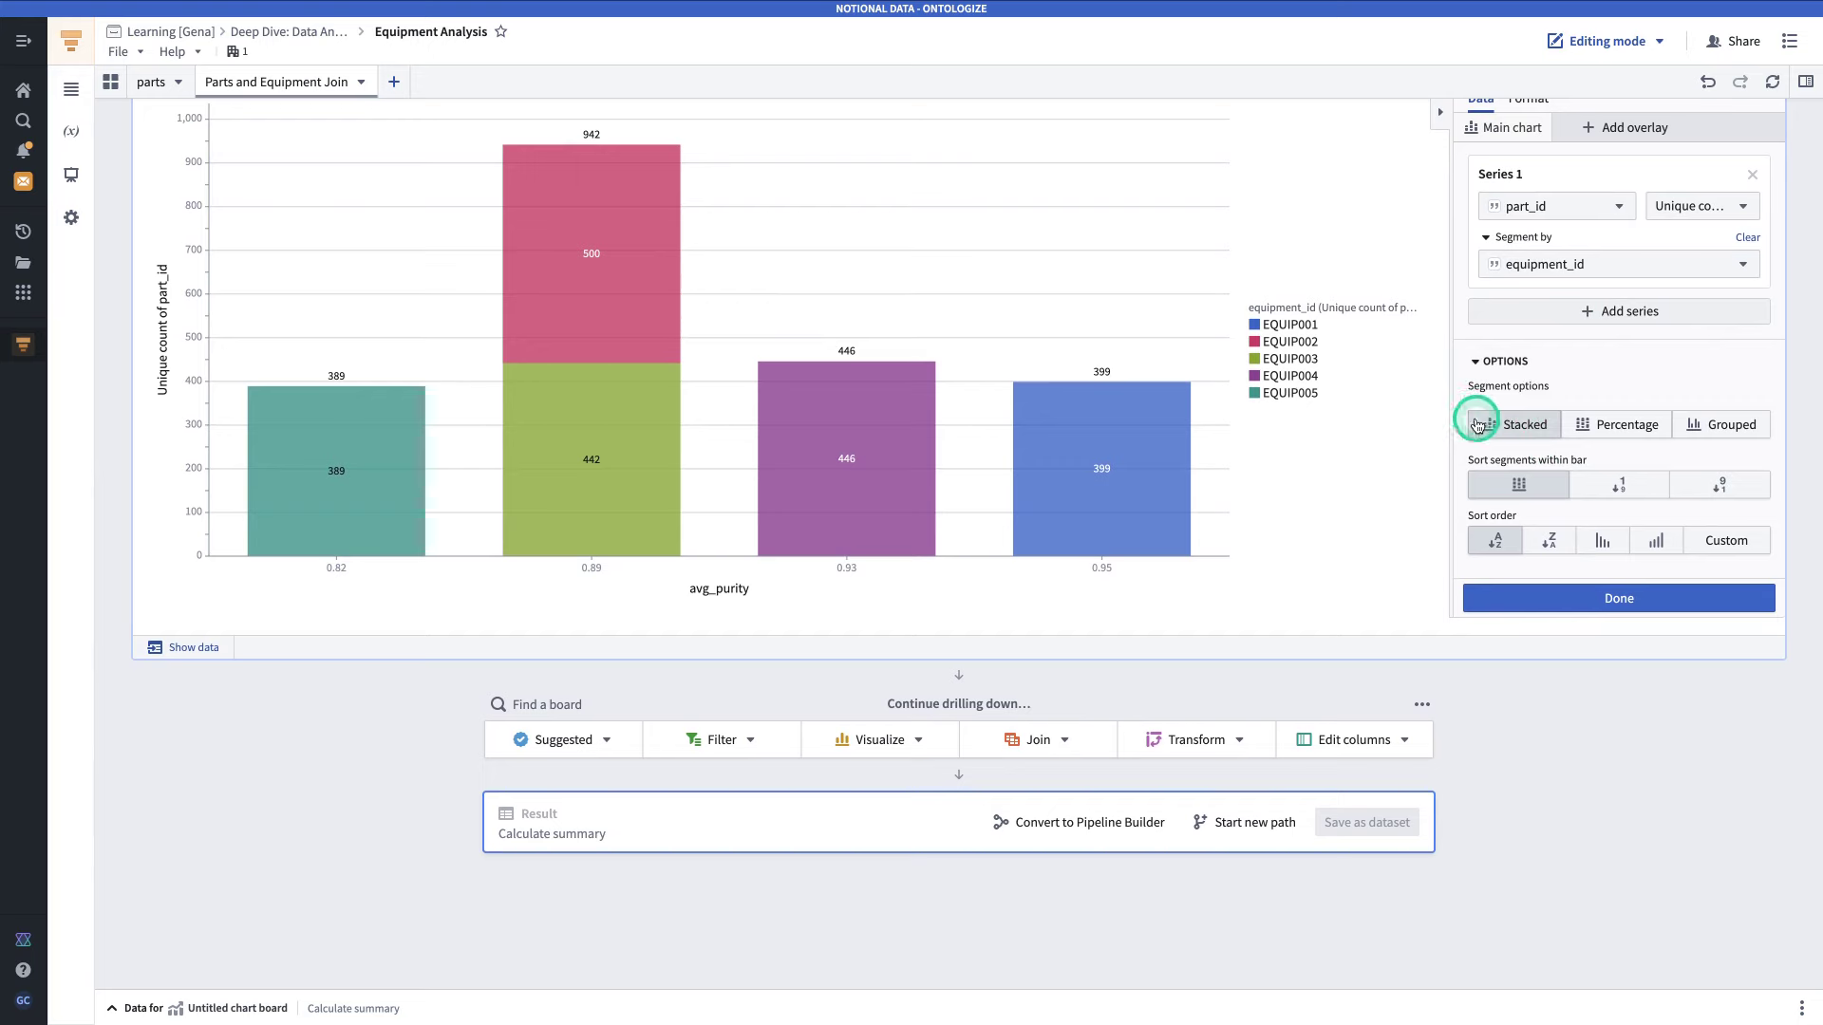
click(1699, 422)
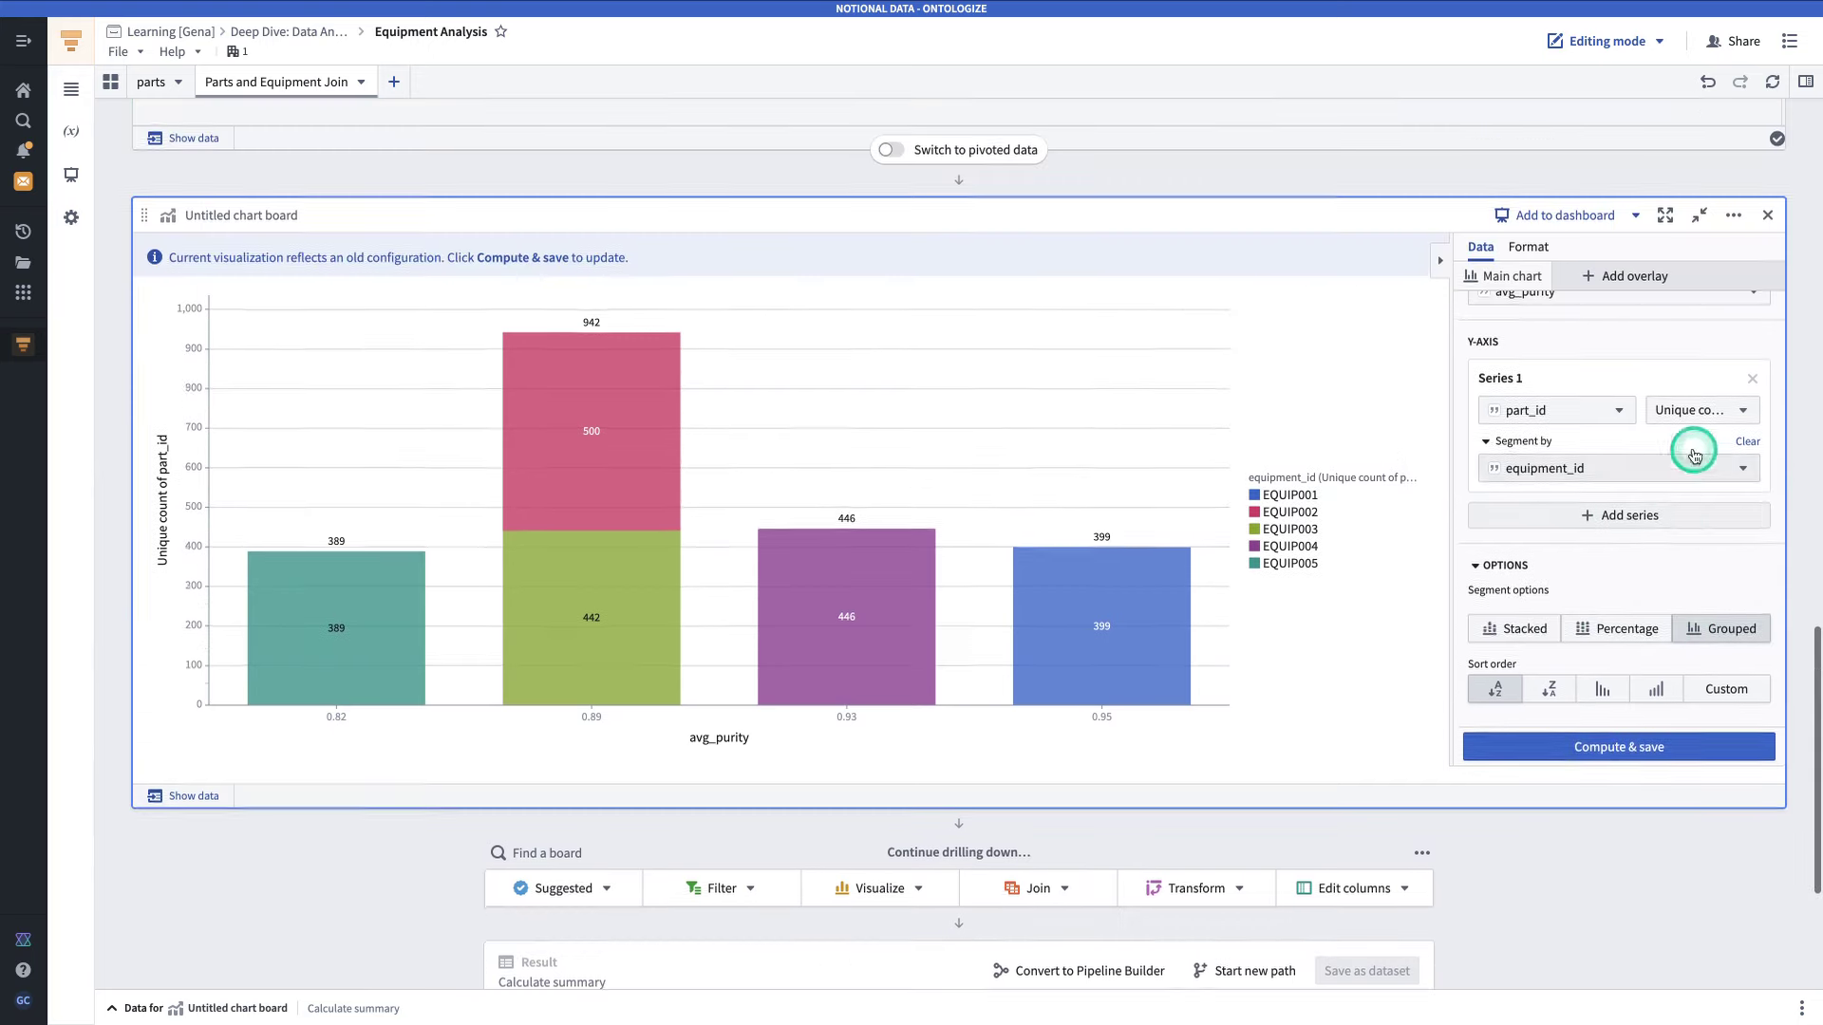
click(1637, 774)
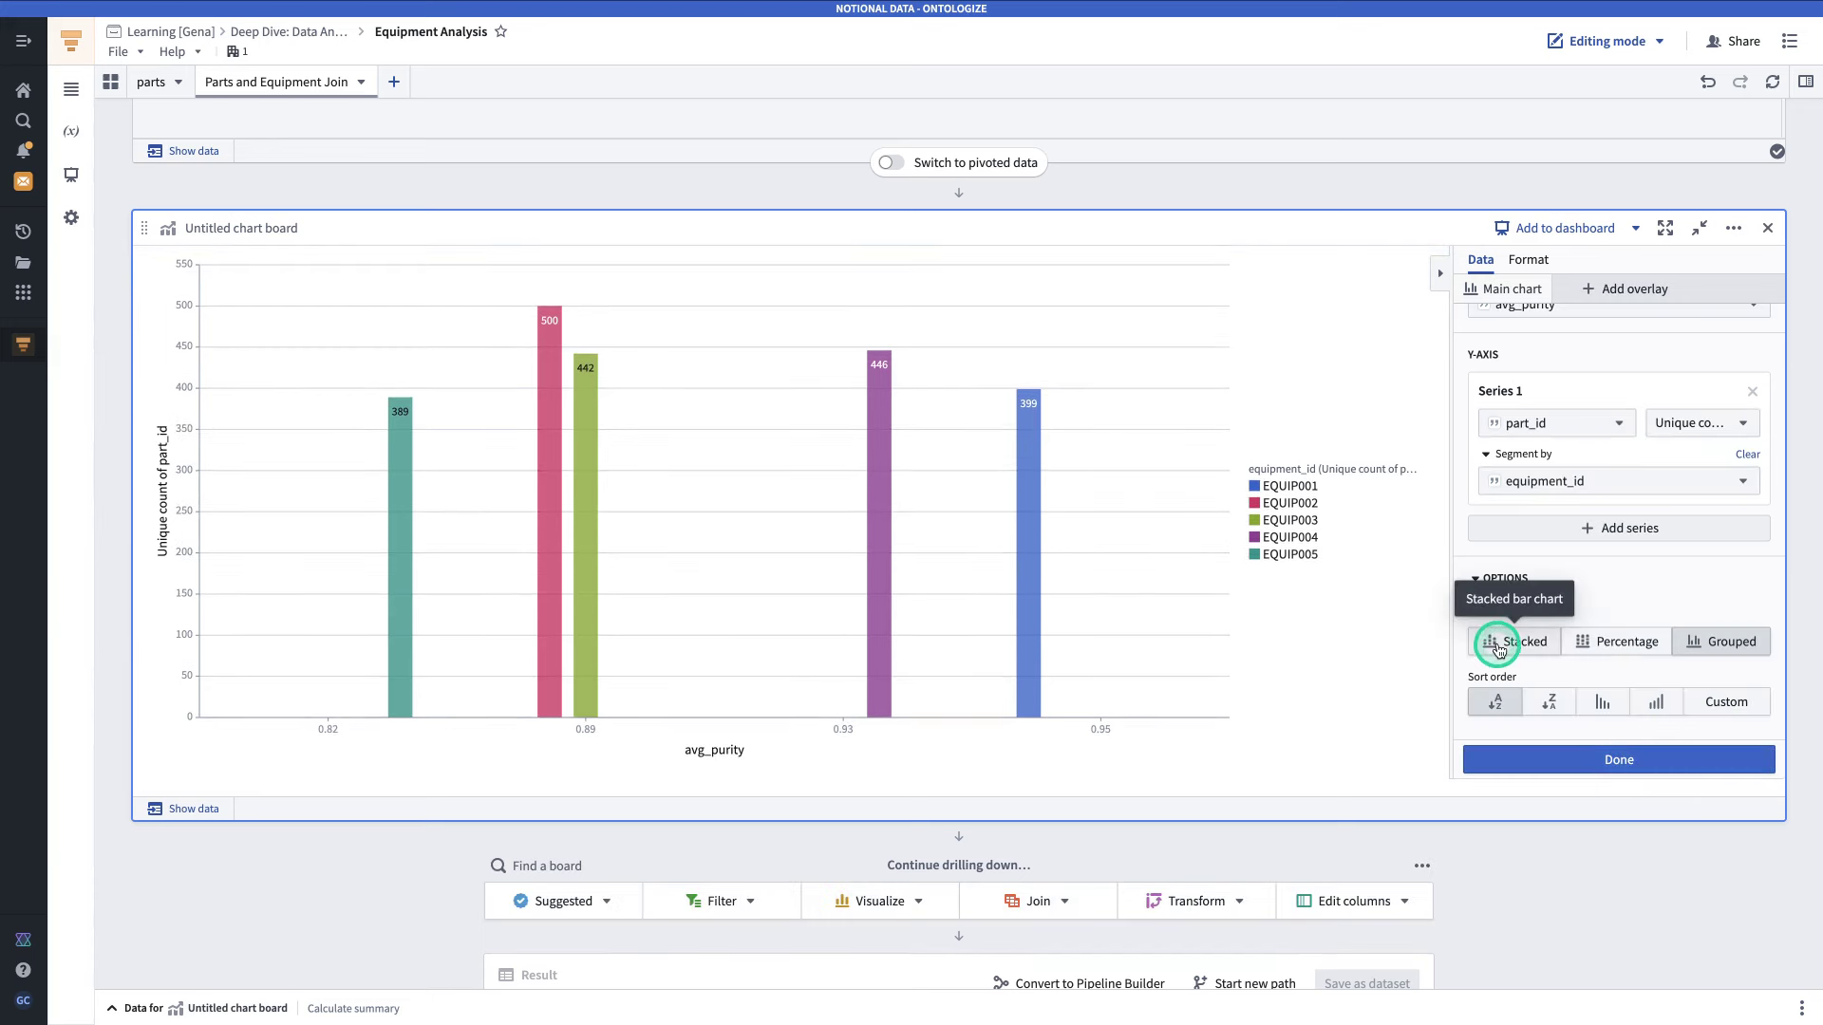
click(1498, 649)
click(1549, 753)
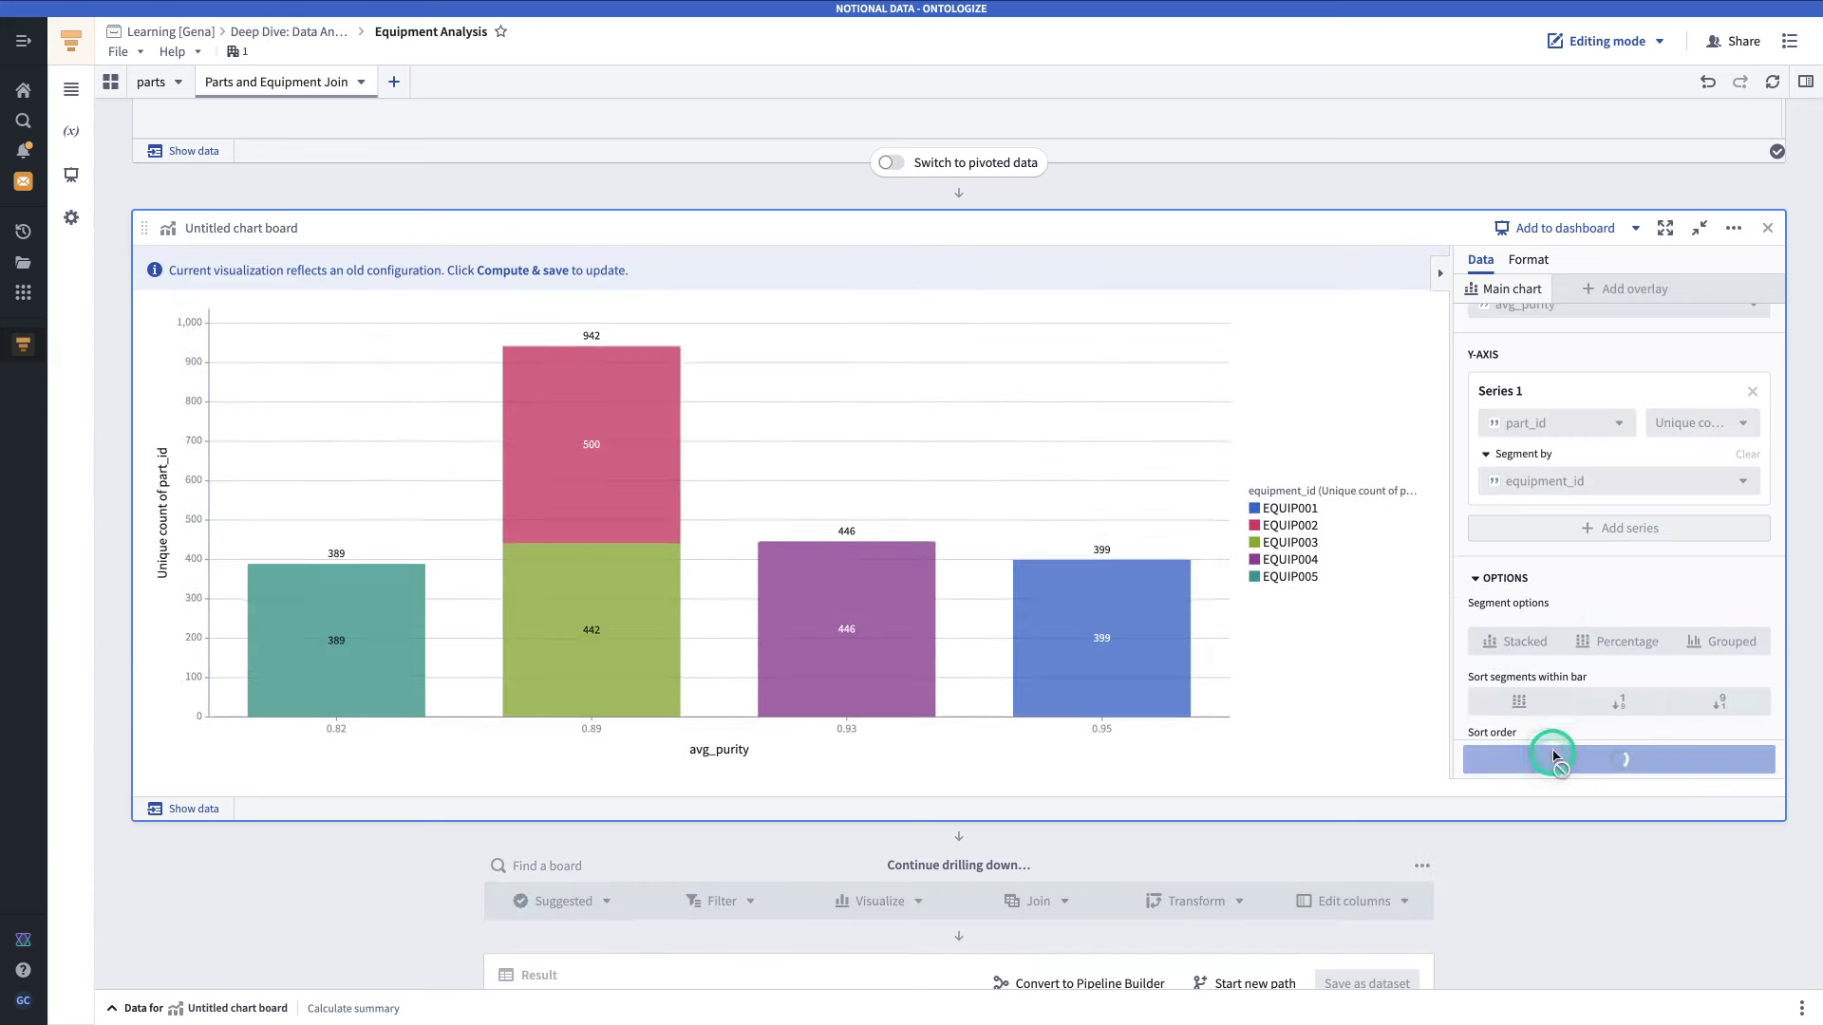
- Review the chart's Format options, then return to data settings and finish editing the chart
click(1481, 261)
click(1520, 262)
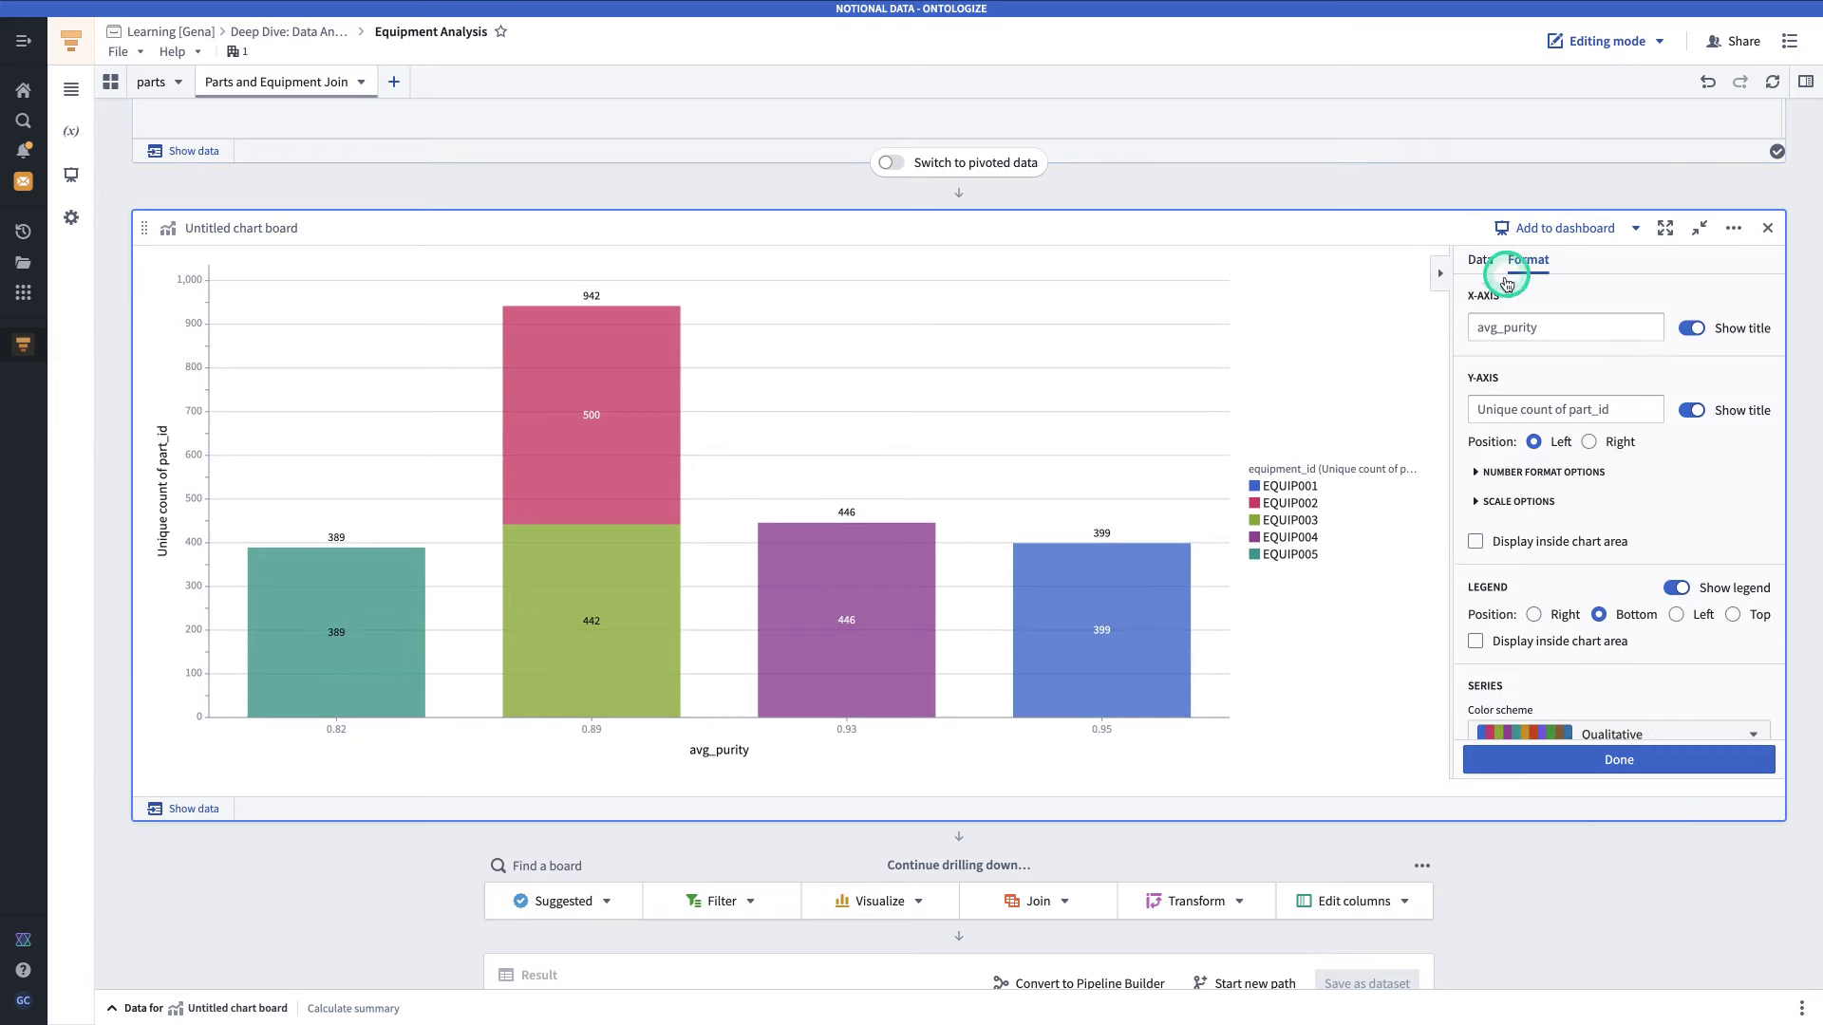
scroll(1517, 532, down, 1)
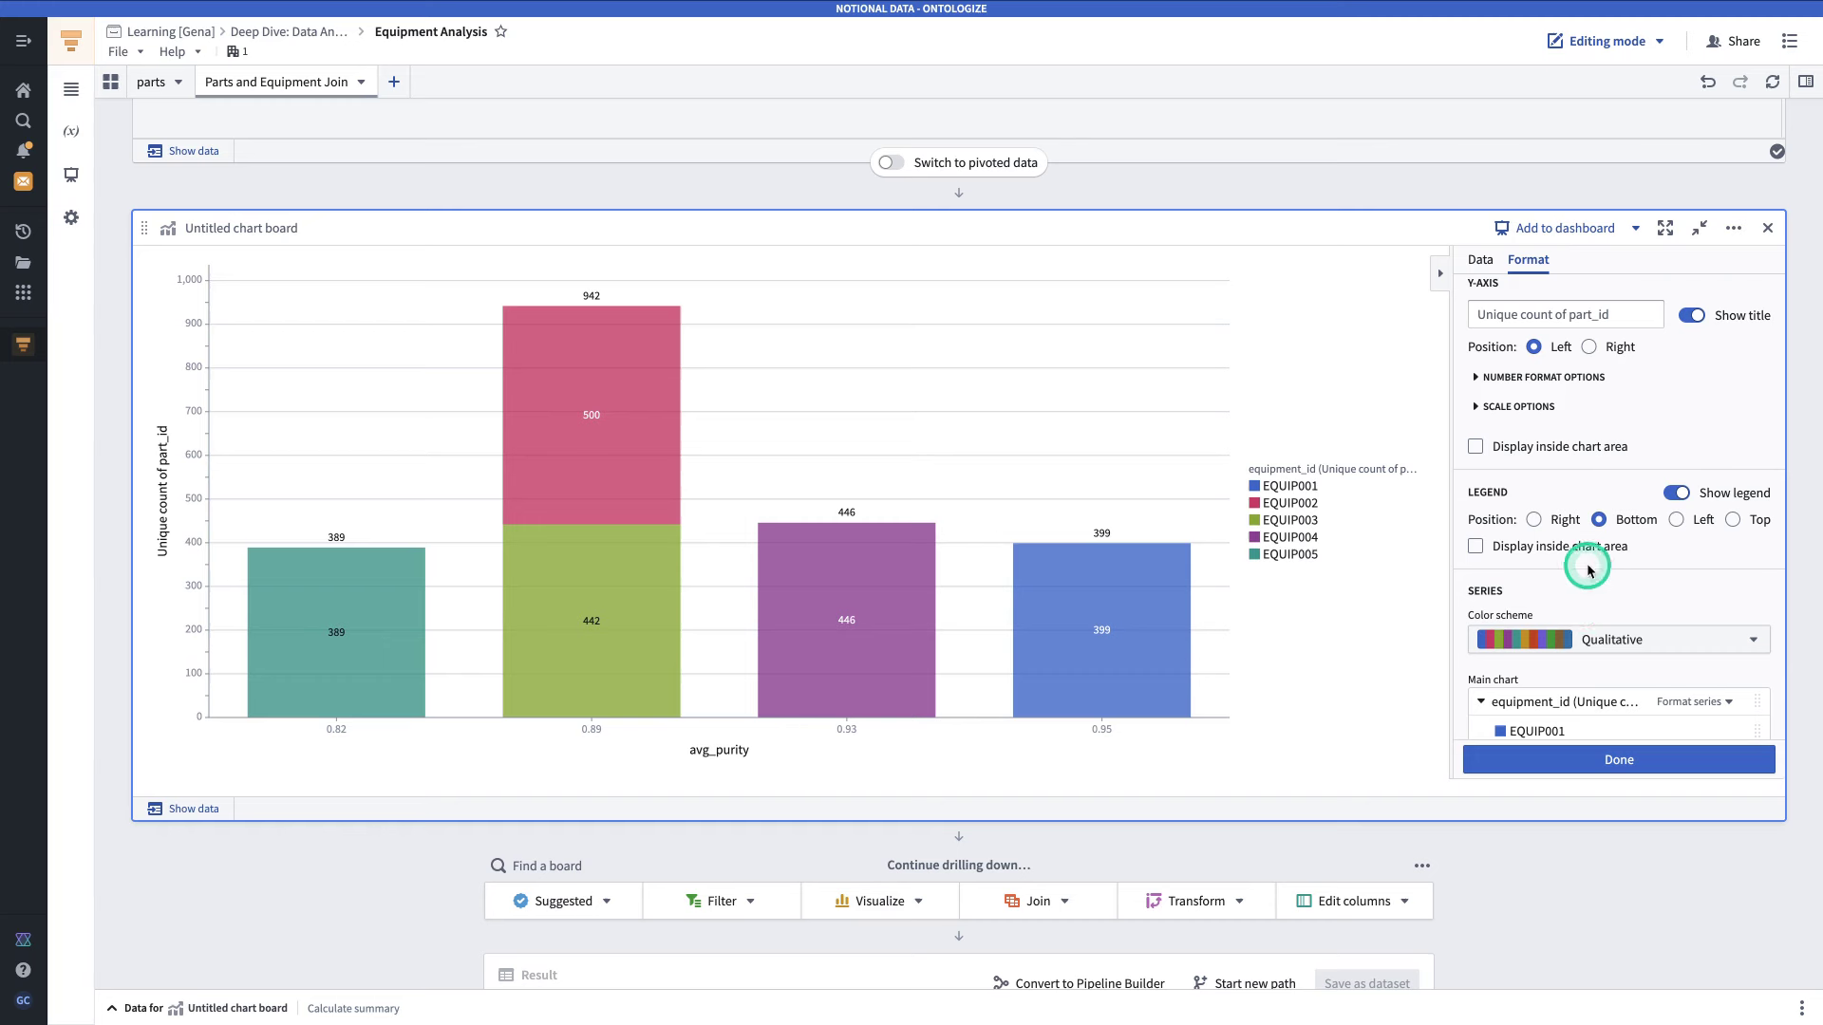
scroll(1586, 460, up, 1)
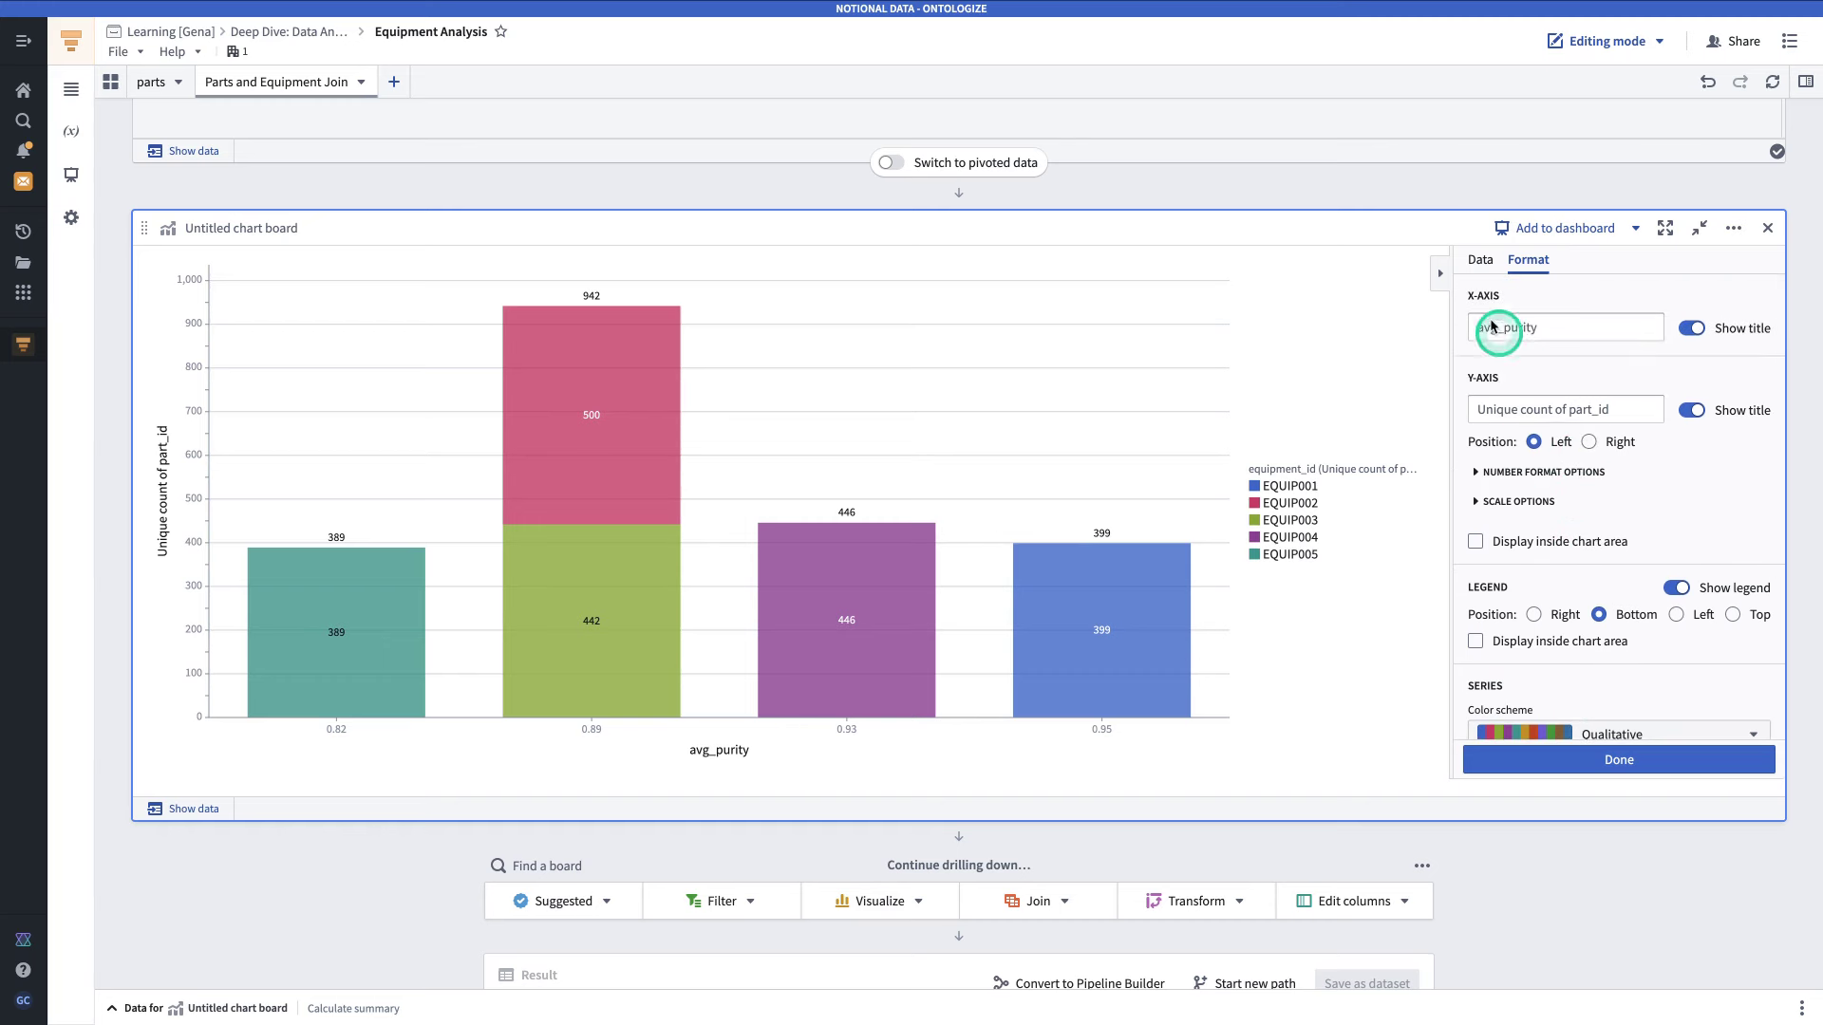
click(1469, 263)
click(1610, 760)
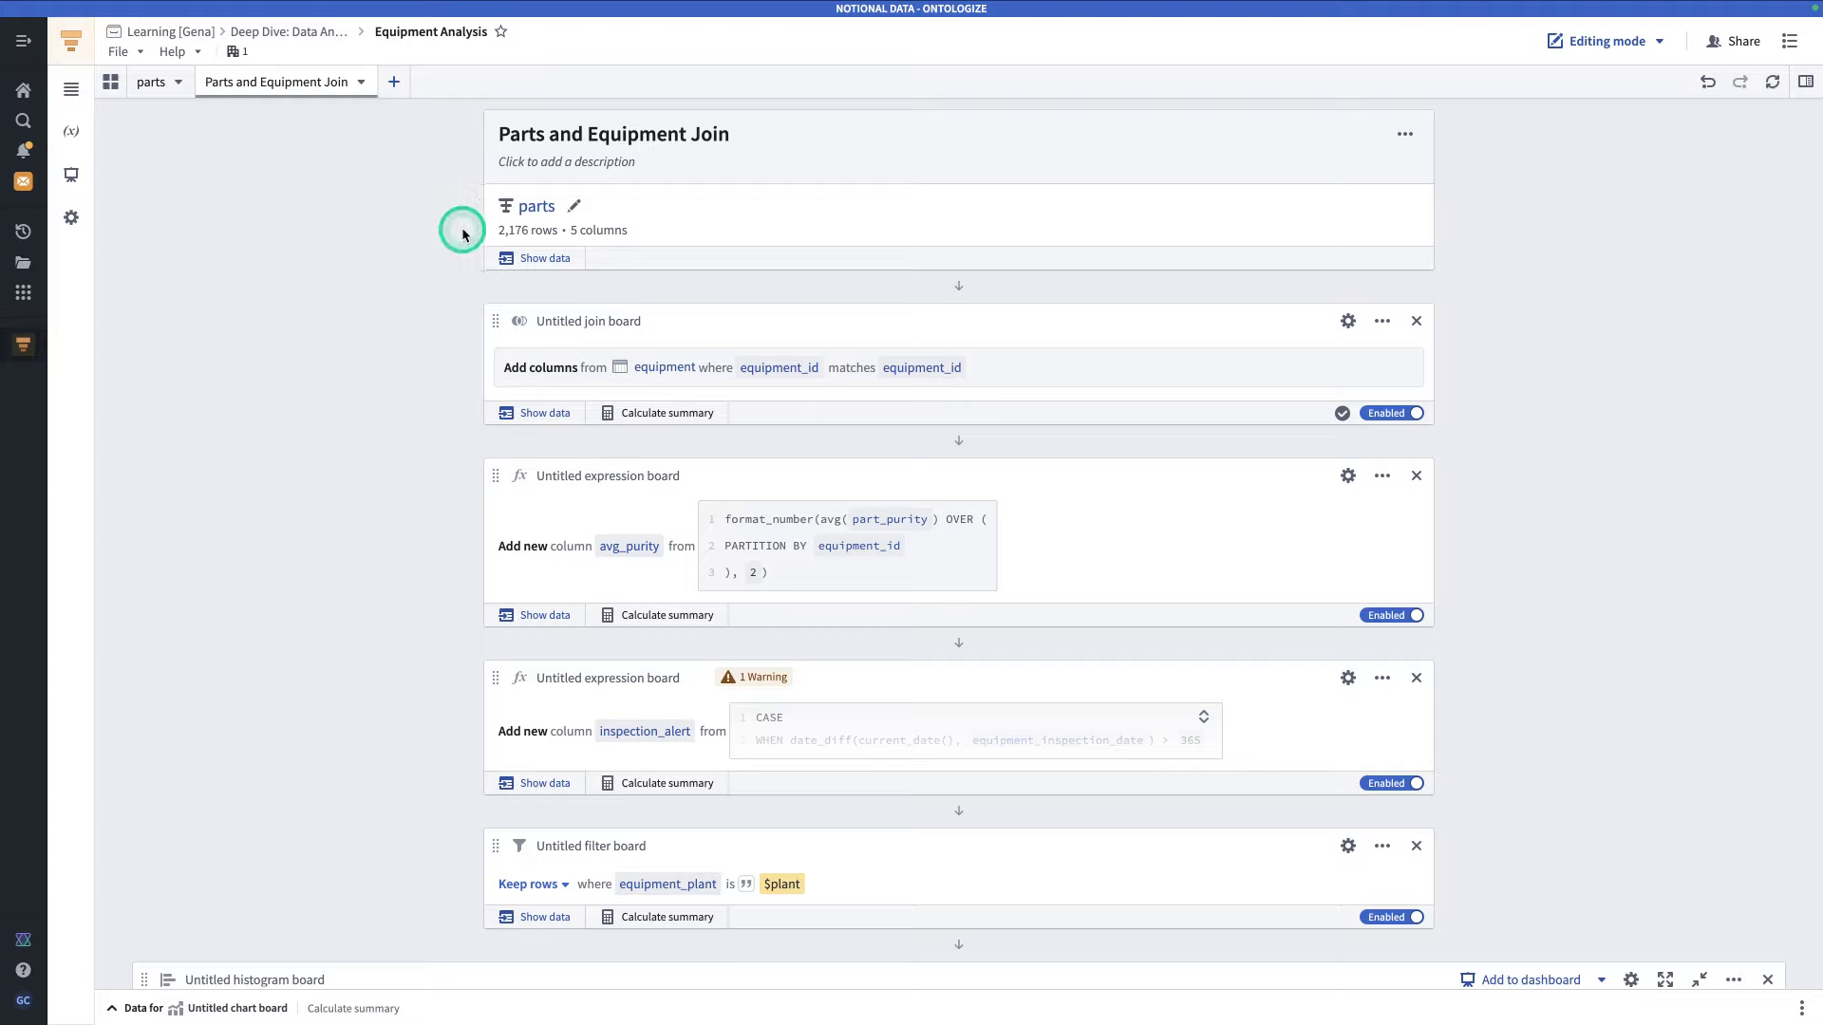
- Switch to the parts path and back to the Parts and Equipment Join path, scrolling down
click(152, 84)
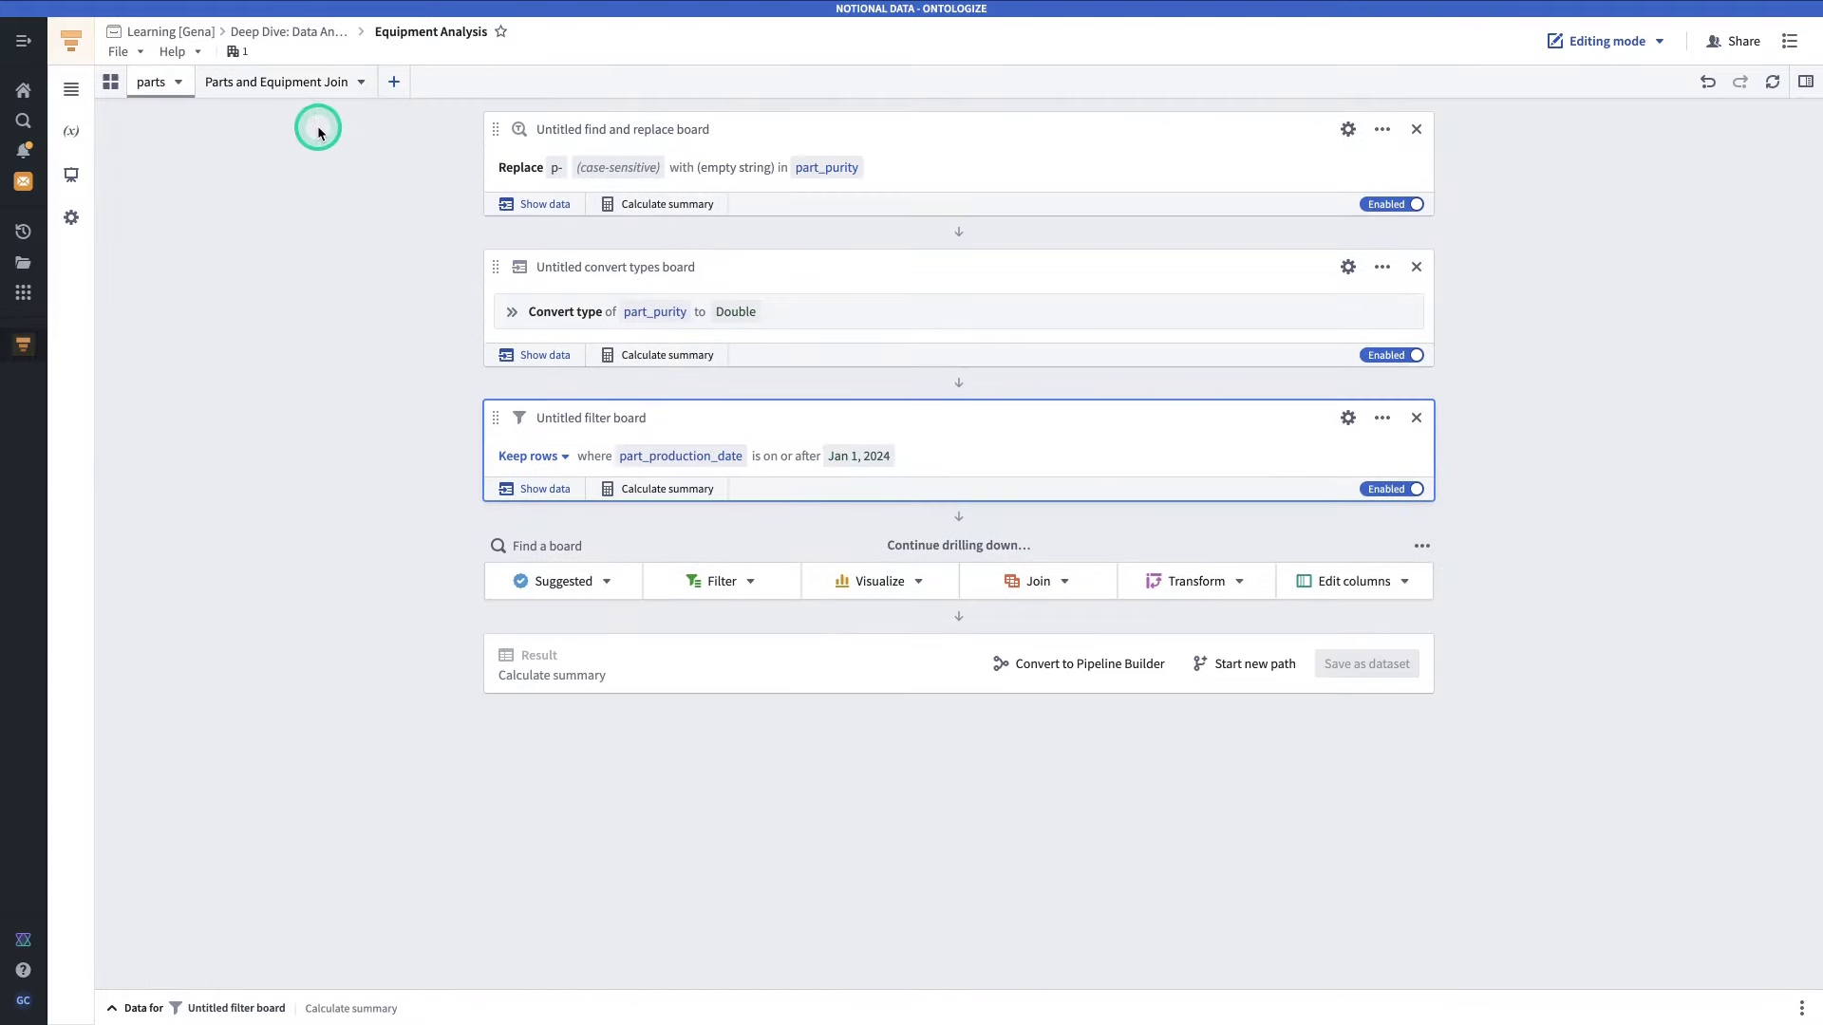
click(270, 82)
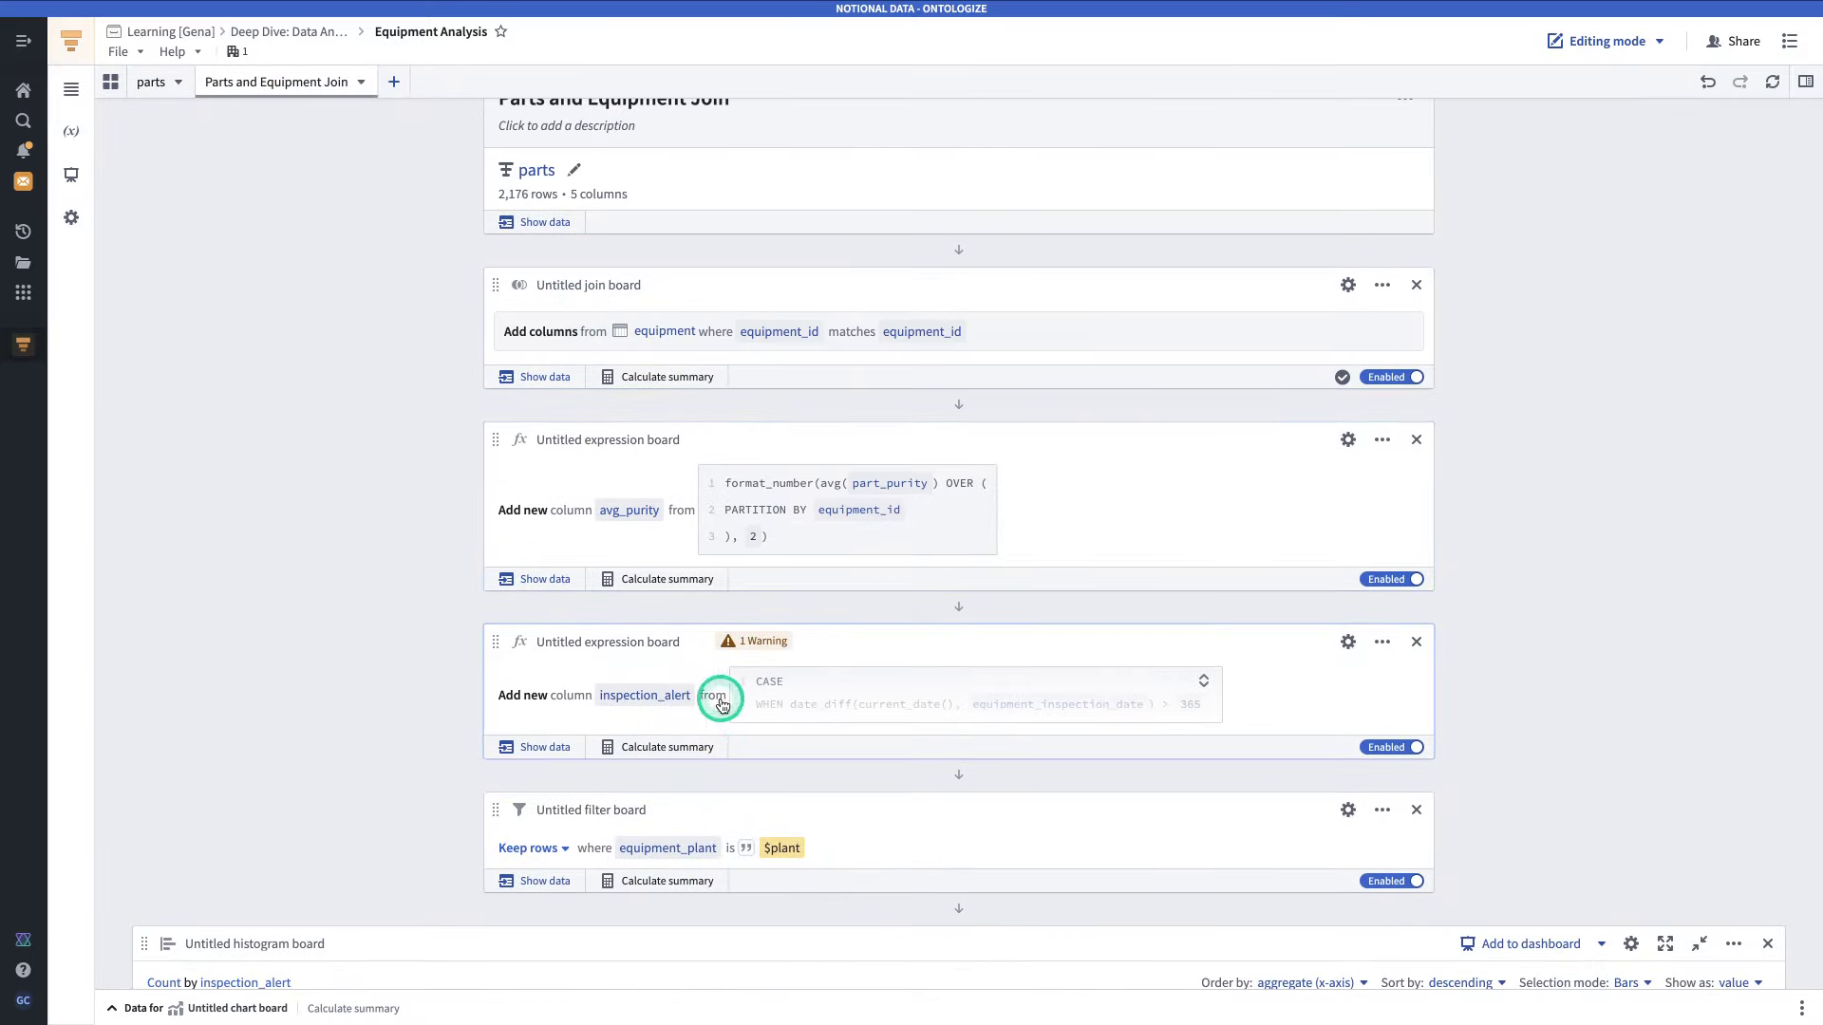
scroll(594, 693, down, 5)
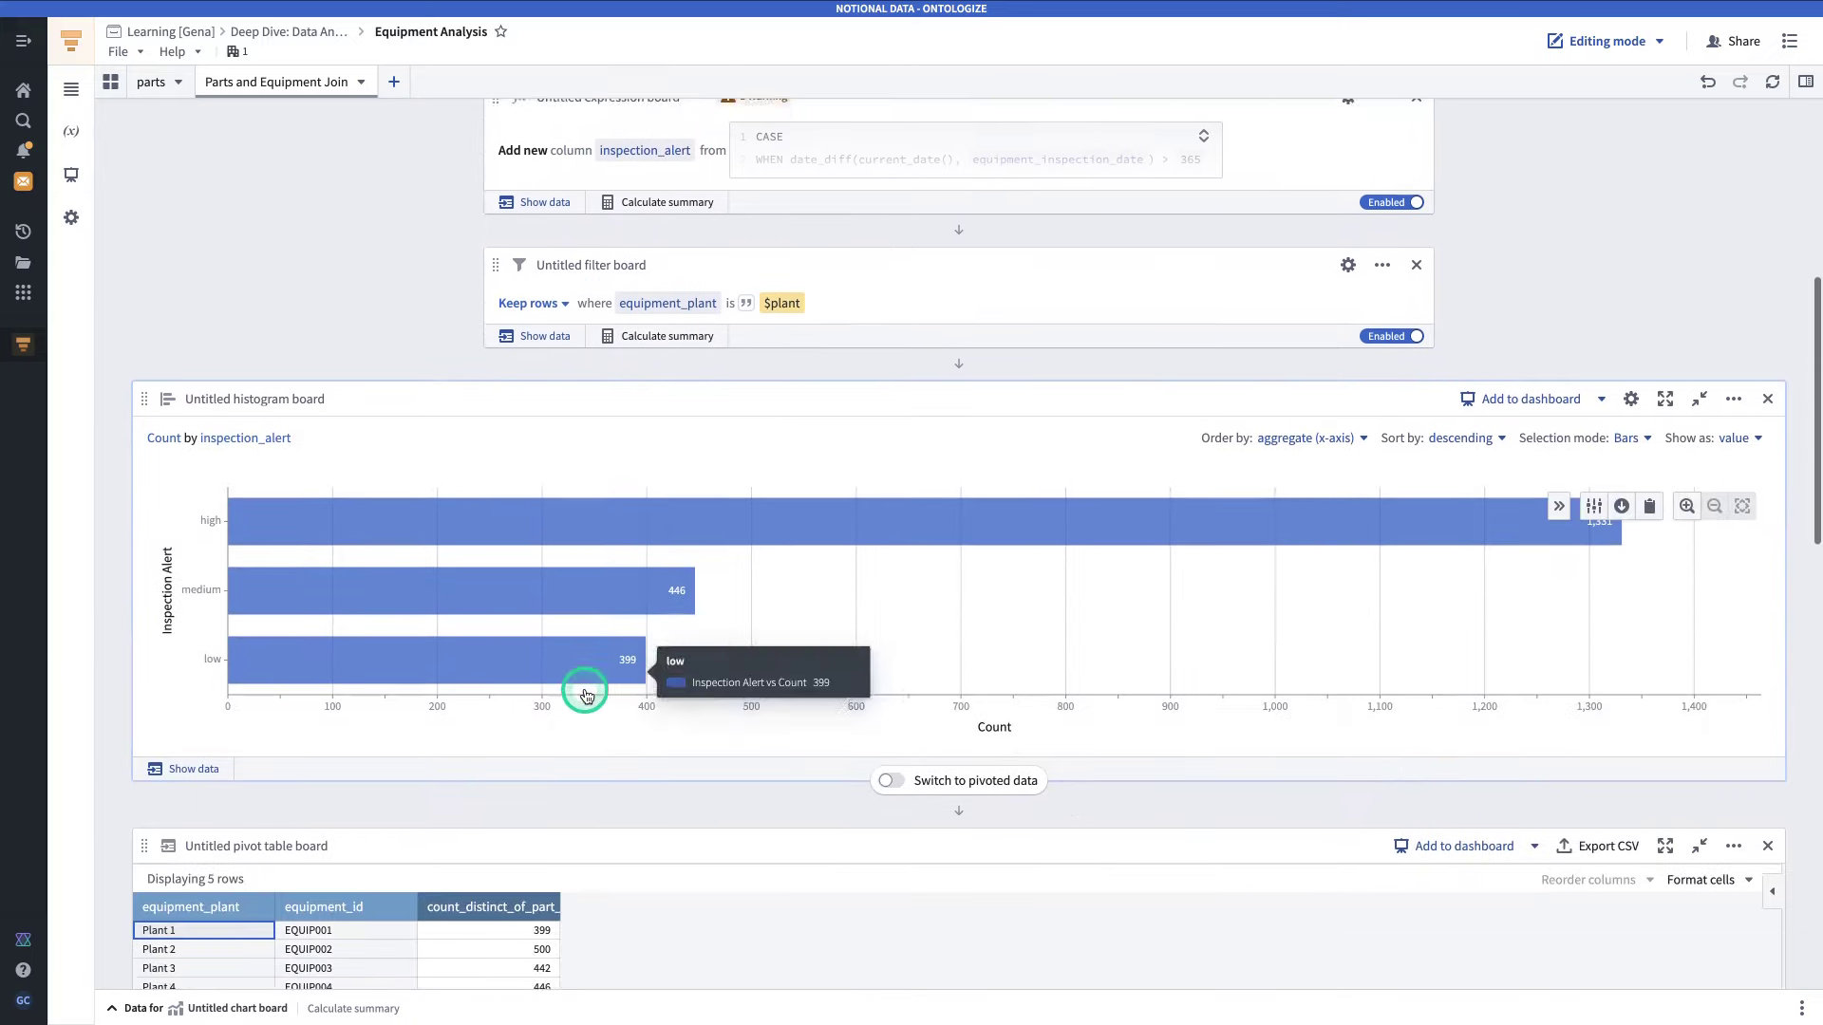
scroll(585, 696, down, 6)
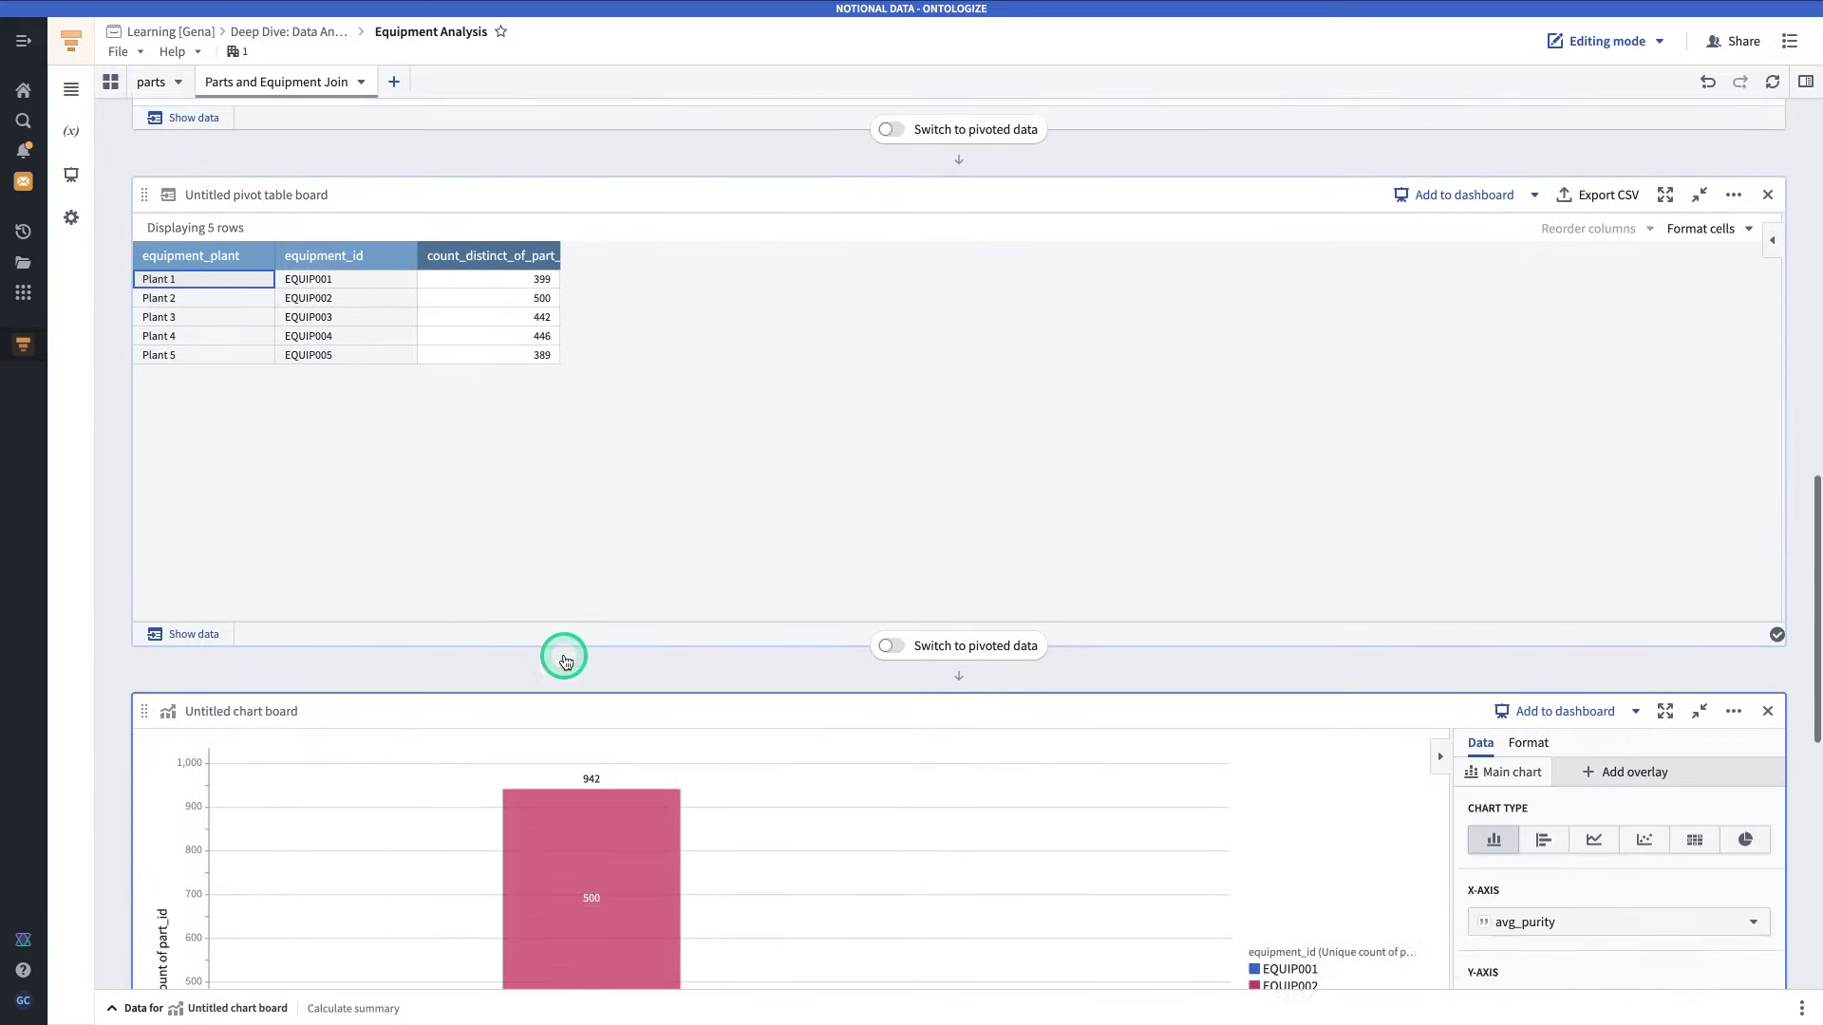
scroll(564, 662, down, 7)
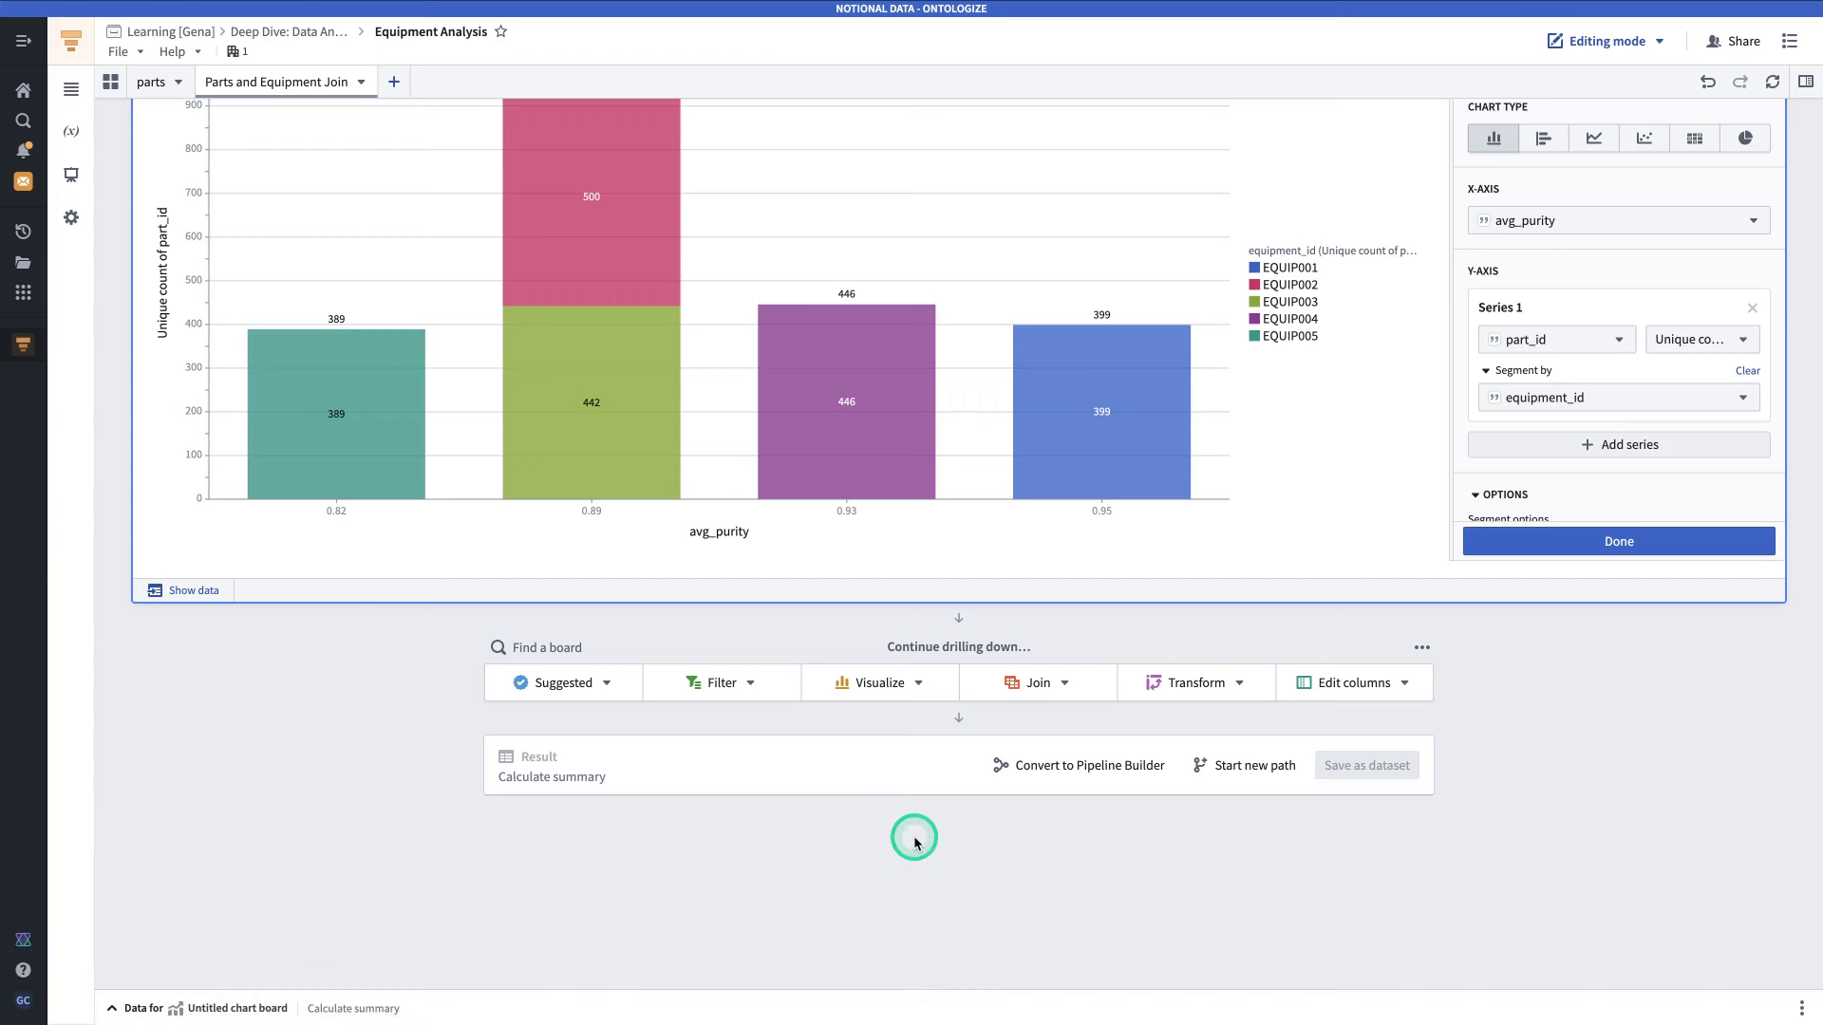
- Add the histogram to the dashboard and paste a descriptive title onto its widget
scroll(911, 838, up, 10)
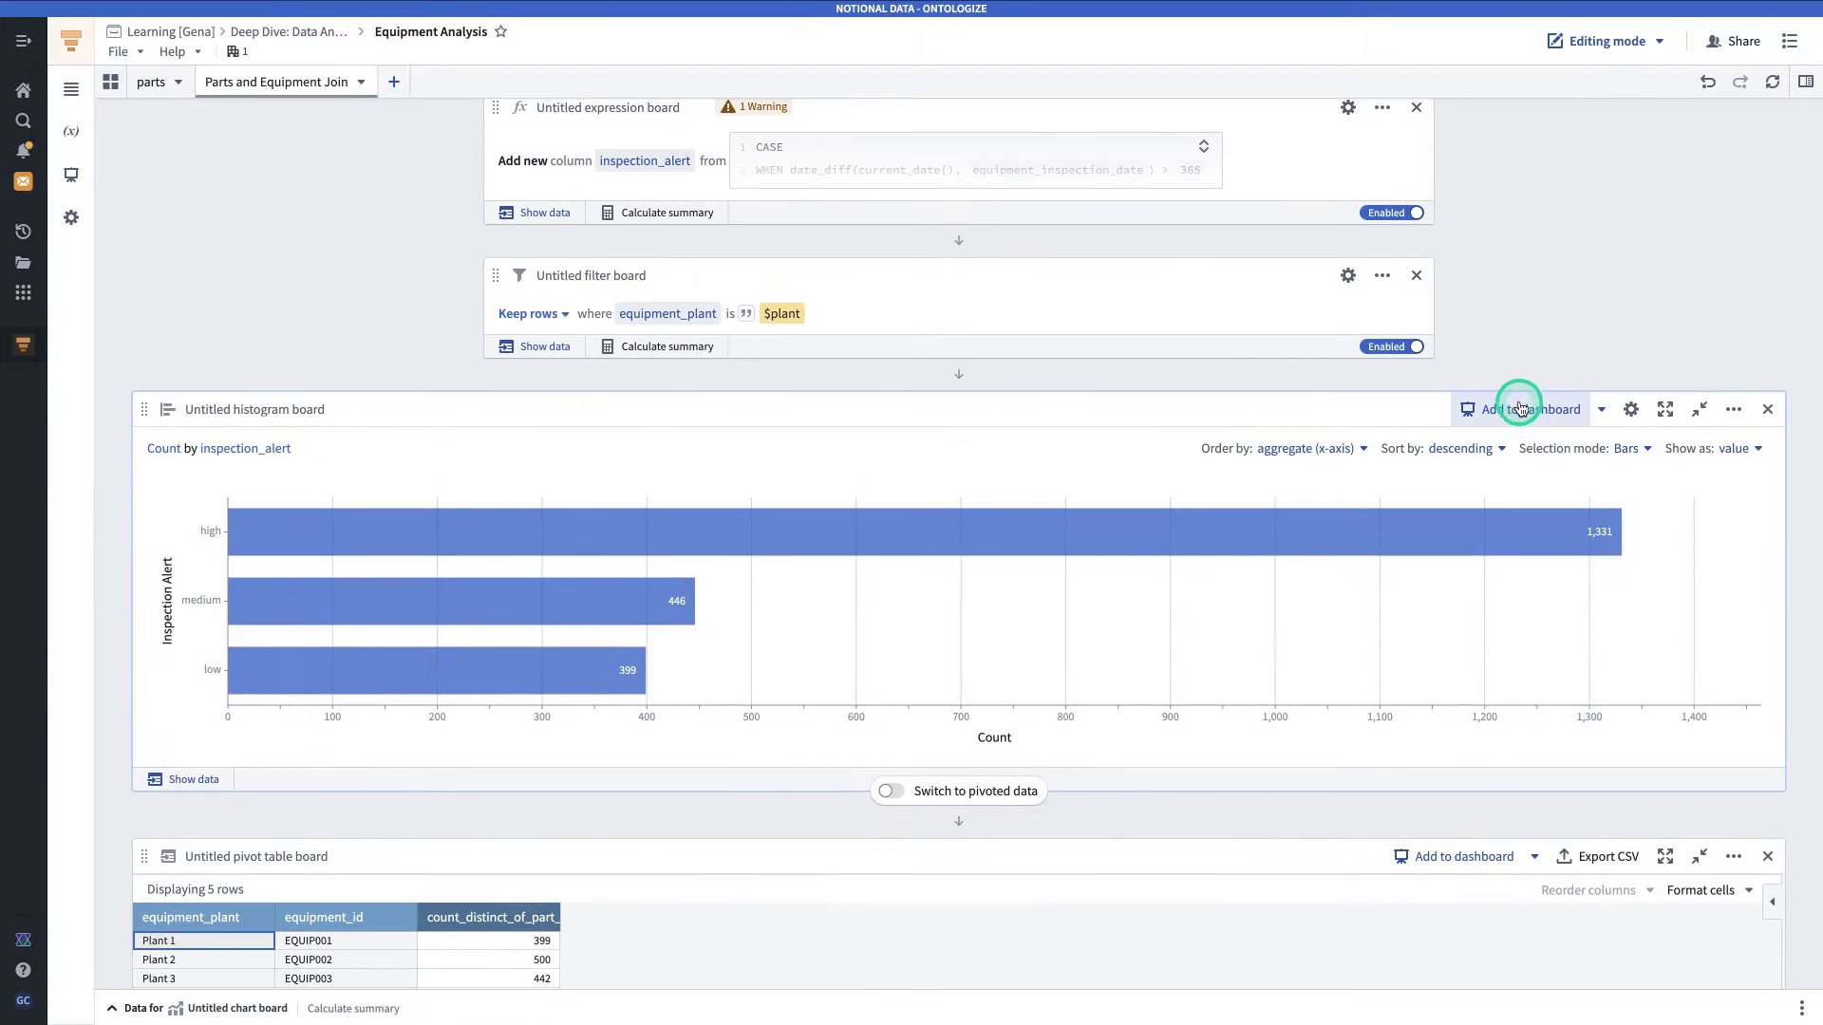
click(1526, 411)
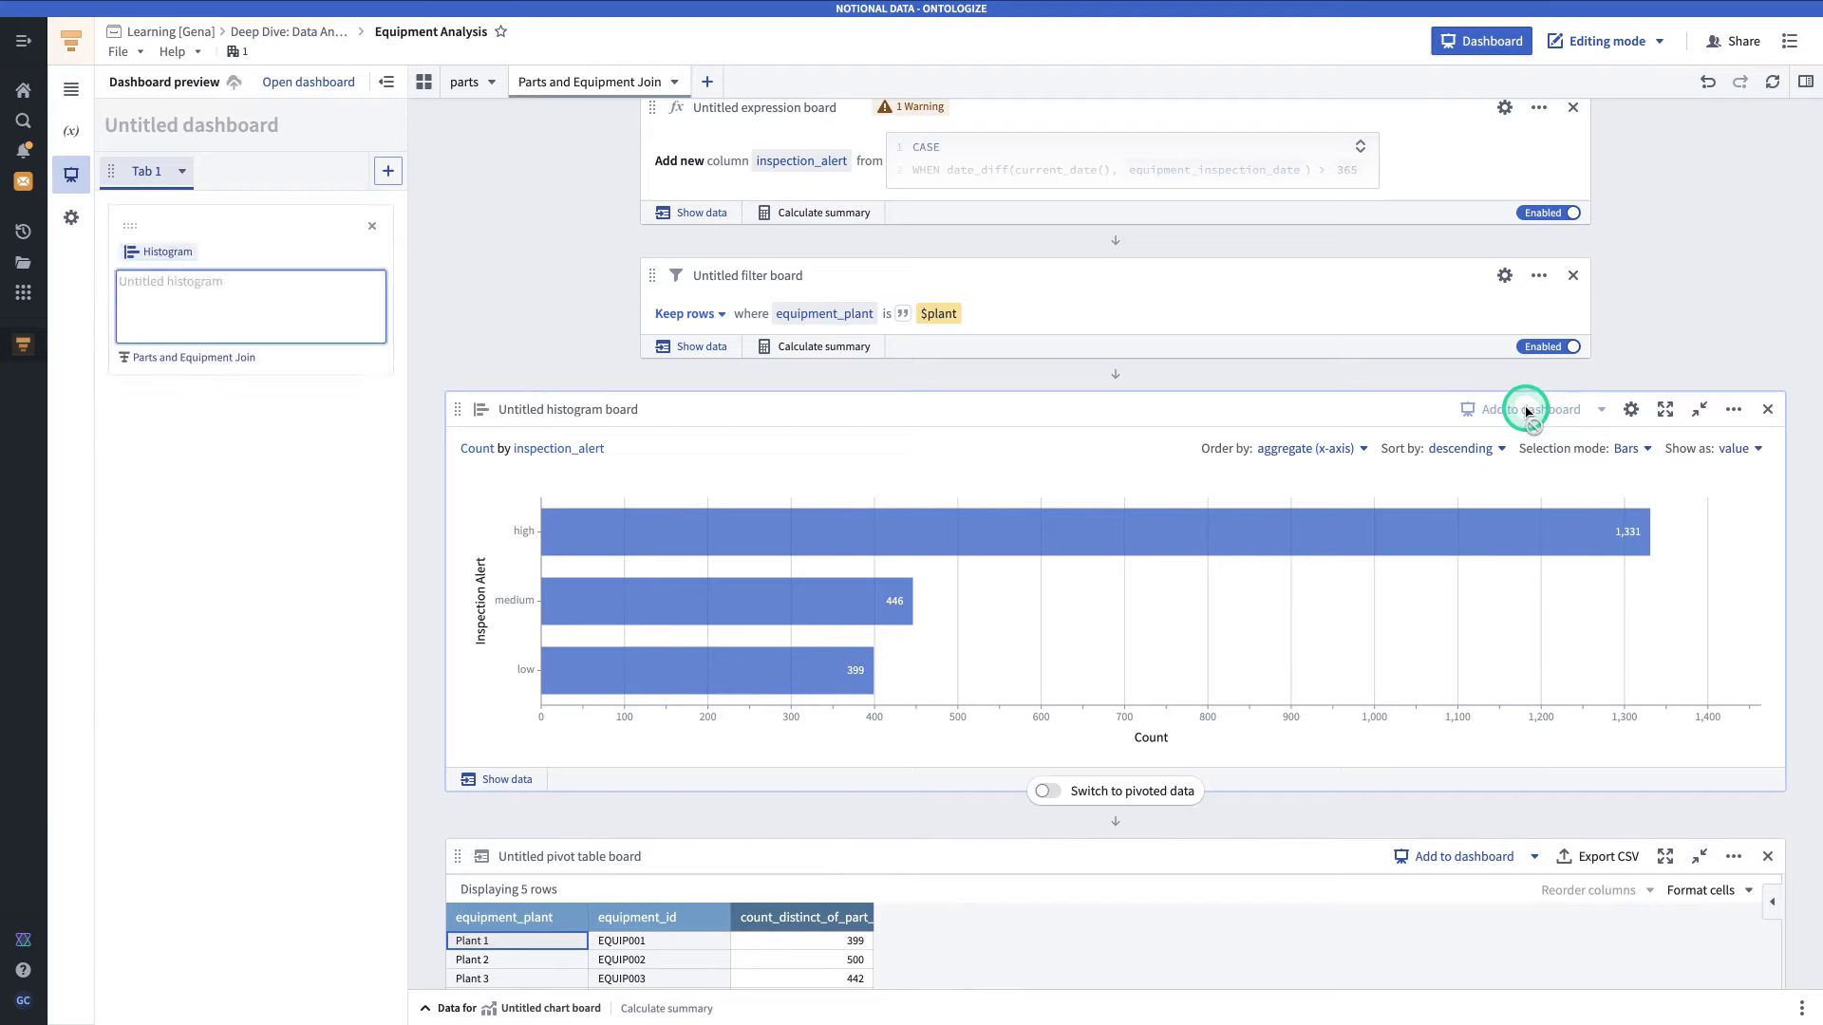
click(282, 256)
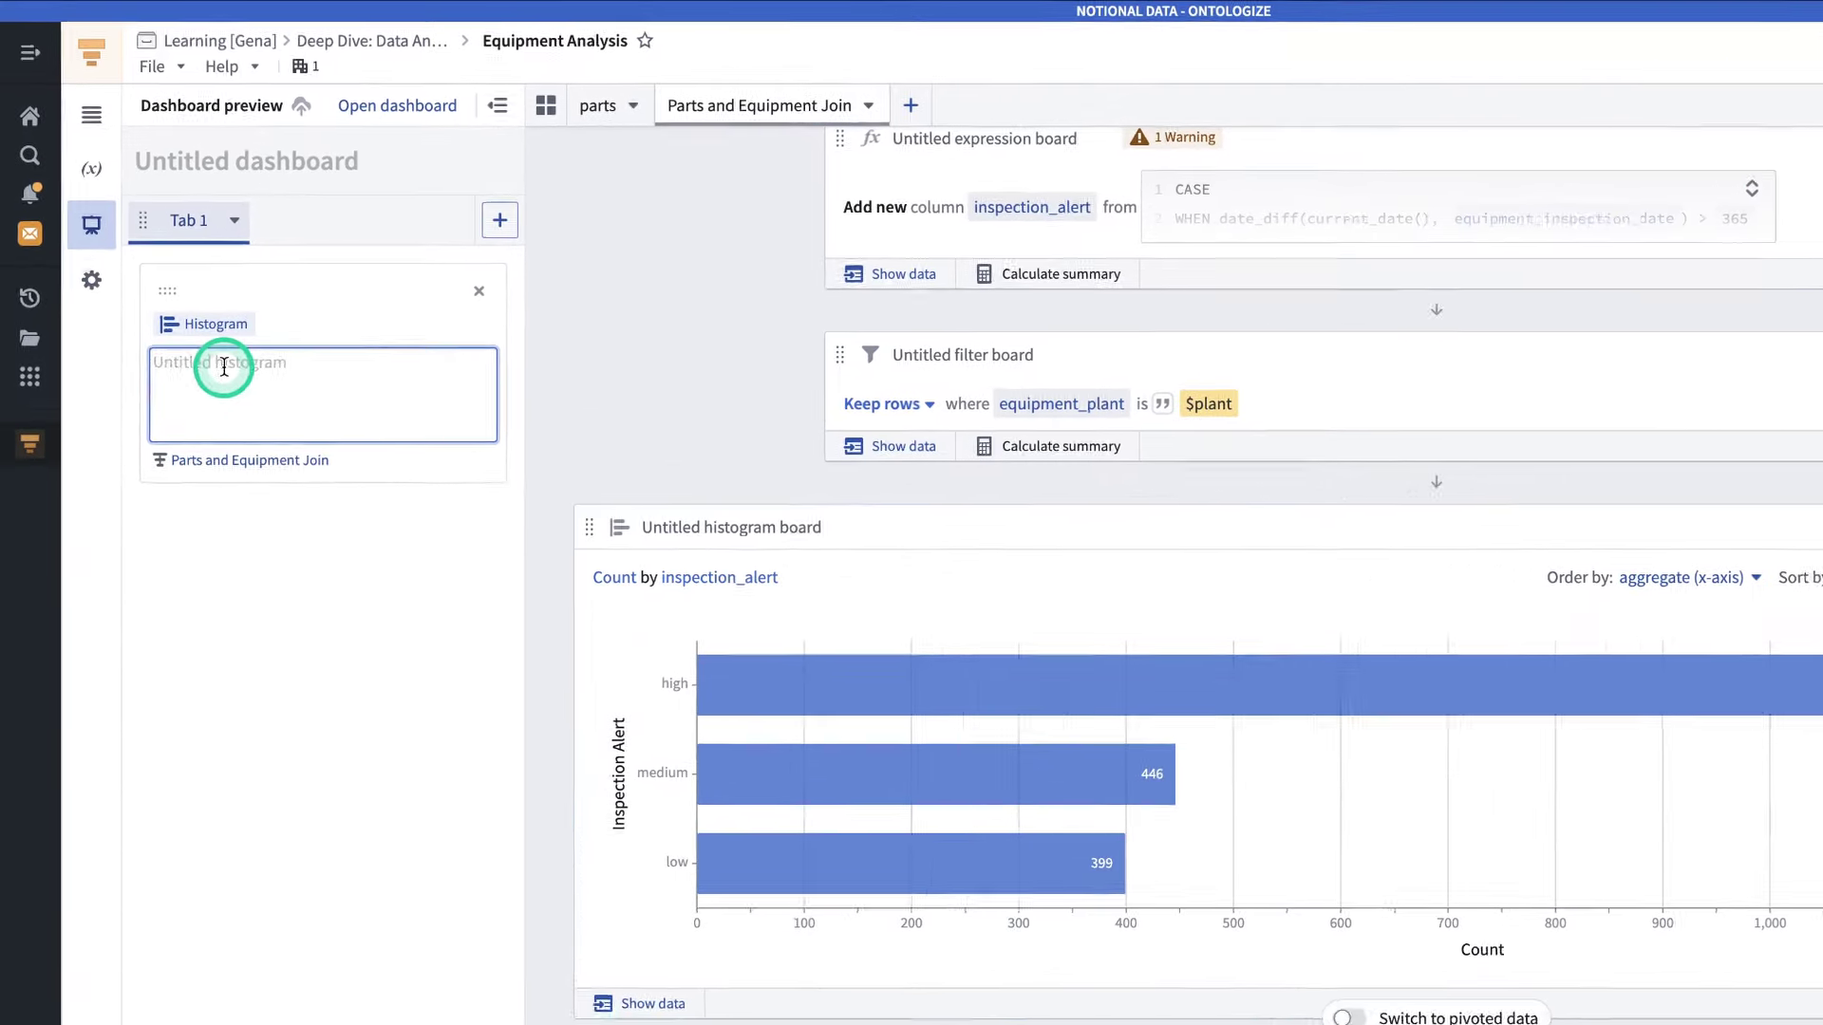
text(Count of Parts by Equipment and Average Purity.)
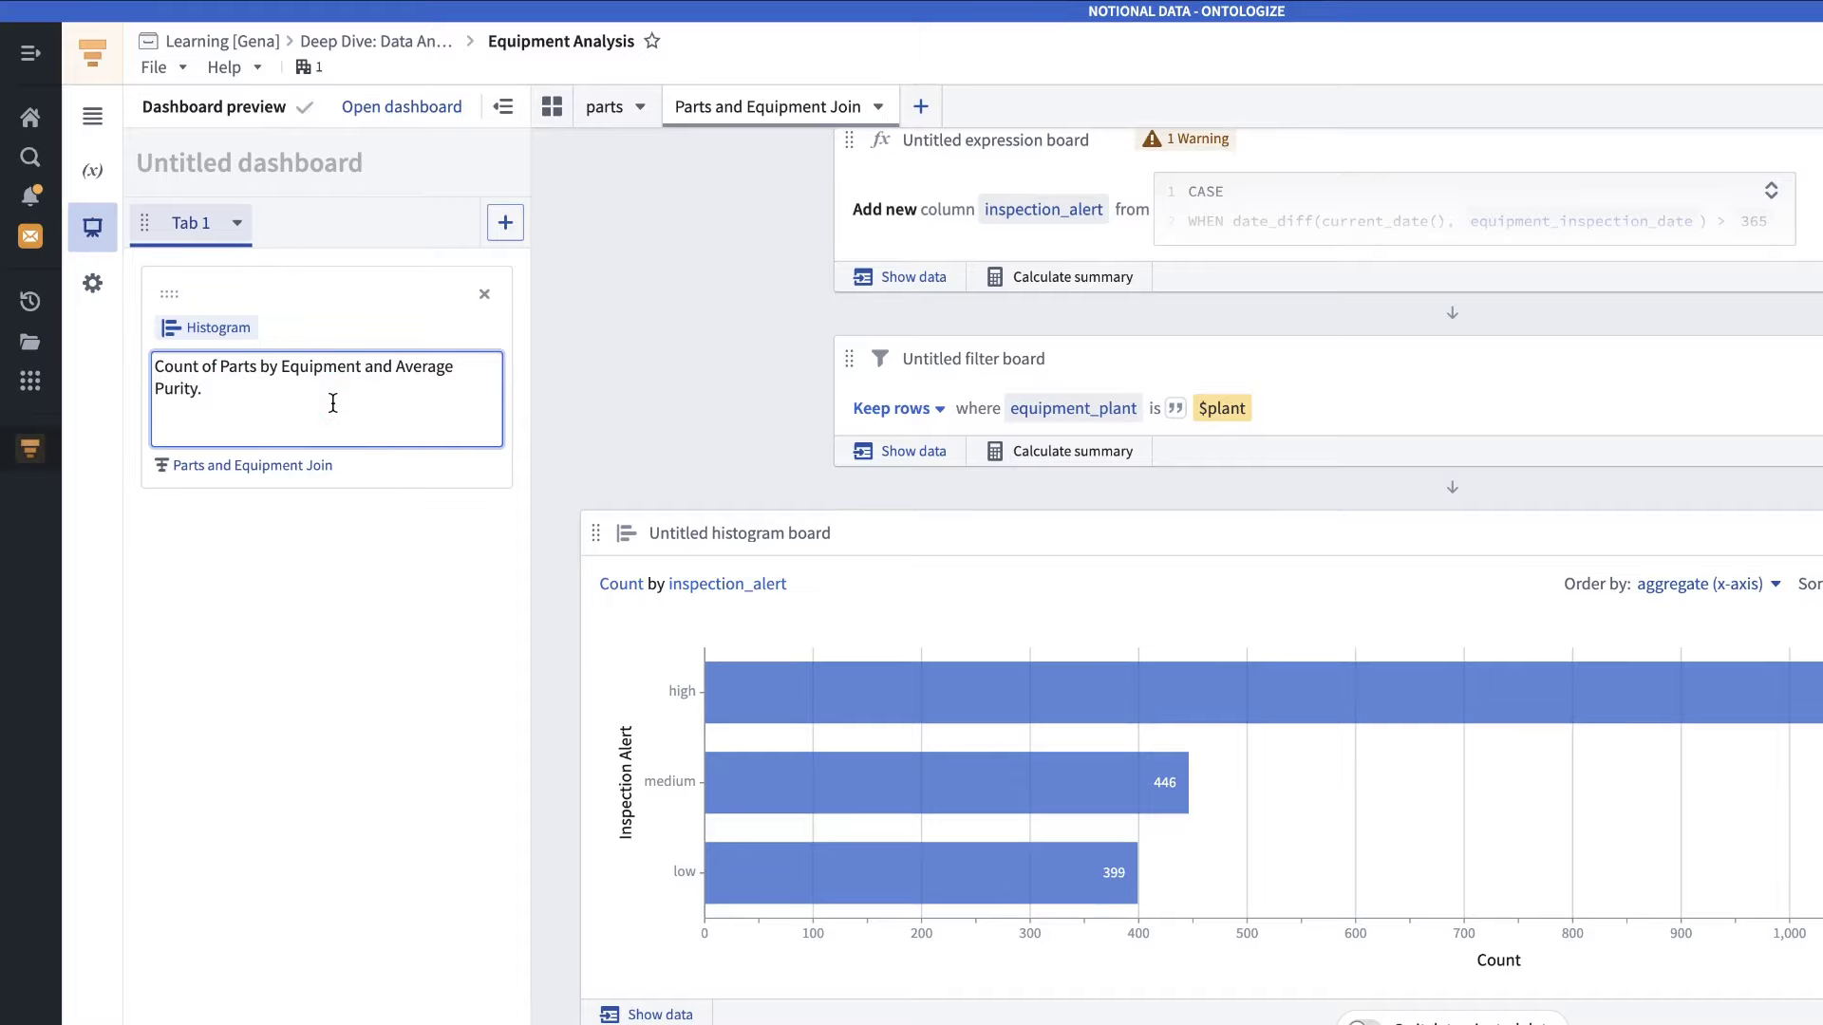
click(370, 561)
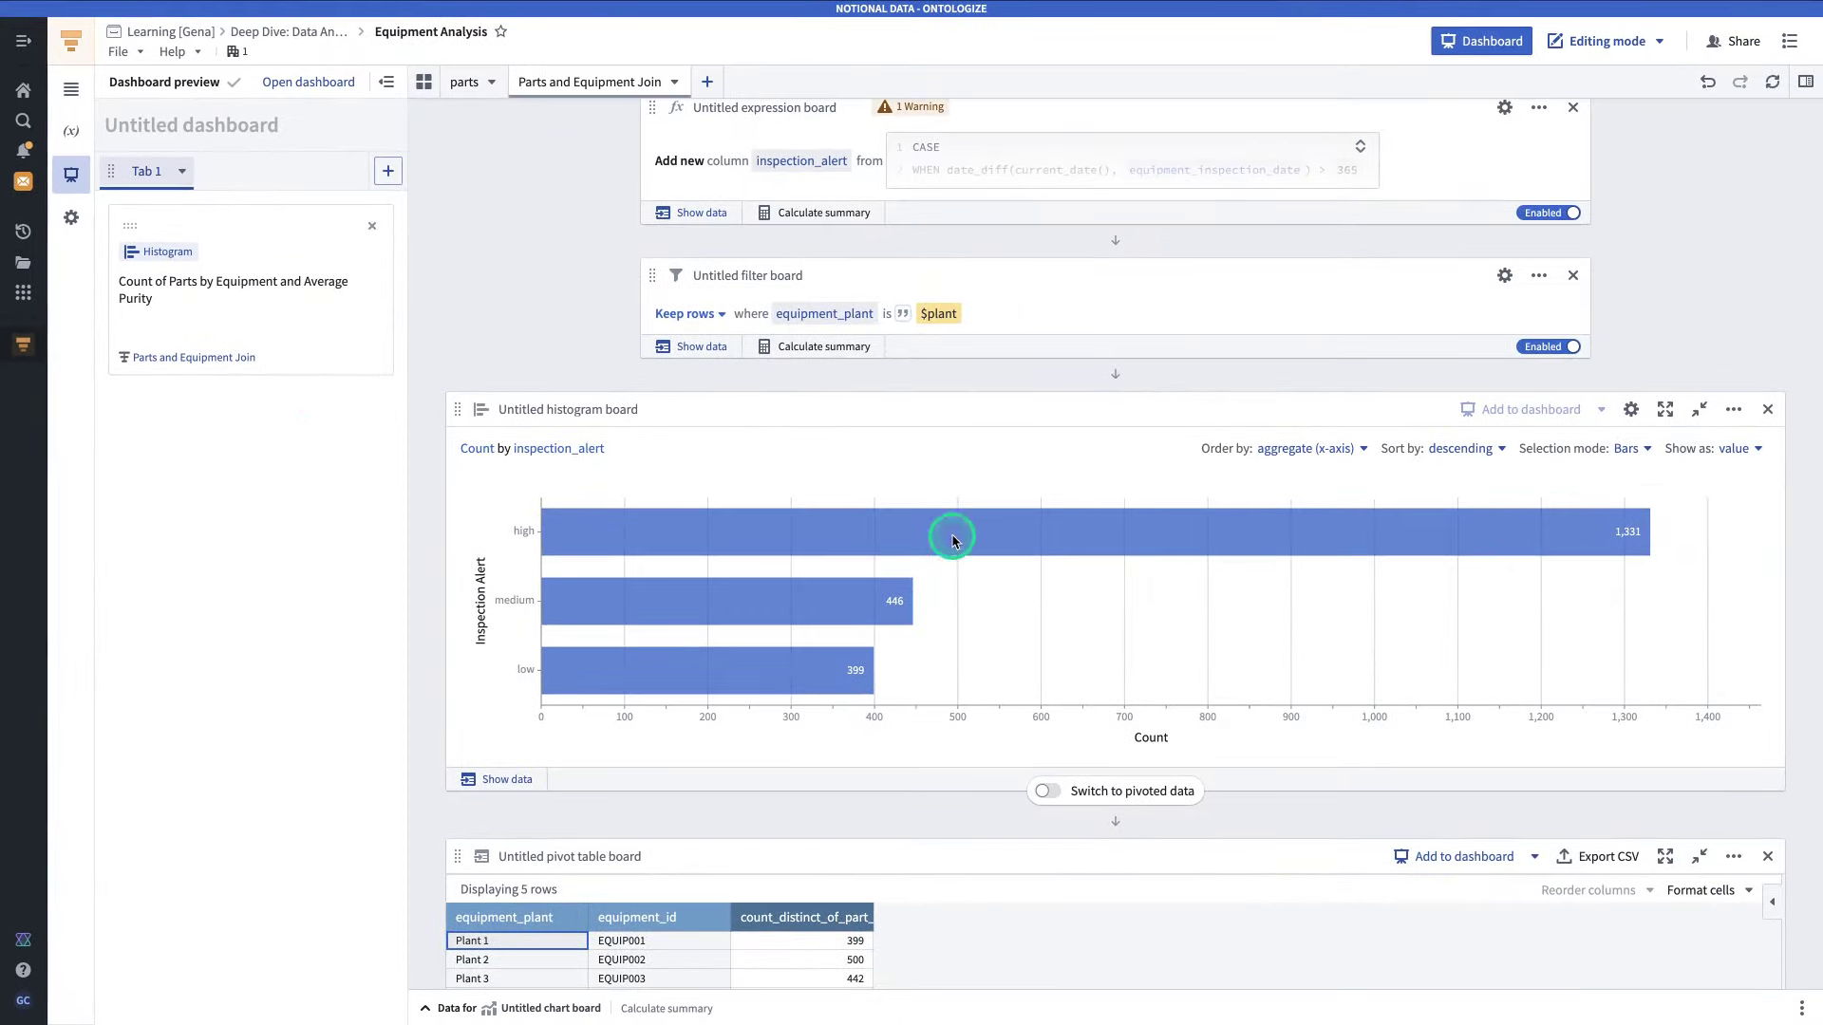
- Add the pivot table to the dashboard titled 'Count of Parts by Equipment and Plant'
scroll(1583, 753, down, 8)
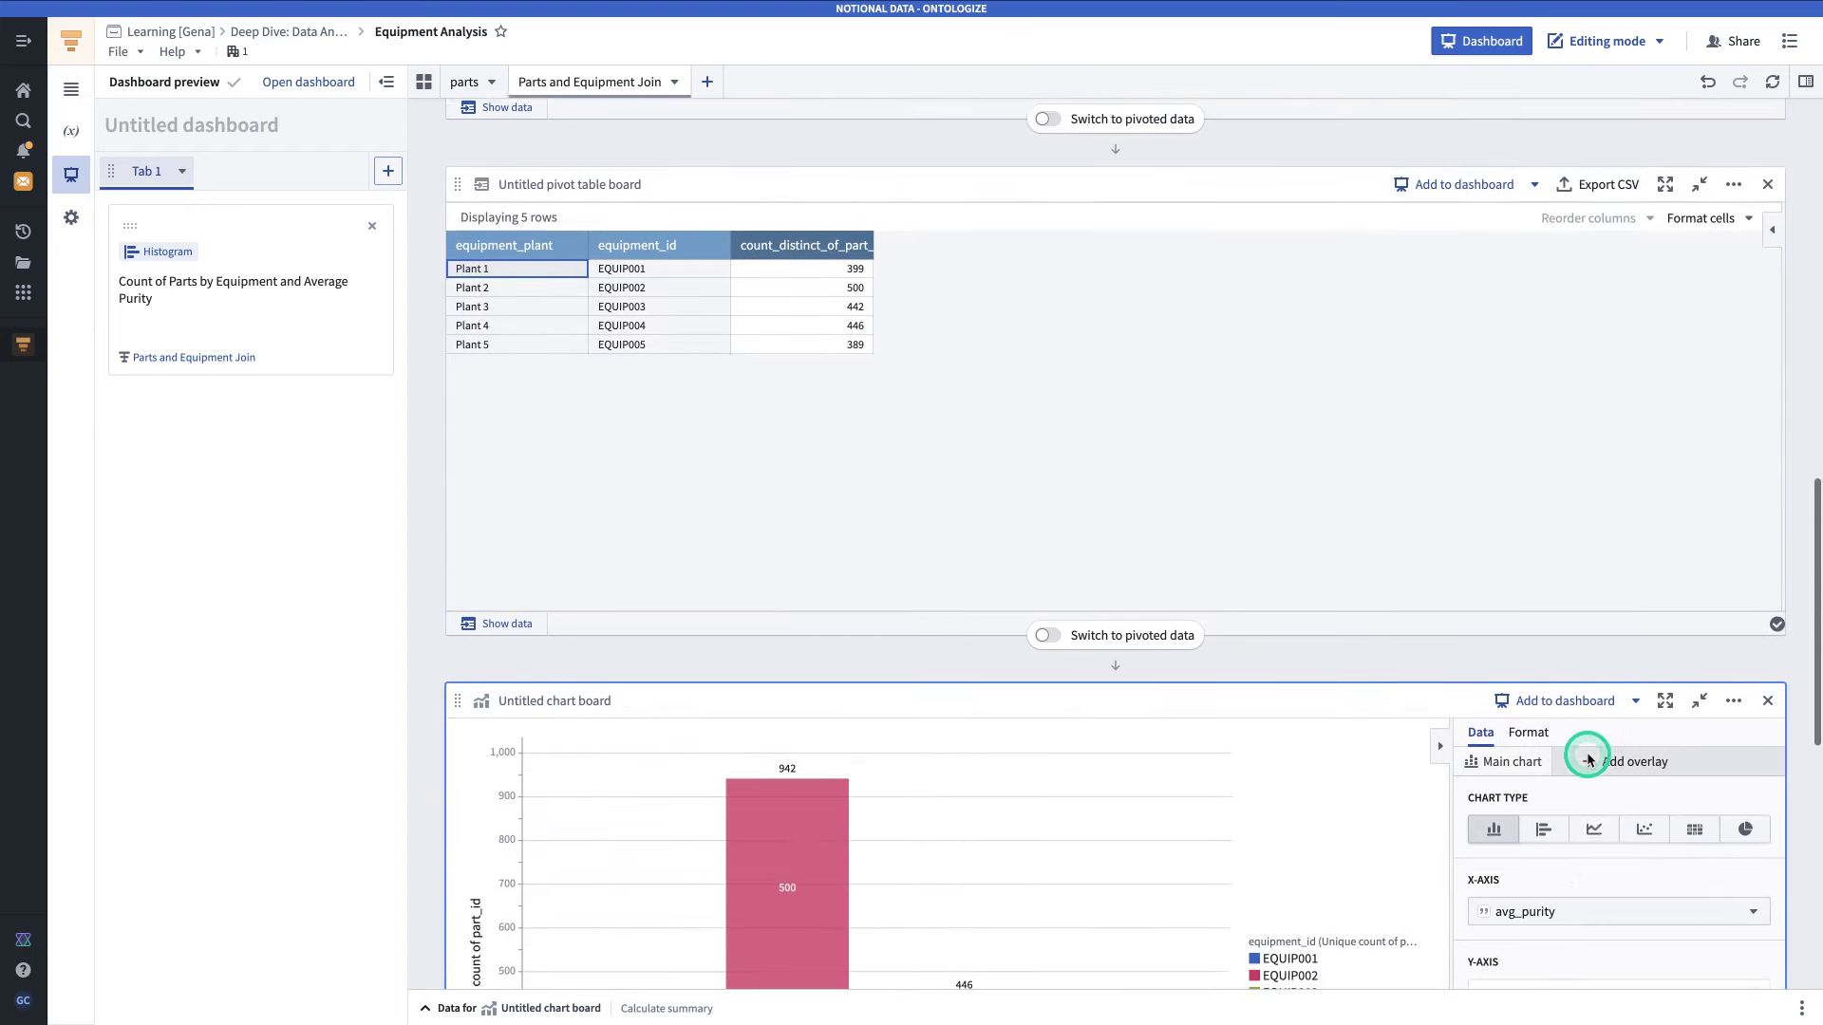
scroll(1320, 606, up, 6)
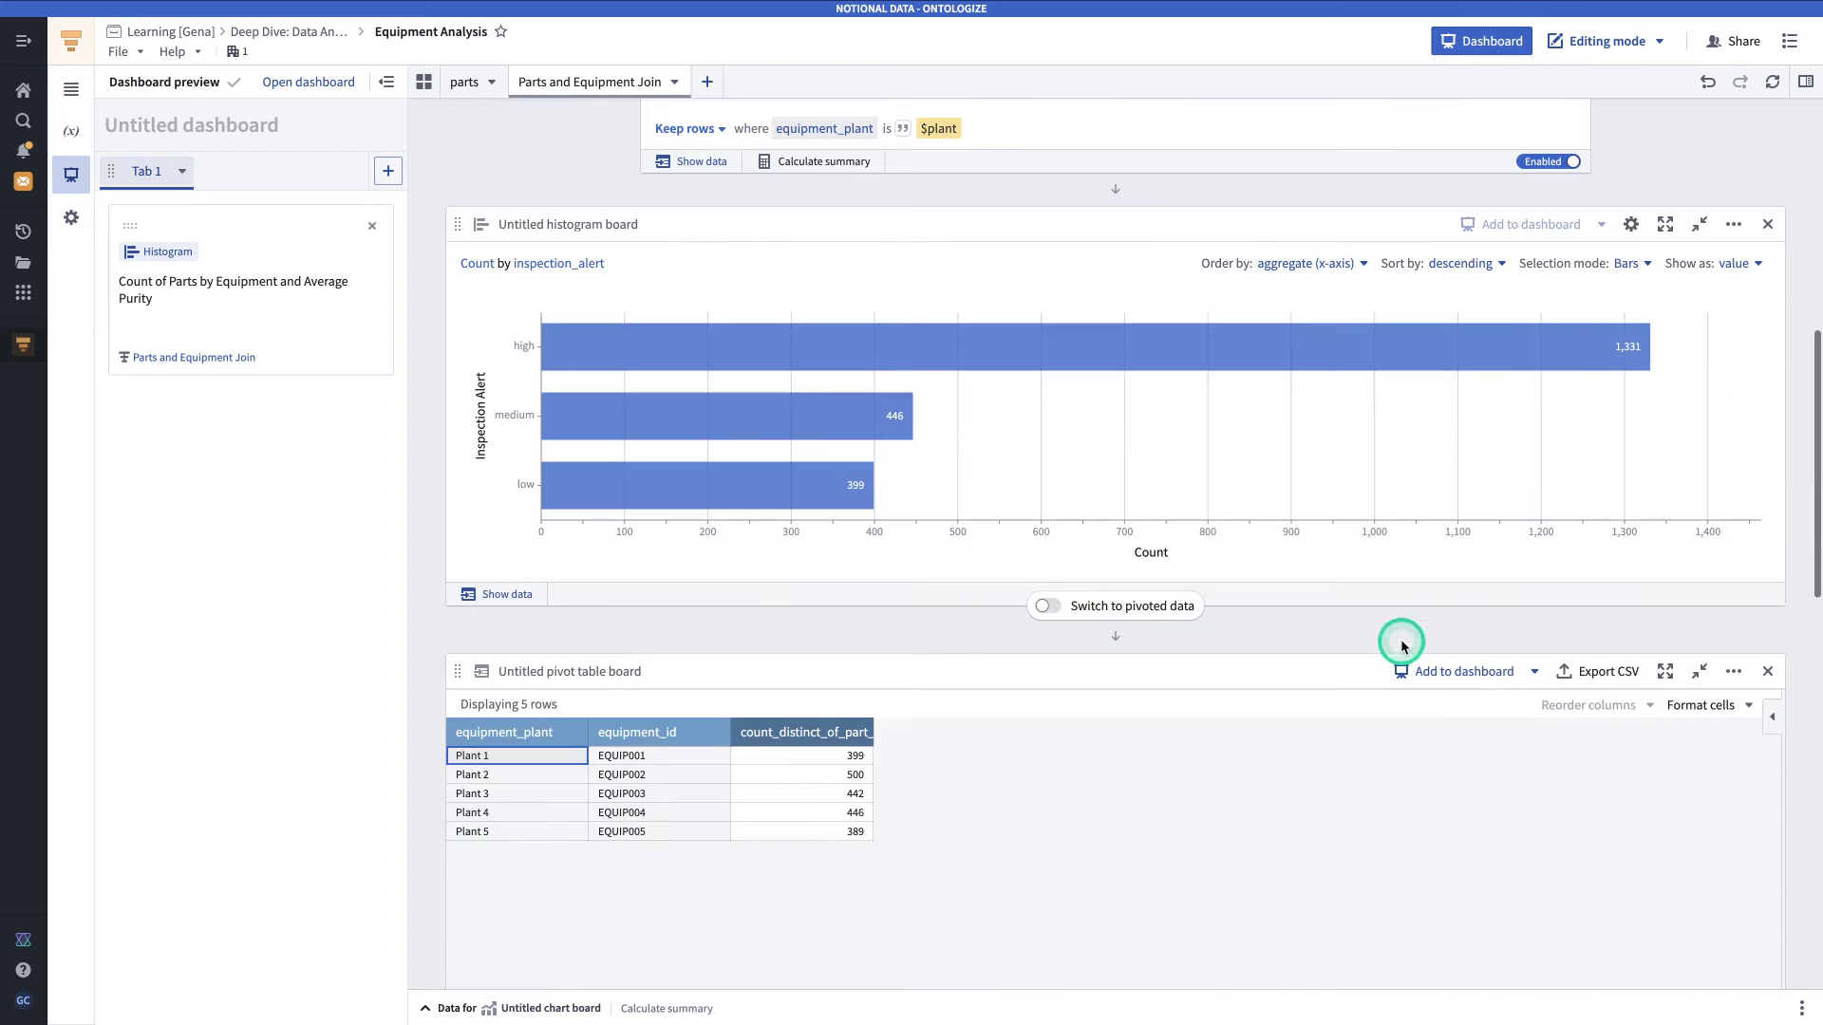
click(1491, 671)
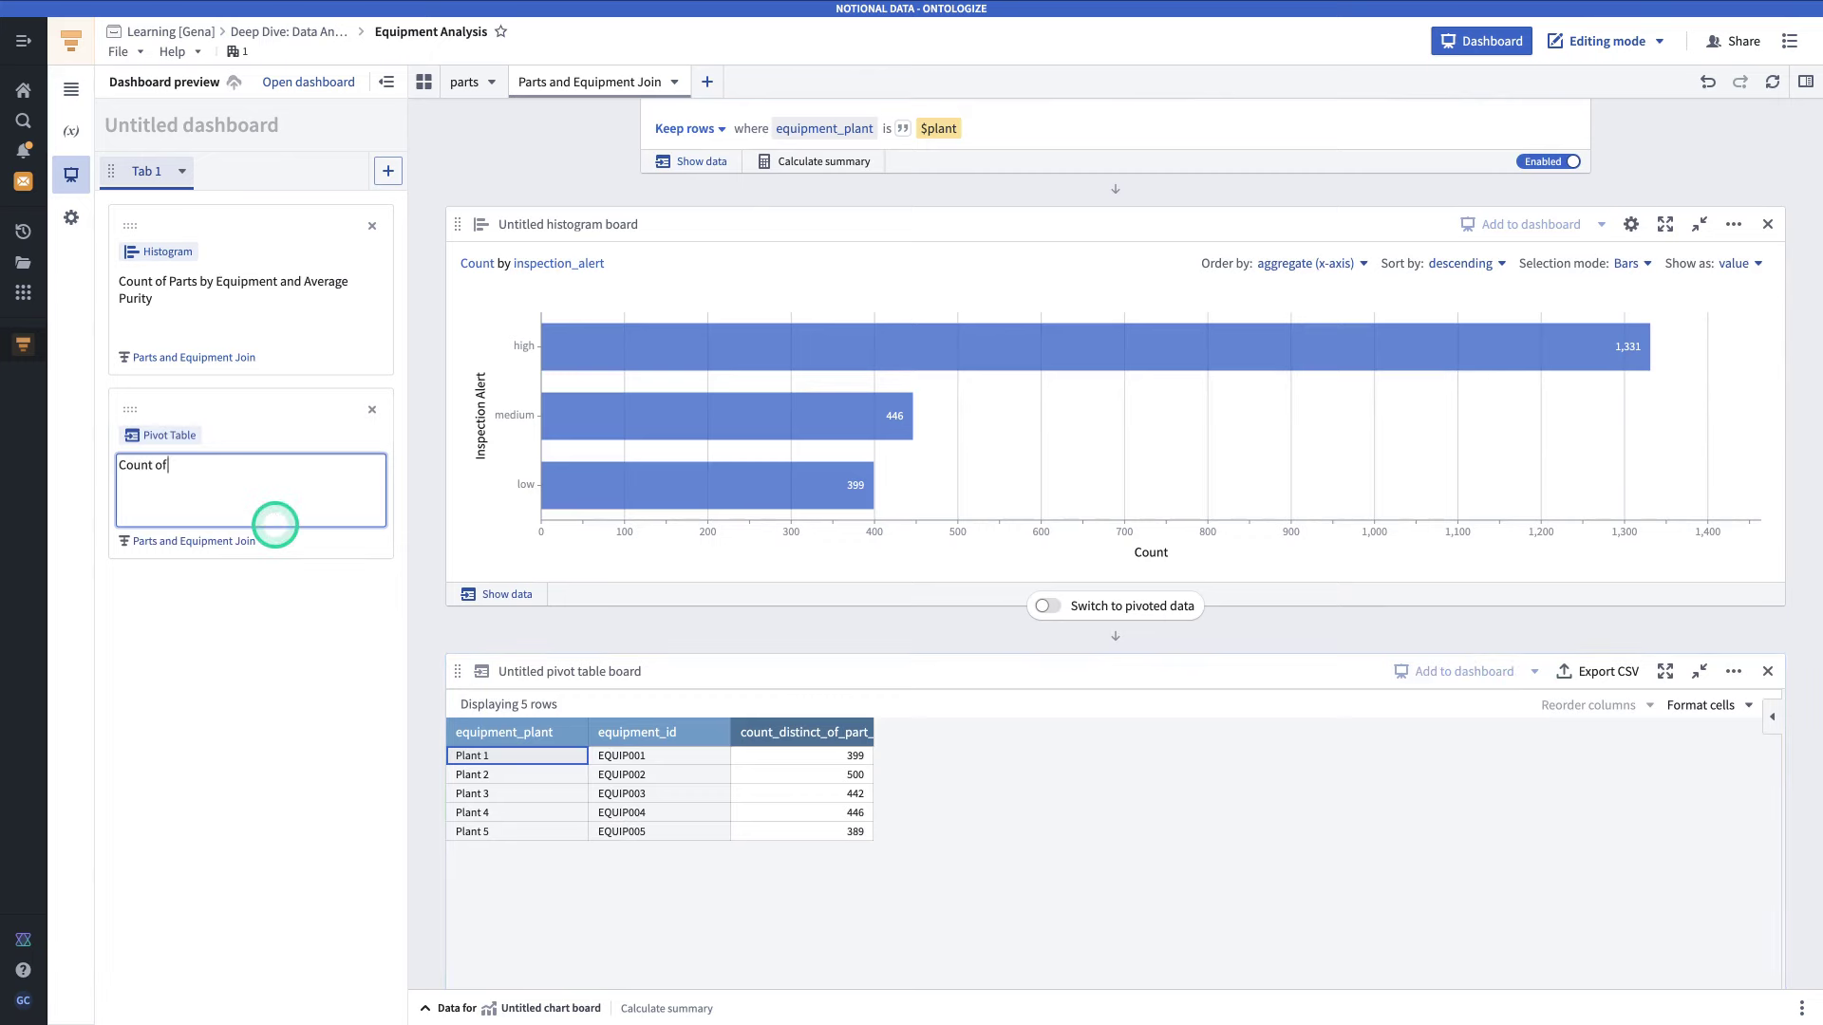
text(Count of Parts by Equipment and Plant)
- Add the purity chart titled 'Count of Part by Average Purity', then open the full dashboard
scroll(1791, 293, down, 3)
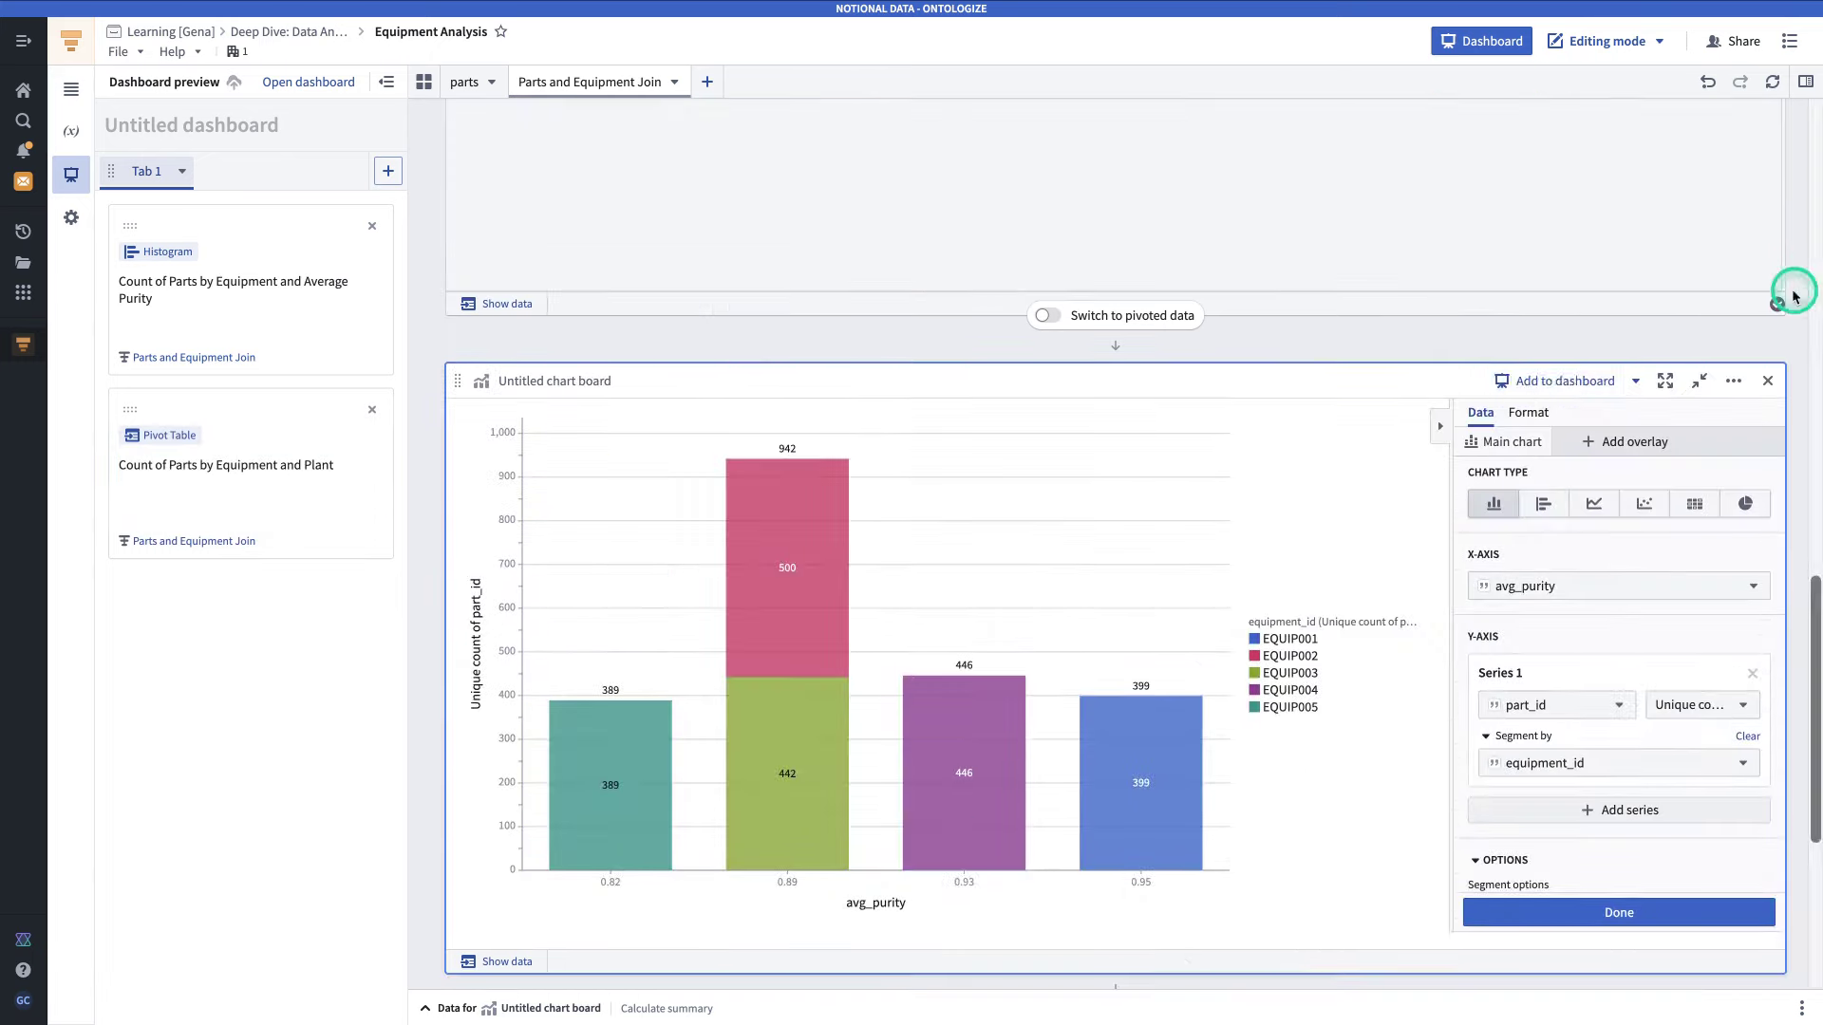
click(1557, 381)
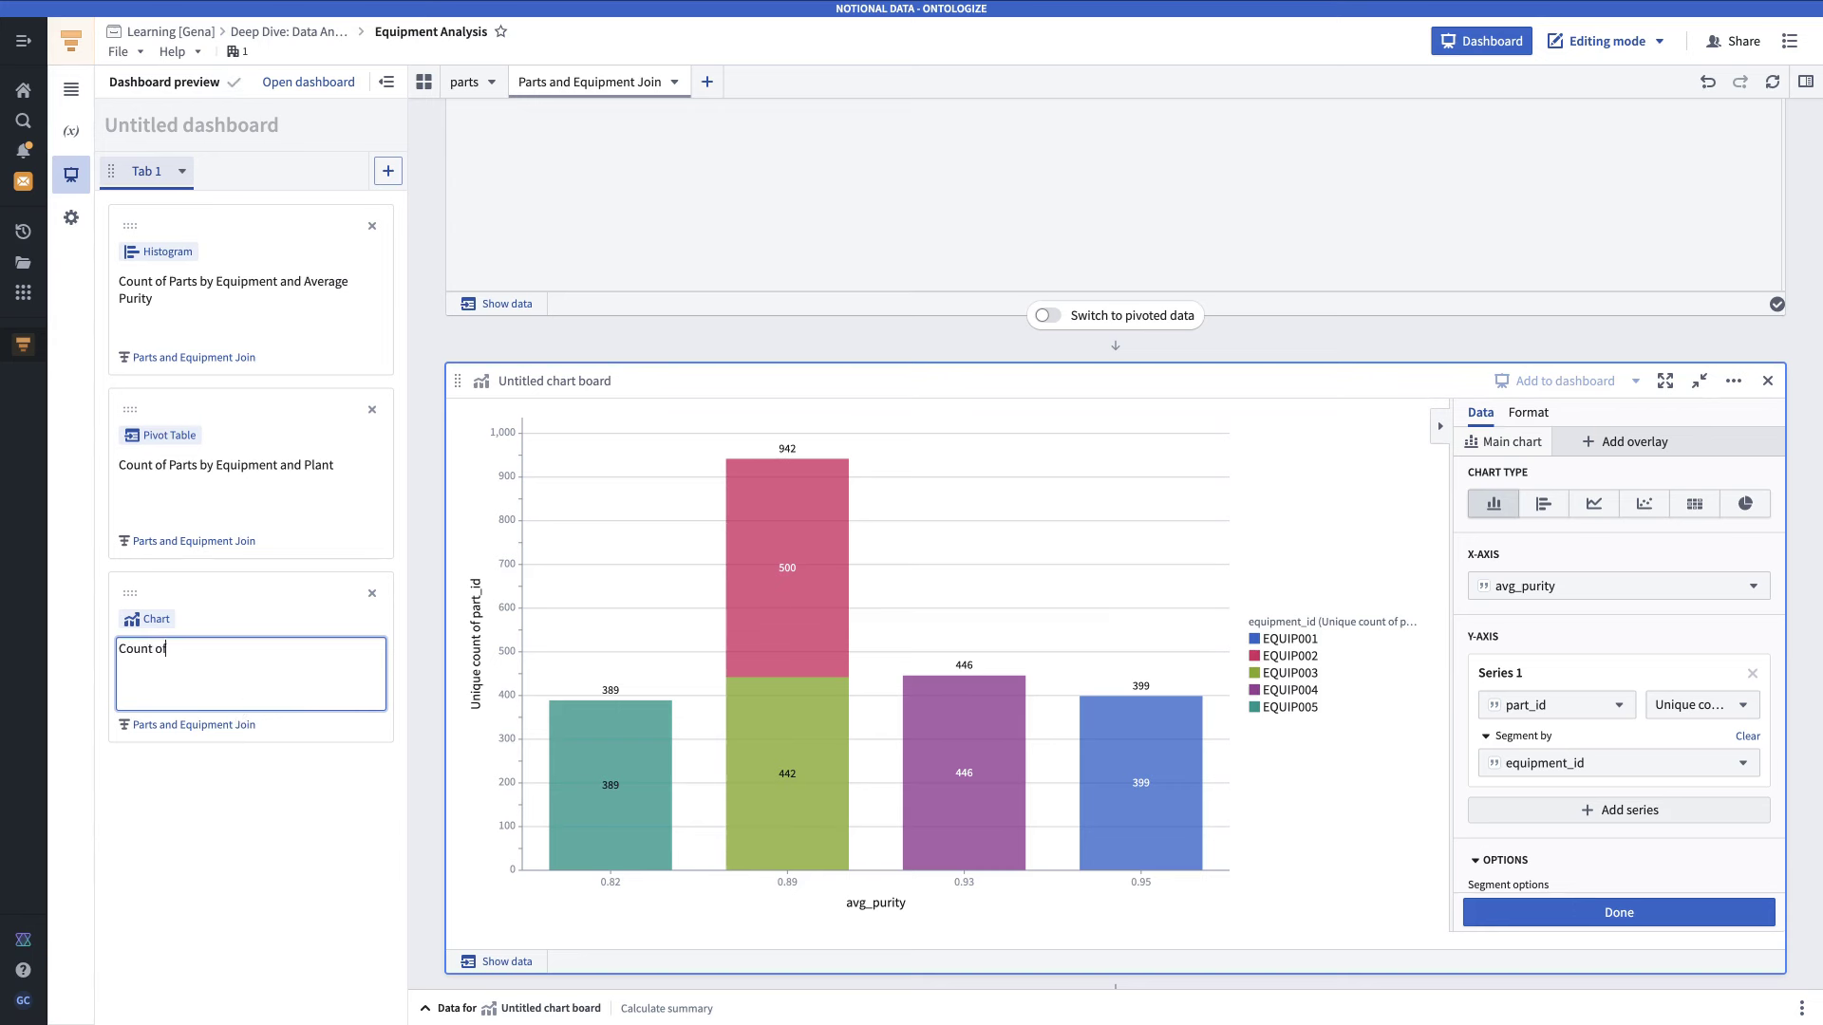
text(Count of Part by Average Purity)
click(339, 718)
click(643, 356)
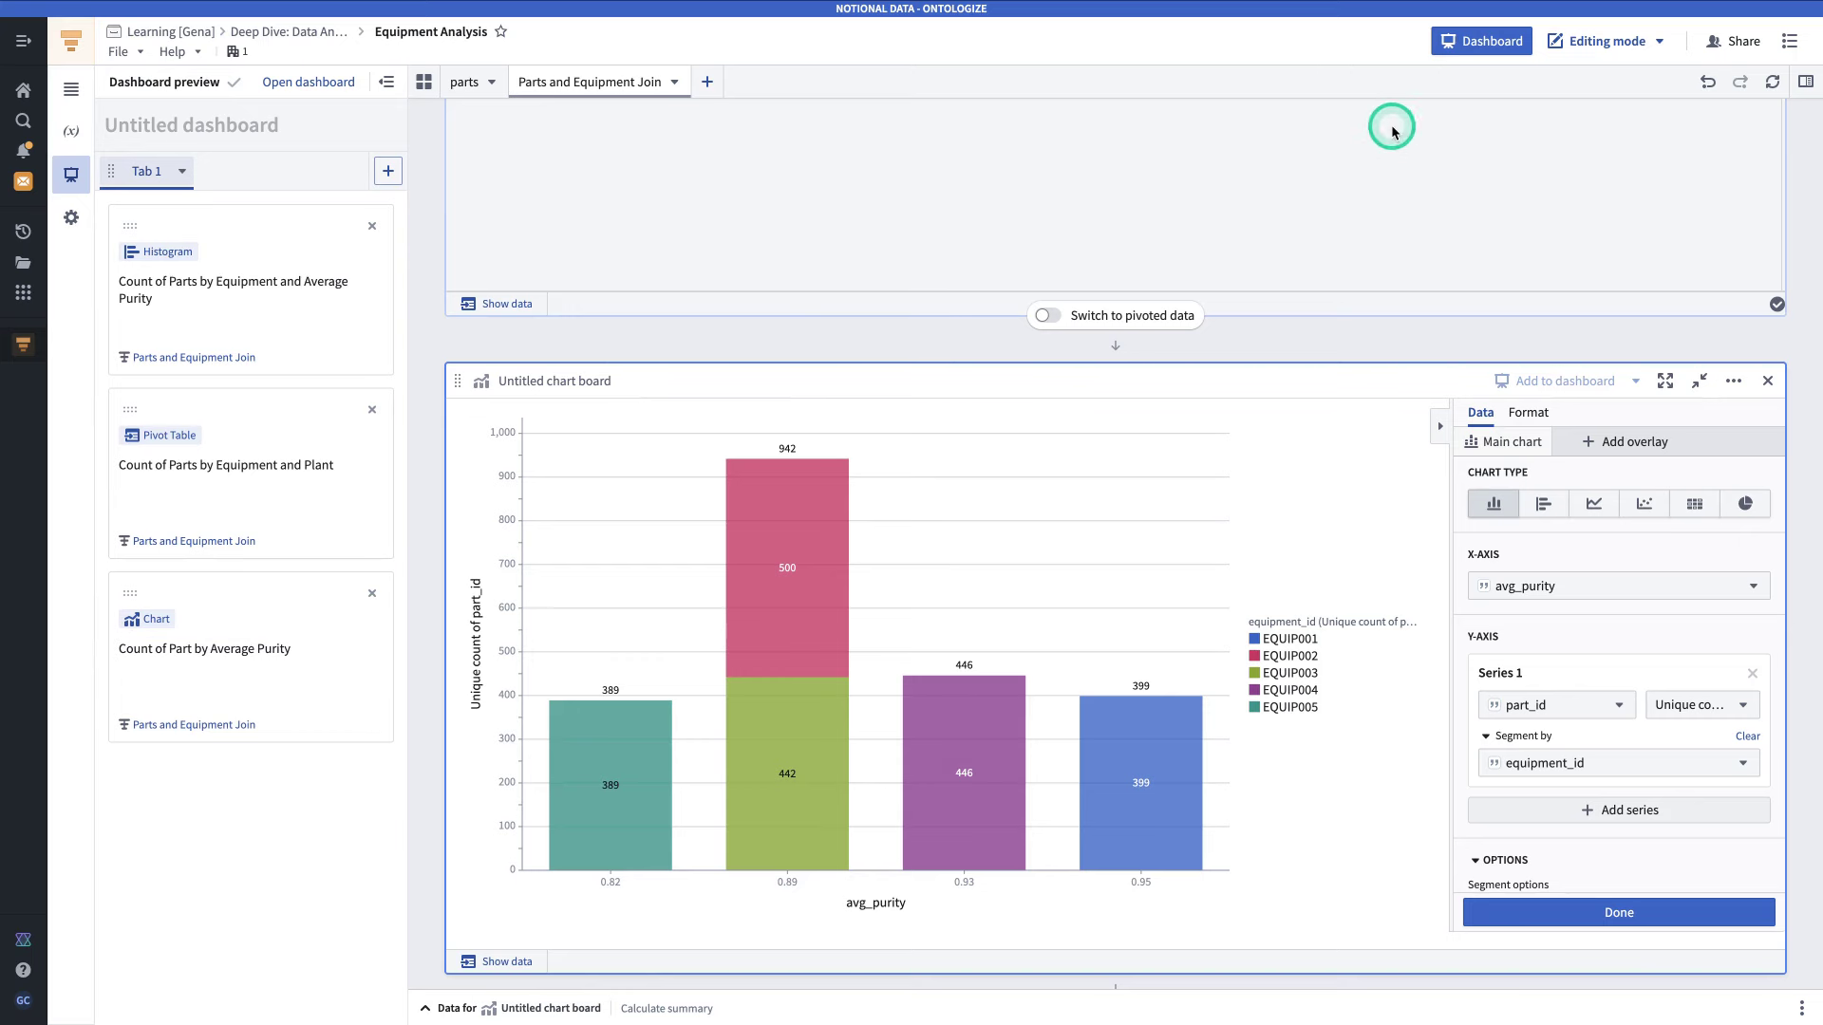
click(1479, 41)
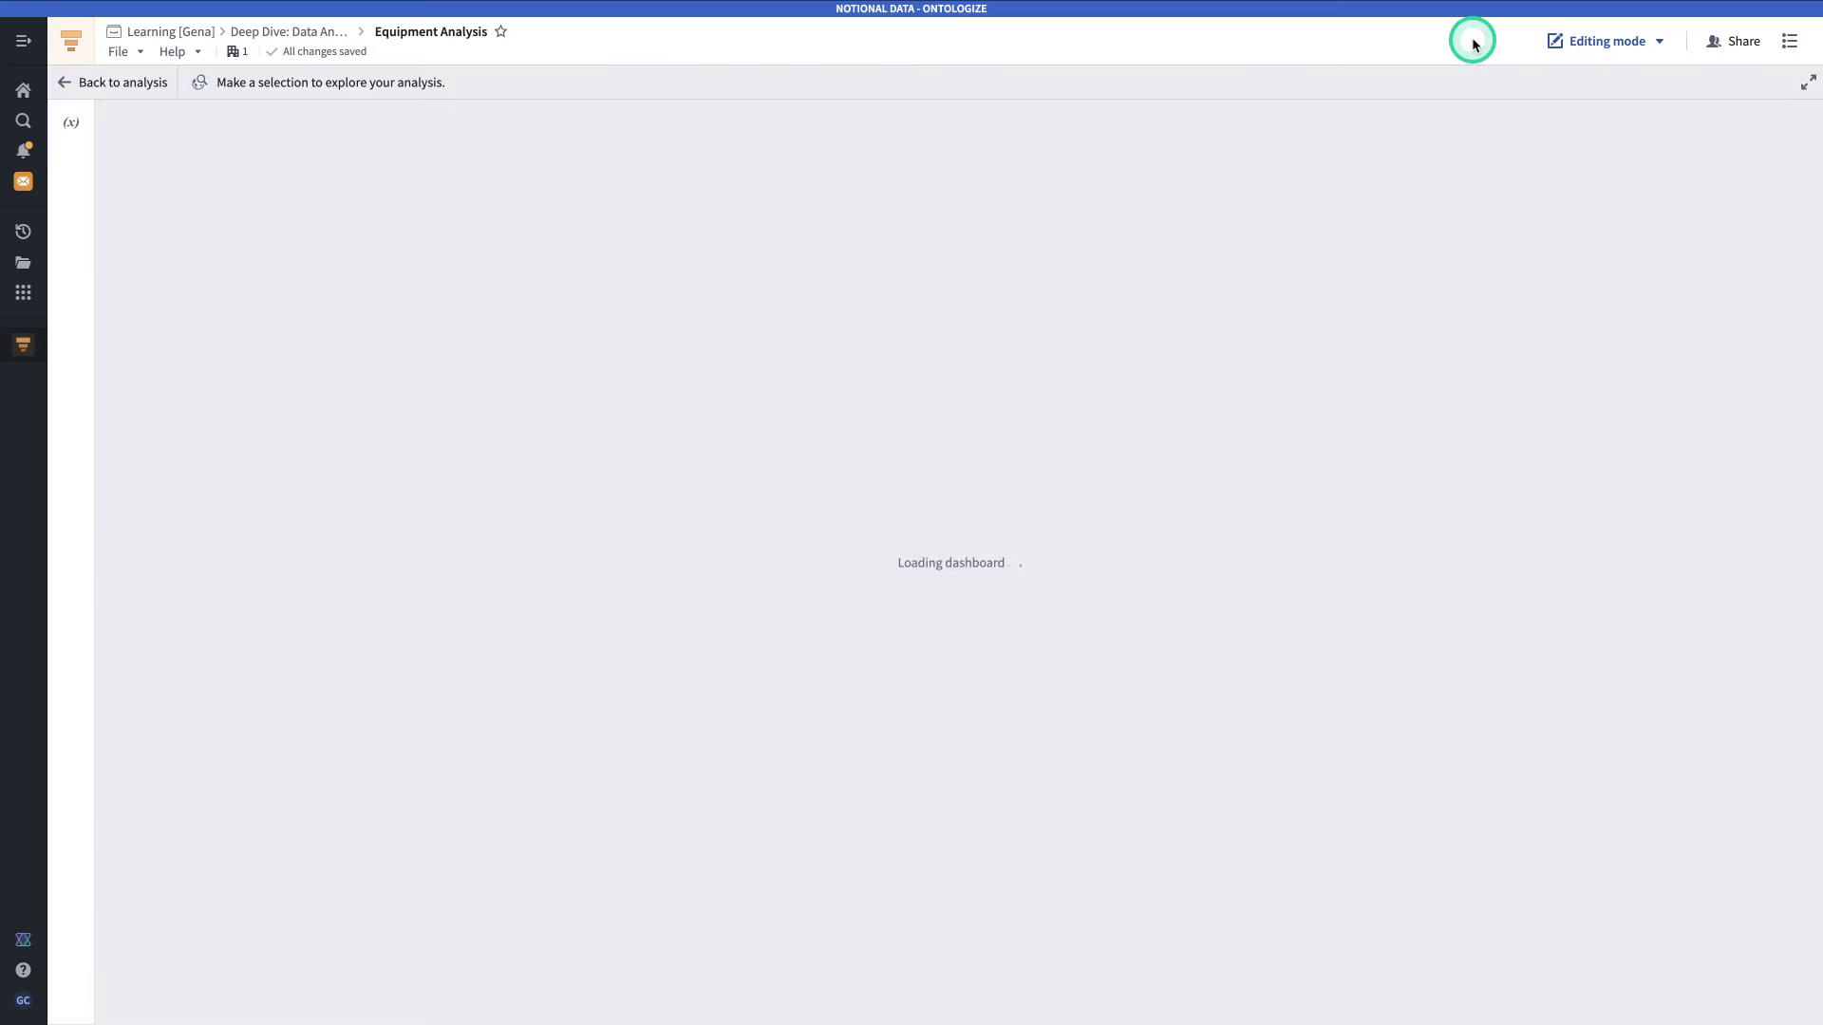
- Filter the dashboard's Plant parameter to Plant 1, Plant 3 and Plant 2
scroll(1403, 482, down, 10)
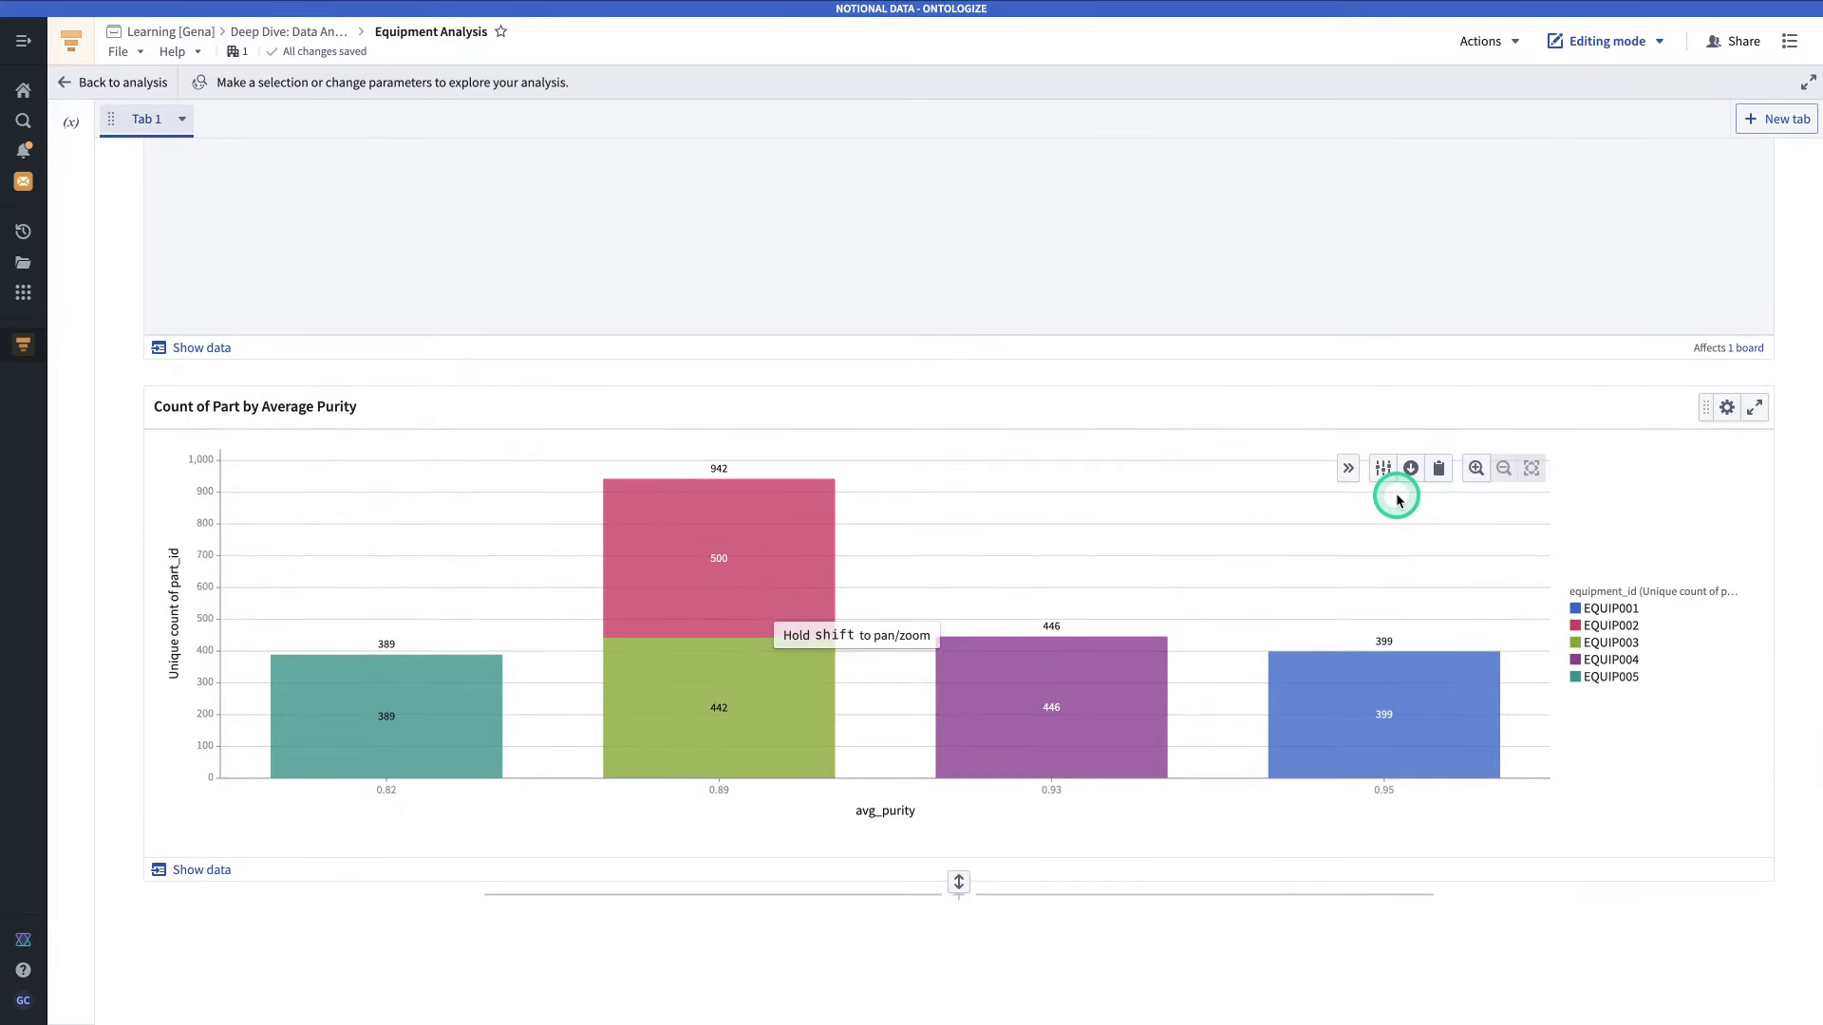
scroll(1396, 499, up, 10)
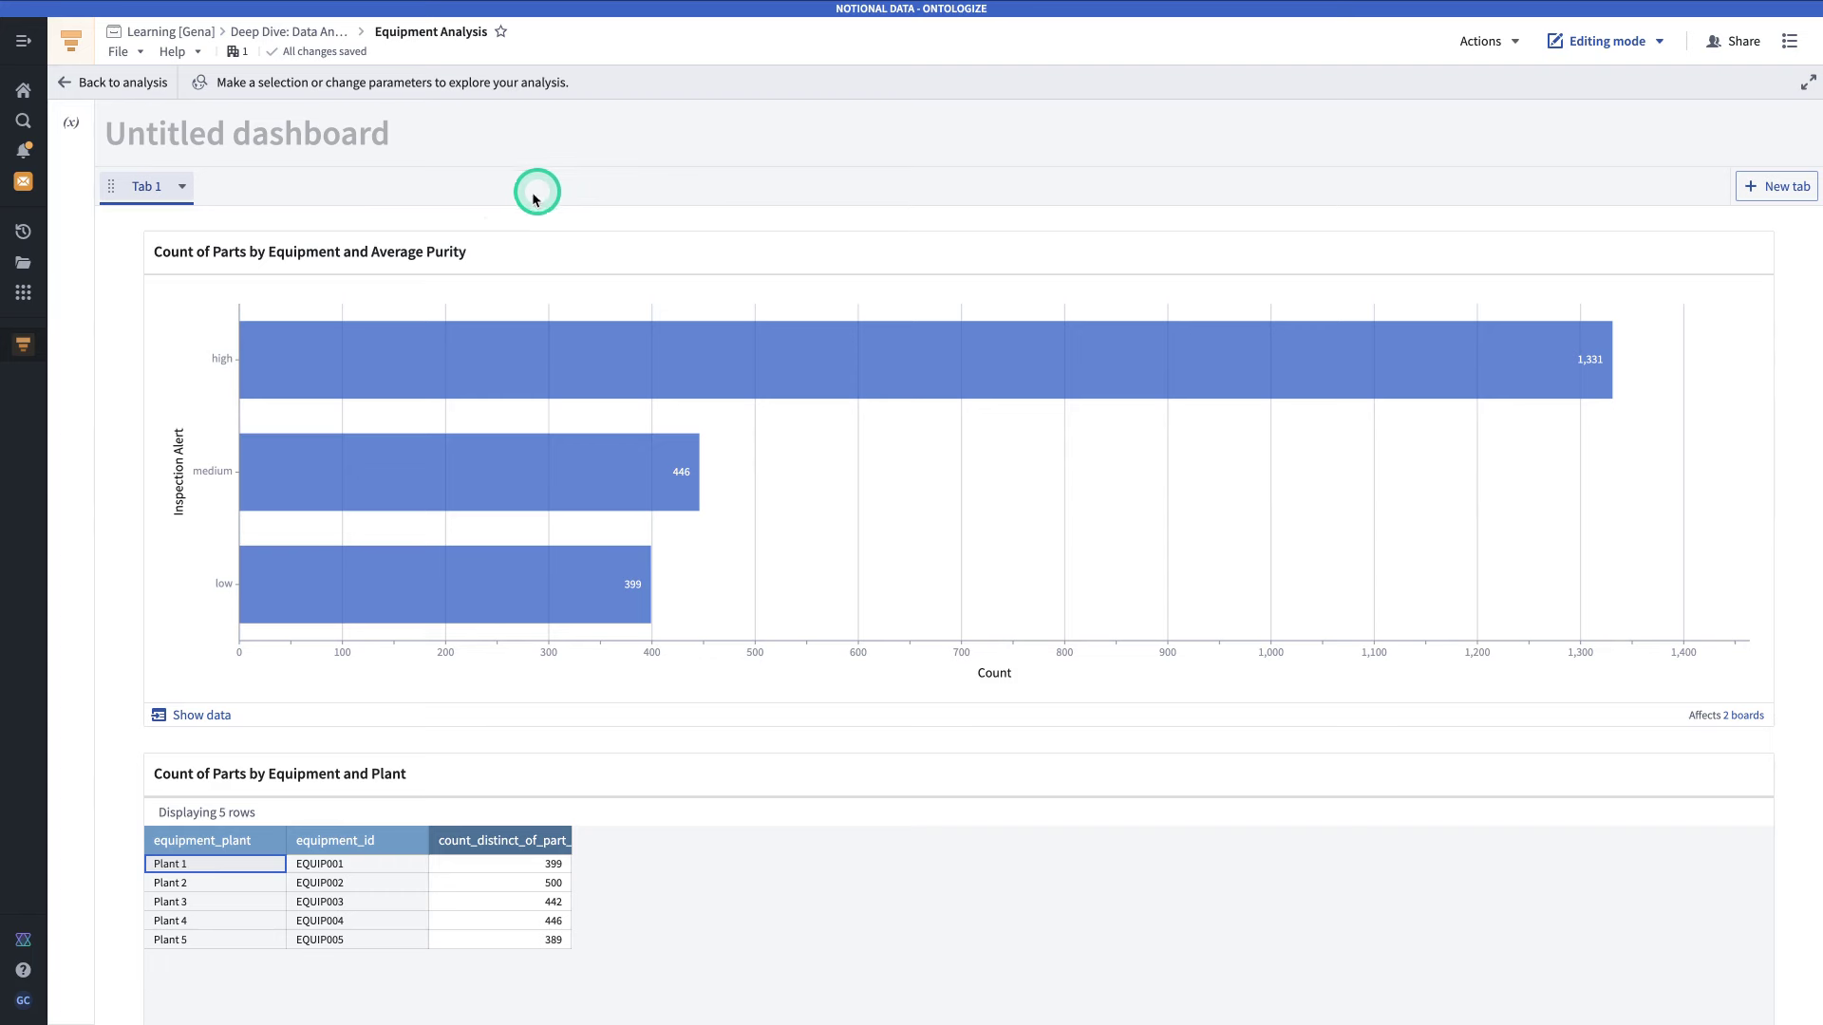
click(68, 124)
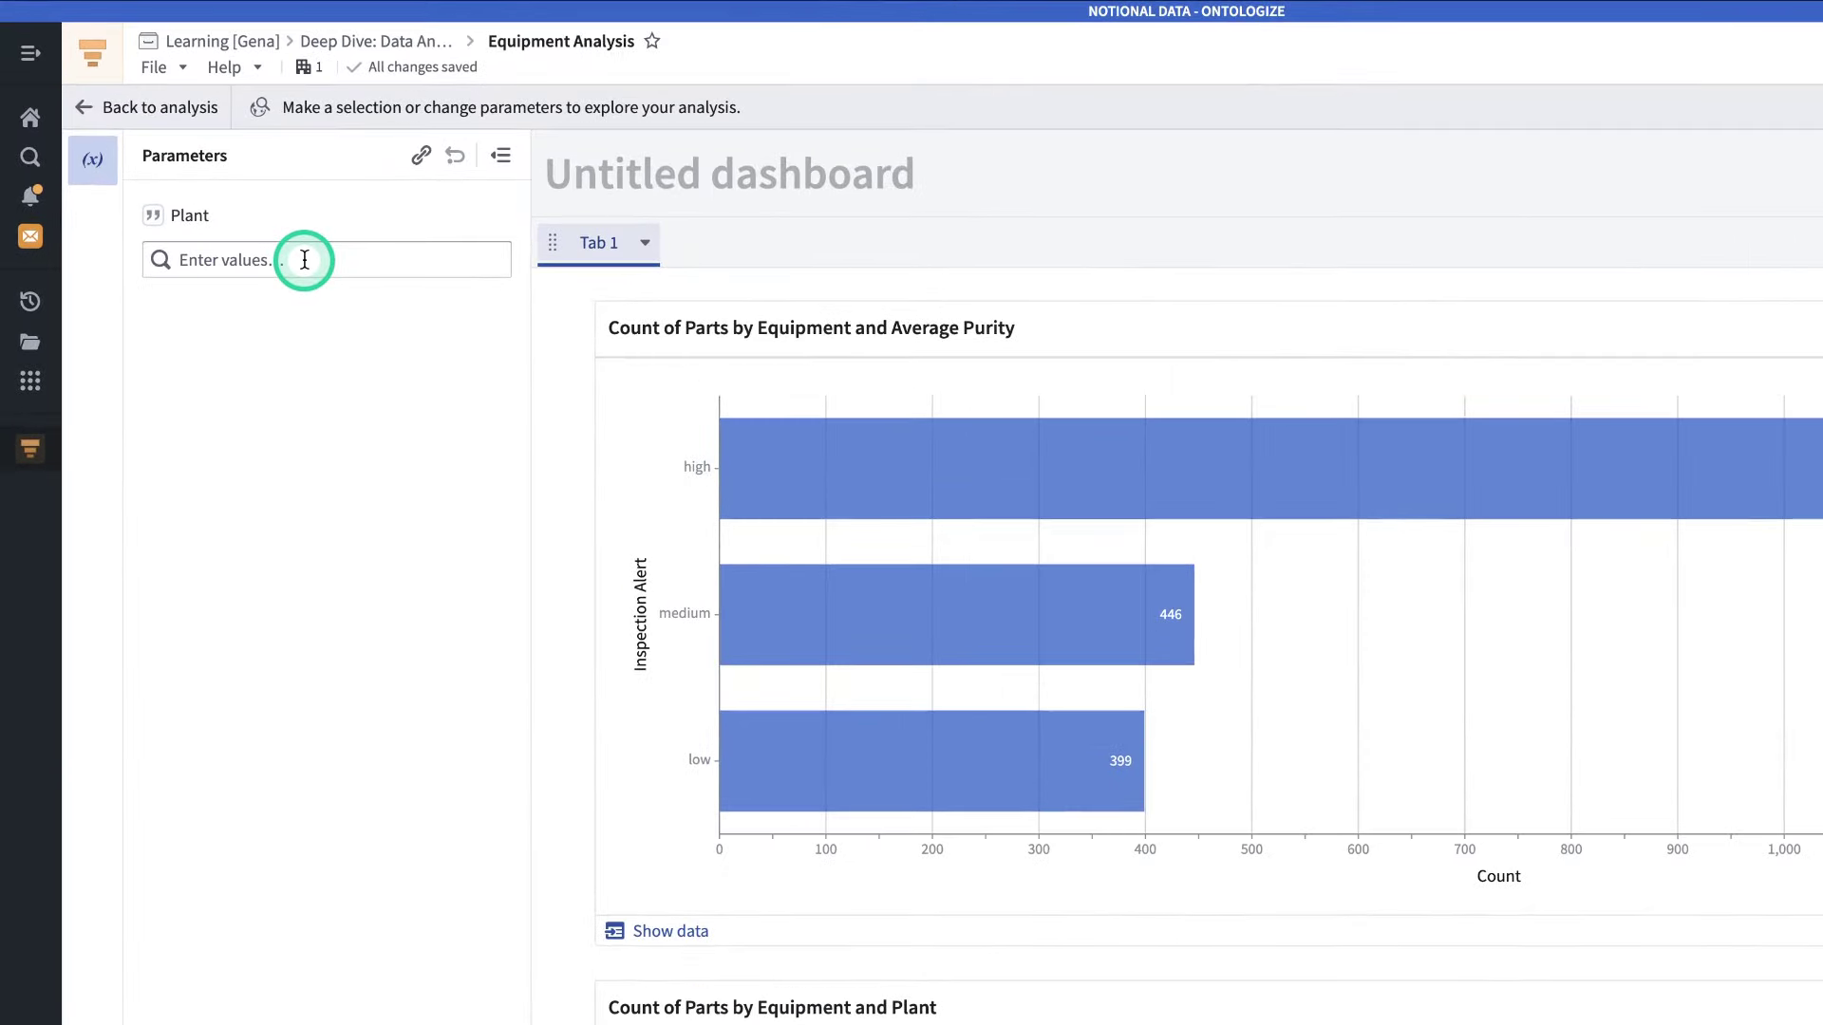
click(322, 262)
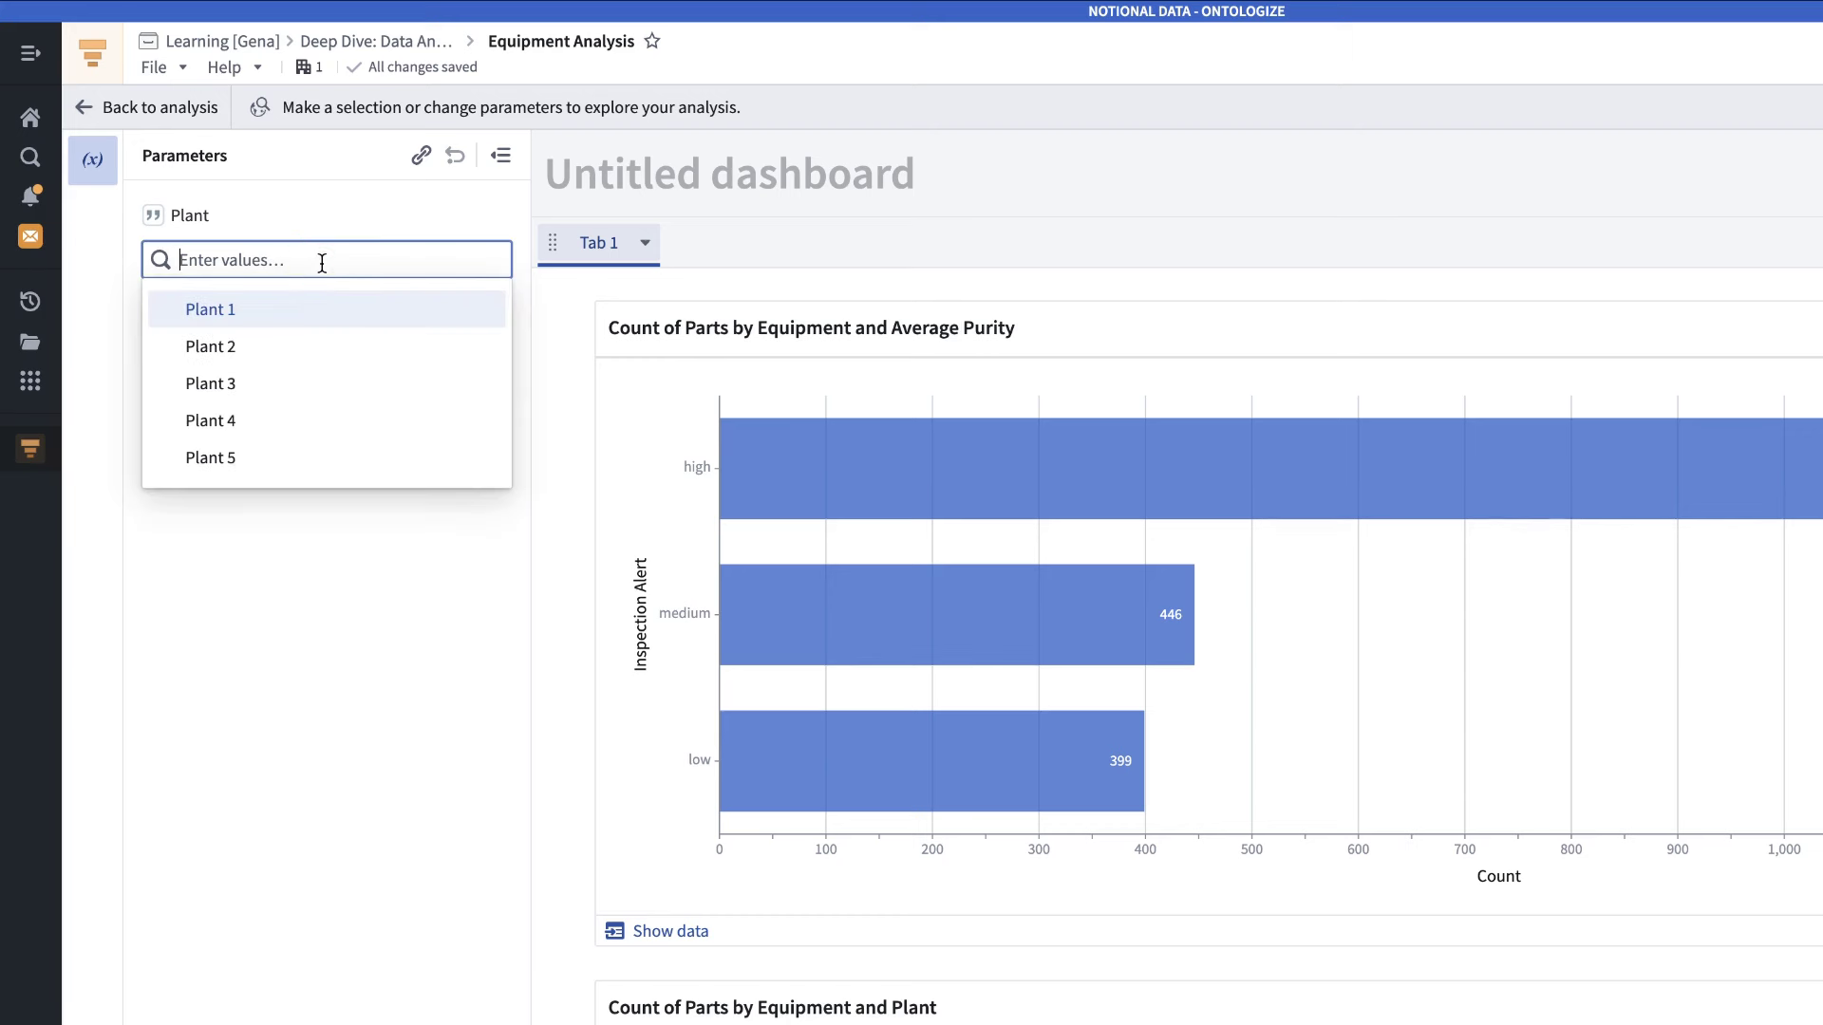
click(326, 311)
click(327, 384)
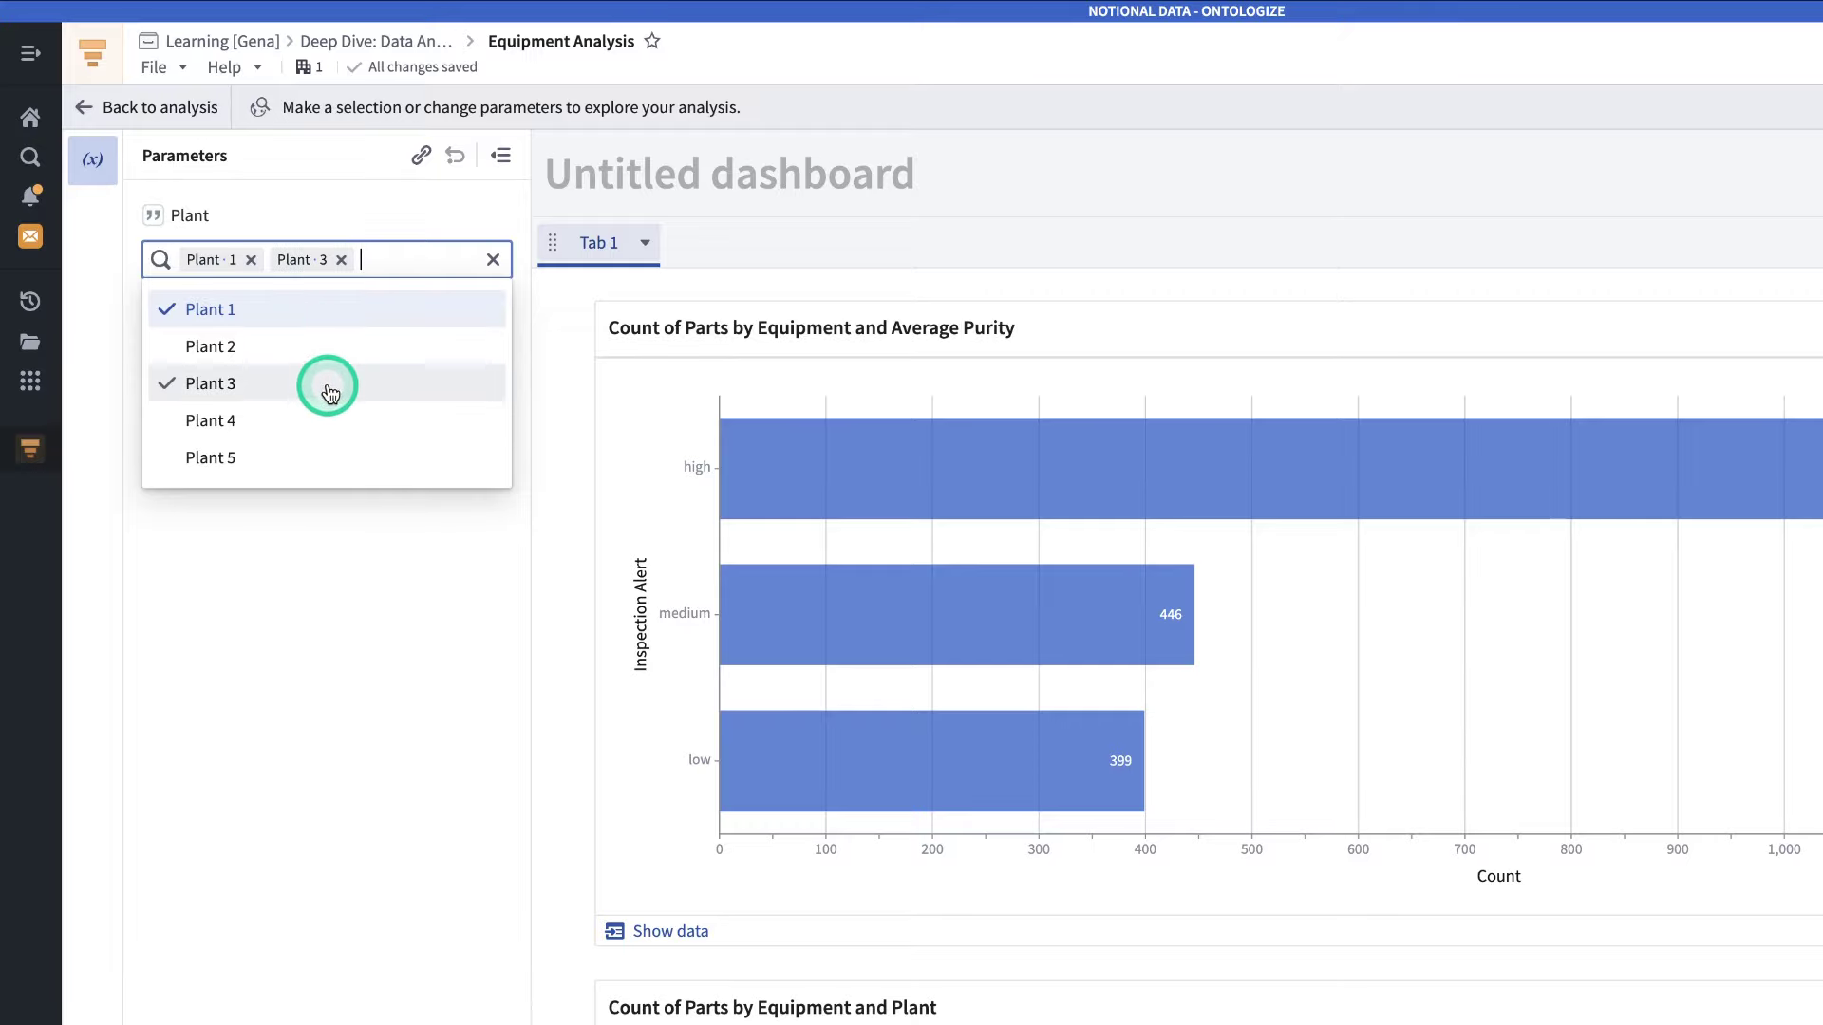
click(342, 348)
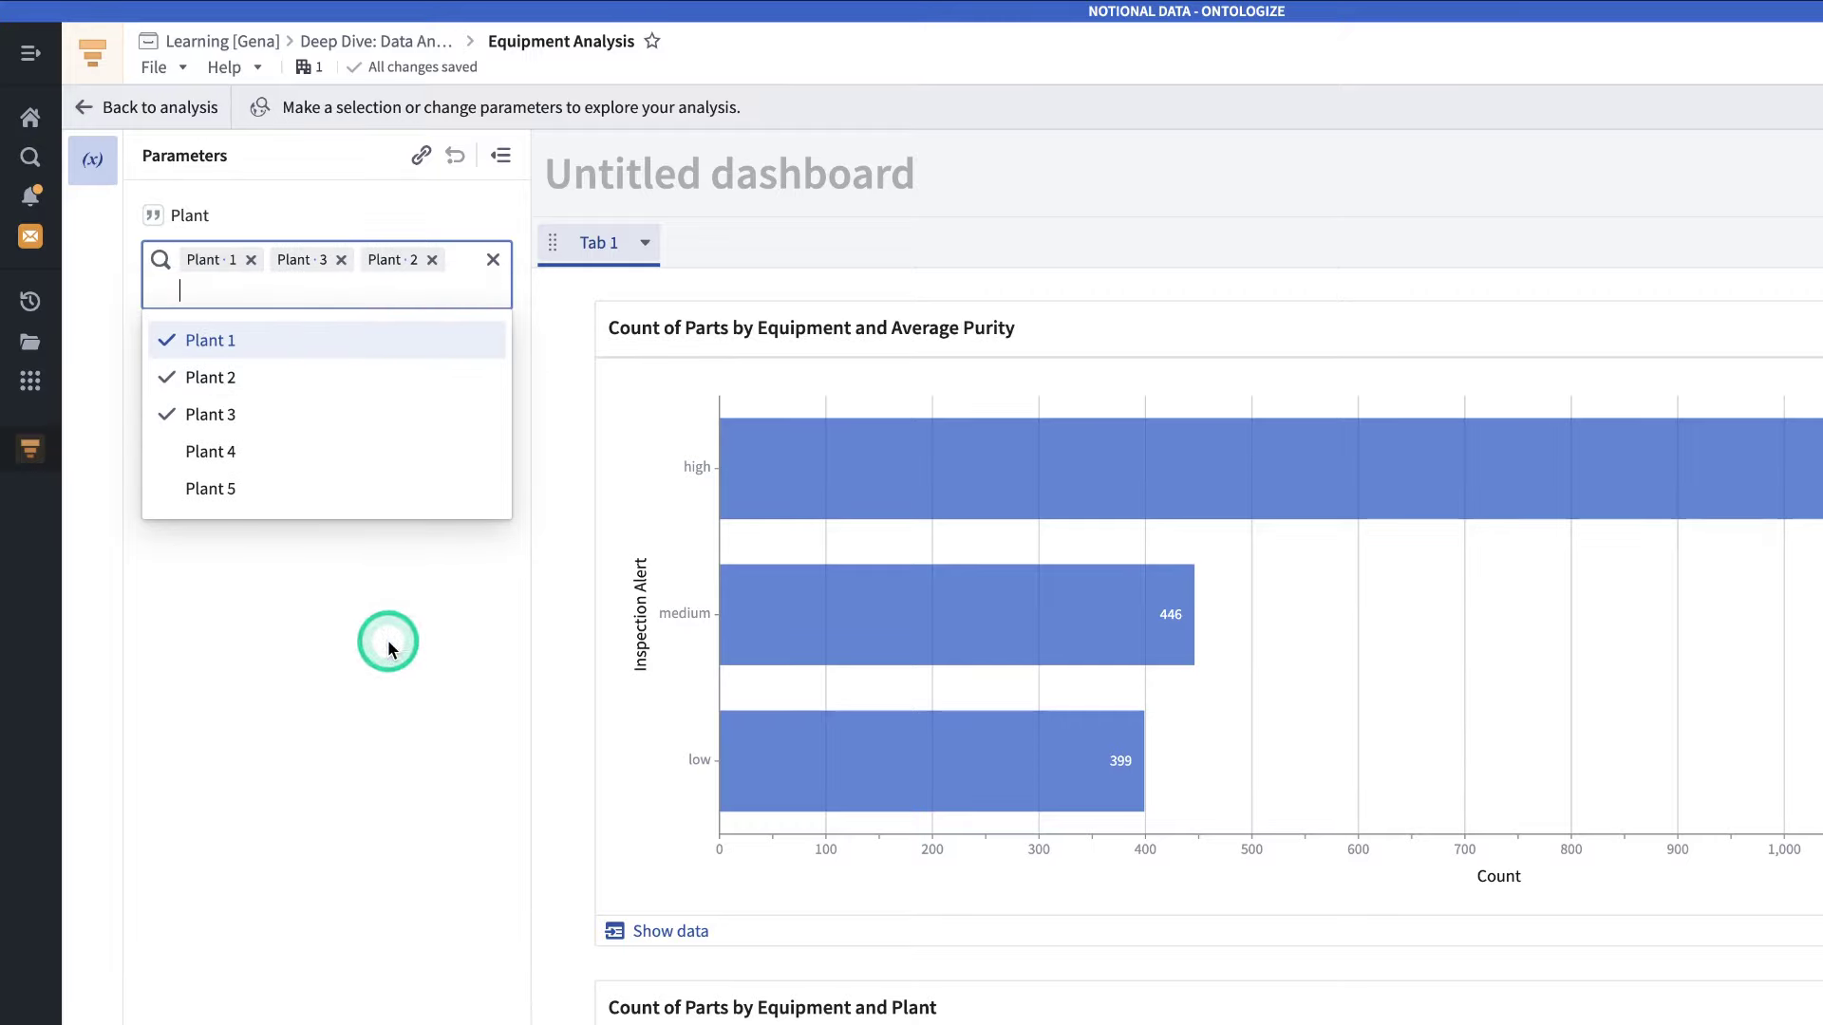
click(454, 624)
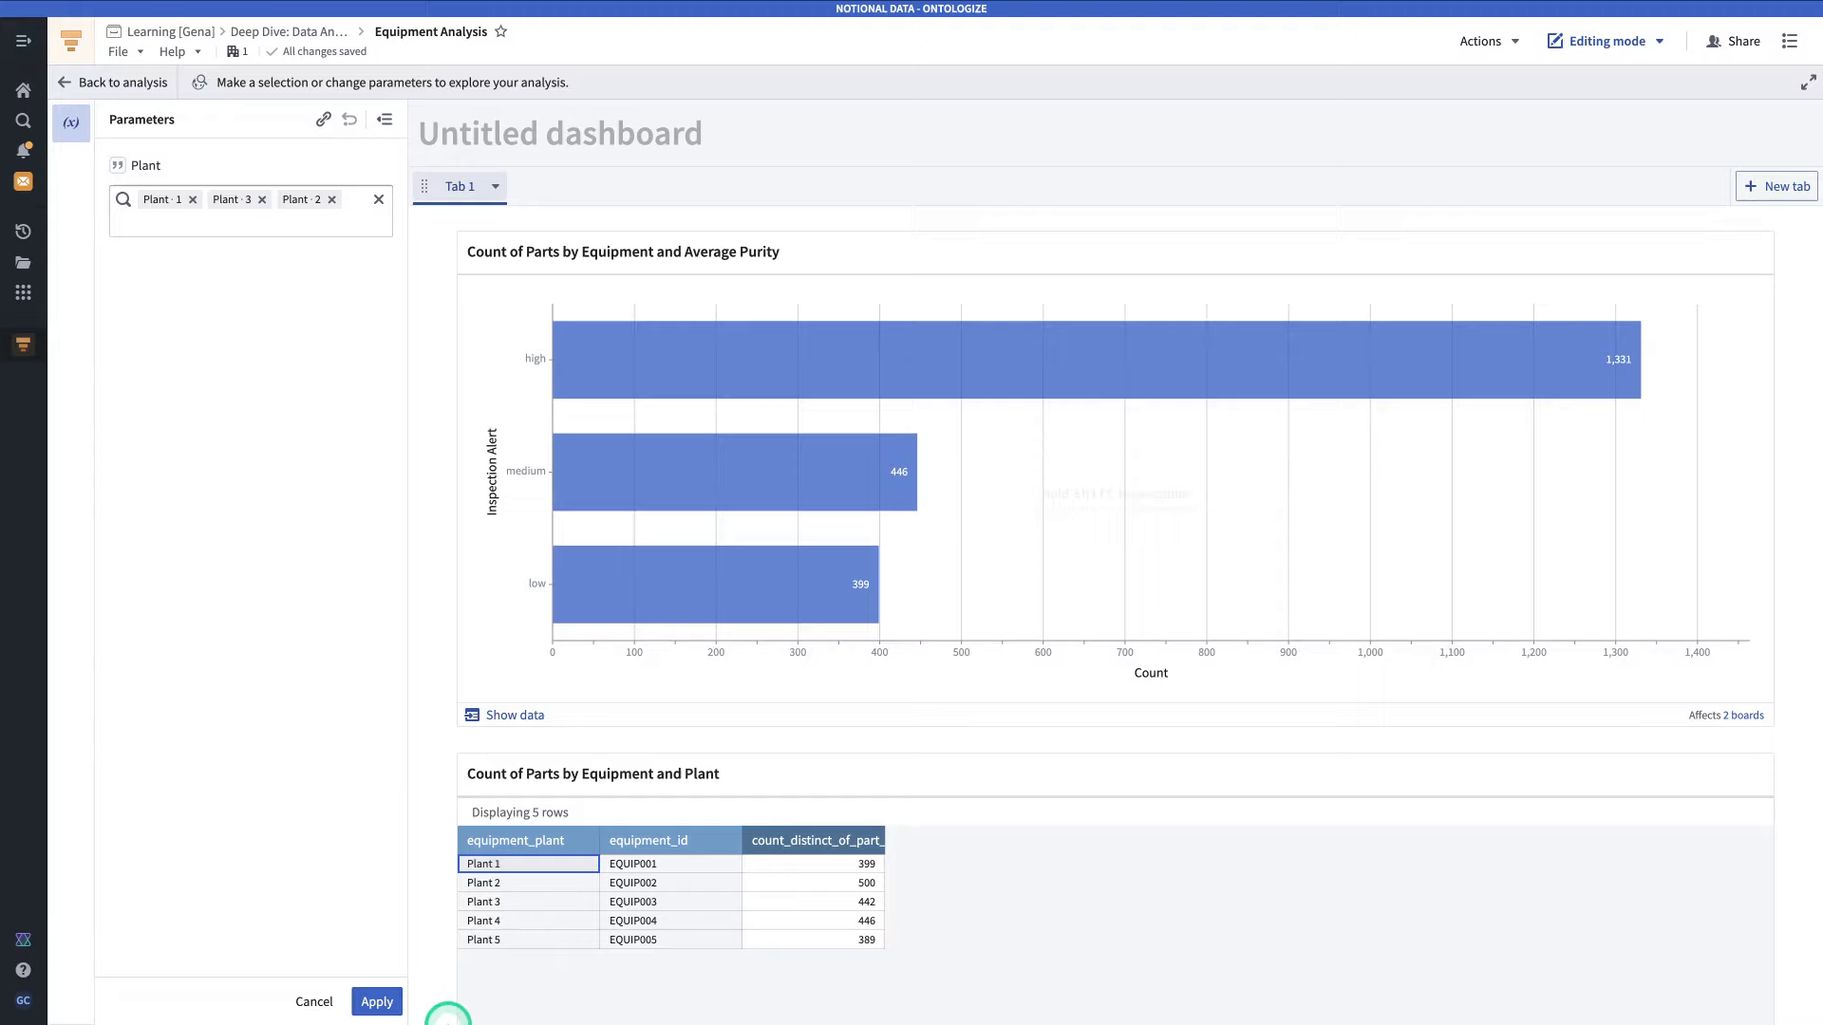
click(383, 1004)
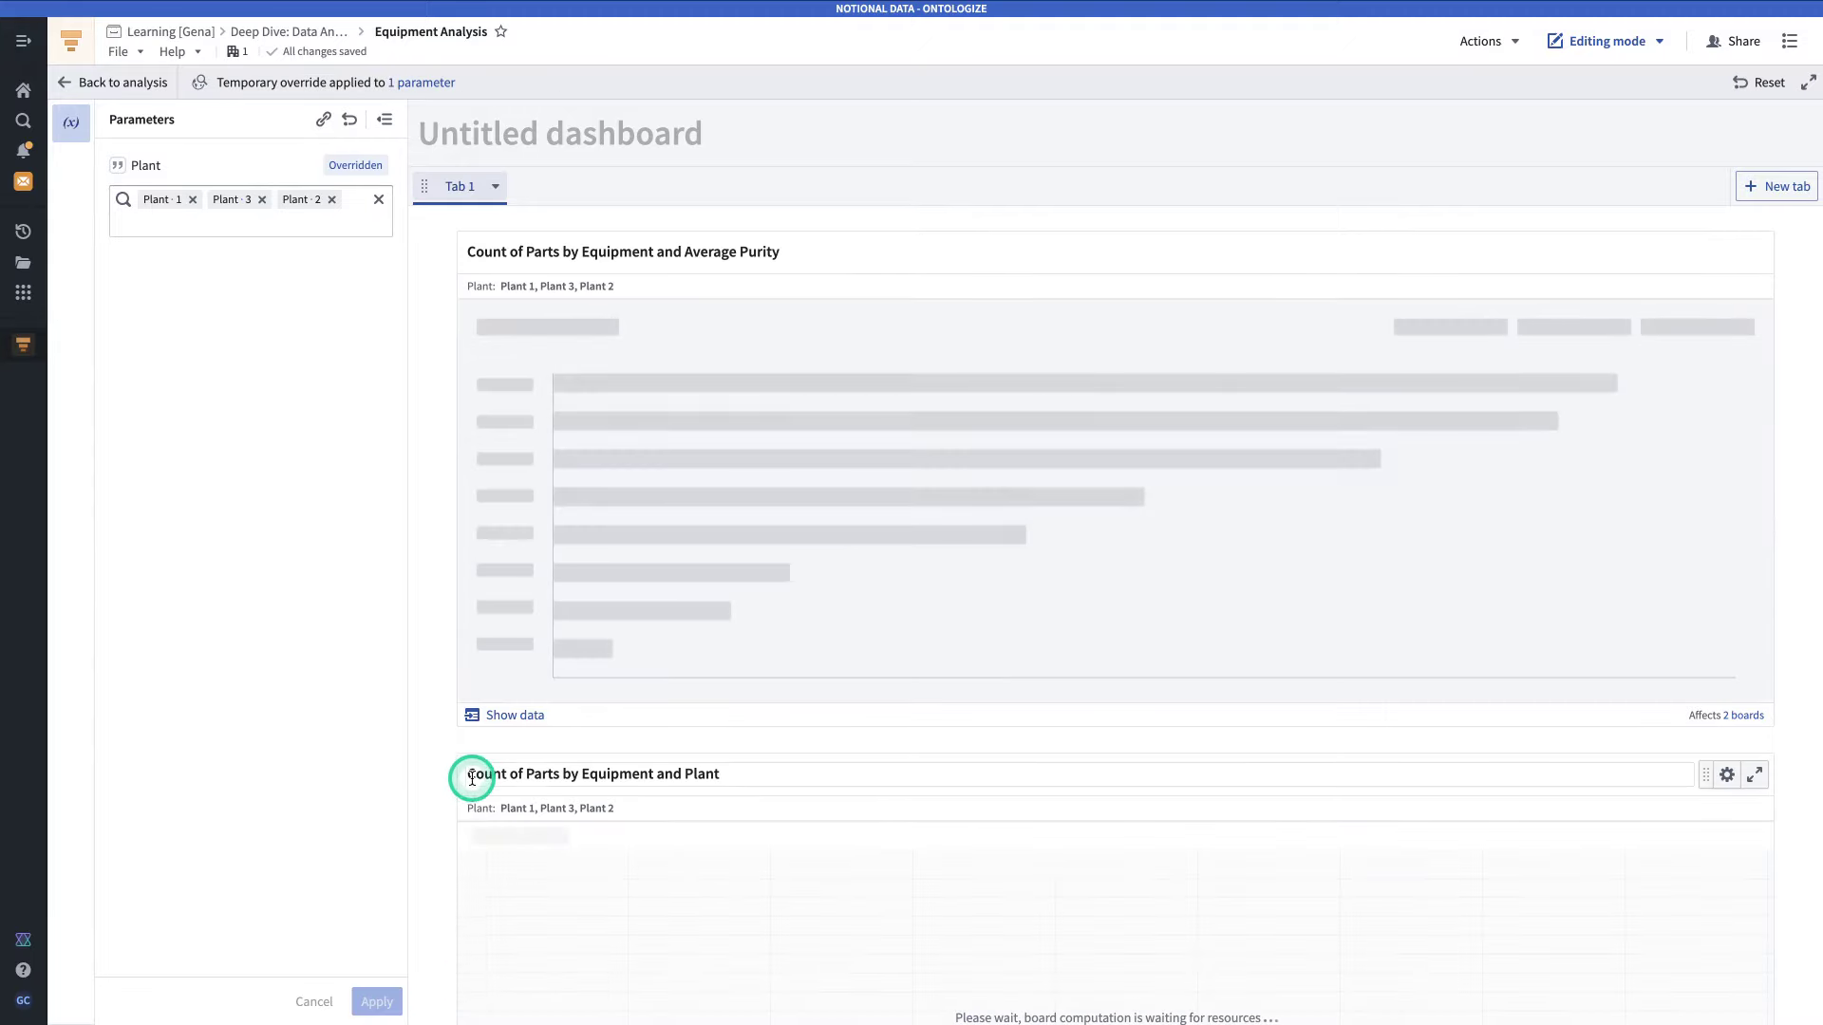
- Check the filtered charts, then reset the Plant override to show all five plants
scroll(504, 765, down, 10)
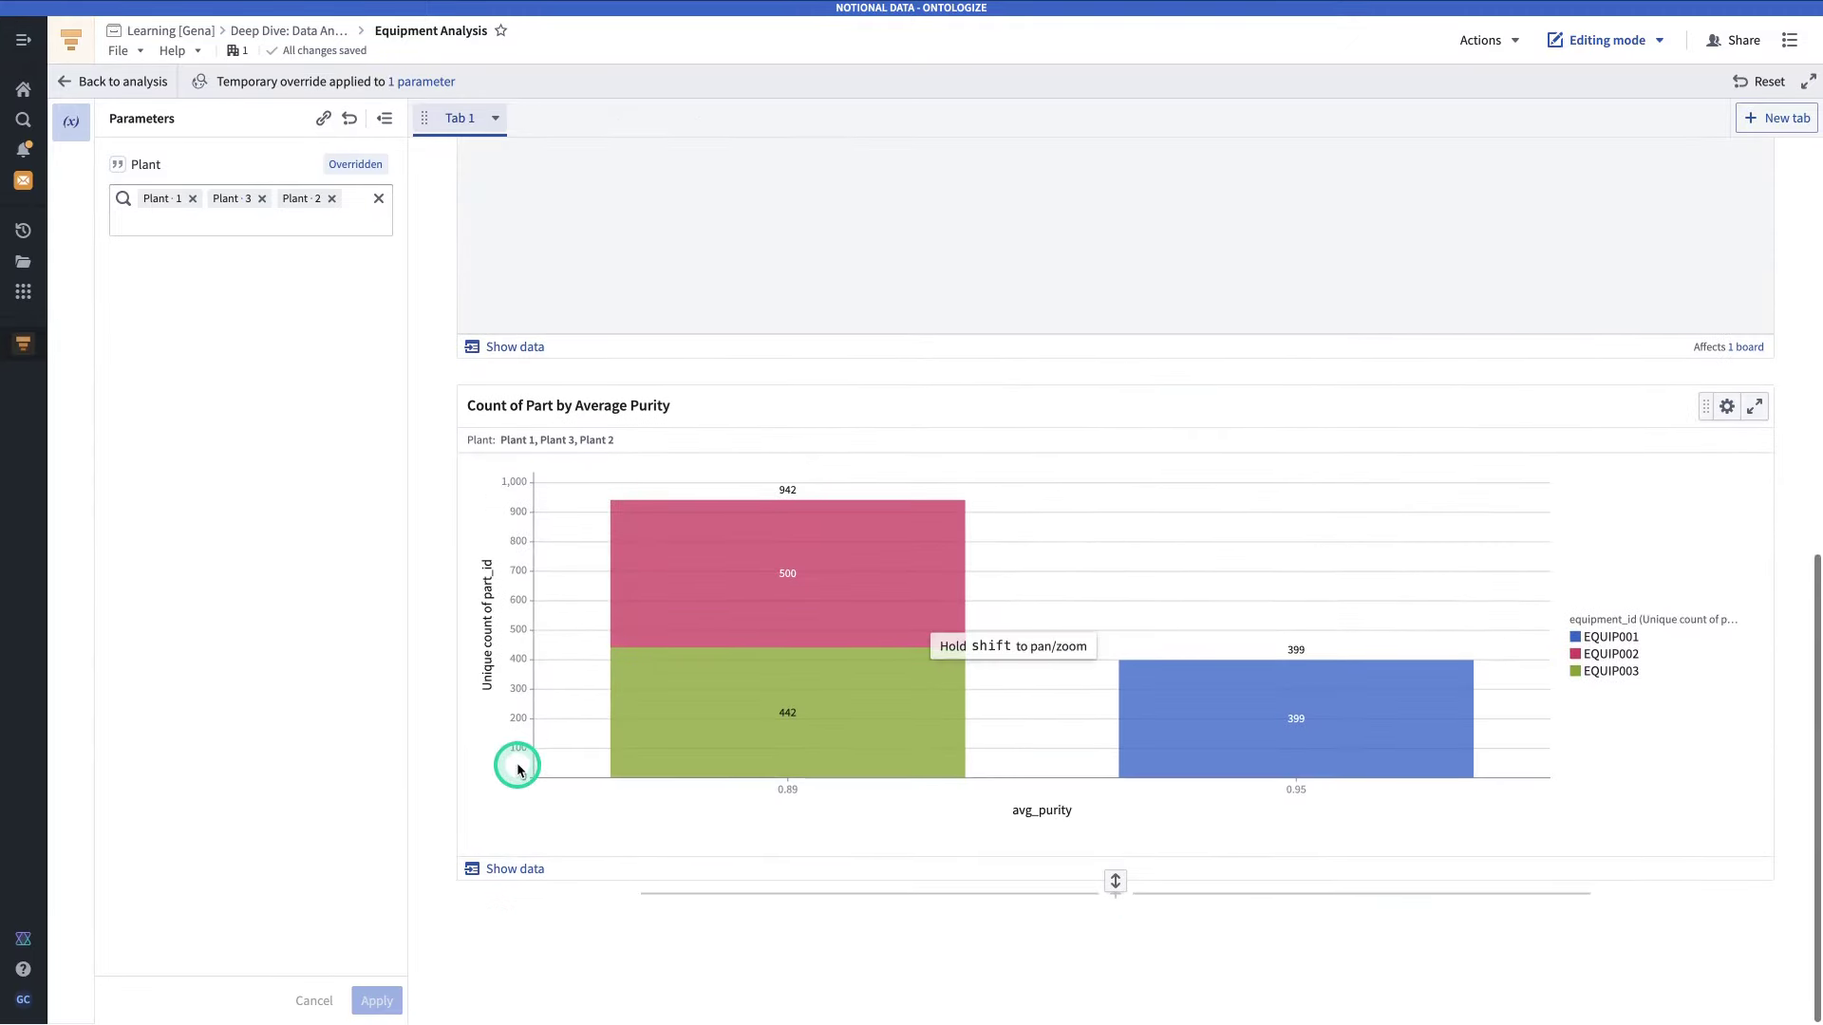
scroll(503, 765, up, 10)
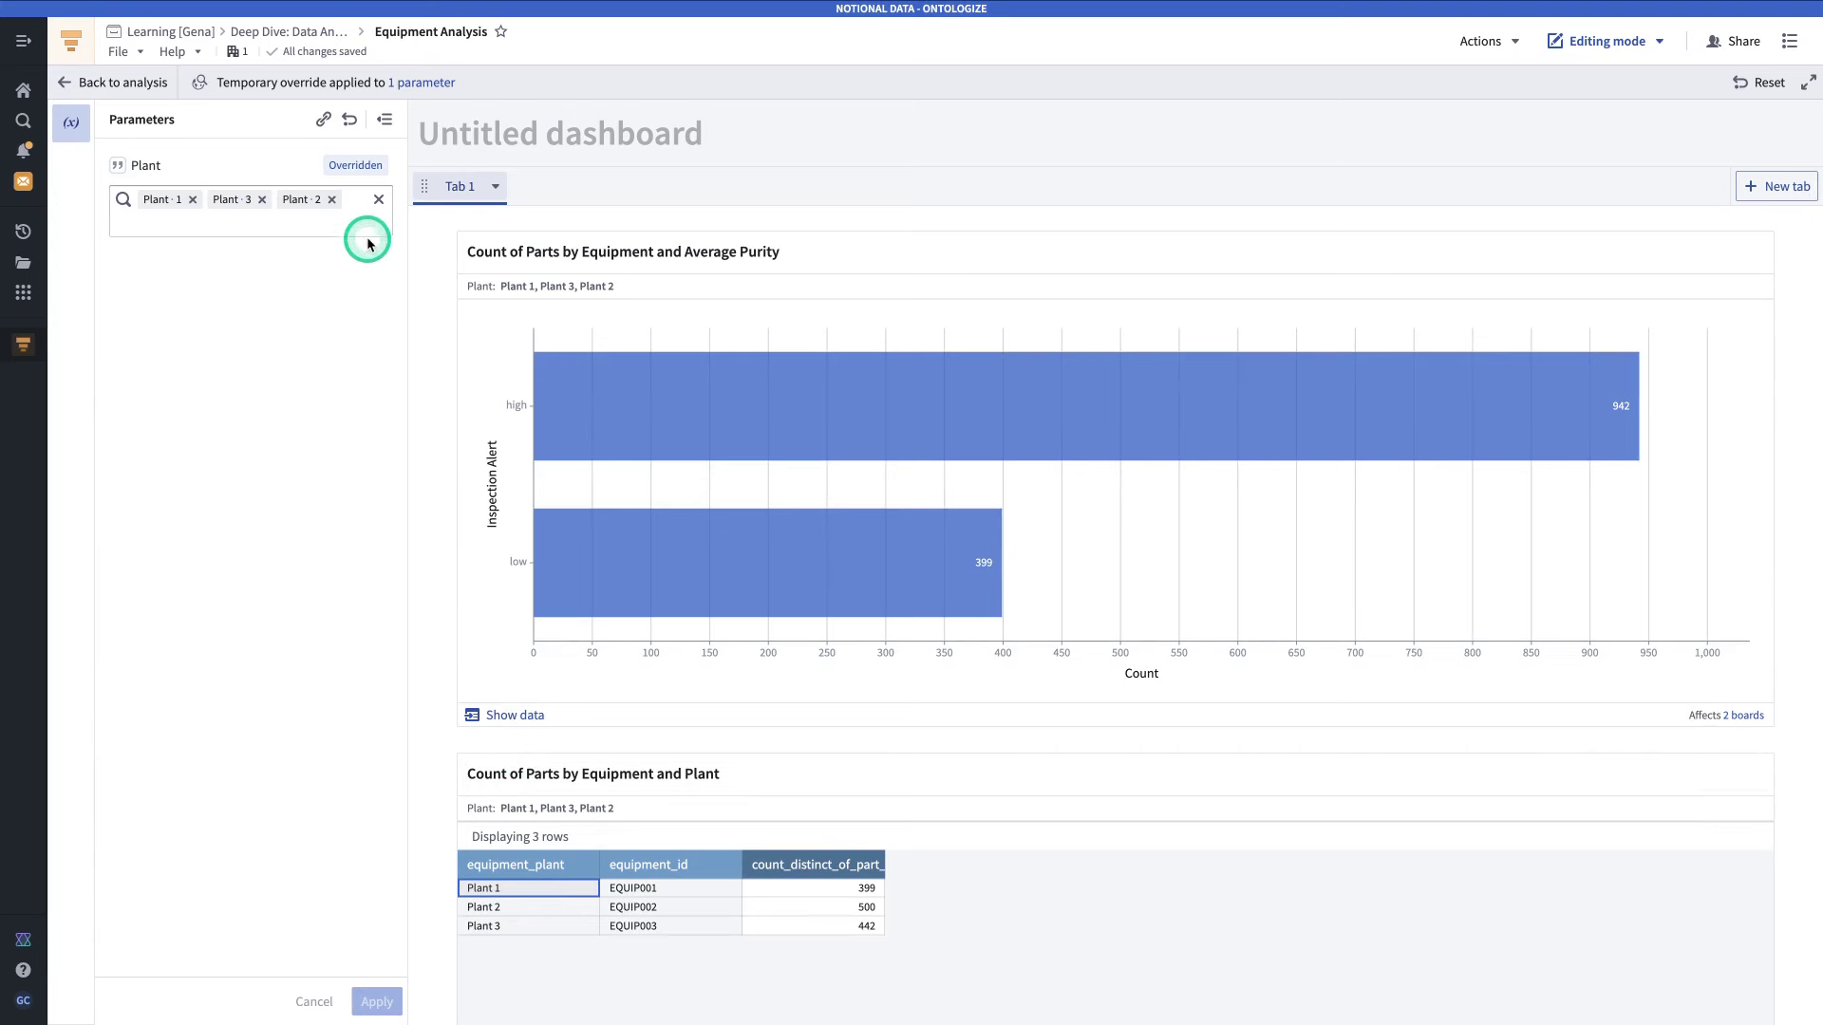
click(350, 121)
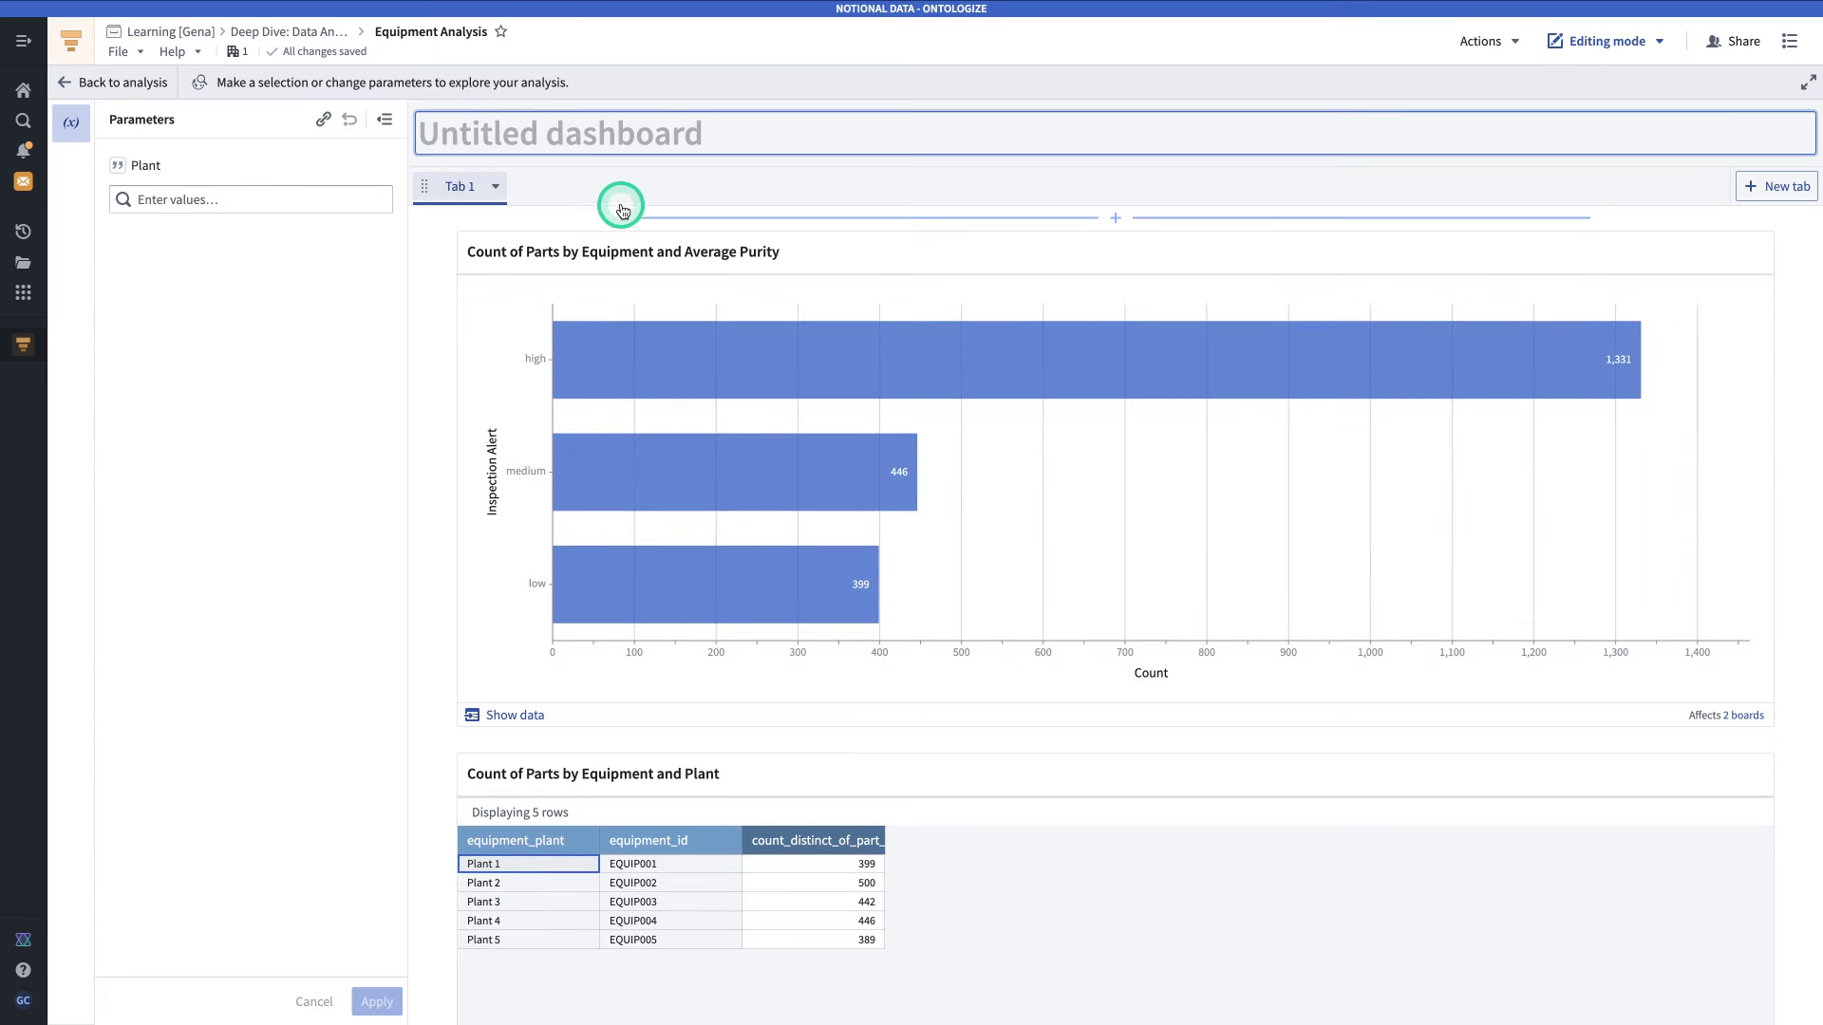
- Rename the dashboard to 'Equipment Analysis' and glance at its export actions
click(648, 133)
text(Equipment Analysis)
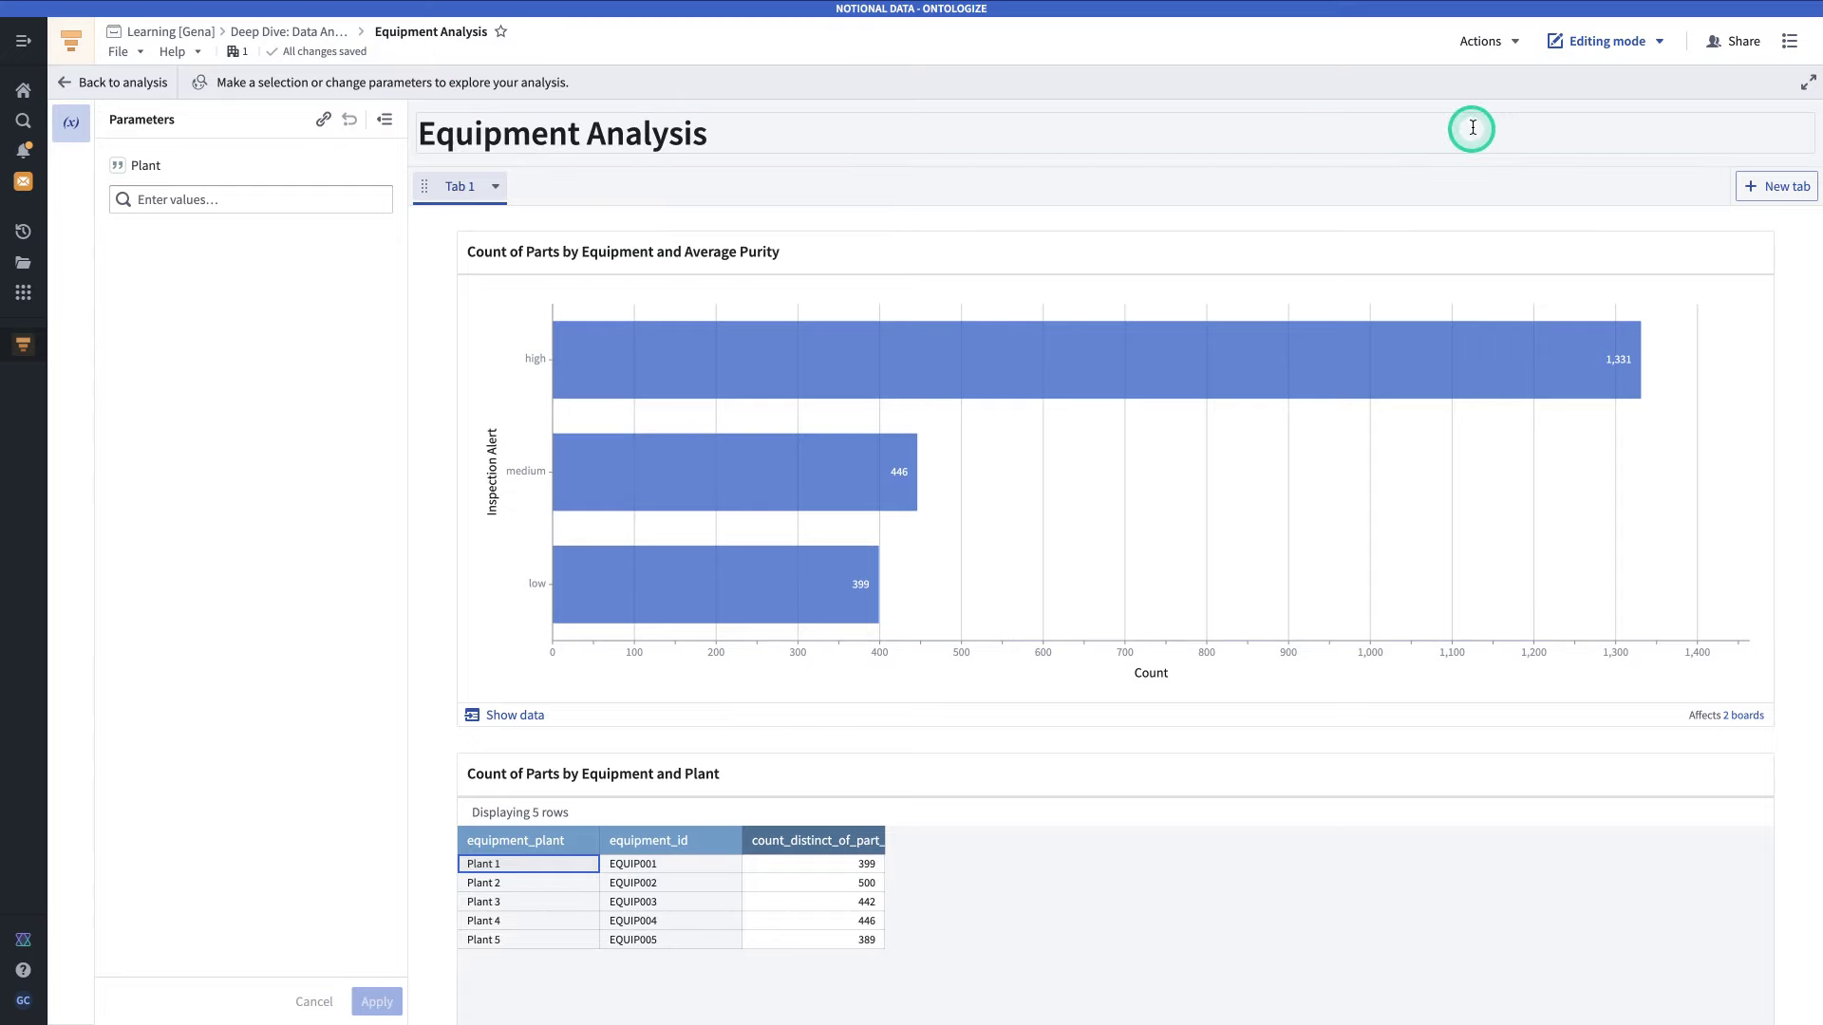
click(1483, 41)
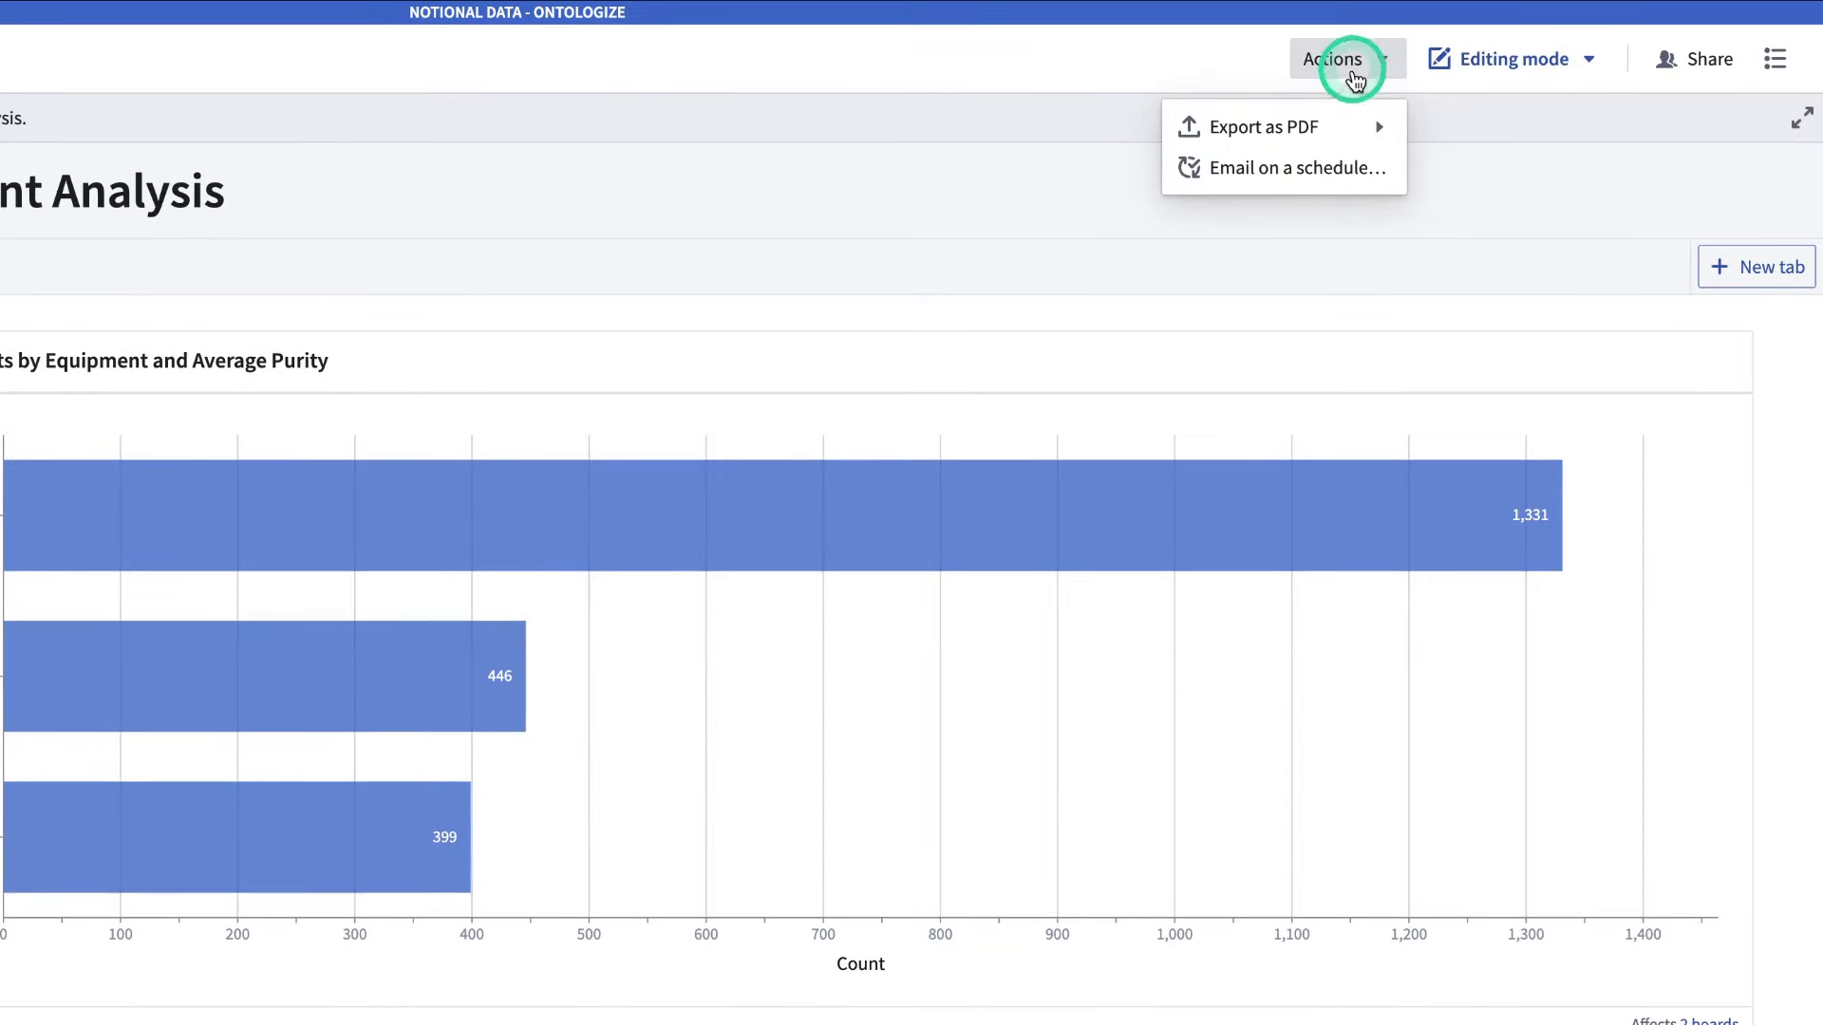
mouse_move(1355, 130)
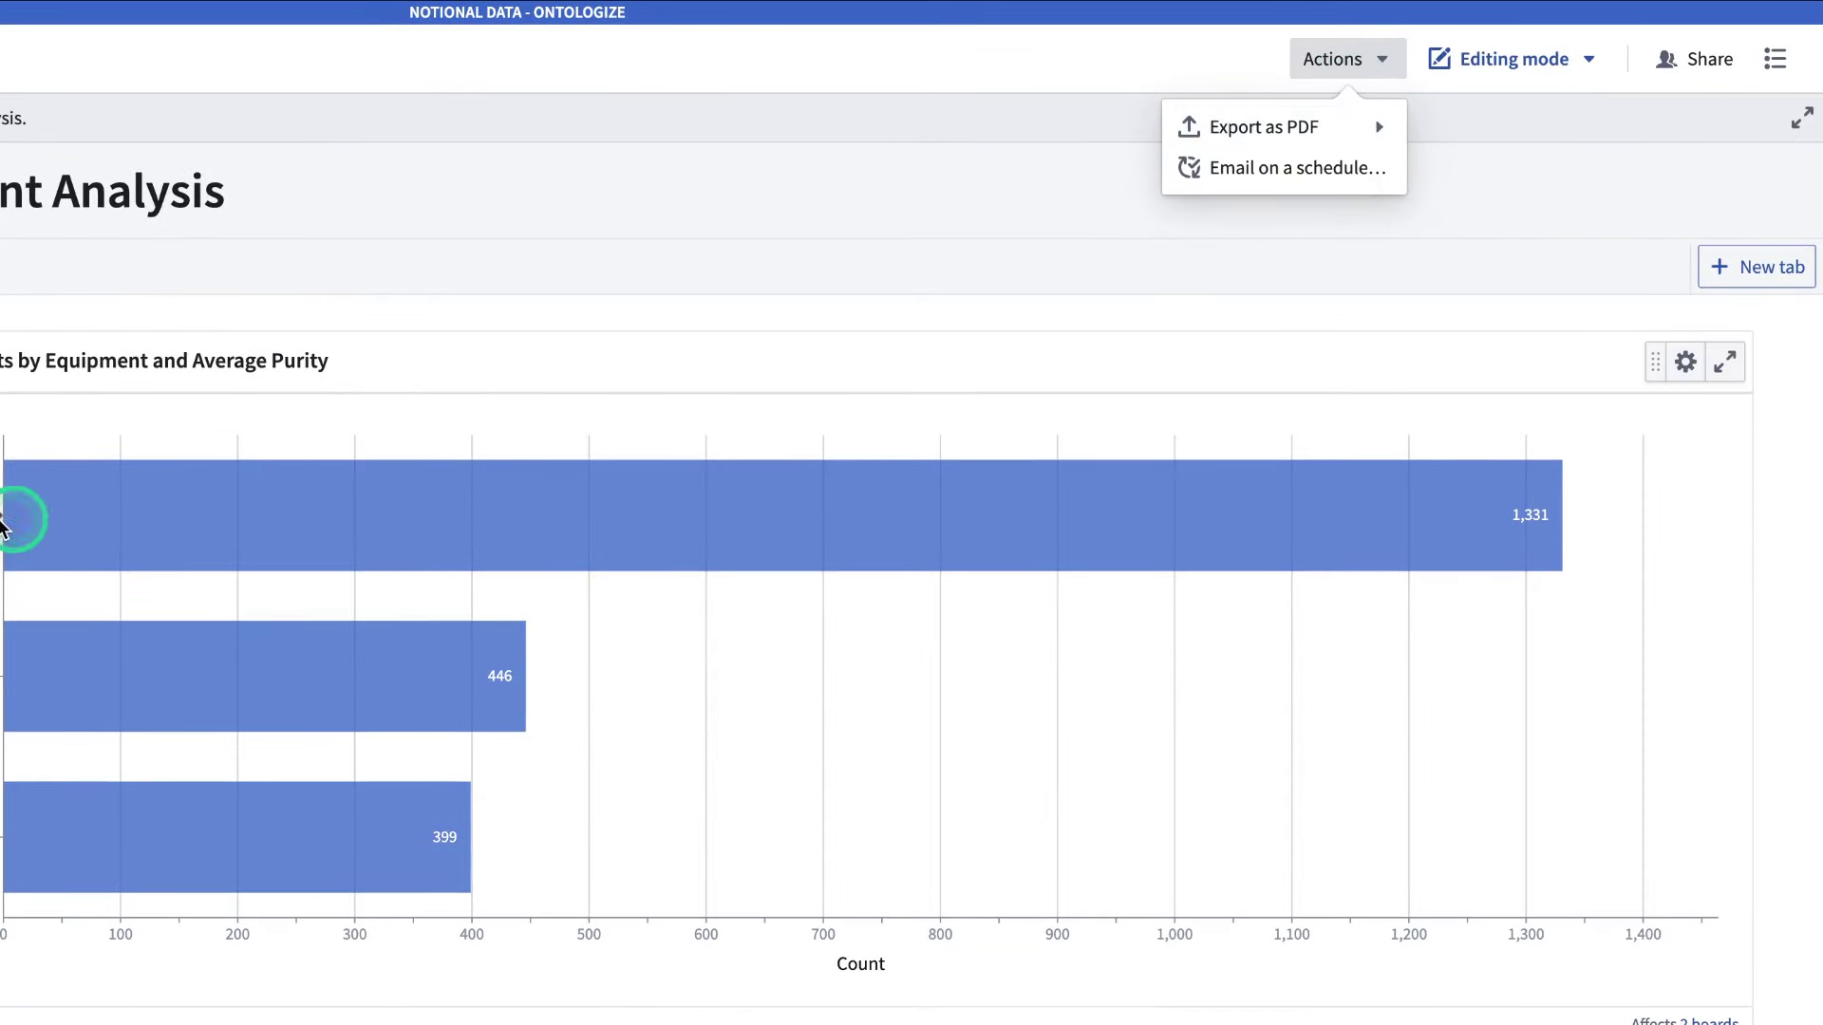
key(Escape)
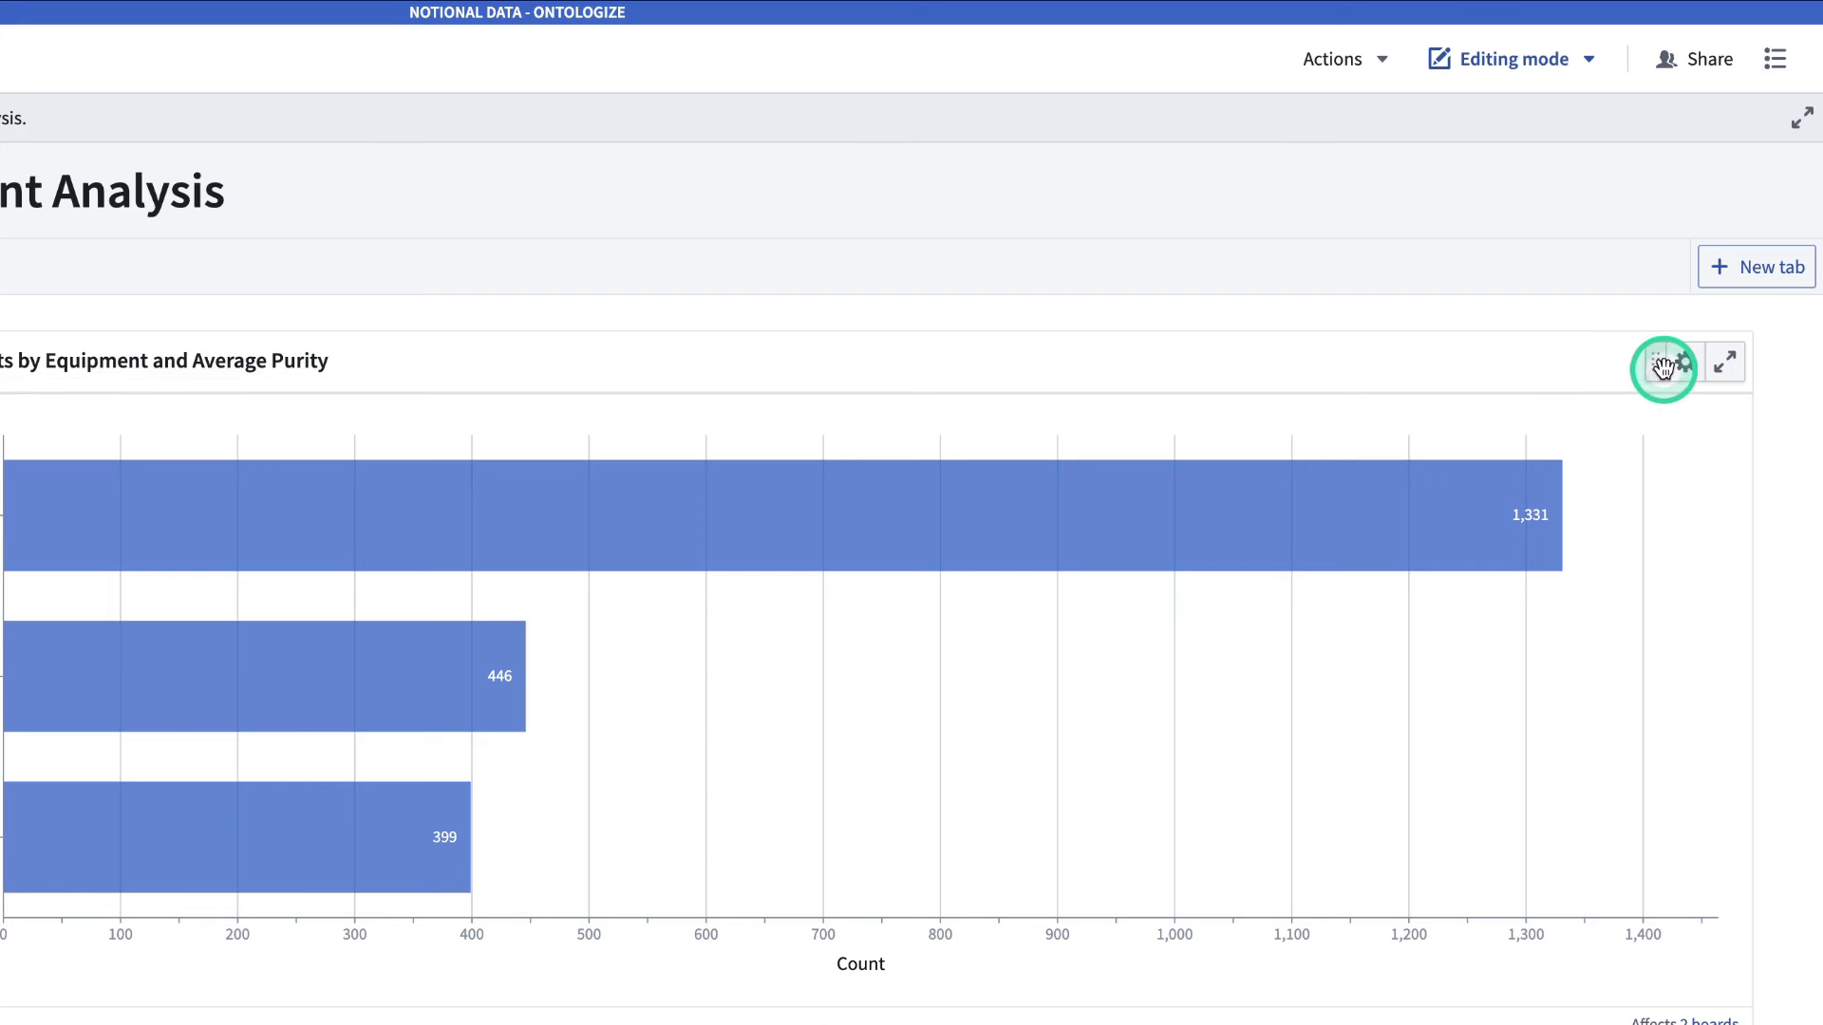
- Check the histogram board's options, then drag the Plant table beside the histogram
click(1686, 369)
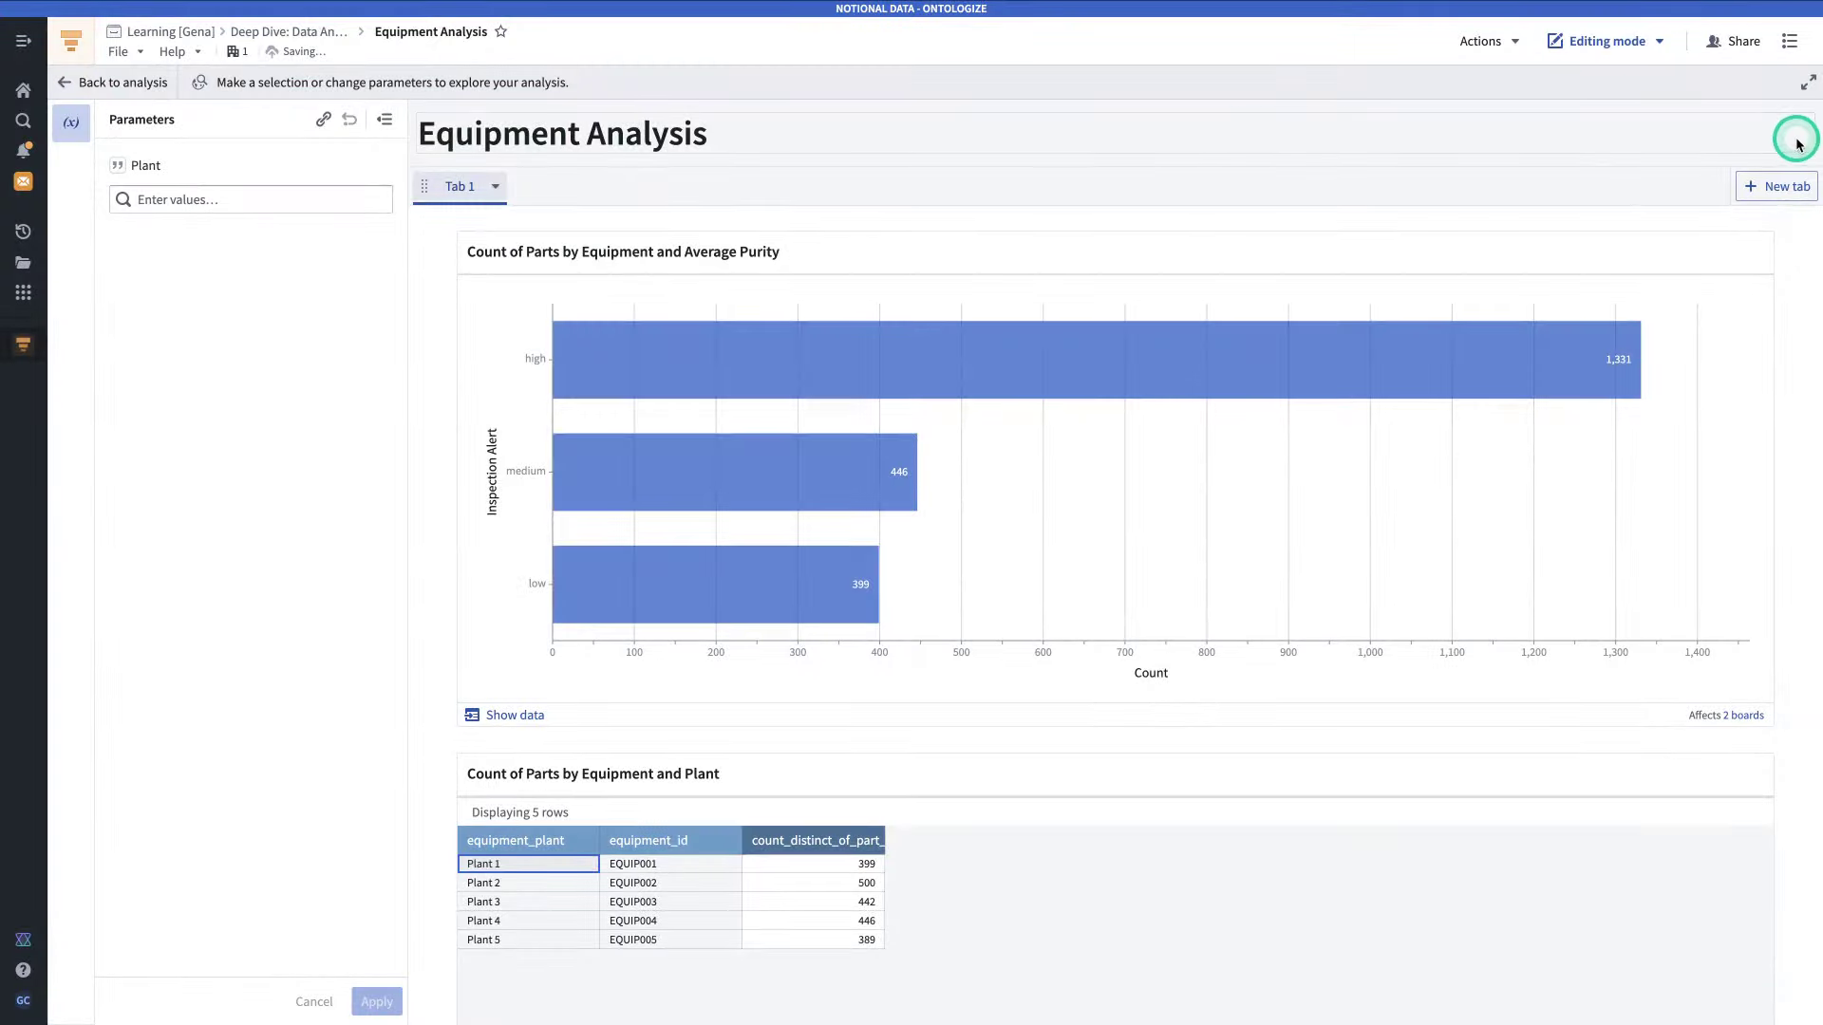
click(1725, 269)
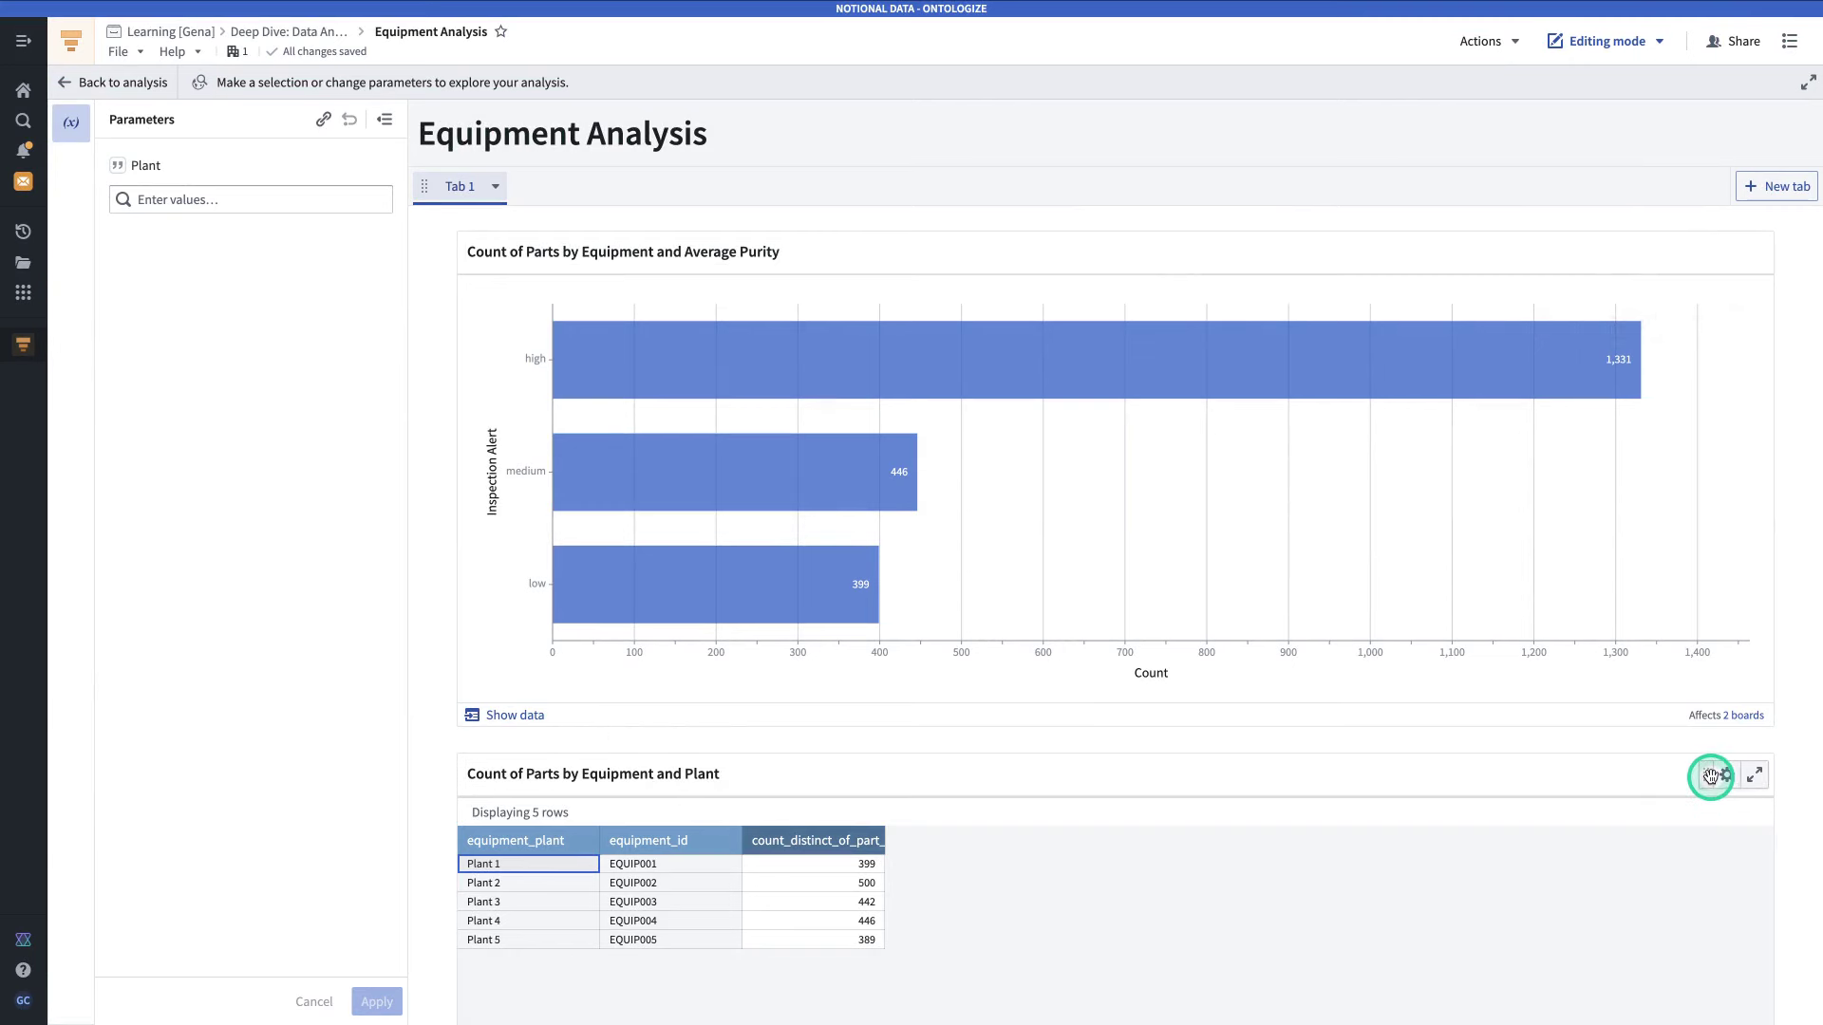
drag(1703, 777, 1443, 589)
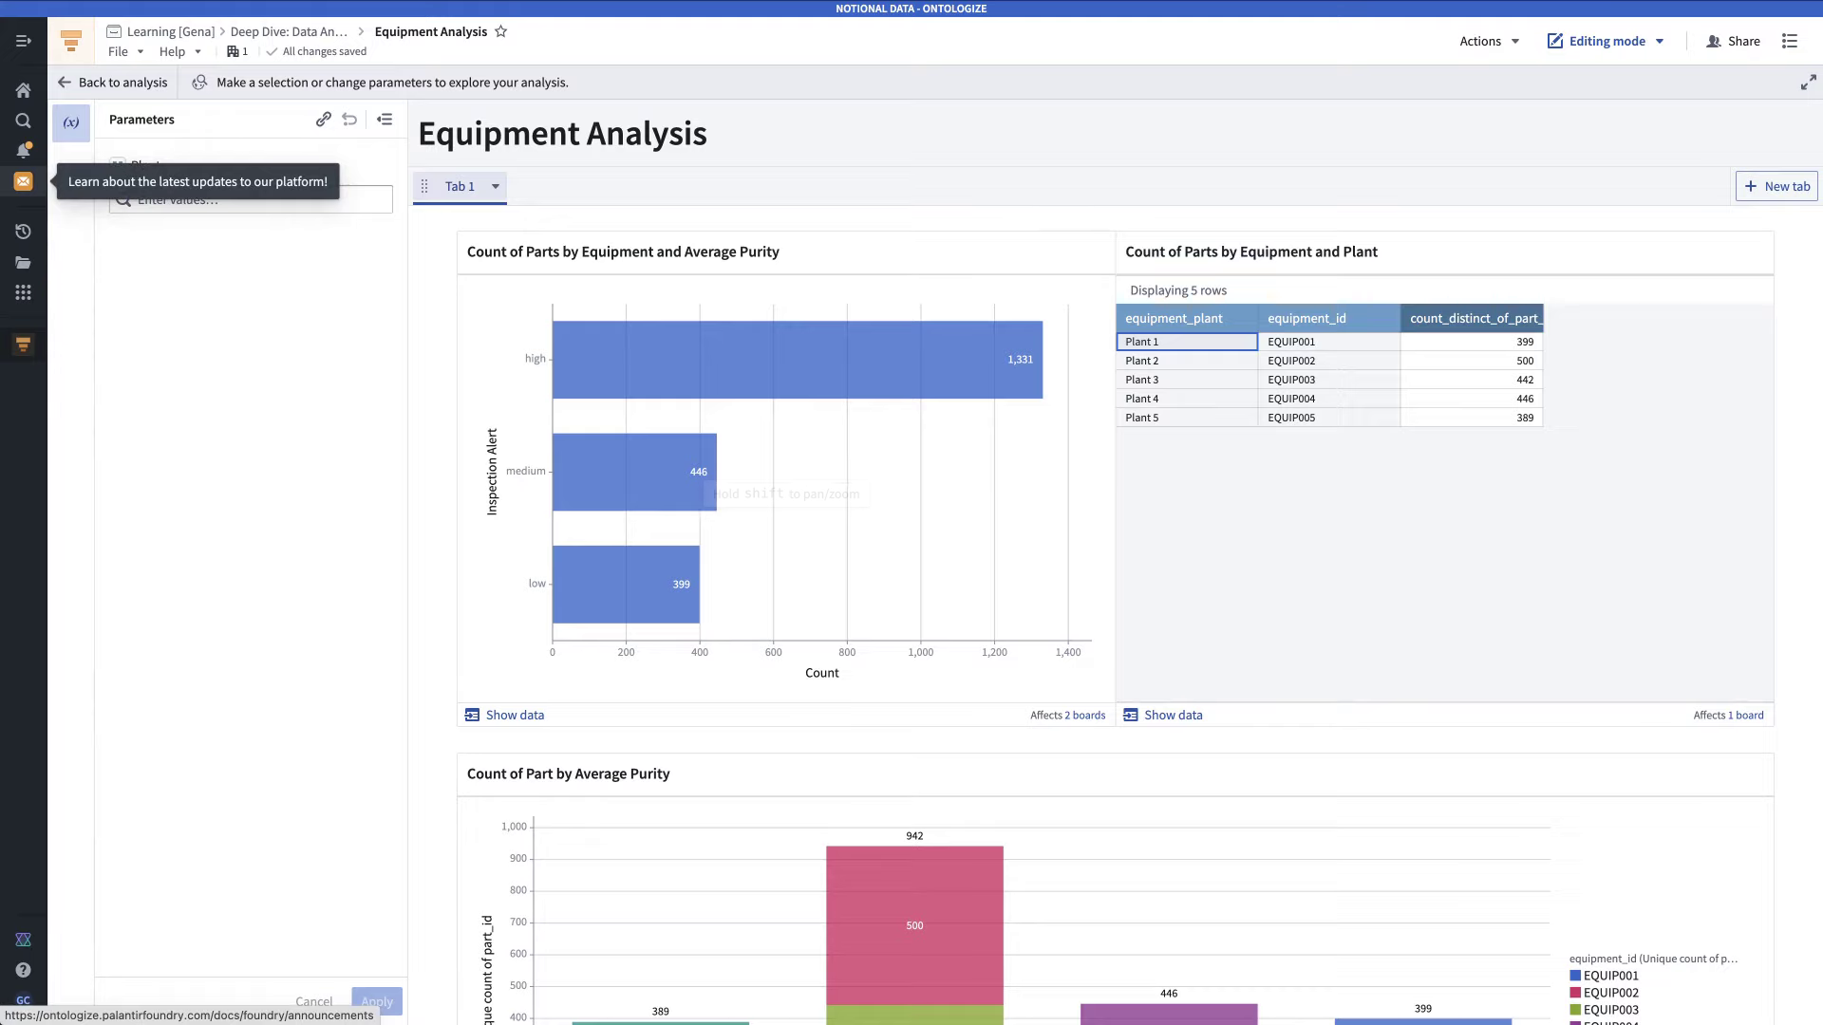
- Go back to the analysis and scroll the Parts and Equipment Join path down to its stacked avg_purity chart
click(69, 95)
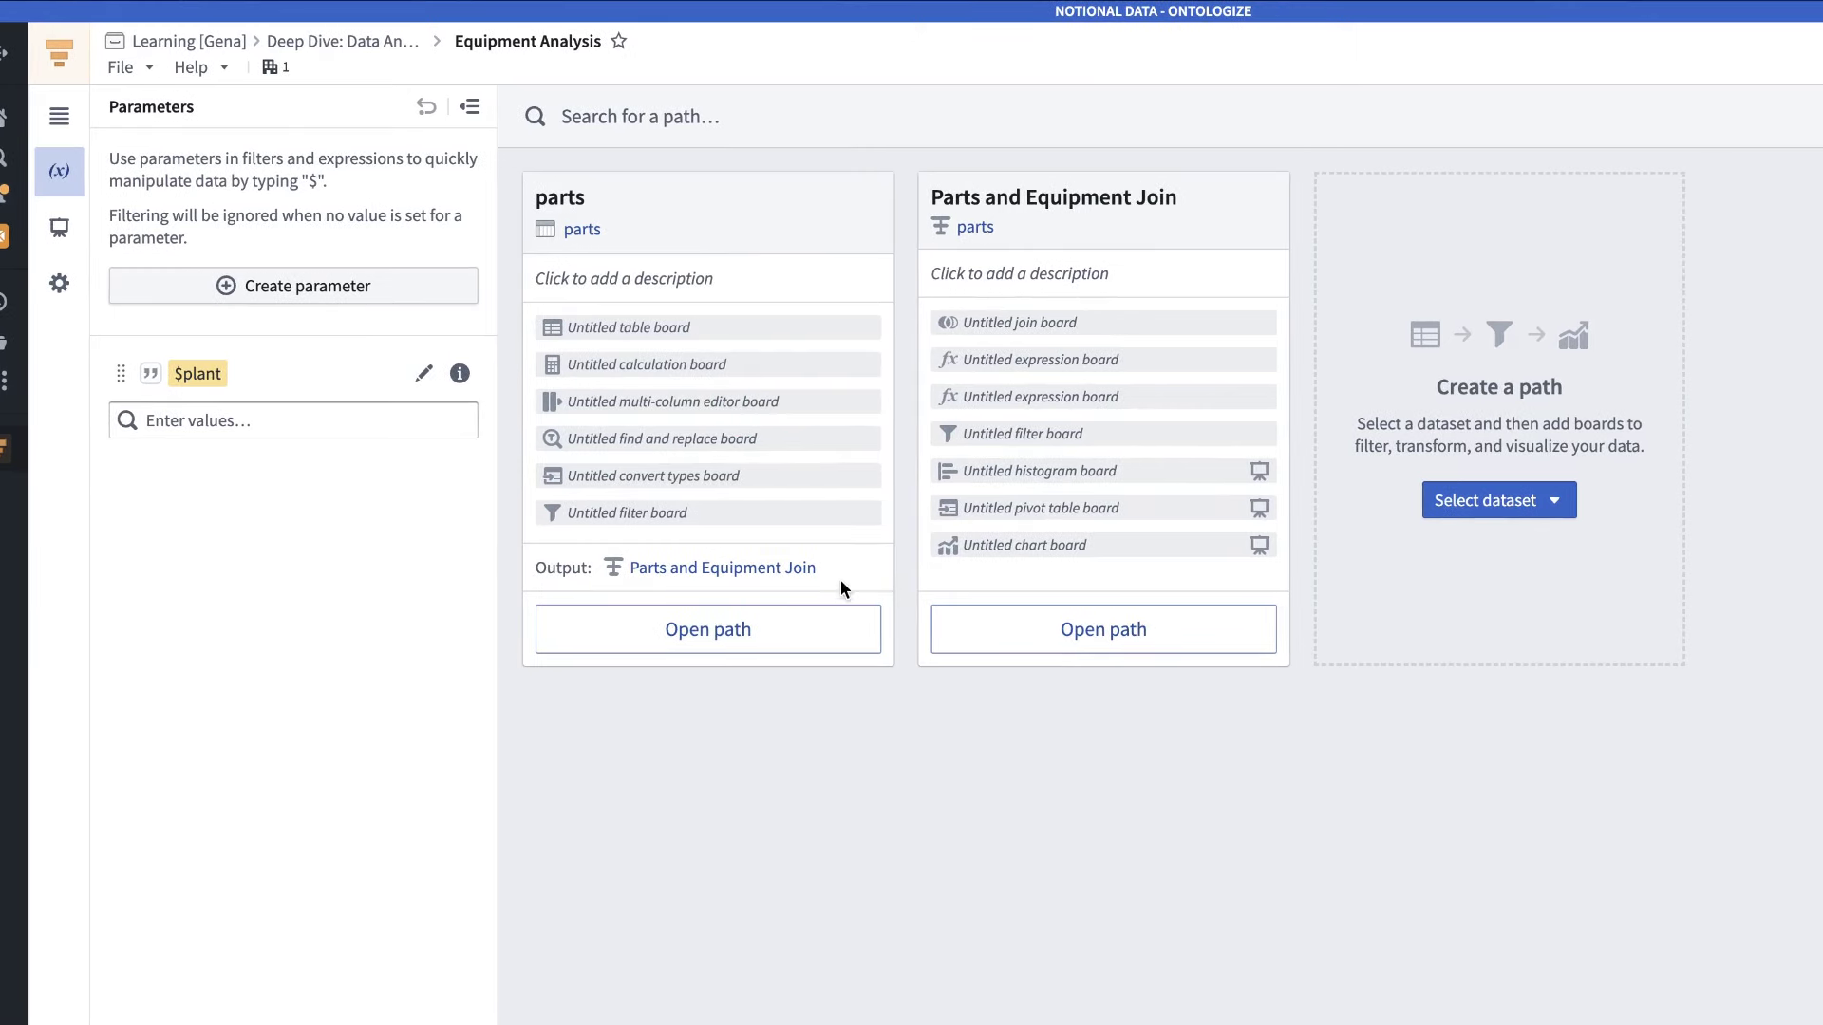
click(789, 634)
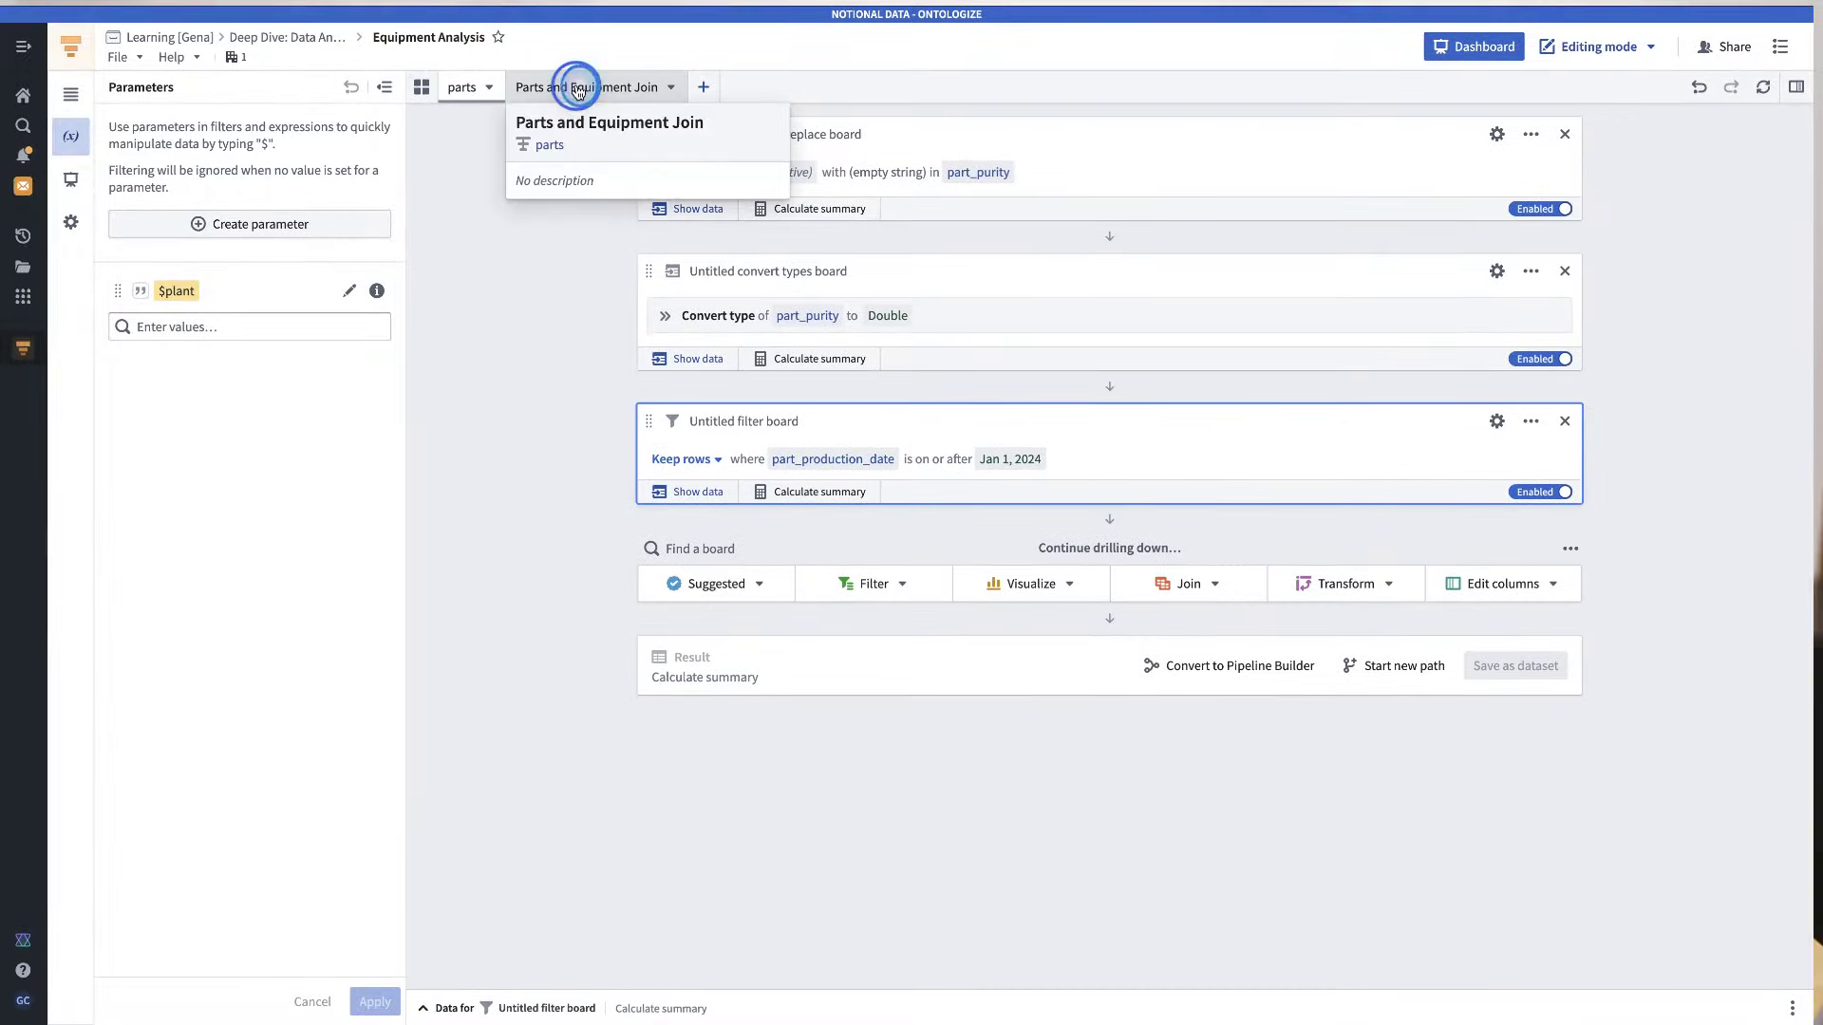
click(575, 87)
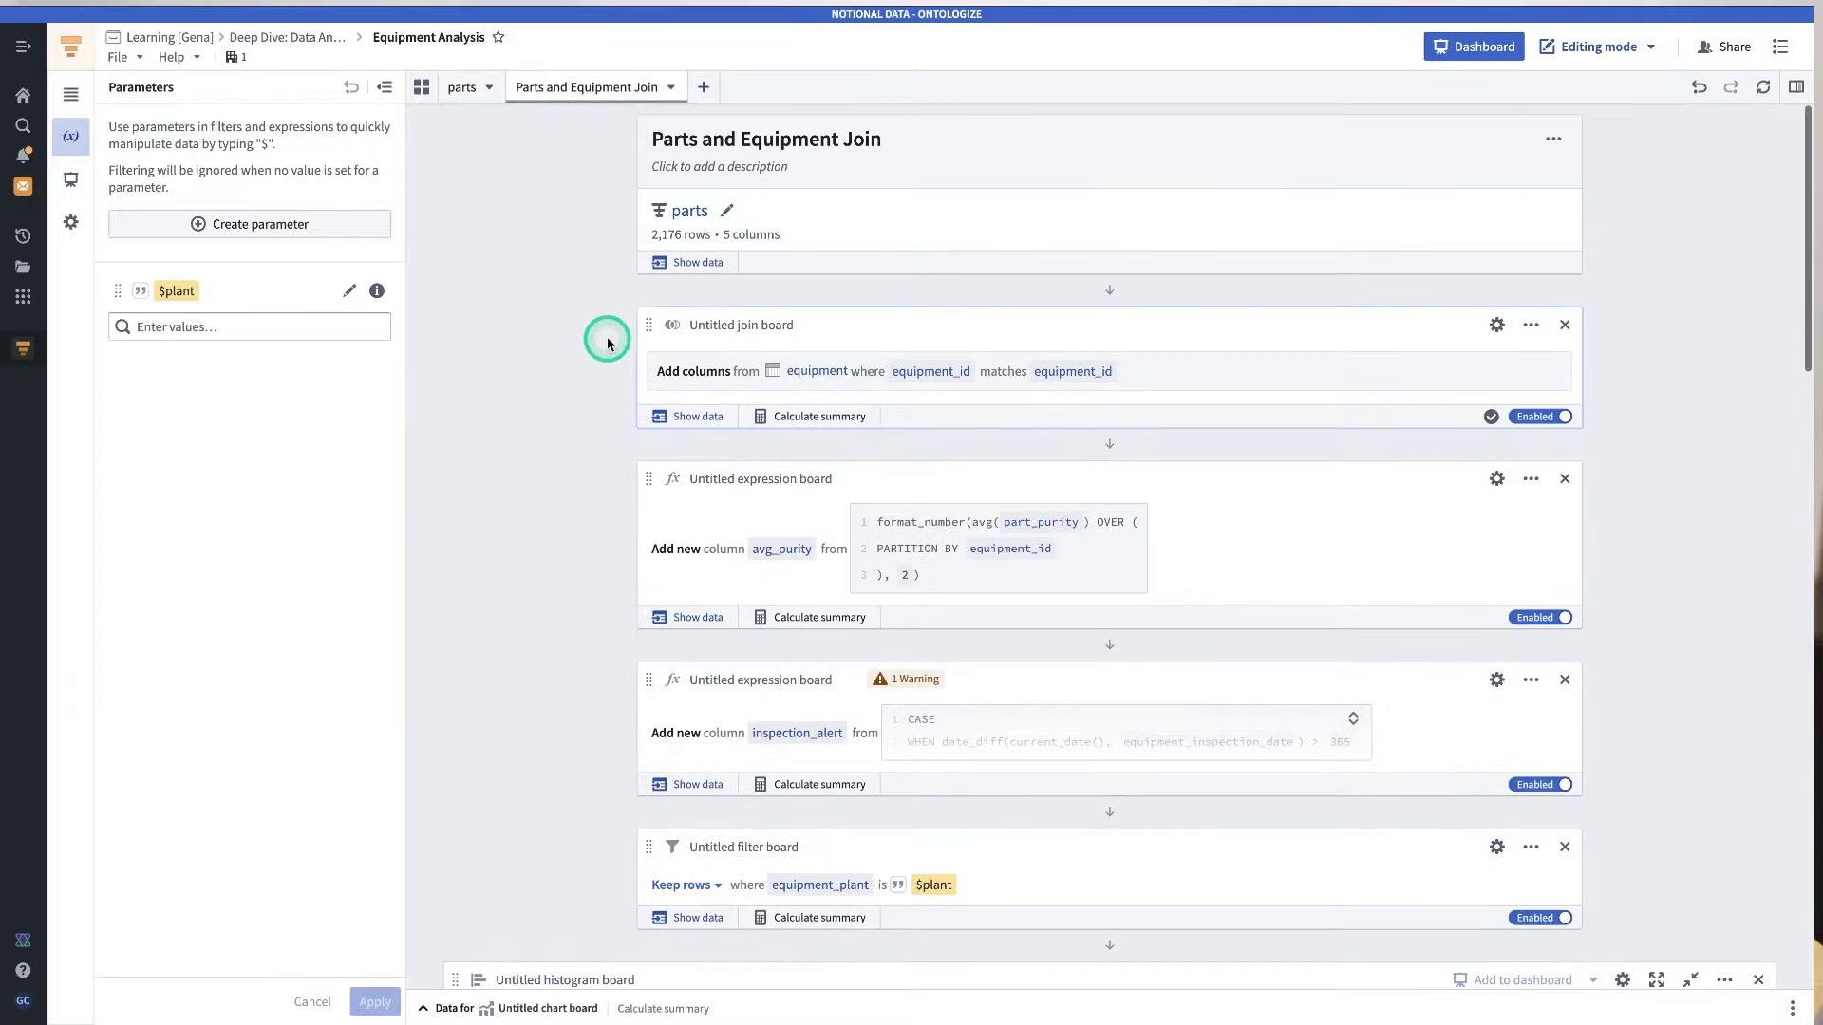
scroll(712, 557, down, 10)
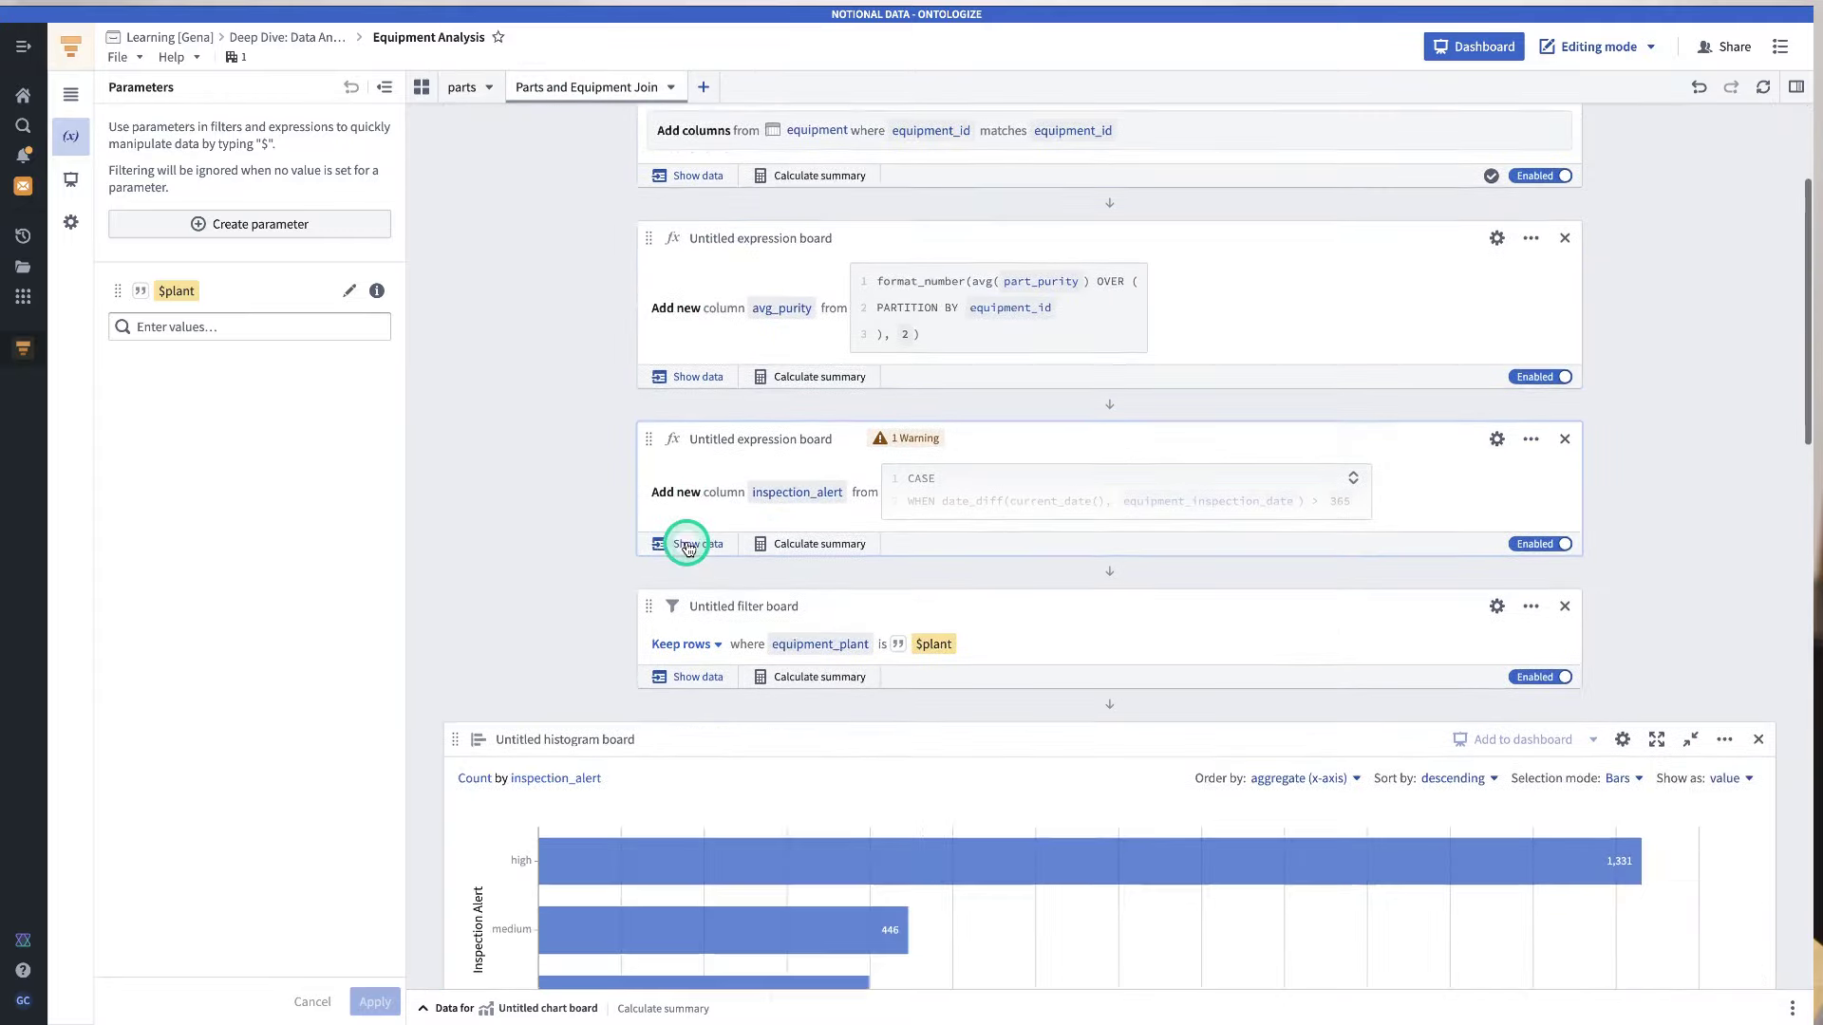
scroll(678, 548, down, 7)
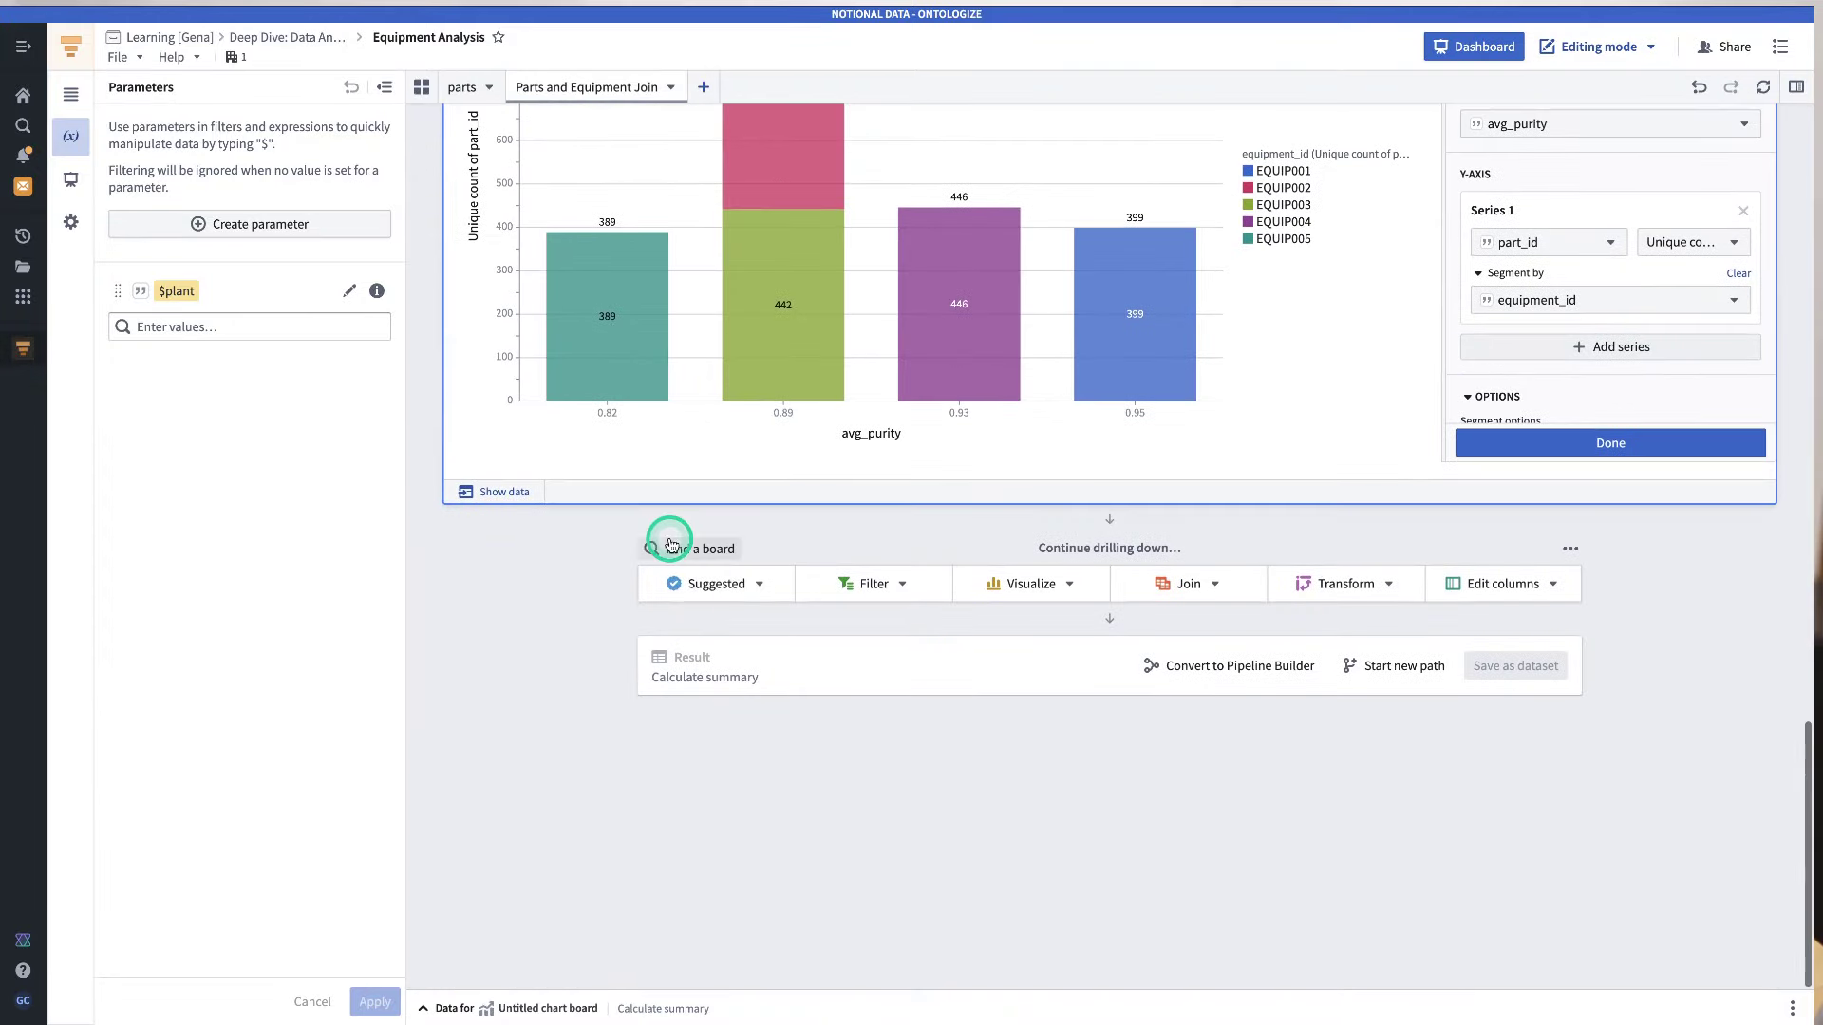